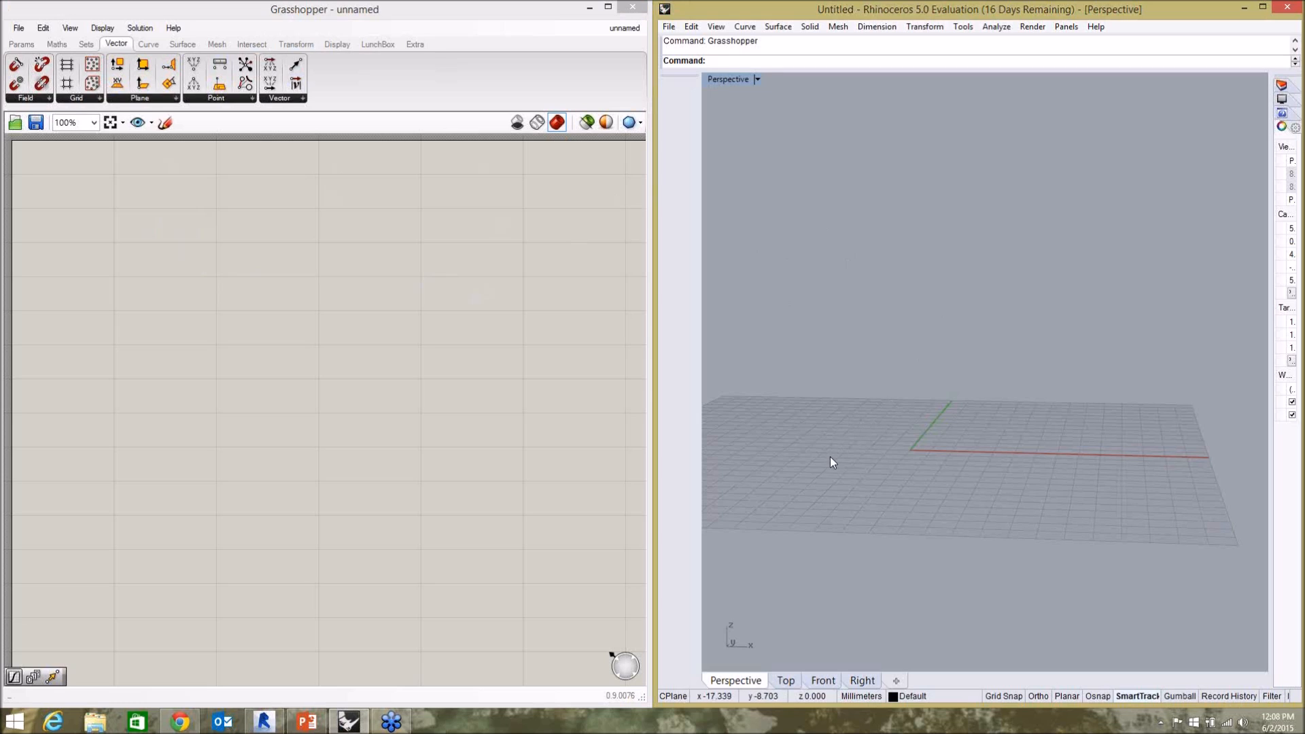
click(454, 445)
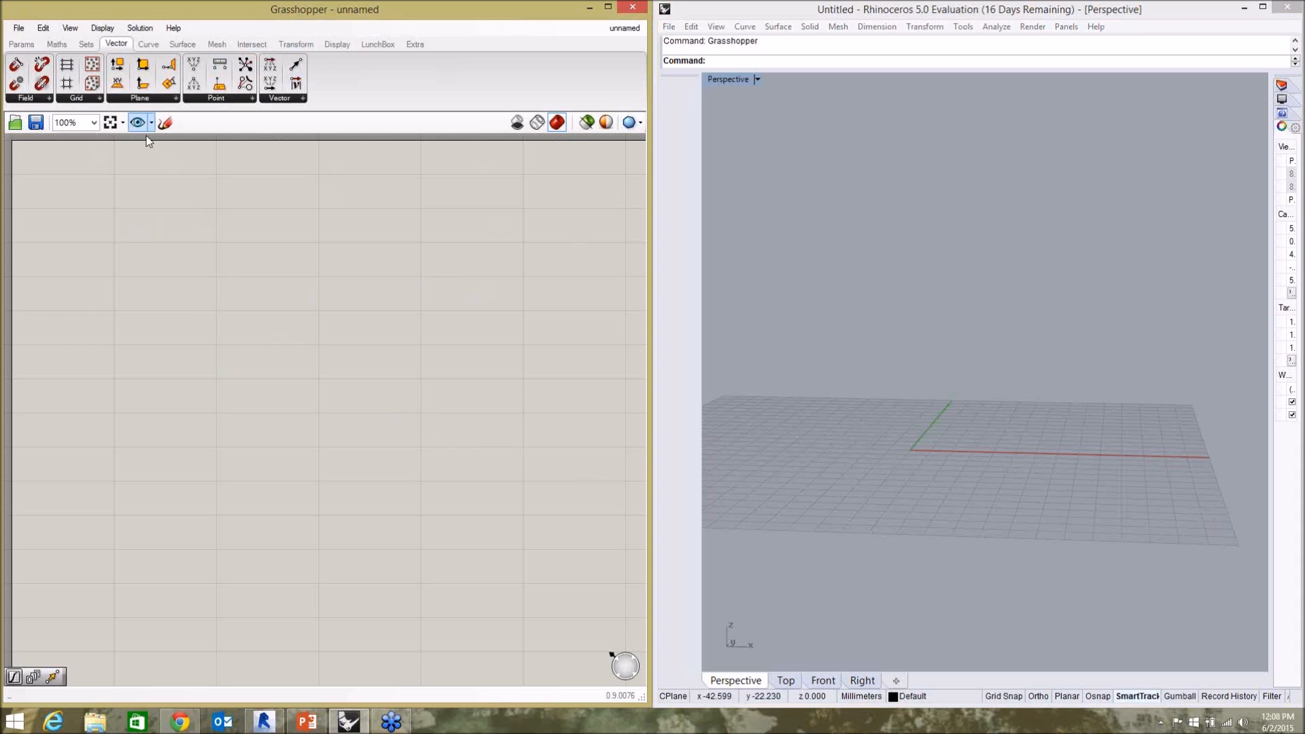
click(25, 46)
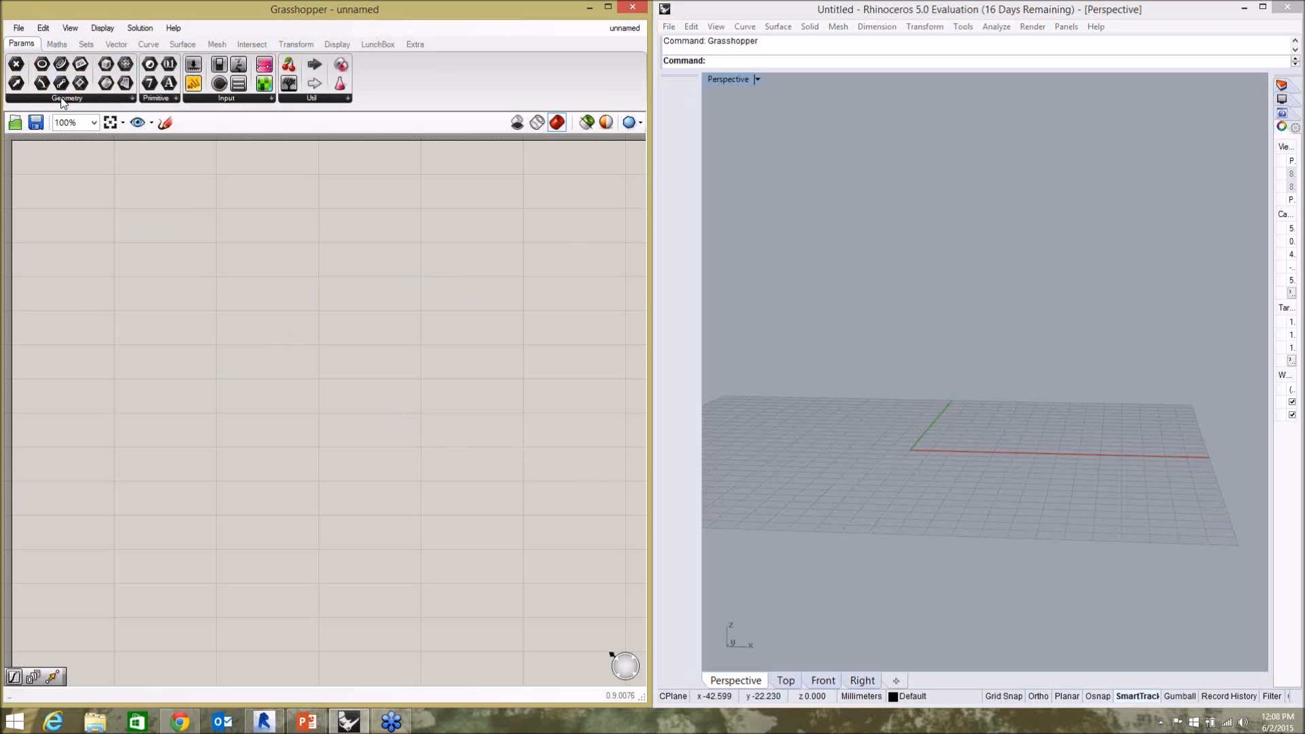
click(57, 44)
click(112, 45)
click(53, 45)
click(24, 45)
Place a Point geometry parameter on the canvas and delete it.
click(134, 99)
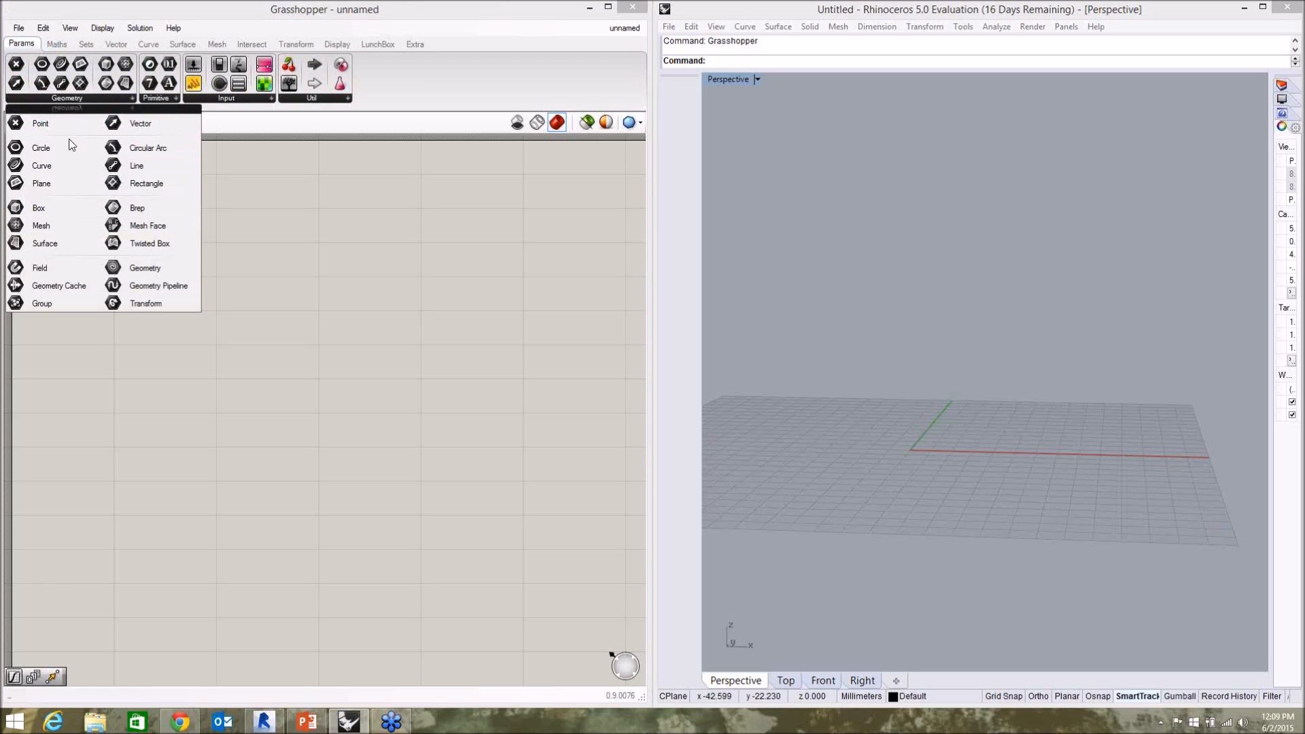
drag(42, 124, 225, 312)
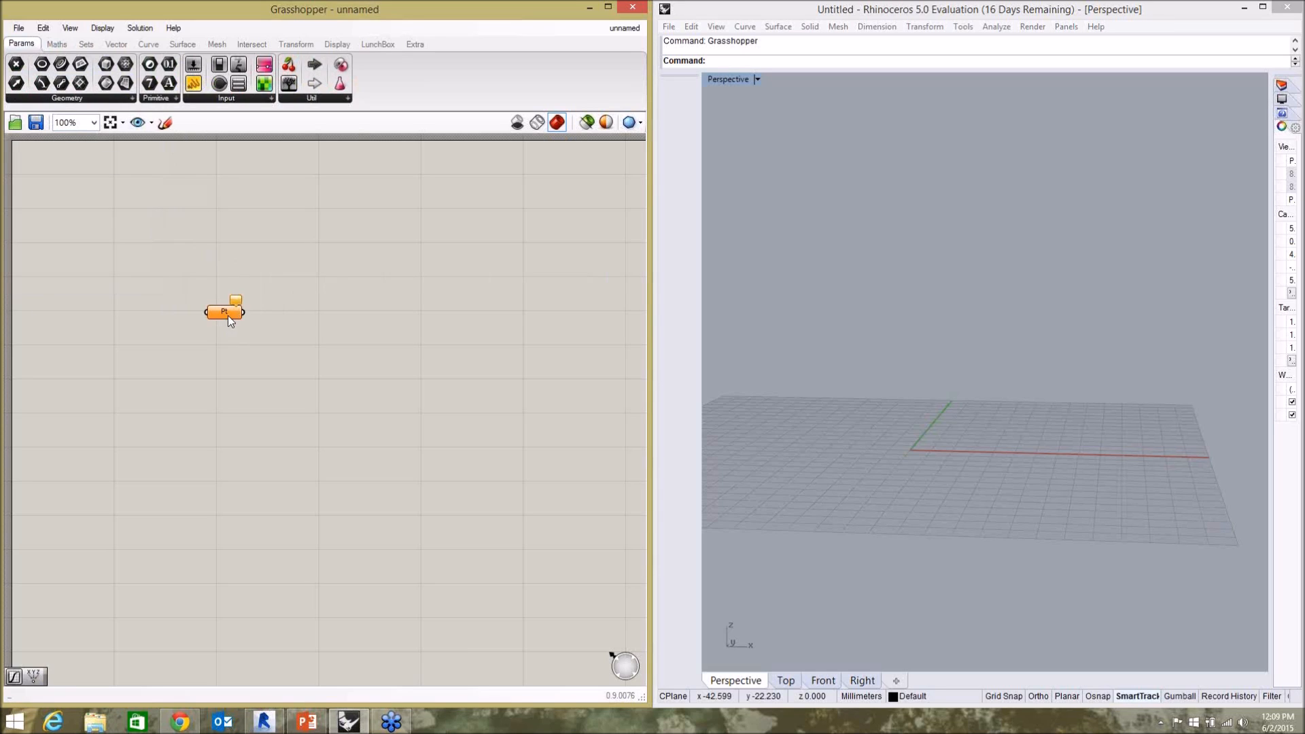
key(Delete)
Place a Surface geometry parameter on the canvas and delete it.
click(132, 100)
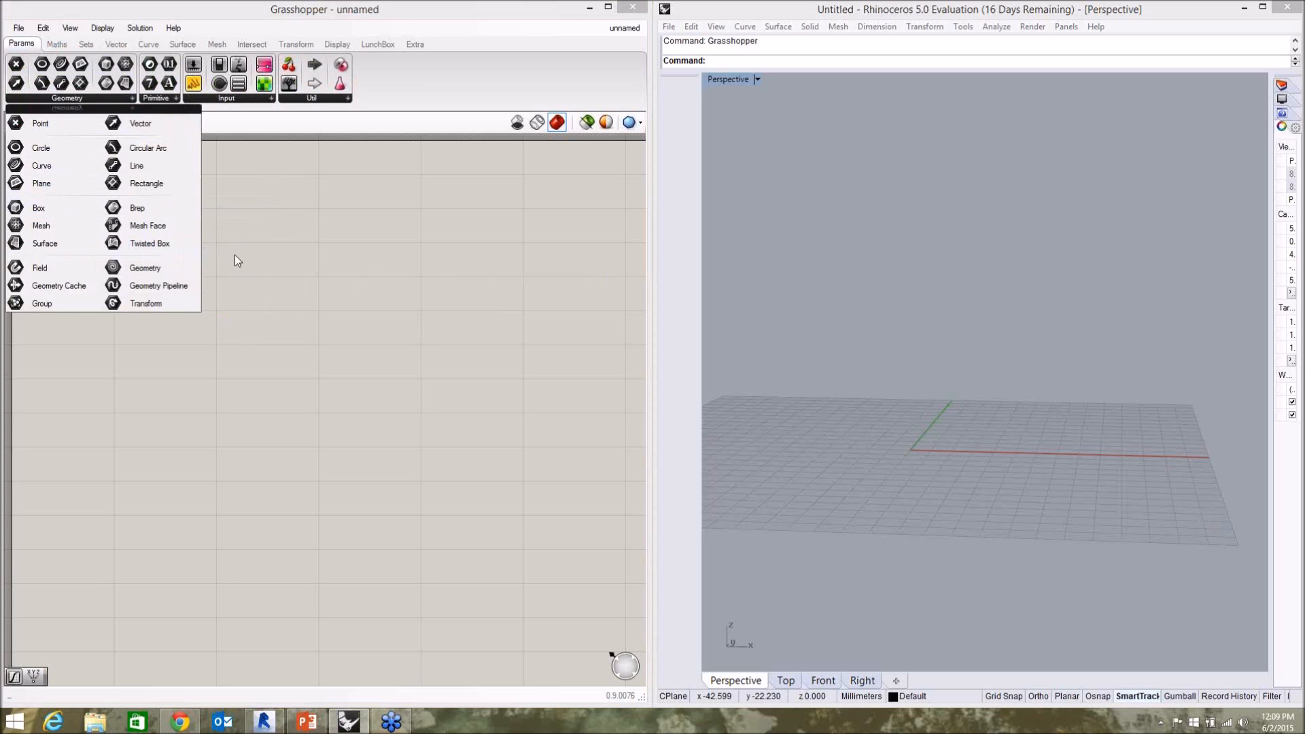
drag(58, 242, 187, 255)
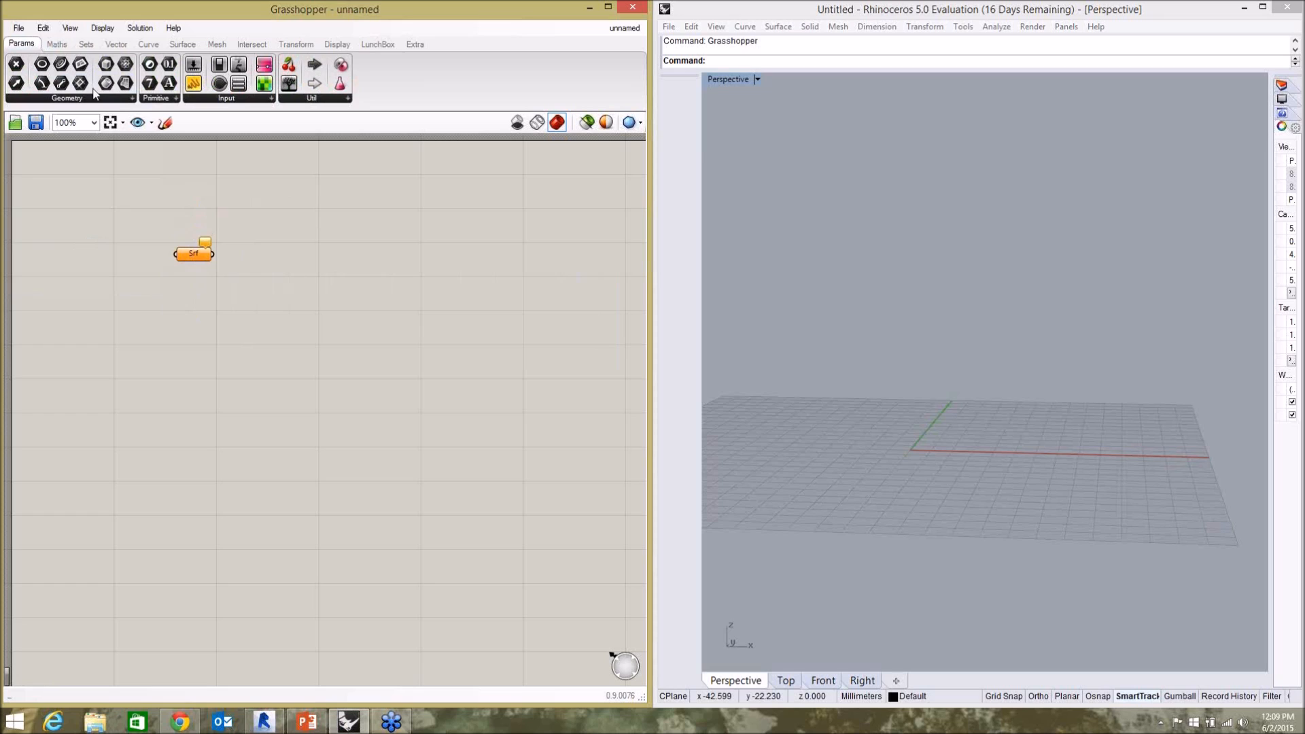
click(132, 99)
click(938, 441)
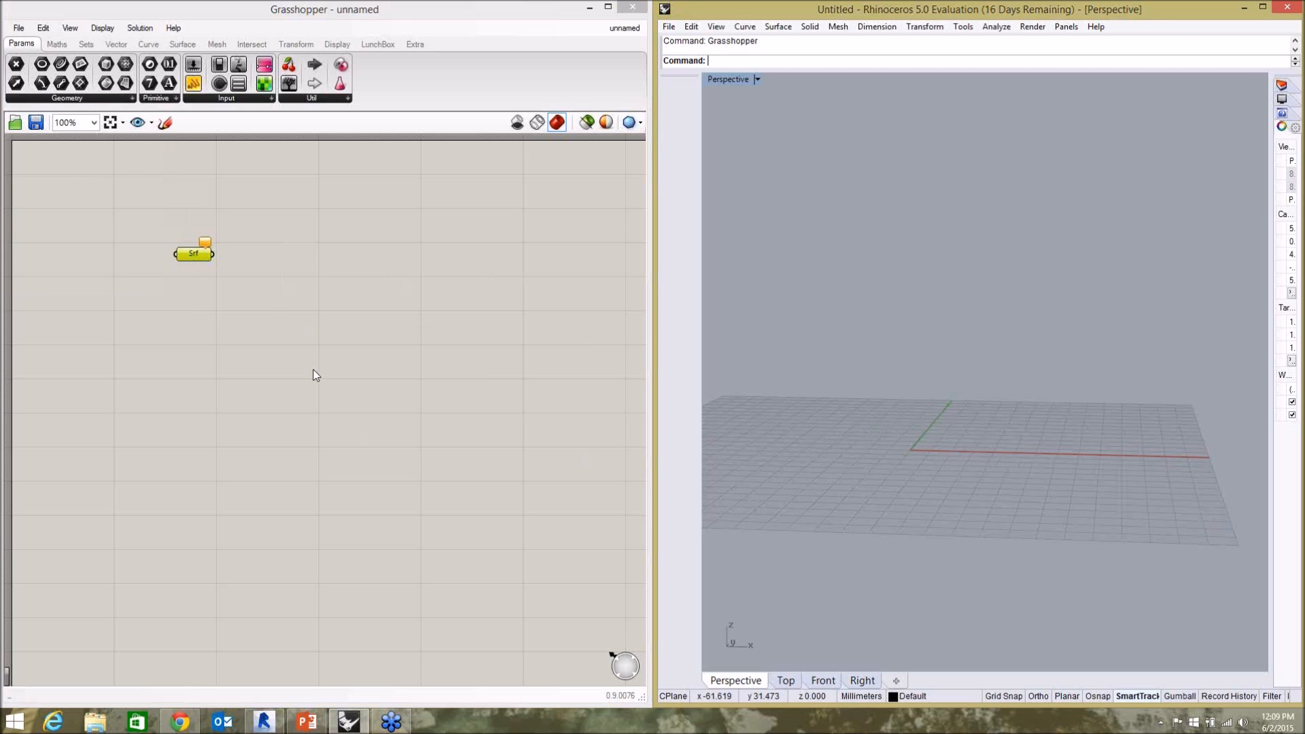
click(257, 364)
key(Delete)
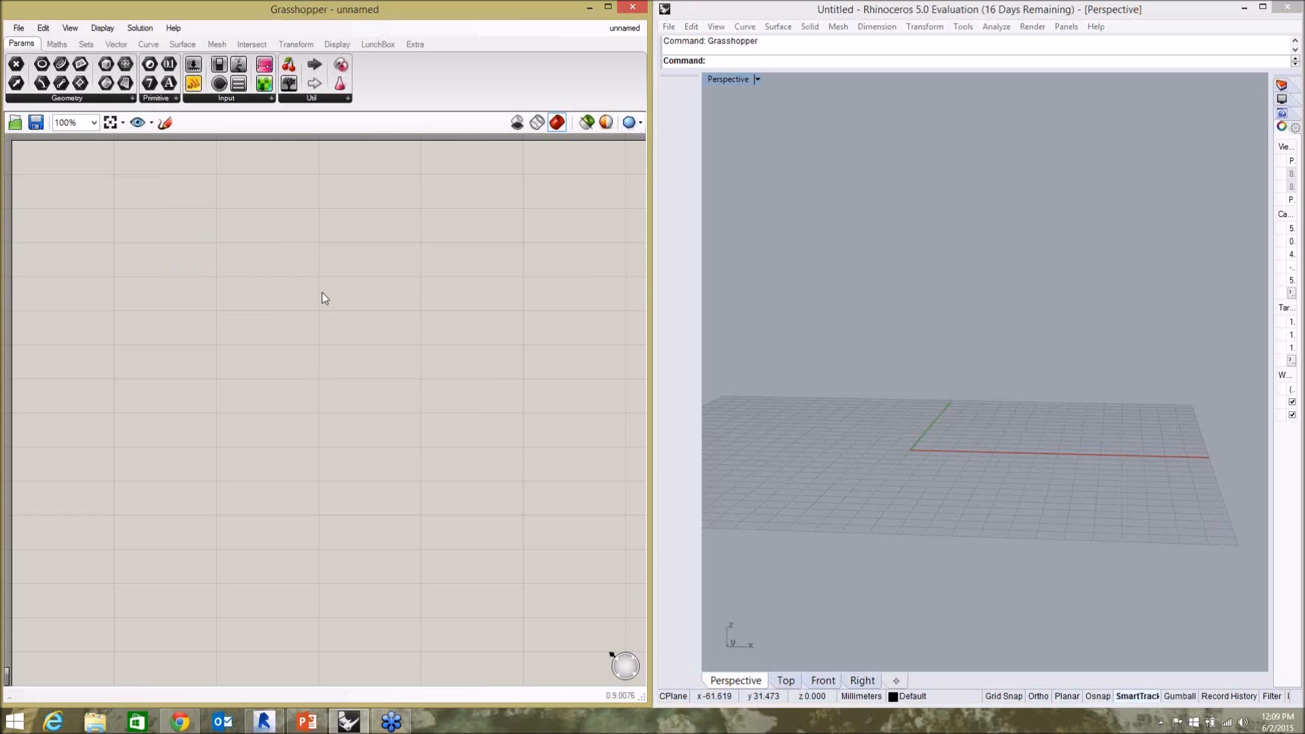
Place an Addition operator component on the empty canvas.
click(56, 45)
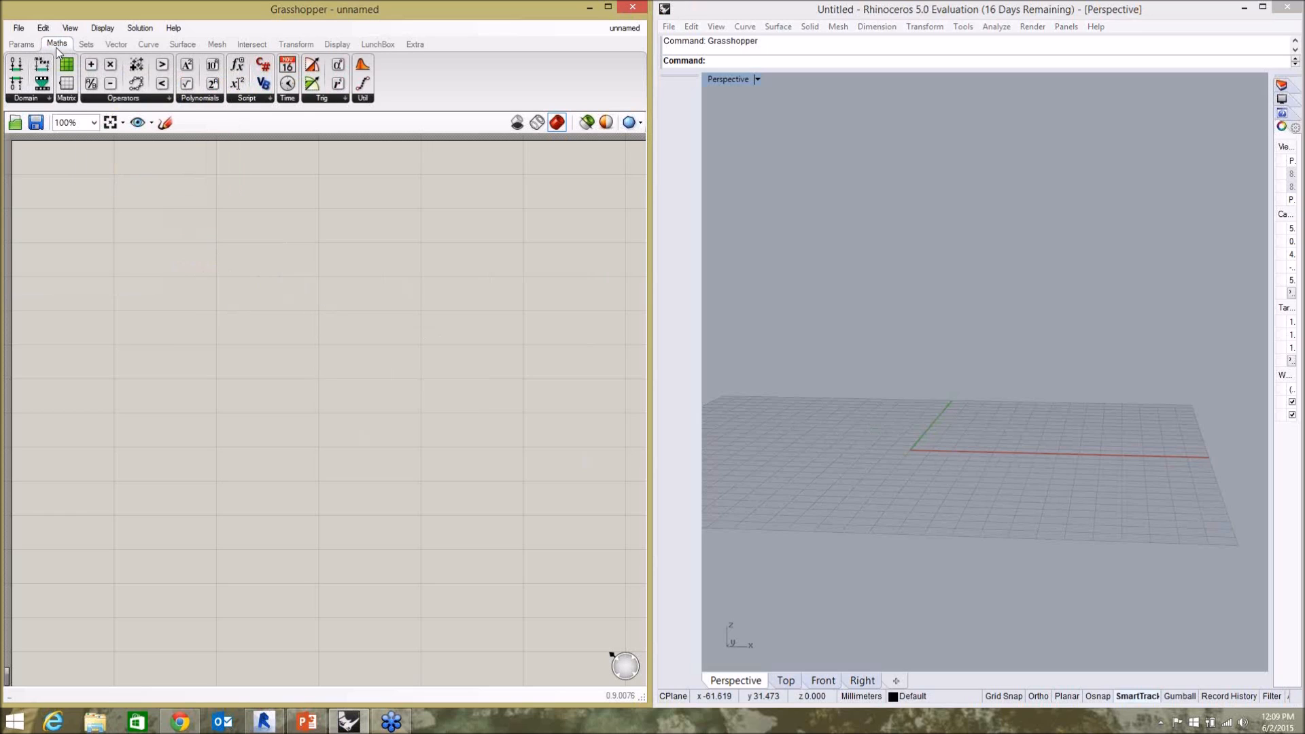
click(168, 98)
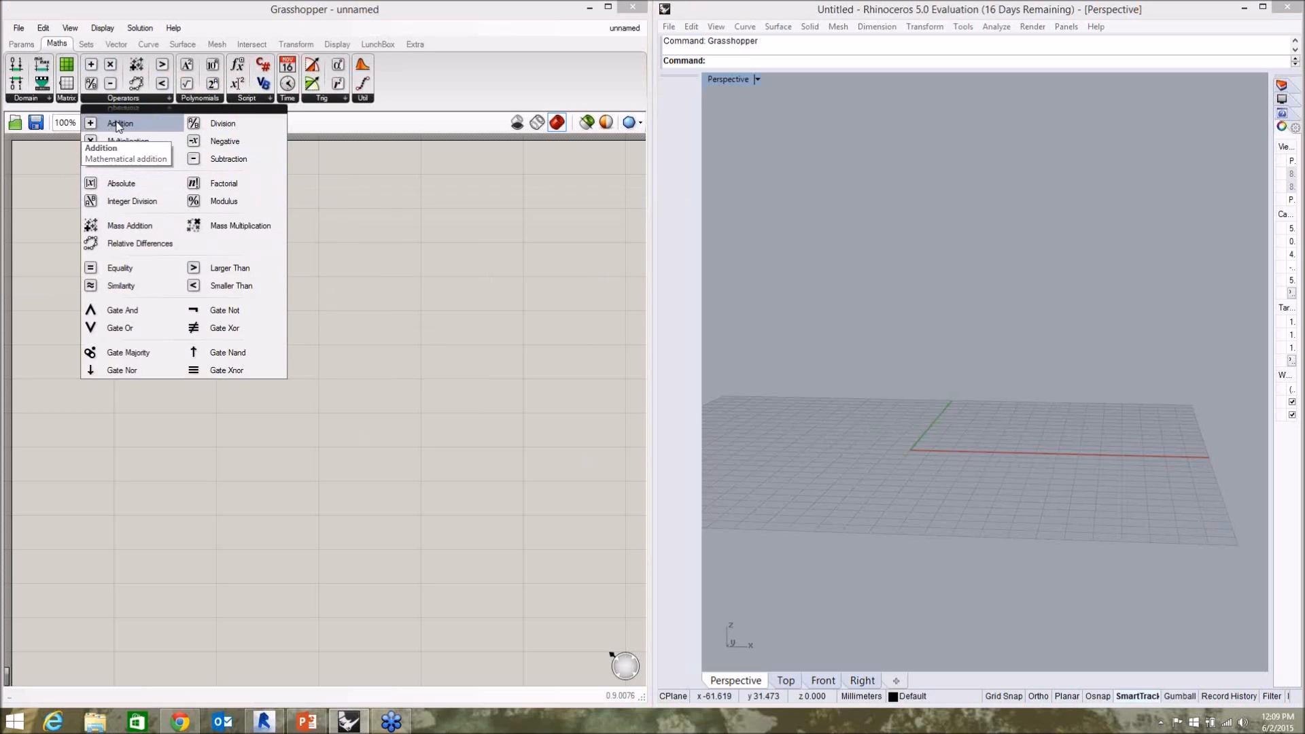
drag(135, 127, 145, 128)
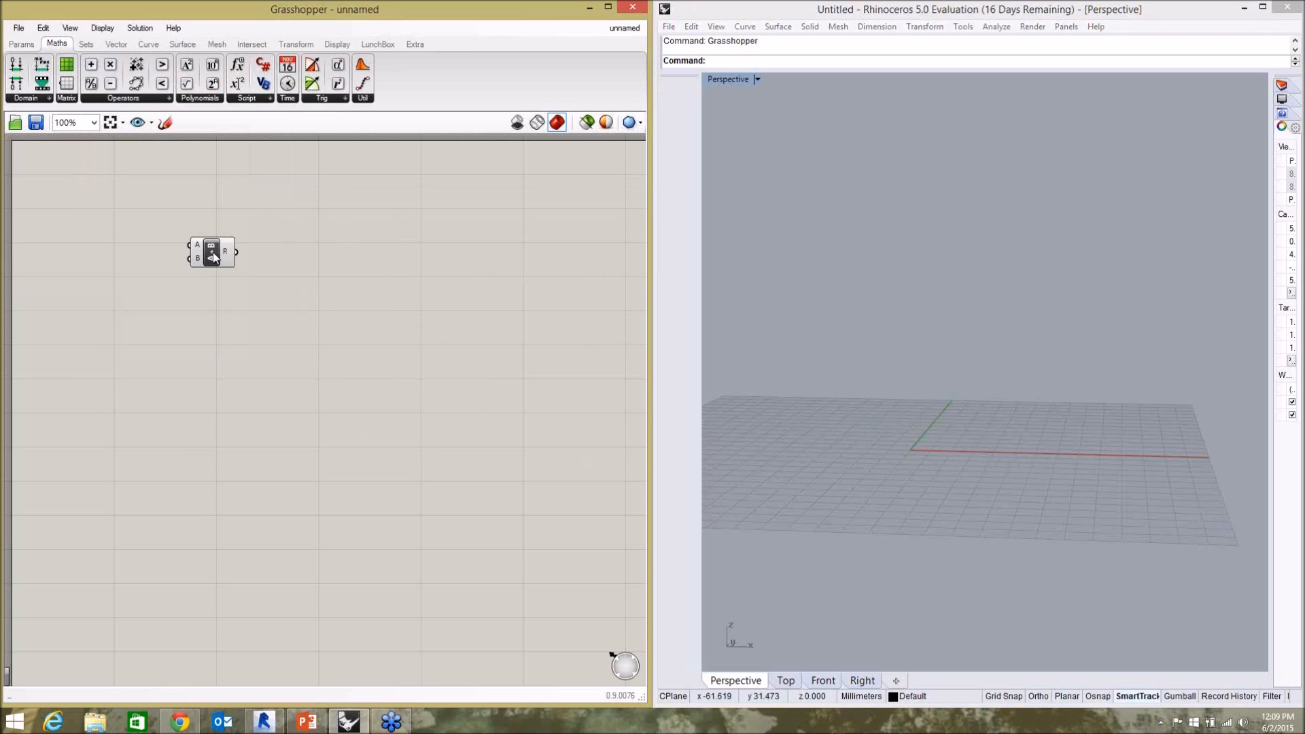
scroll(184, 253, up, 3)
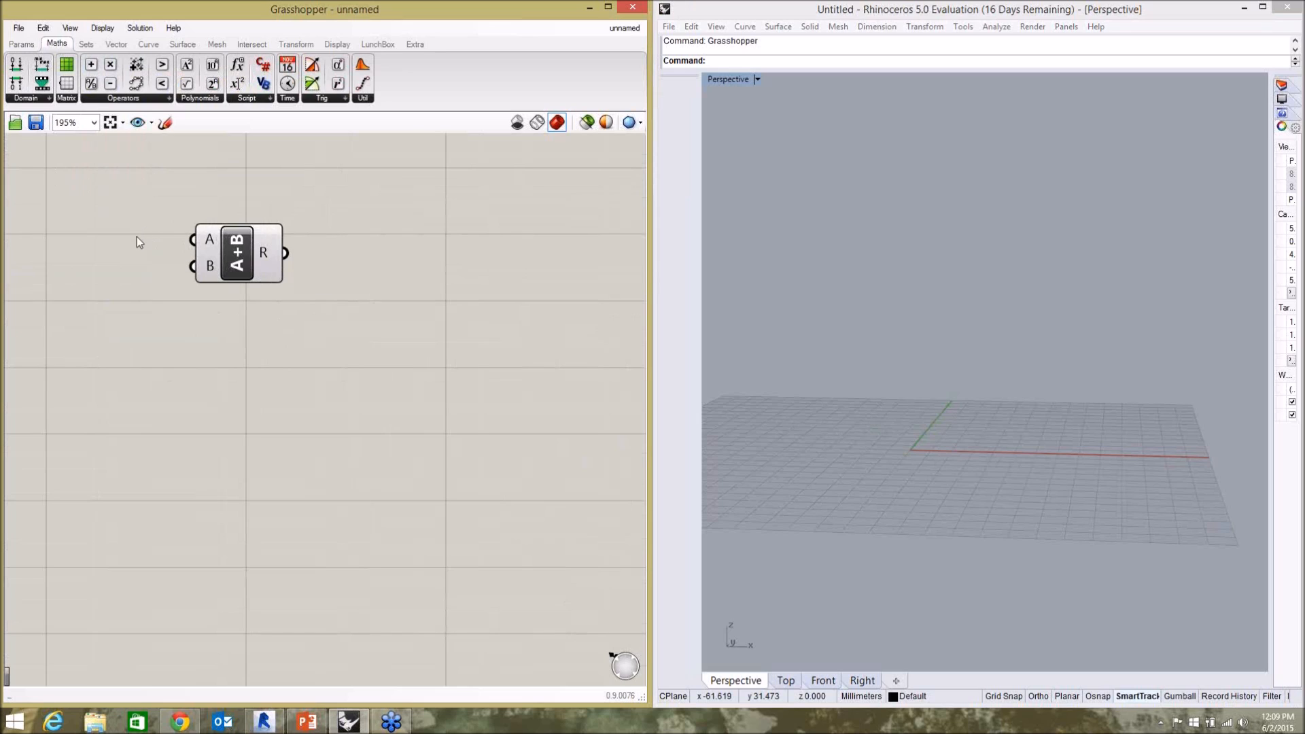
Search for "number" and place a Number parameter beside the Addition component's inputs.
double_click(111, 236)
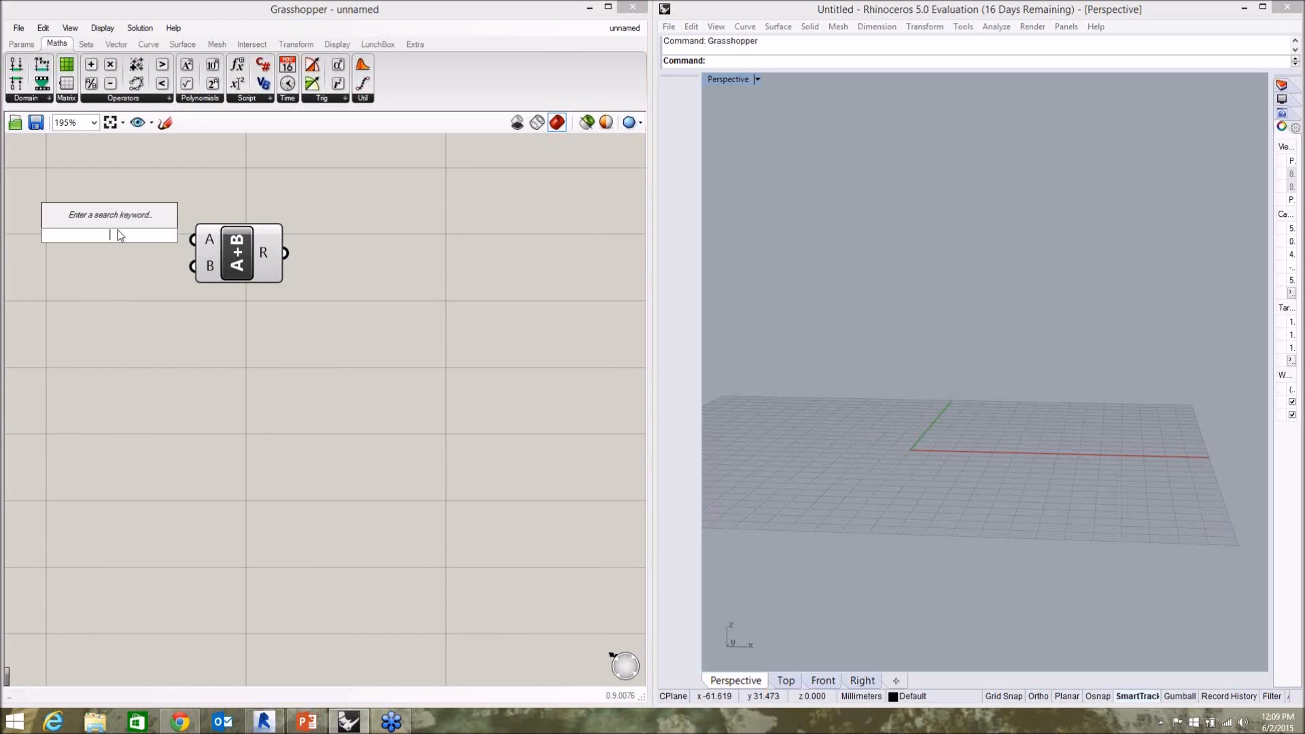
text(number)
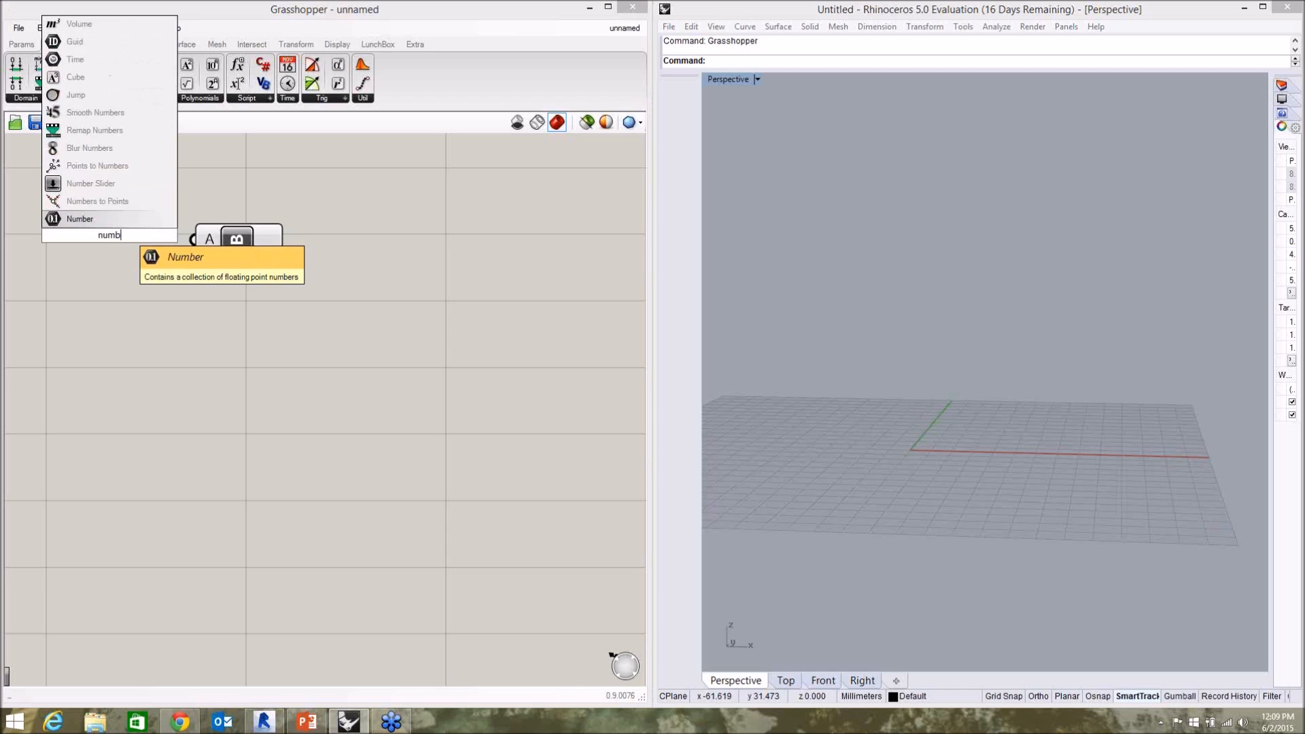
click(80, 218)
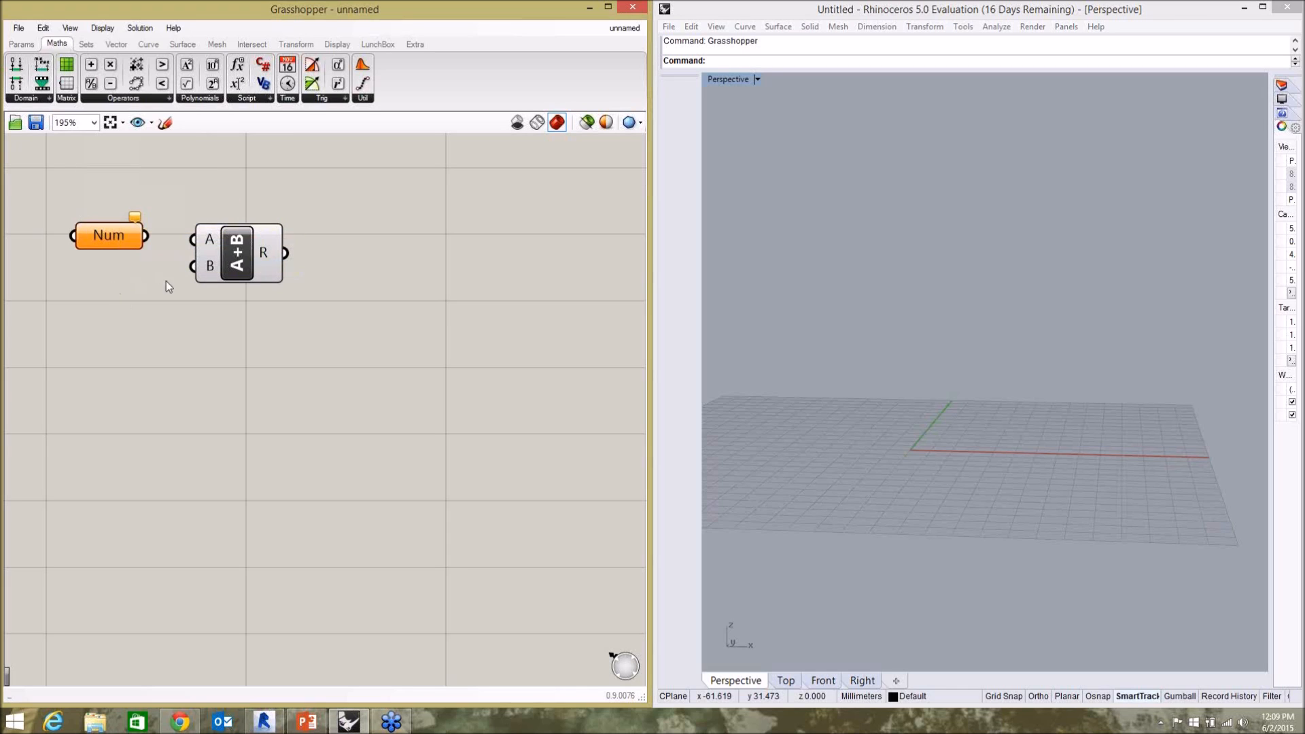
drag(102, 236, 87, 249)
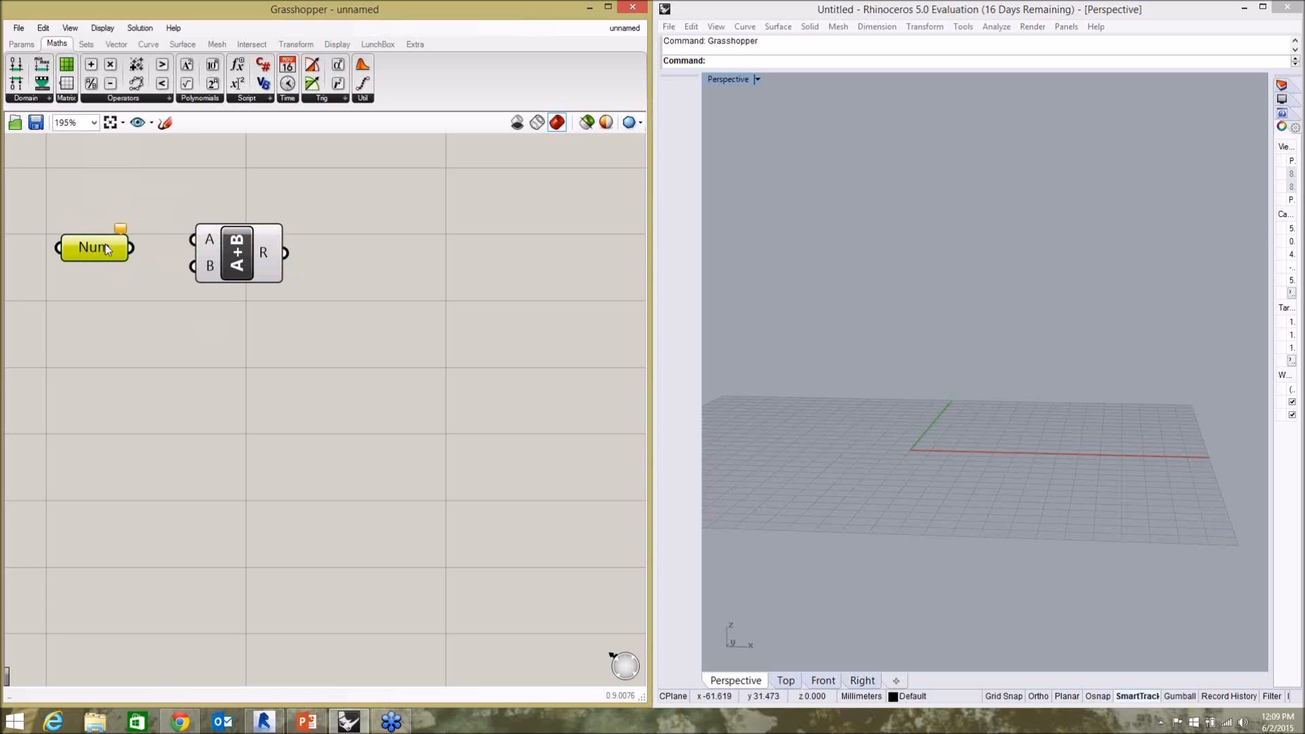
drag(107, 246, 110, 226)
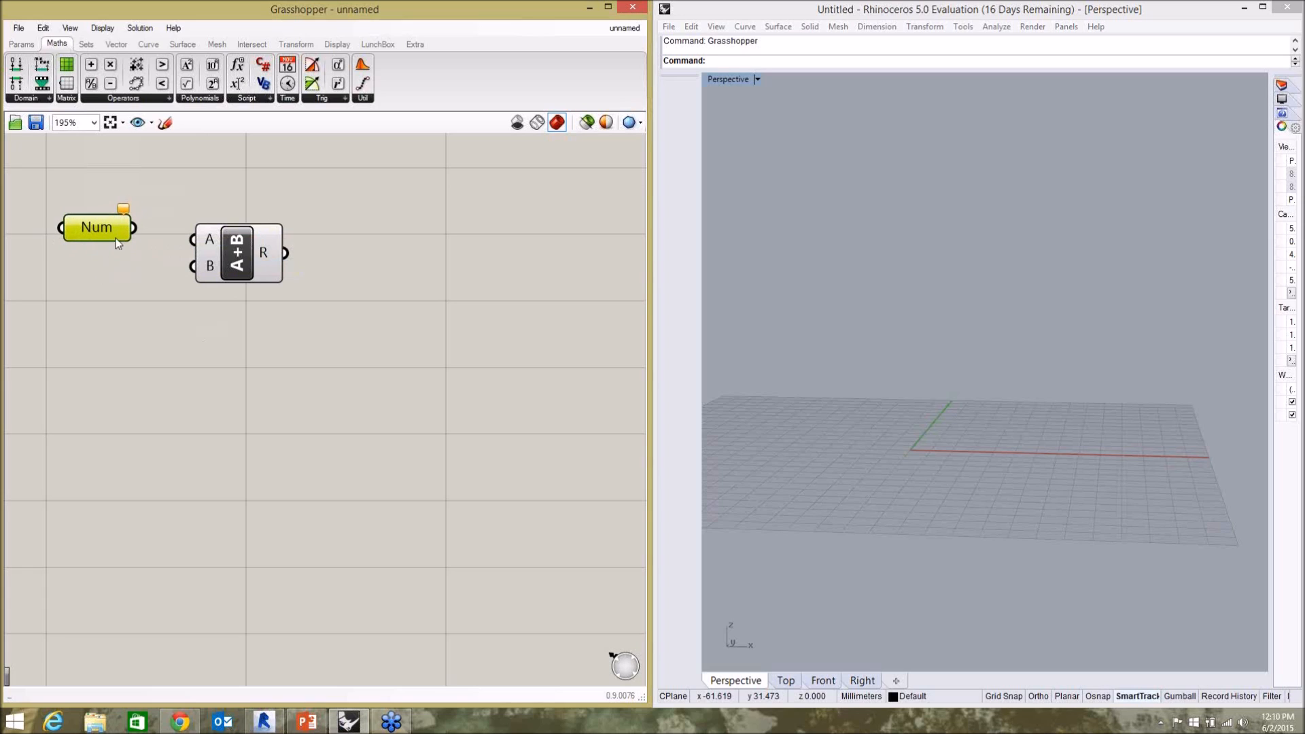
Delete both the Addition component and the Number parameter from the canvas.
click(235, 262)
key(Delete)
click(114, 235)
key(Delete)
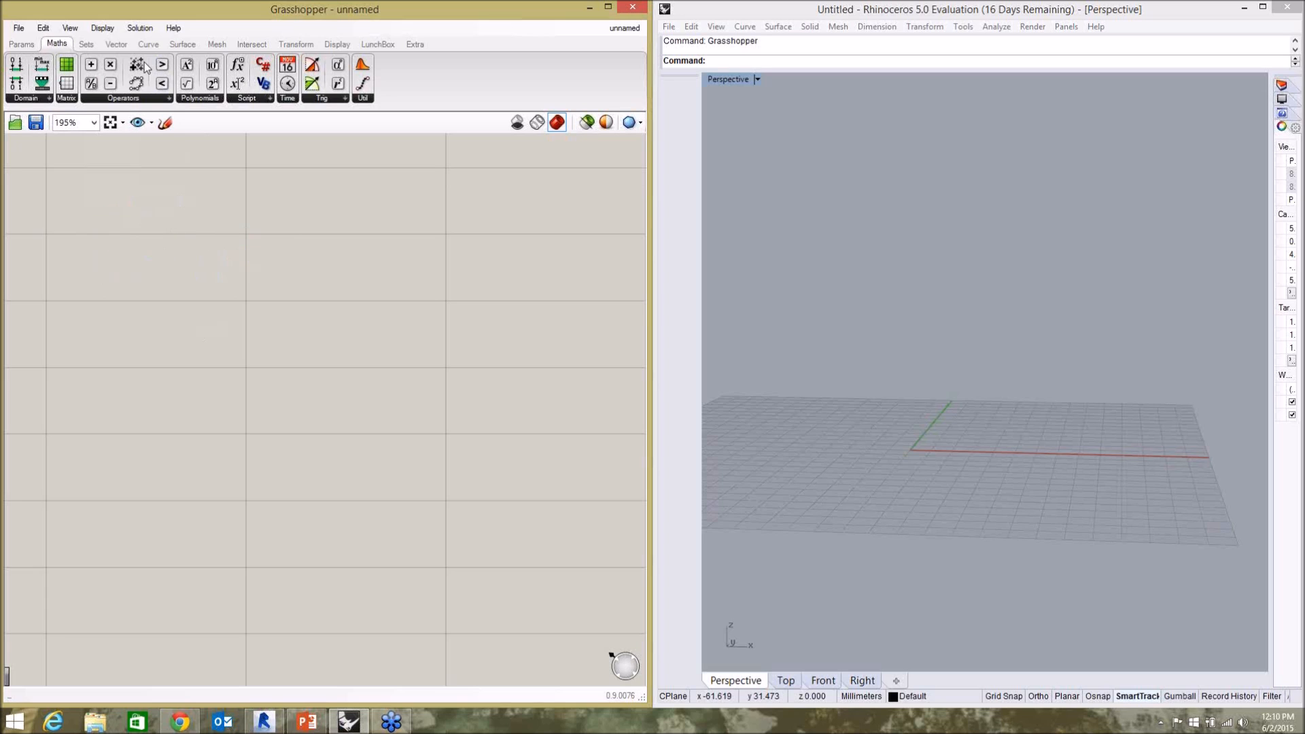
Place an Addition component on the canvas and create a number slider with the value 15 on its input side.
drag(91, 64, 190, 193)
drag(240, 233, 240, 232)
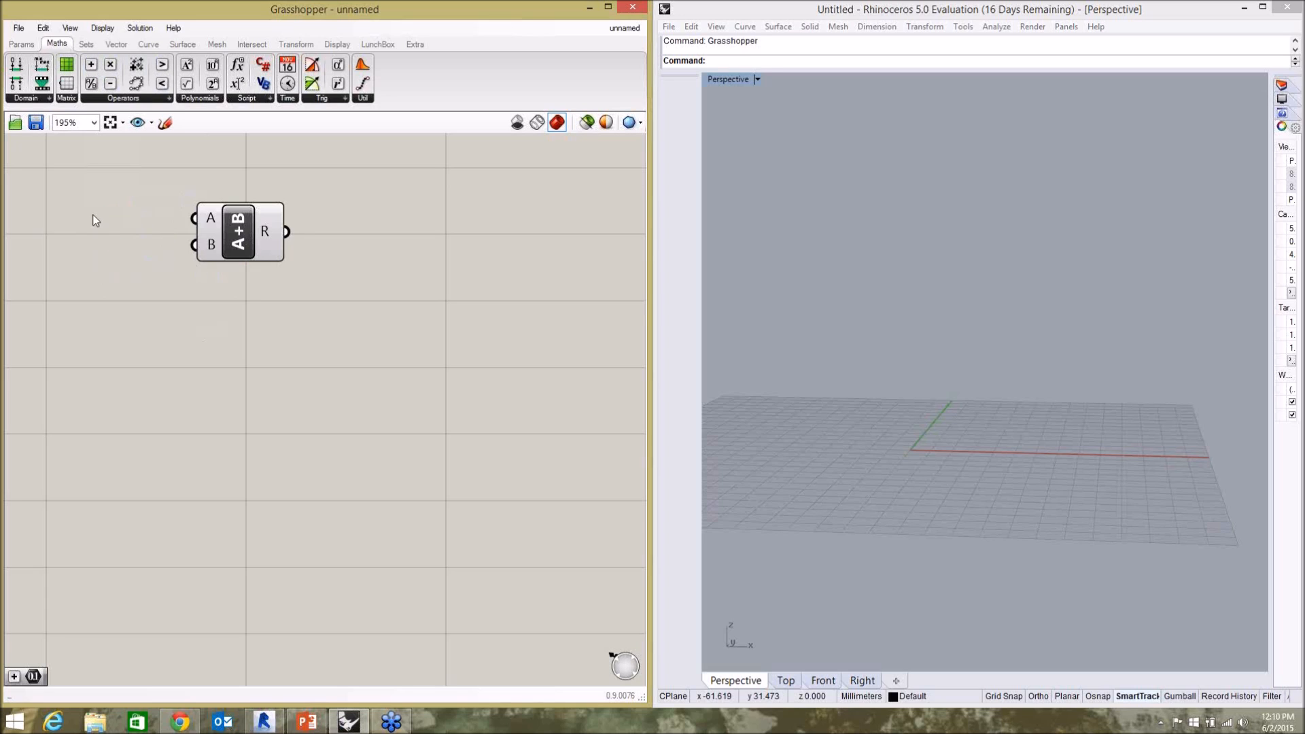
double_click(93, 214)
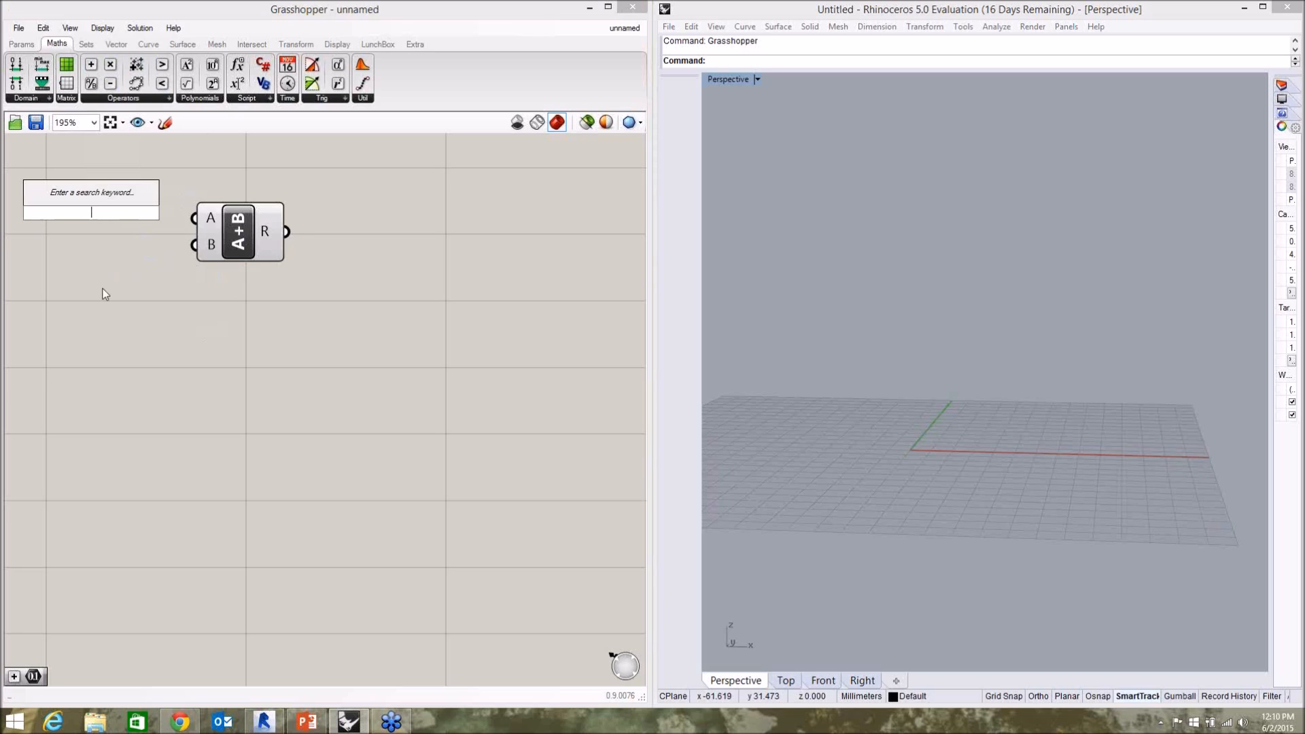
double_click(113, 257)
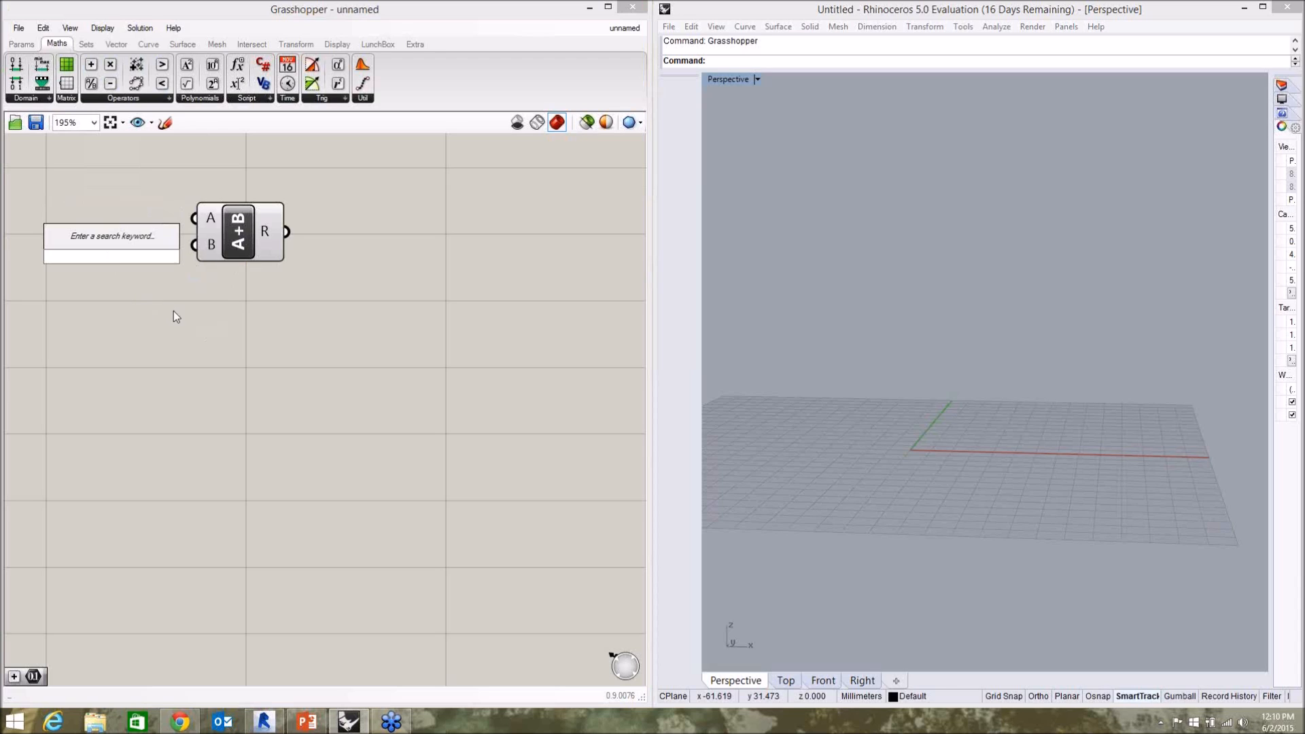
text(15)
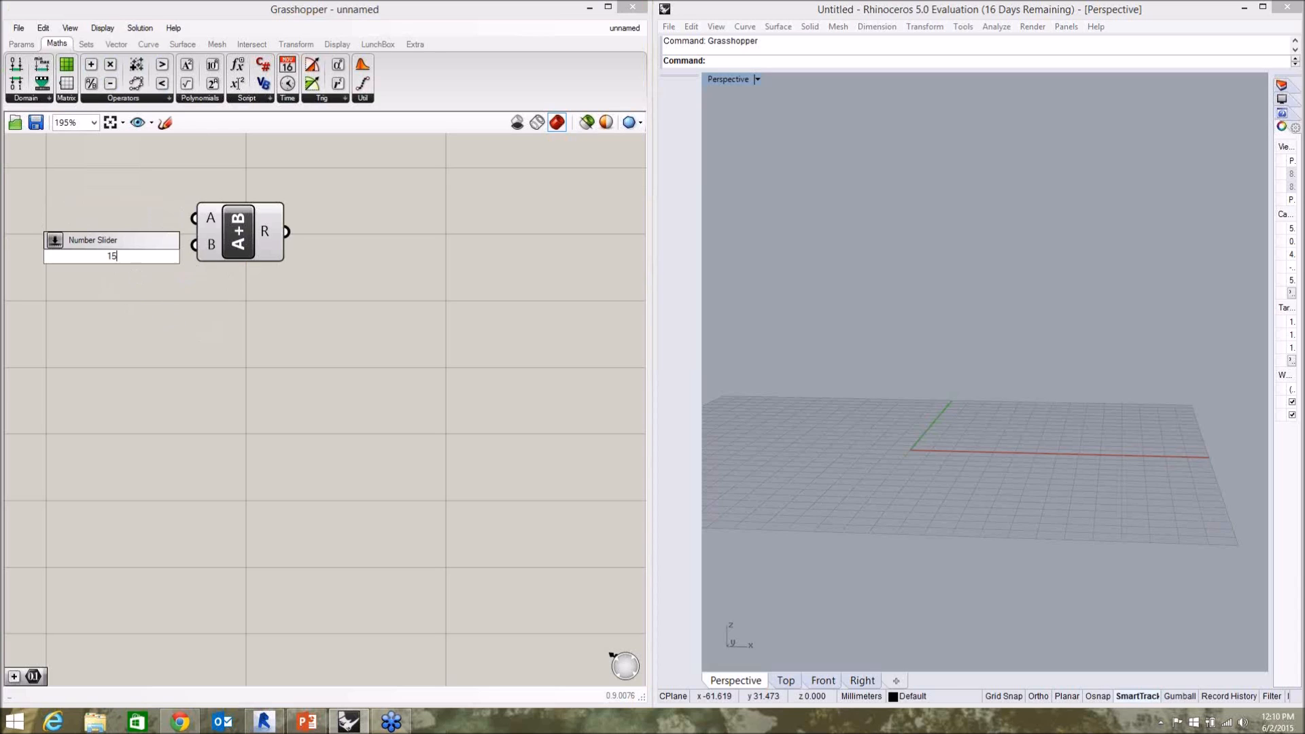
key(Return)
Rearrange the Addition component and the slider so they no longer overlap and the slider sits level with input A.
drag(238, 235, 316, 263)
click(285, 331)
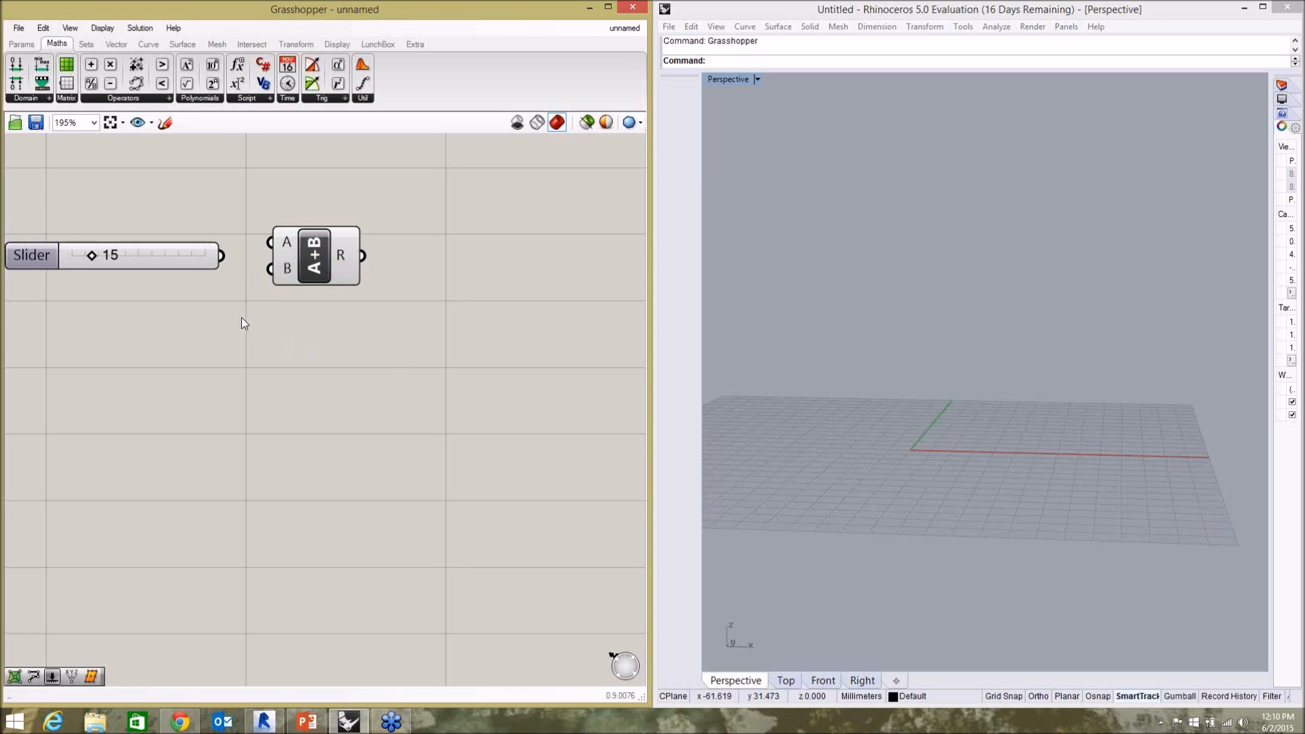
drag(188, 257, 204, 235)
drag(311, 268, 316, 262)
click(389, 292)
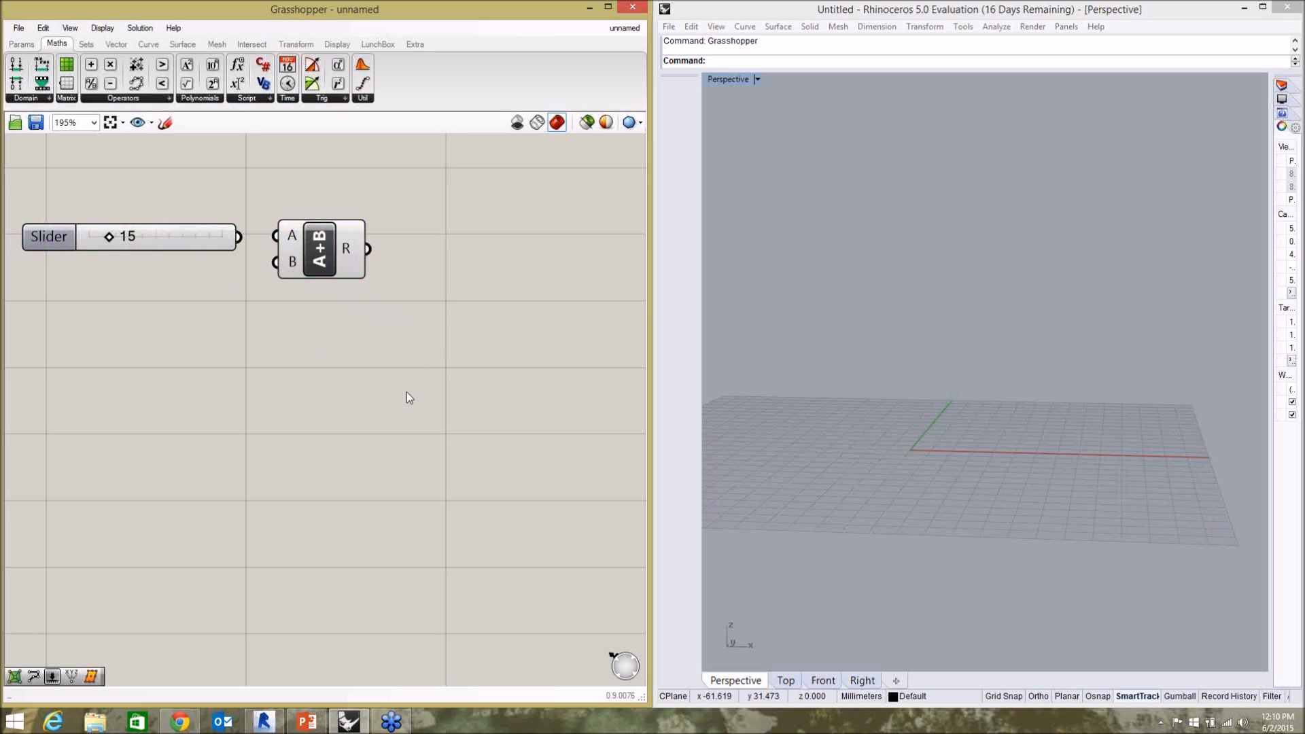
Add a Panel beside the Addition component and connect the component's R output to it.
double_click(368, 405)
key(Escape)
double_click(374, 404)
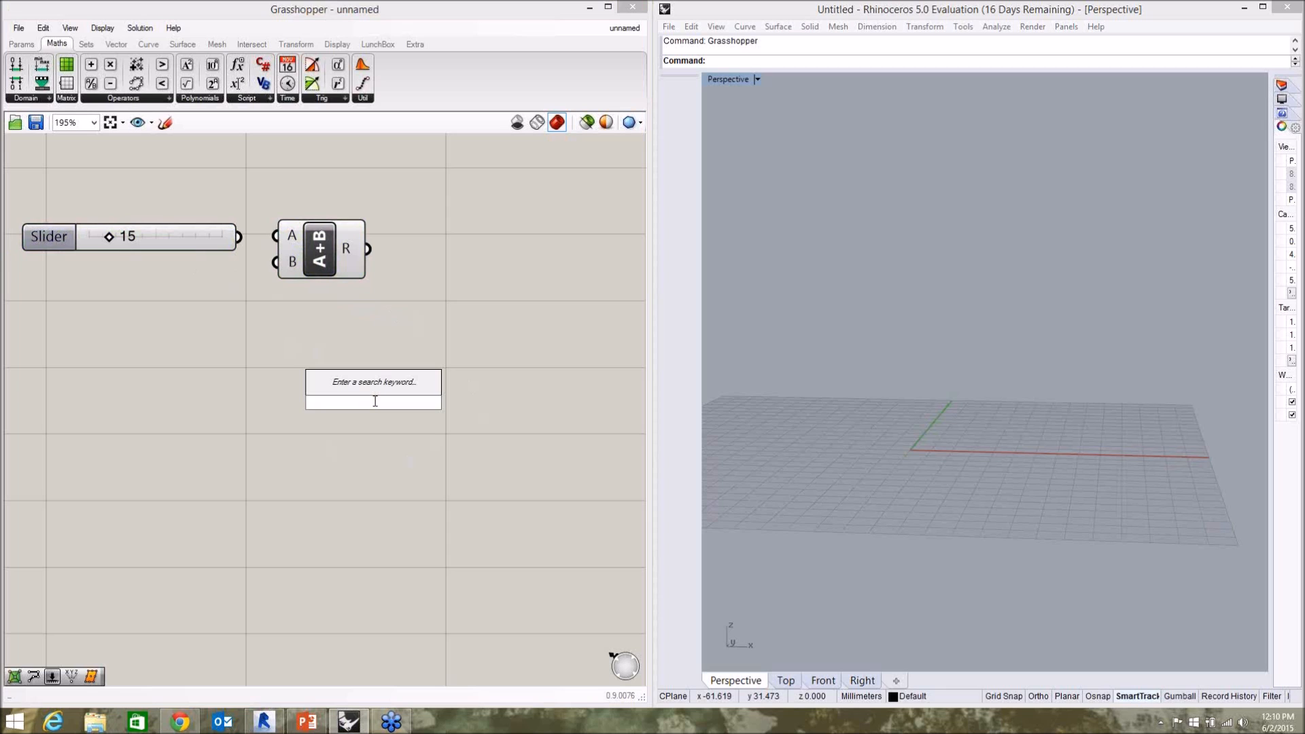
text(panel)
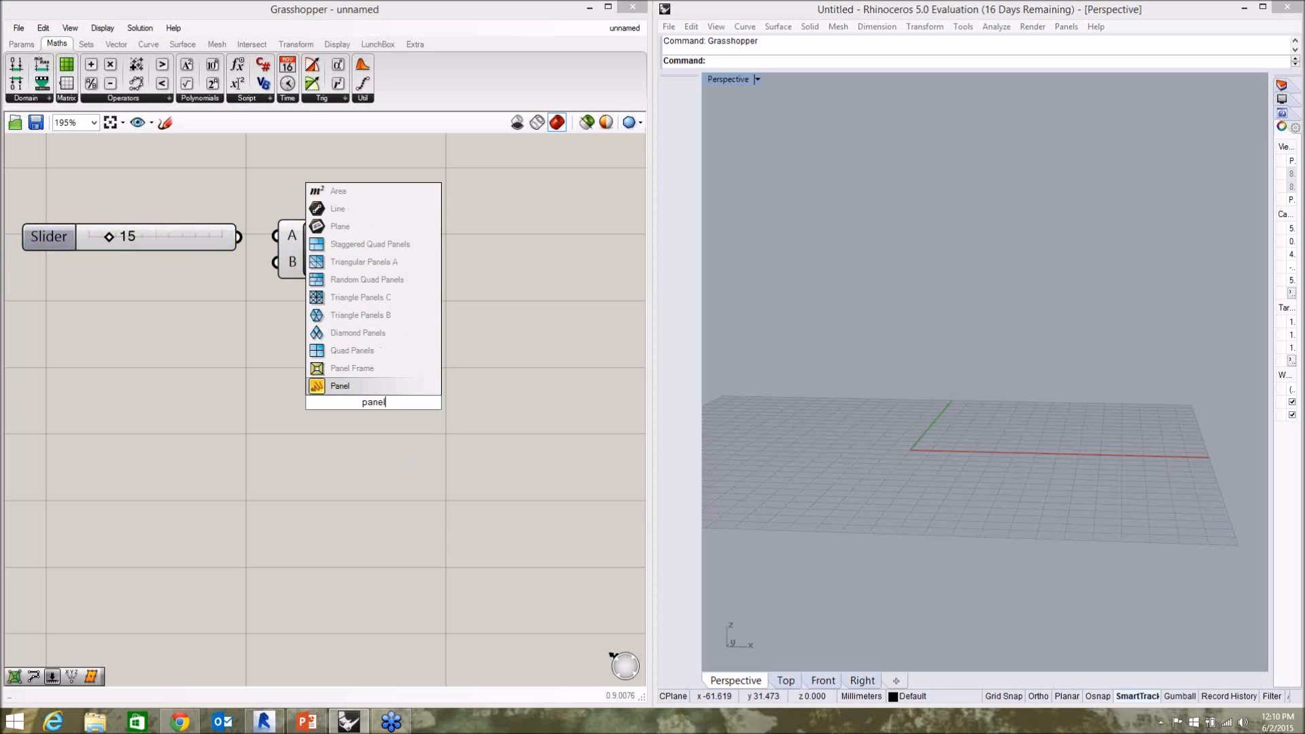
click(357, 389)
drag(382, 405, 537, 343)
drag(368, 249, 415, 344)
click(345, 355)
Connect the number slider to the Addition component's A input and move the panel up level with the component.
click(228, 237)
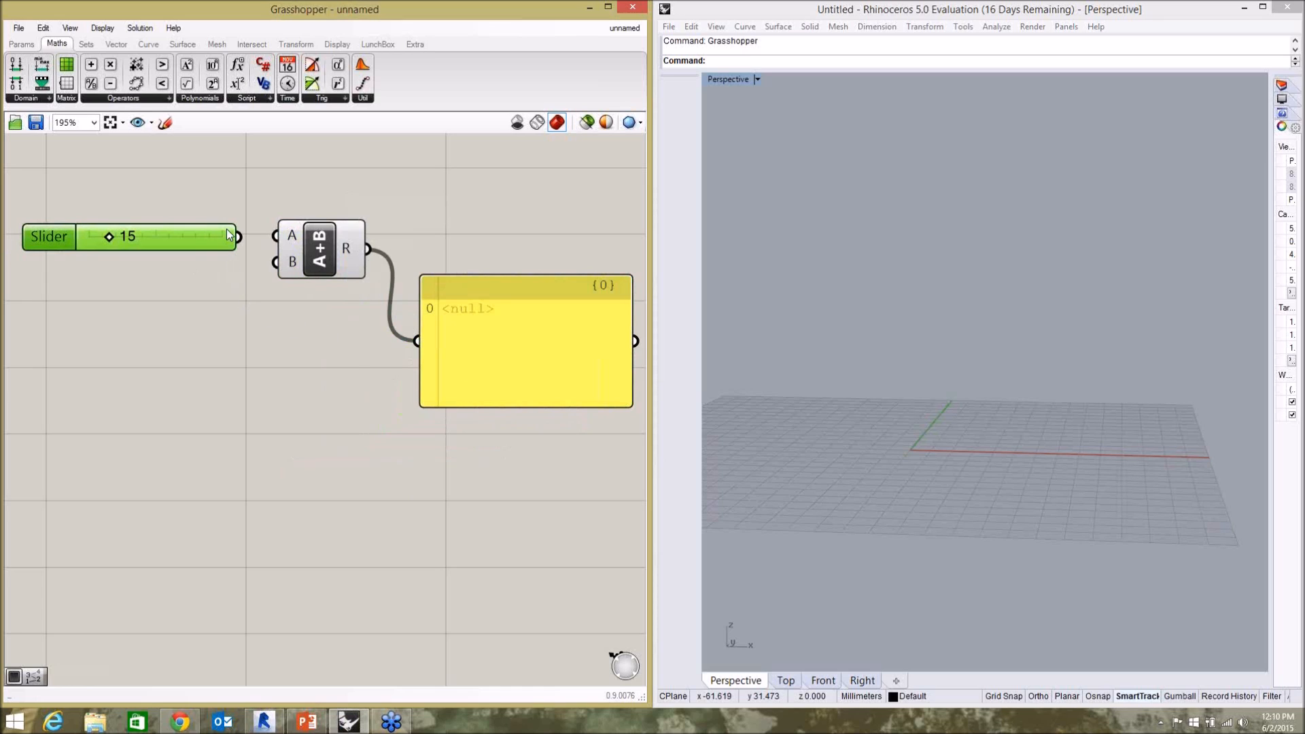
click(337, 256)
click(318, 282)
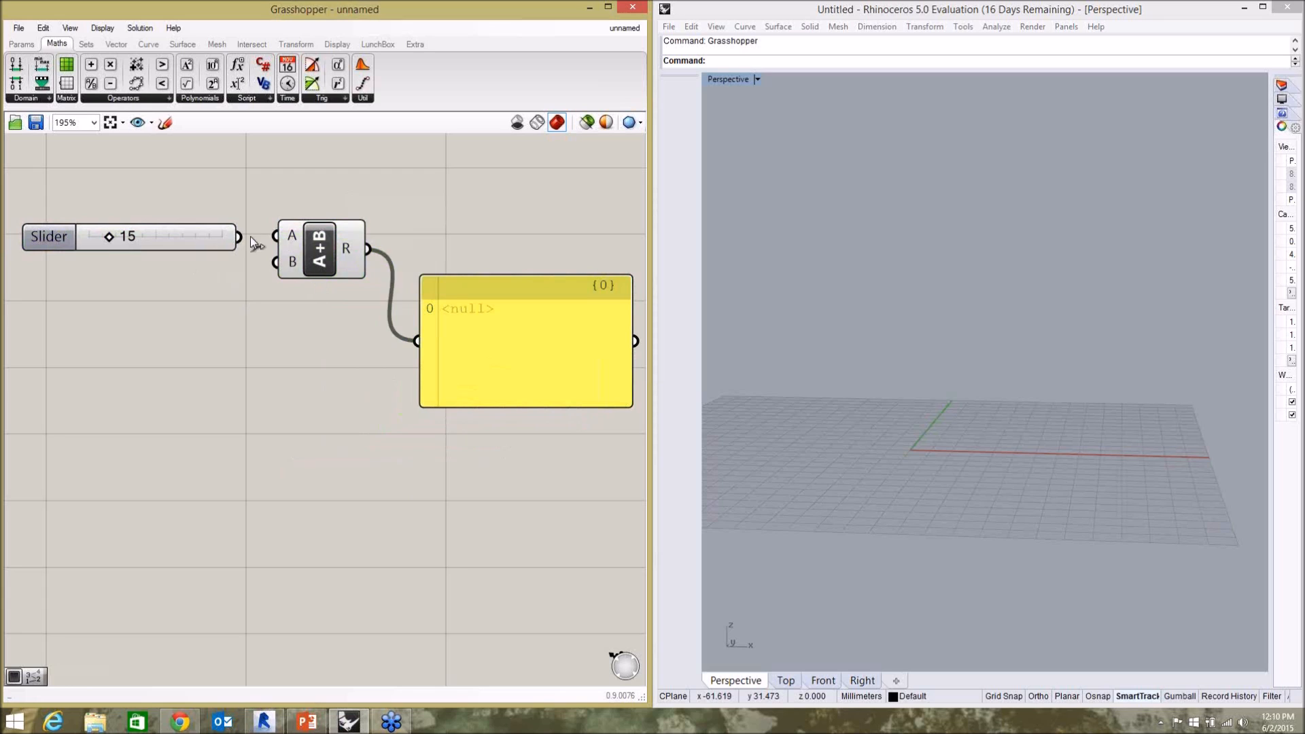
drag(242, 237, 317, 260)
drag(494, 313, 482, 227)
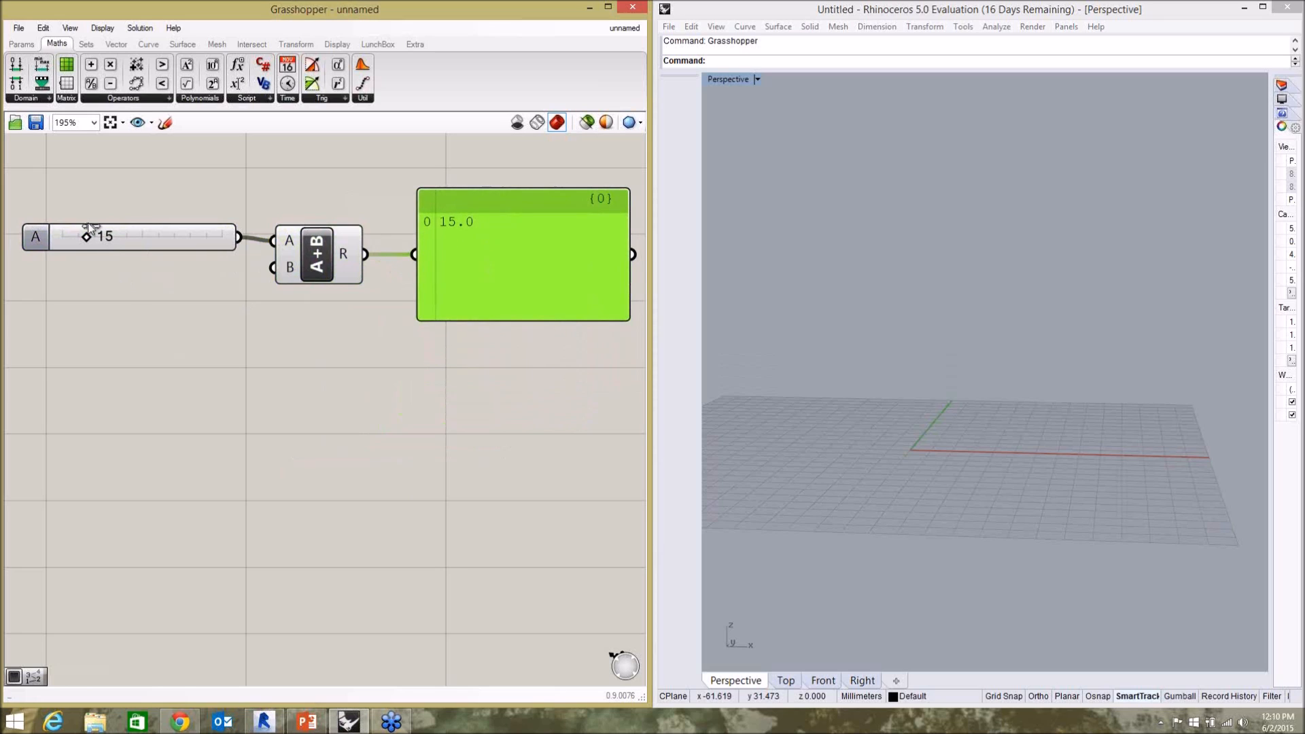
Set slider A to 40 and connect a copy of it, placed below, to the Addition component's B input.
drag(87, 237, 133, 249)
click(148, 320)
click(186, 237)
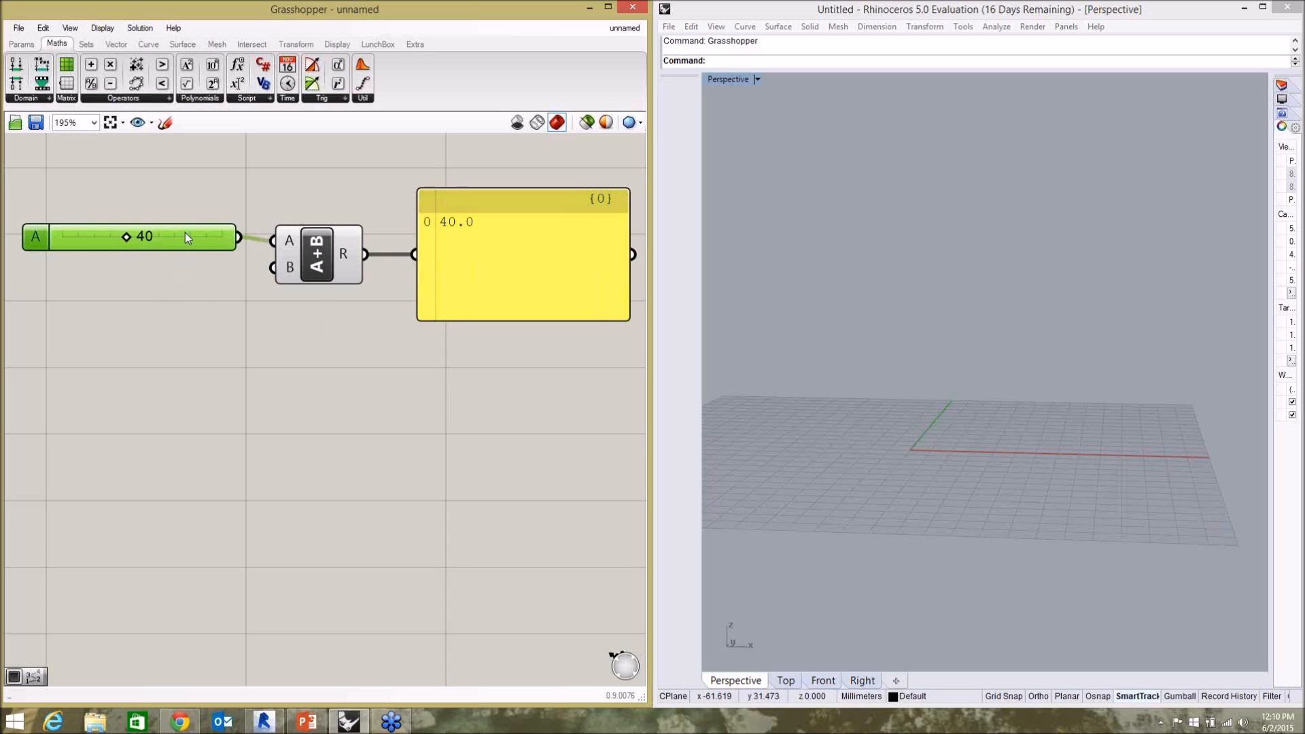
key(ctrl+c)
key(ctrl+v)
drag(195, 245, 272, 267)
click(204, 312)
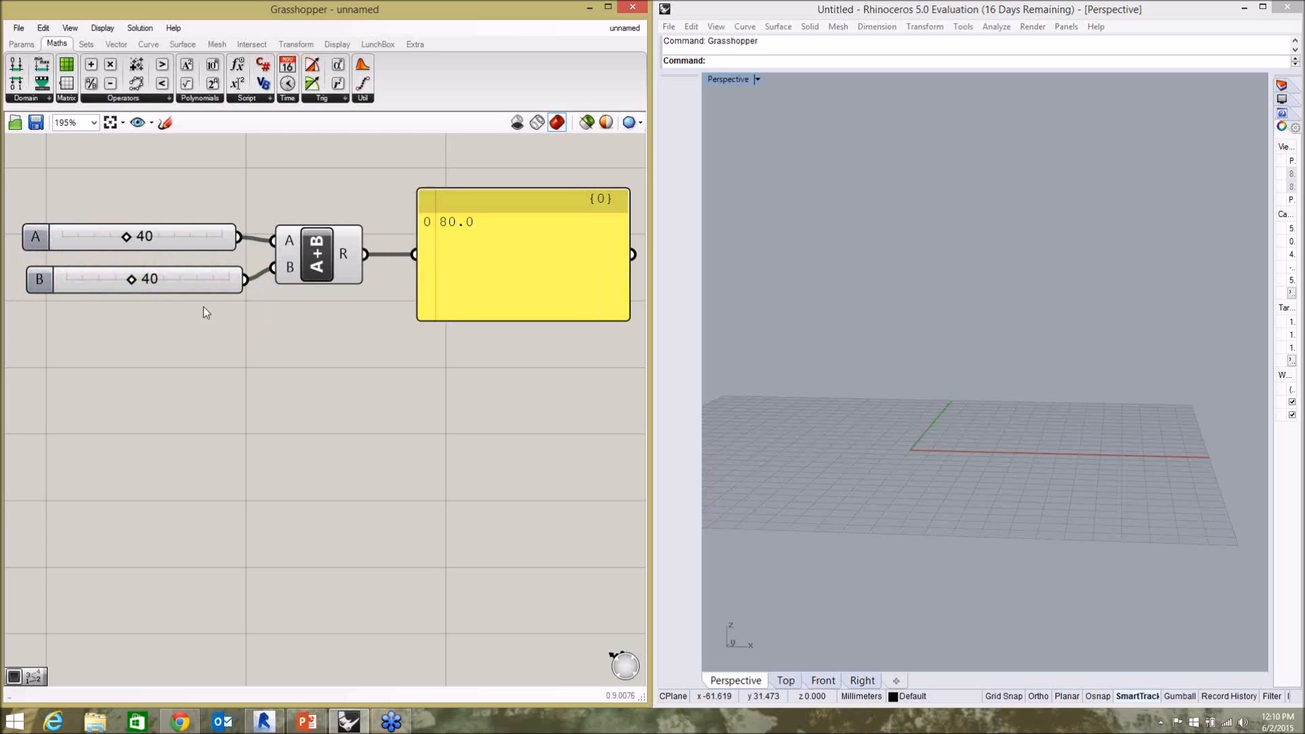
Set slider A to 14 and slider B to 35, and move the panel slightly closer to the Addition component.
drag(134, 277, 86, 242)
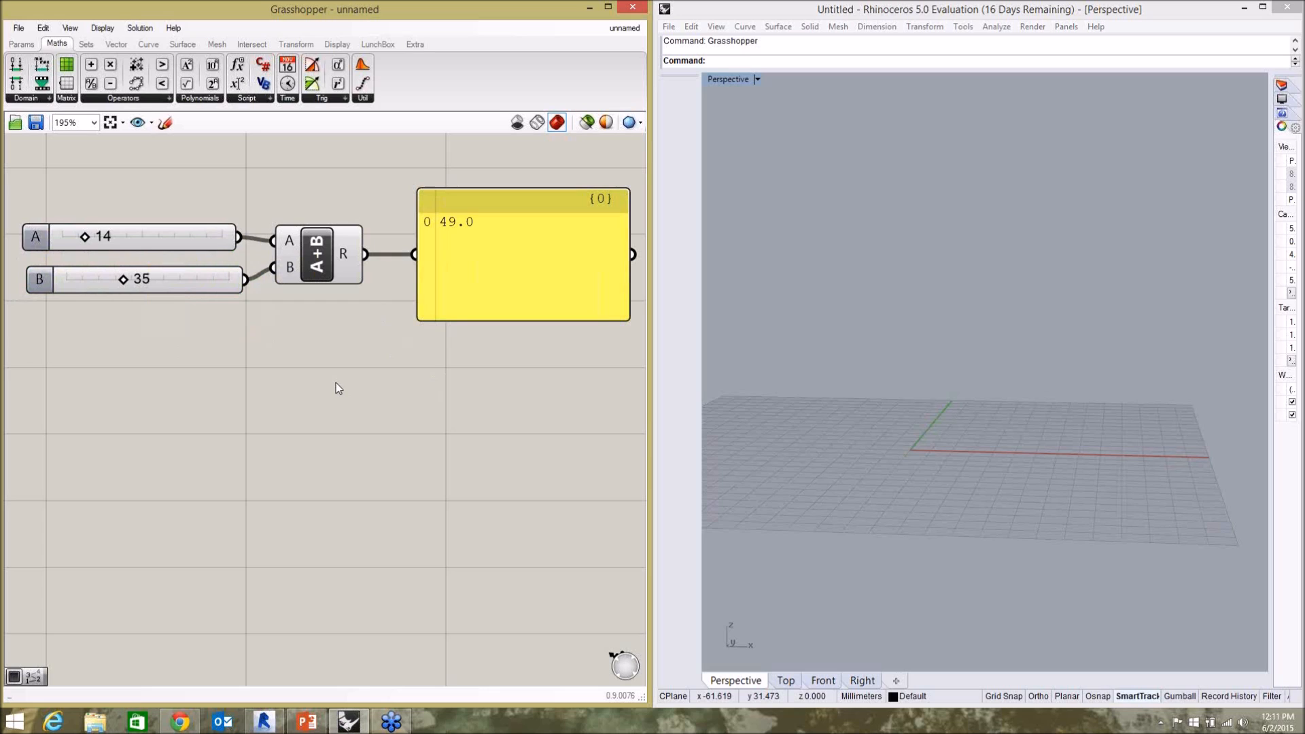
drag(485, 292, 480, 284)
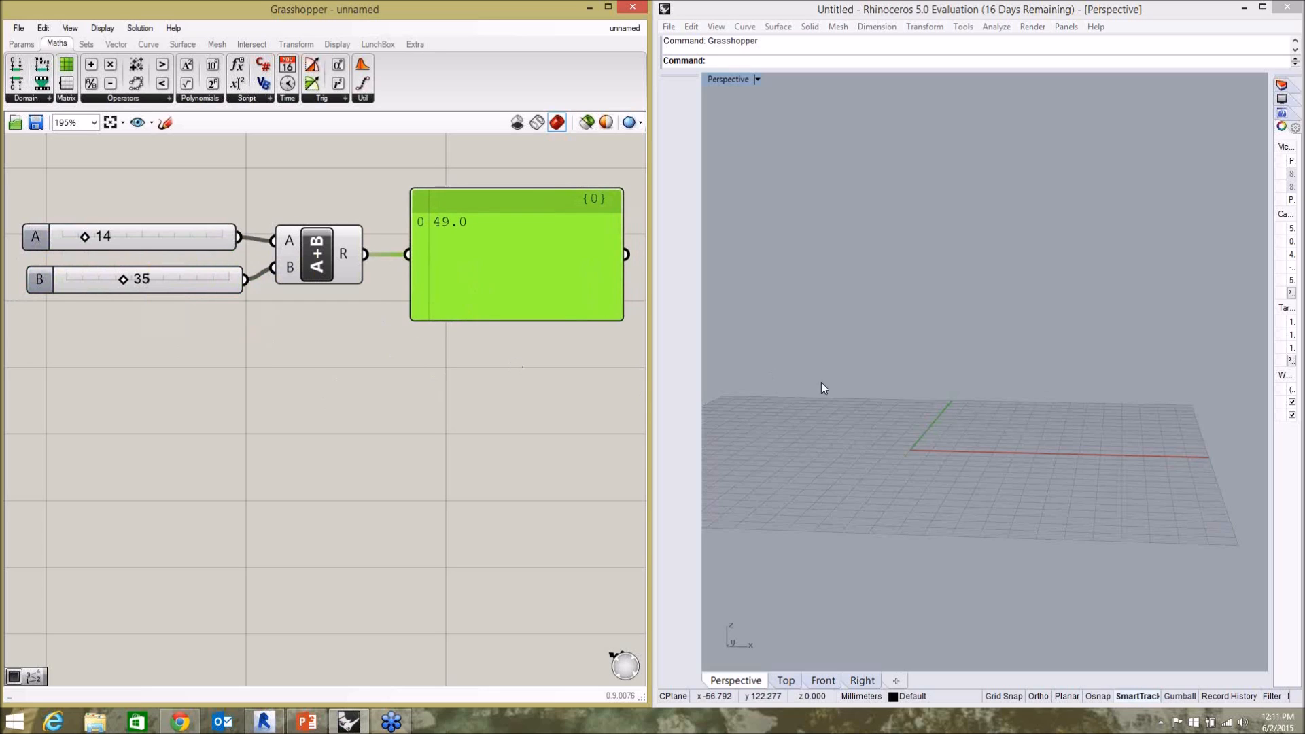
click(505, 354)
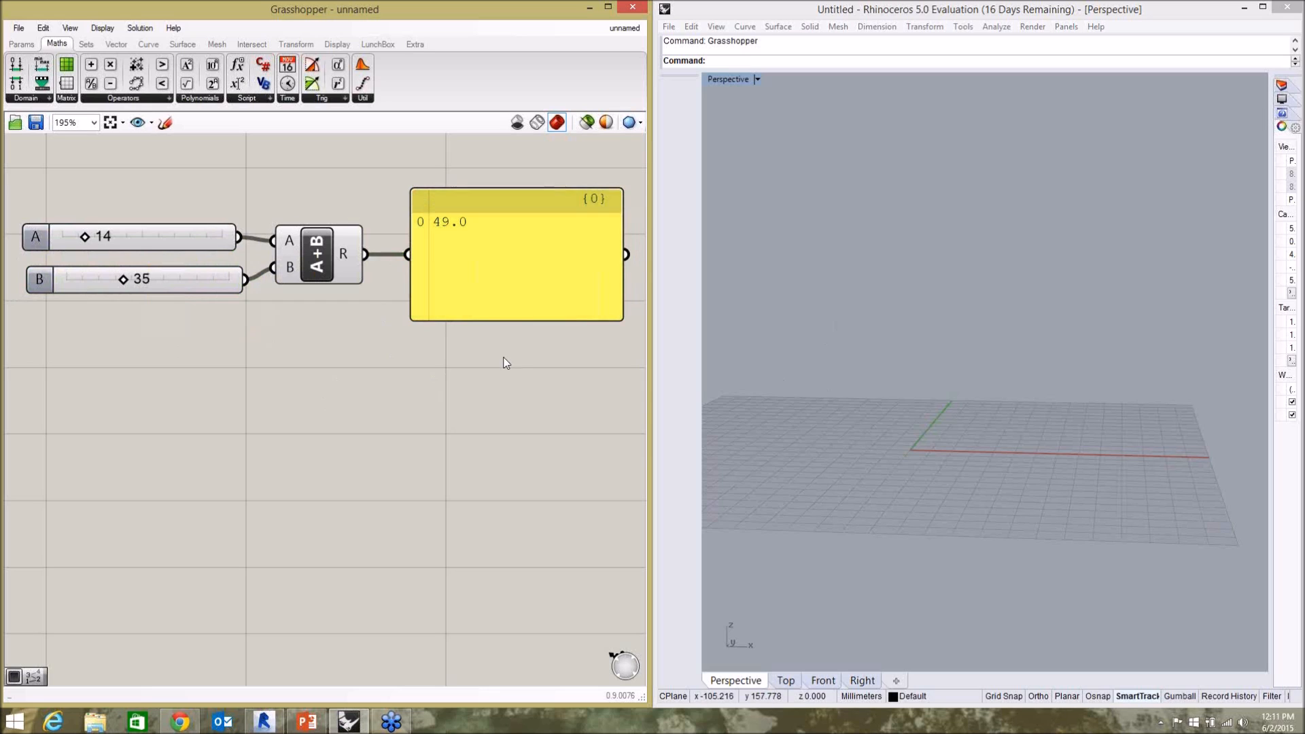
click(492, 312)
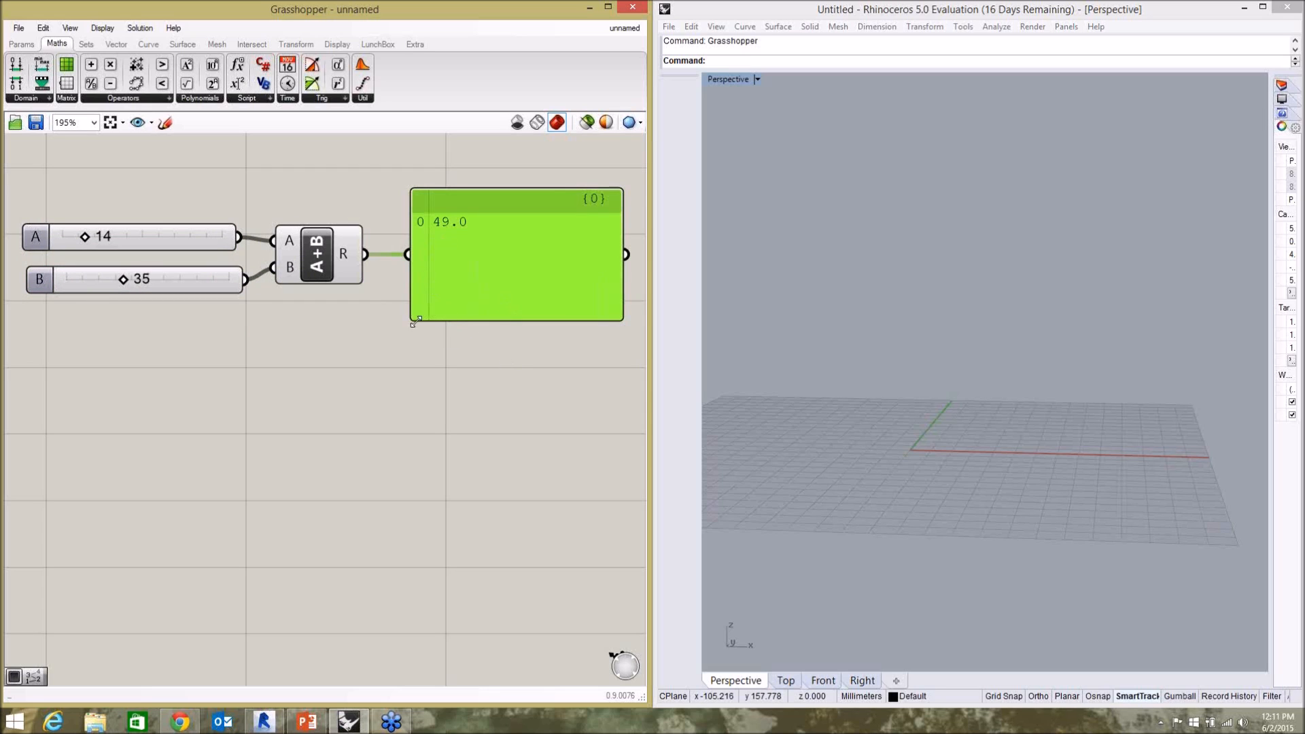
Set slider B to 27.
click(388, 381)
mouse_move(478, 262)
mouse_down()
mouse_move(520, 260)
mouse_move(479, 264)
mouse_up()
click(114, 242)
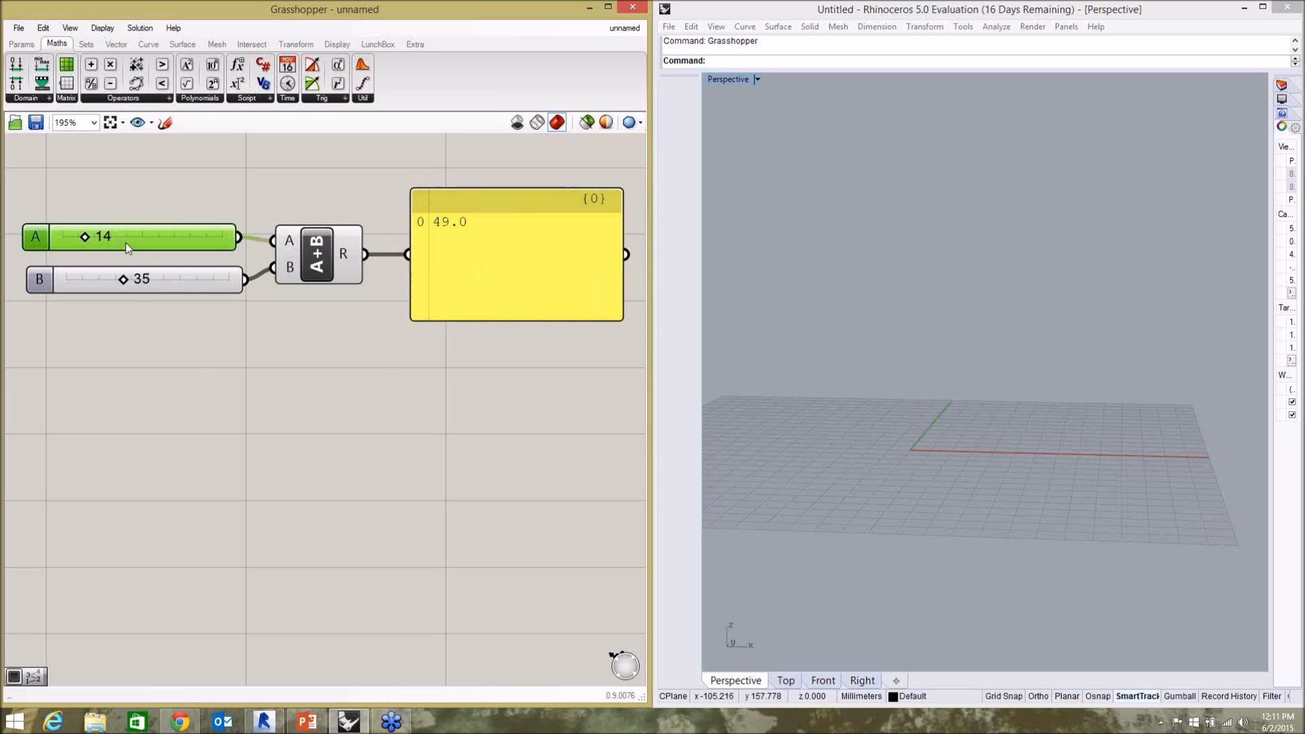
mouse_move(123, 280)
mouse_down()
mouse_move(91, 281)
mouse_move(110, 280)
mouse_up()
Add a Circle component to the canvas below slider B.
click(168, 359)
double_click(167, 357)
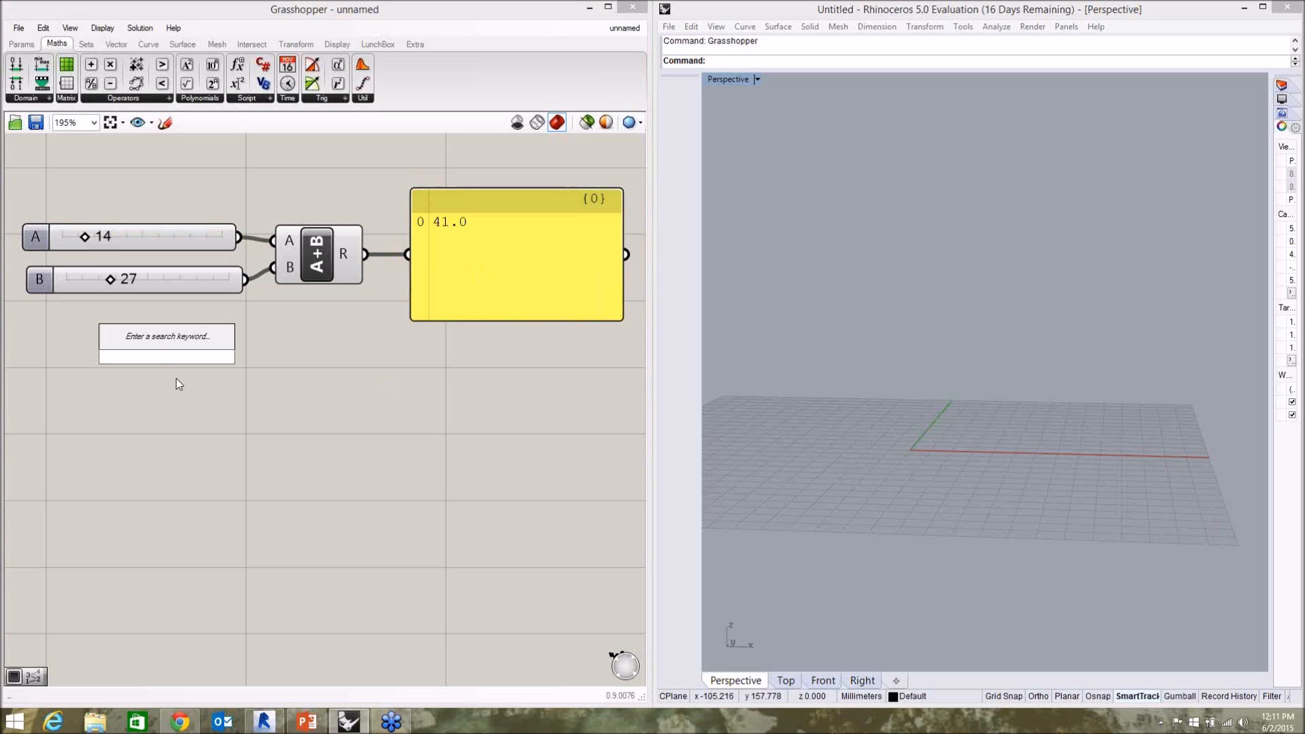
text(circle)
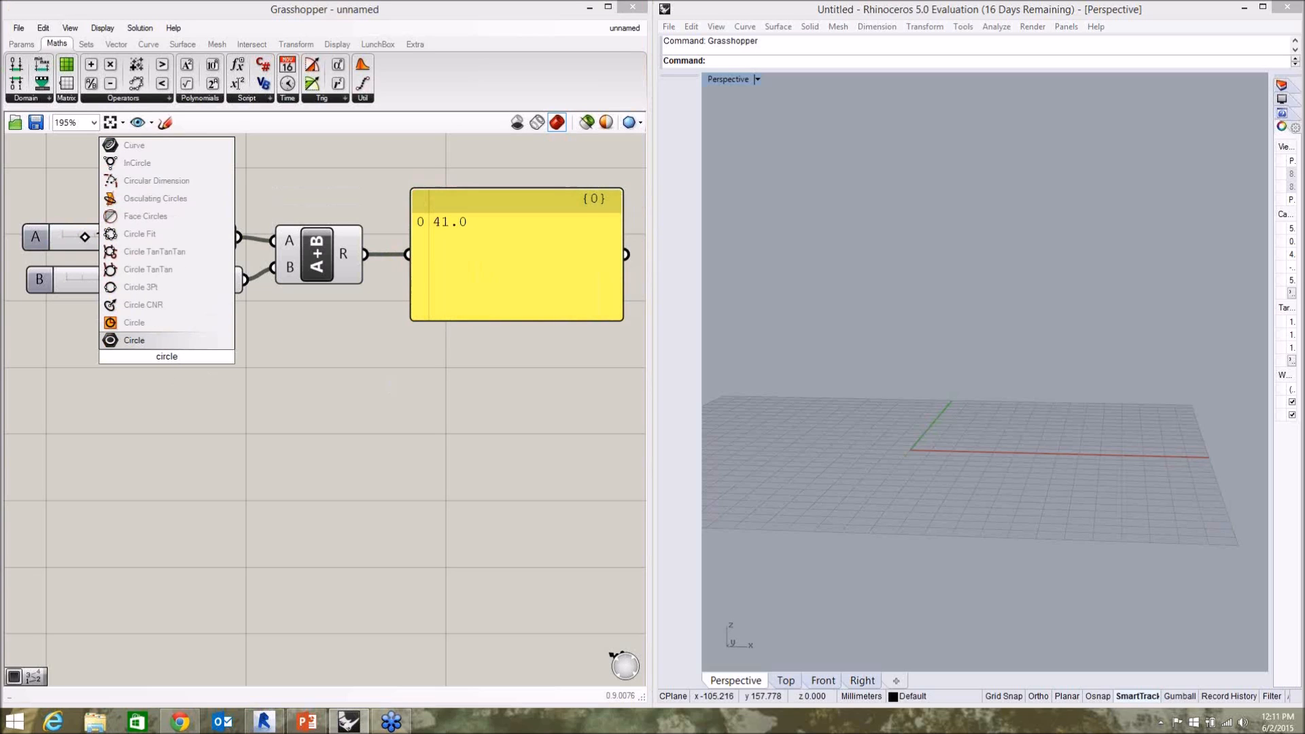
click(136, 340)
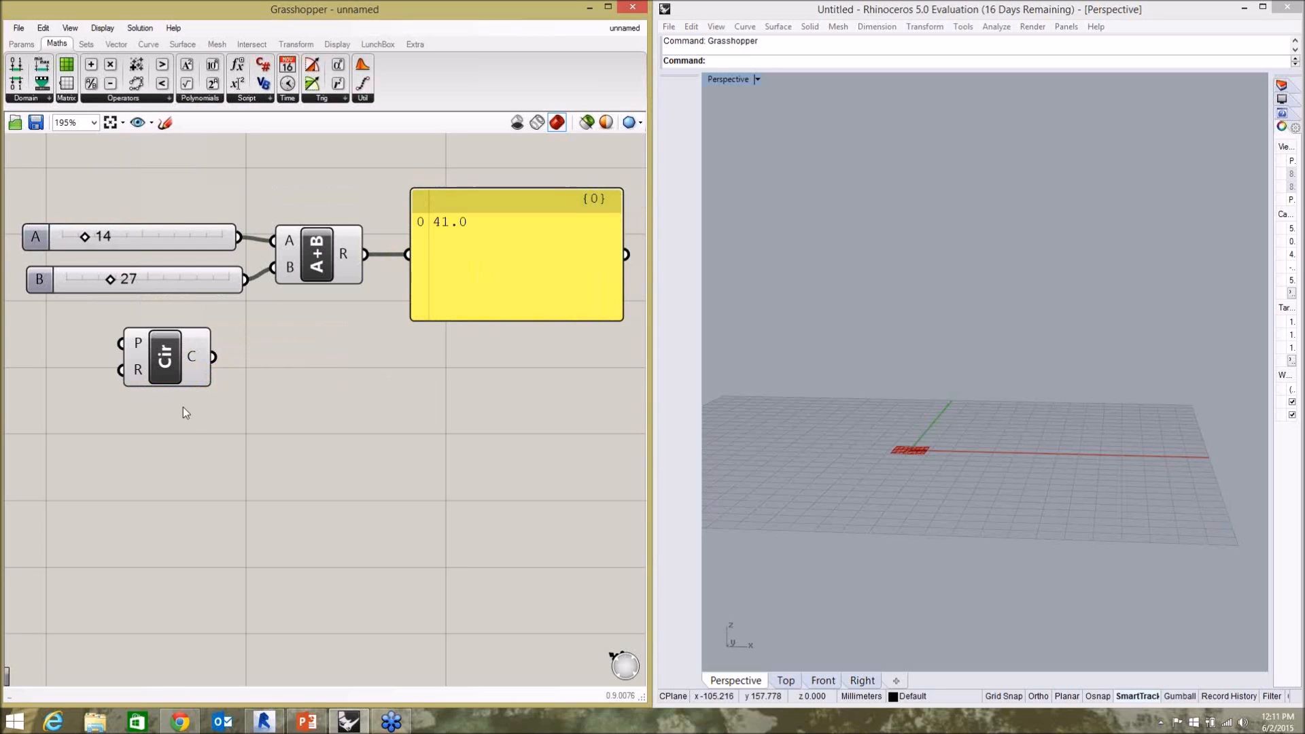
Reposition the Circle component slightly farther right and lower beneath the two sliders.
click(169, 360)
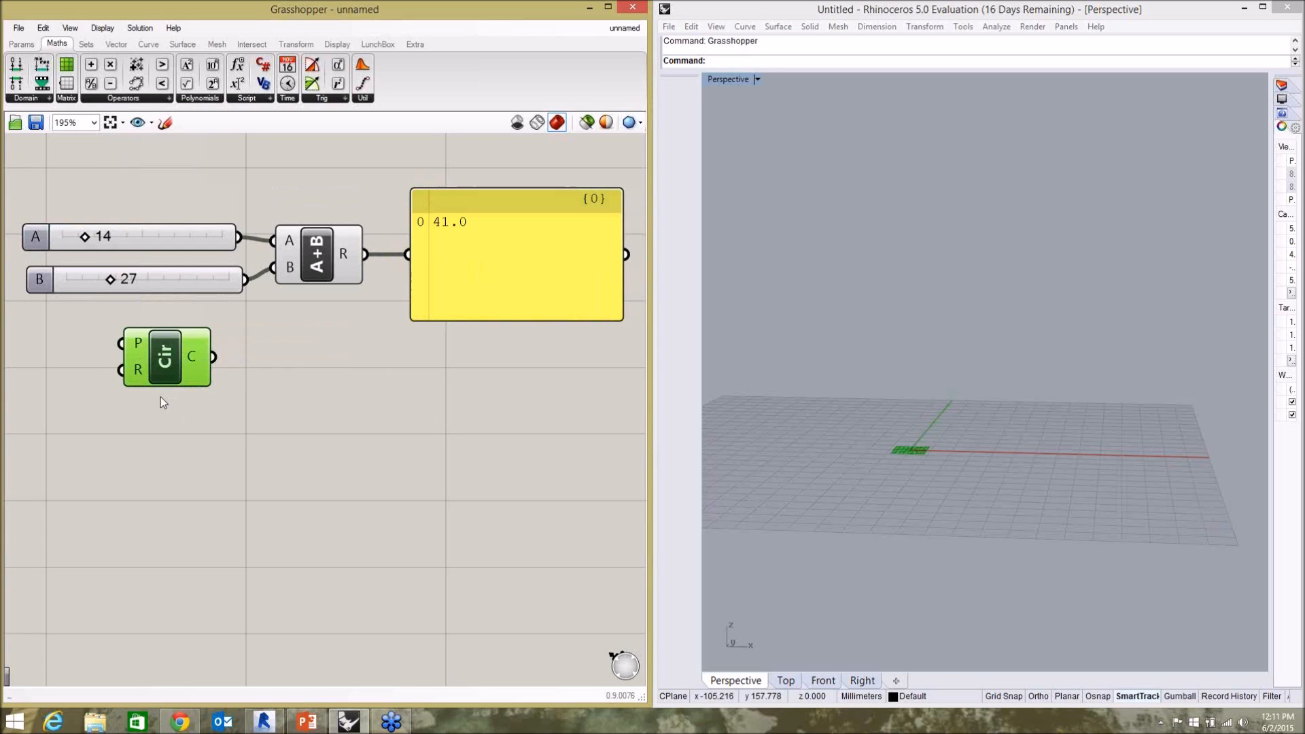
drag(175, 358, 199, 375)
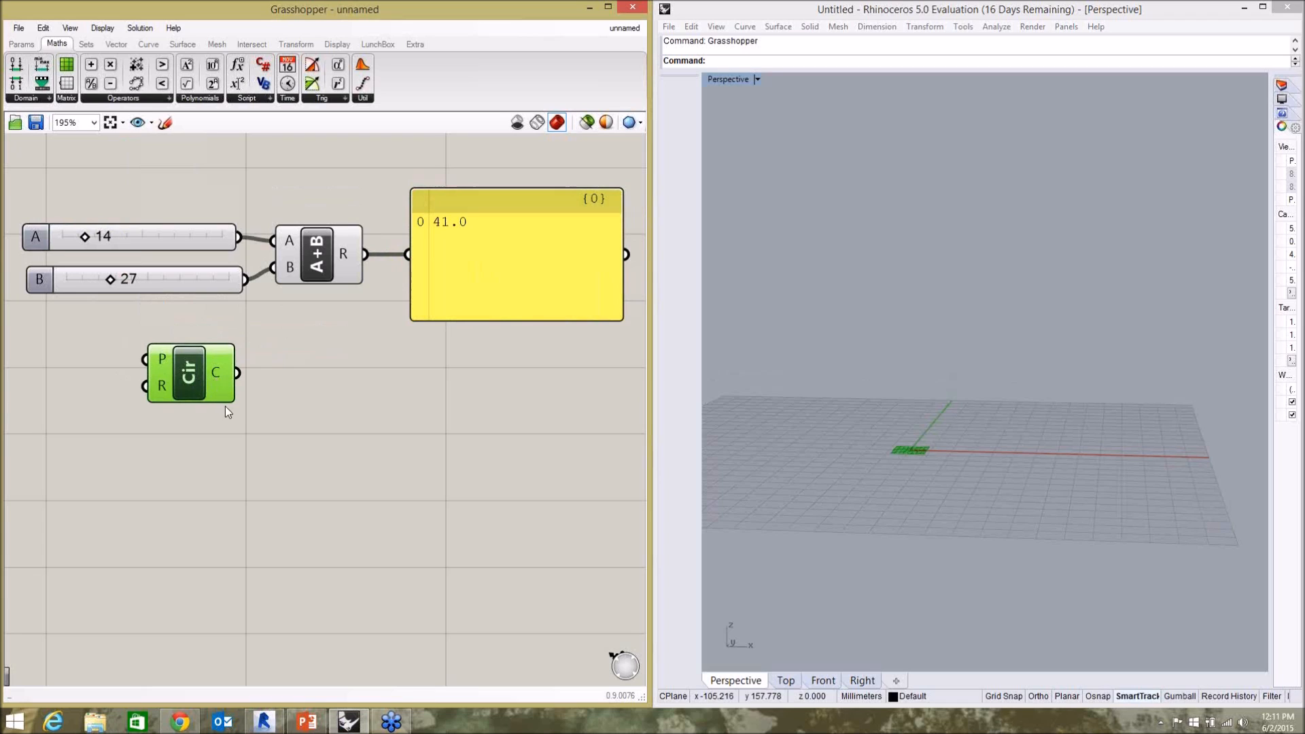
click(226, 436)
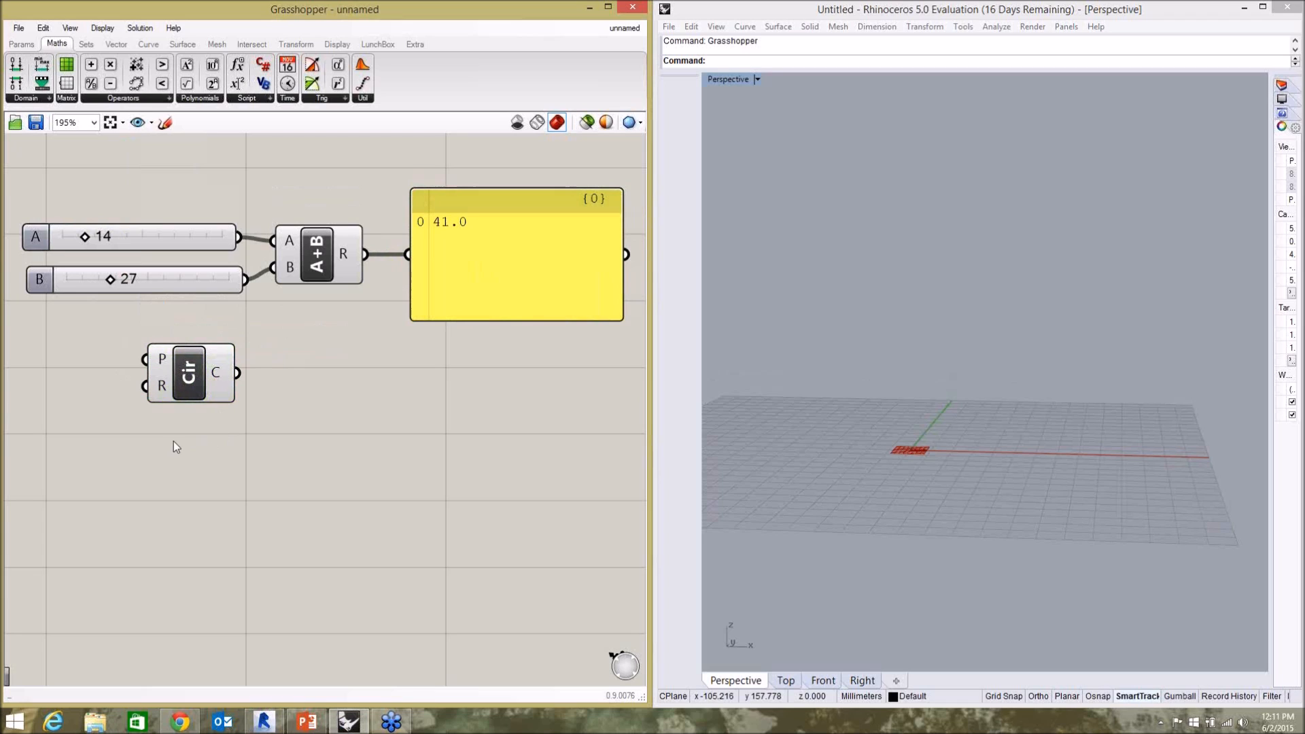
drag(194, 399, 214, 407)
click(210, 425)
drag(206, 395, 198, 392)
click(197, 451)
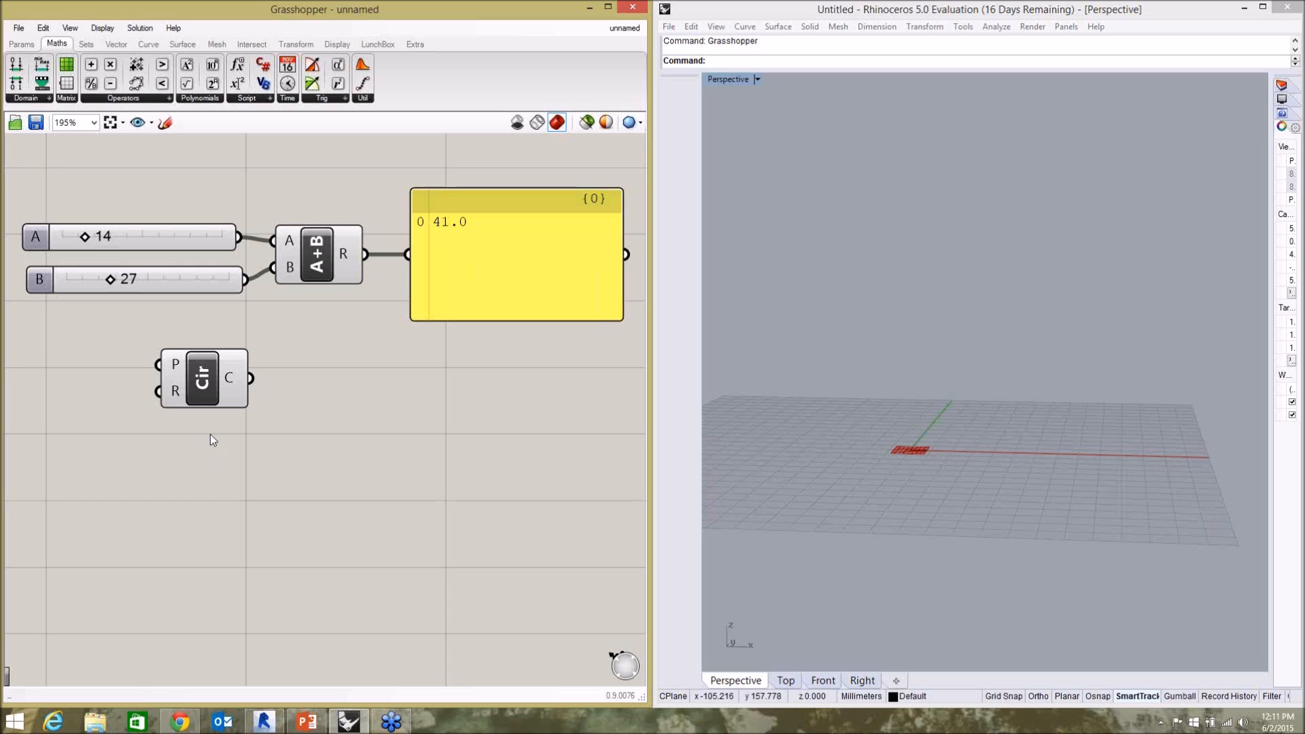
drag(203, 399, 207, 393)
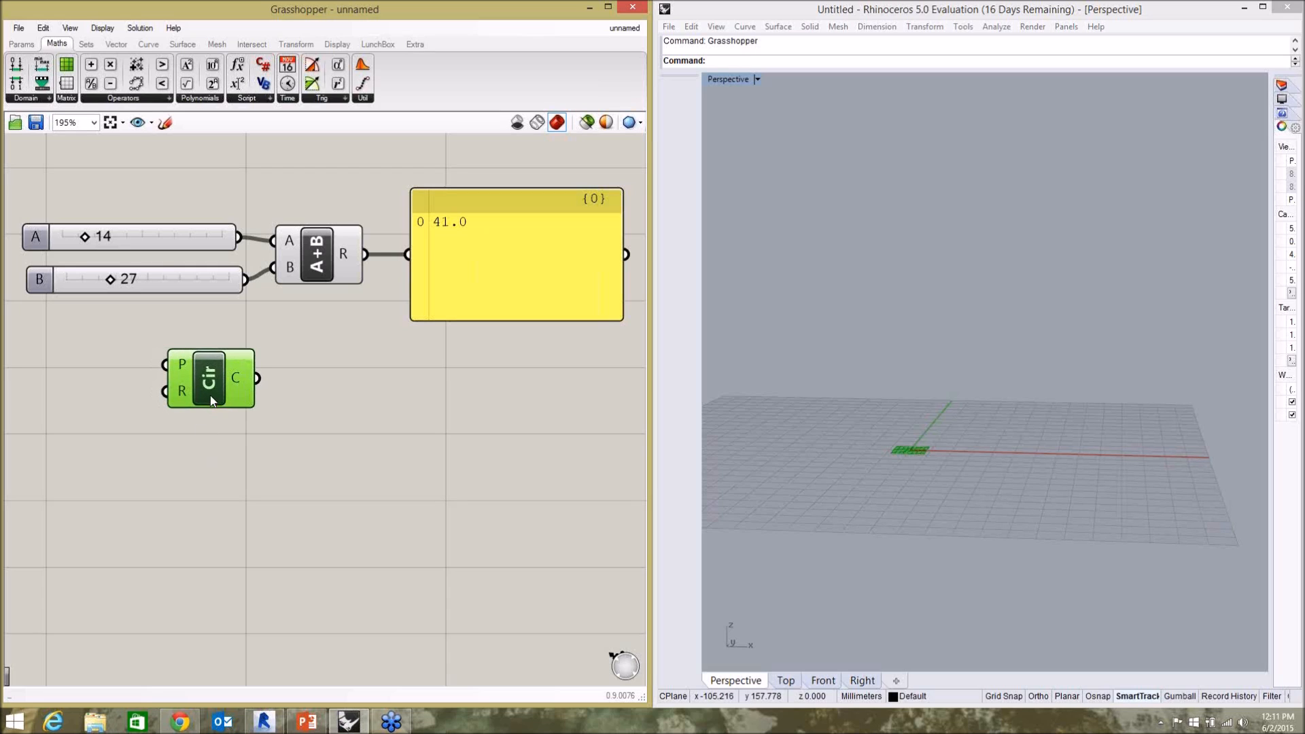
click(306, 432)
Delete the Addition component, the panel, both number sliders and the Circle component to empty the canvas.
click(320, 251)
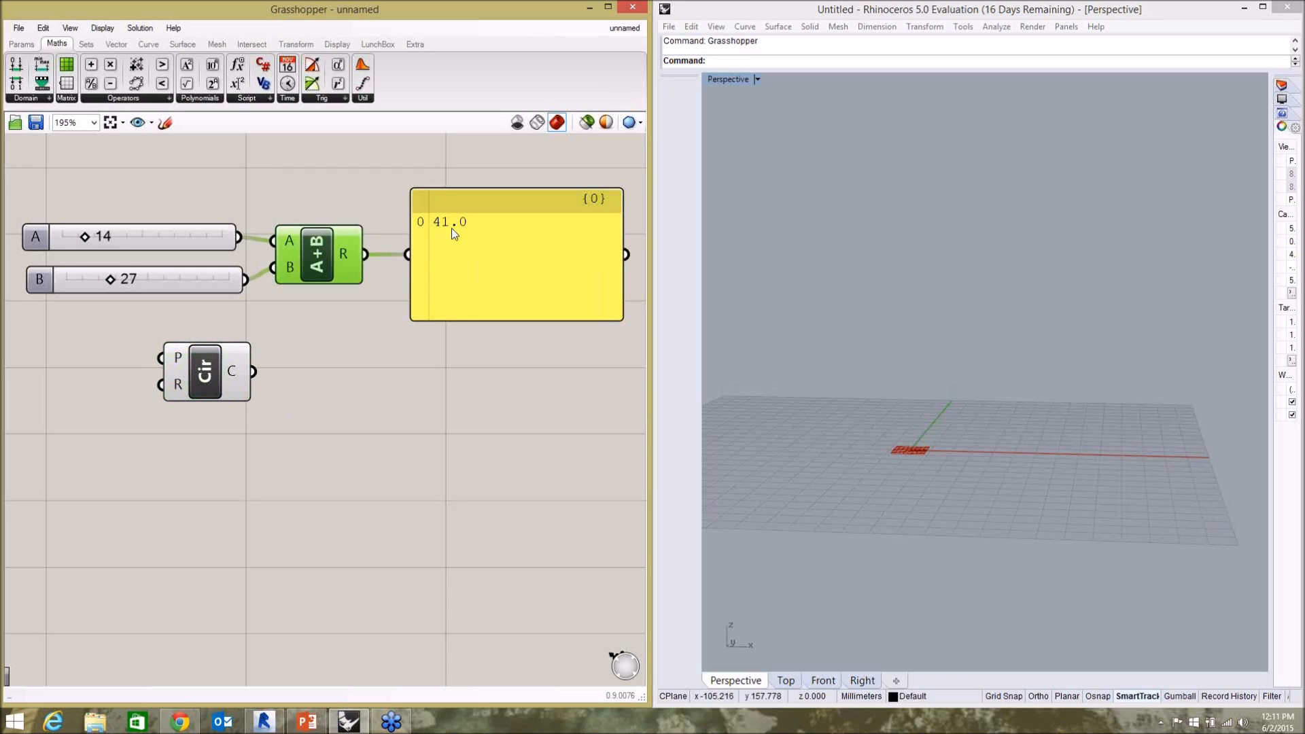
key(Delete)
click(466, 264)
key(Delete)
click(196, 231)
key(Delete)
click(207, 269)
key(Delete)
click(241, 353)
key(Delete)
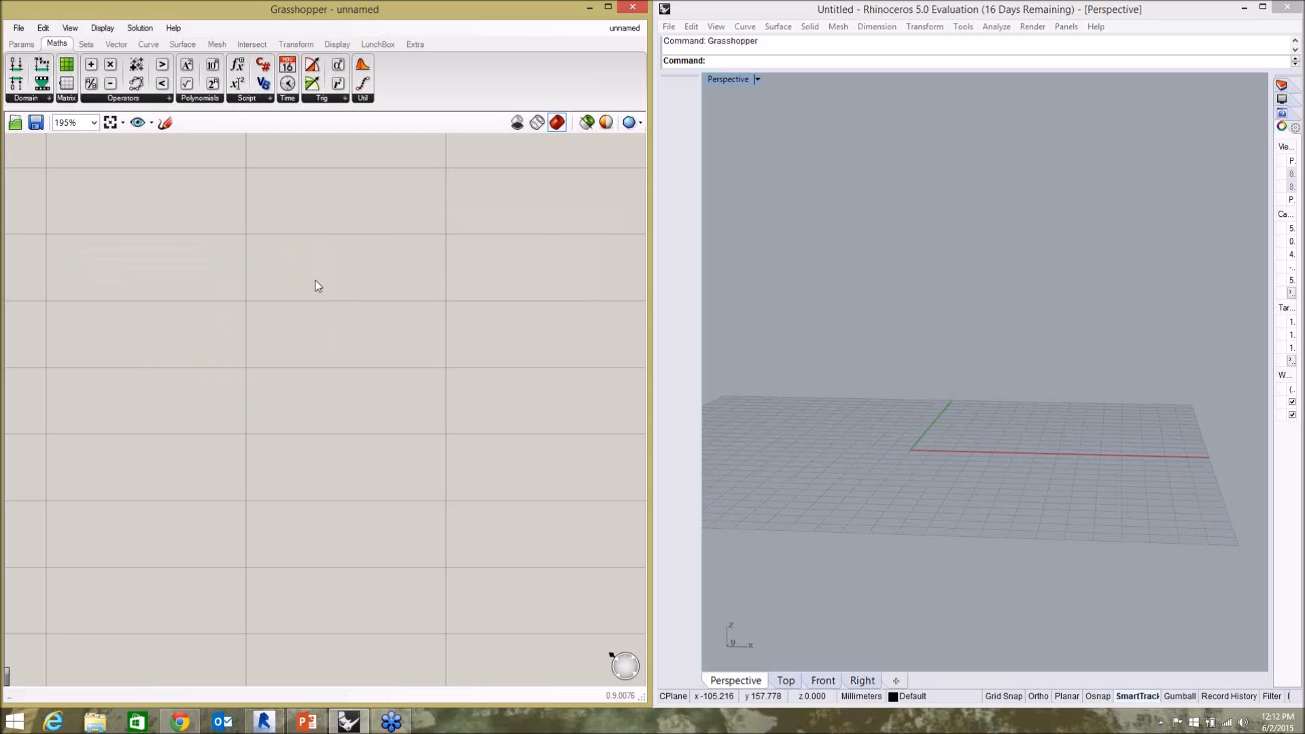
Look through the Vector, Curve, Surface, Mesh, Intersect and Params component categories.
click(127, 46)
click(176, 30)
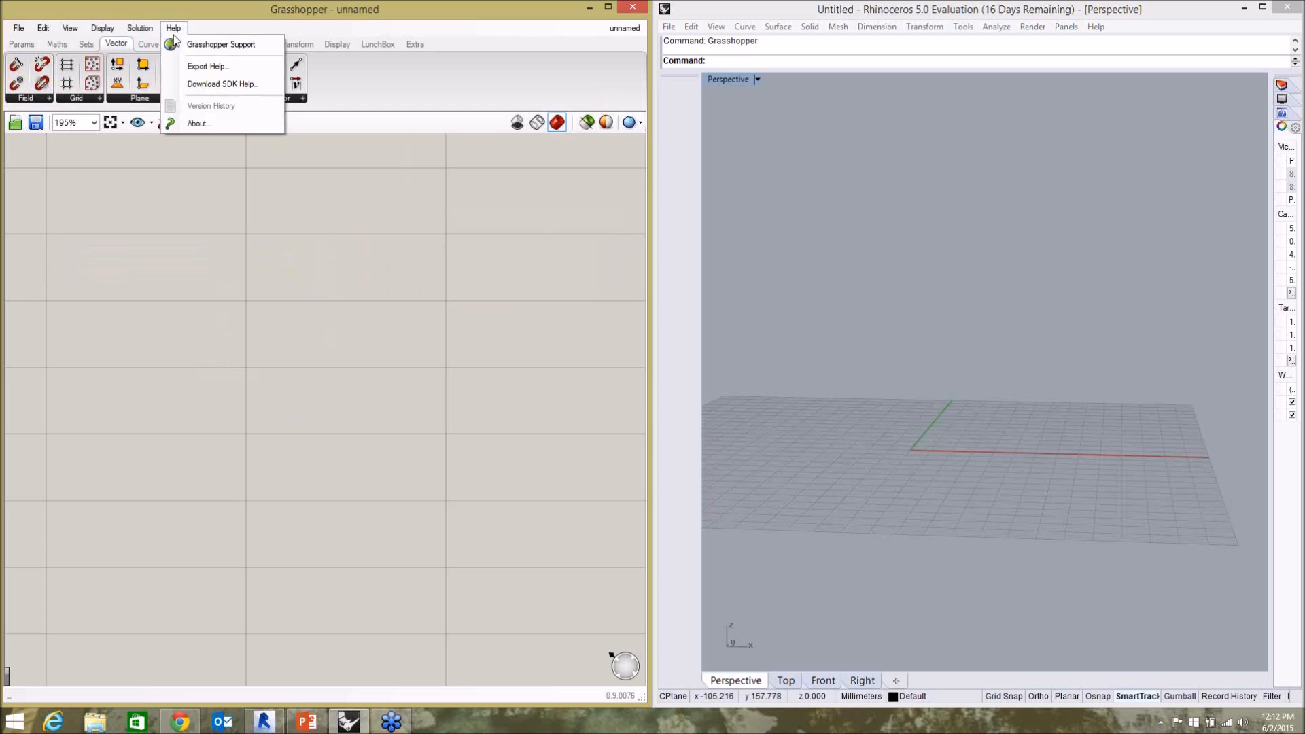
click(244, 13)
click(190, 47)
click(251, 43)
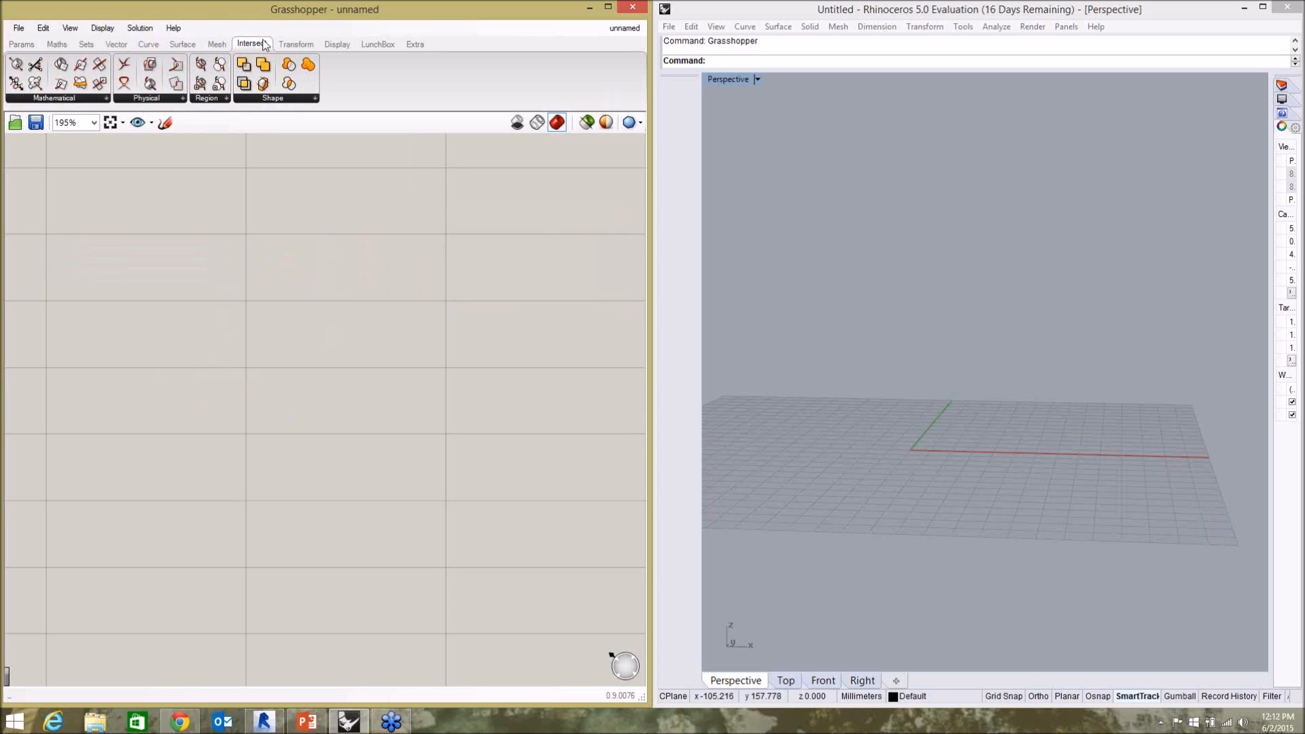
click(149, 44)
click(182, 44)
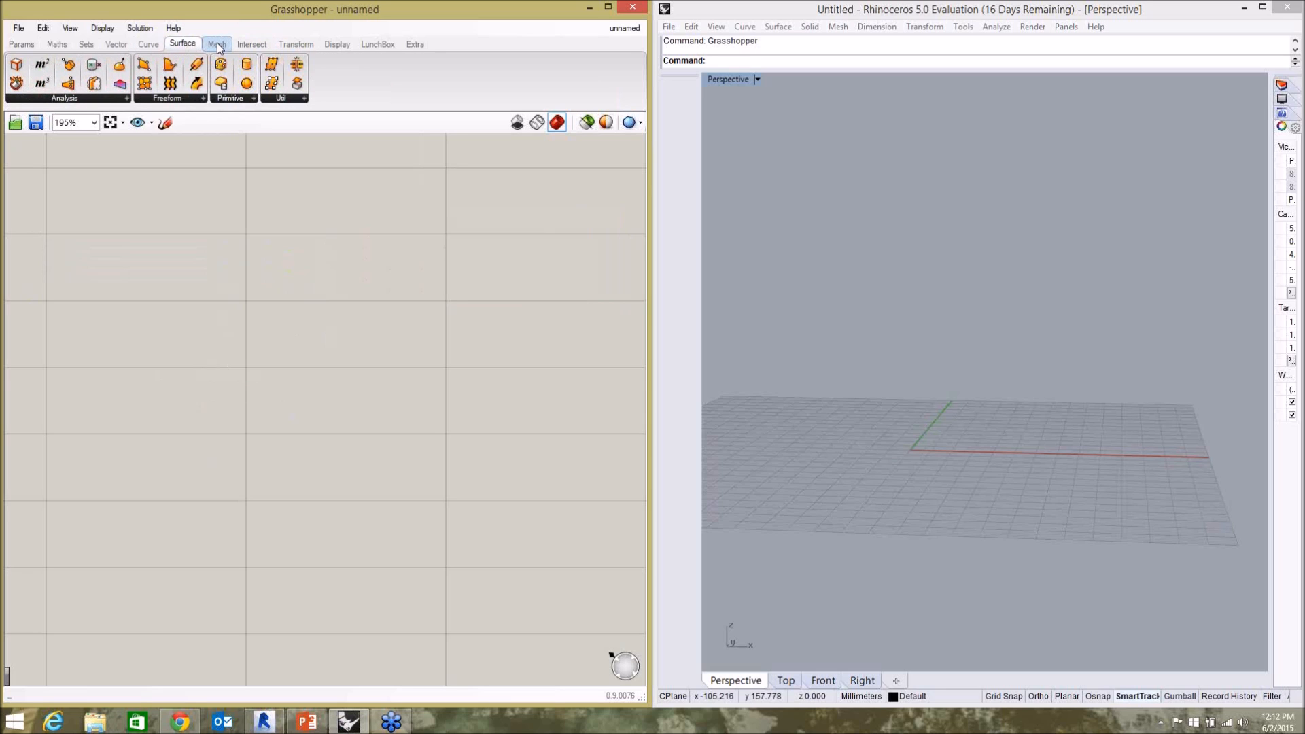
click(217, 44)
click(263, 44)
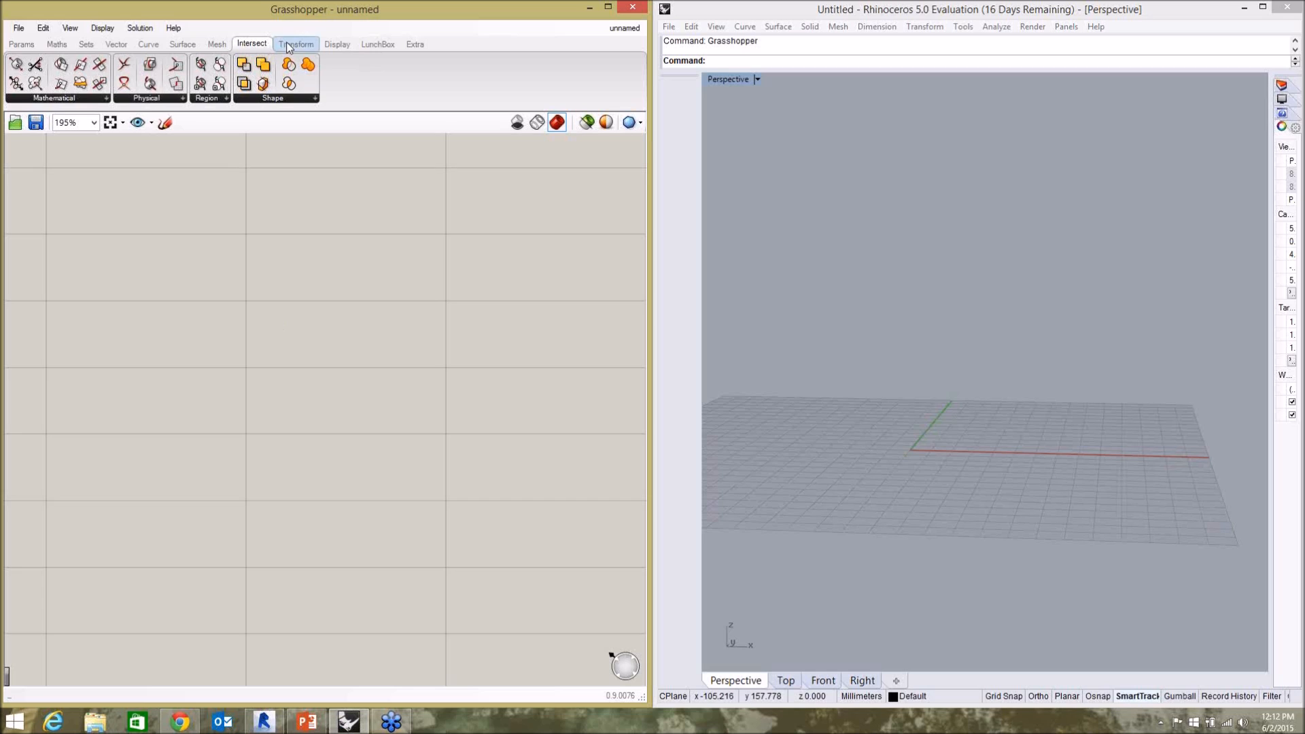
click(27, 44)
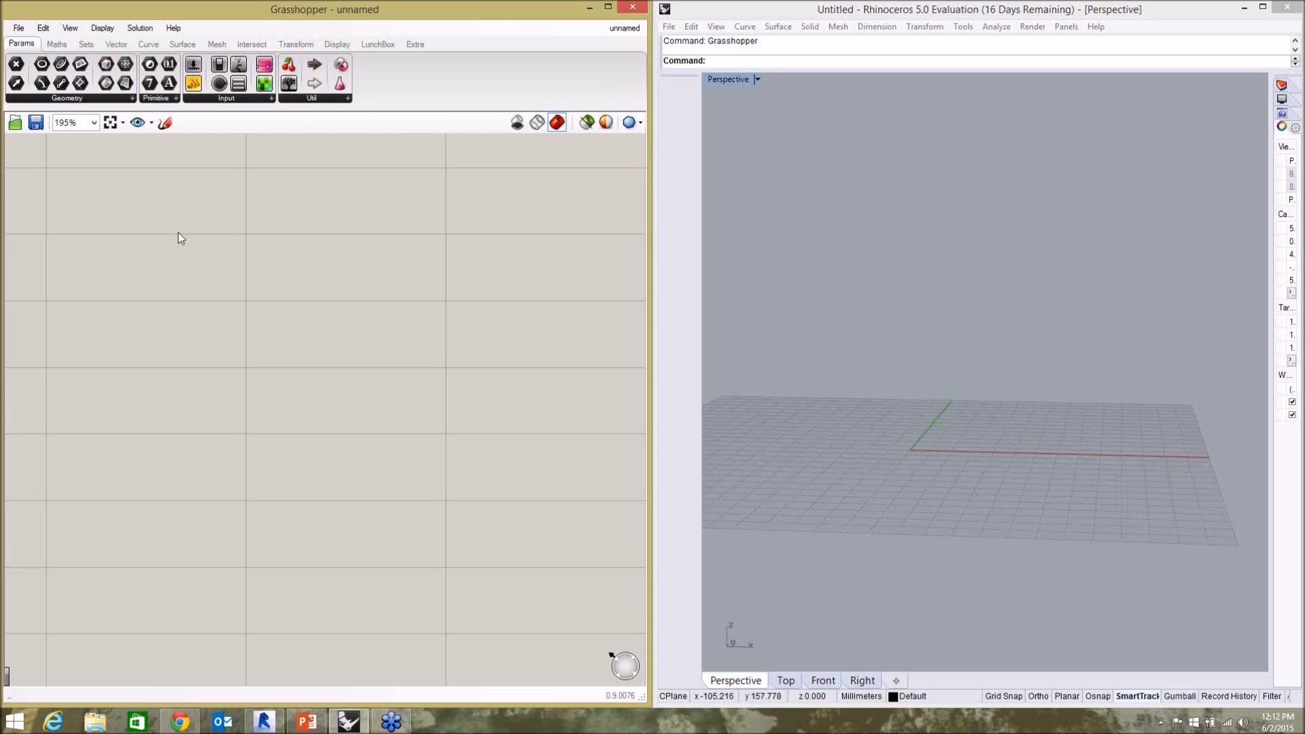
Add a Construct Point component to the empty canvas and shift it slightly right and down.
double_click(197, 286)
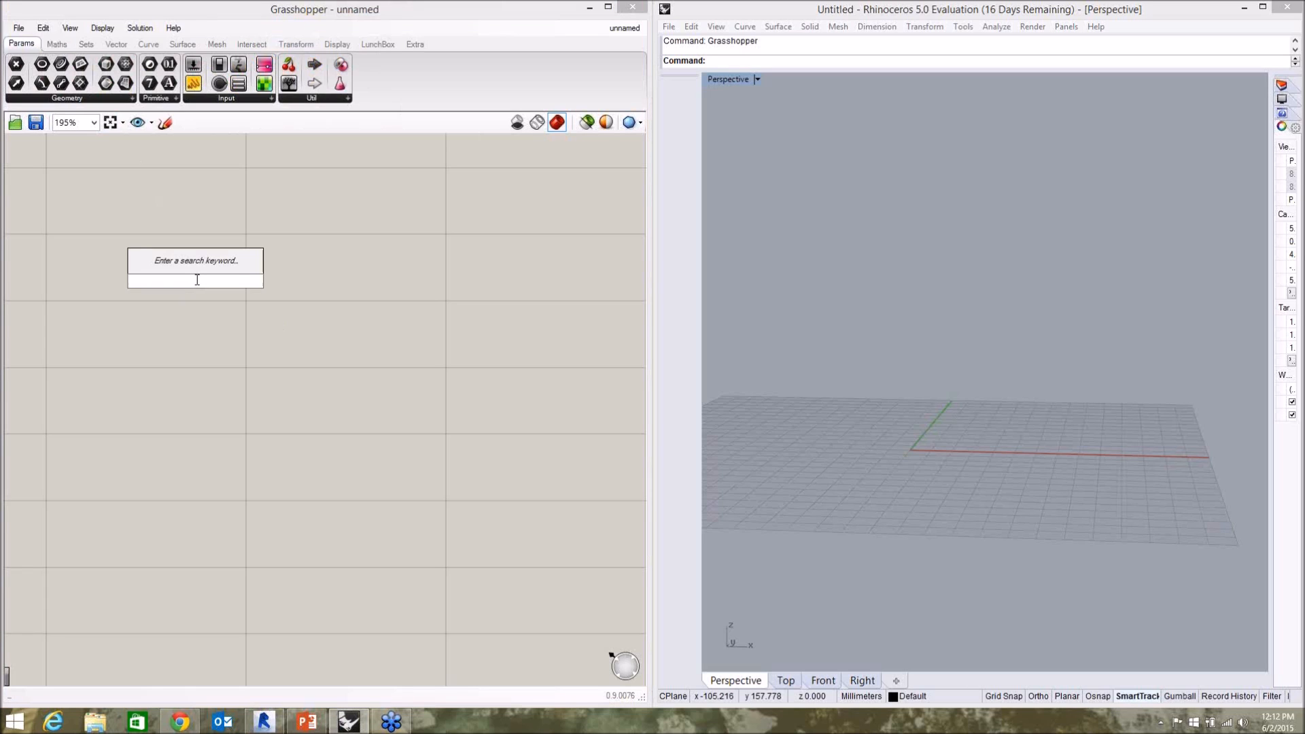
text(point)
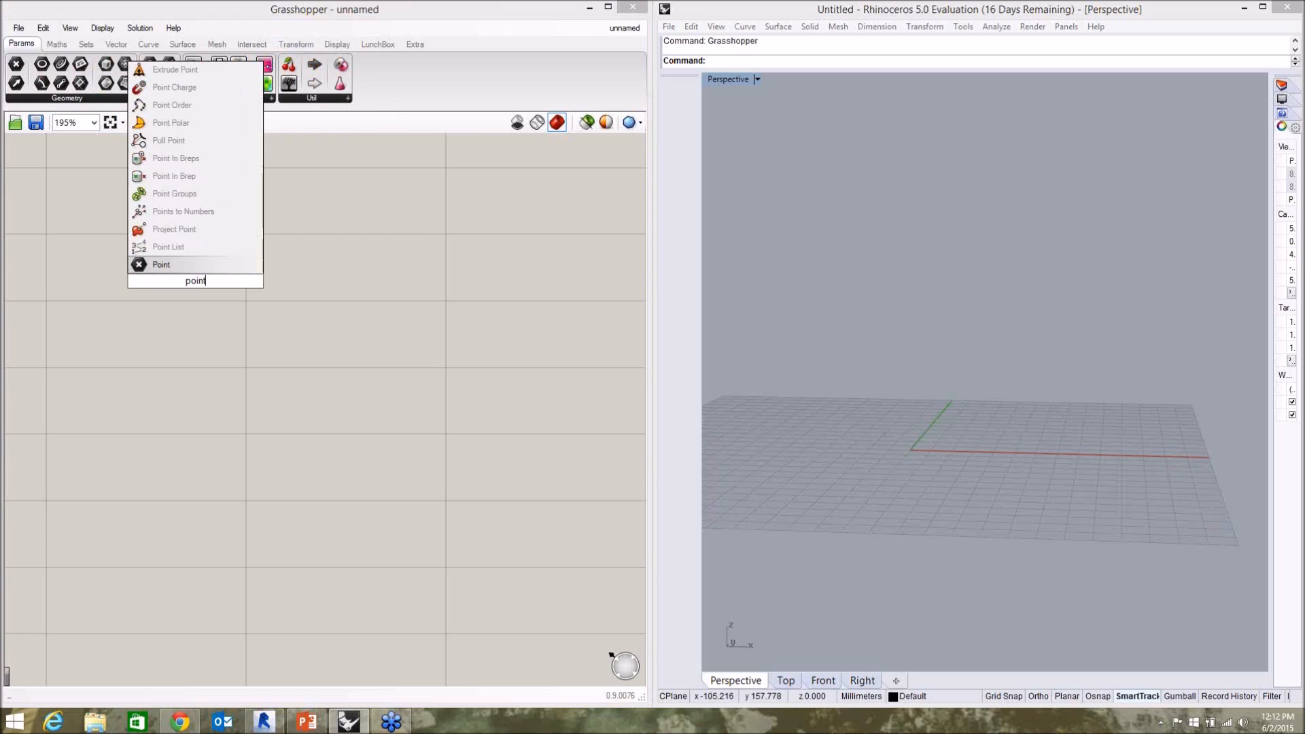
click(180, 281)
text(construct)
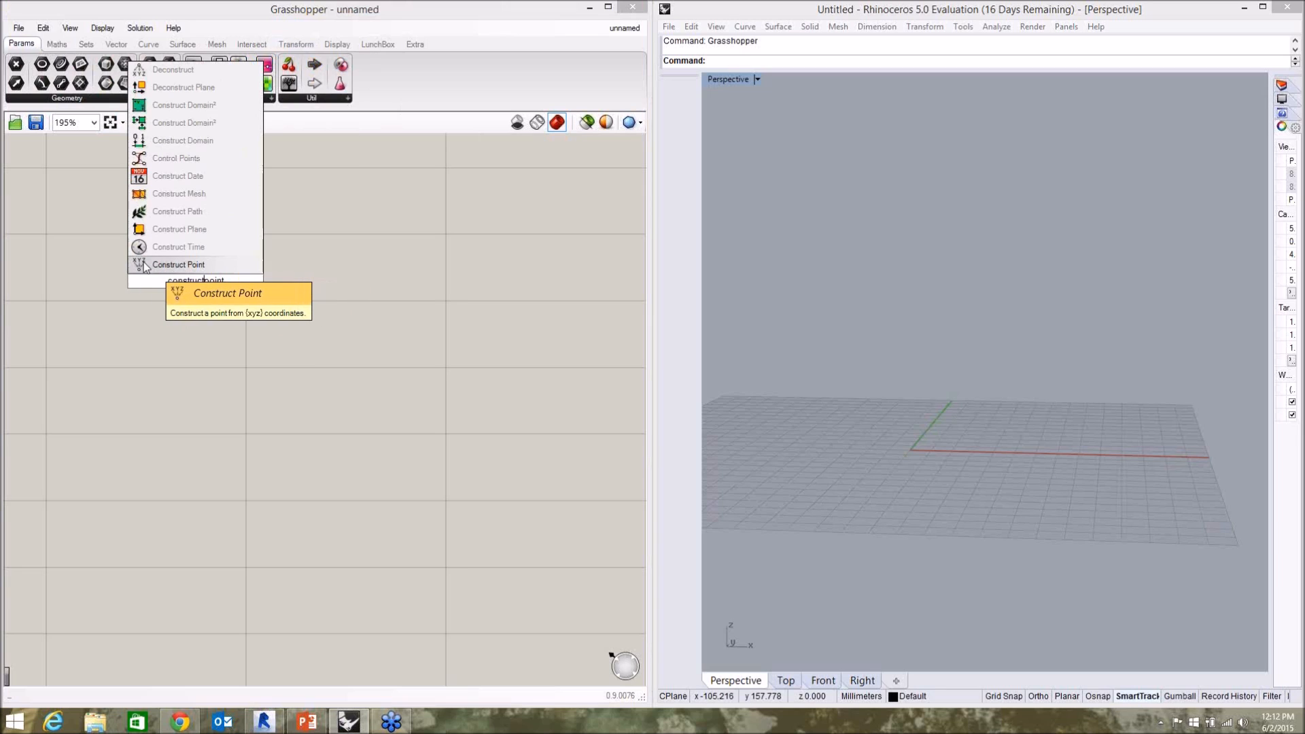
click(190, 264)
drag(214, 311, 251, 322)
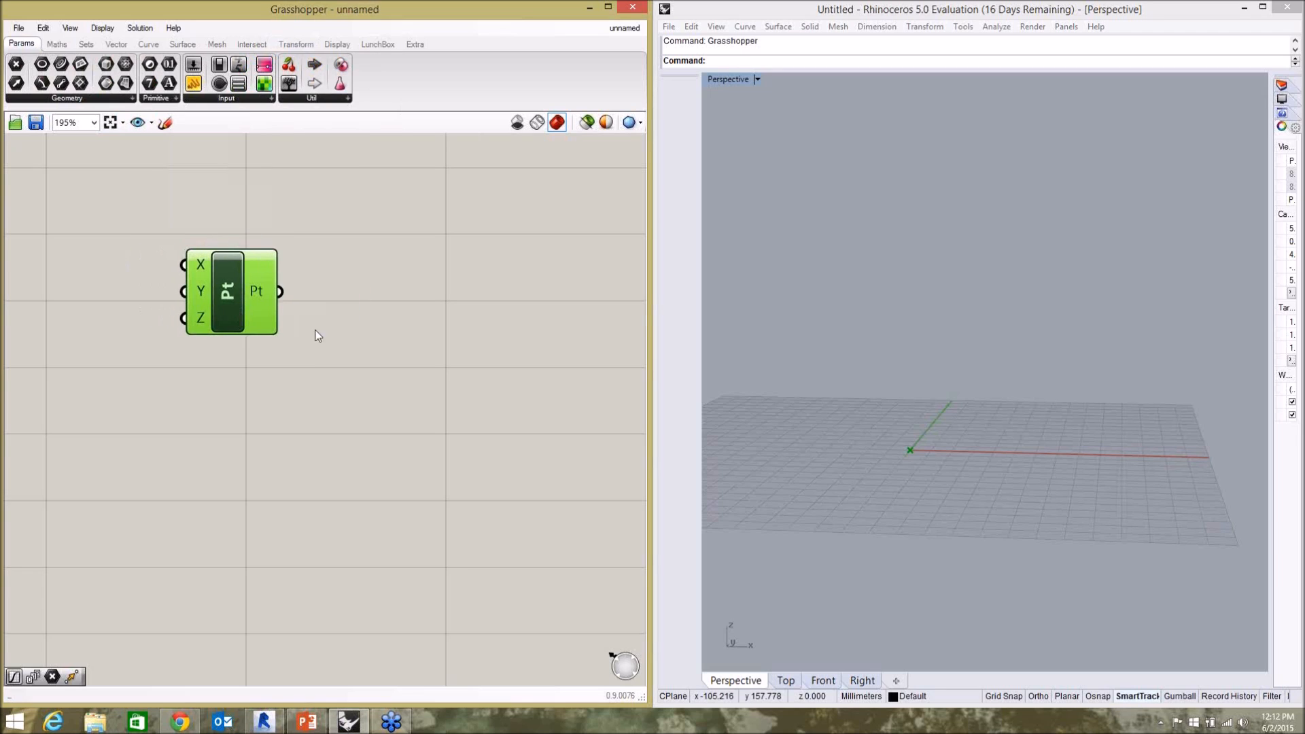
Examine the constructed point in the Perspective view and the X, Y and Z inputs of its component.
click(944, 462)
right_drag(943, 462, 920, 429)
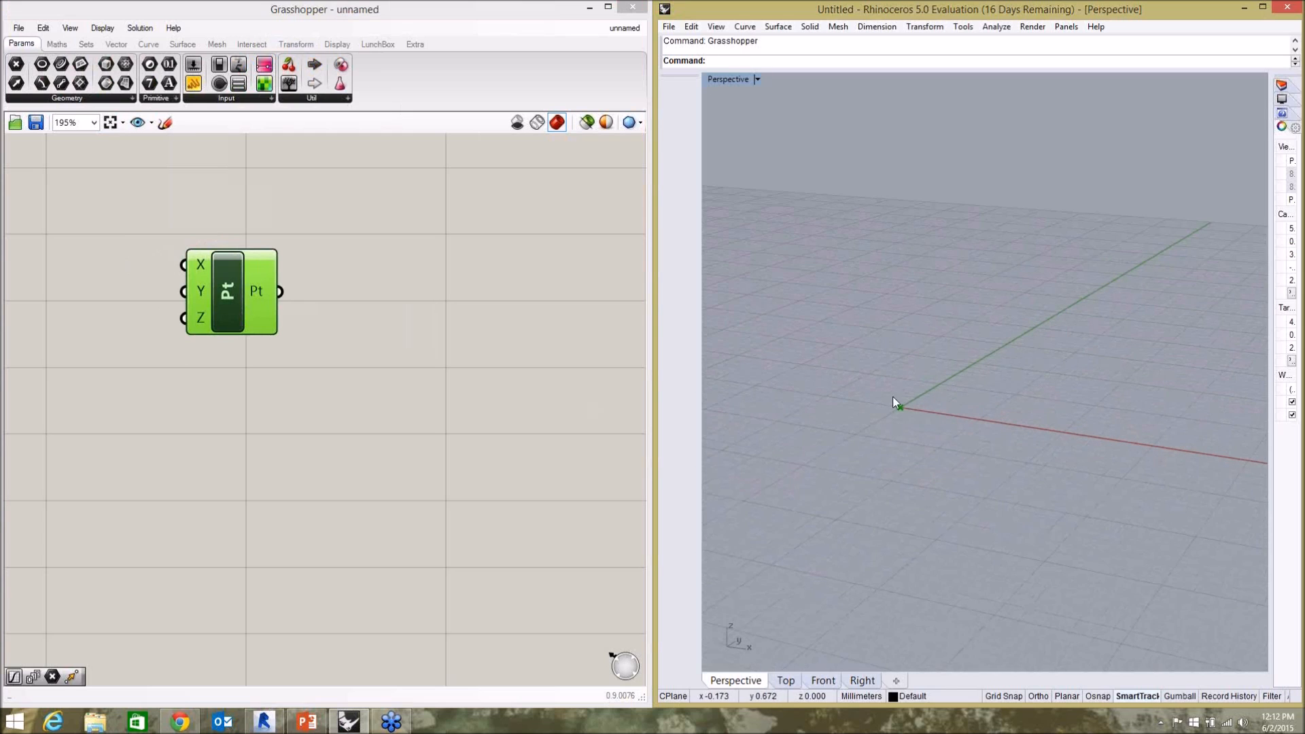
click(537, 445)
scroll(476, 418, up, 2)
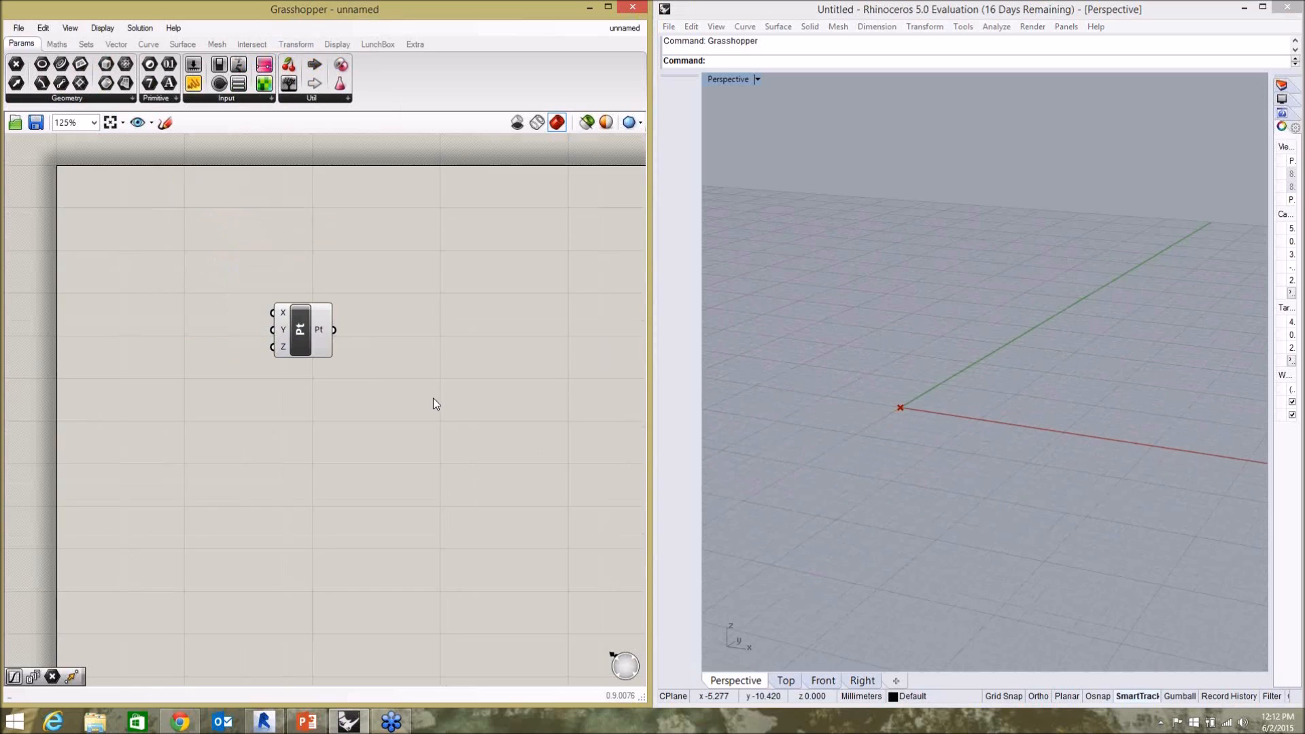
click(313, 341)
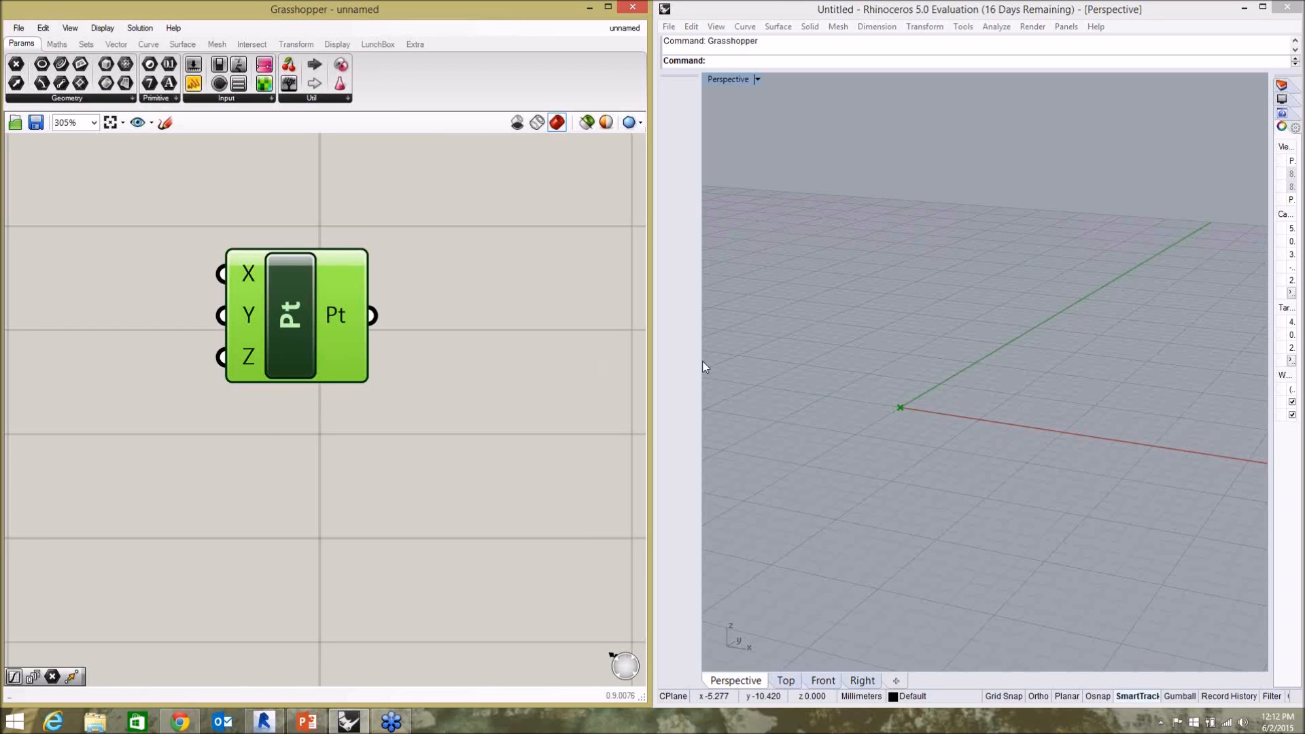
click(360, 435)
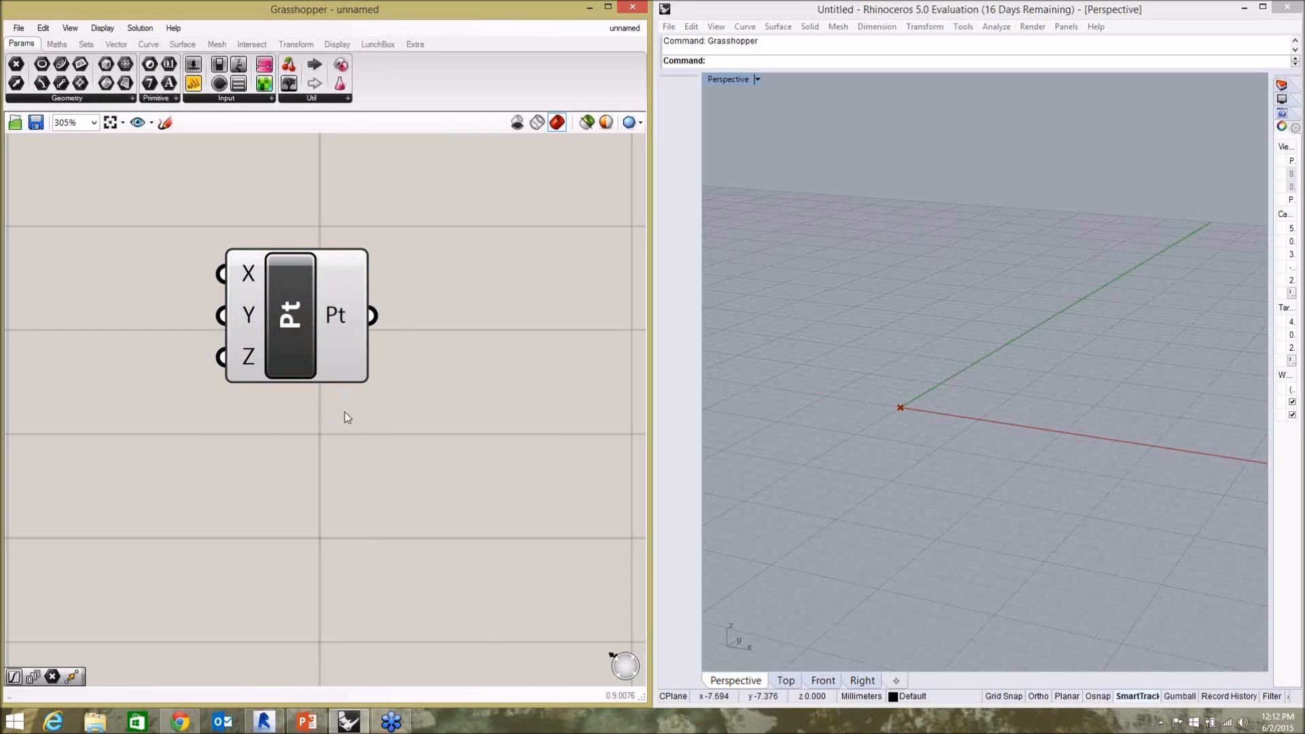
scroll(517, 342, down, 2)
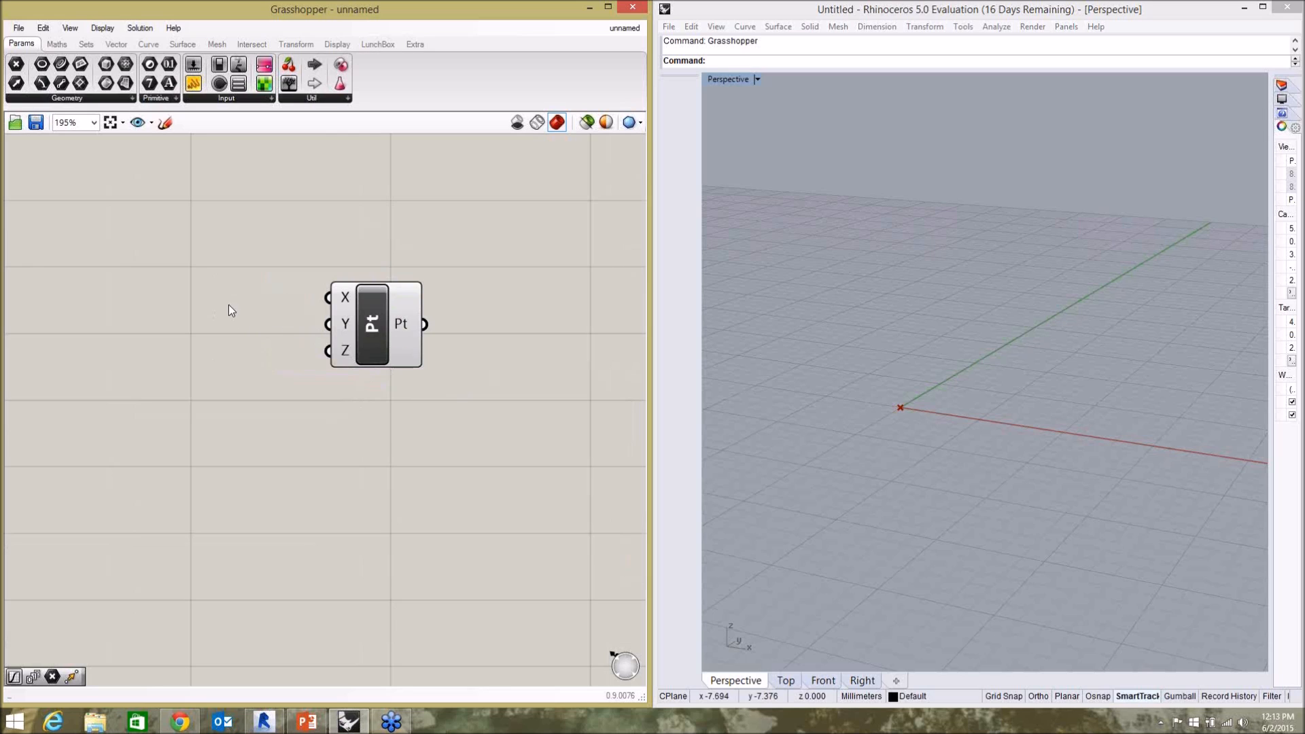
Add a number slider with the value 15 and connect it to the Construct Point component's Z input.
double_click(168, 302)
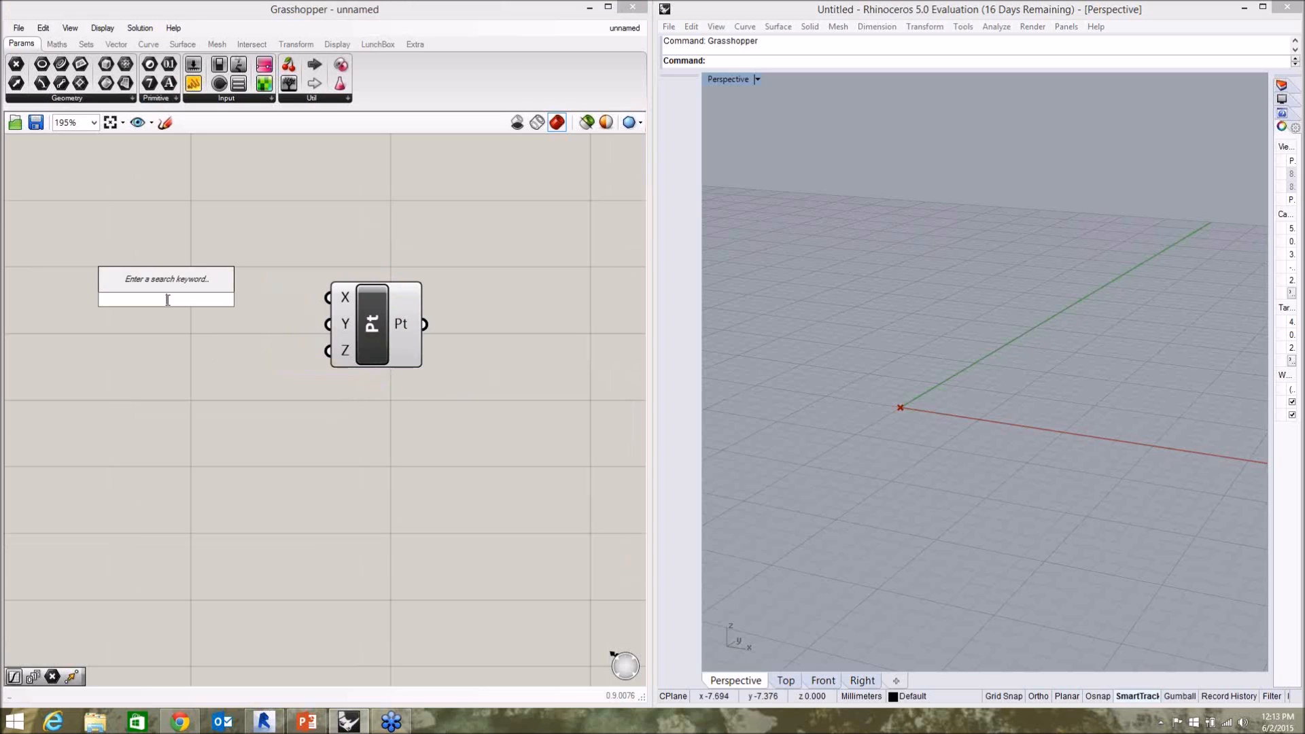
text(15)
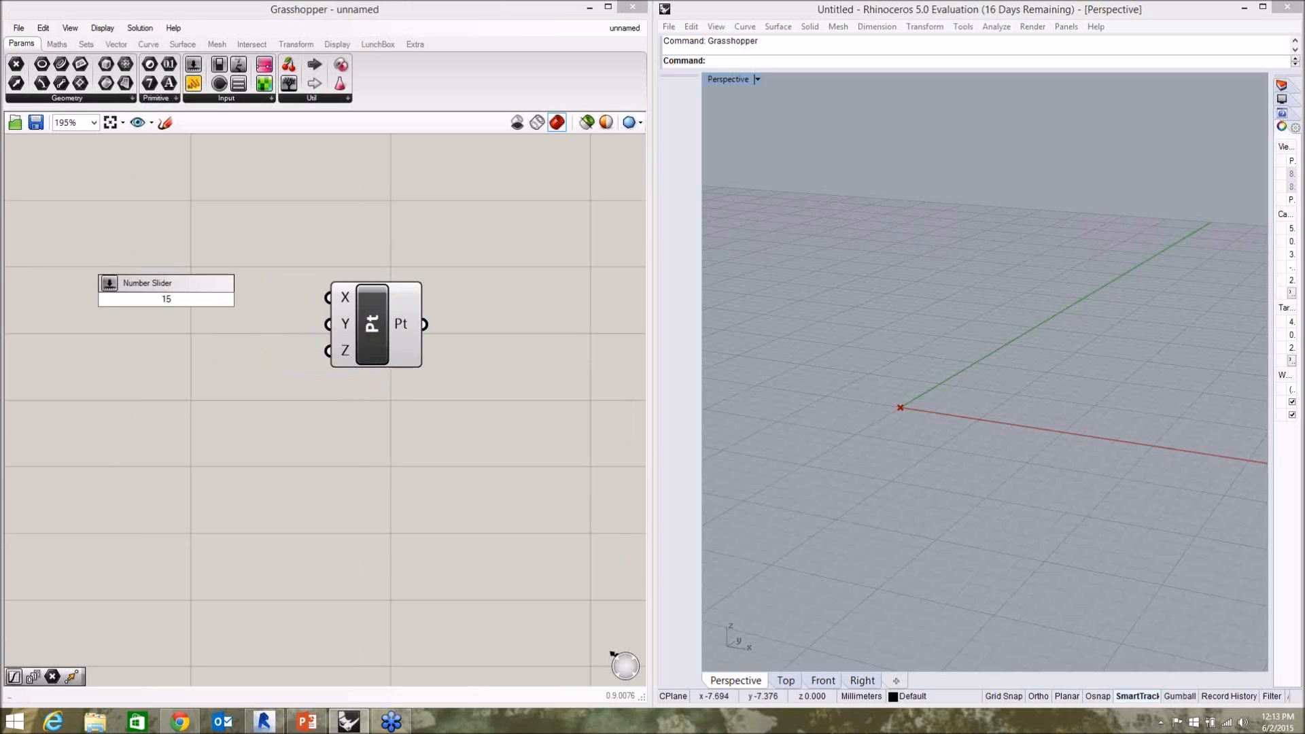
key(Return)
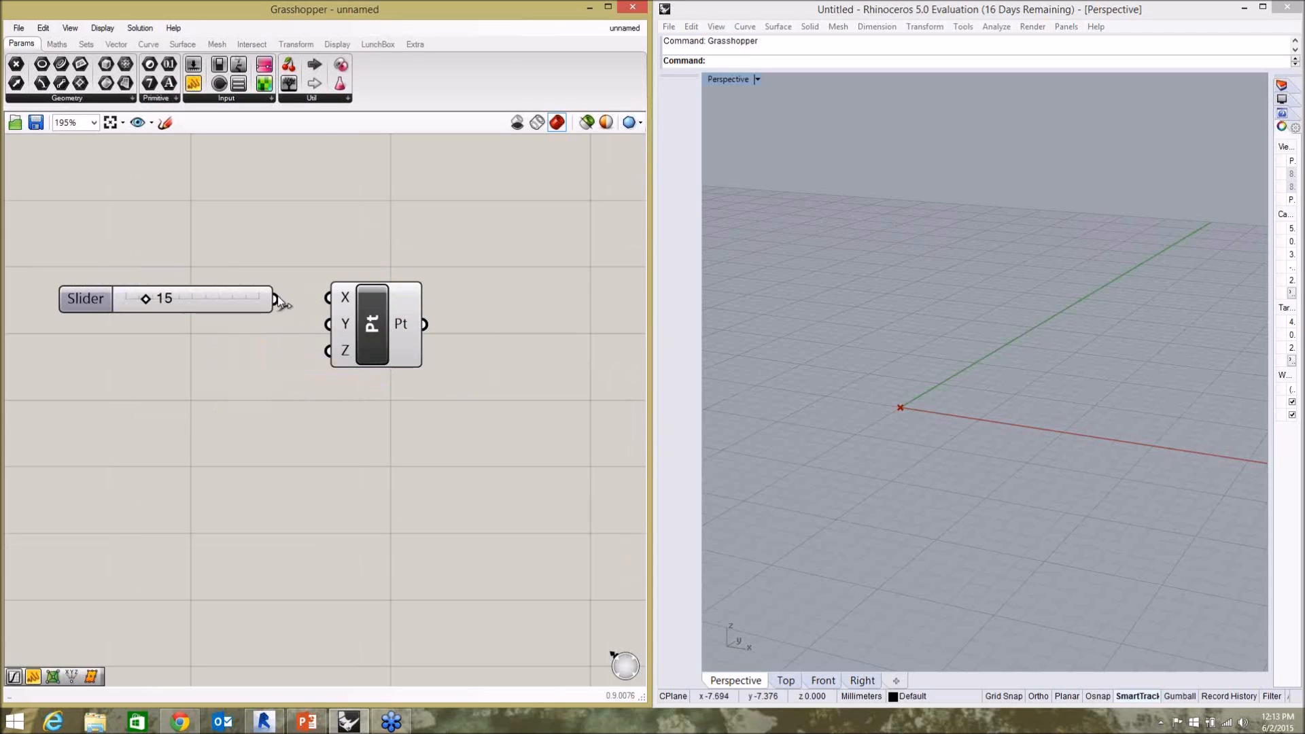
drag(245, 302, 243, 357)
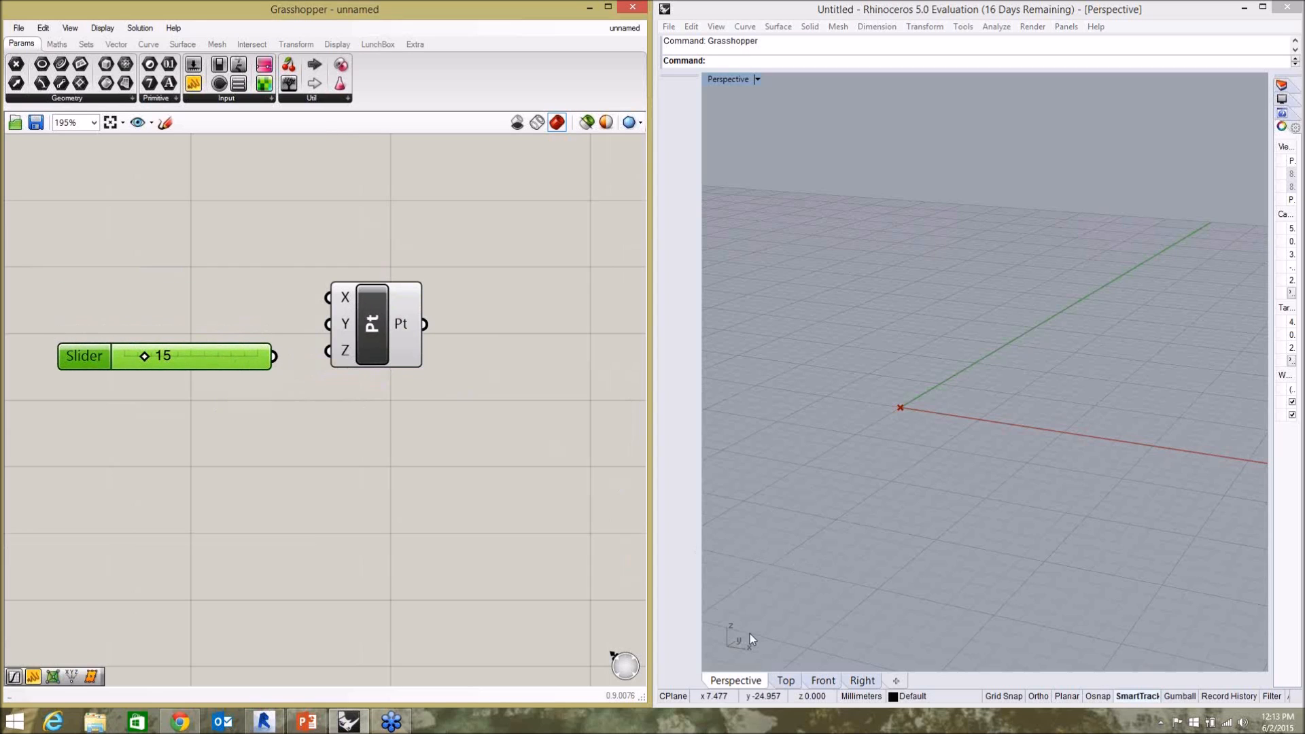
click(755, 658)
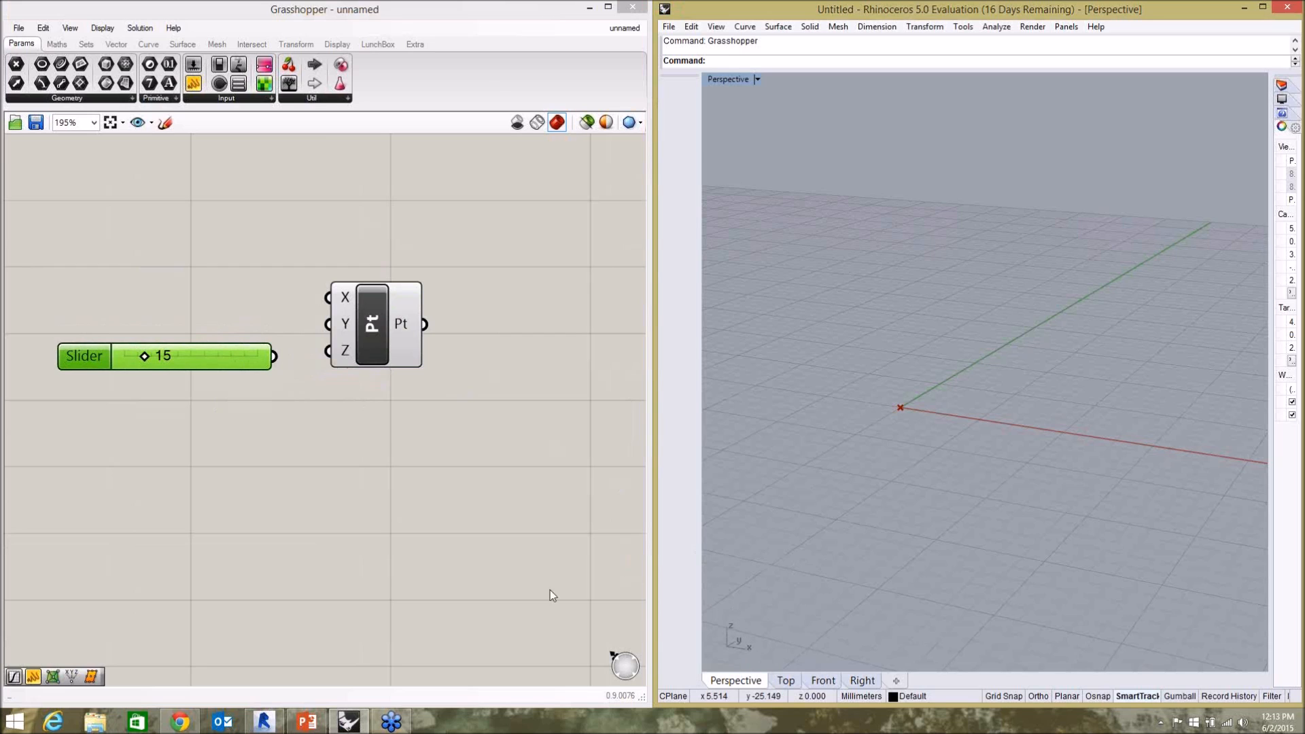
click(398, 528)
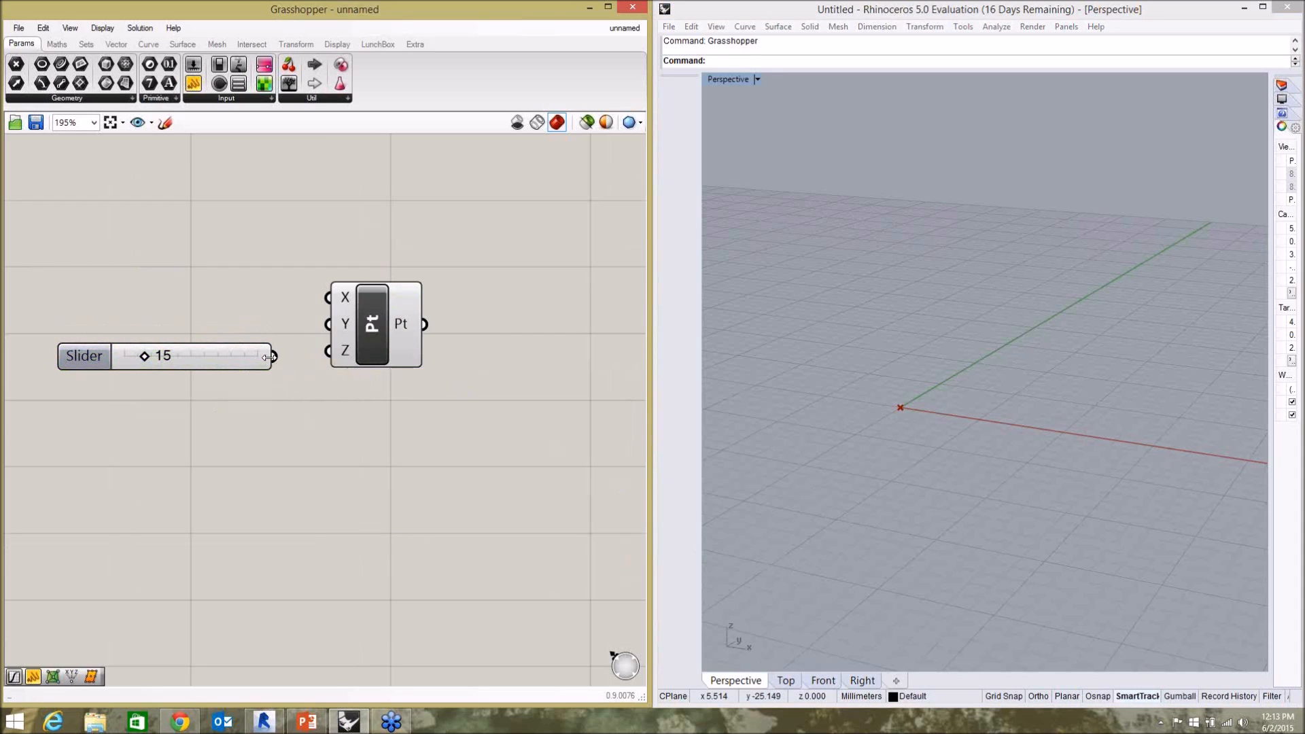
drag(273, 356, 325, 353)
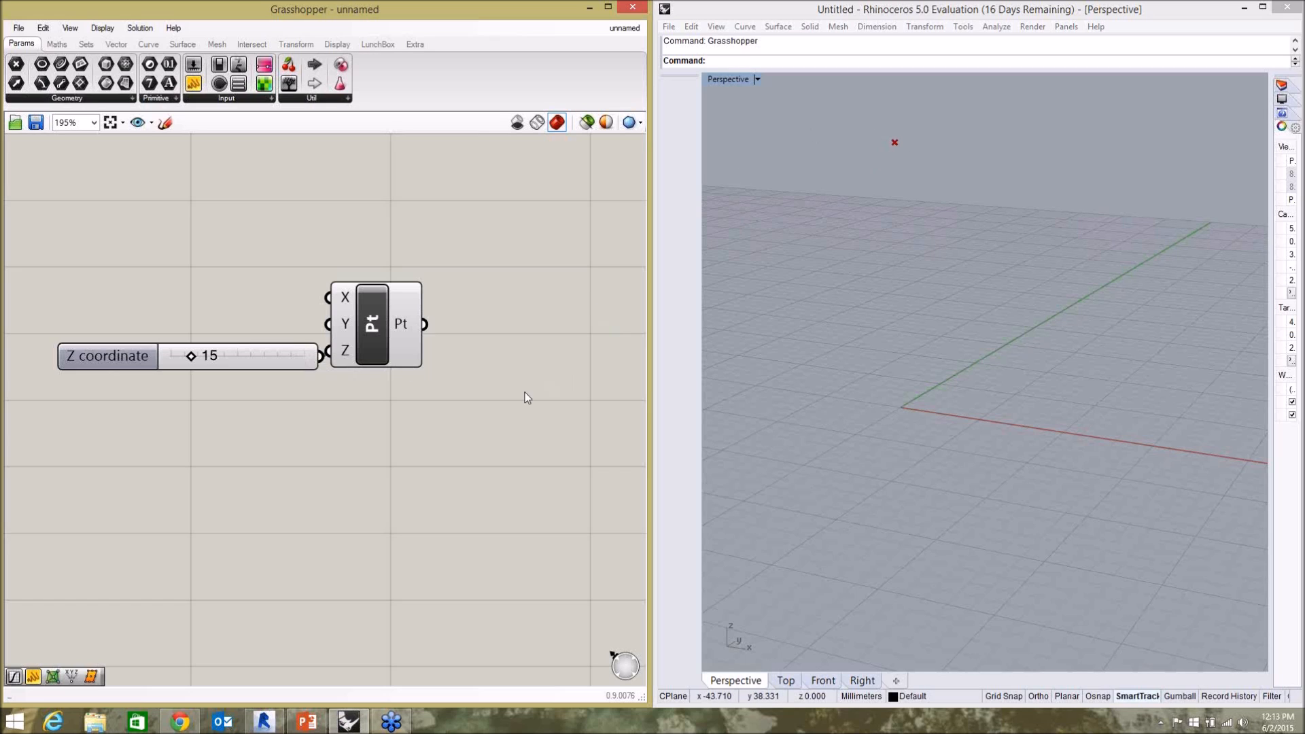
Set the Z coordinate slider to 3 and move the slider and the Construct Point component farther apart.
mouse_move(193, 360)
mouse_down()
mouse_move(182, 363)
mouse_move(195, 366)
mouse_up()
drag(188, 365, 174, 356)
drag(270, 368, 245, 363)
click(317, 388)
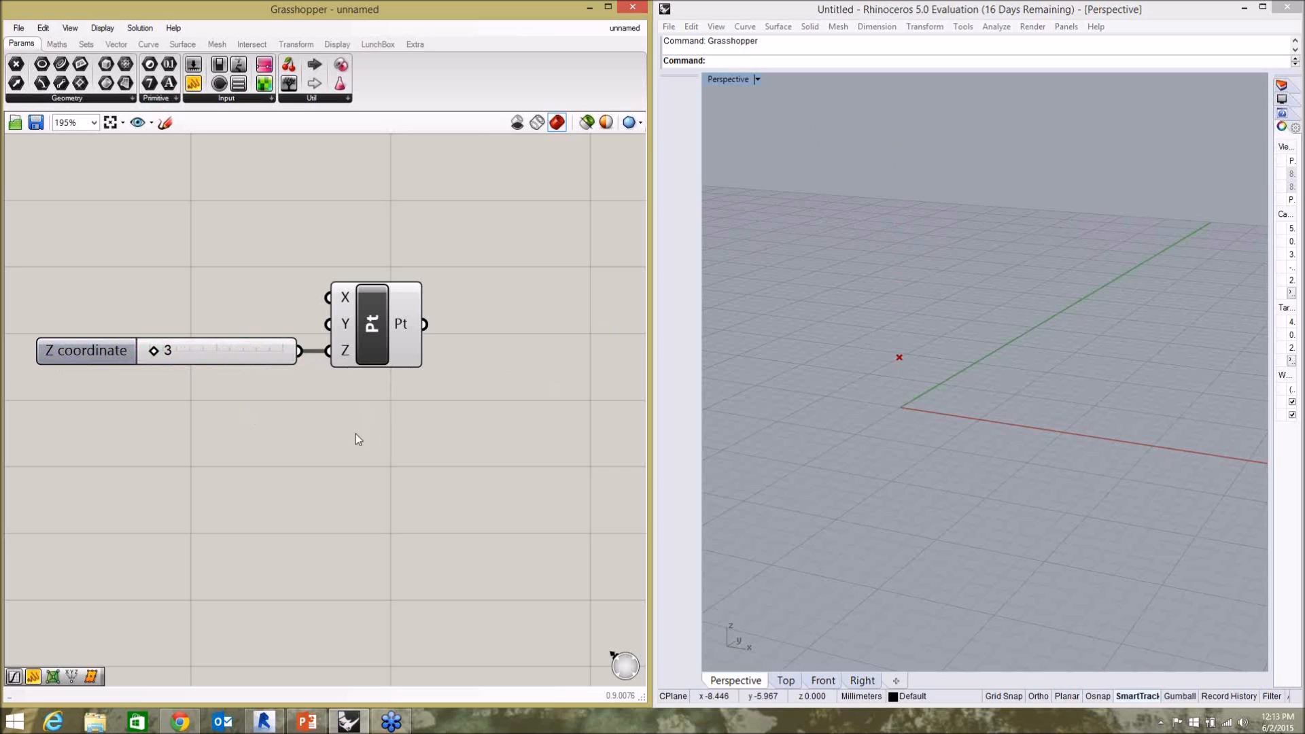
drag(373, 344, 387, 343)
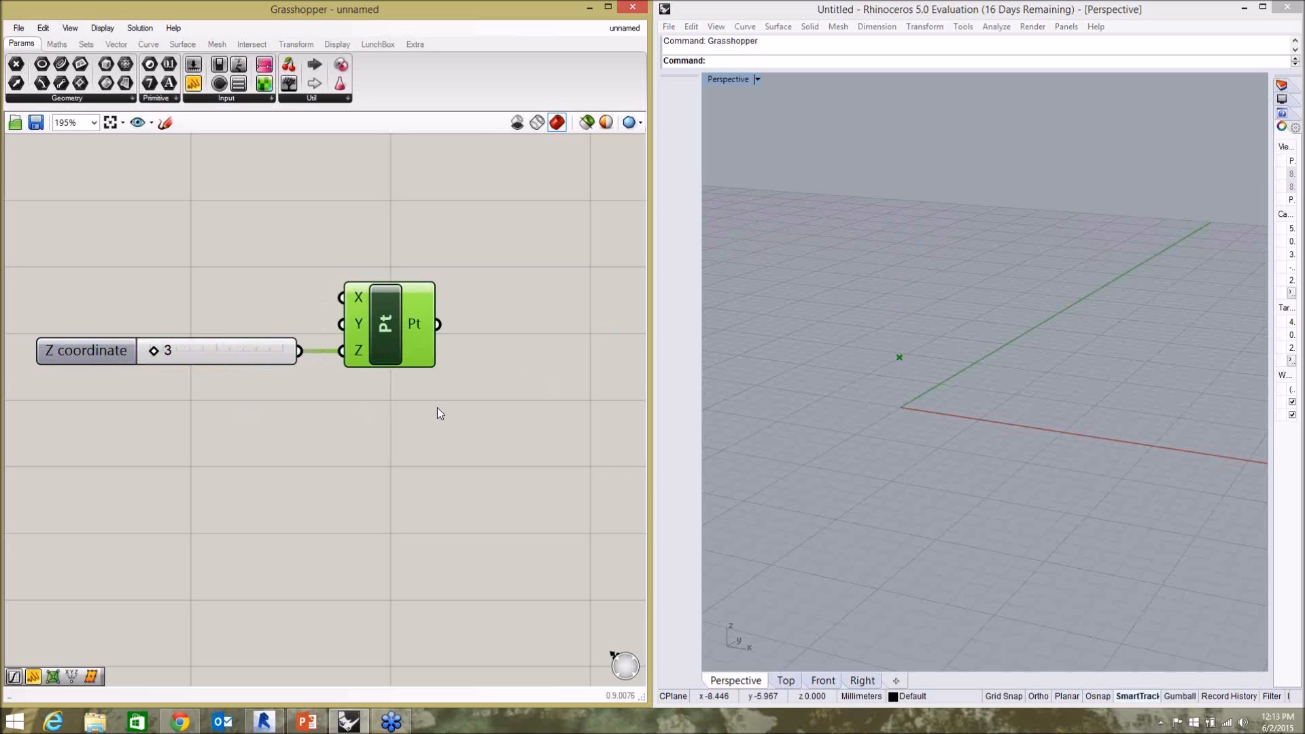
click(425, 405)
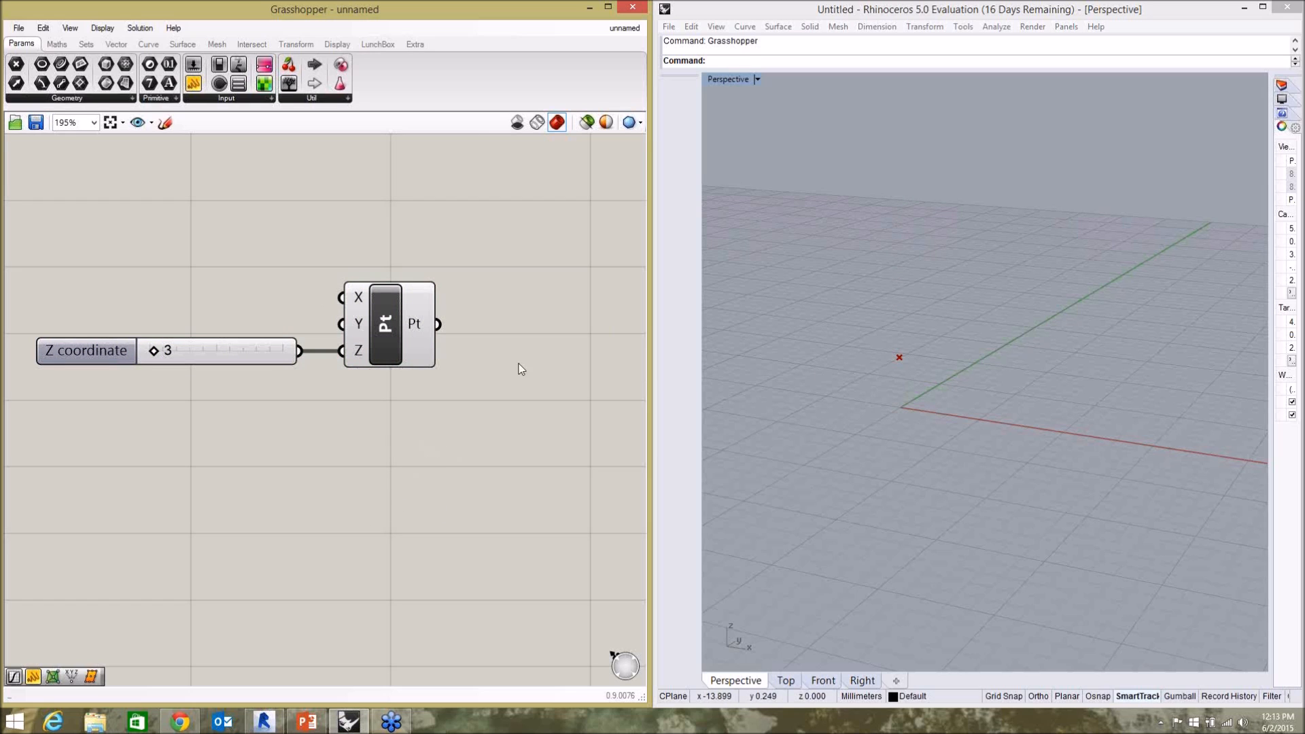
Add a Graph Mapper component to the canvas below and to the right of the Construct Point component.
click(386, 319)
click(226, 454)
scroll(237, 397, down, 4)
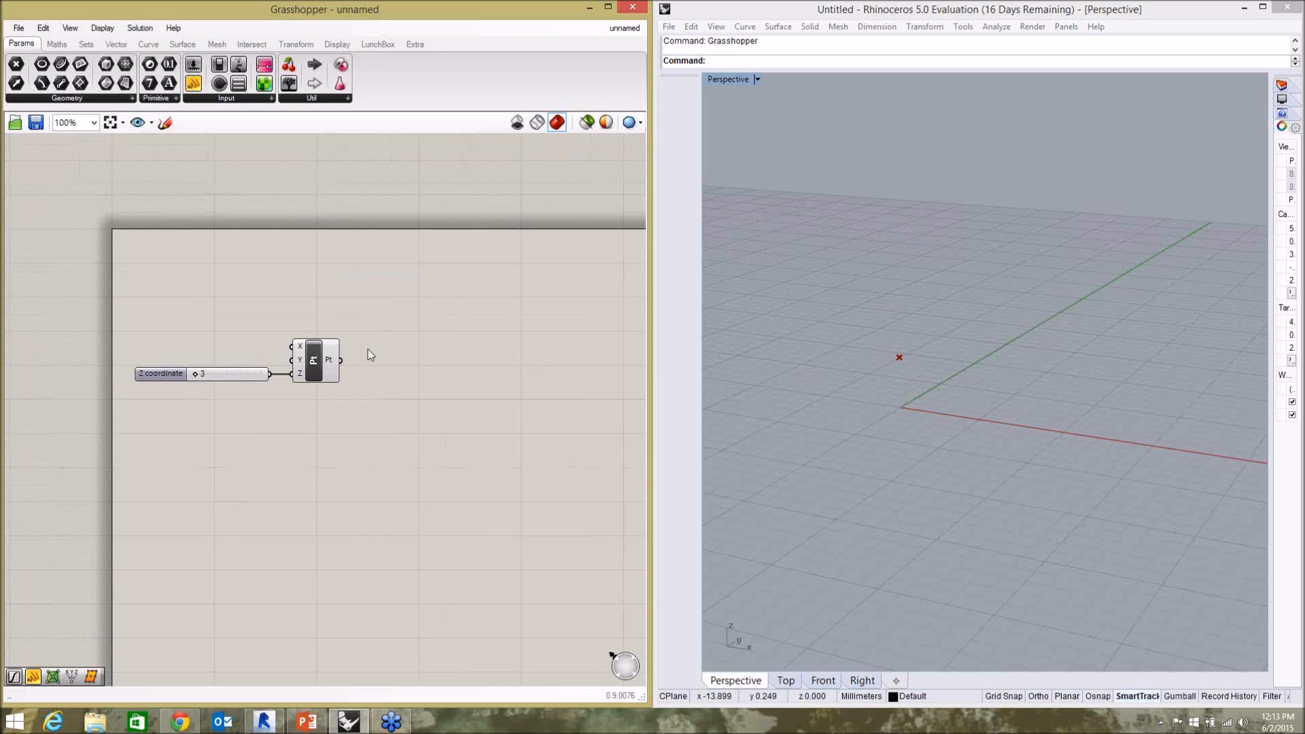
scroll(377, 405, up, 3)
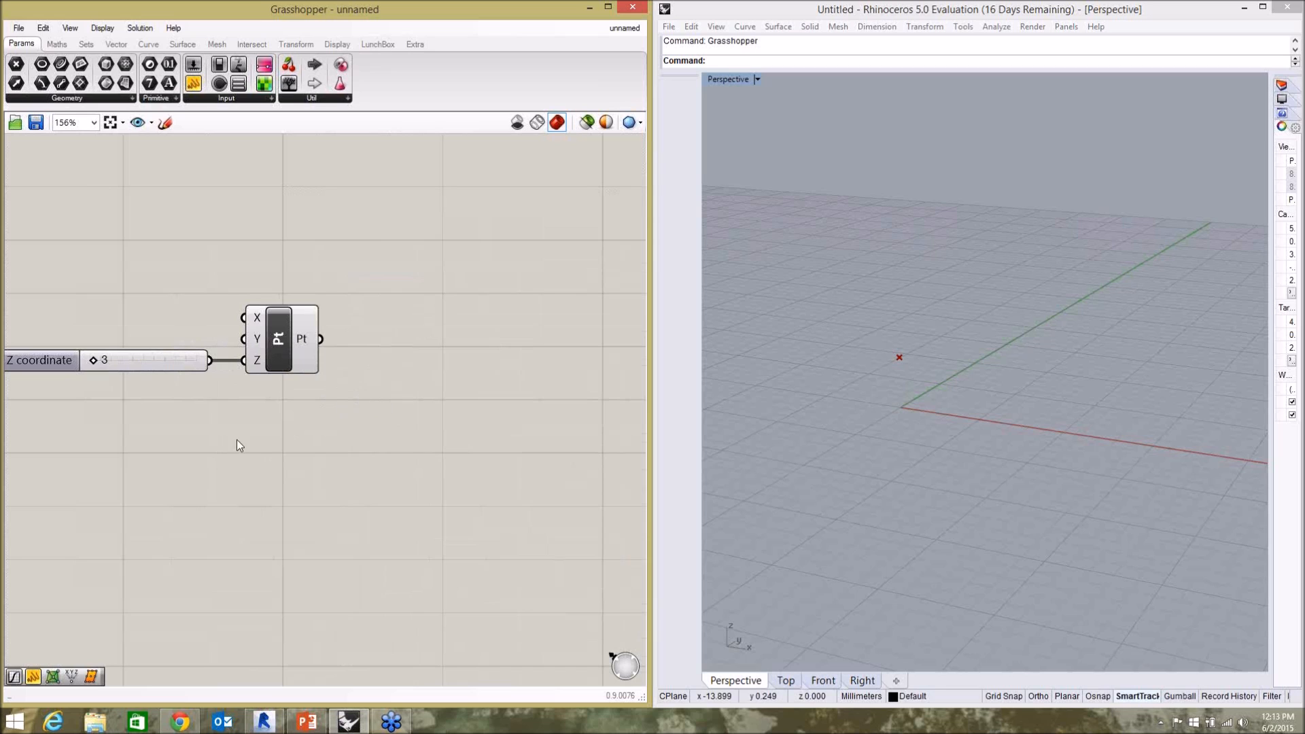
scroll(324, 412, down, 3)
scroll(340, 404, up, 4)
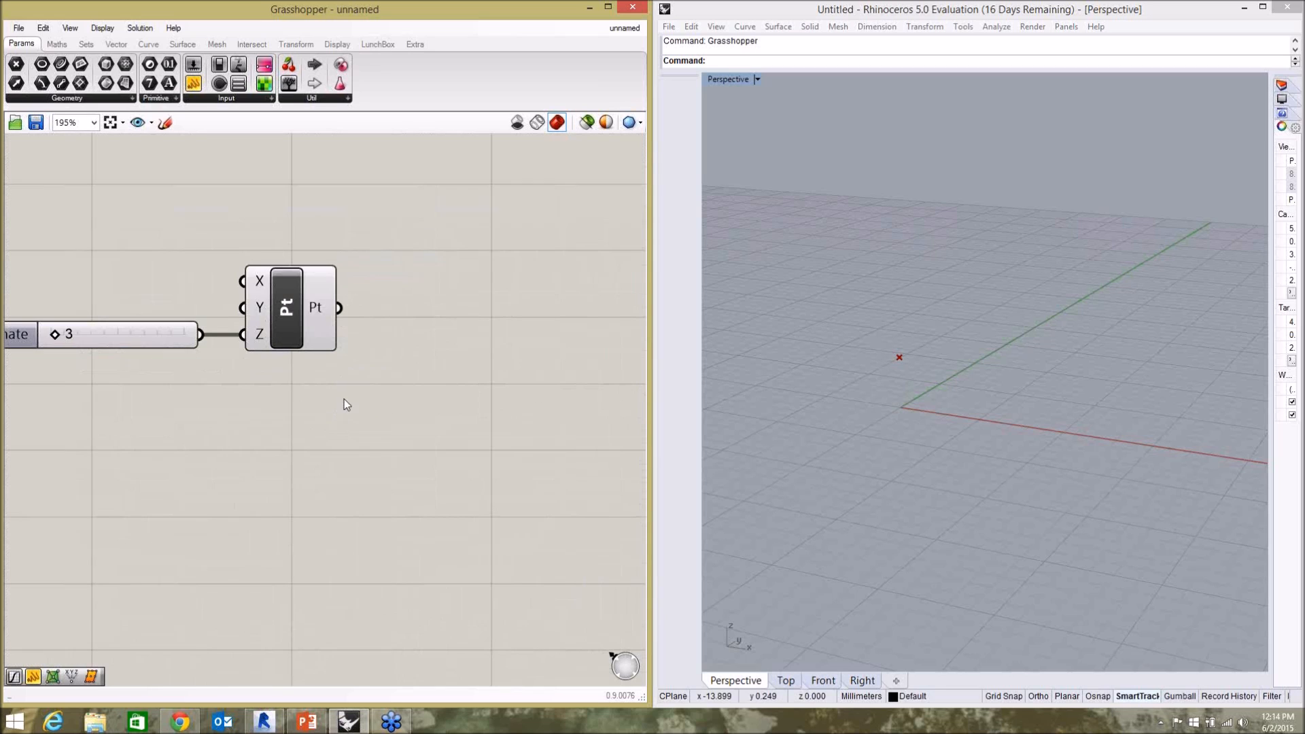
double_click(407, 419)
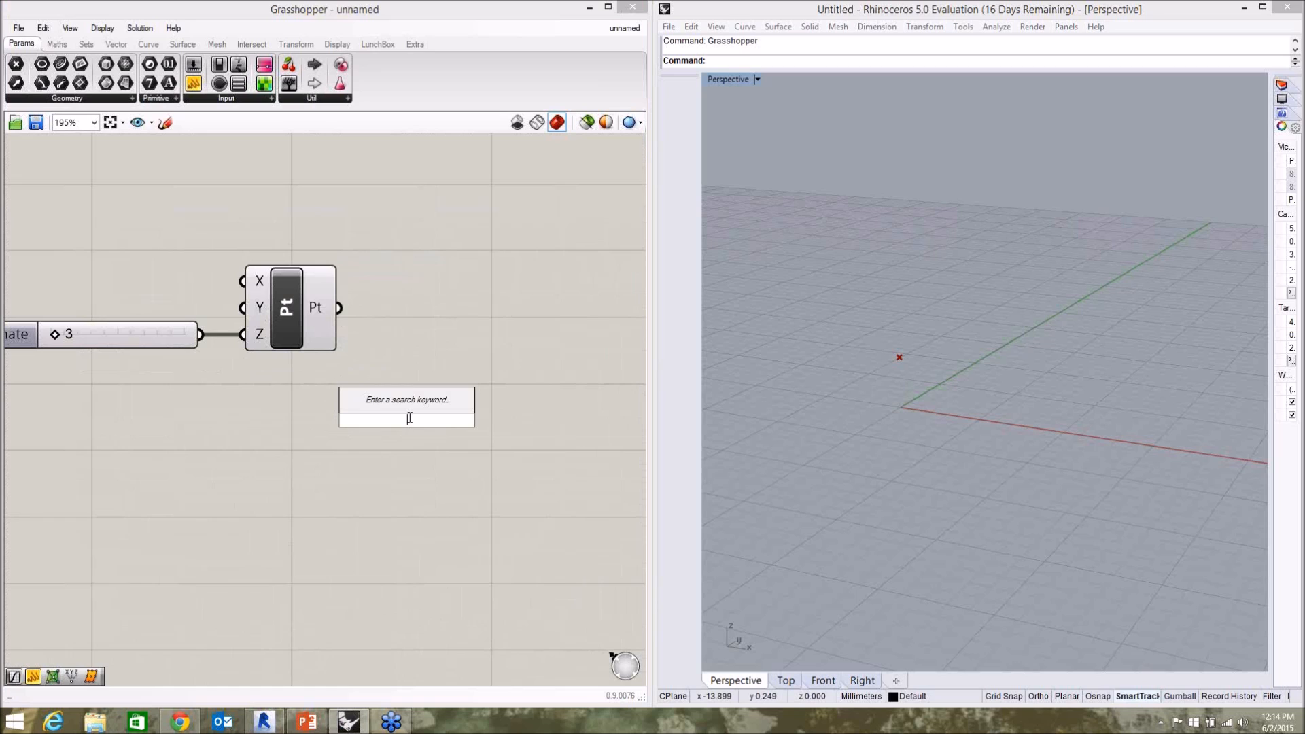
text(graph)
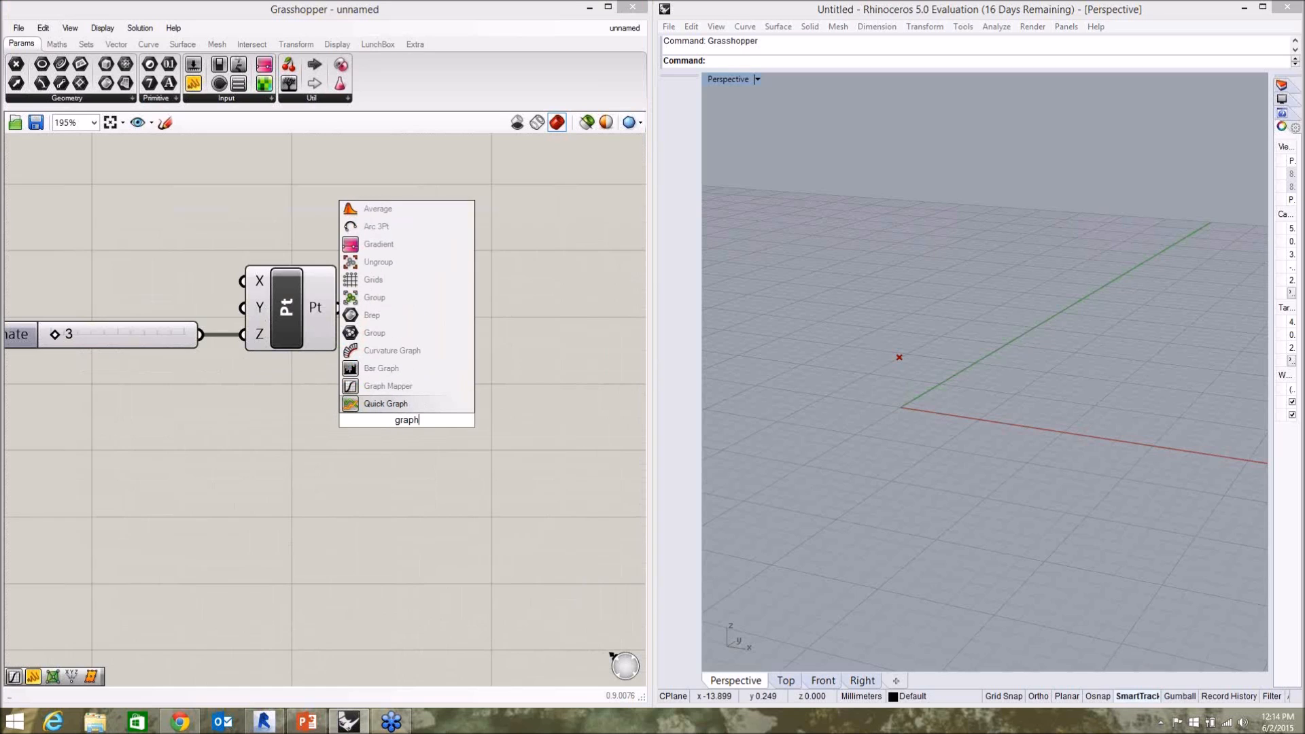
drag(395, 382, 527, 455)
click(393, 422)
scroll(448, 316, down, 3)
scroll(410, 252, up, 2)
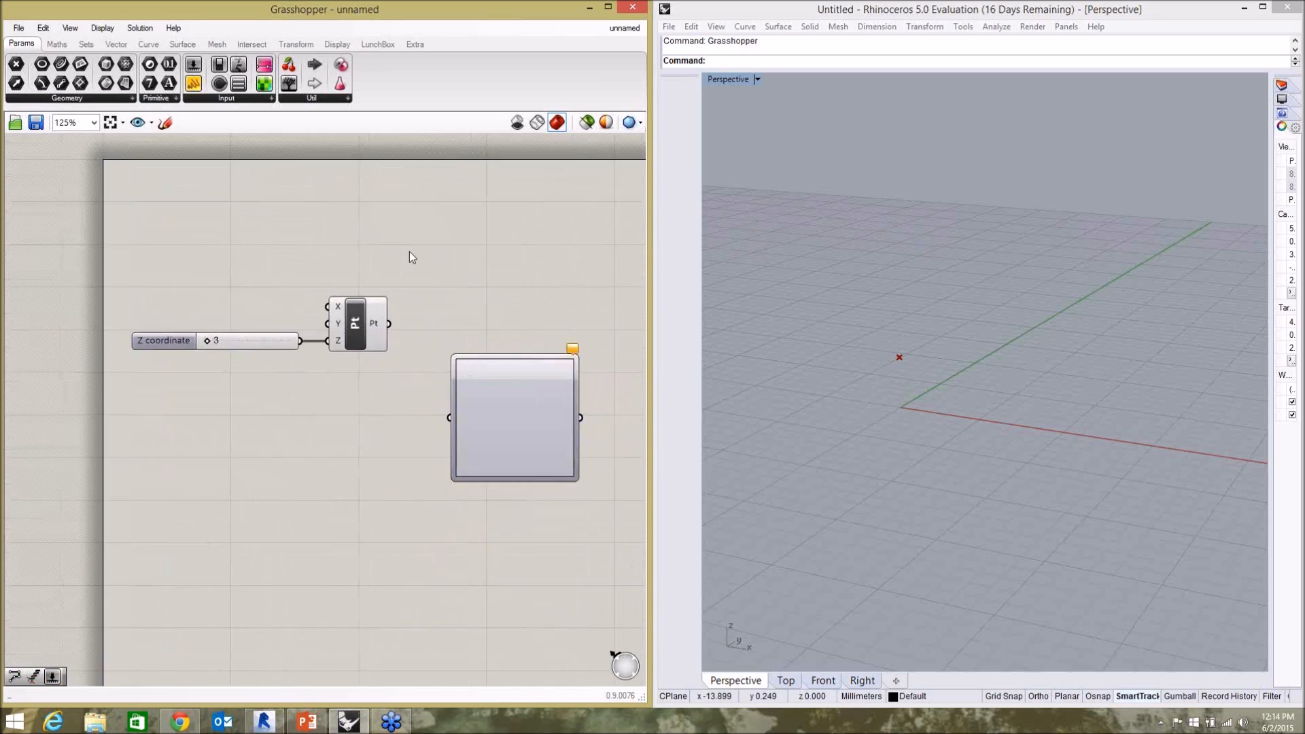
Add a Series component to the right of Construct Point and move the Graph Mapper farther down the canvas.
double_click(430, 263)
text(series)
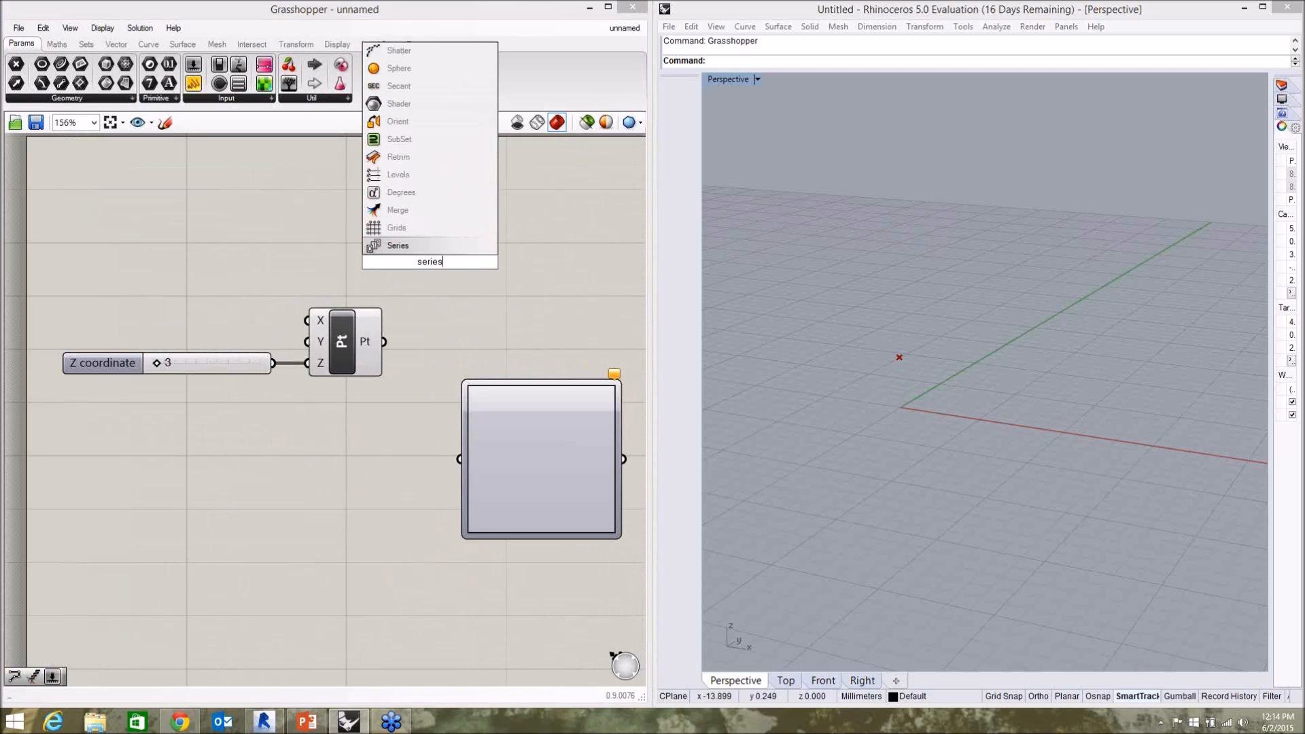
key(Return)
drag(536, 516, 503, 513)
drag(515, 463, 577, 643)
click(474, 446)
scroll(408, 299, down, 3)
scroll(421, 288, up, 1)
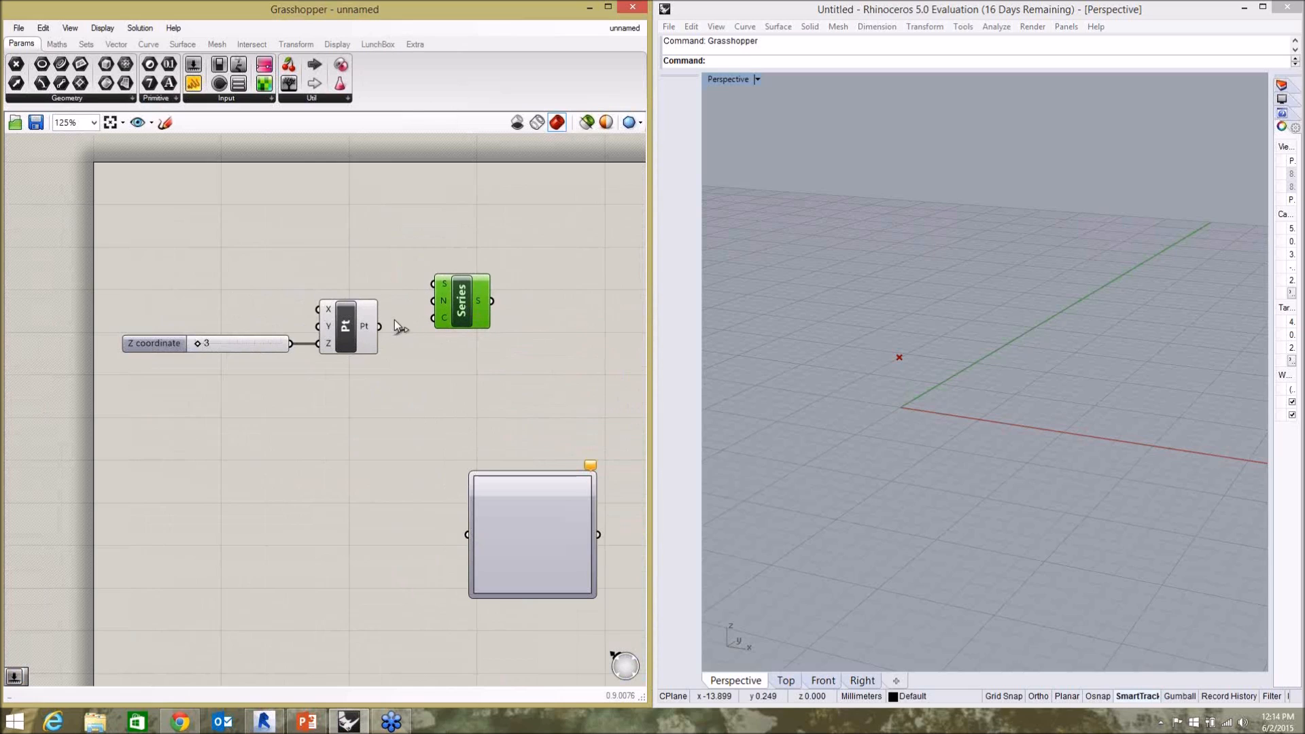
Try wiring the Construct Point output into the Series component's C input.
drag(379, 327, 434, 320)
click(325, 357)
click(345, 337)
click(423, 357)
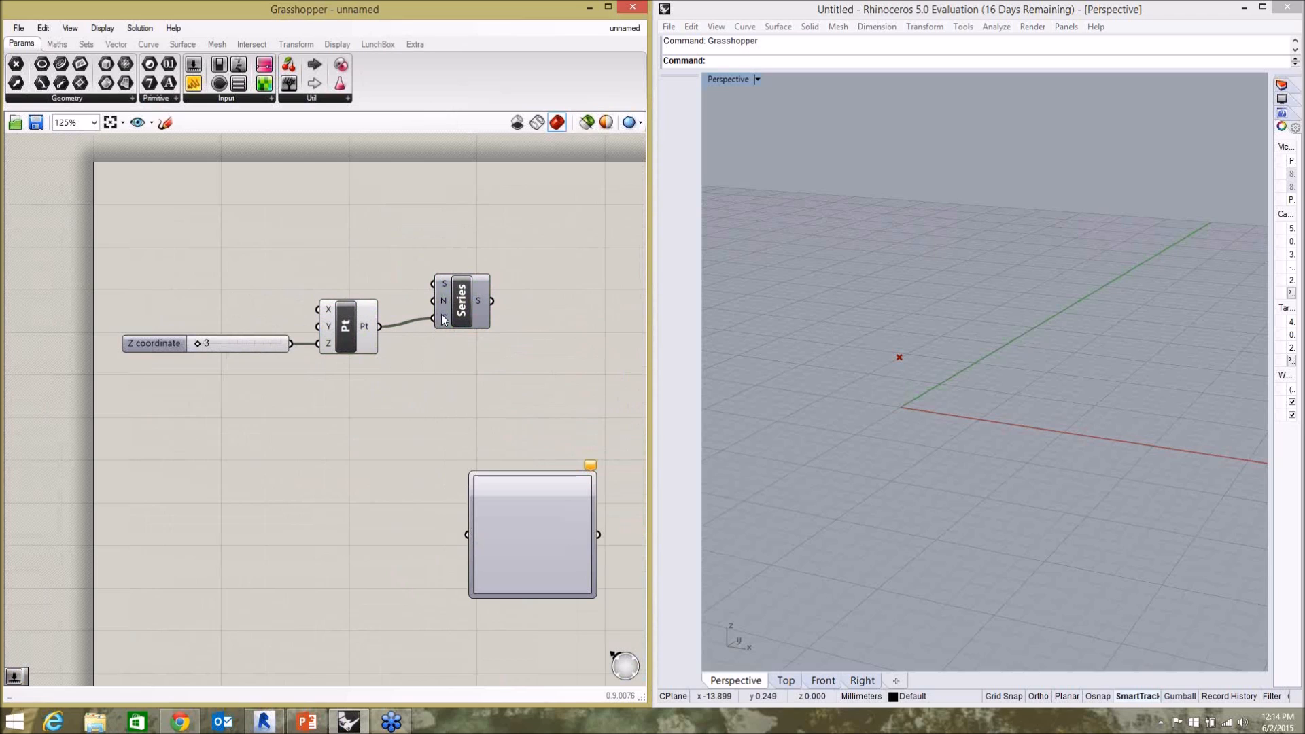
Place the Series component between the slider and Construct Point, wiring the slider into its C input and its output into Z.
drag(462, 310, 349, 253)
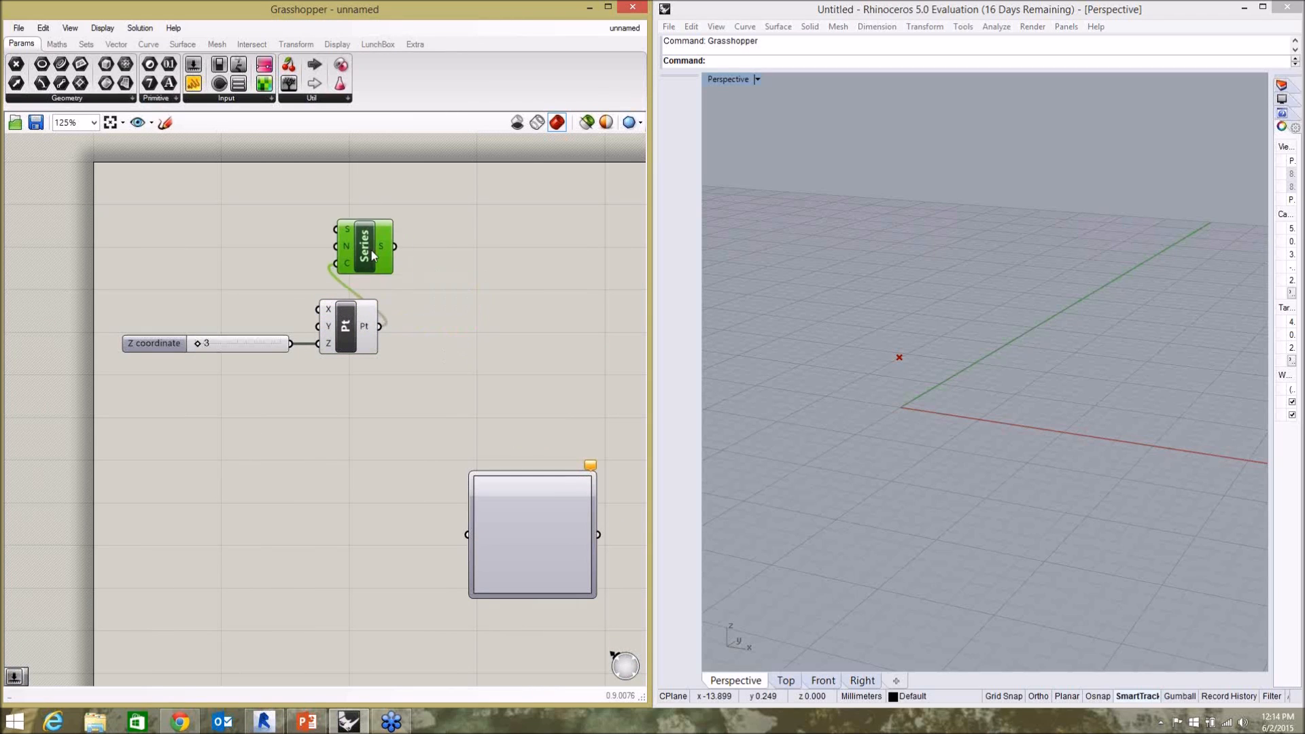
drag(289, 342, 320, 262)
drag(357, 325, 418, 334)
drag(341, 250, 347, 331)
click(289, 359)
scroll(289, 356, up, 2)
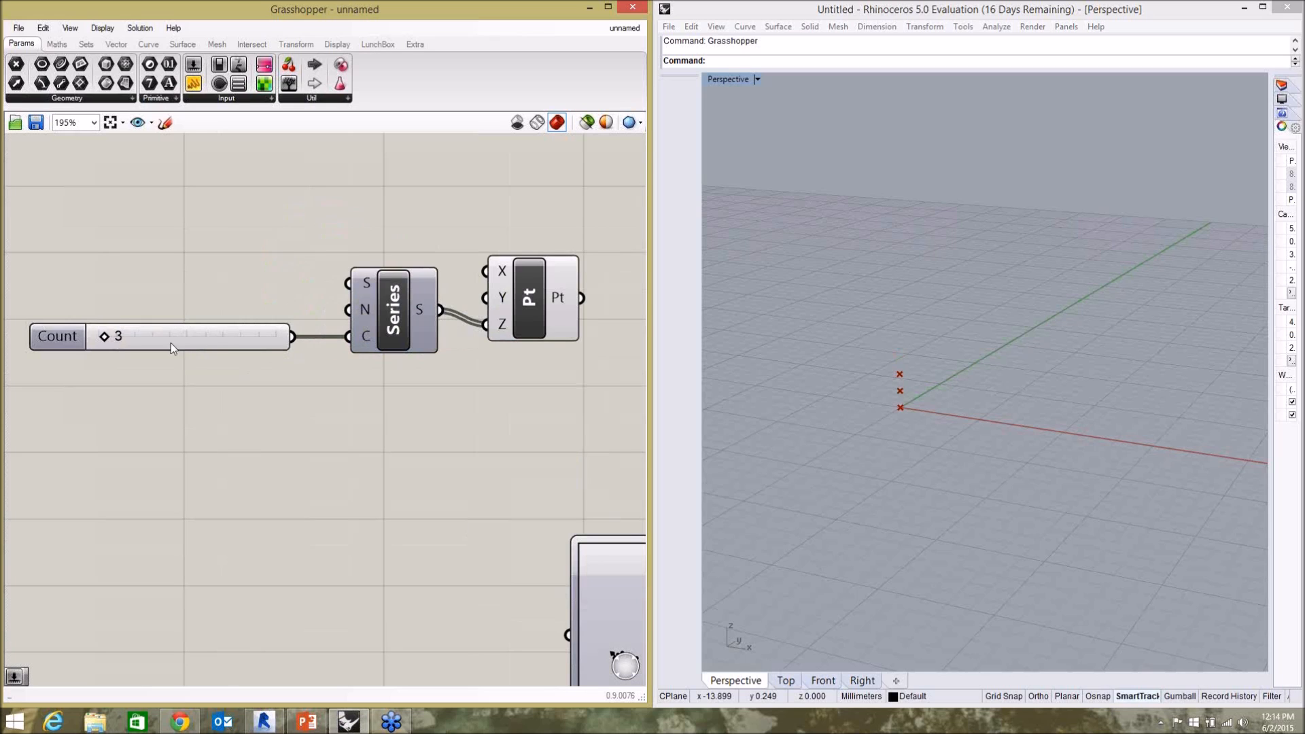
Set the Count slider to 10.
mouse_move(114, 338)
mouse_down()
mouse_move(129, 343)
mouse_move(102, 342)
mouse_move(131, 342)
mouse_move(120, 350)
mouse_up()
scroll(273, 223, down, 3)
scroll(457, 286, up, 2)
Move Construct Point farther right, wire the Series output into its Y input as well, and inspect the points in the Perspective view.
drag(457, 286, 554, 280)
click(456, 320)
drag(367, 269, 508, 262)
click(818, 340)
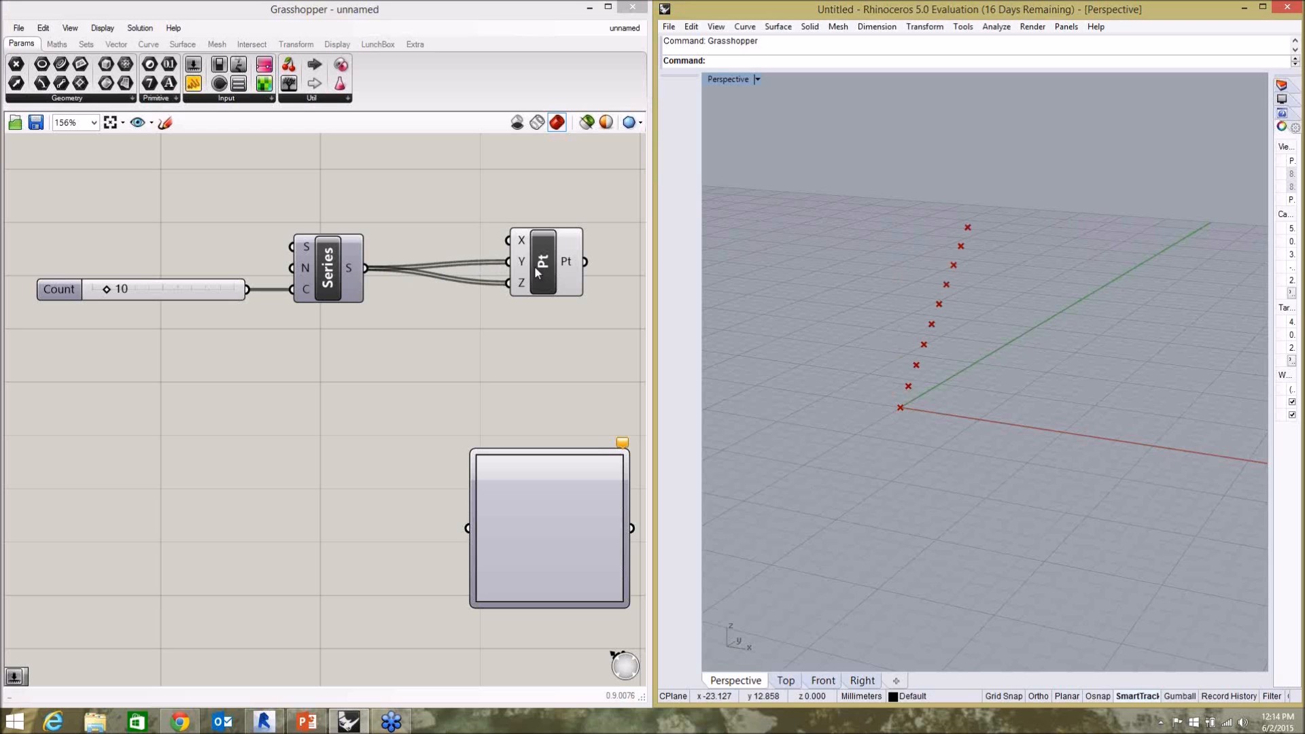
right_drag(924, 414, 897, 408)
click(458, 372)
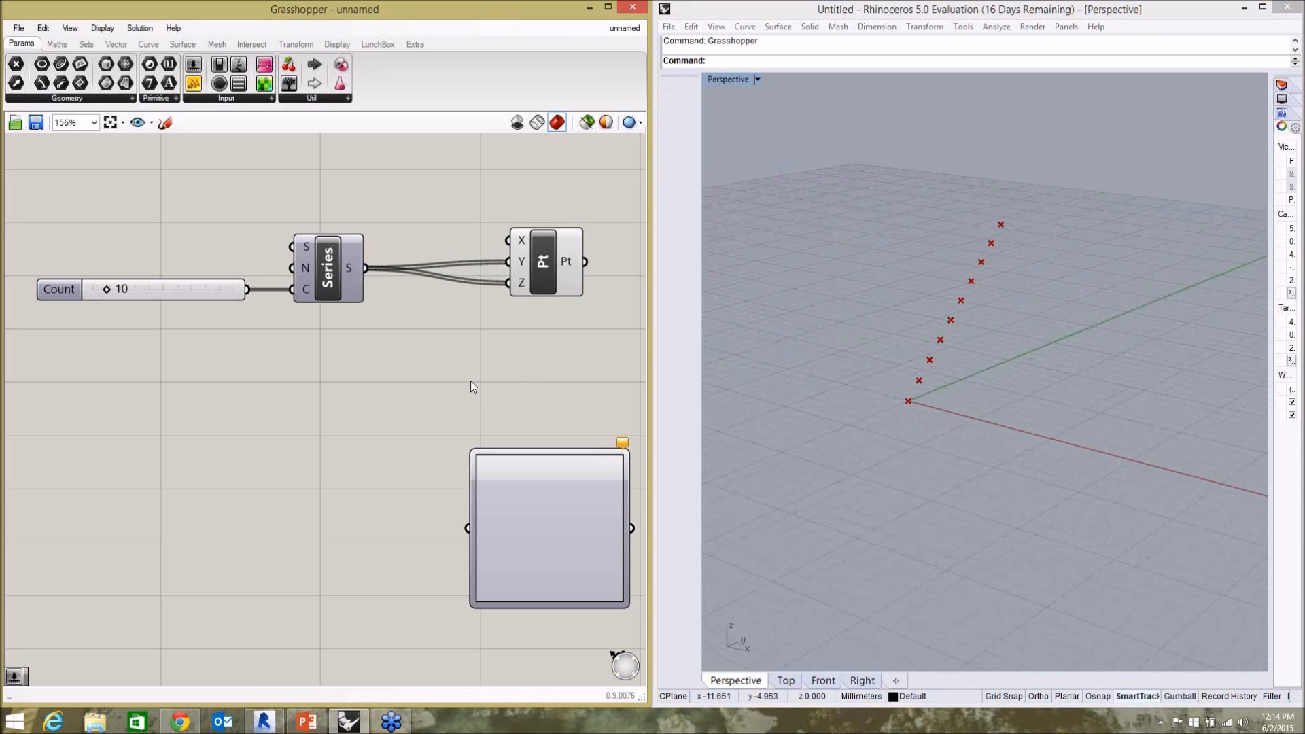
Move the Graph Mapper up and left so it sits just below the wires between Series and Construct Point.
drag(584, 542, 499, 465)
drag(546, 290, 585, 288)
scroll(476, 300, down, 2)
scroll(544, 341, up, 2)
click(456, 311)
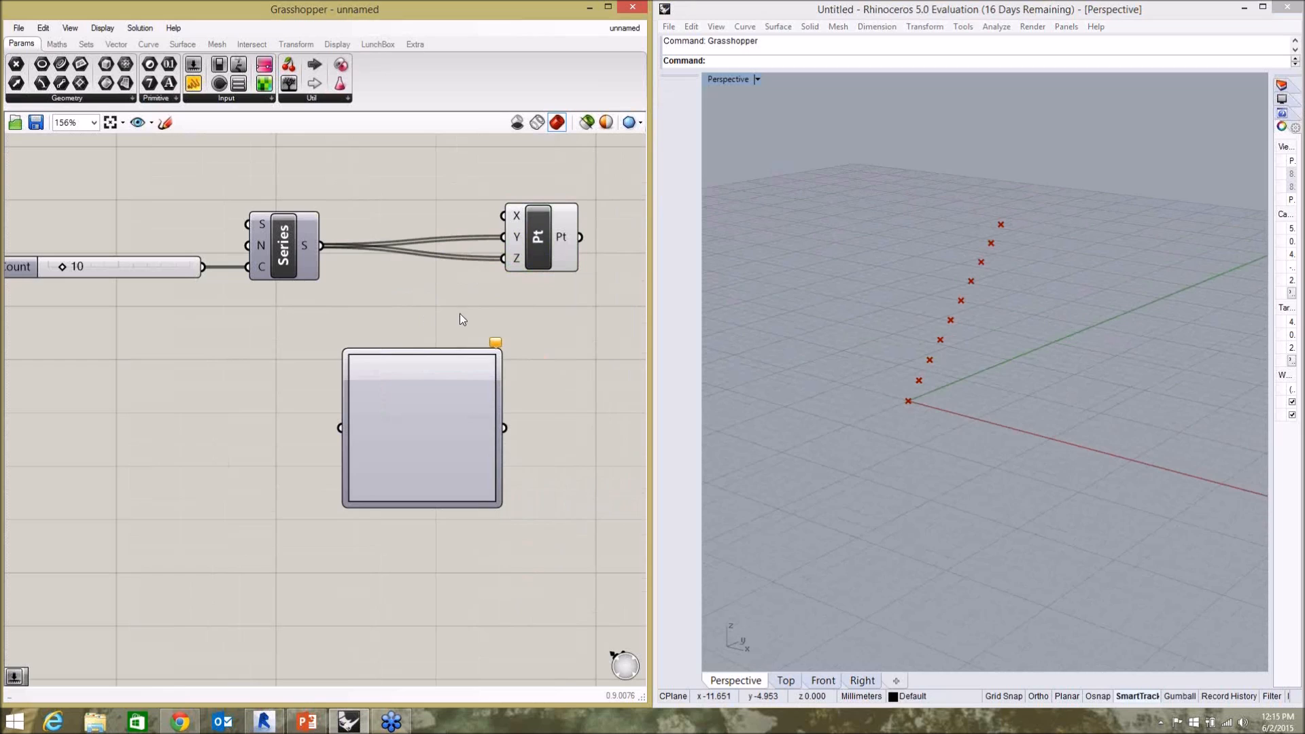
drag(437, 418, 433, 396)
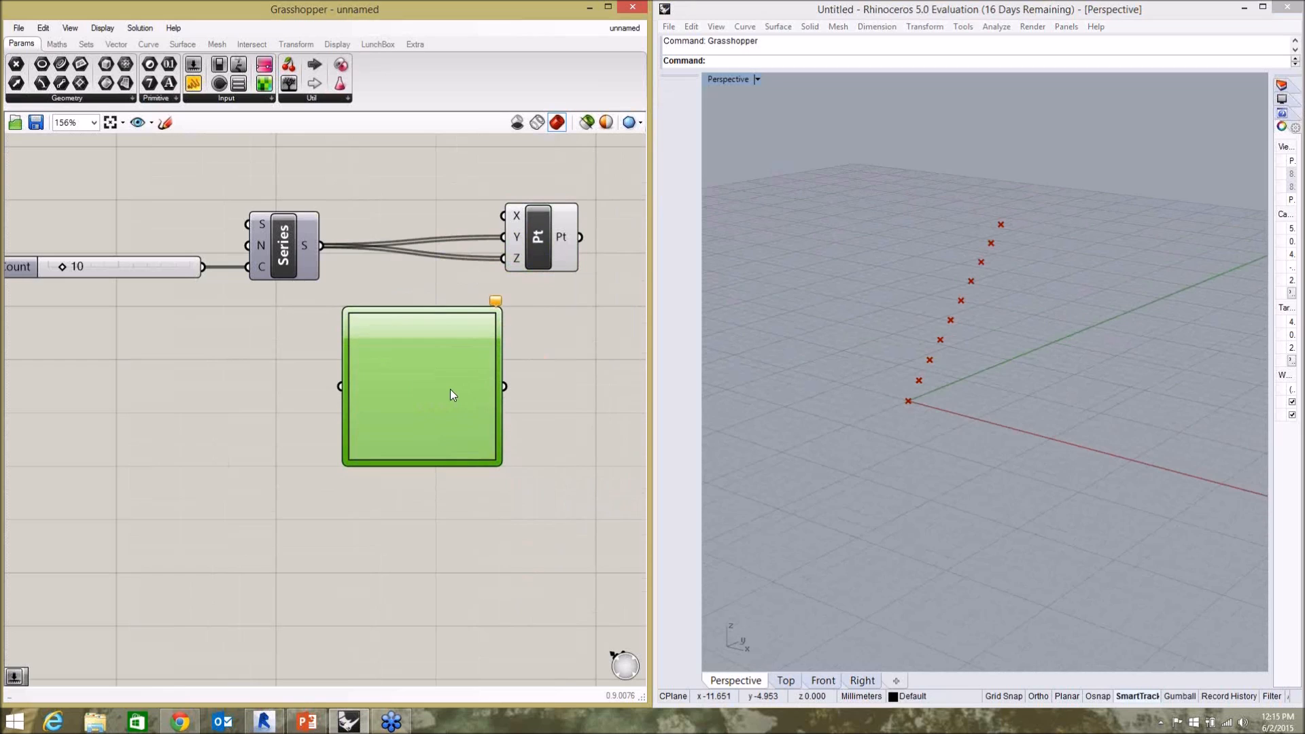
Set the Graph Mapper's graph type to Sine.
right_click(436, 379)
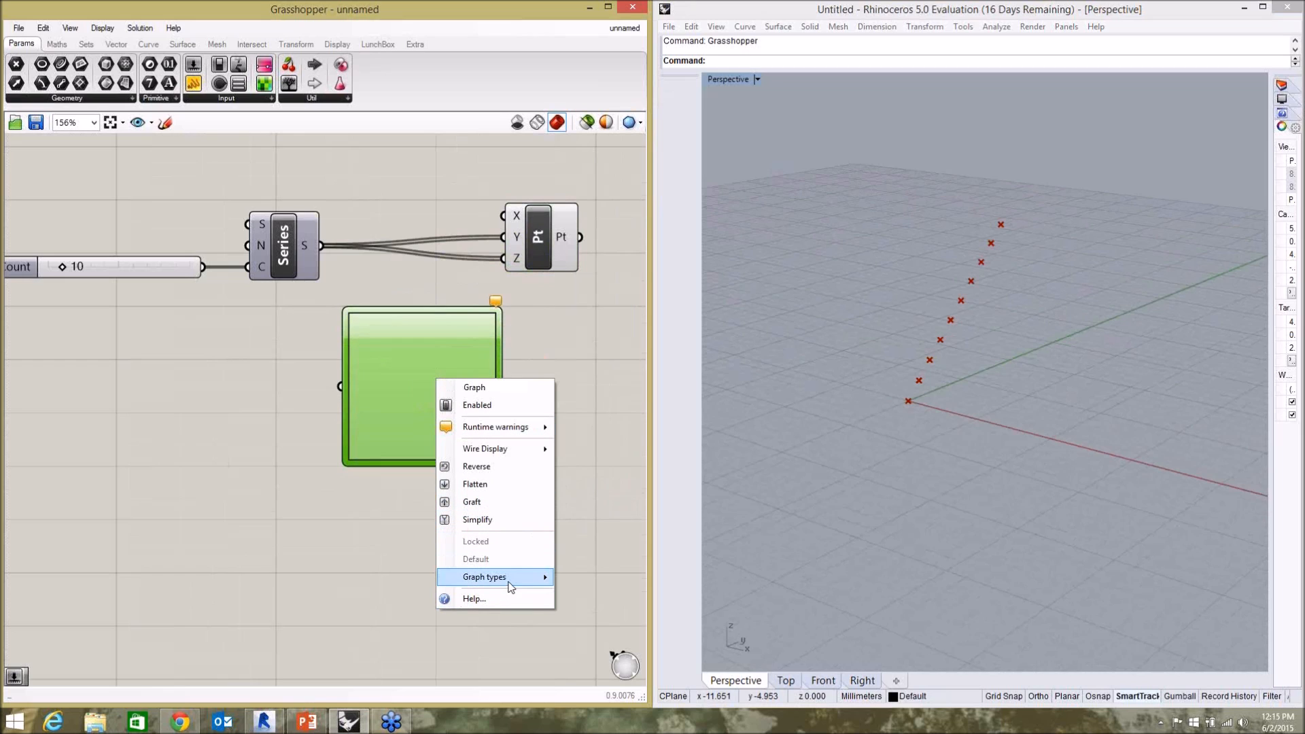
mouse_move(516, 577)
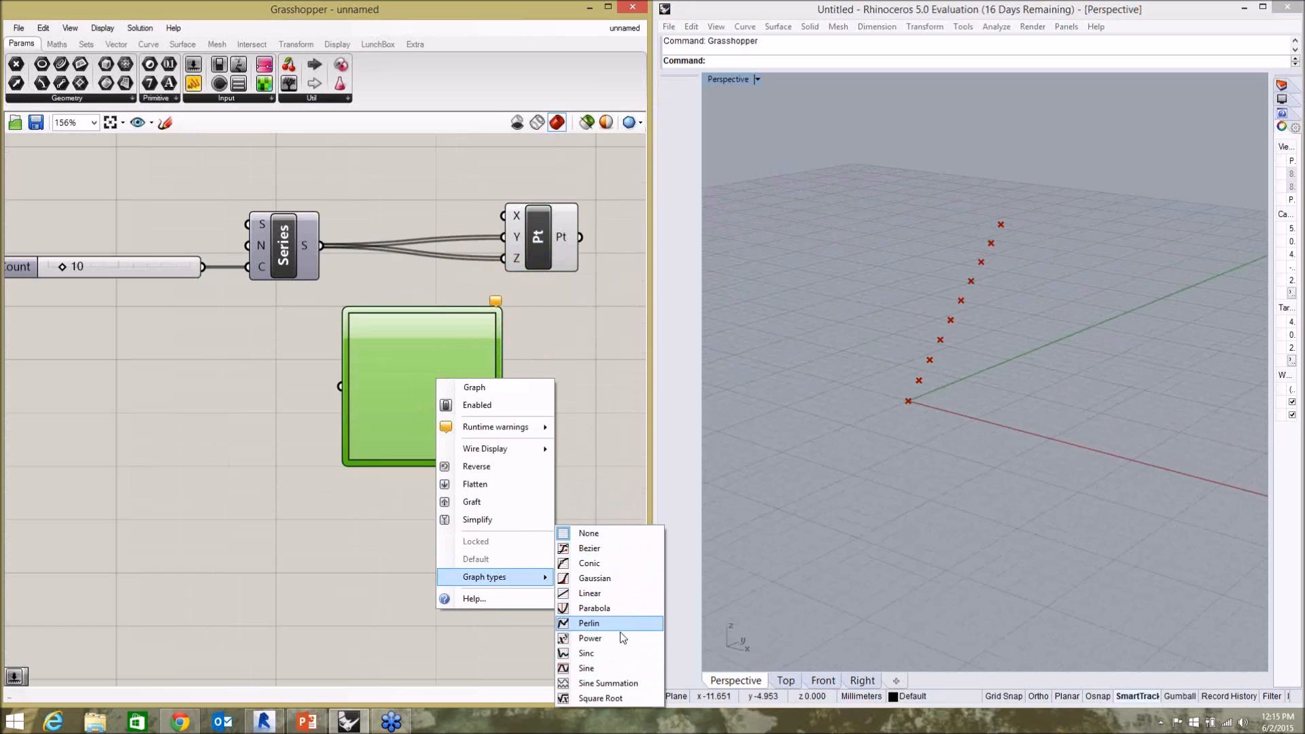
click(602, 670)
click(359, 324)
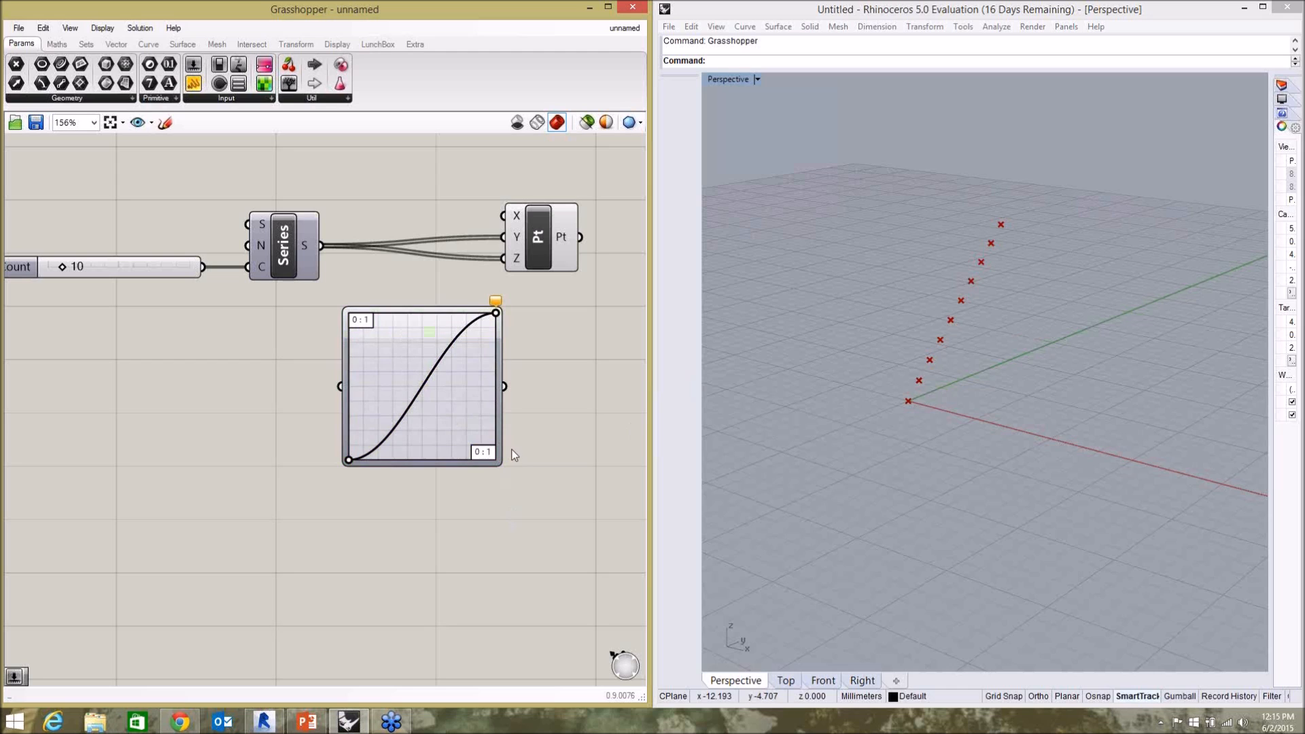
Set the Graph Mapper's upper X and Y domain limits, X[1] and Y[1], to 100 each.
double_click(432, 411)
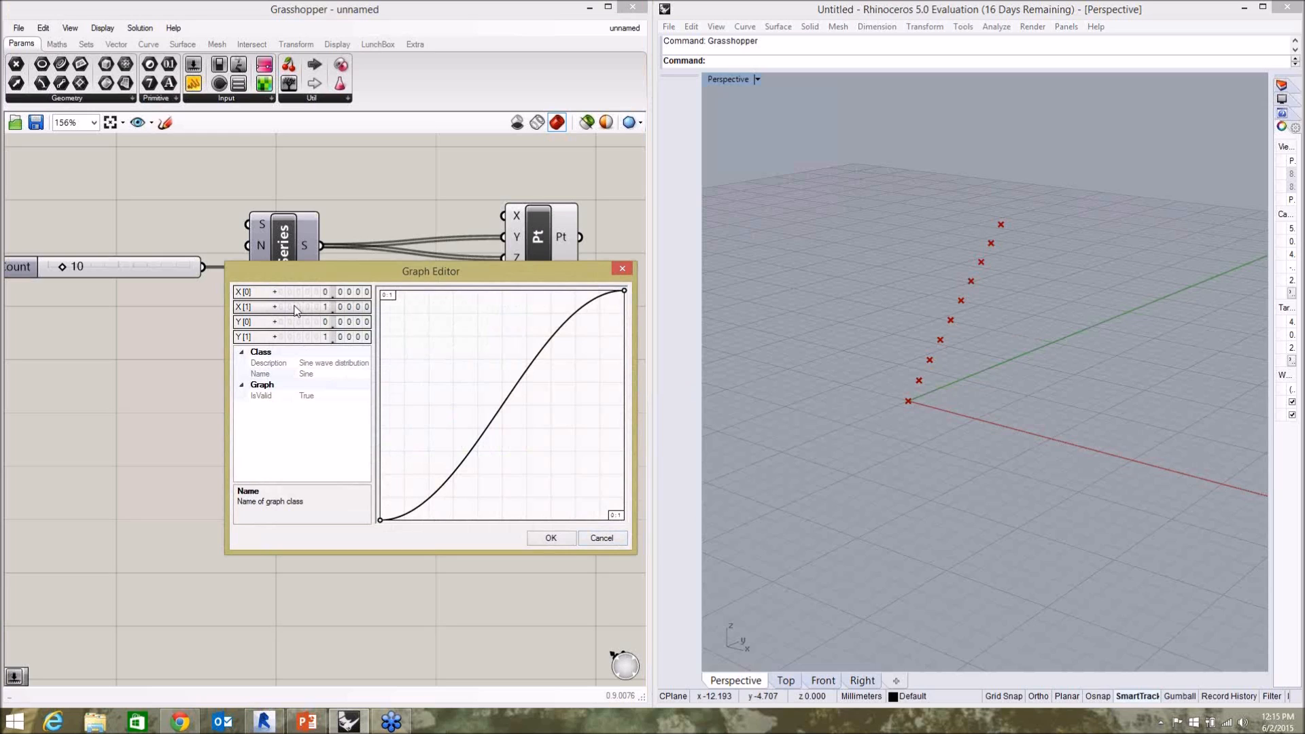
double_click(323, 307)
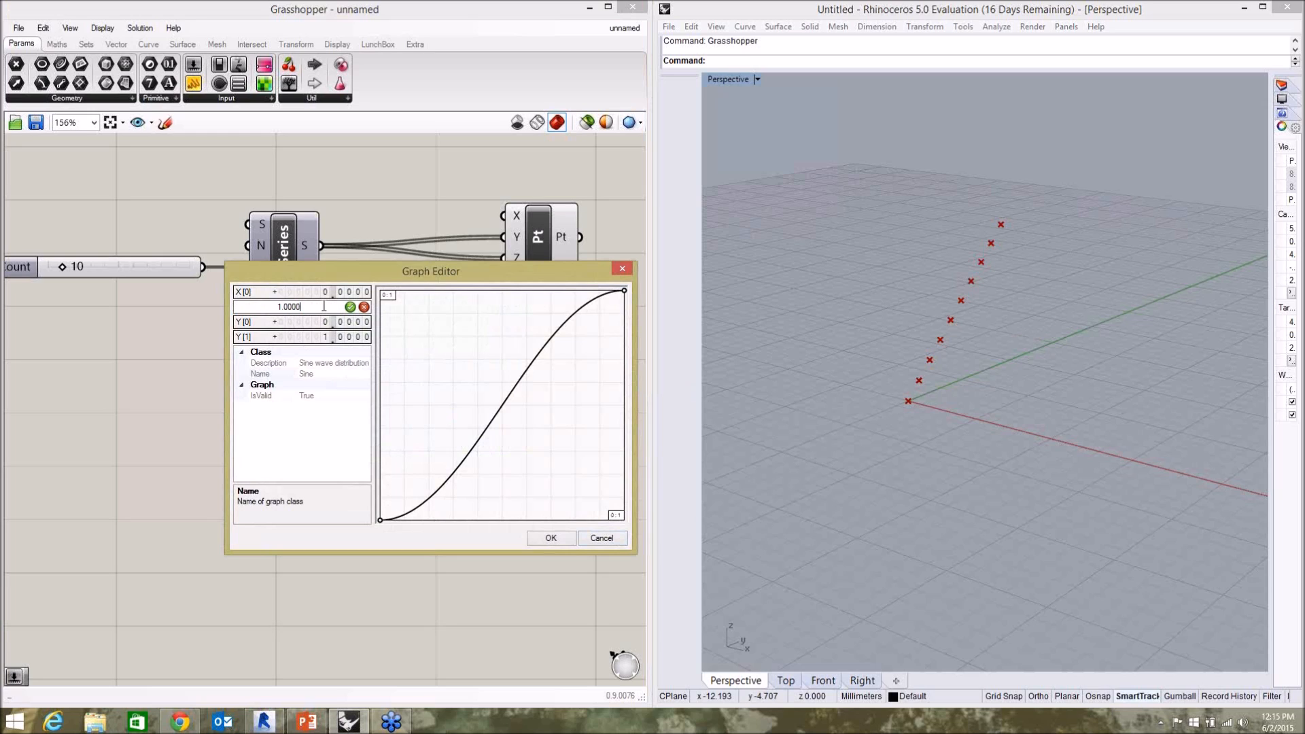
text(100)
click(350, 307)
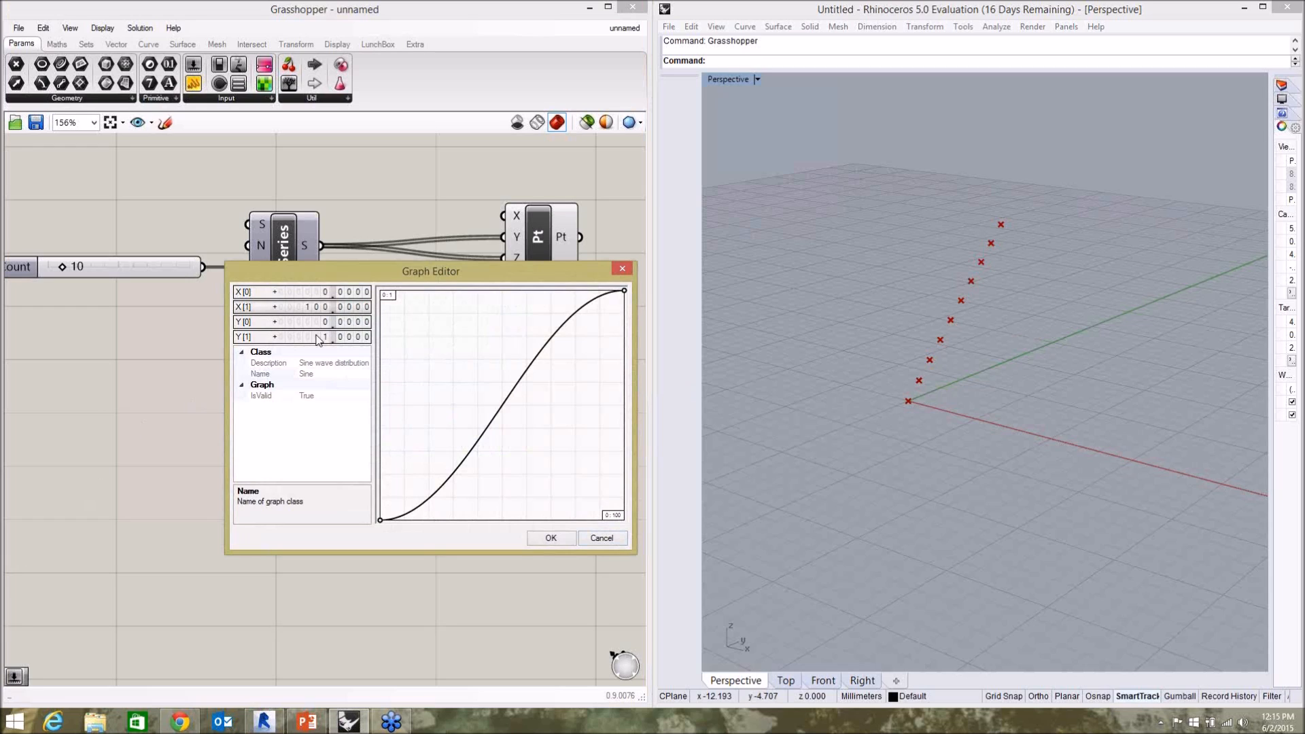
double_click(316, 336)
text(100)
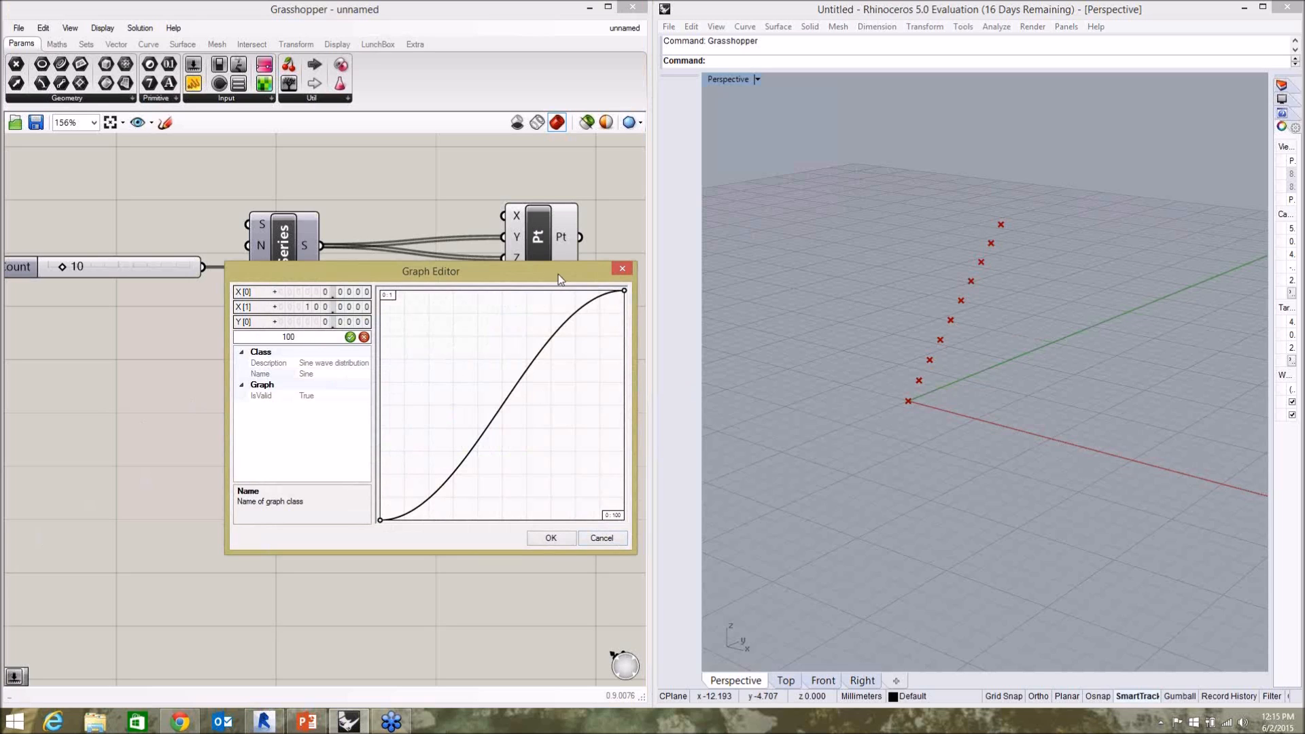
click(351, 338)
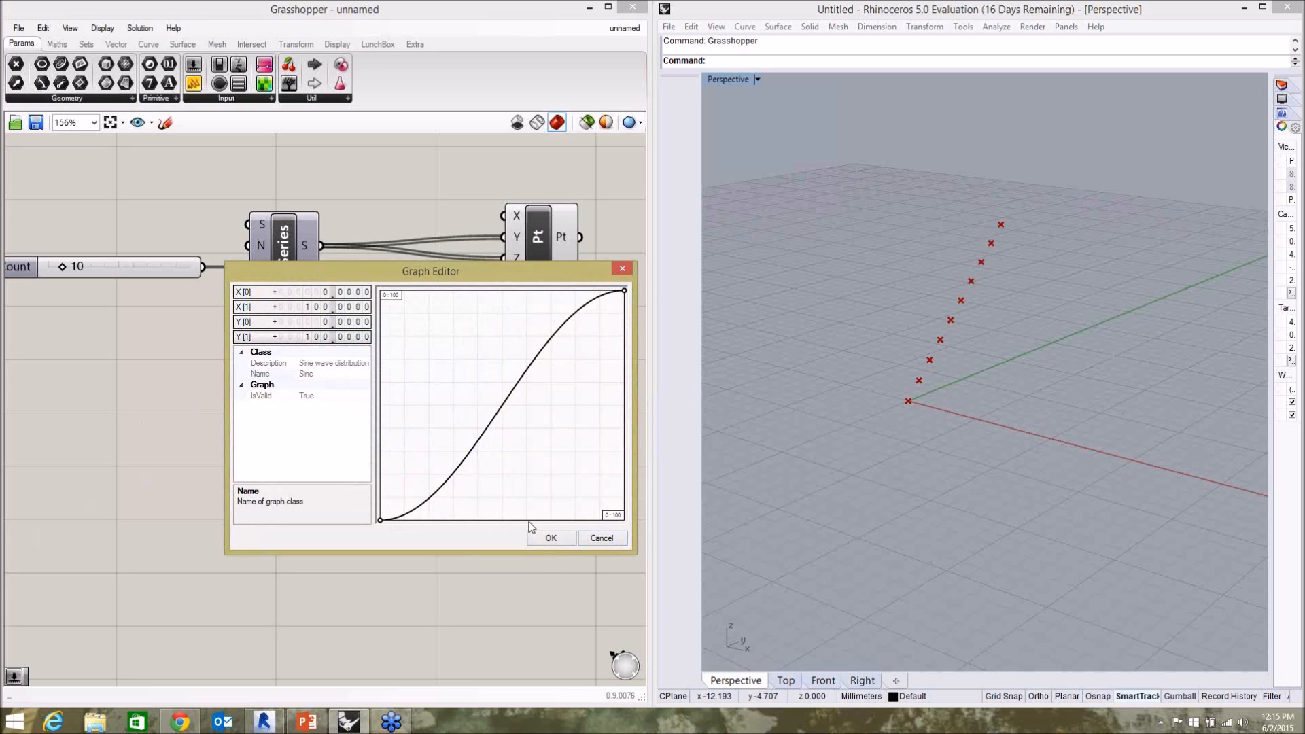
click(551, 538)
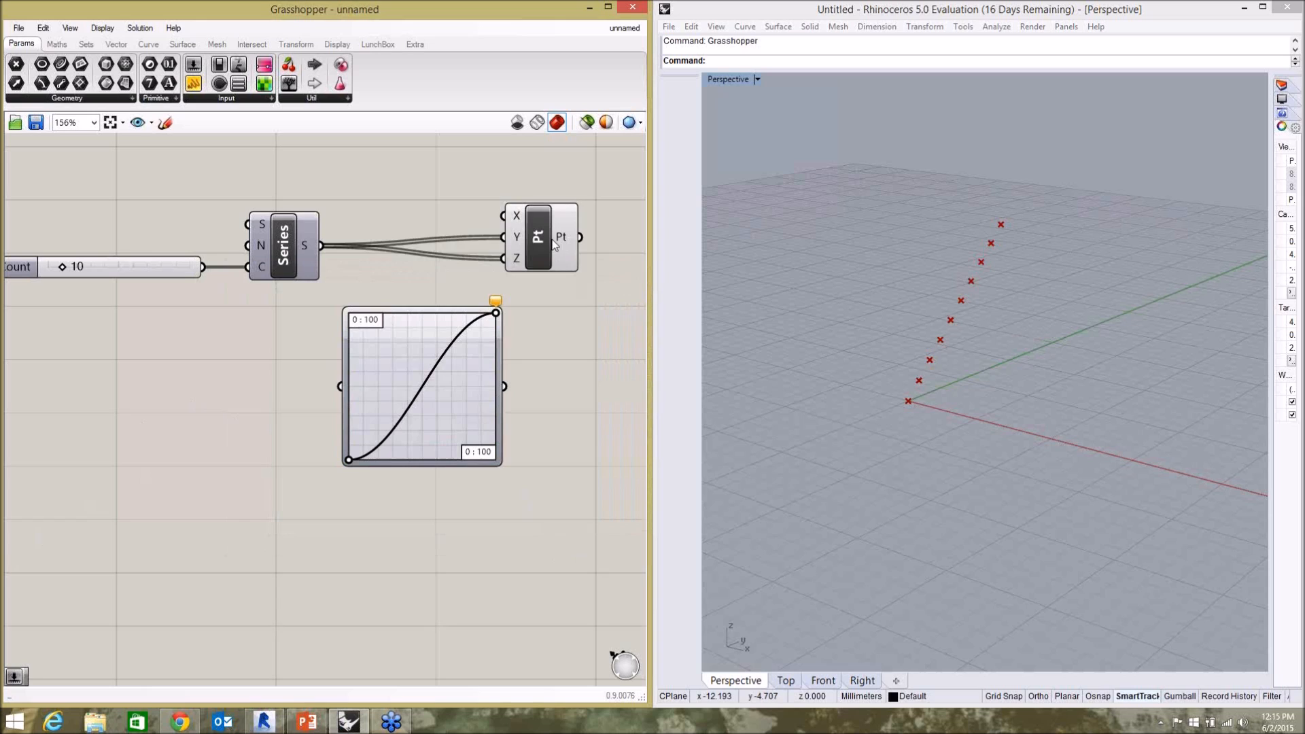
Spread the Series and Construct Point components apart and disconnect the Series output from the Y and Z inputs.
drag(554, 244, 589, 242)
drag(286, 251, 270, 251)
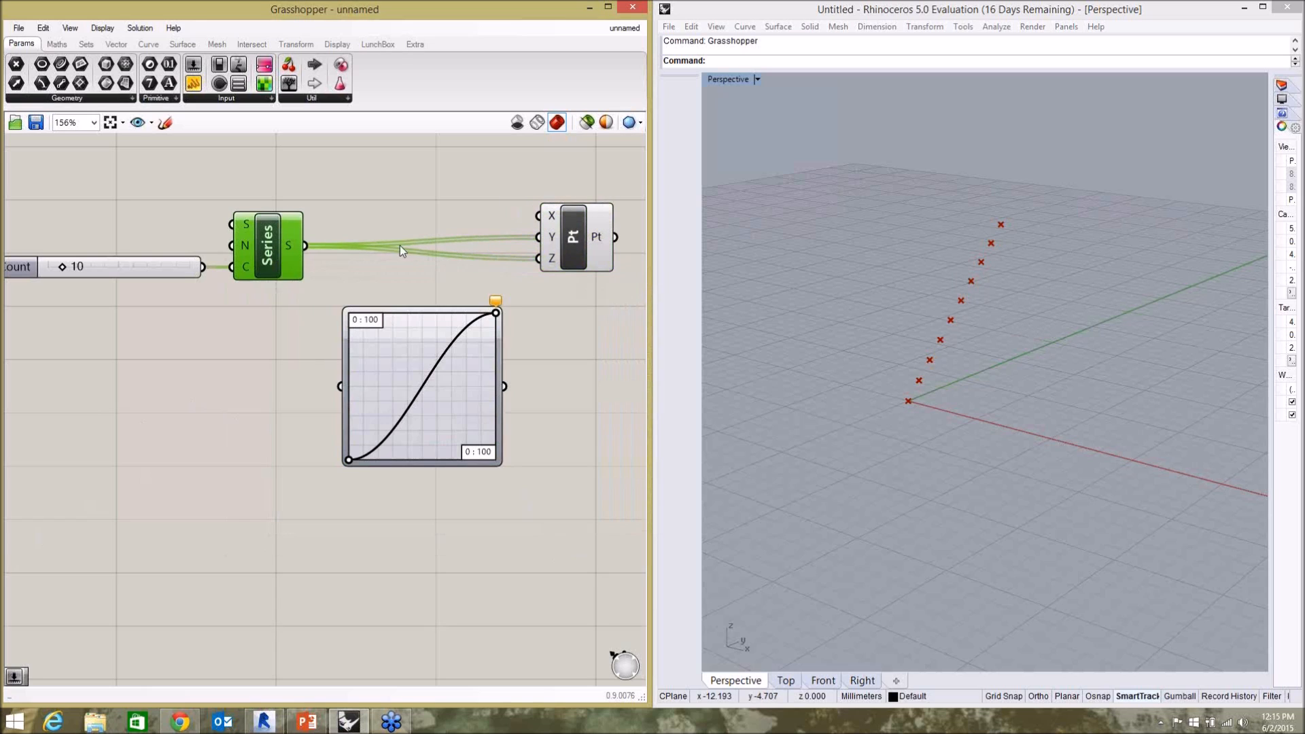
click(401, 248)
right_click(554, 241)
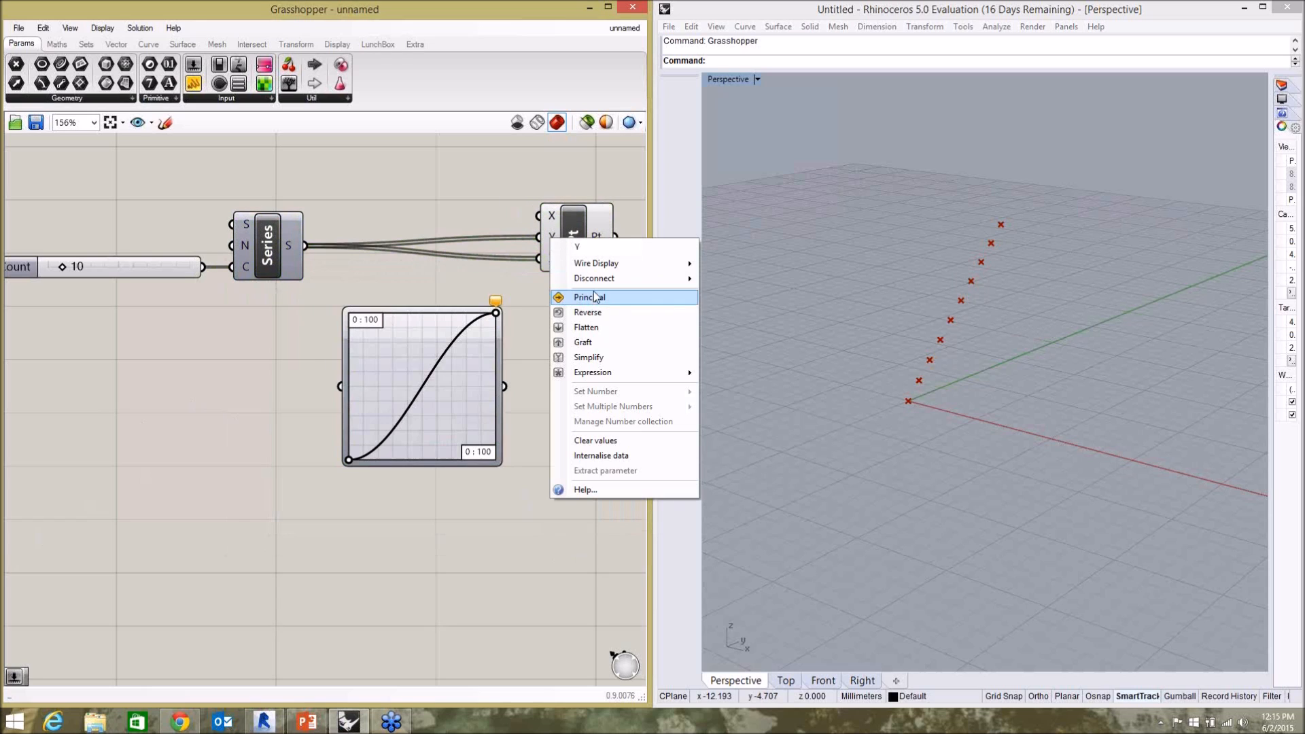
mouse_move(639, 279)
click(747, 282)
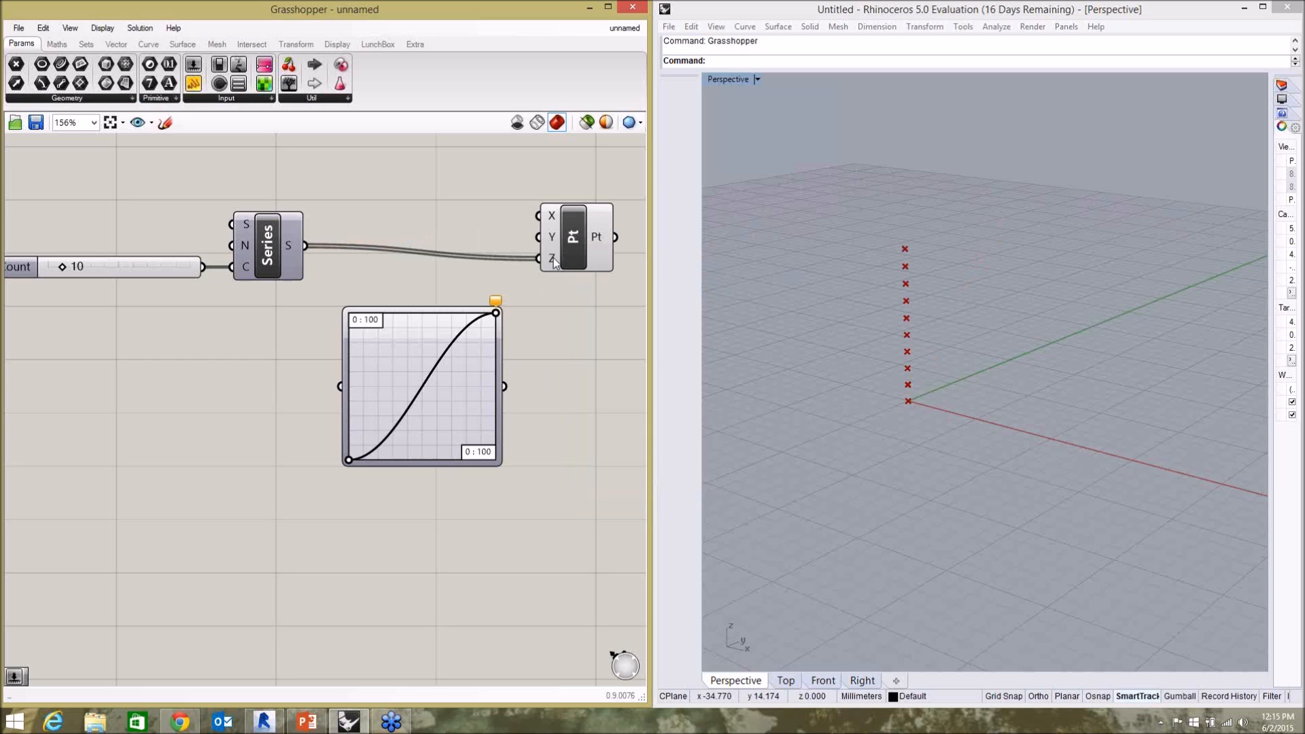
right_click(554, 258)
mouse_move(626, 295)
click(748, 300)
Position the Graph Mapper between Series and Construct Point, wiring the Series output into it and its output into Z.
drag(581, 259, 587, 257)
drag(449, 401, 455, 335)
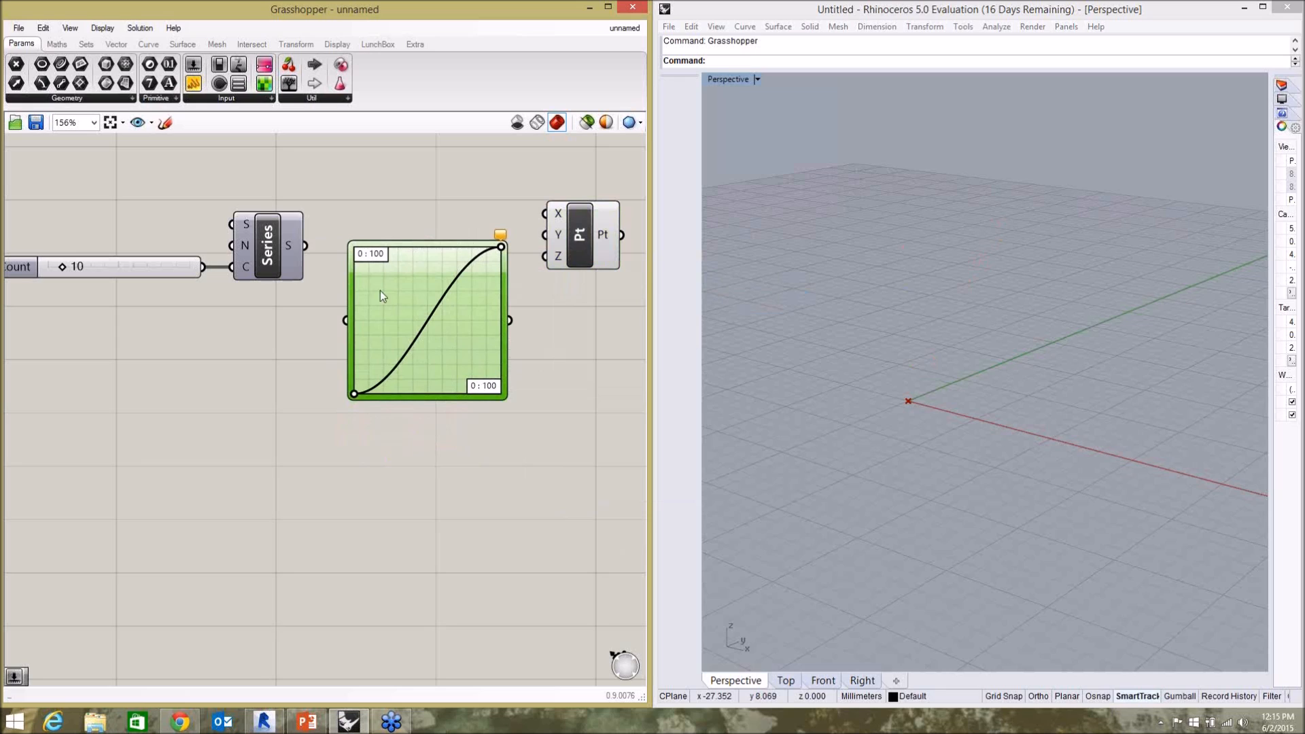
drag(305, 246, 347, 321)
drag(510, 319, 545, 264)
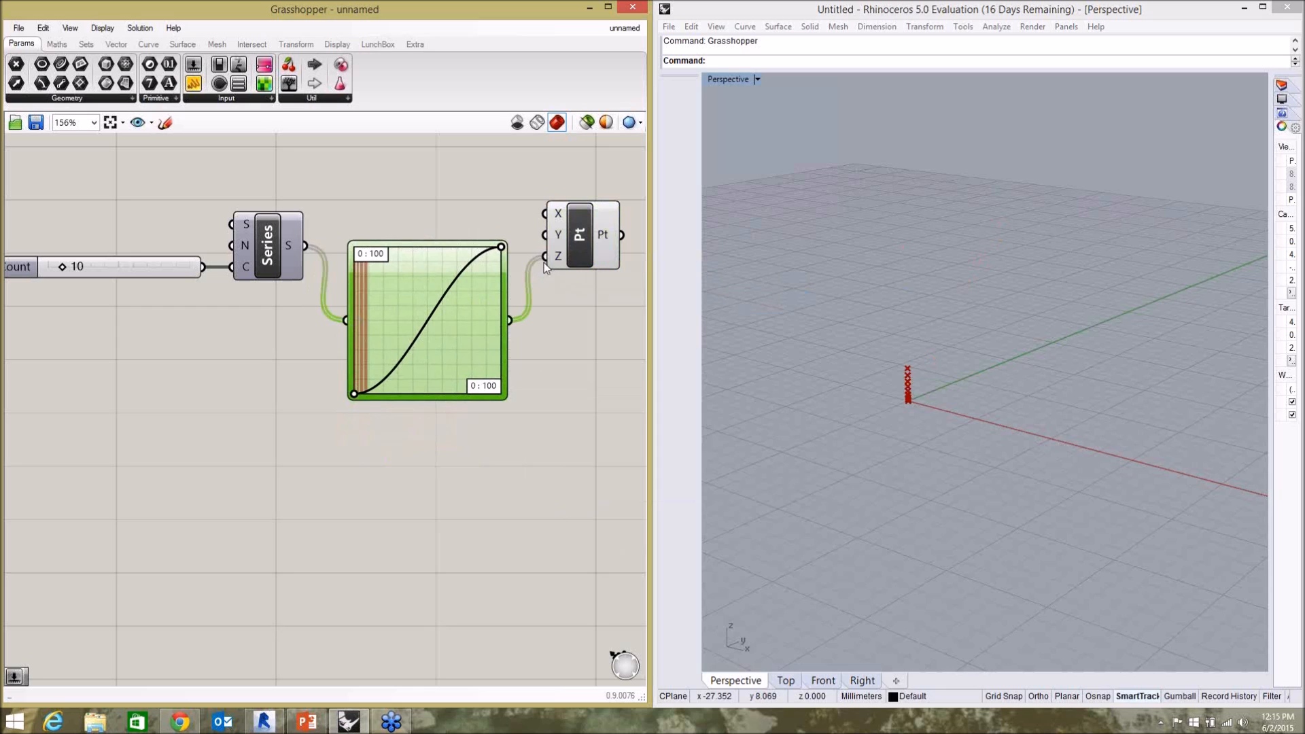
click(536, 387)
drag(421, 316, 425, 360)
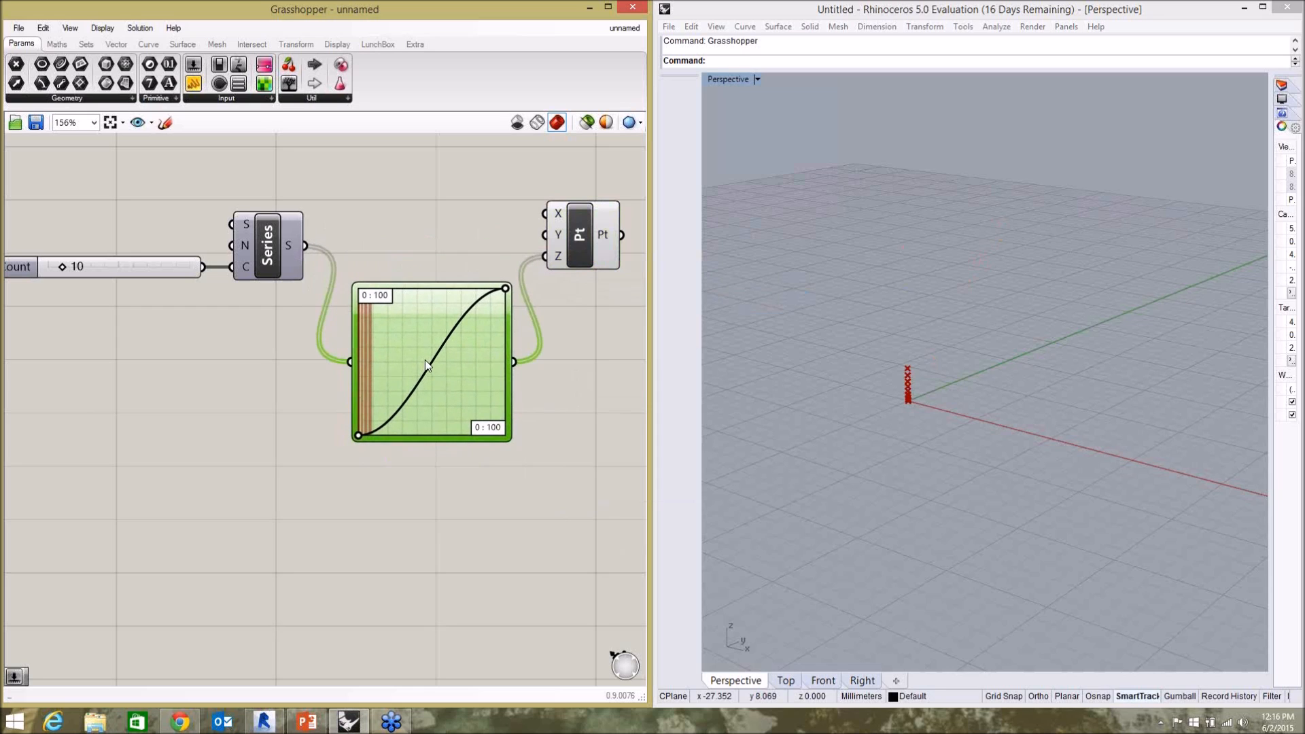
click(556, 405)
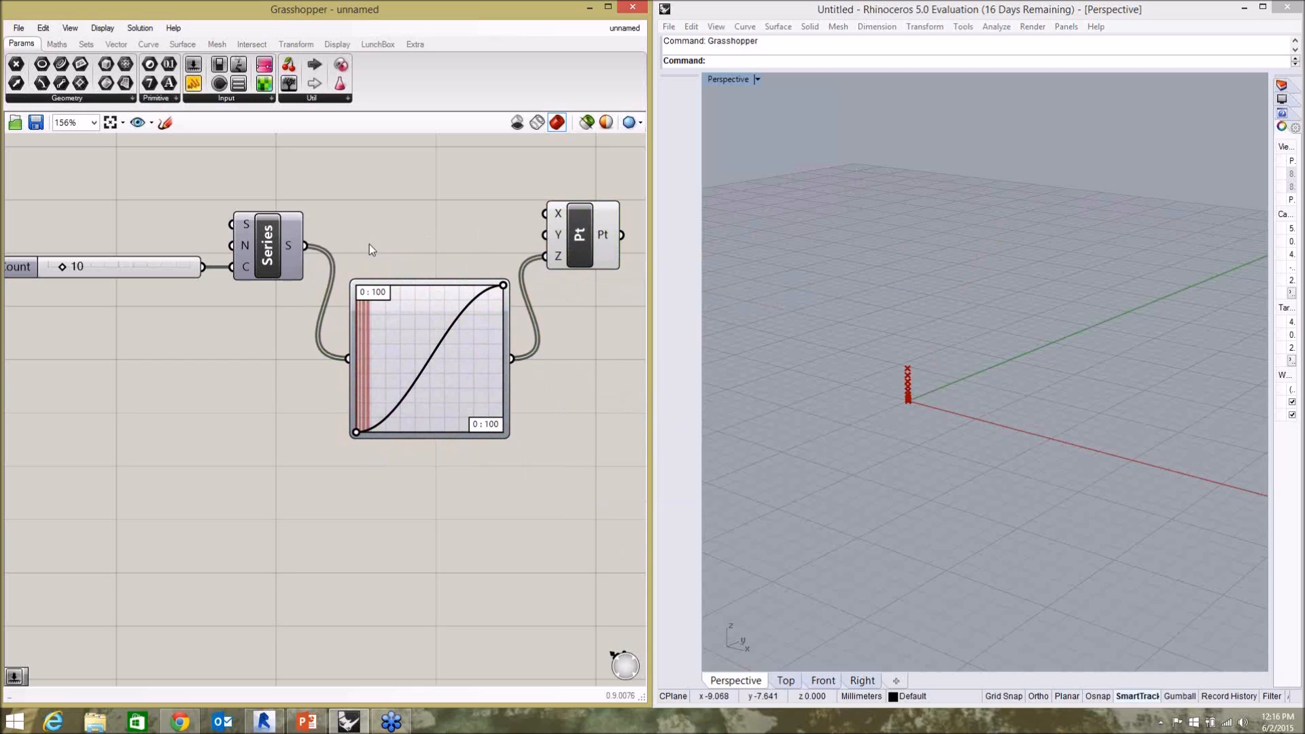
Wire the Series output directly into the Construct Point component's X input.
drag(305, 245, 540, 215)
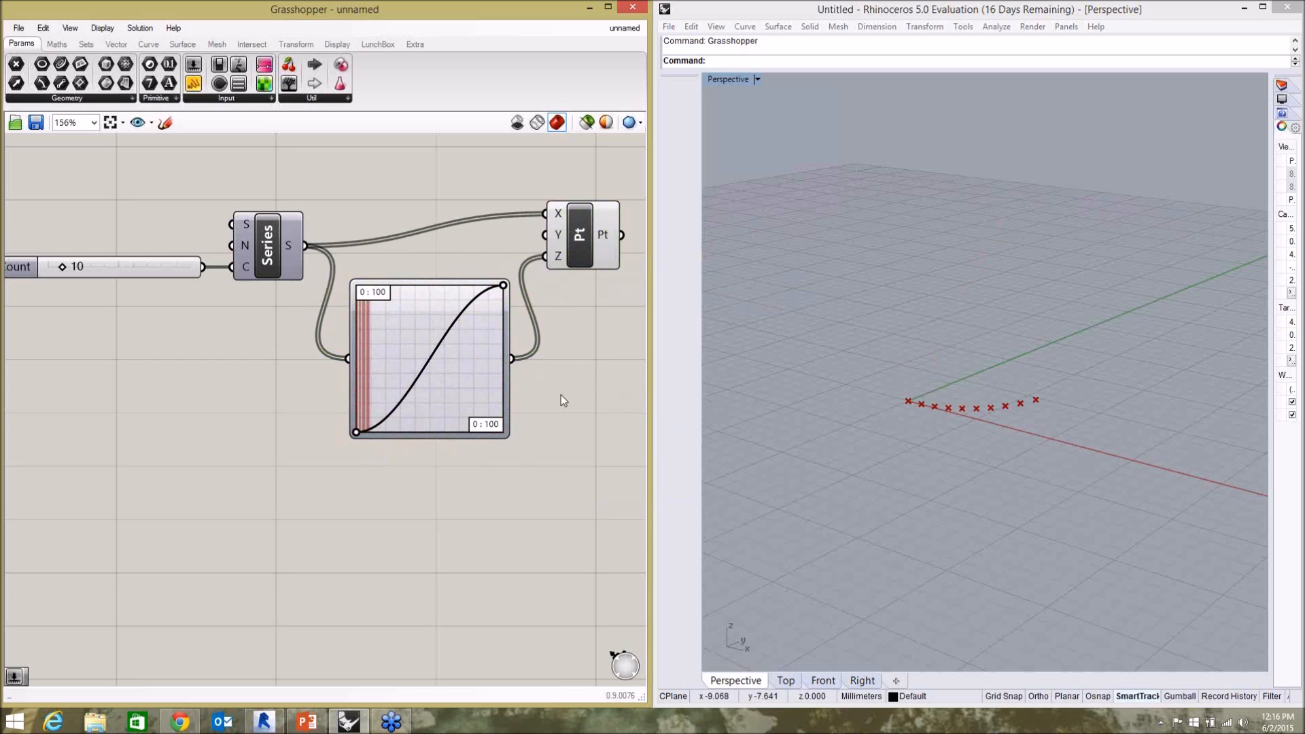
scroll(398, 210, down, 2)
scroll(255, 212, up, 2)
Examine the descriptions of the Series component's S and N inputs.
click(362, 243)
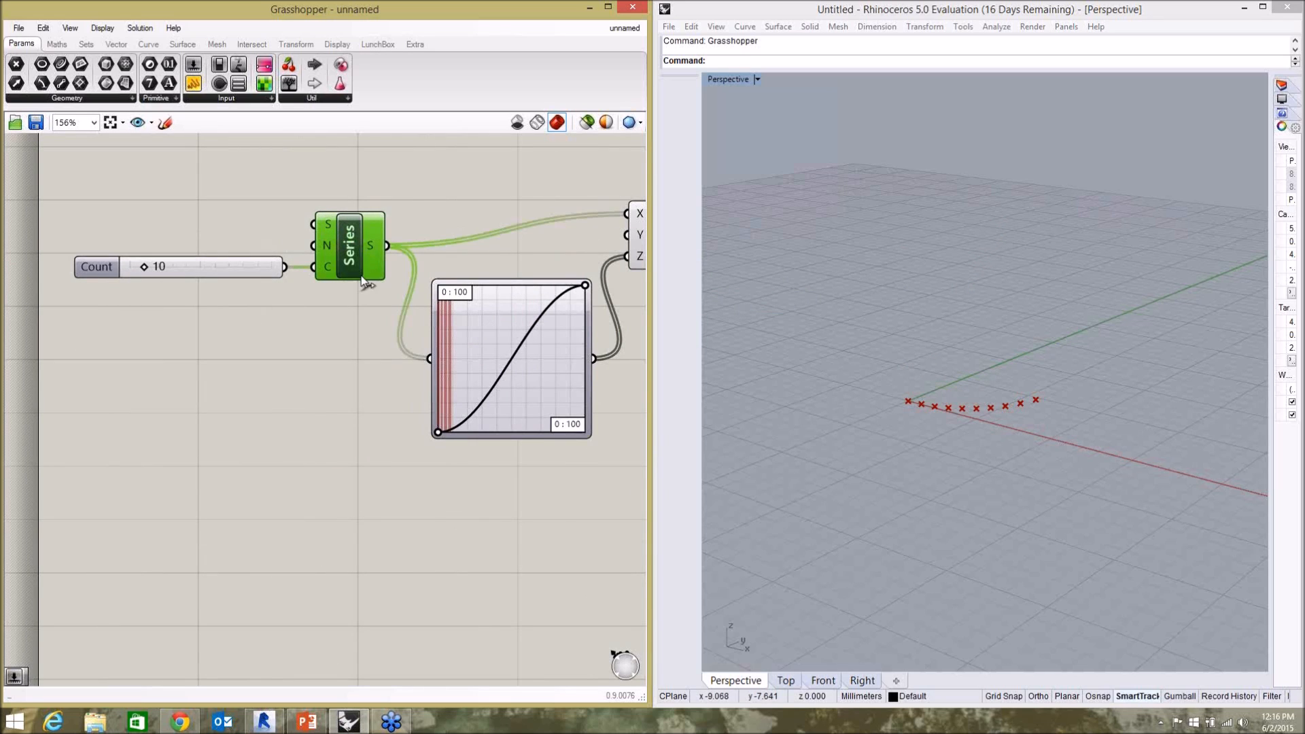
scroll(331, 238, up, 1)
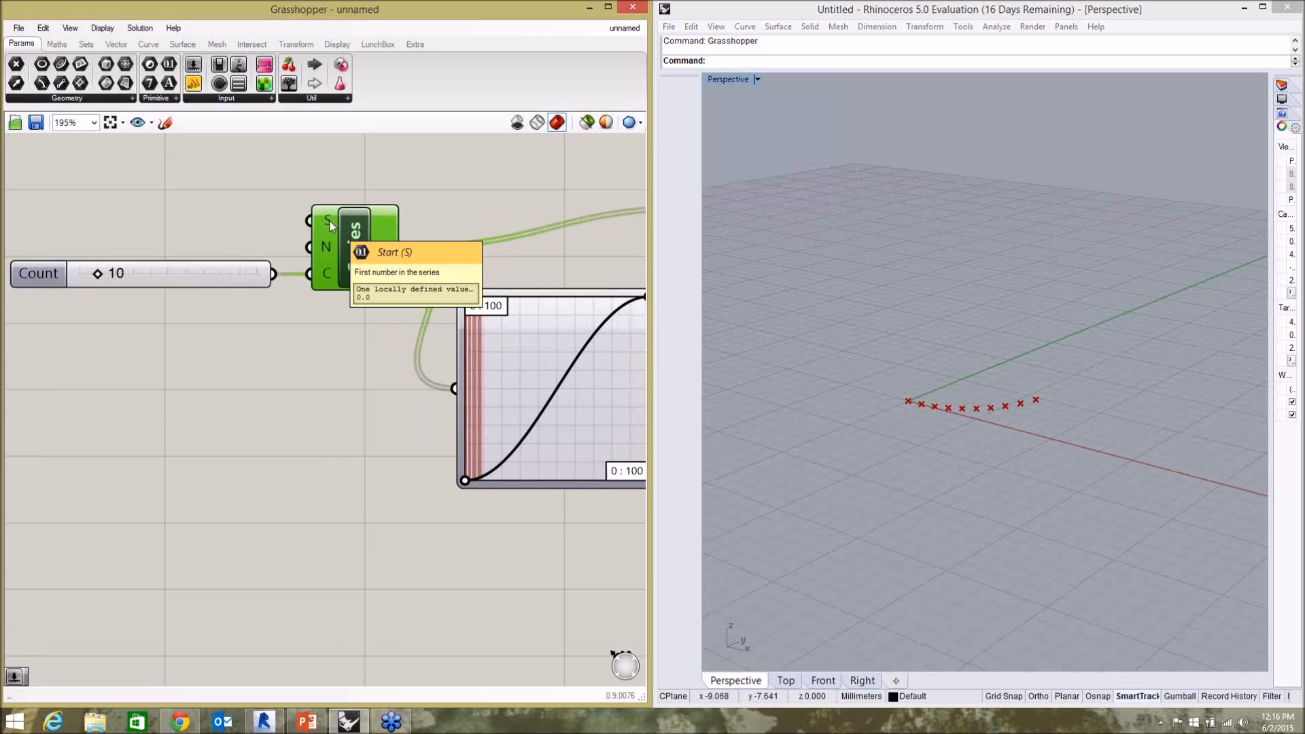
mouse_move(329, 246)
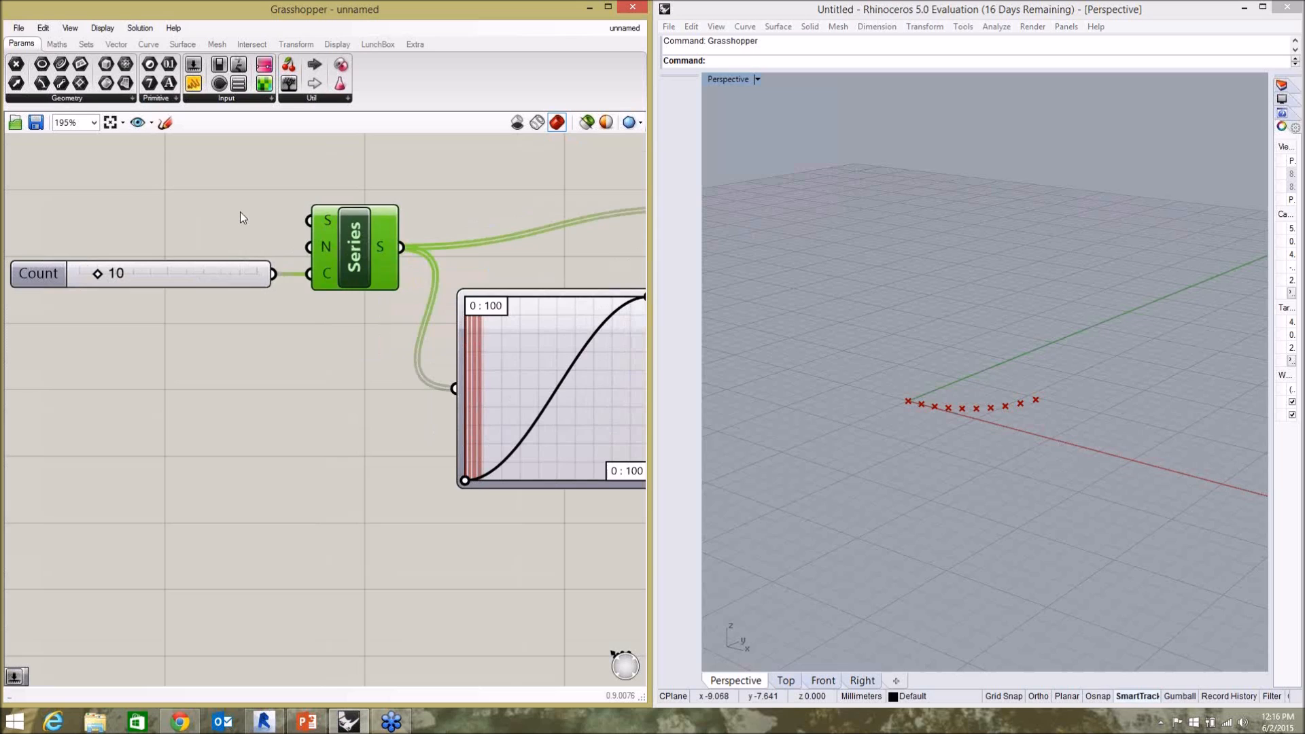
Duplicate the Count slider, place the copy above it with value 10, and wire it into the Series N input.
click(266, 214)
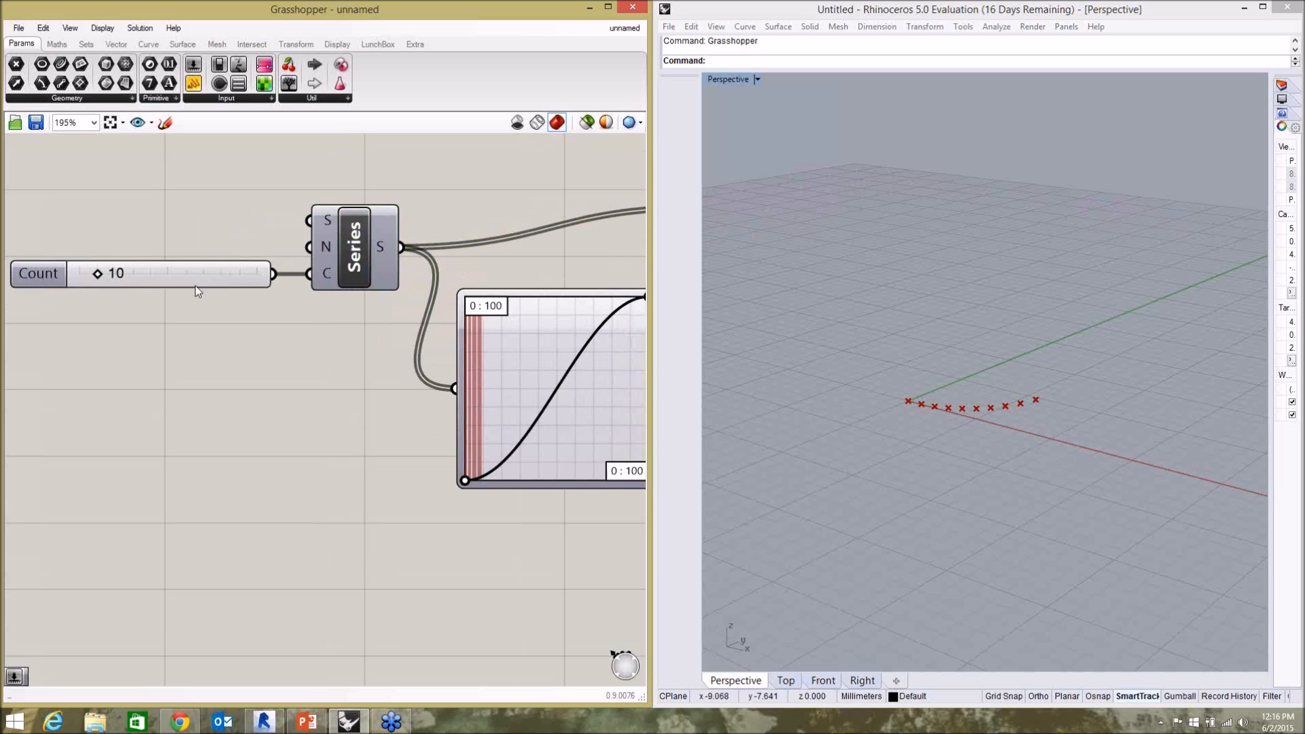
click(196, 278)
key(ctrl+v)
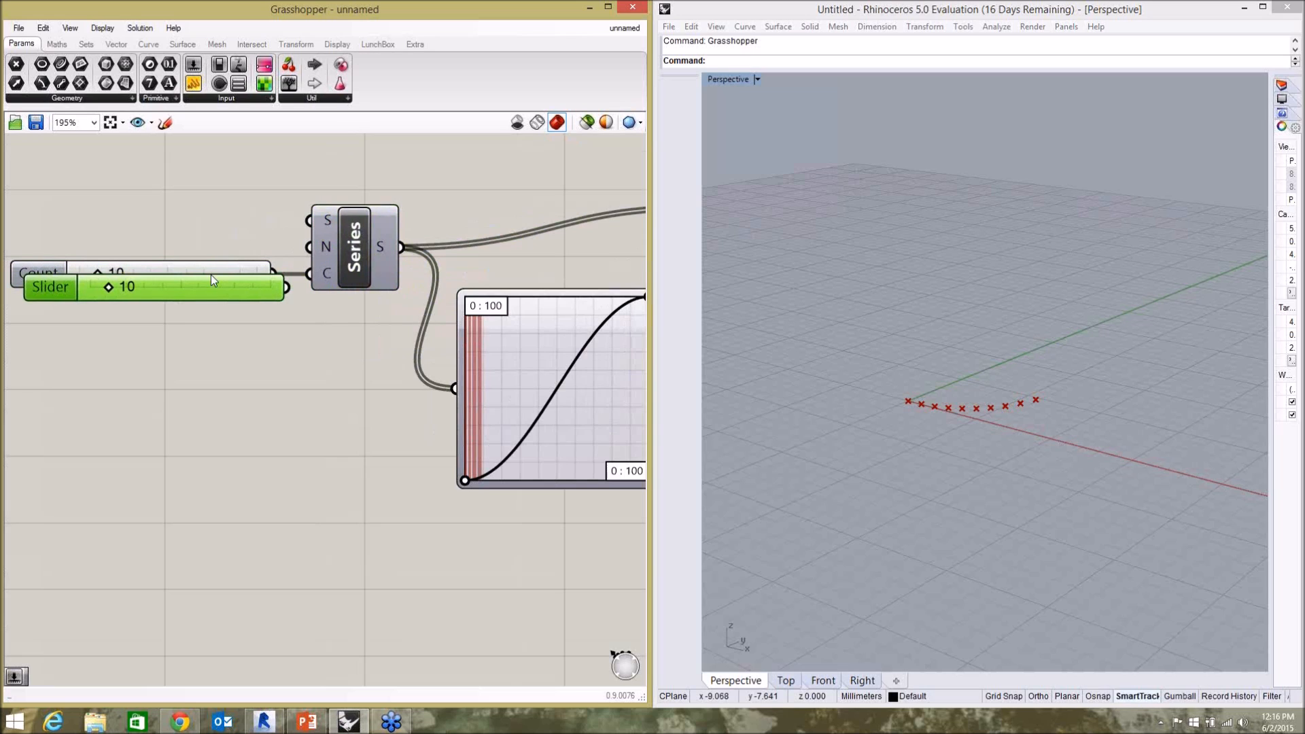
drag(191, 288, 177, 247)
drag(274, 244, 309, 250)
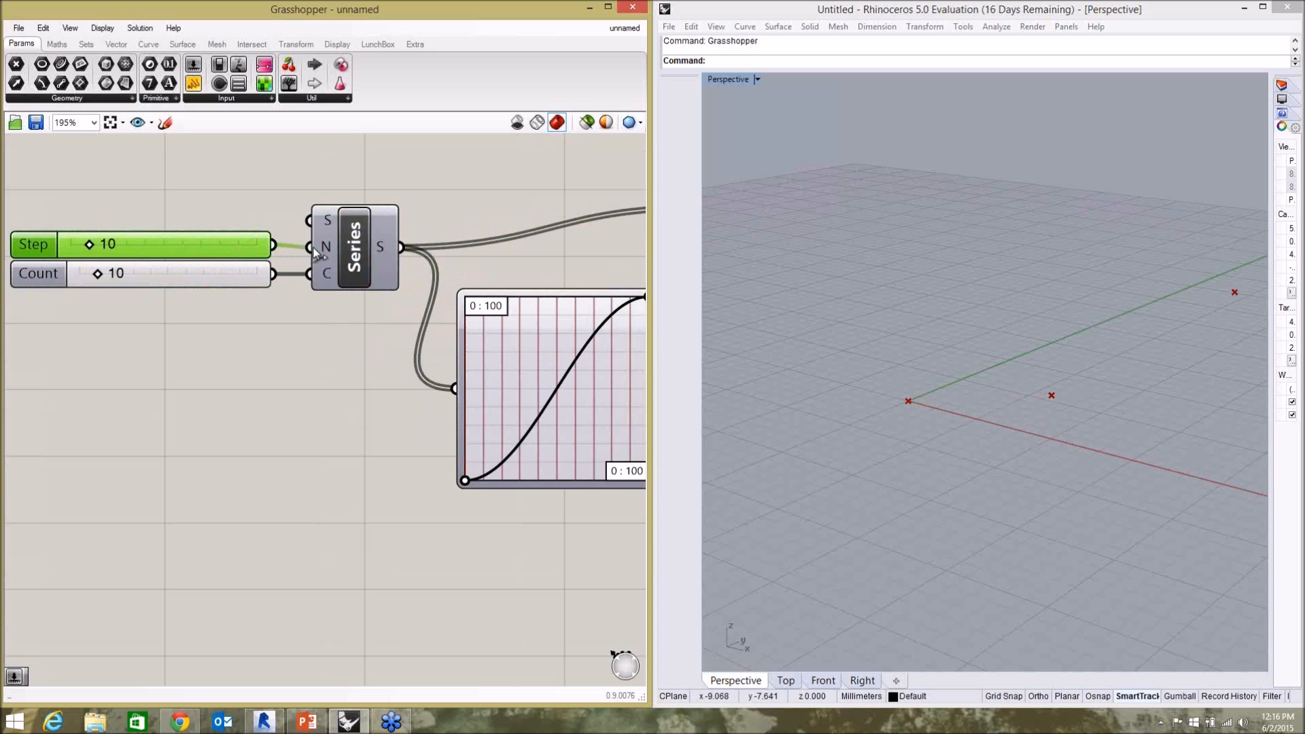
click(234, 358)
Examine the point row in the perspective viewport alongside the Graph Mapper curve and the Step and Count sliders.
click(907, 383)
scroll(836, 358, down, 5)
scroll(834, 373, down, 10)
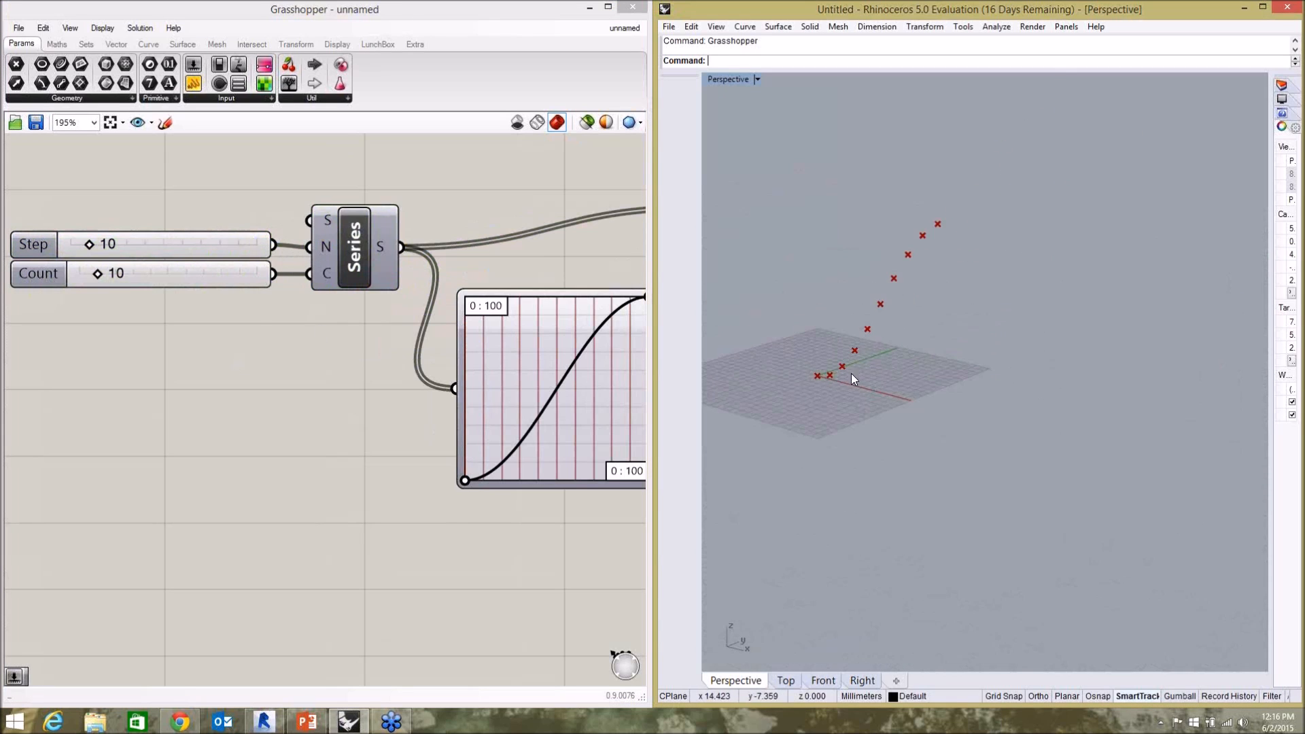
scroll(924, 291, up, 5)
click(403, 439)
scroll(111, 329, down, 2)
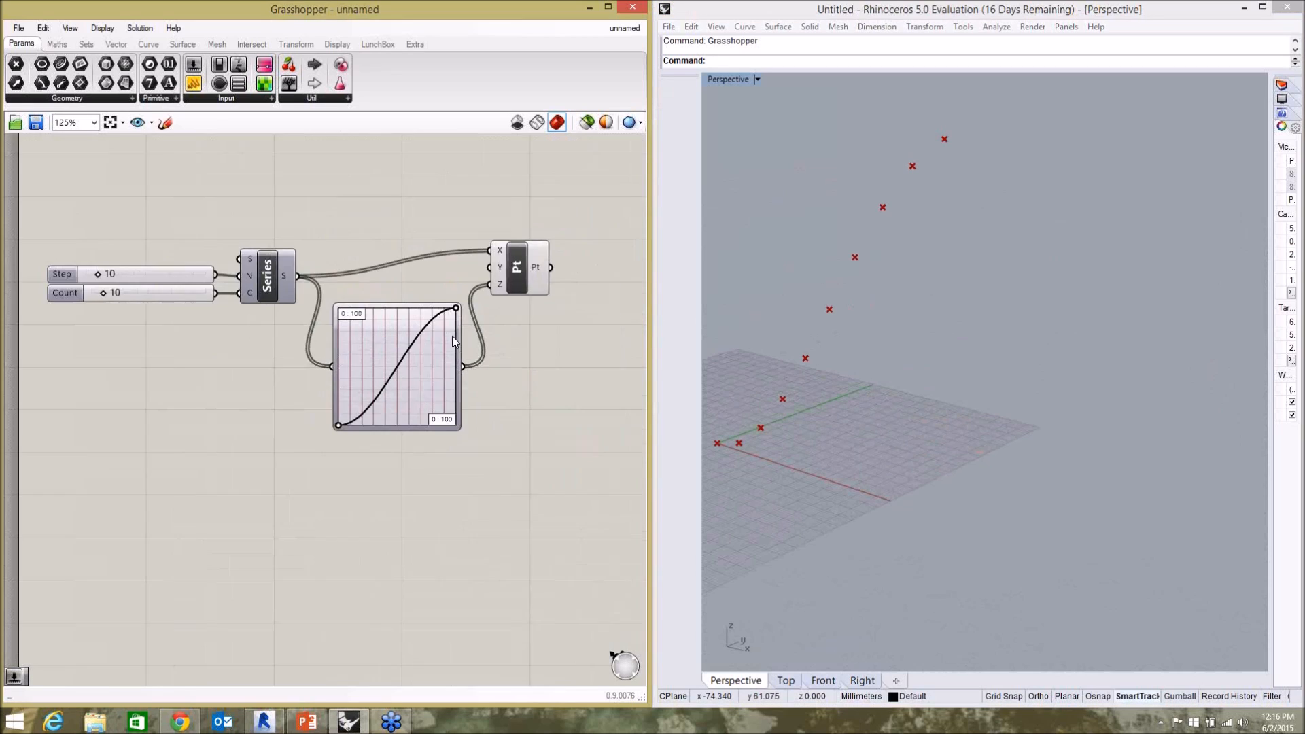
scroll(451, 336, up, 2)
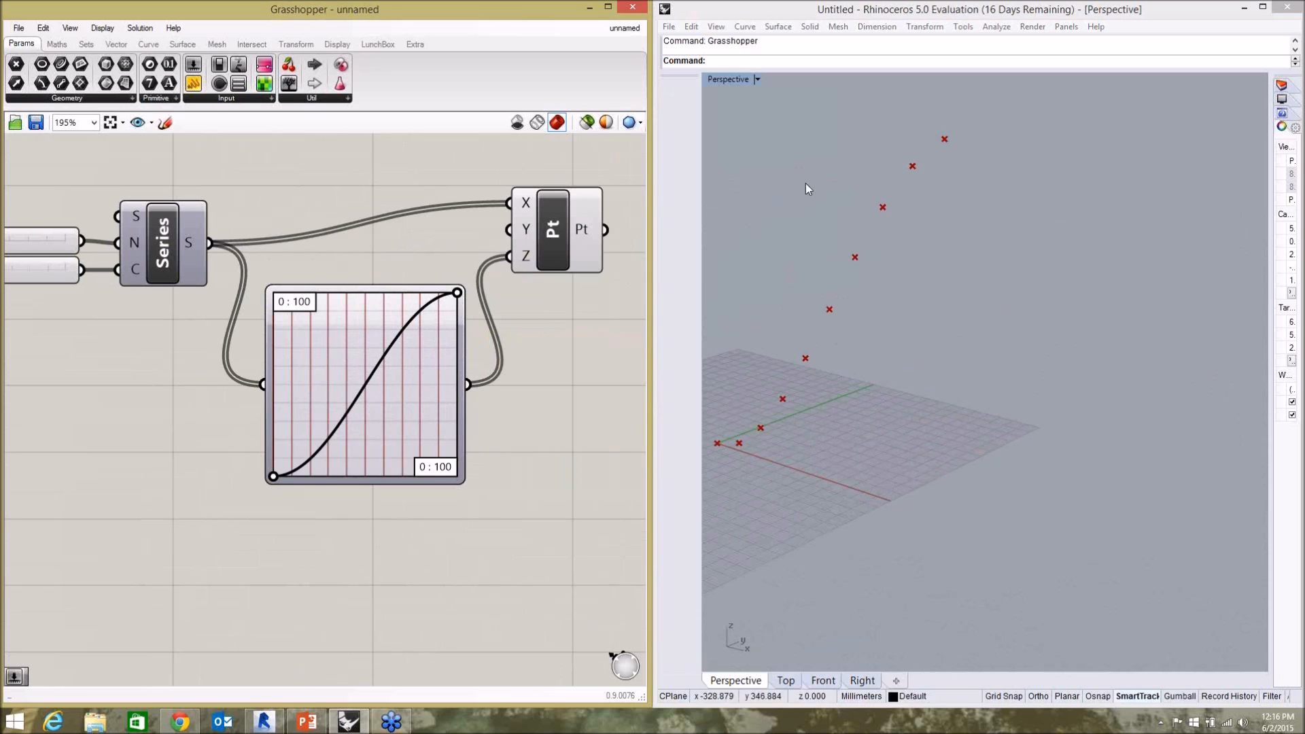
scroll(584, 343, down, 2)
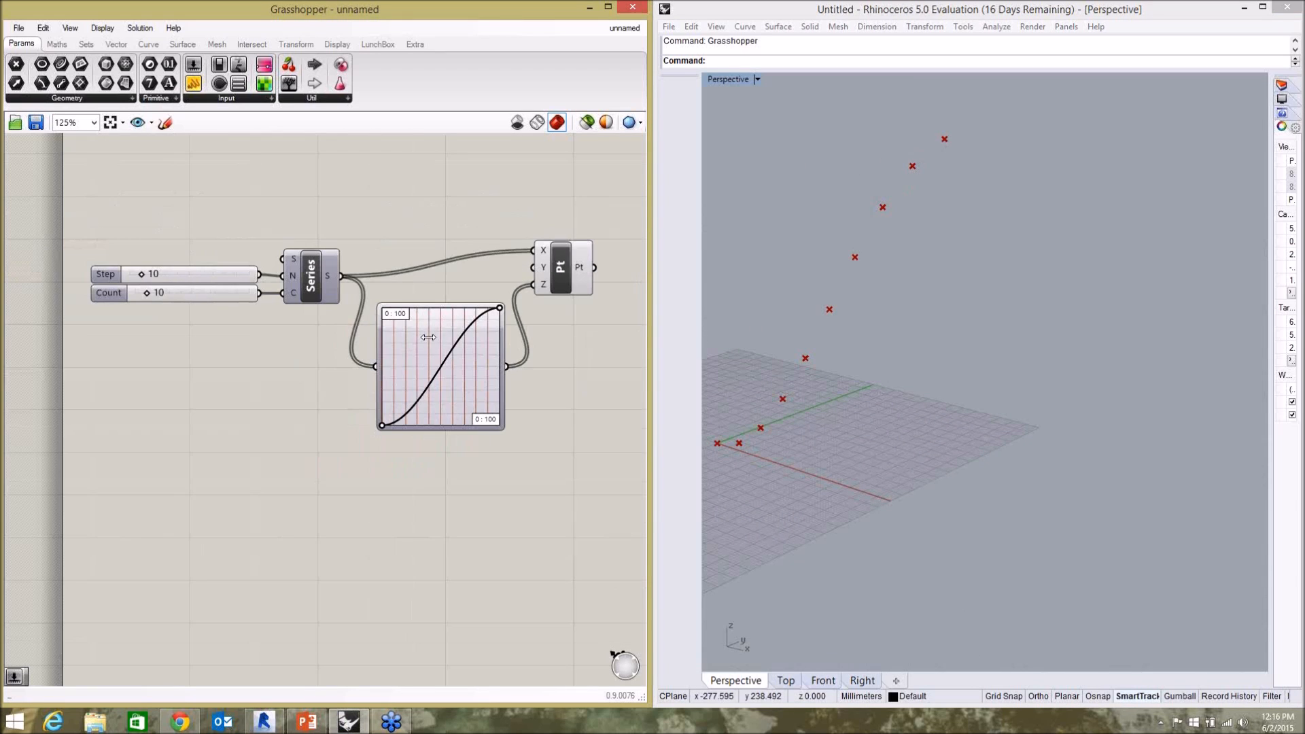
scroll(184, 321, up, 1)
scroll(199, 284, down, 2)
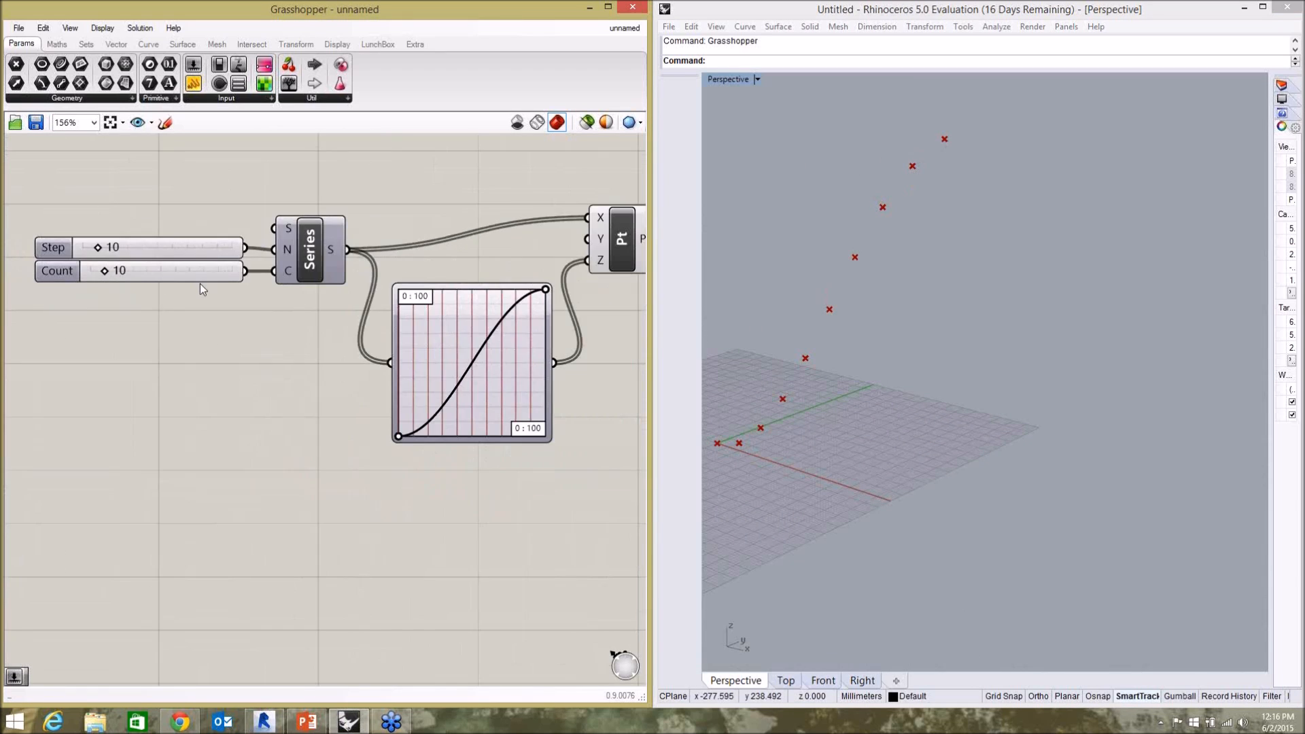
scroll(260, 292, up, 2)
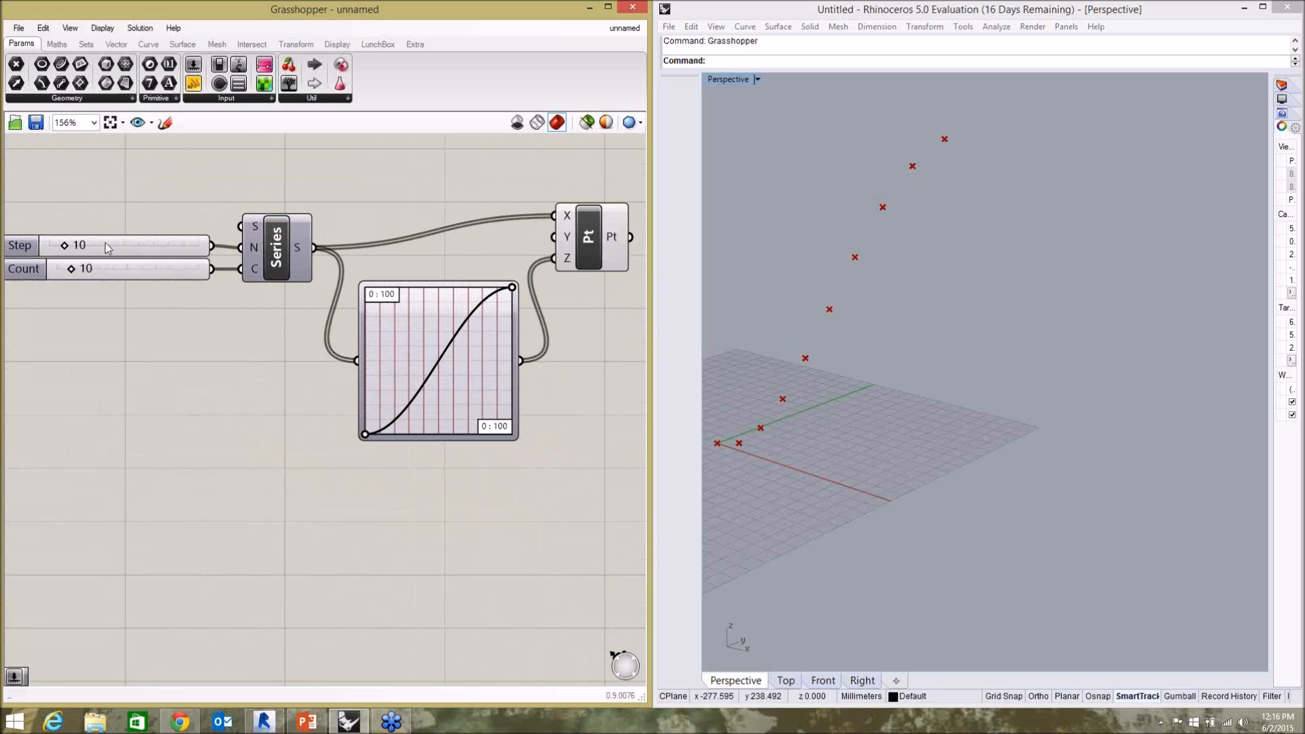
click(906, 412)
scroll(909, 409, down, 2)
scroll(793, 429, up, 3)
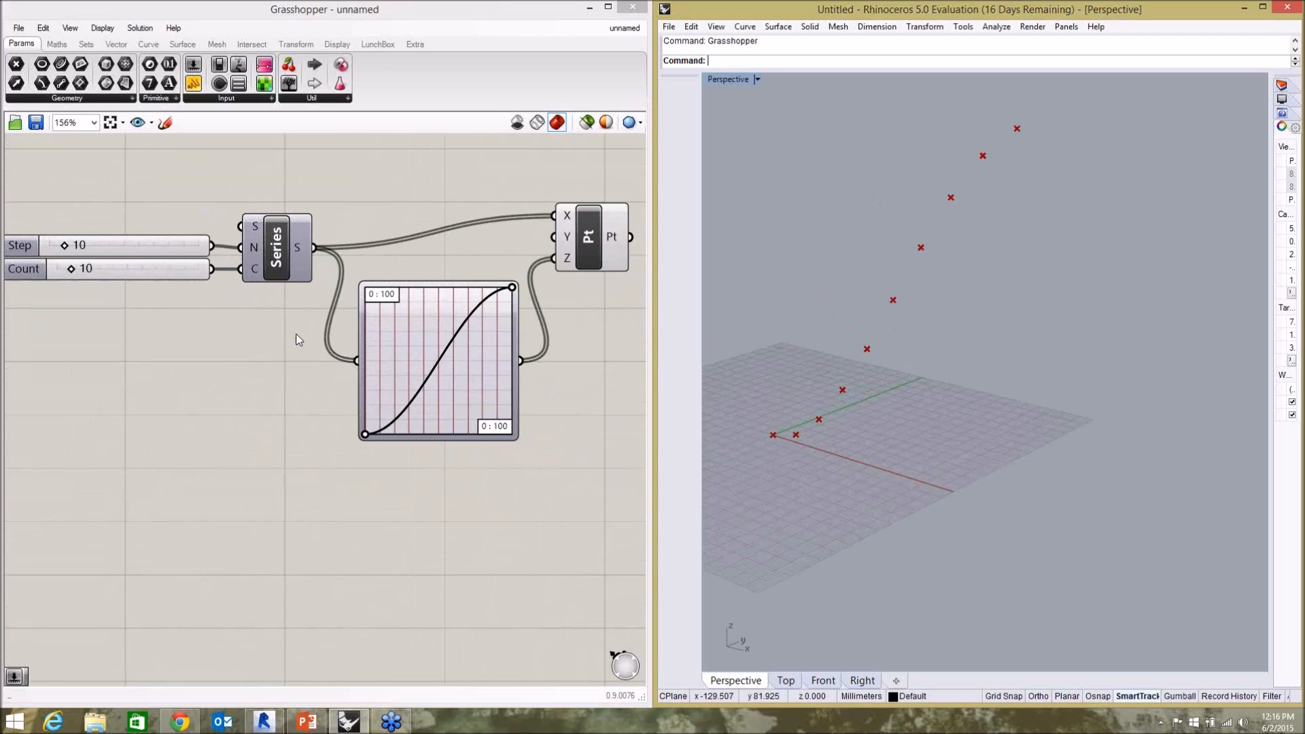
drag(72, 270, 72, 272)
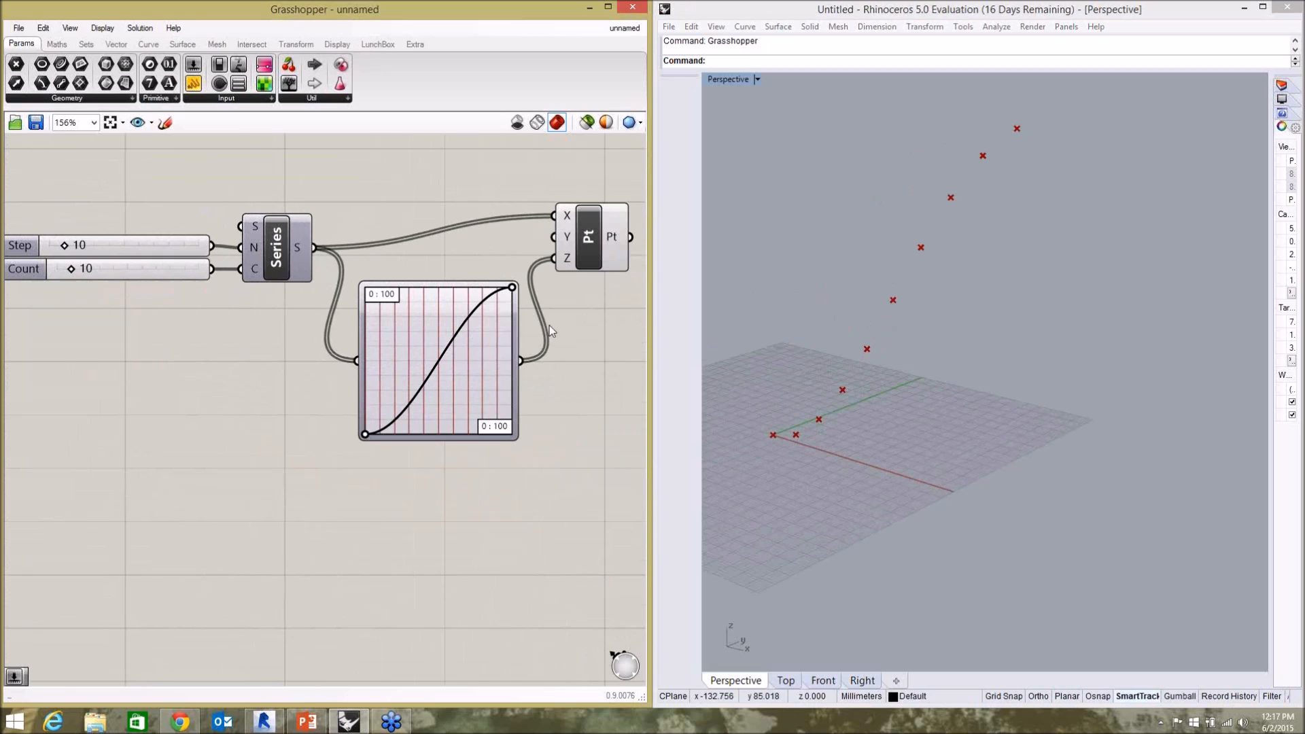
Pull the Graph Mapper curve's end handle inward and down so the curve peaks before the graph's far edge.
click(898, 383)
scroll(777, 331, down, 6)
scroll(817, 315, up, 4)
drag(515, 287, 456, 341)
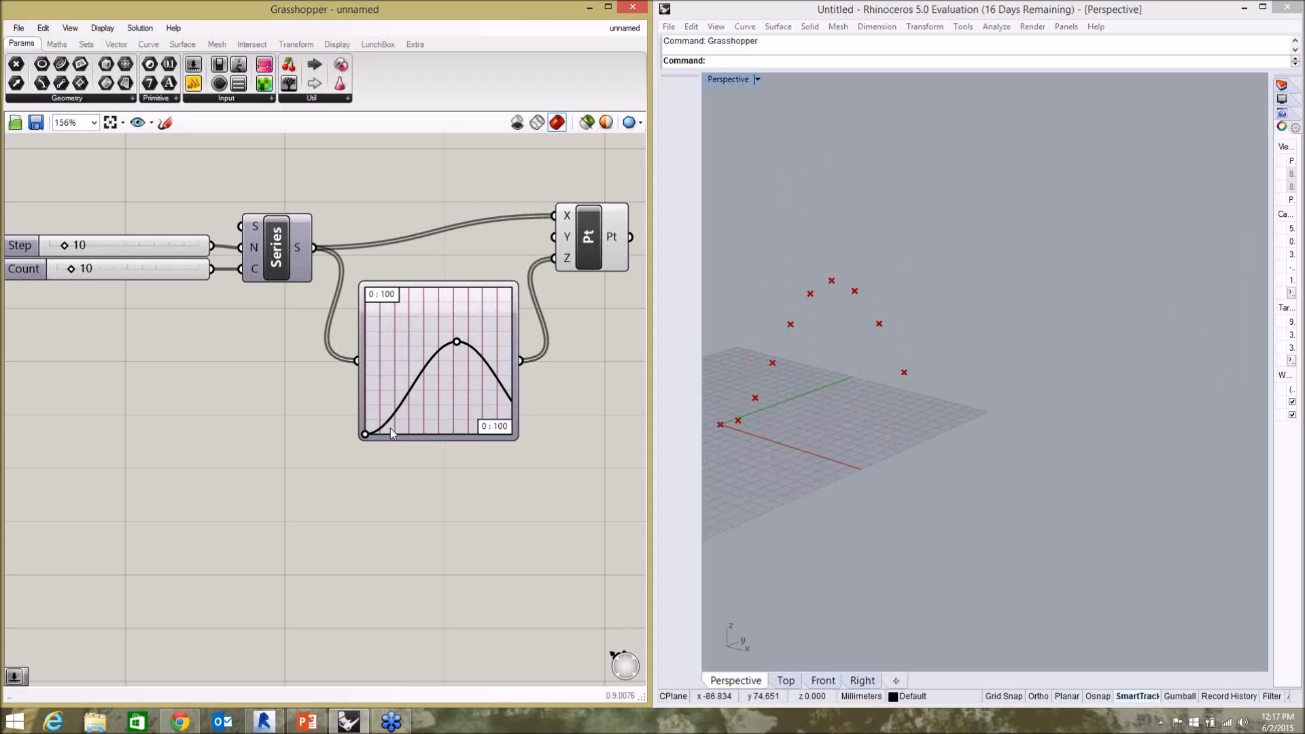
scroll(391, 309, down, 3)
scroll(454, 372, up, 2)
Move the Construct Point component closer to the Graph Mapper.
click(504, 256)
drag(503, 256, 500, 276)
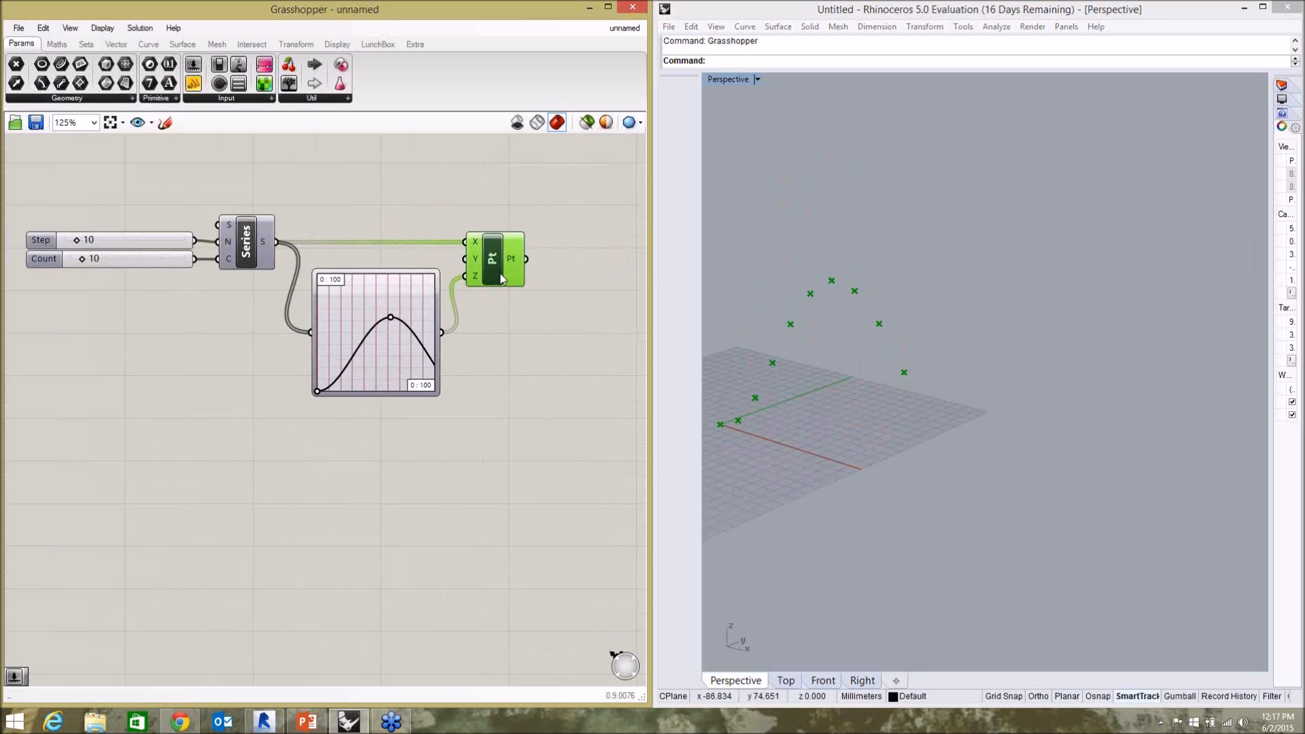
click(507, 346)
scroll(351, 360, down, 2)
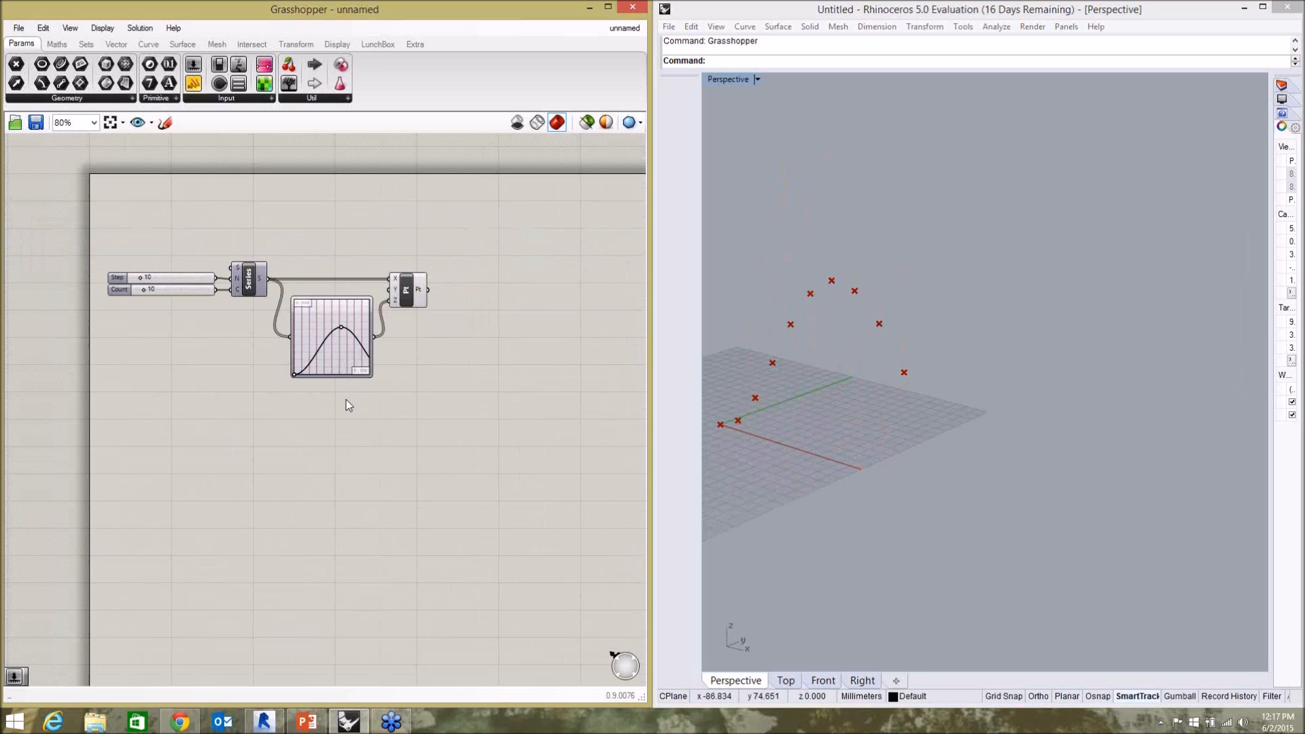
scroll(347, 404, up, 2)
scroll(400, 404, down, 1)
Duplicate the Graph Mapper and Construct Point pair and place the copy directly above the original.
drag(268, 205, 477, 423)
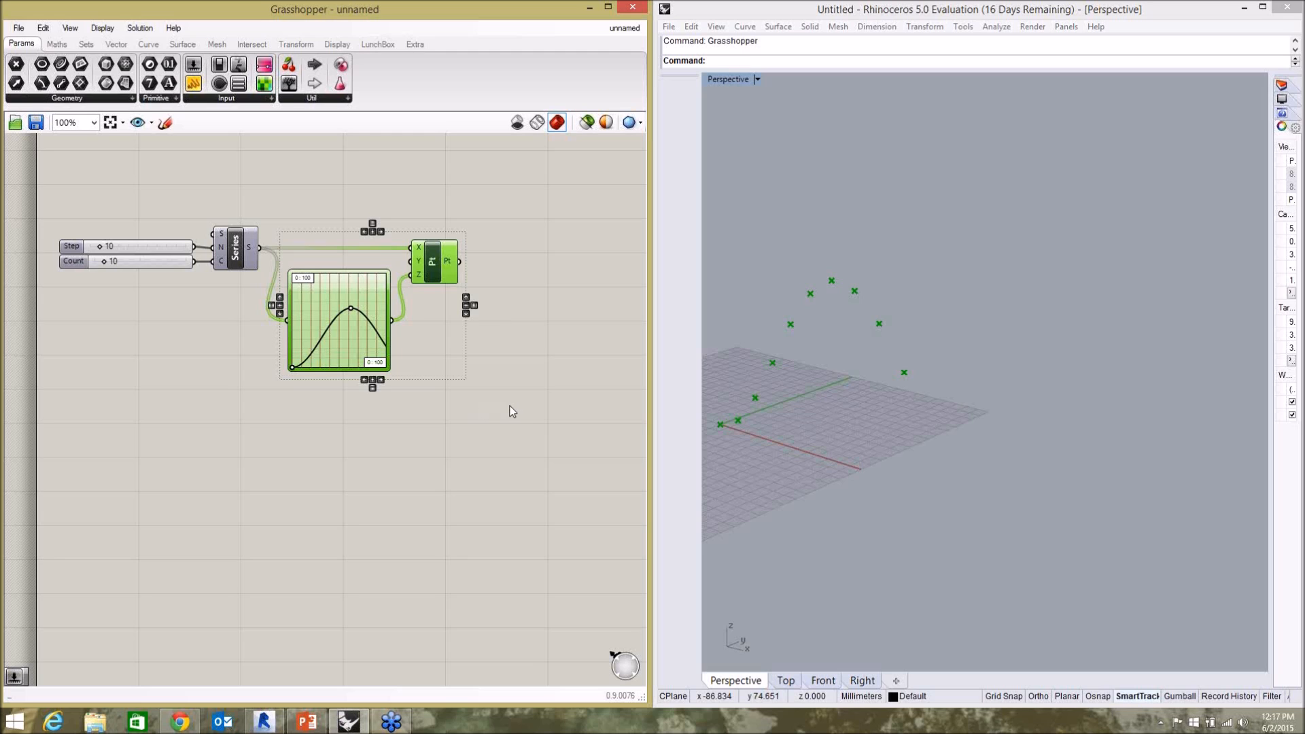
key(ctrl+c)
key(ctrl+v)
drag(347, 352, 360, 196)
click(464, 369)
scroll(465, 368, down, 2)
scroll(467, 311, up, 2)
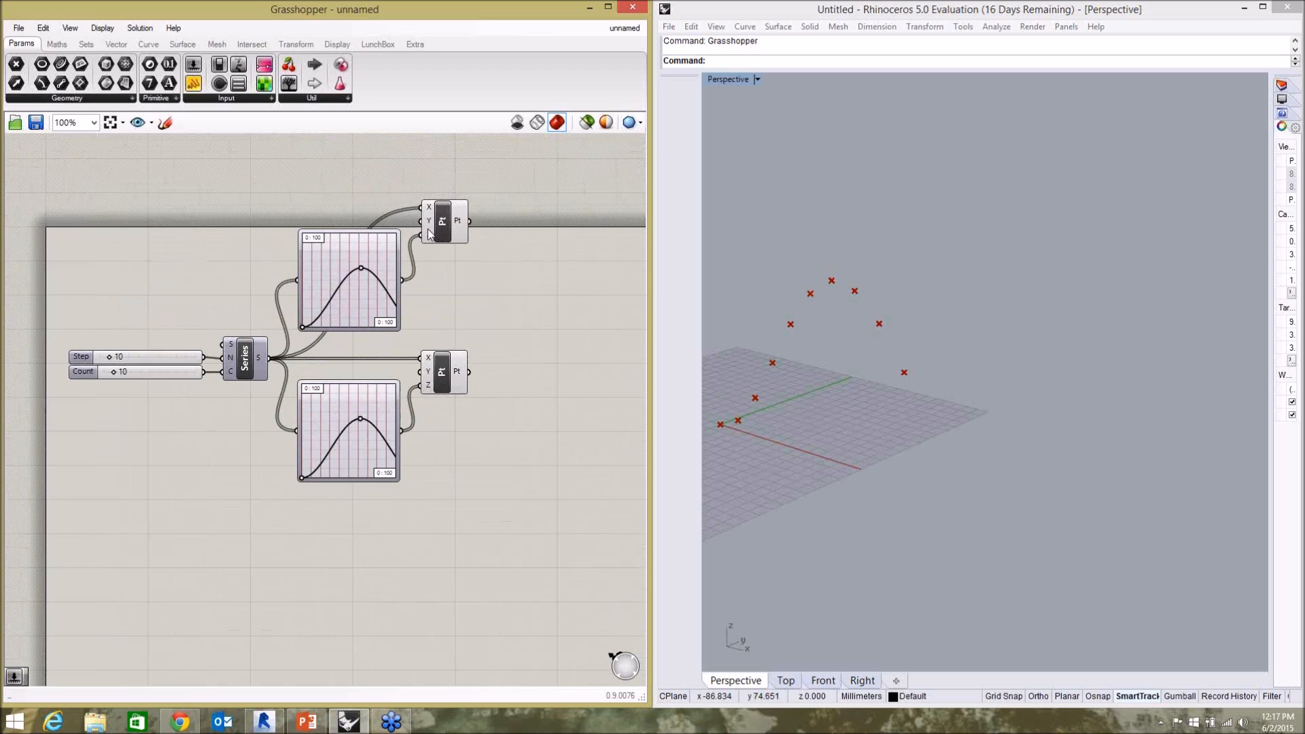
scroll(430, 221, up, 3)
scroll(430, 220, down, 3)
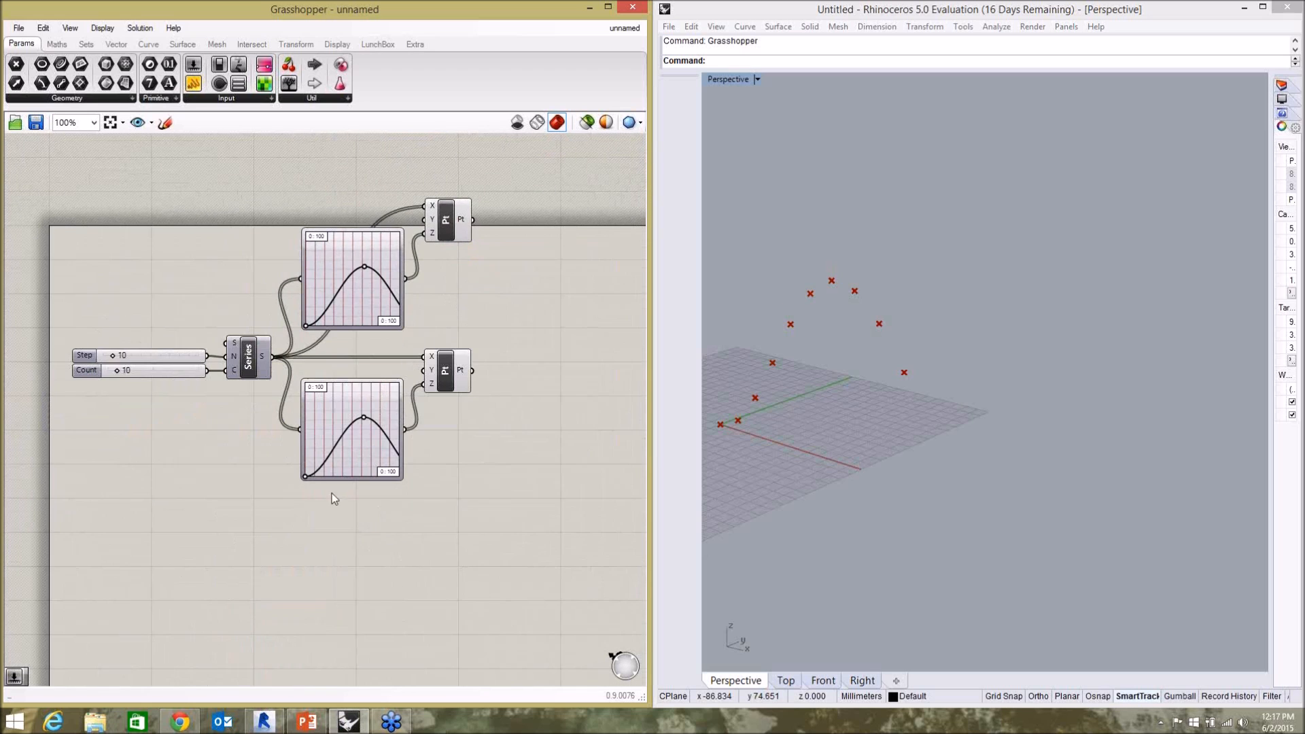
Raise the start handle of the lower Graph Mapper's curve.
scroll(302, 477, up, 3)
drag(308, 474, 360, 439)
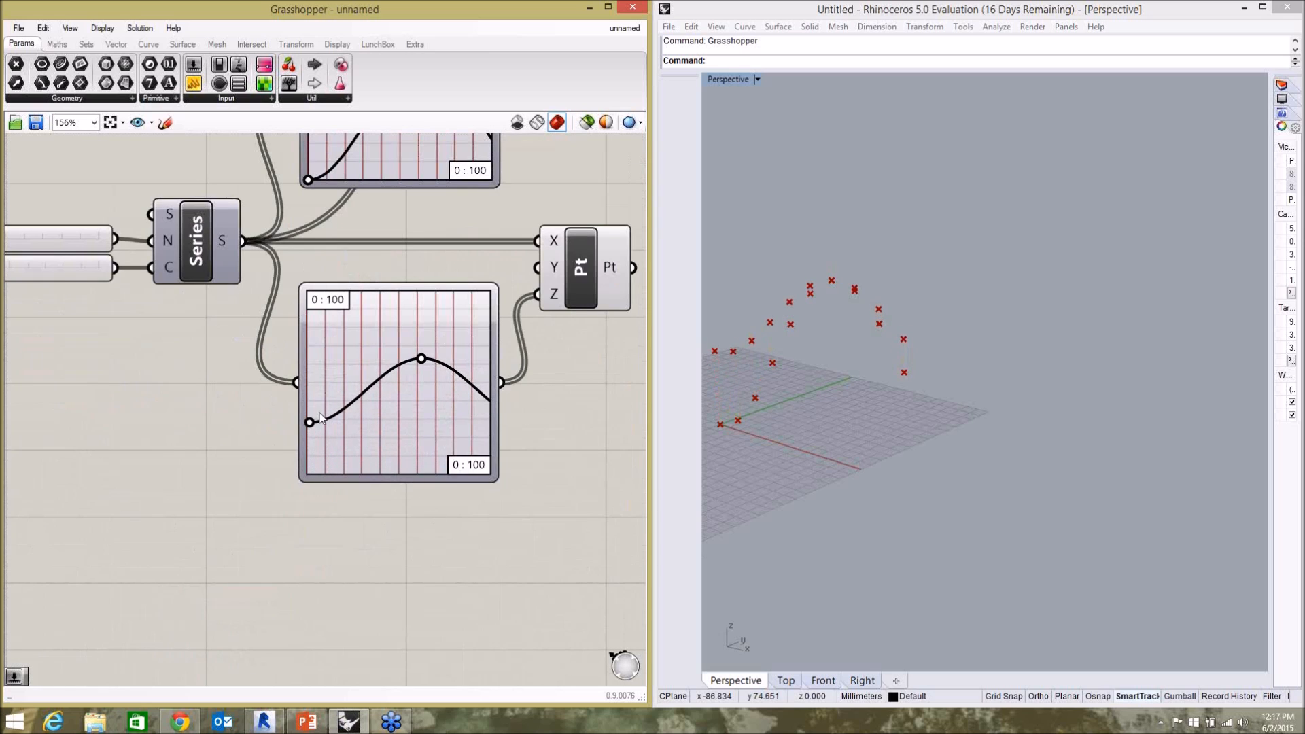
scroll(321, 414, down, 4)
scroll(363, 375, up, 3)
scroll(324, 340, down, 1)
Duplicate the lower Graph Mapper and Construct Point pair and place the copy below it as a third pair.
drag(246, 306, 526, 504)
key(ctrl+c)
key(ctrl+v)
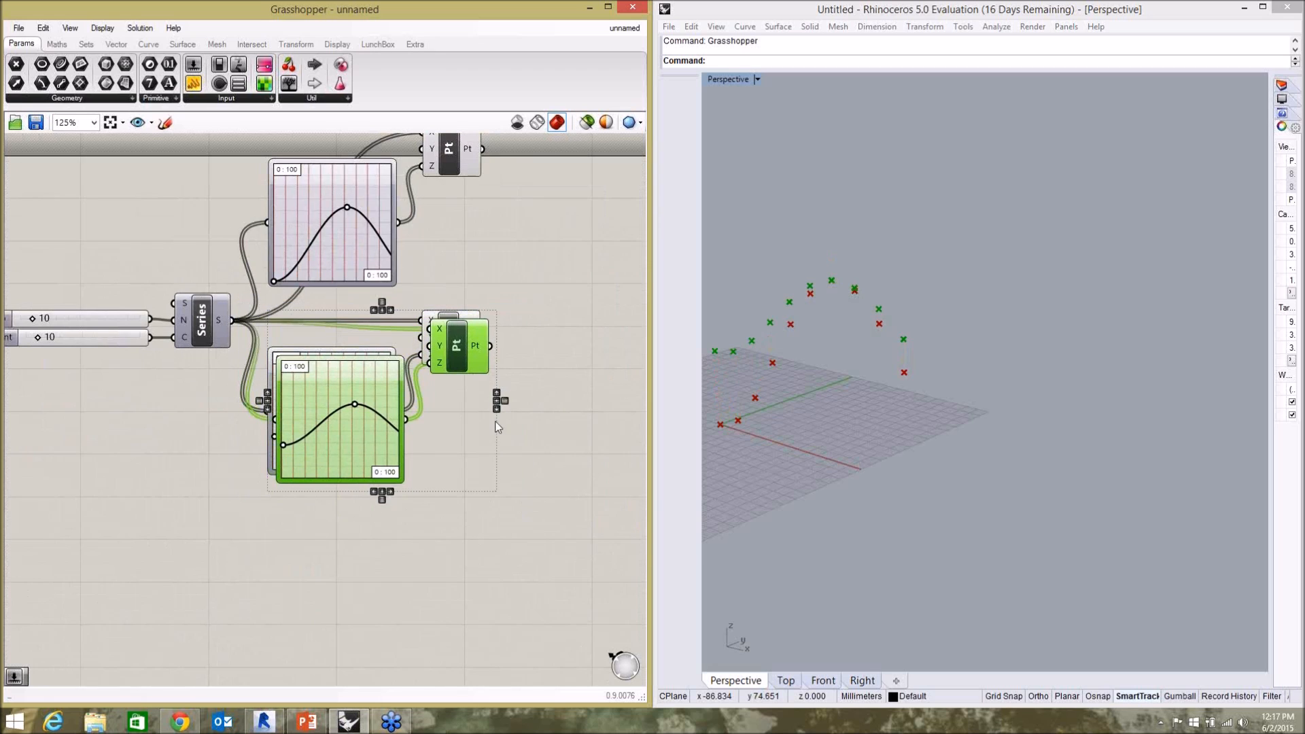
drag(461, 367, 460, 537)
click(534, 379)
Flatten the third Graph Mapper's curve by moving its start handle to the base and its peak handle close to it.
scroll(519, 286, down, 3)
scroll(360, 442, up, 5)
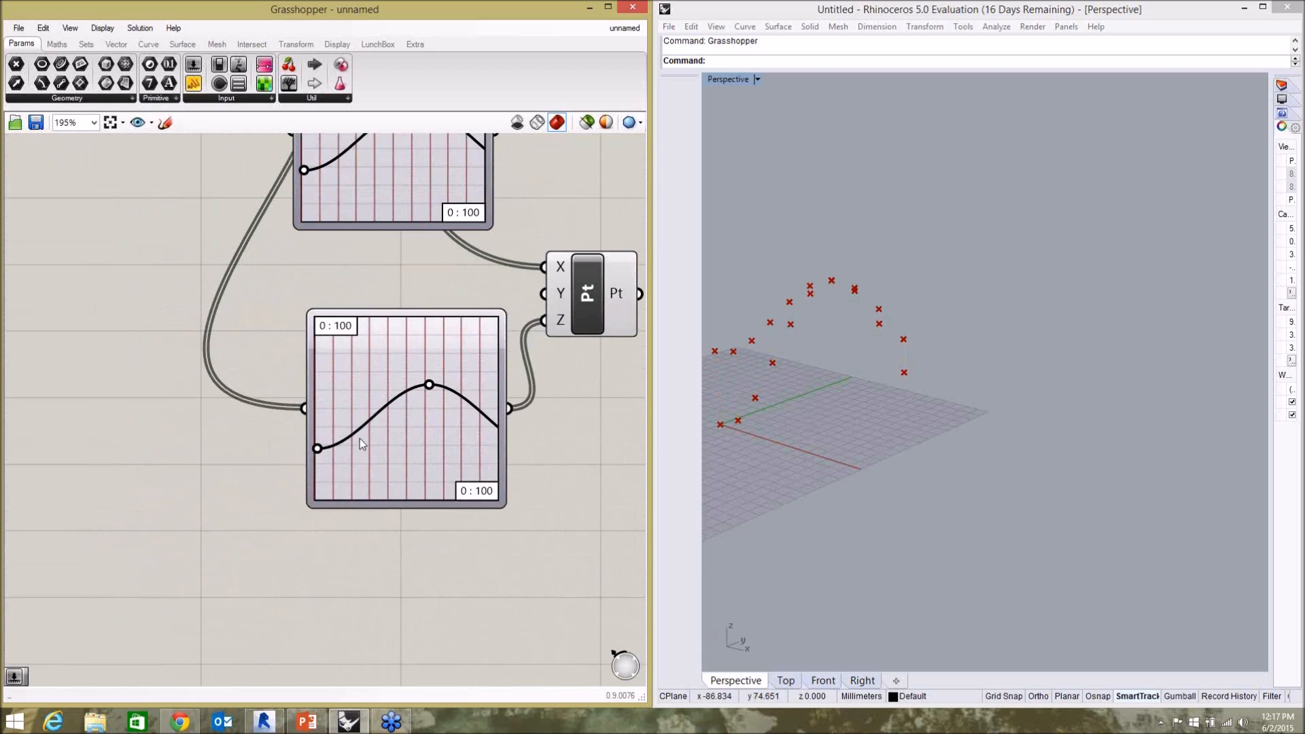
drag(317, 448, 315, 503)
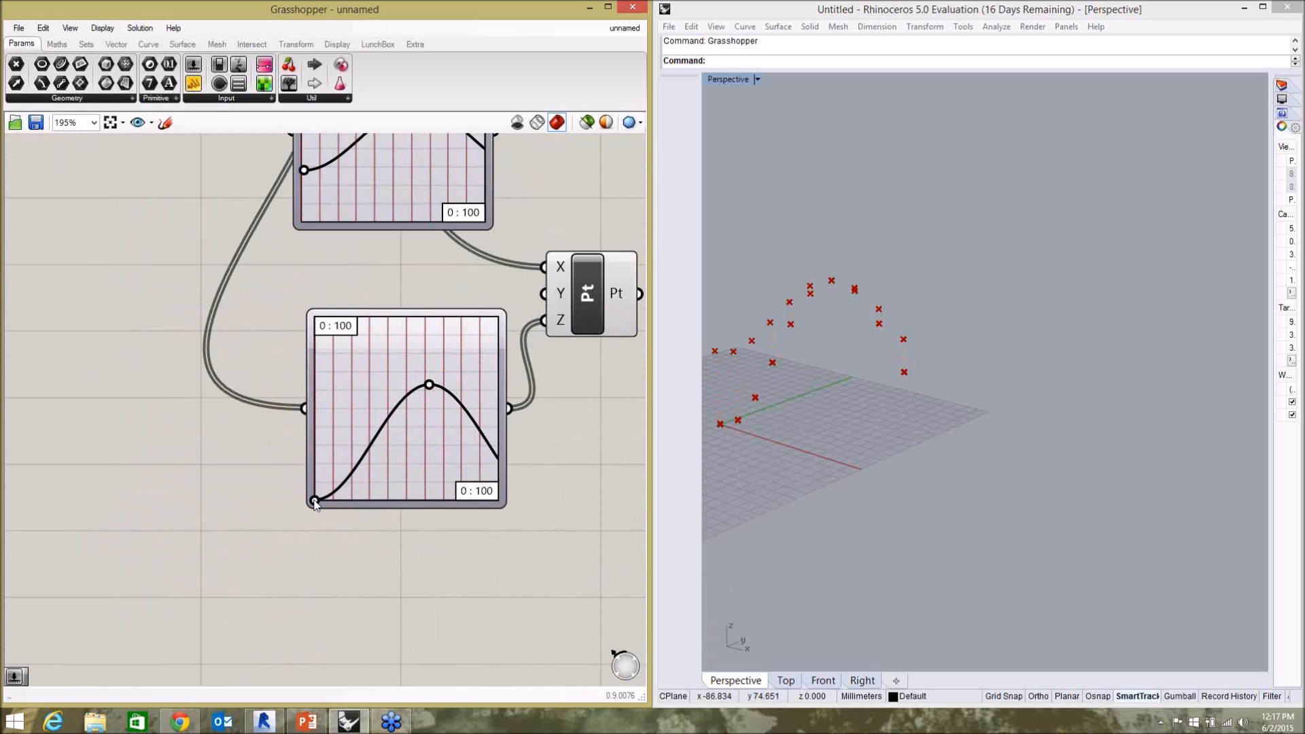
drag(429, 393, 430, 484)
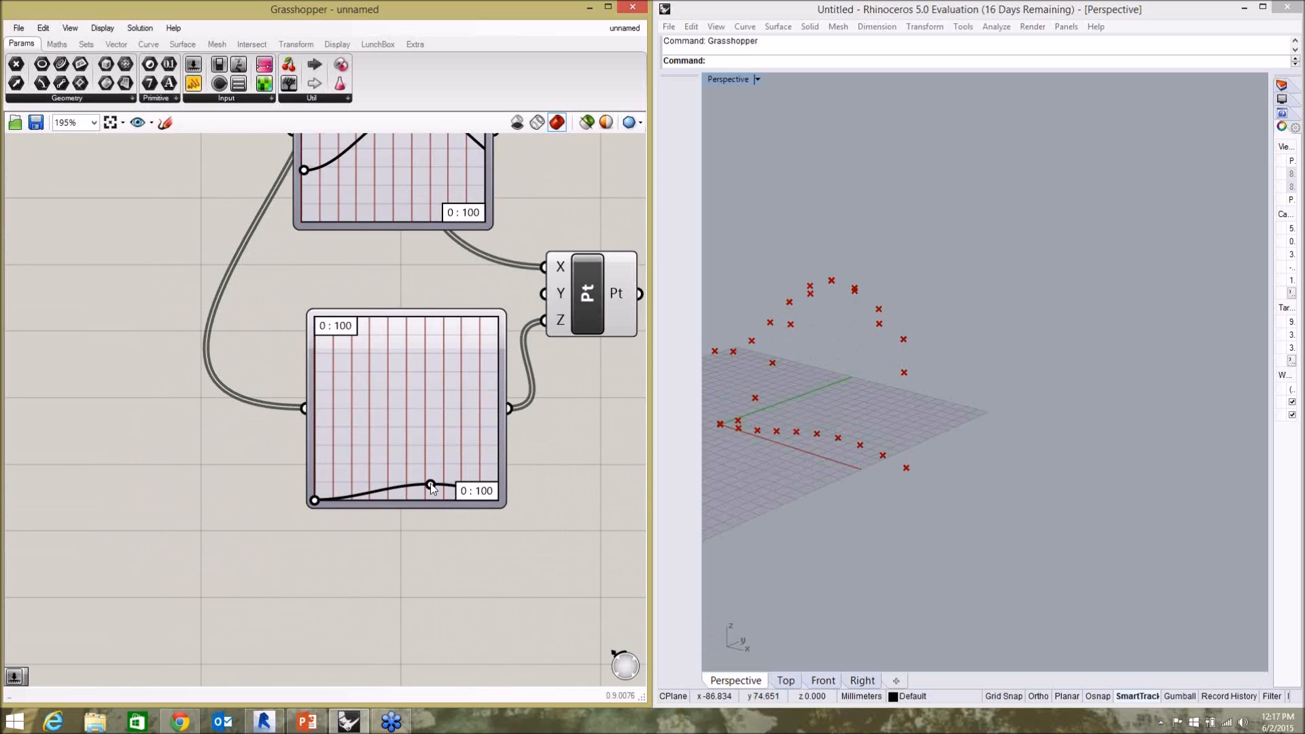
Raise the top Graph Mapper's curve and shift the middle one's peak handle toward the start to form a wave.
scroll(394, 245, down, 4)
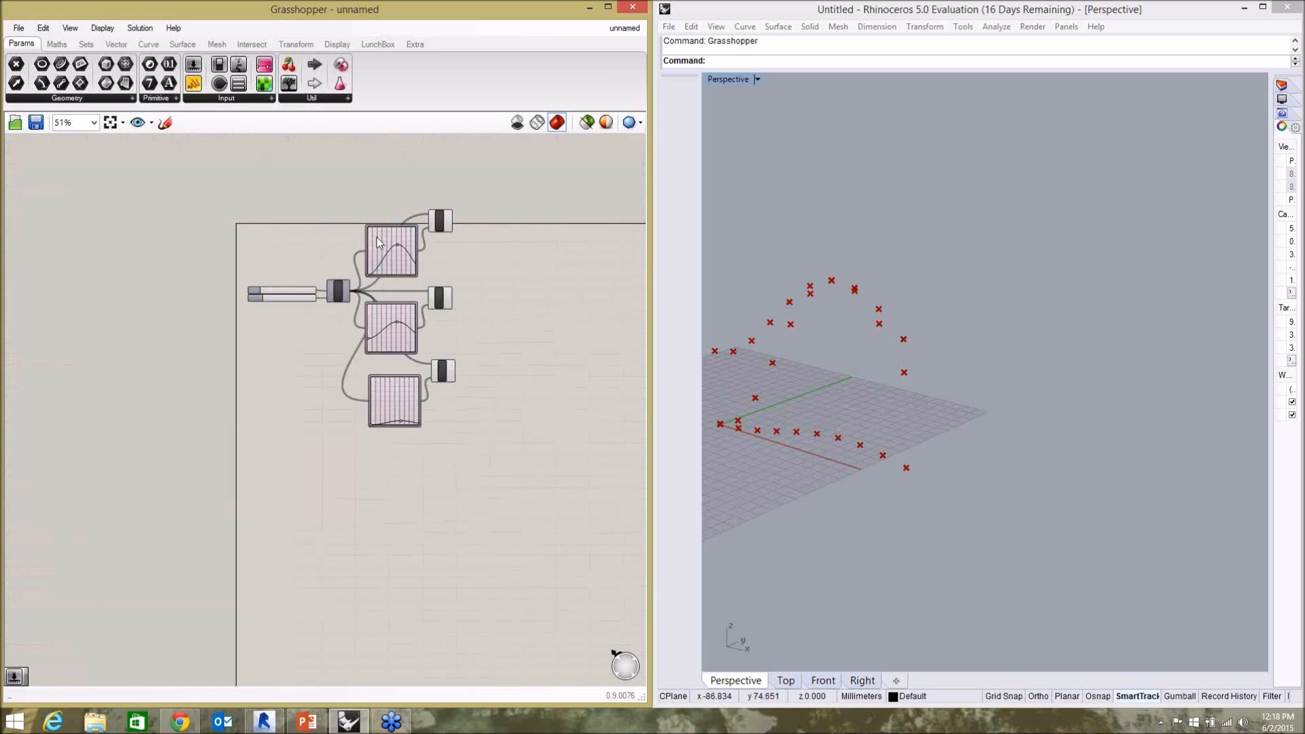
scroll(374, 242, up, 3)
drag(357, 325, 439, 230)
click(833, 365)
scroll(858, 354, down, 3)
scroll(858, 353, up, 3)
drag(428, 442, 395, 449)
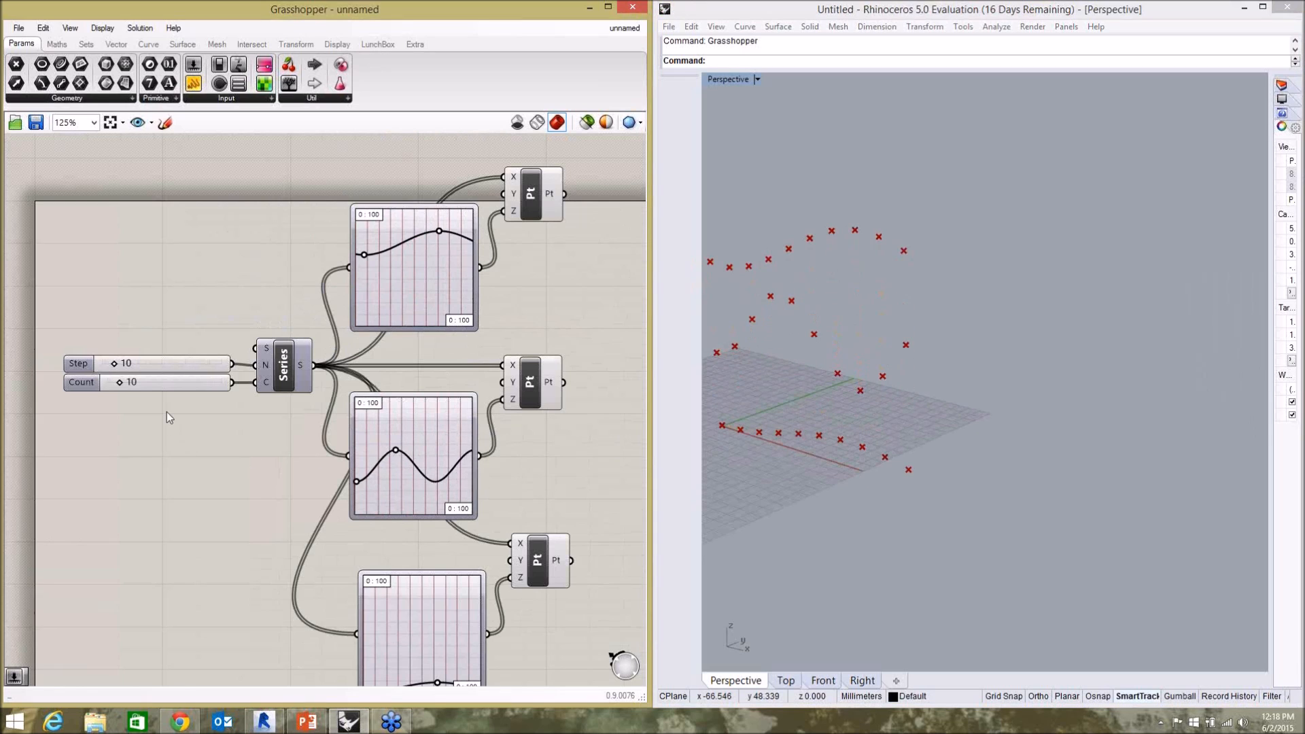
Try a Count of 14 on the Series slider and set it back to 10.
click(284, 370)
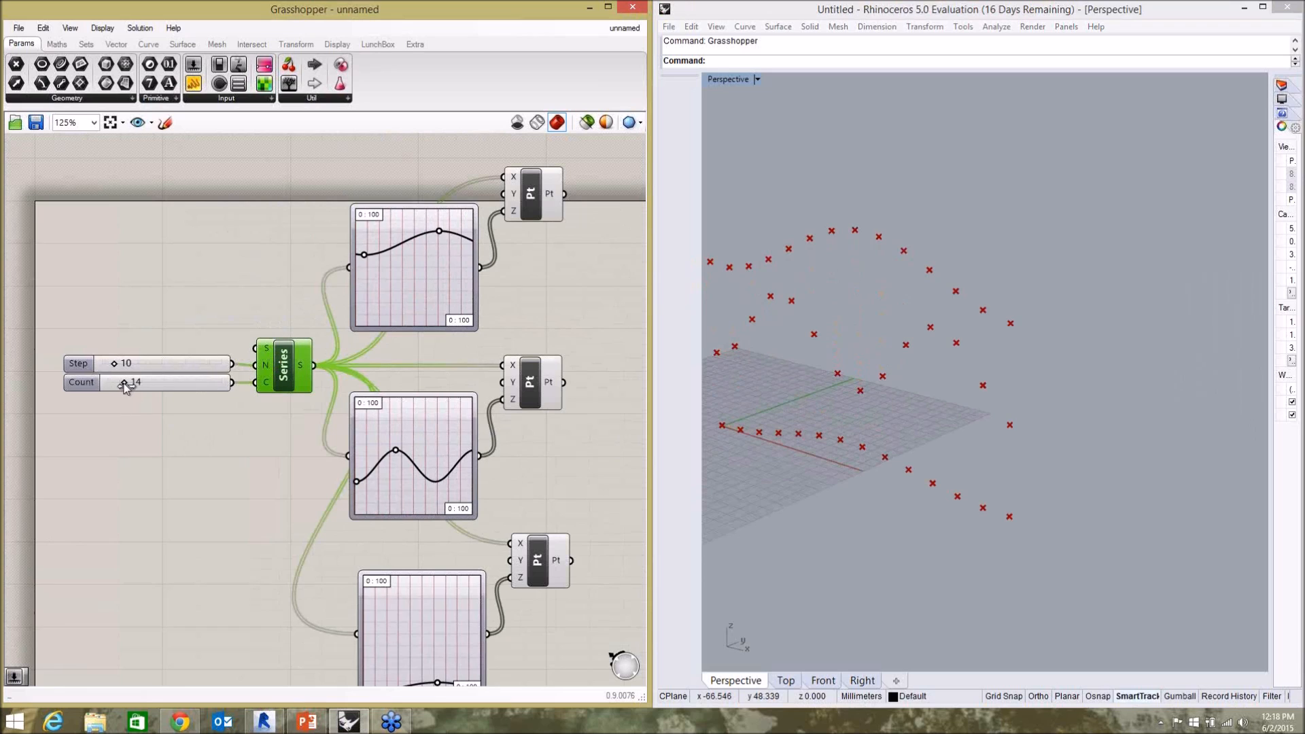
drag(120, 386, 121, 386)
click(147, 381)
double_click(147, 381)
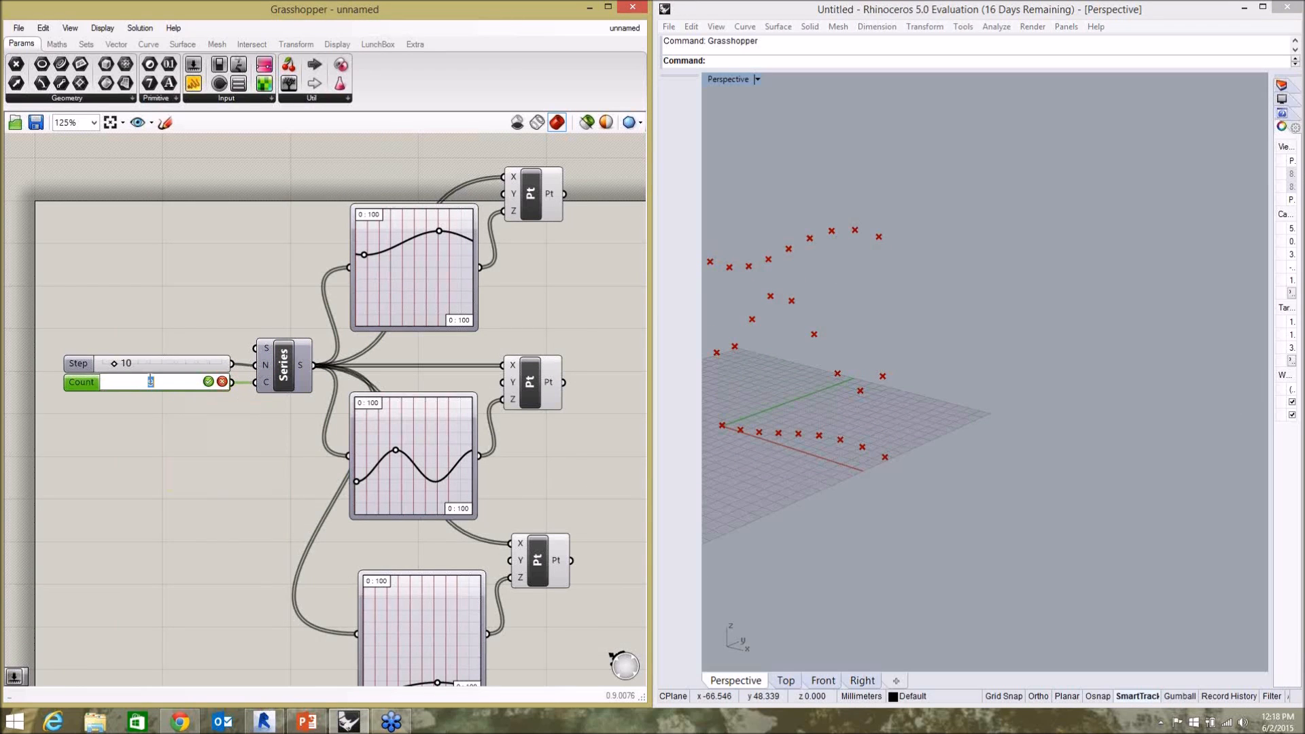
text(10)
click(208, 382)
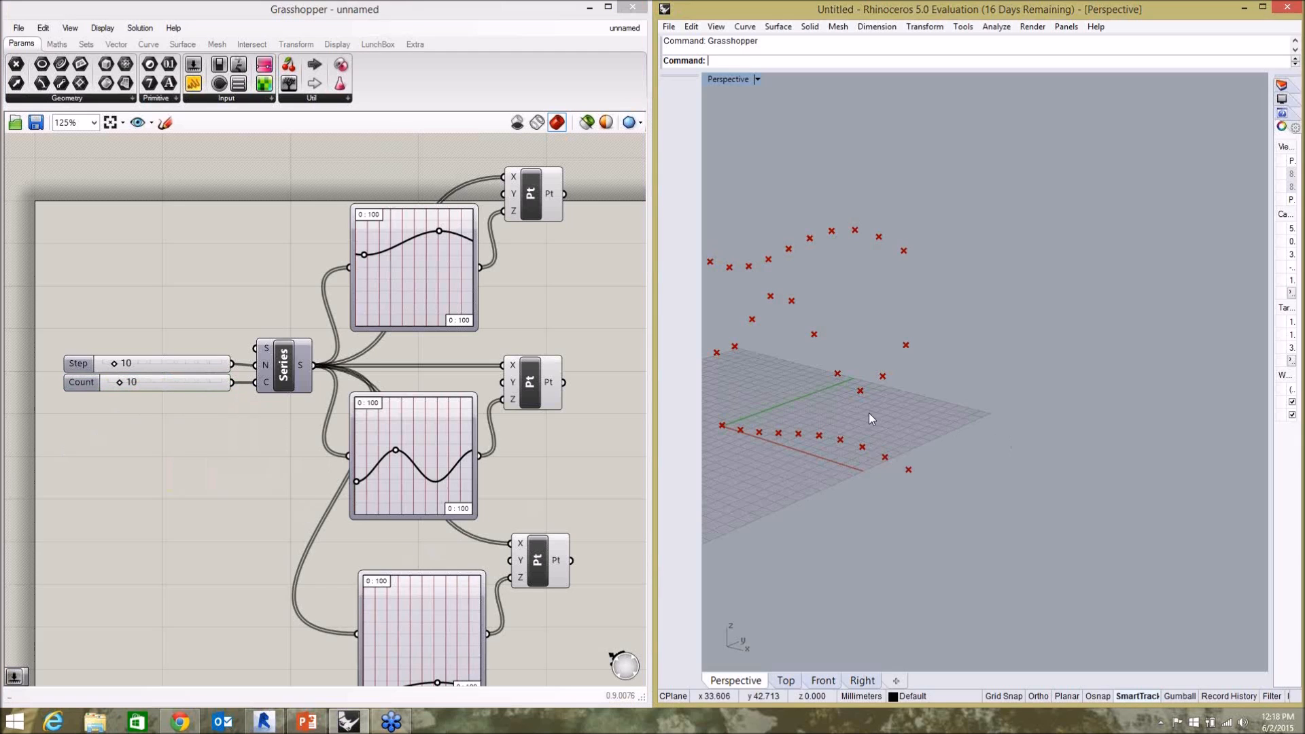
Examine the three point rows in the perspective view, highlighting those of the top and bottom Construct Point components.
scroll(360, 307, down, 2)
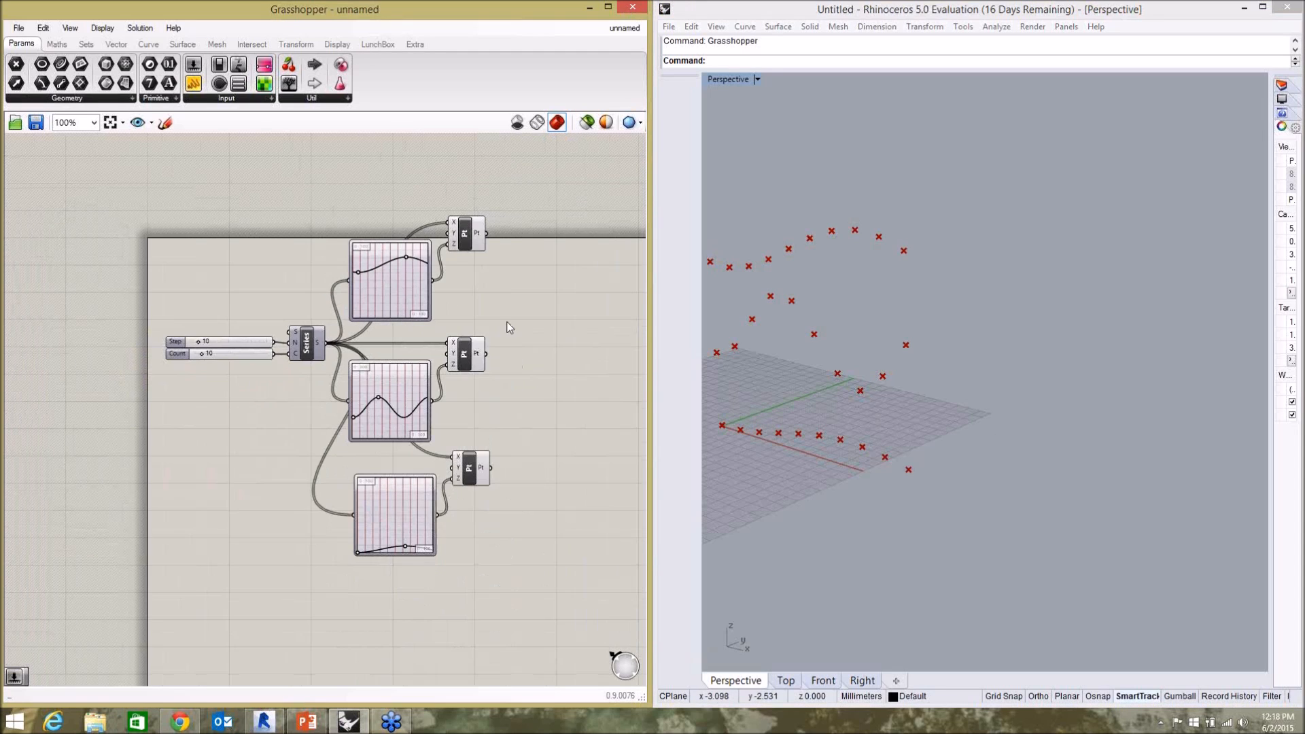
scroll(509, 327, up, 2)
click(922, 384)
right_drag(923, 384, 895, 242)
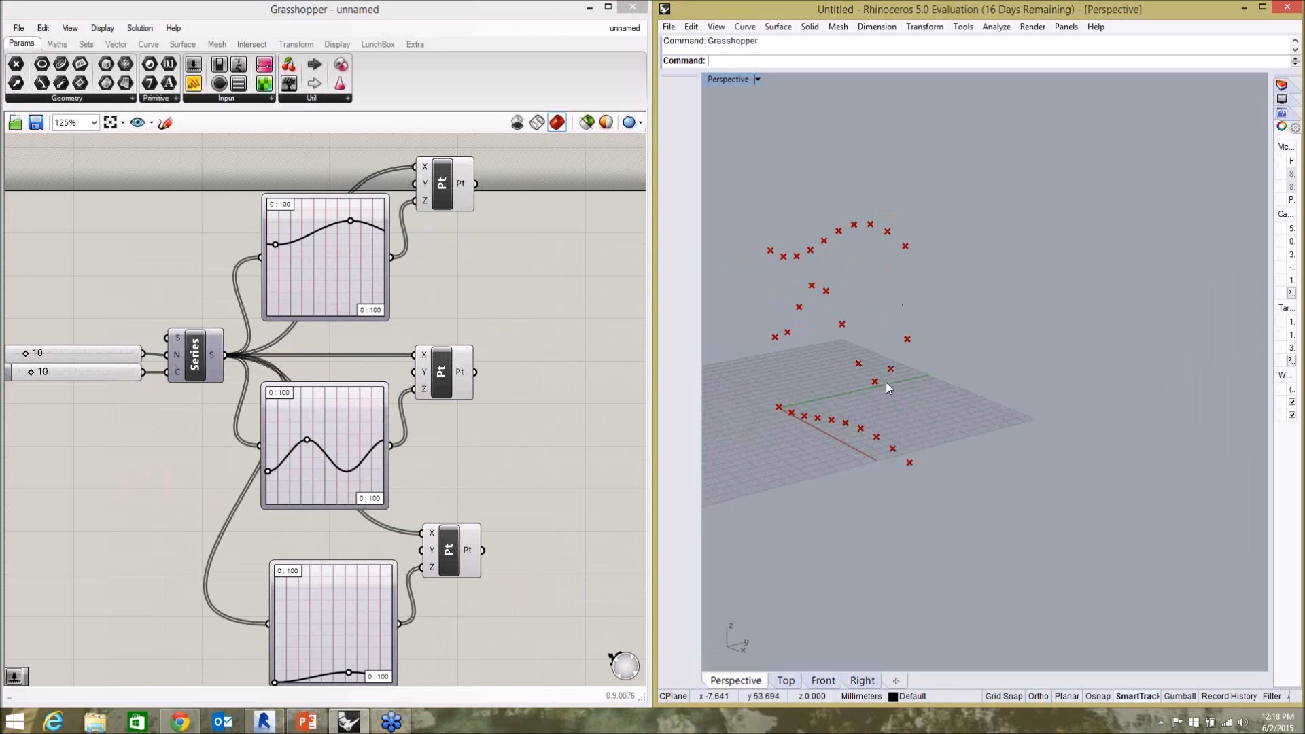
click(549, 287)
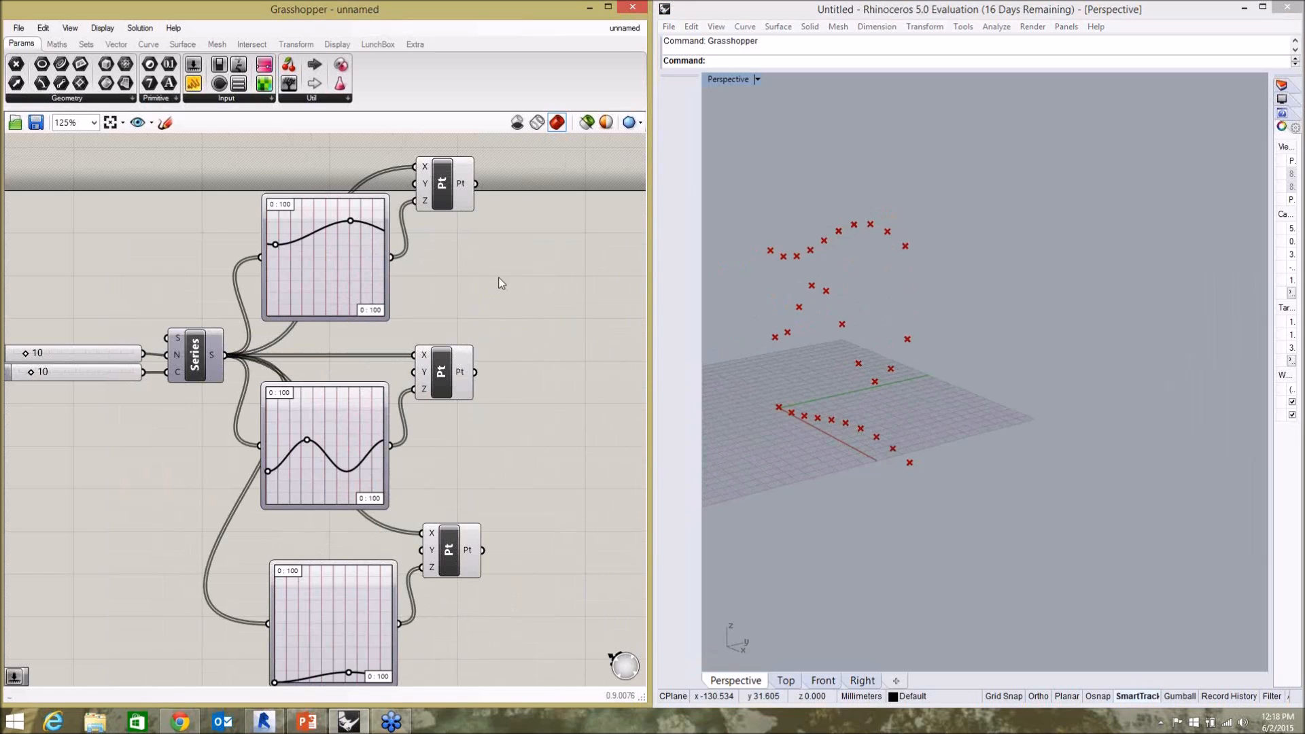
scroll(501, 284, down, 1)
scroll(417, 348, up, 1)
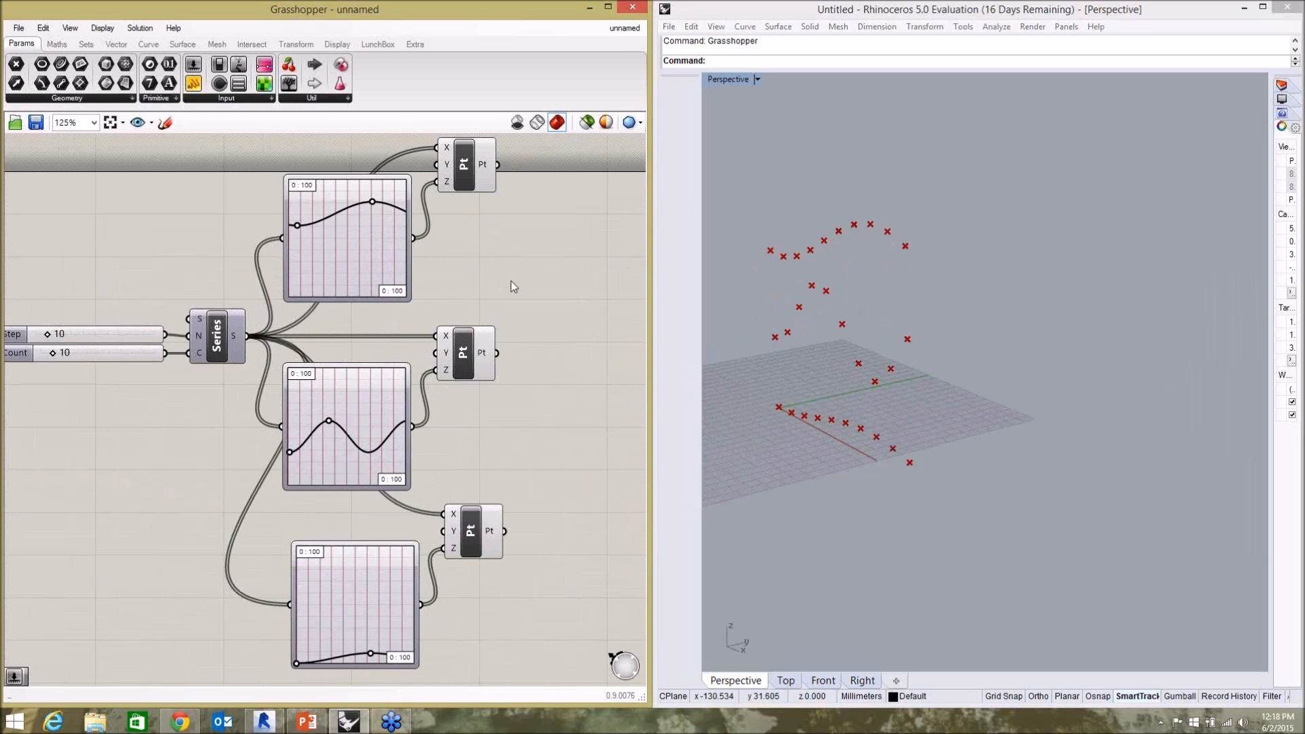
scroll(293, 280, down, 1)
scroll(178, 264, up, 1)
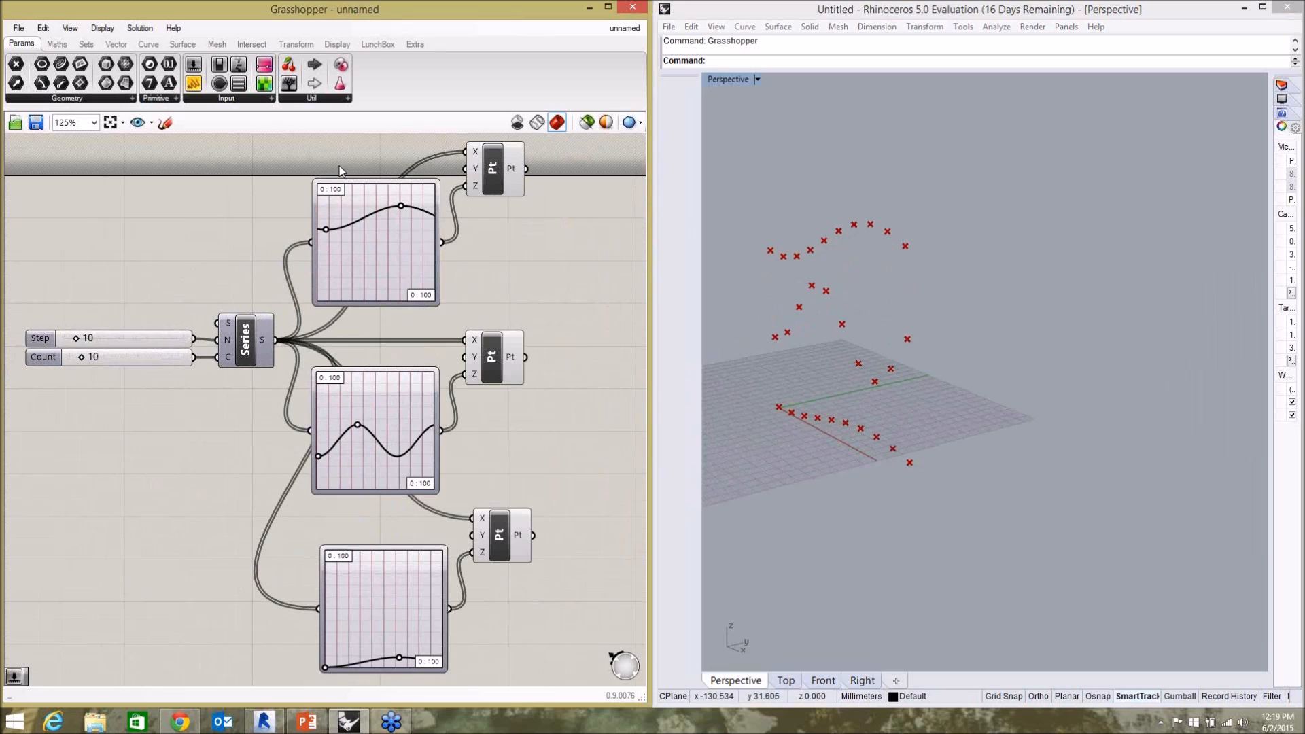
click(502, 170)
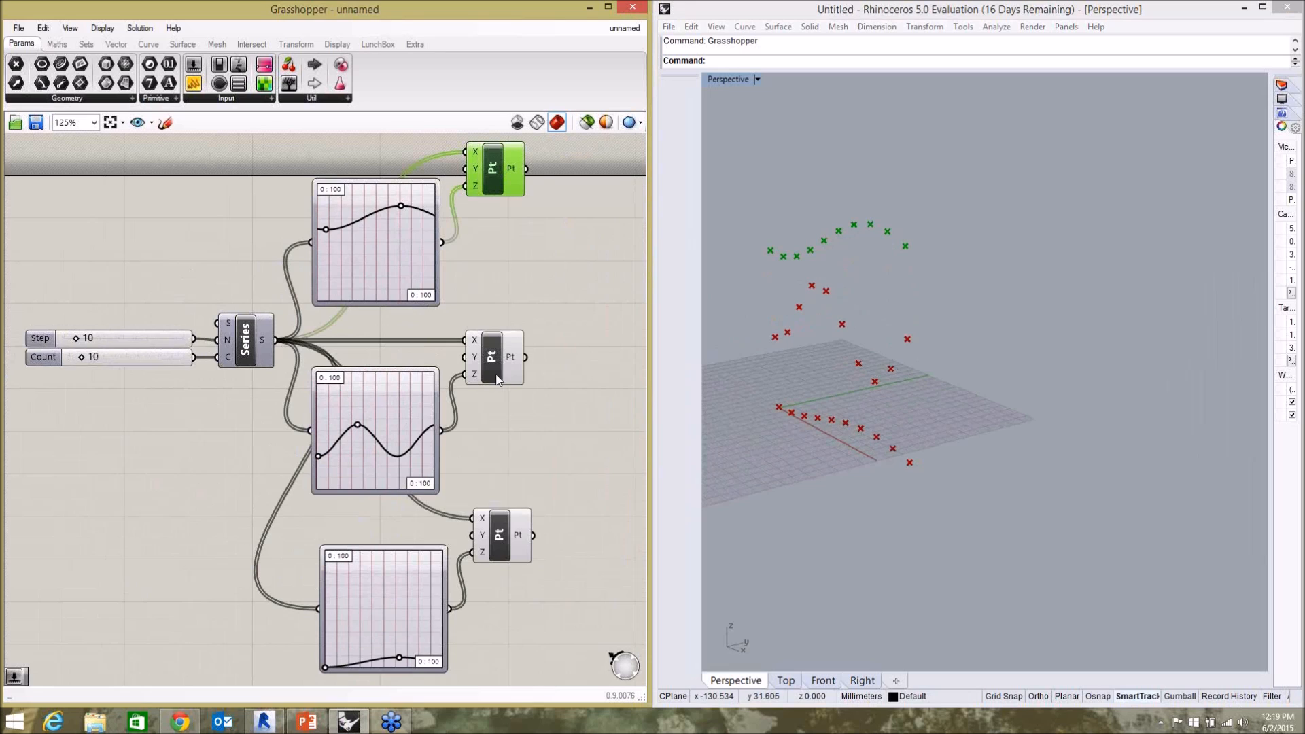
click(508, 540)
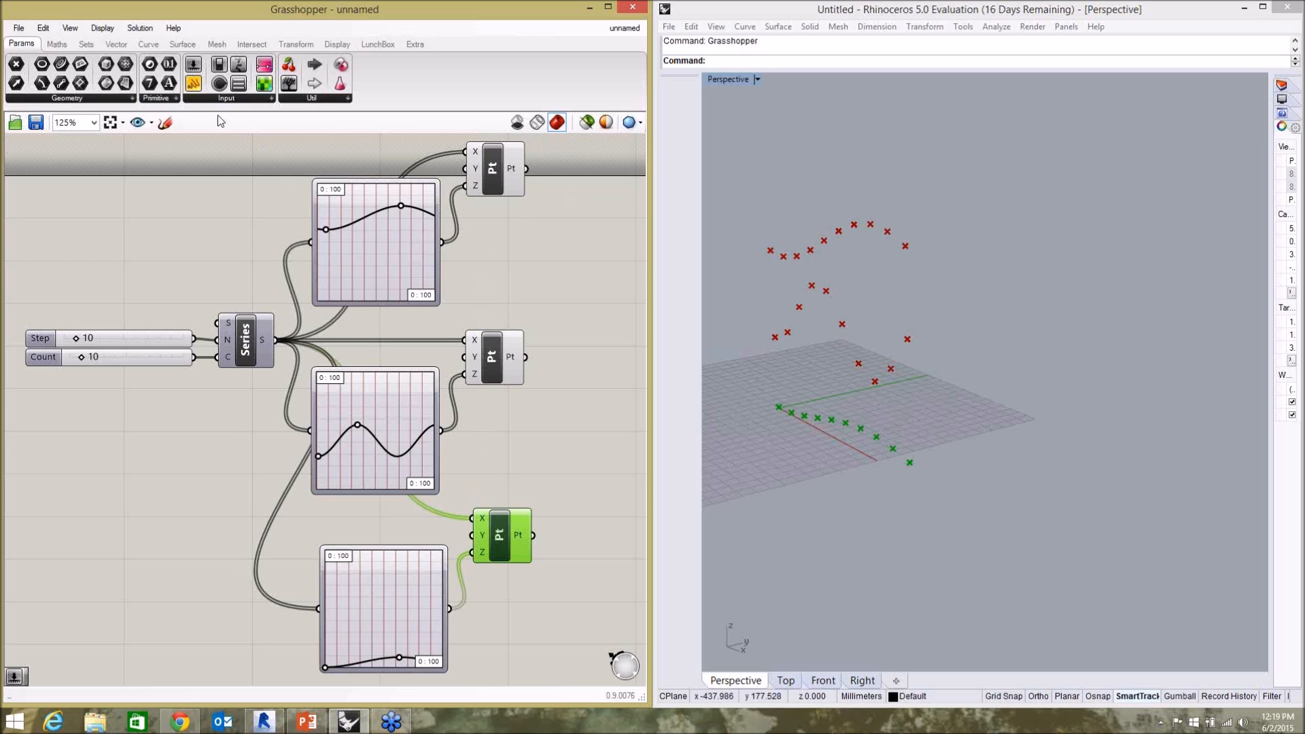
Add a number slider starting at 15 for the top Construct Point's Y input and lower its value to 10.
double_click(213, 203)
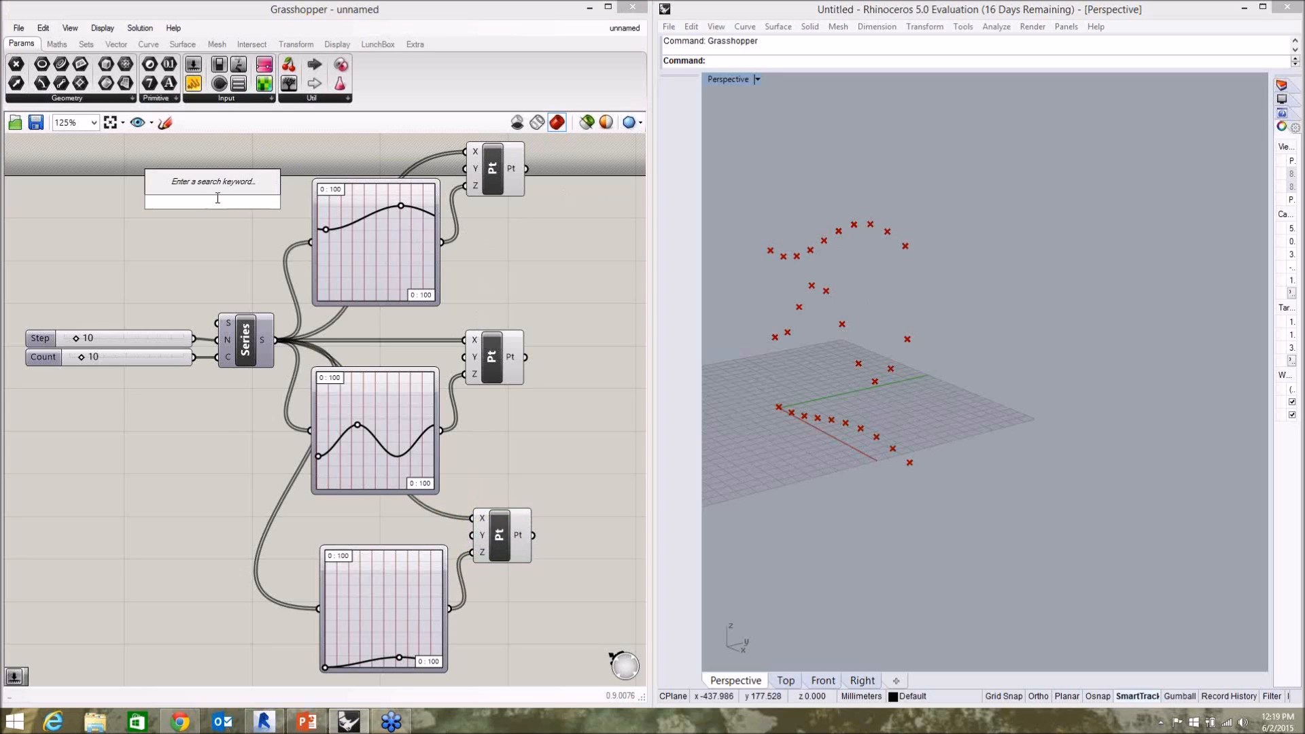
text(15)
key(Return)
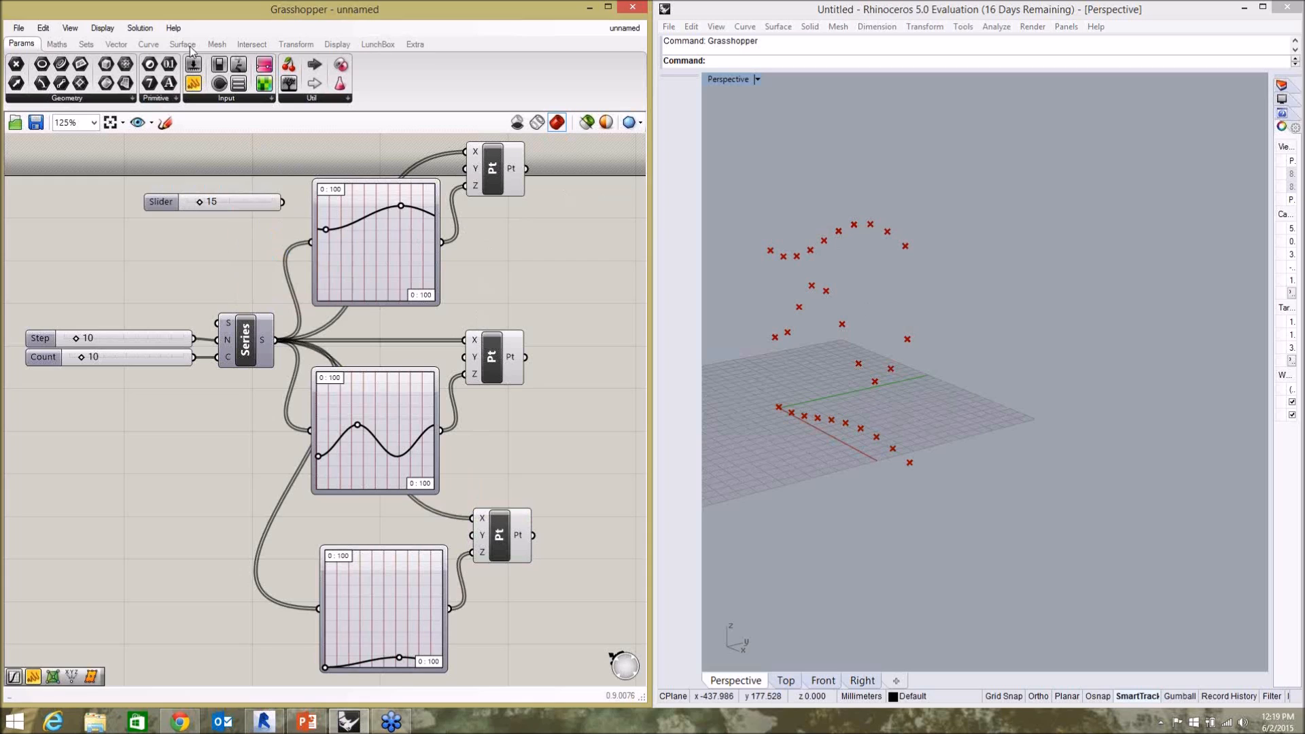
drag(243, 204, 465, 169)
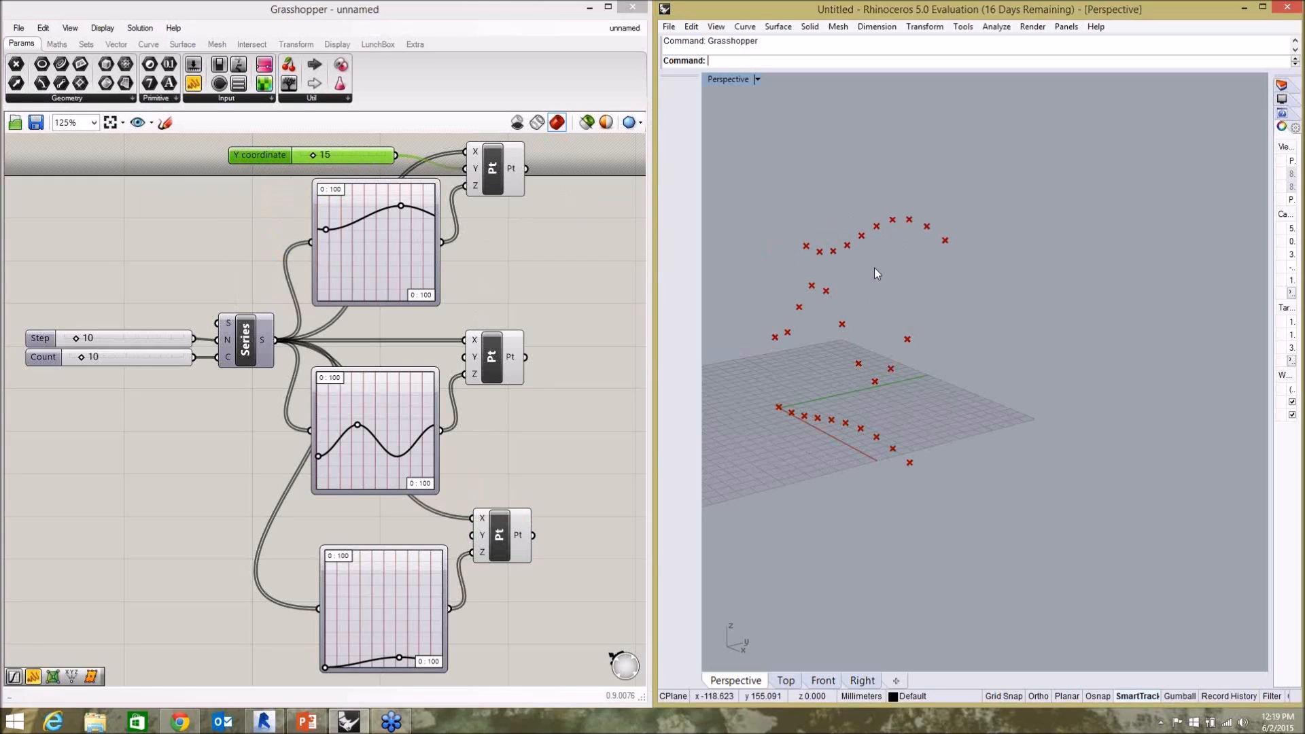
mouse_move(313, 155)
mouse_down()
mouse_move(336, 158)
mouse_move(309, 163)
mouse_up()
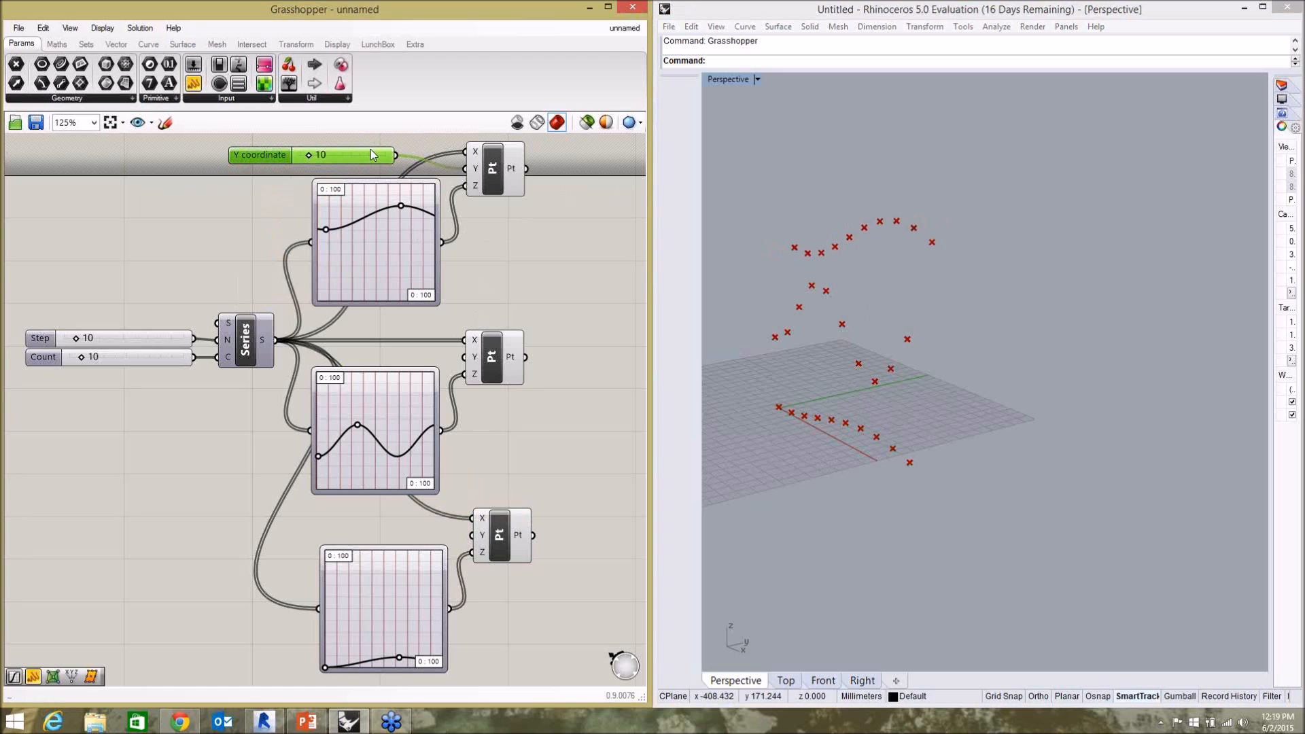
Try a copy of the Y coordinate slider, set to 16, on the bottom Construct Point's Y input, and delete the copy.
key(ctrl+c)
key(ctrl+v)
drag(257, 168, 272, 538)
drag(422, 532, 472, 535)
drag(333, 533, 339, 535)
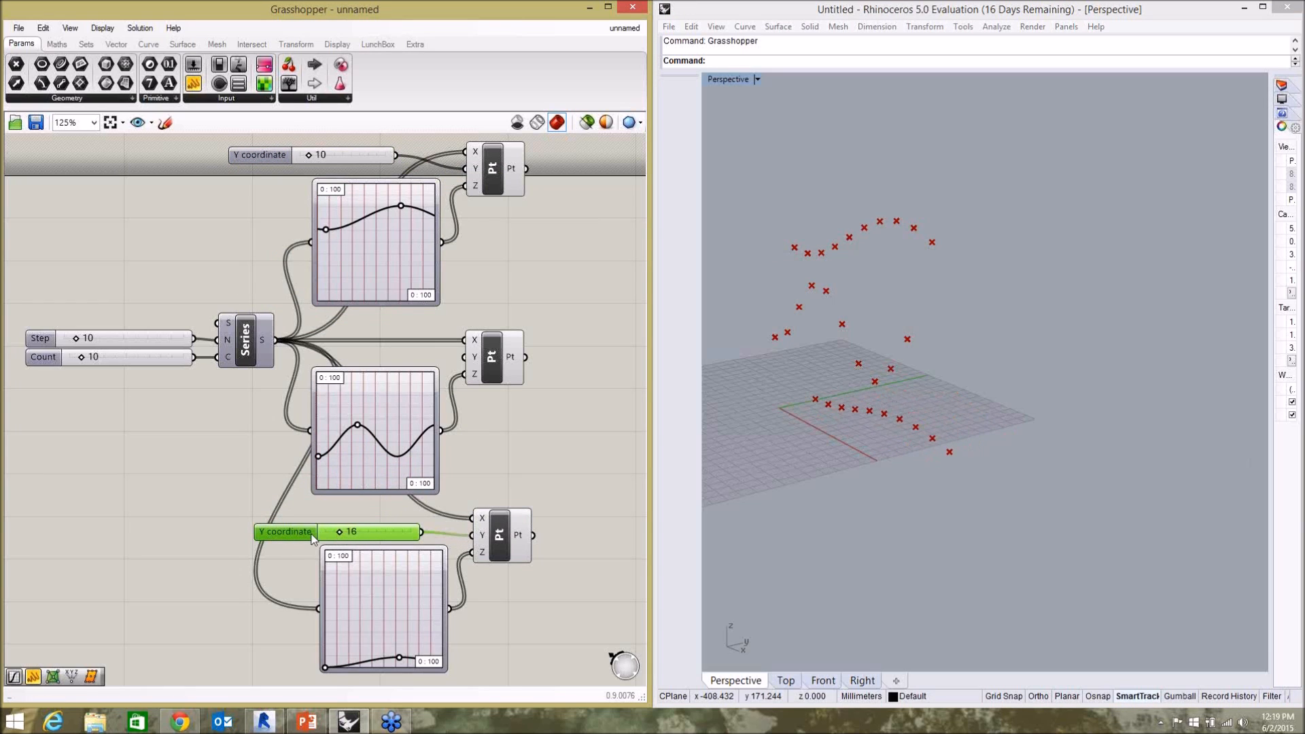
key(Delete)
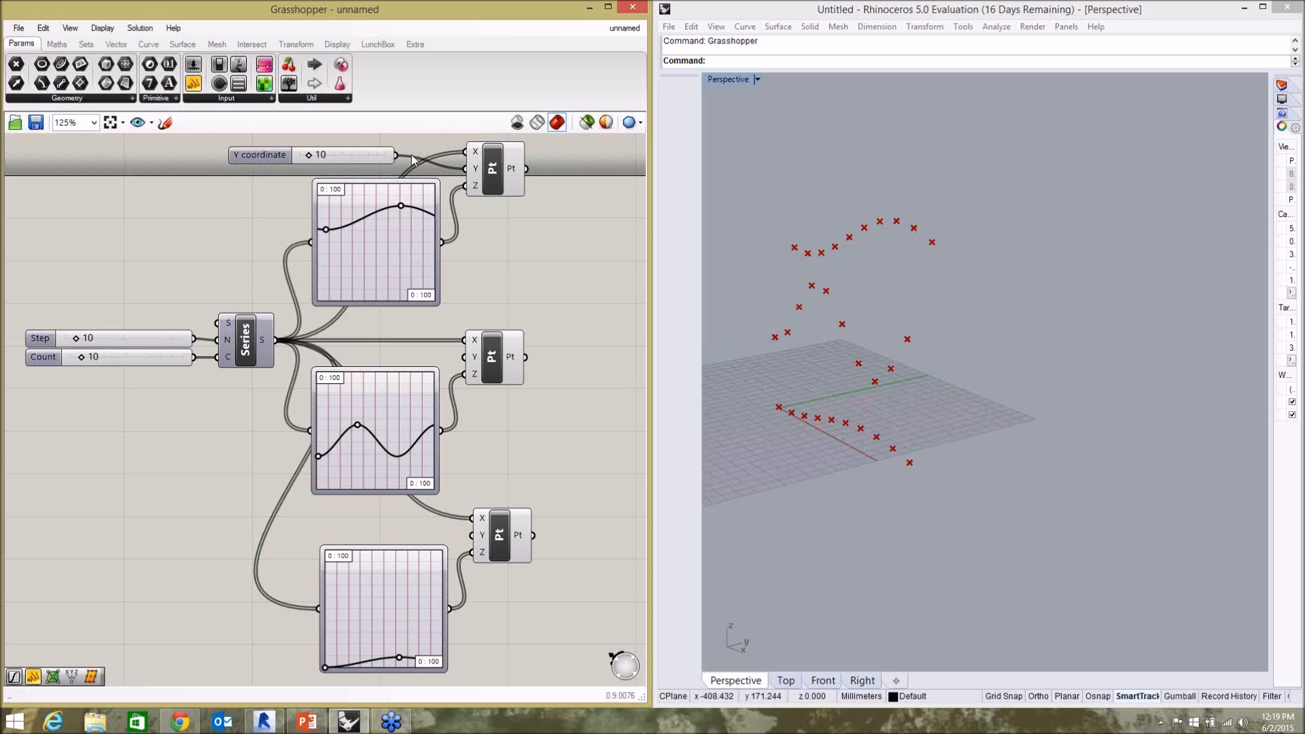
Feed the Y coordinate slider into the bottom Construct Point's Y input too, place it above the Step slider and set it to 3.
drag(396, 155, 474, 537)
drag(276, 163, 69, 167)
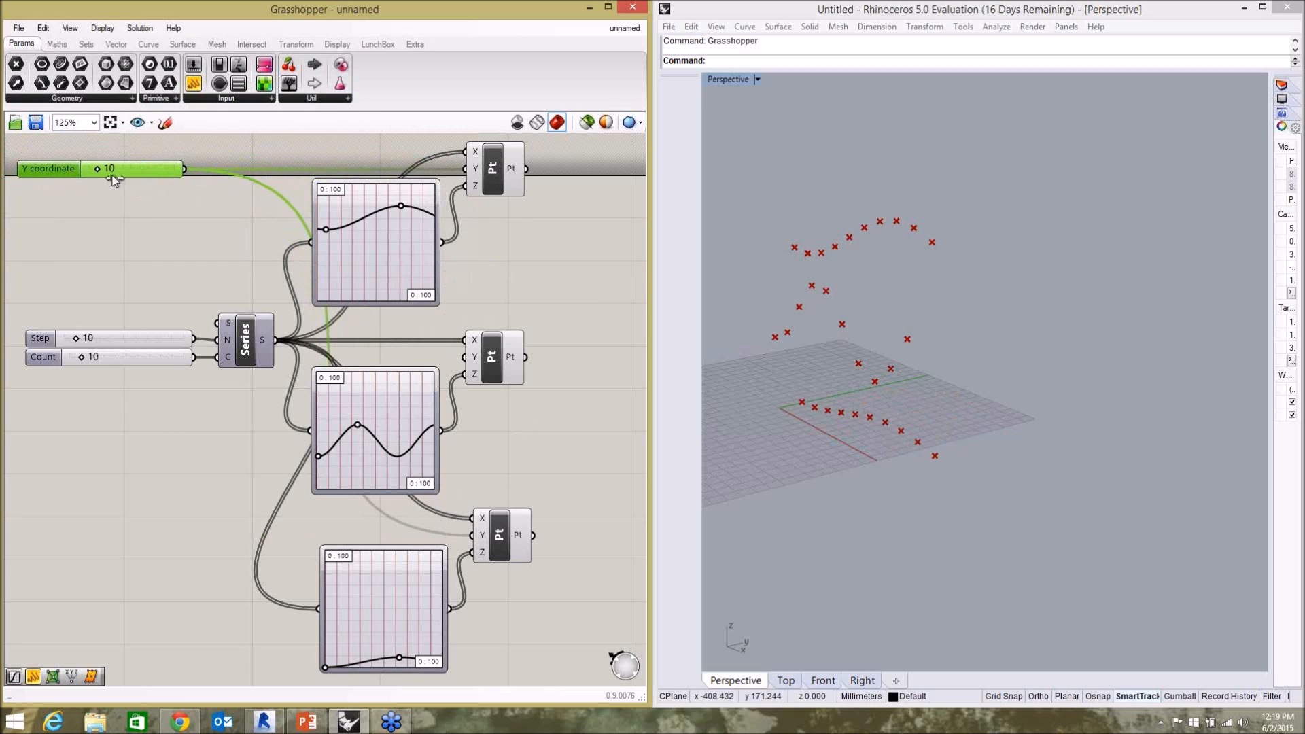
mouse_move(97, 169)
mouse_down()
mouse_move(111, 170)
mouse_move(92, 170)
mouse_up()
click(153, 254)
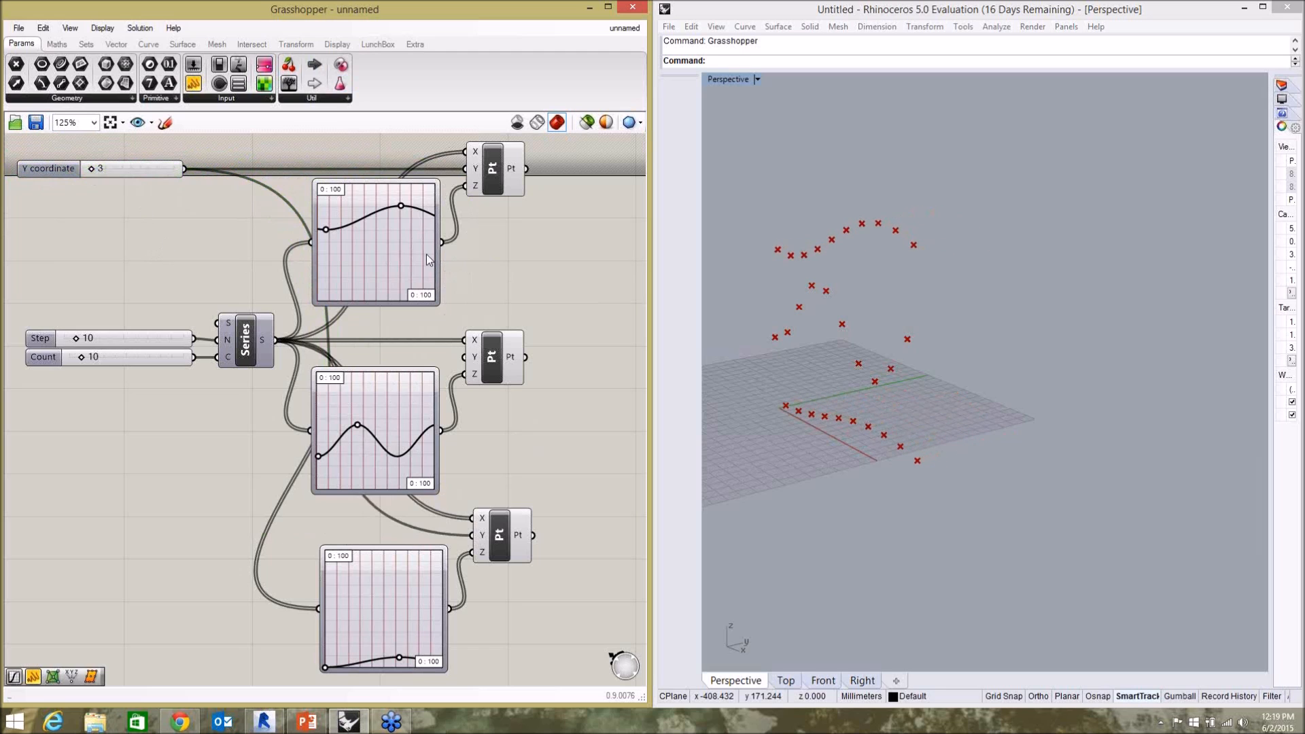
Add a PolyLine component and connect the top Construct Point's output to its vertices input.
scroll(476, 281, down, 3)
scroll(442, 319, up, 2)
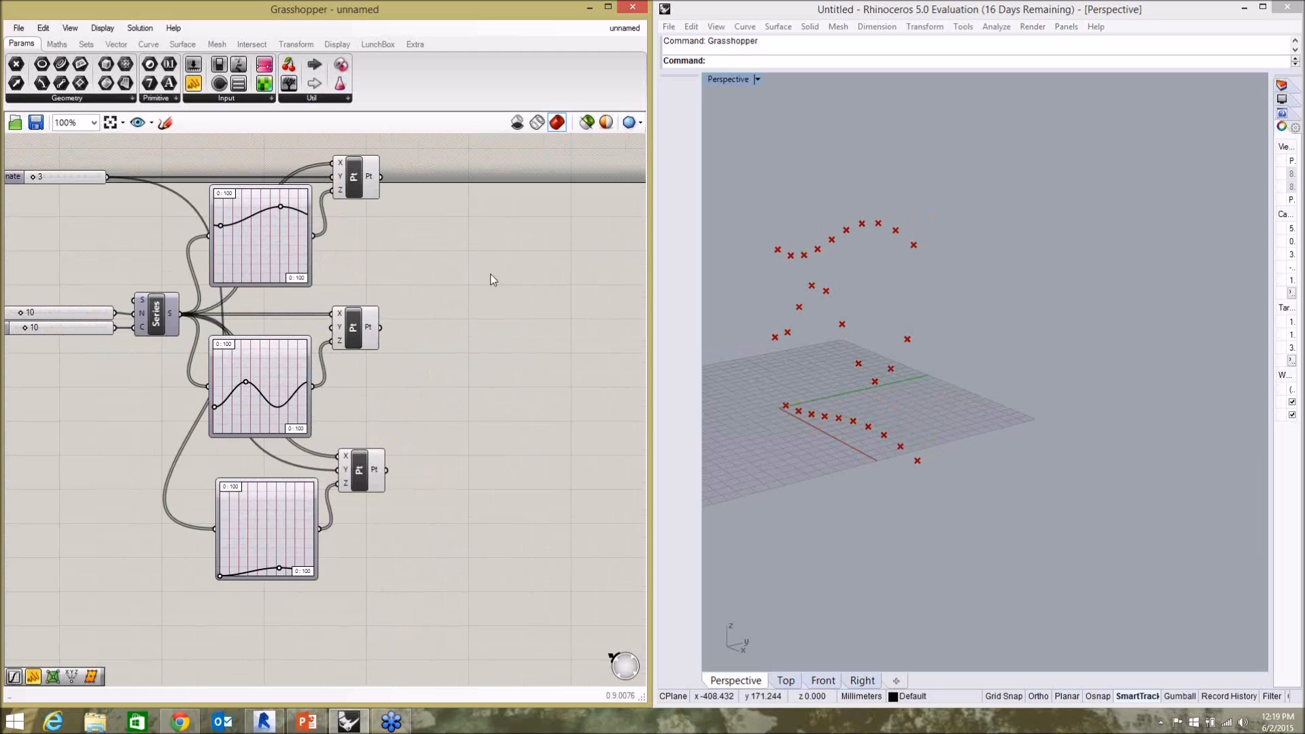
double_click(462, 308)
text(poline)
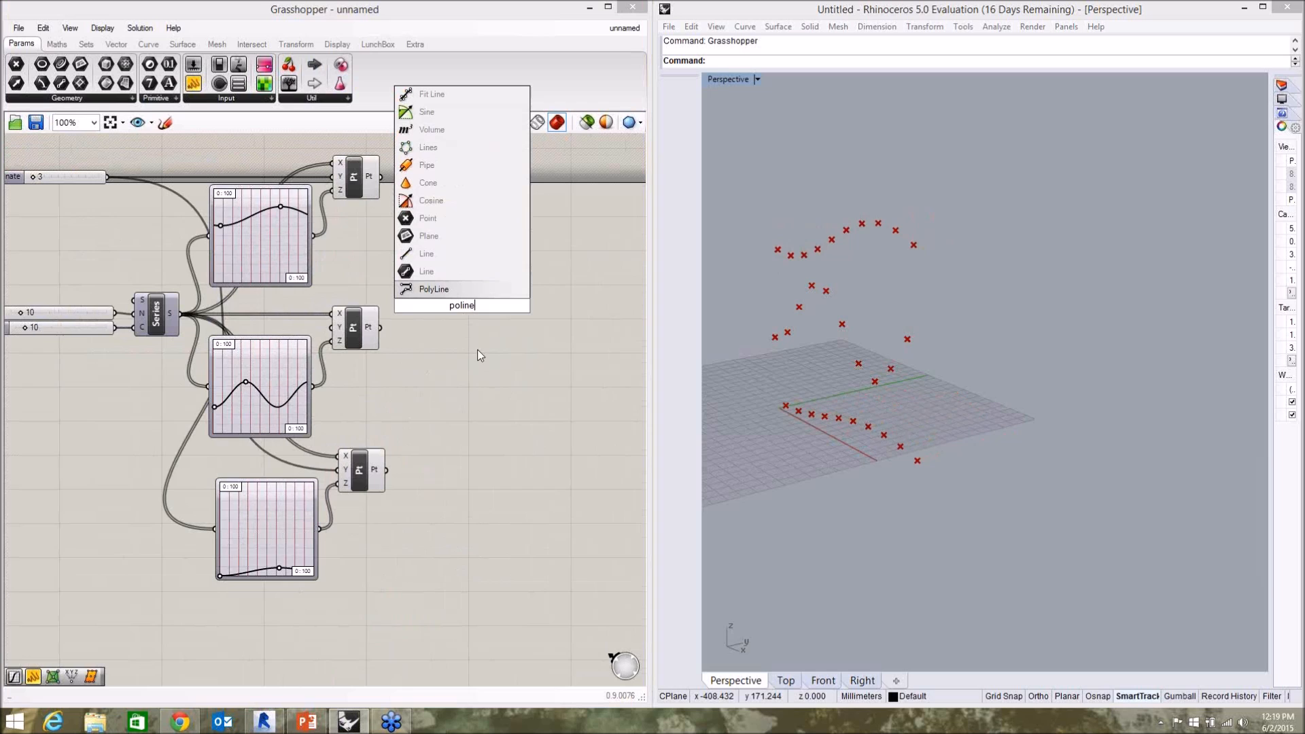
click(439, 290)
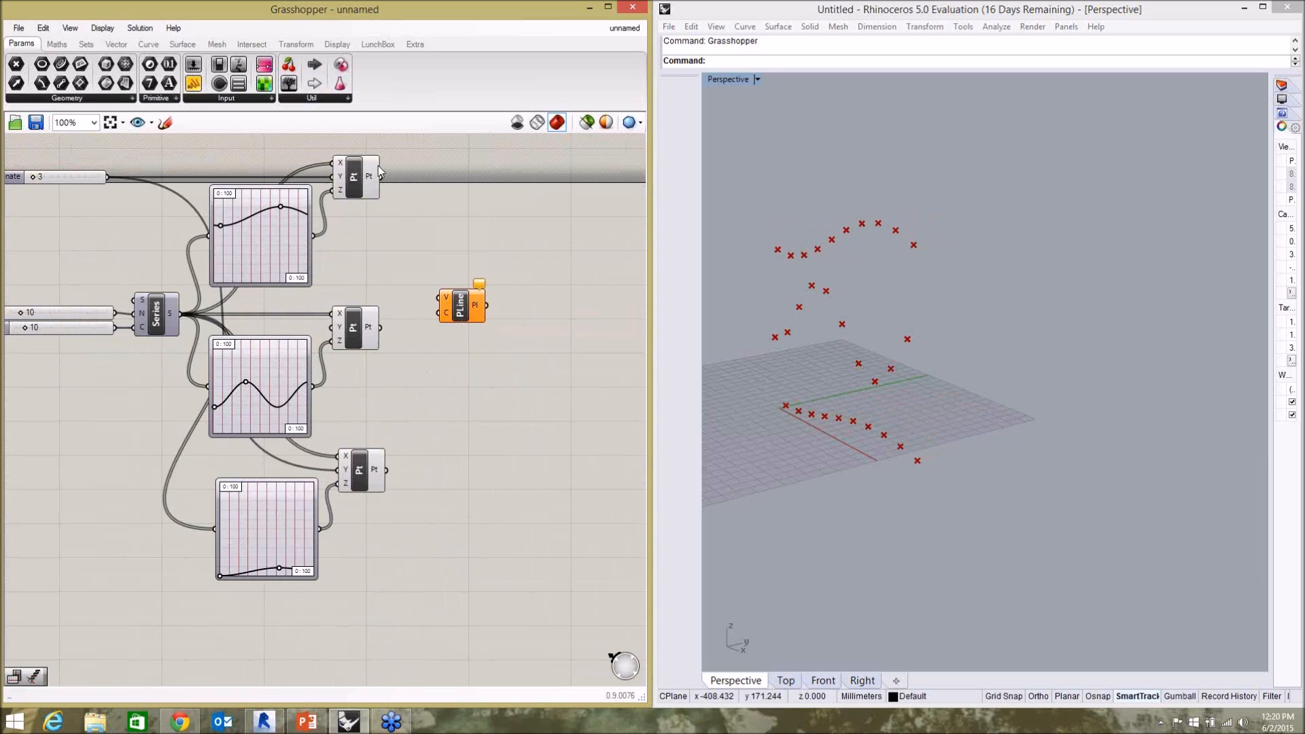
drag(381, 176, 438, 299)
click(777, 249)
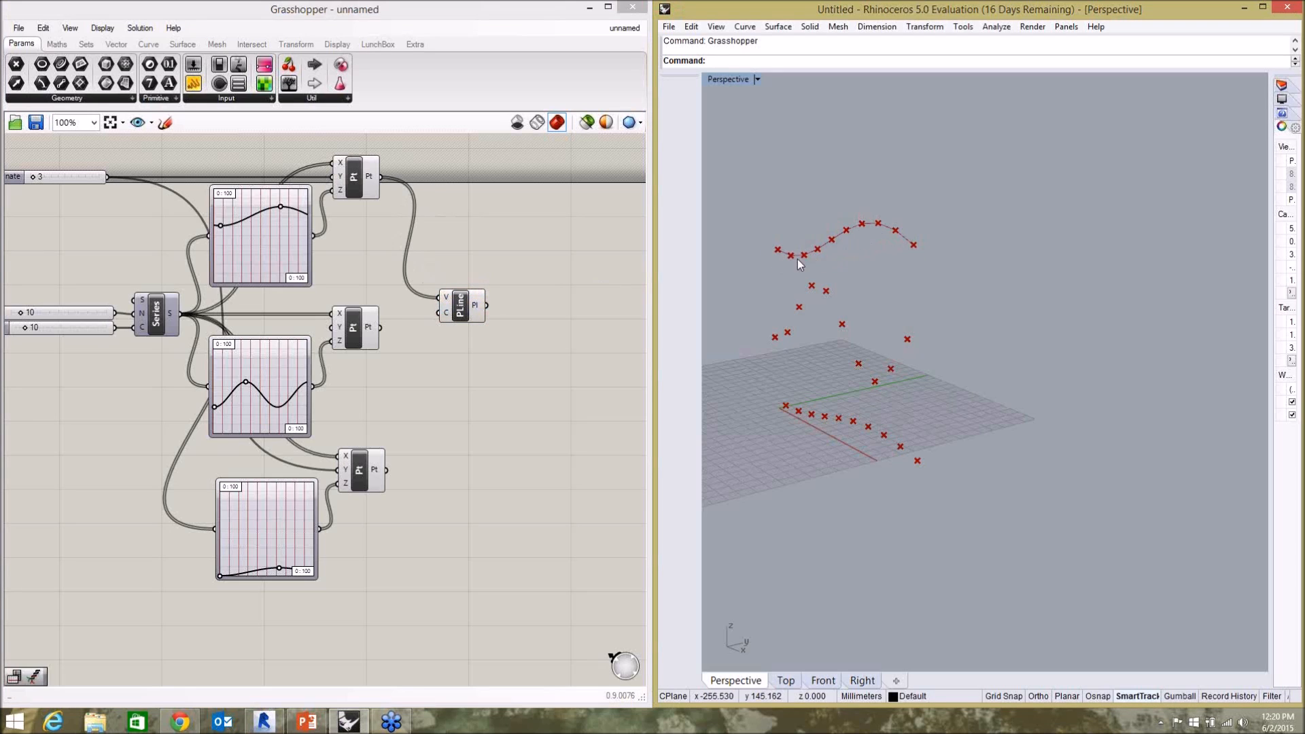
Move the PolyLine component farther from the Construct Point components to leave room between them.
click(511, 378)
drag(468, 307, 452, 205)
click(530, 343)
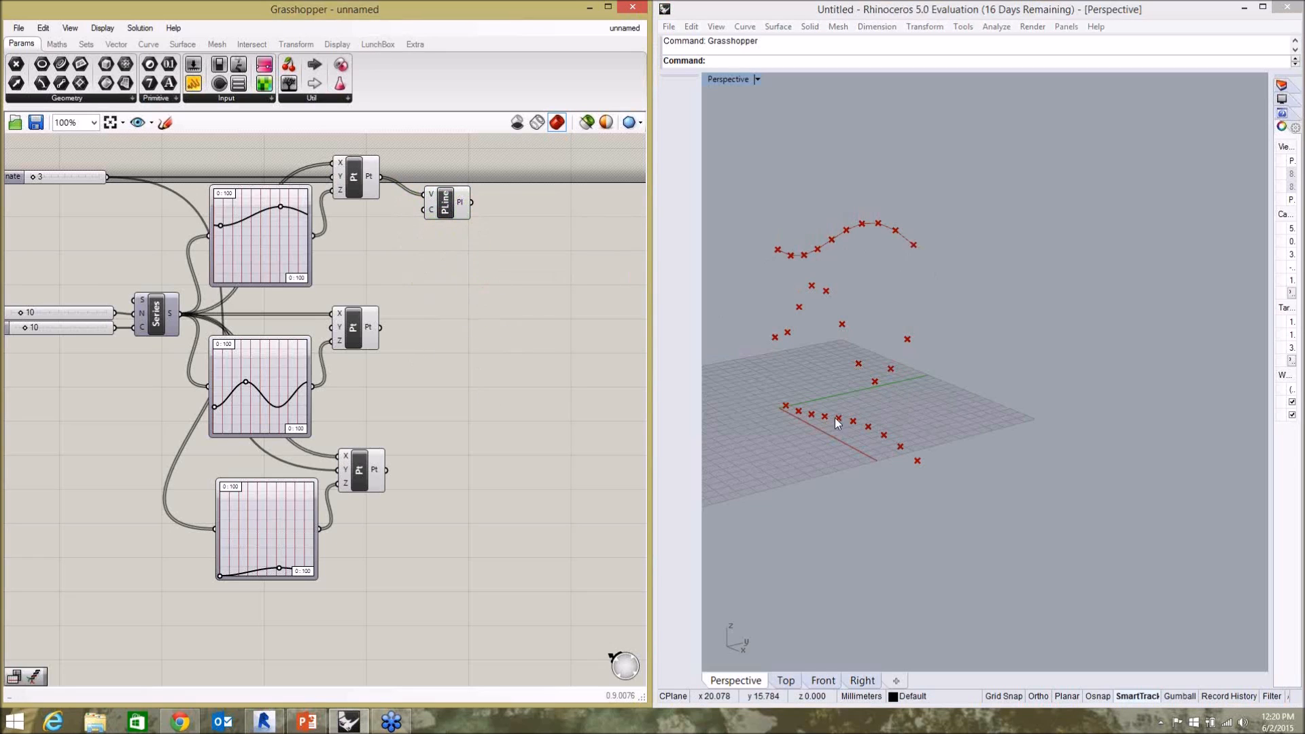
drag(420, 209, 517, 282)
click(490, 301)
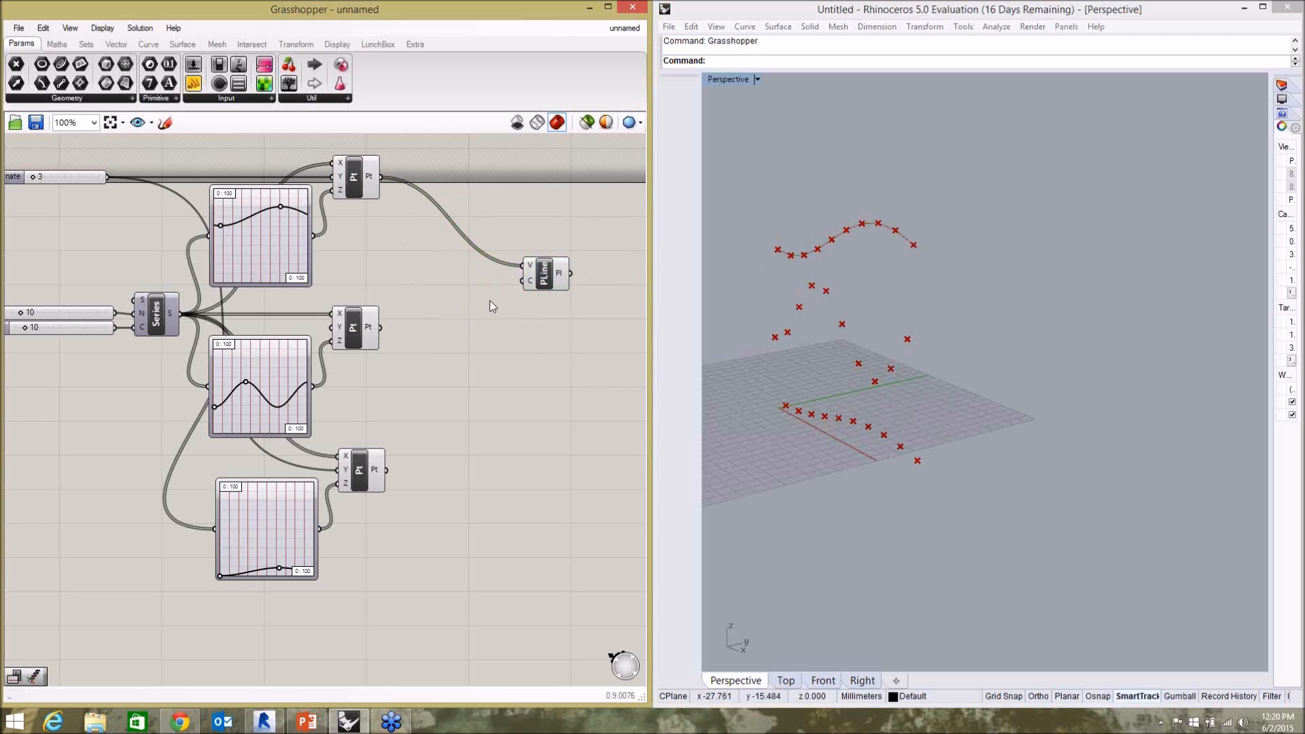
Add an Entwine component and connect the top, middle and bottom Construct Point outputs to its {0;0}, {0;1} and {0;2} inputs.
double_click(436, 370)
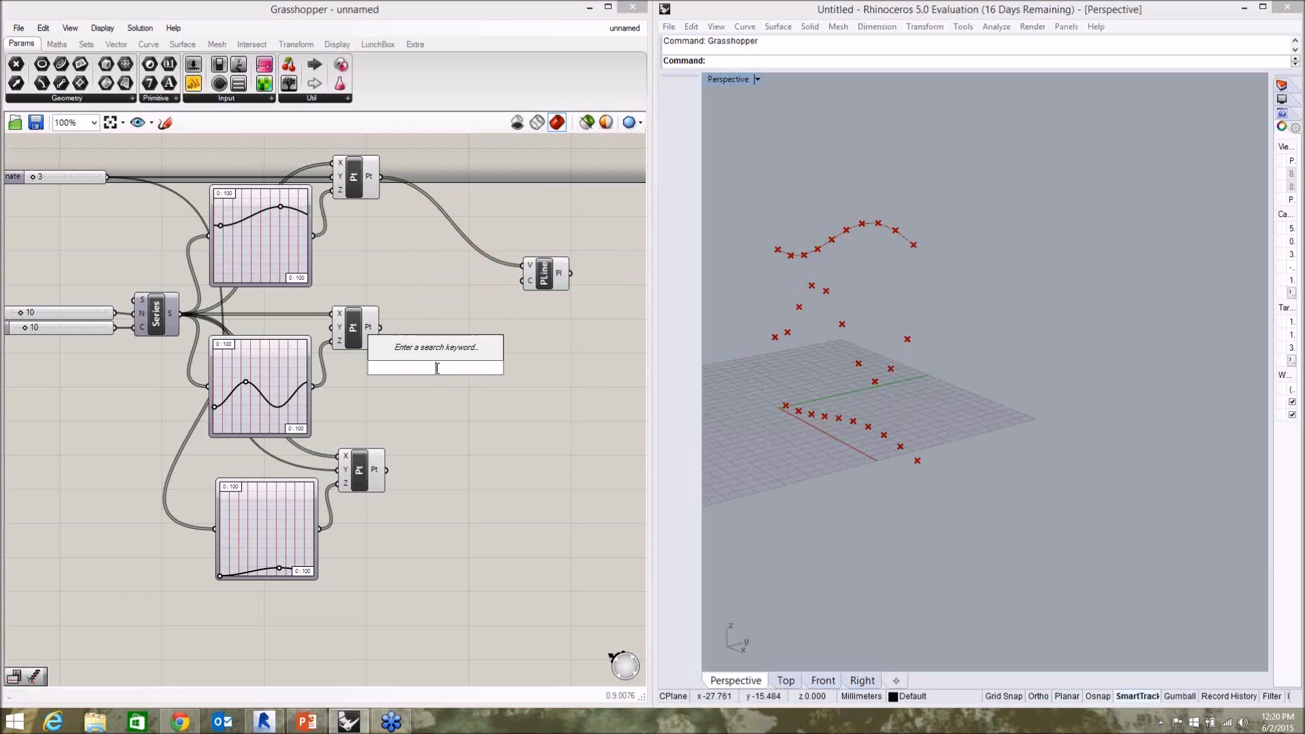
text(enter)
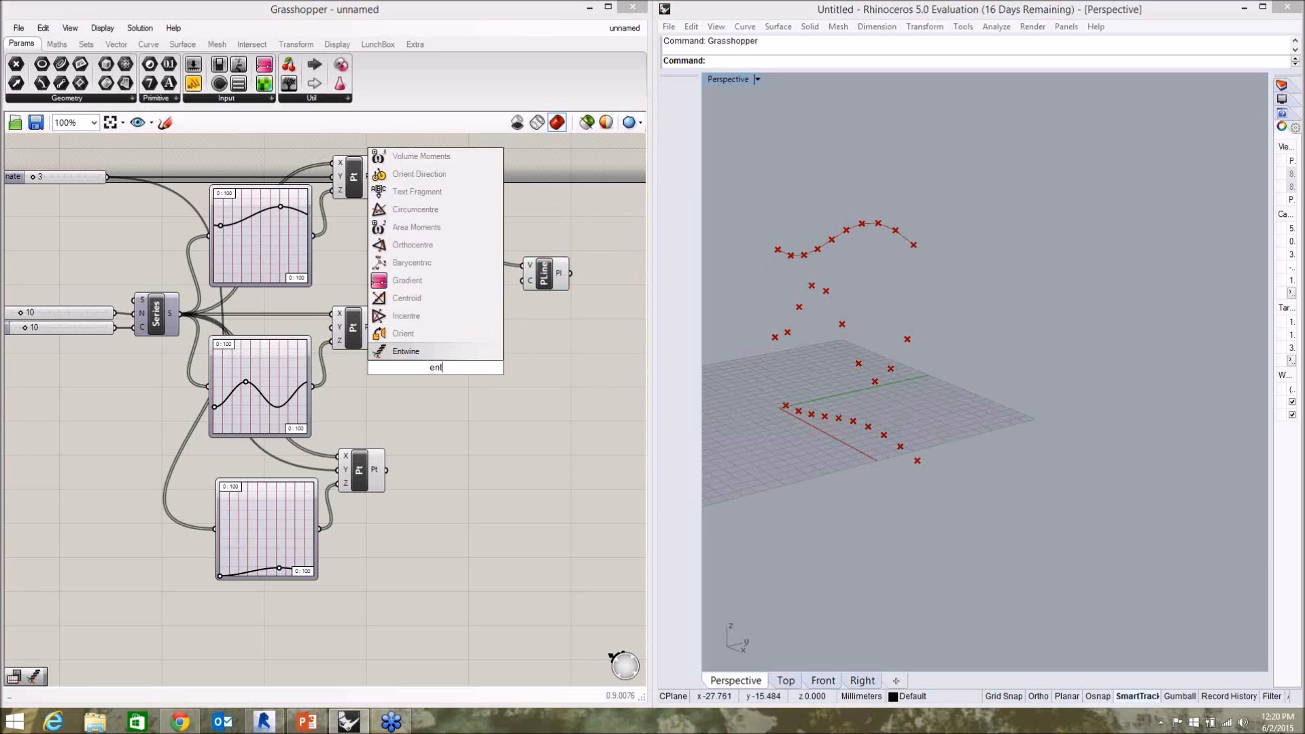
key(BackSpace)
key(BackSpace)
key(Return)
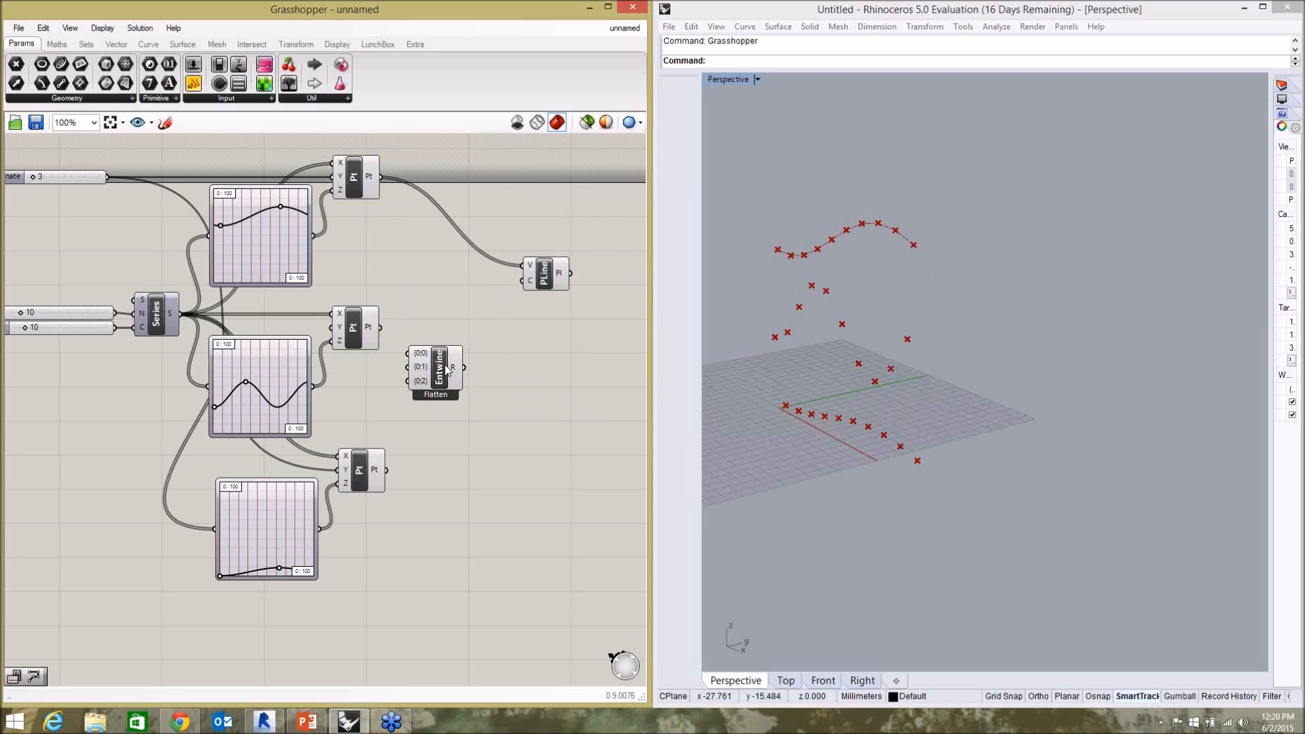
drag(446, 378, 474, 359)
drag(381, 177, 465, 321)
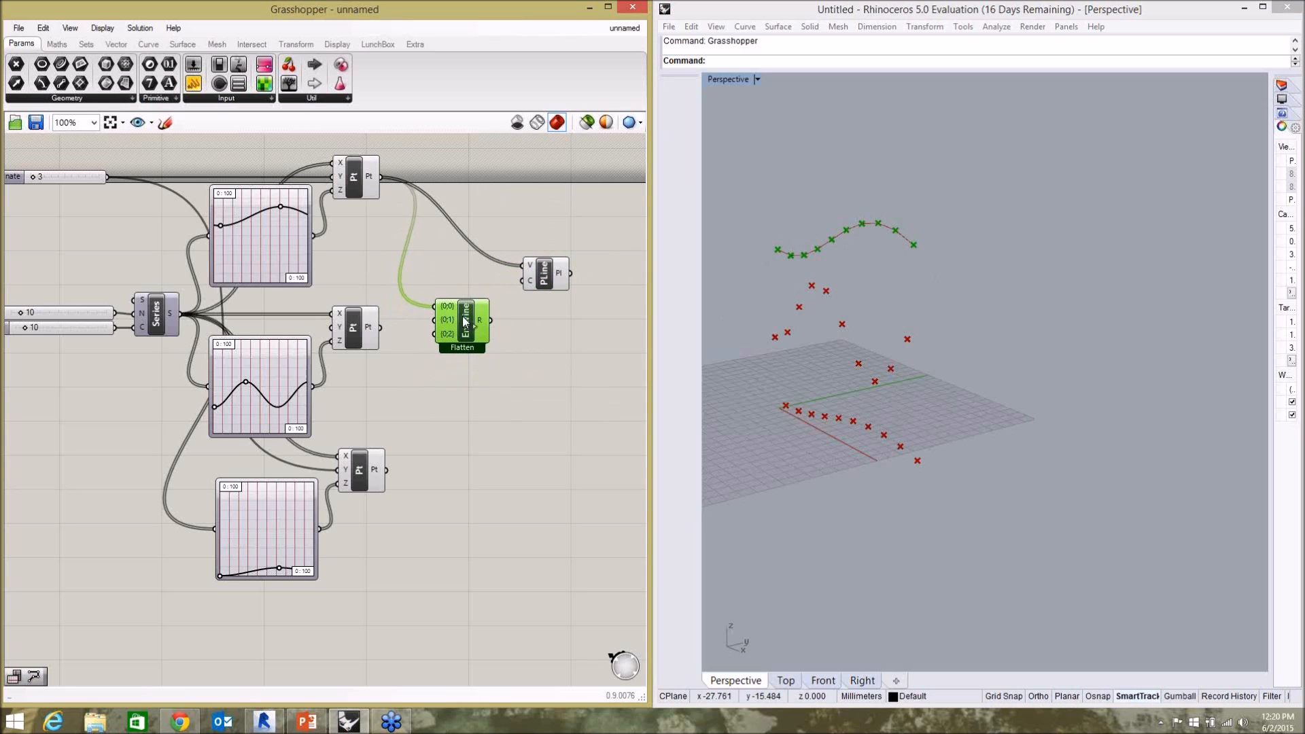
drag(380, 327, 432, 320)
drag(398, 459, 434, 333)
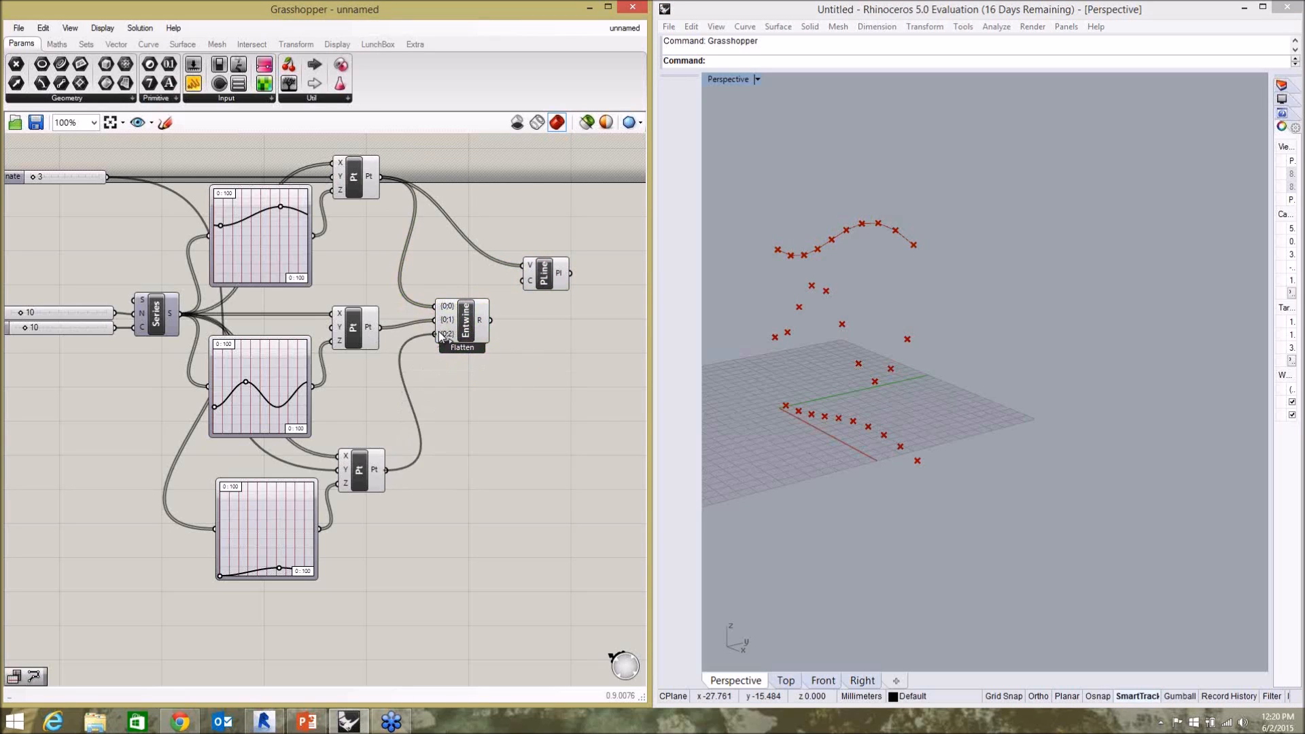
Replace the PolyLine's vertices input with the Entwine result and place the PolyLine beside Entwine.
drag(493, 327, 528, 276)
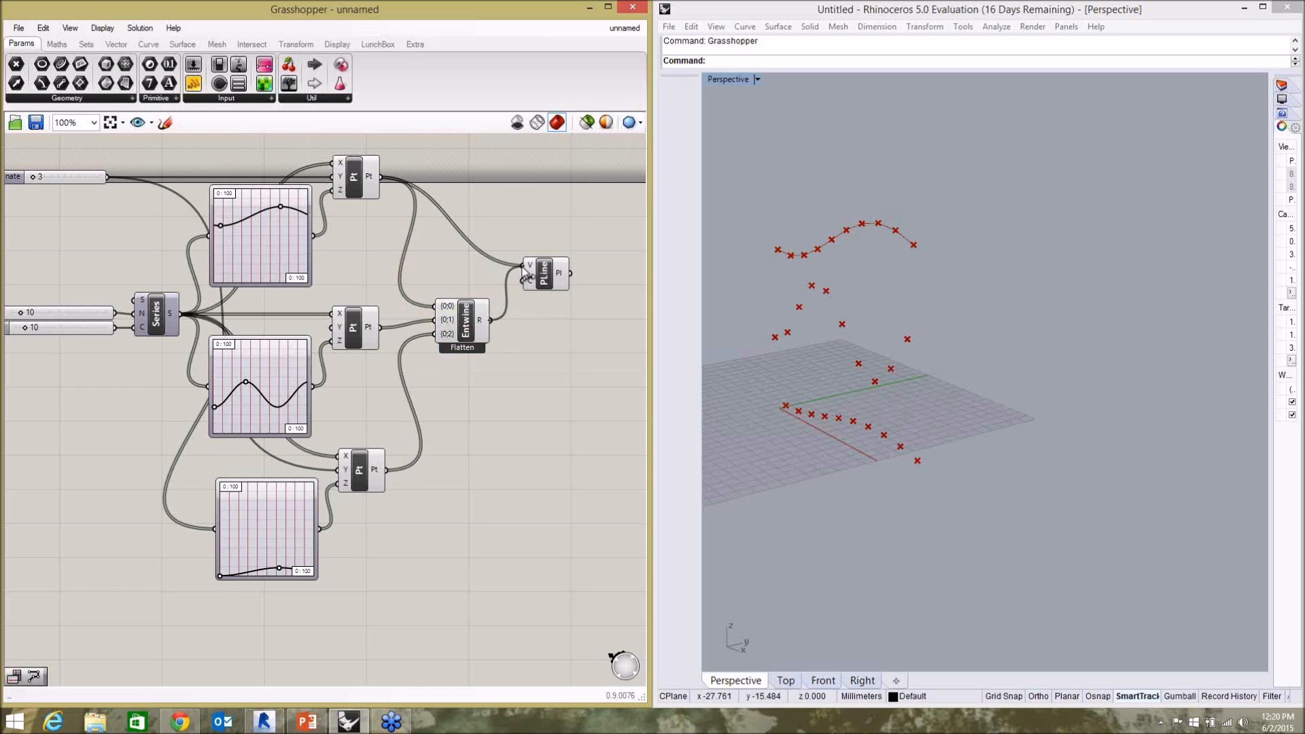
click(854, 349)
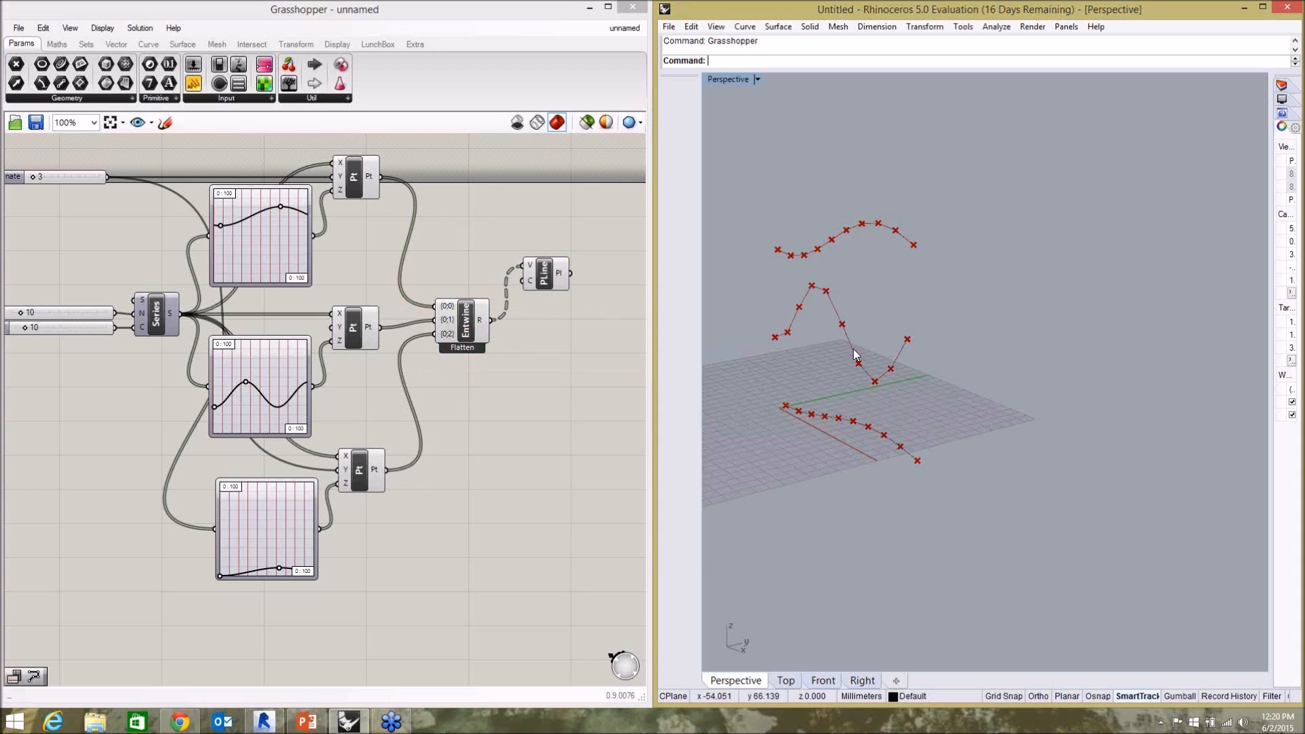
scroll(854, 349, up, 2)
right_drag(861, 332, 868, 292)
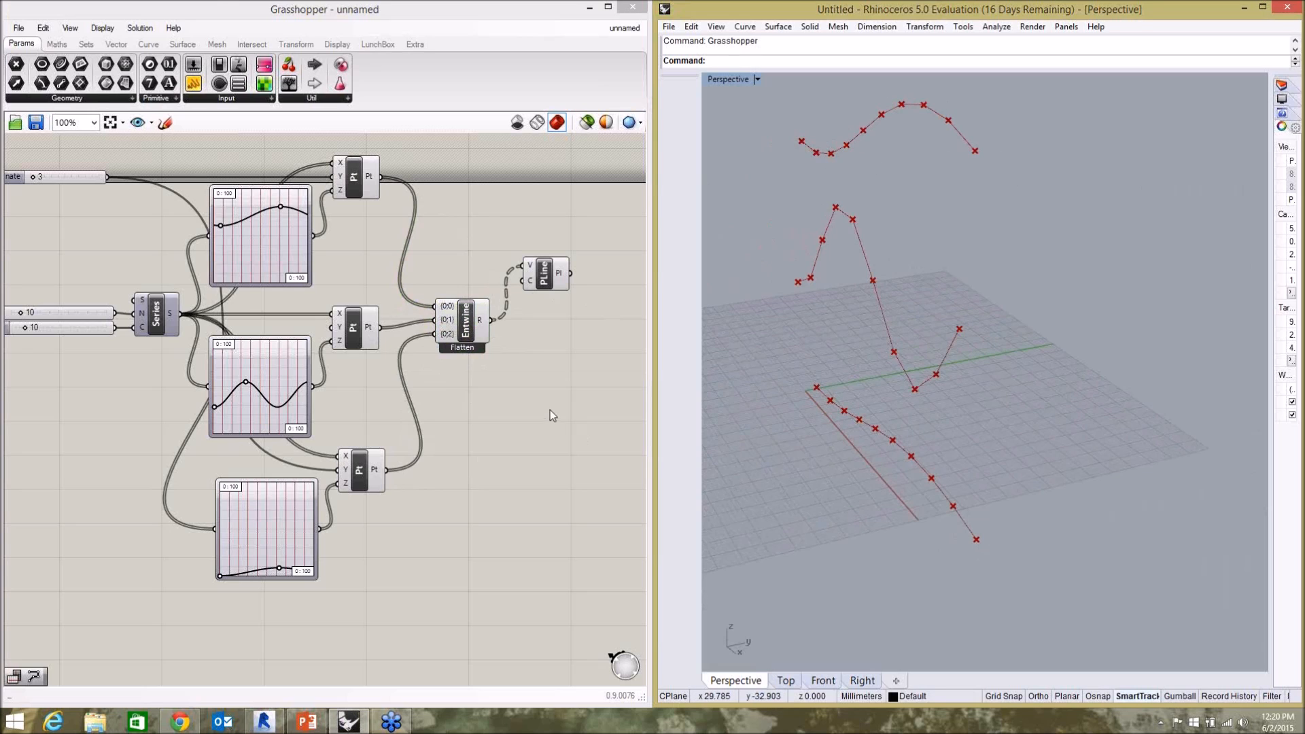
drag(542, 276, 555, 331)
click(519, 390)
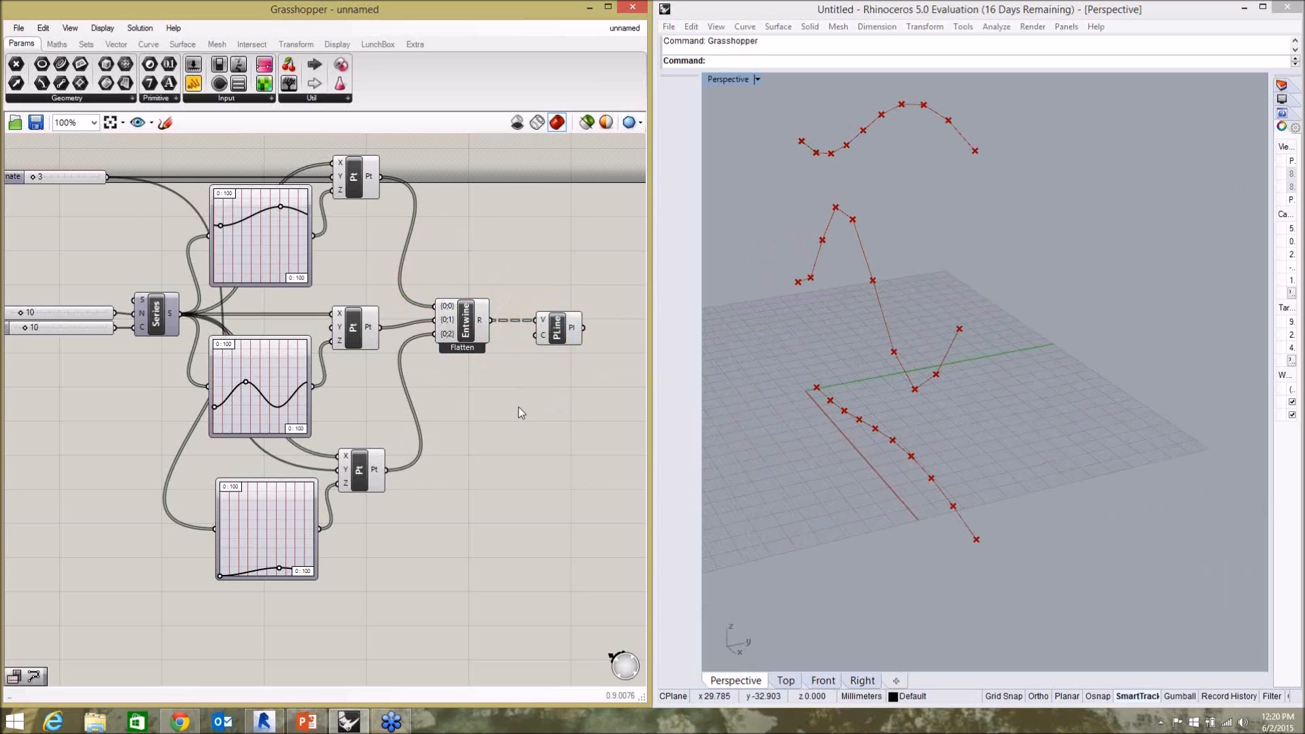
Add a Flip Matrix component and route the Entwine result through it into the PolyLine's vertices input.
double_click(520, 409)
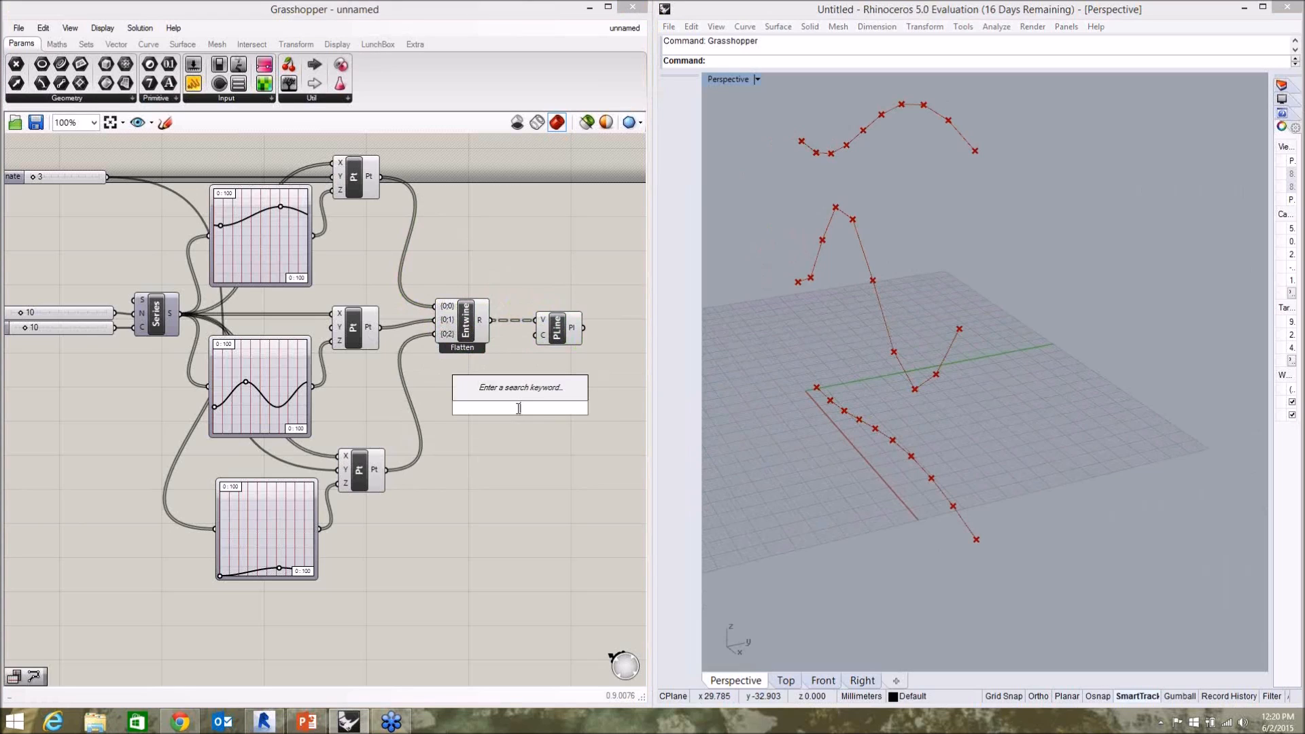
text(flip)
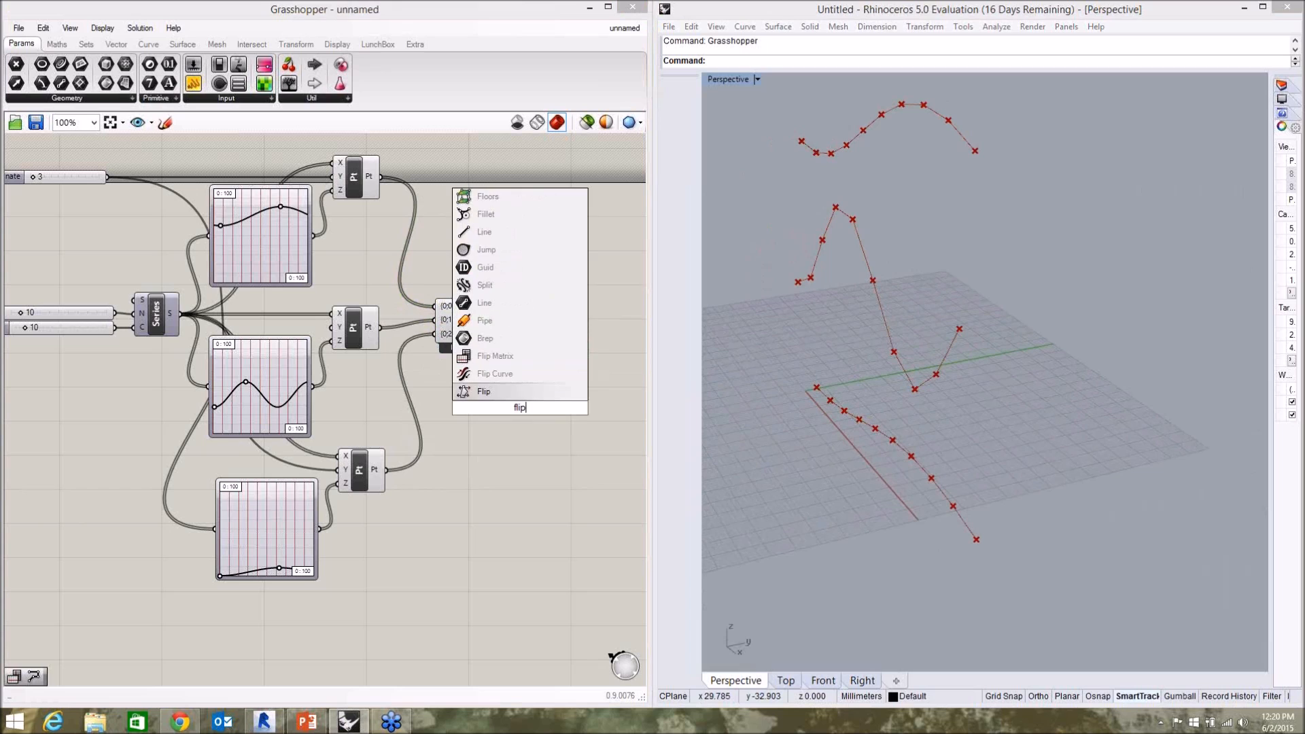
click(502, 360)
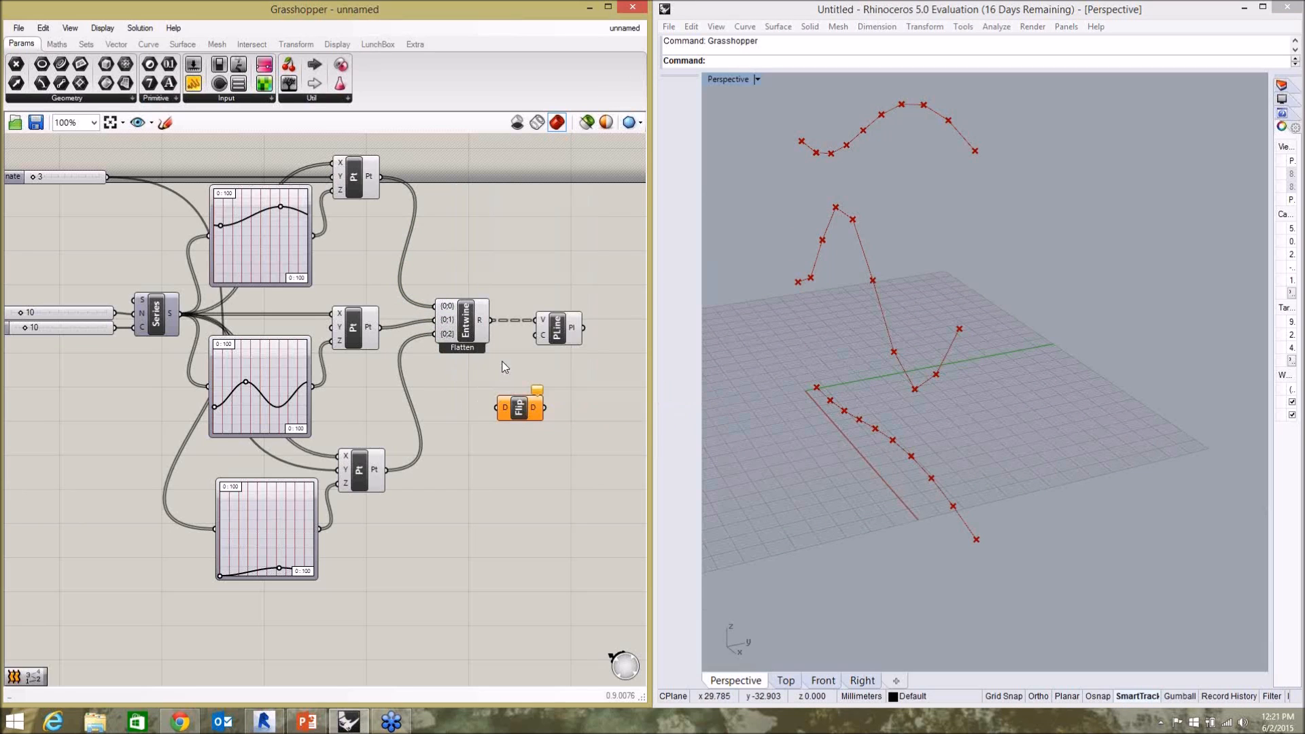
drag(559, 332, 581, 332)
drag(490, 320, 557, 320)
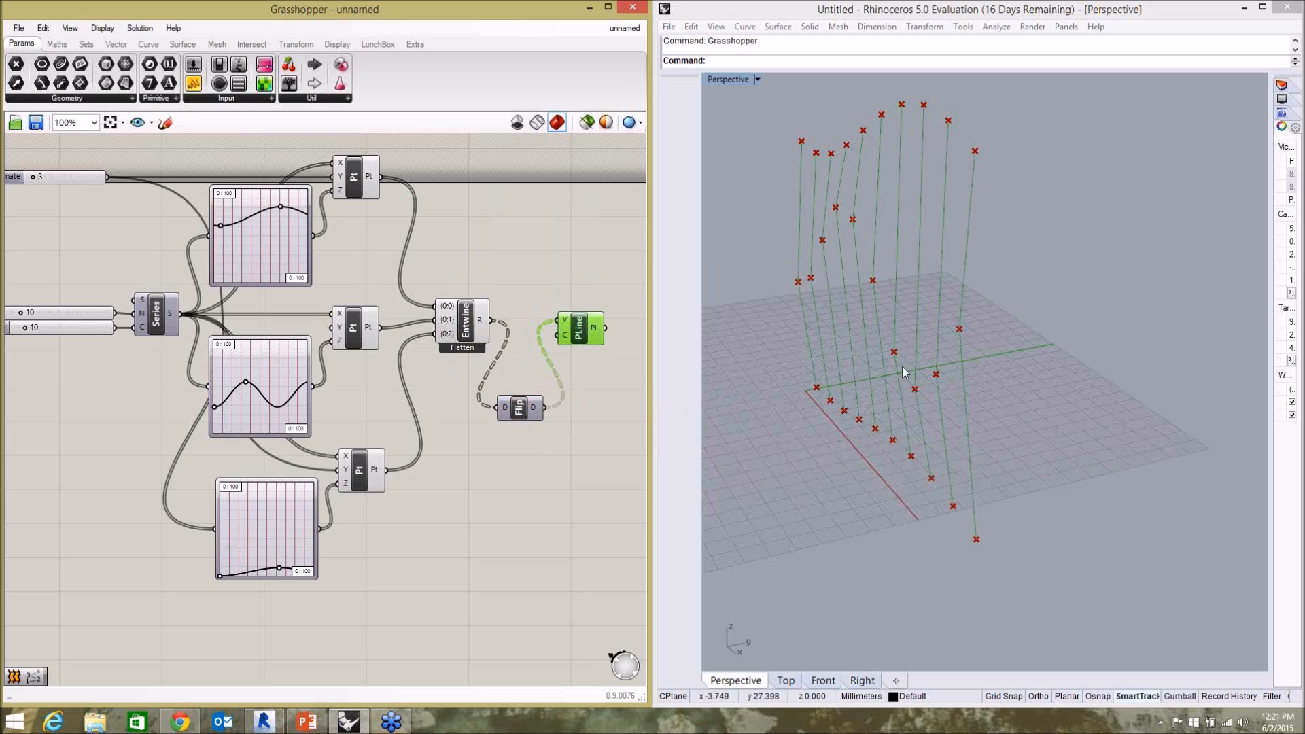
click(989, 387)
mouse_move(988, 383)
right_down()
mouse_move(978, 375)
mouse_move(993, 364)
right_up()
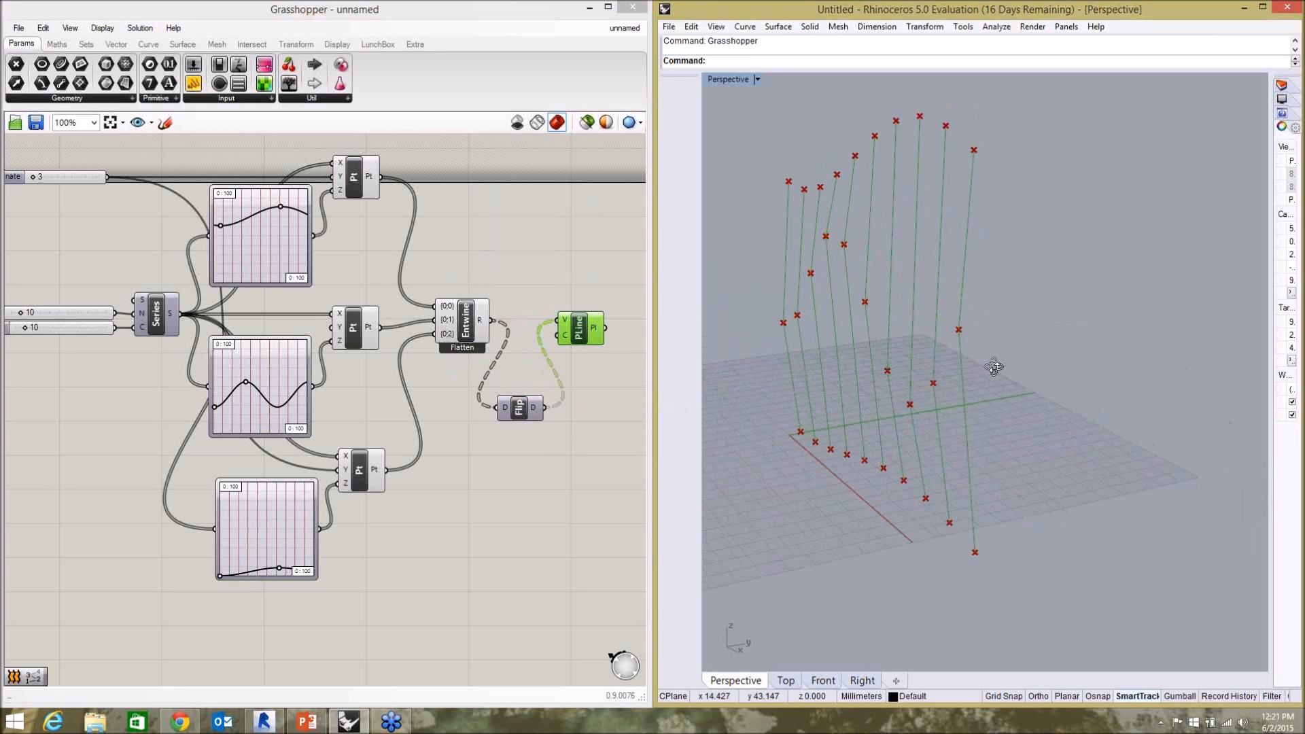
click(593, 454)
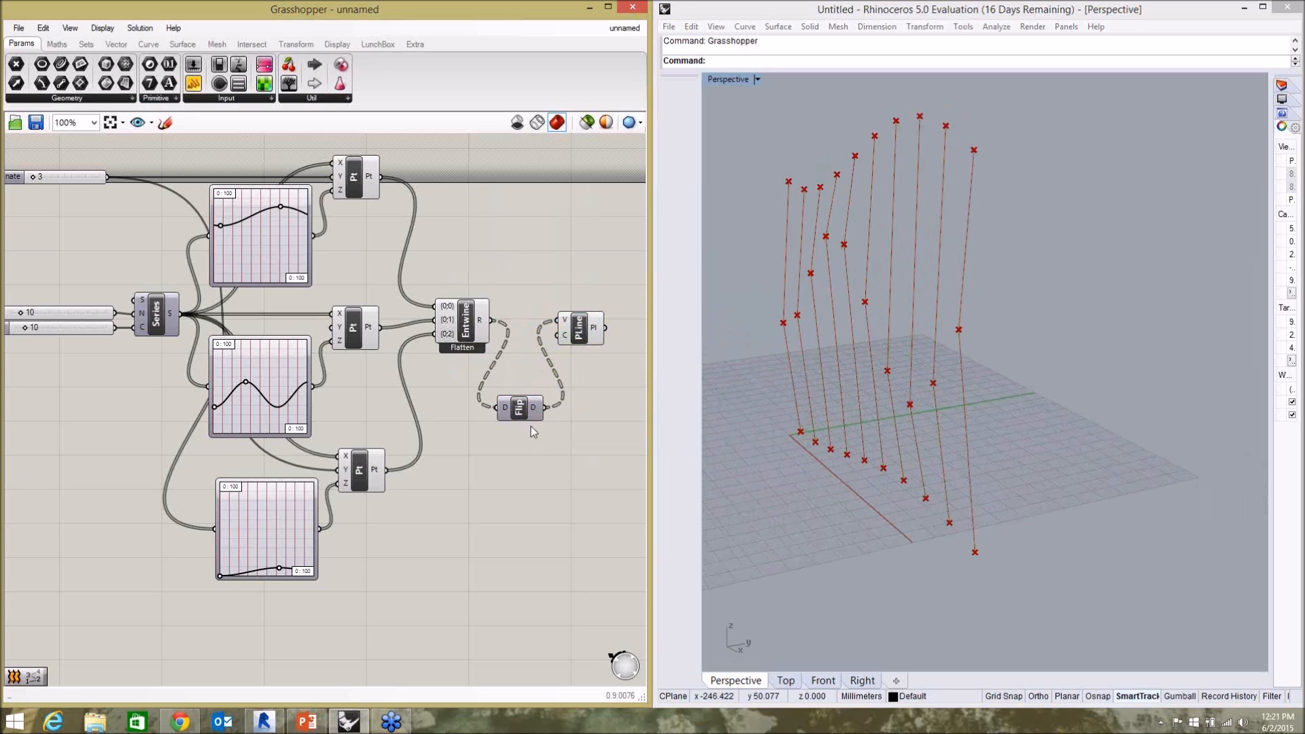
Line up the Flip Matrix and PolyLine components in a row after Entwine.
drag(591, 333, 618, 332)
drag(522, 413, 590, 329)
click(570, 408)
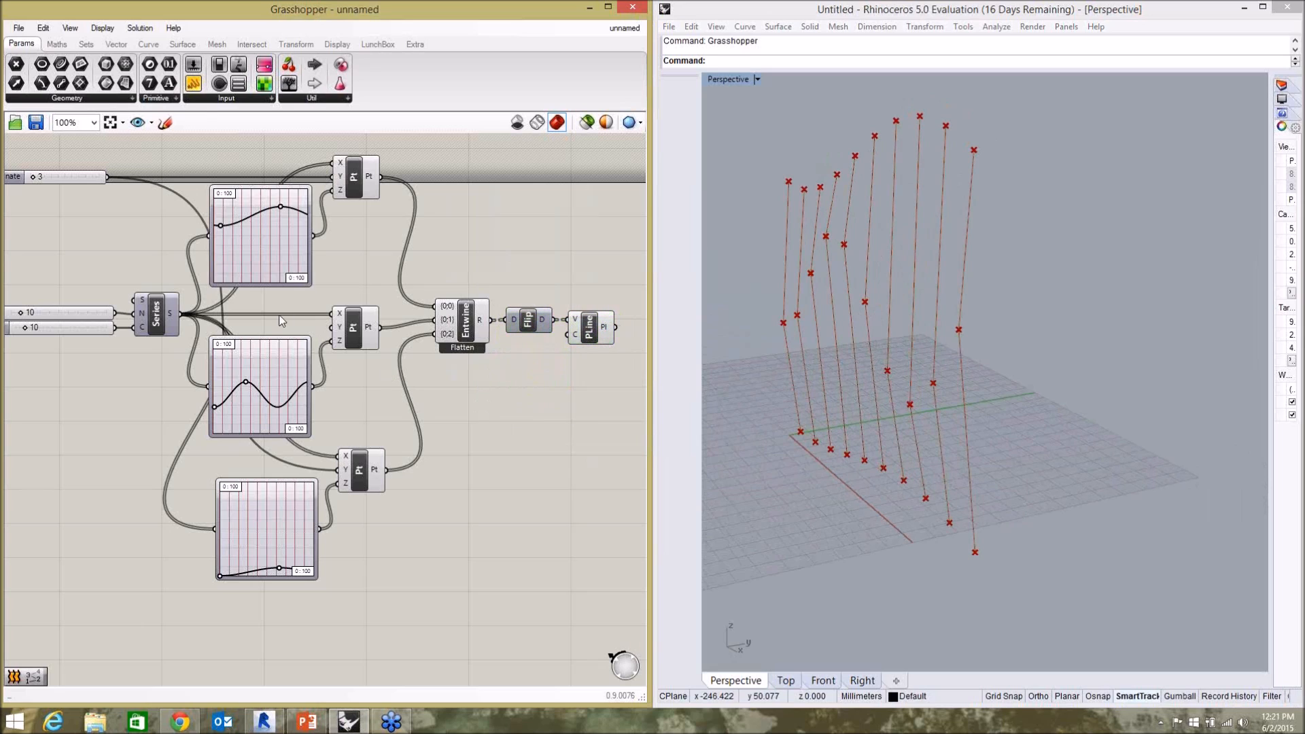
Set the Y coordinate slider shared by the top and bottom point rows to 7.
scroll(343, 357, down, 2)
scroll(451, 353, up, 3)
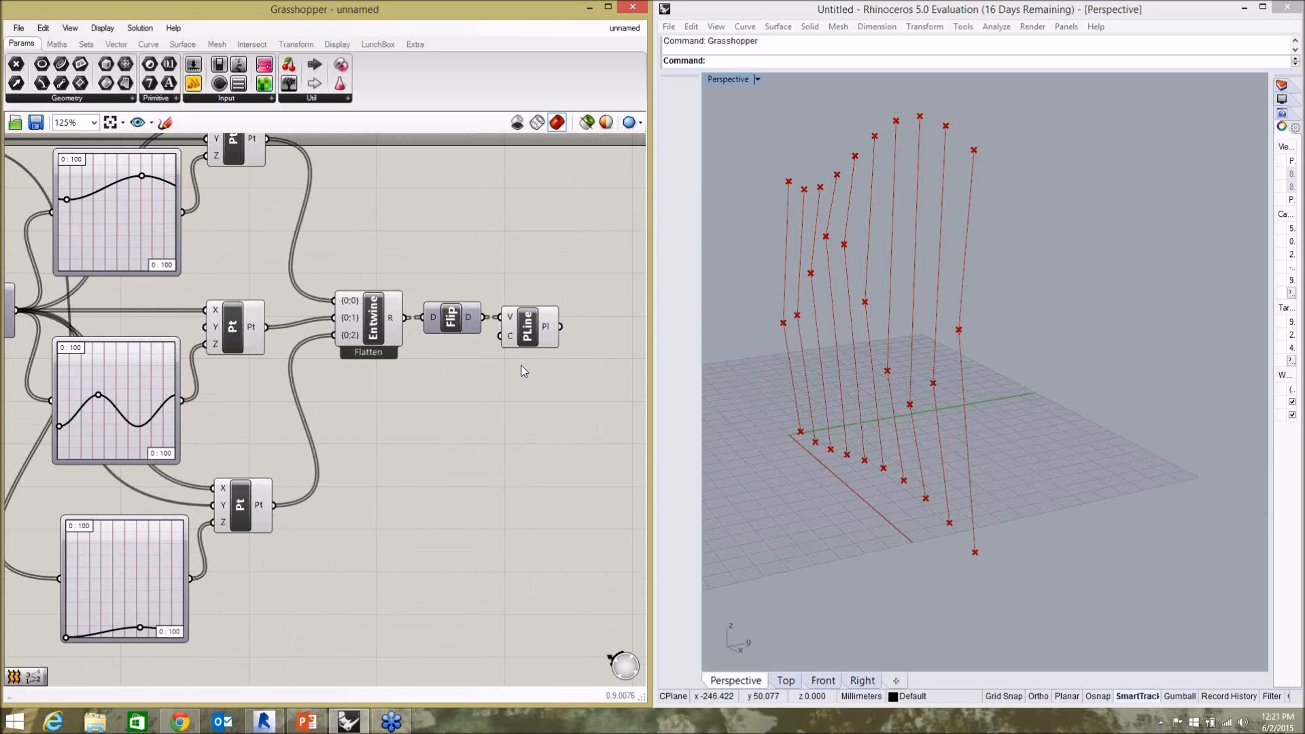
scroll(414, 409, down, 2)
scroll(150, 255, up, 4)
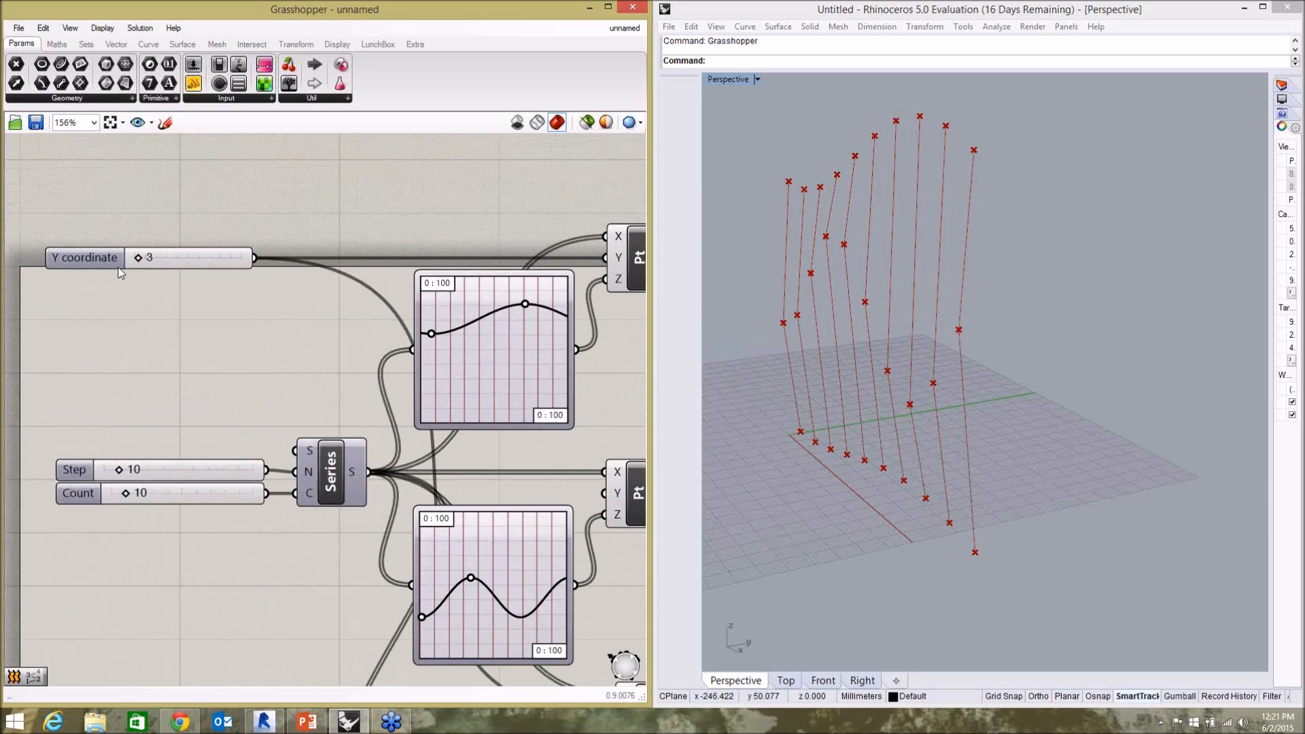
mouse_move(151, 255)
mouse_down()
mouse_move(140, 256)
mouse_move(165, 256)
mouse_move(144, 260)
mouse_up()
scroll(261, 376, down, 3)
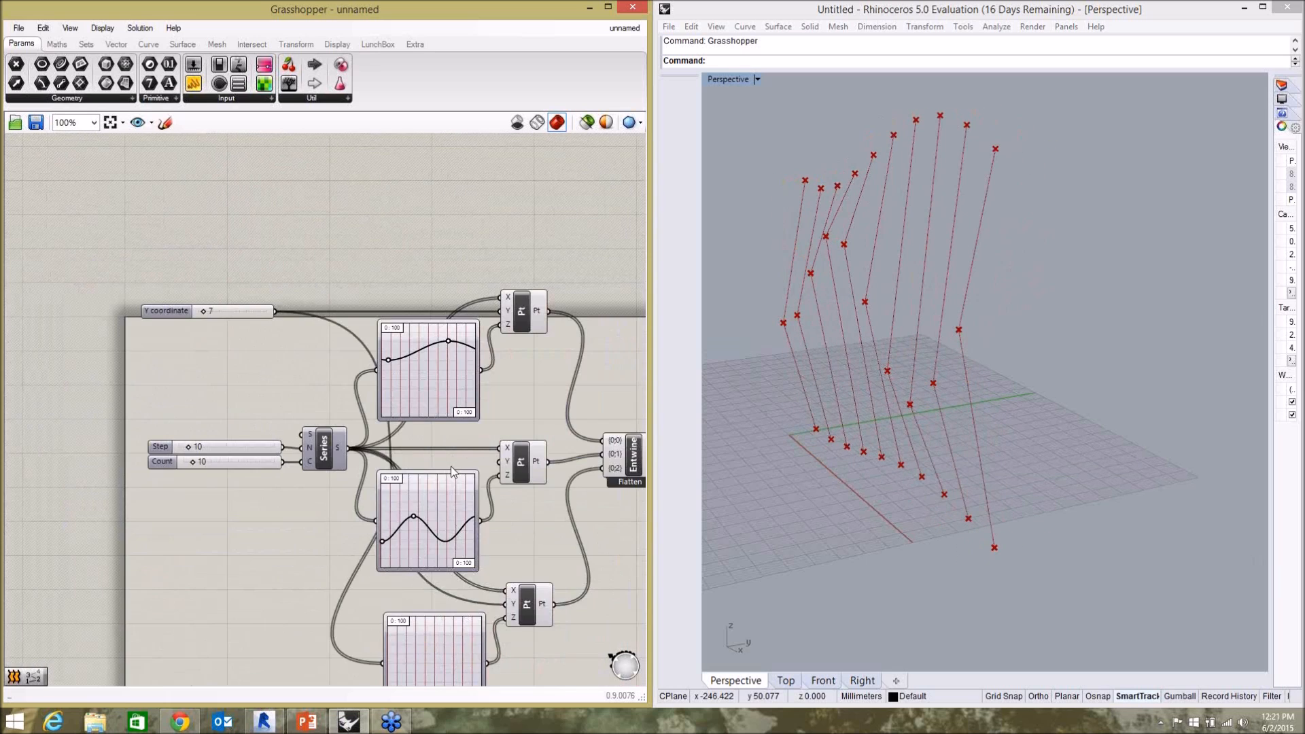
Shift the middle Graph Mapper's peak handle toward the end to form a single gentle hump like the top curve.
scroll(399, 490, up, 2)
drag(391, 543, 437, 552)
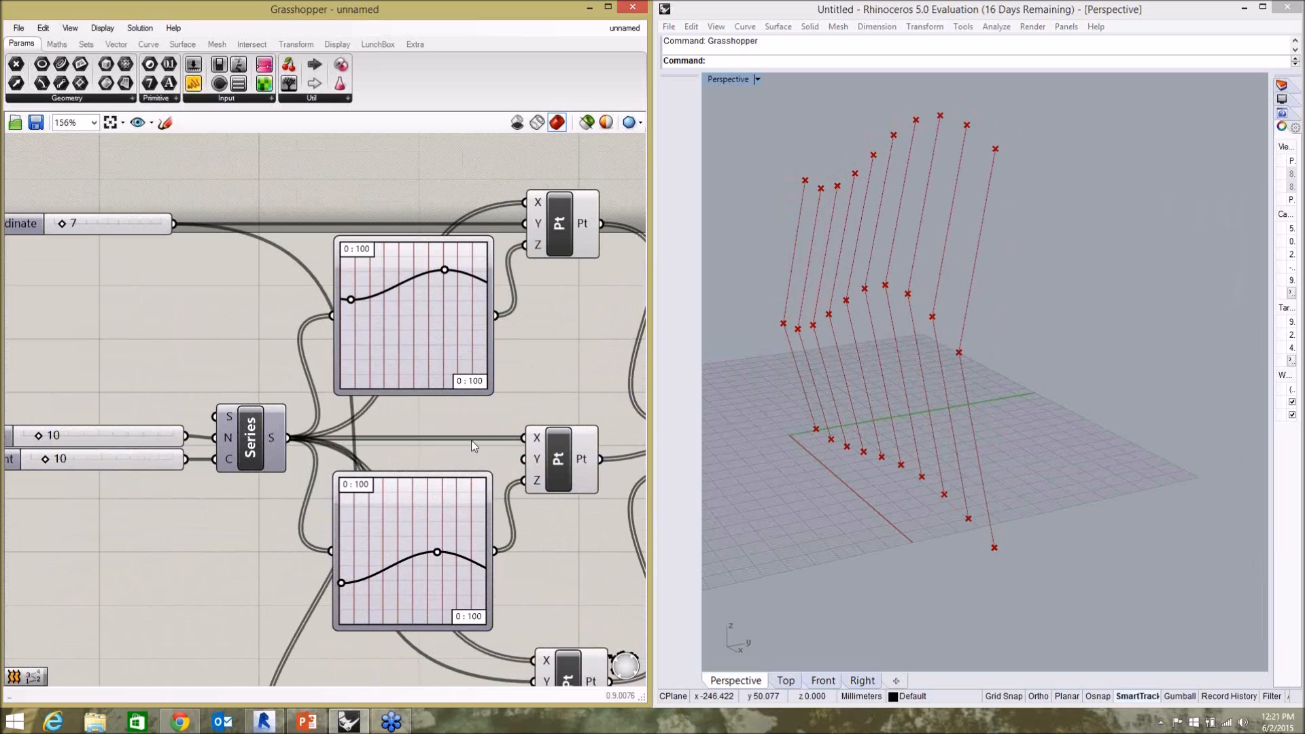
scroll(276, 327, down, 3)
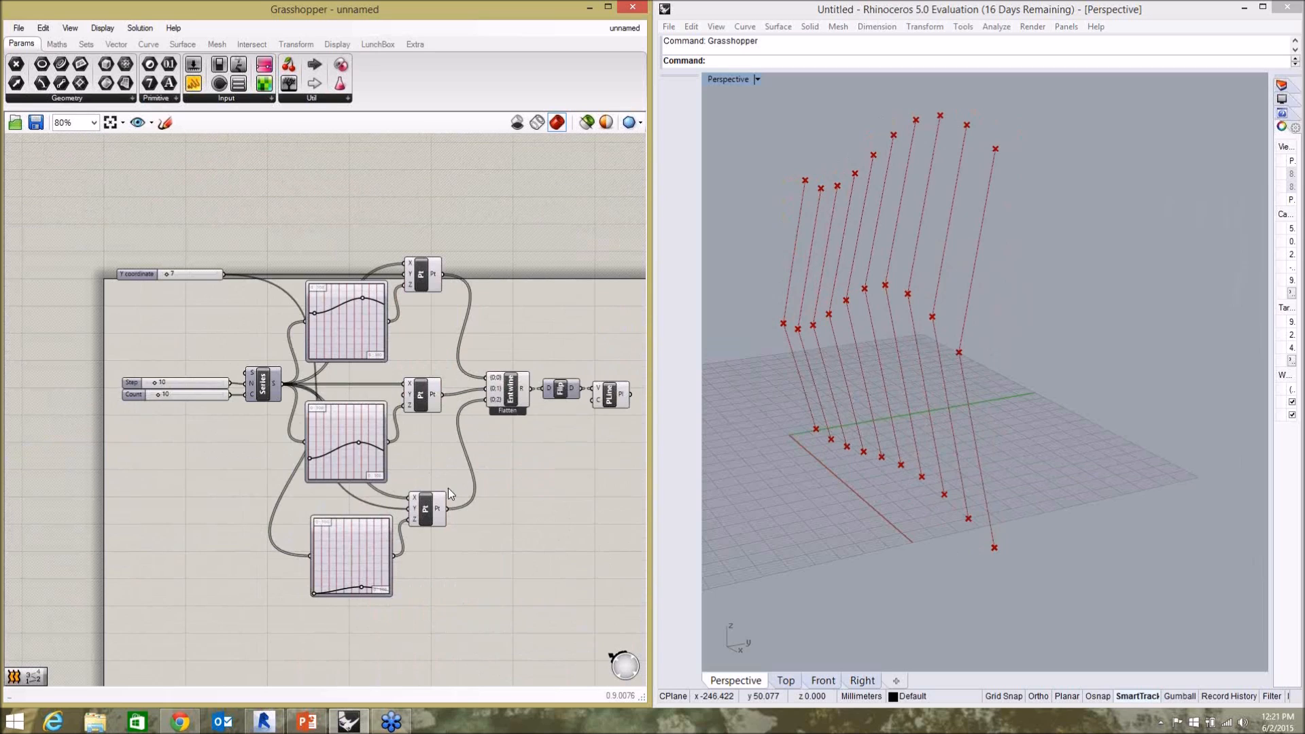
Raise the peak handle of the middle Graph Mapper to lift the middle row of points.
right_drag(806, 449, 826, 429)
click(465, 513)
scroll(132, 388, up, 3)
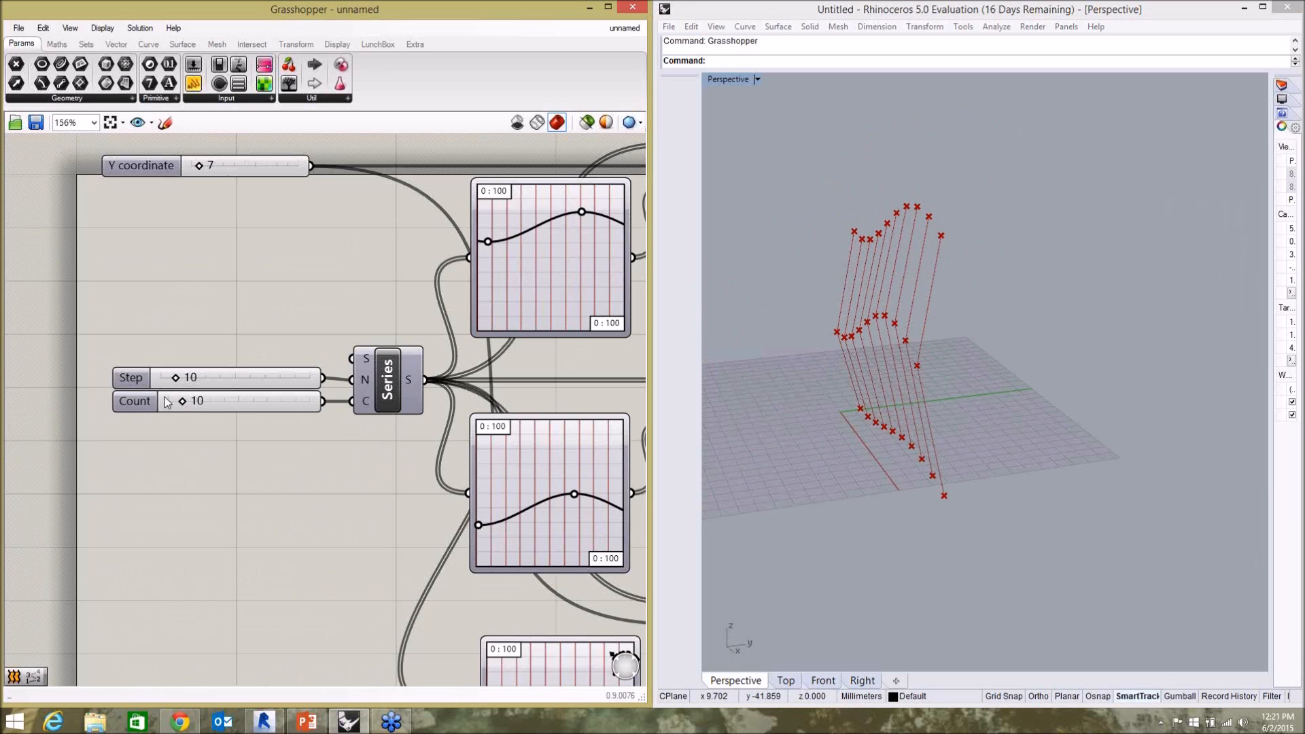
scroll(272, 323, down, 4)
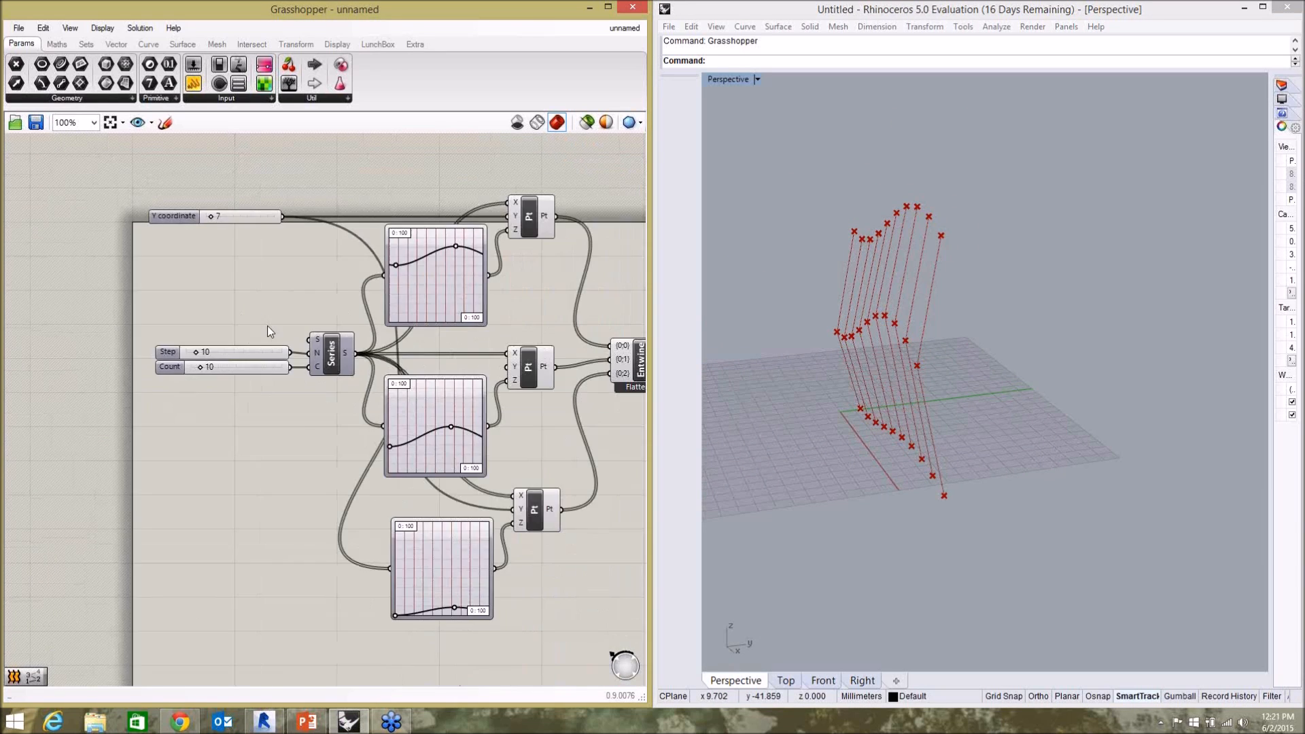
scroll(467, 372, up, 4)
scroll(263, 371, up, 2)
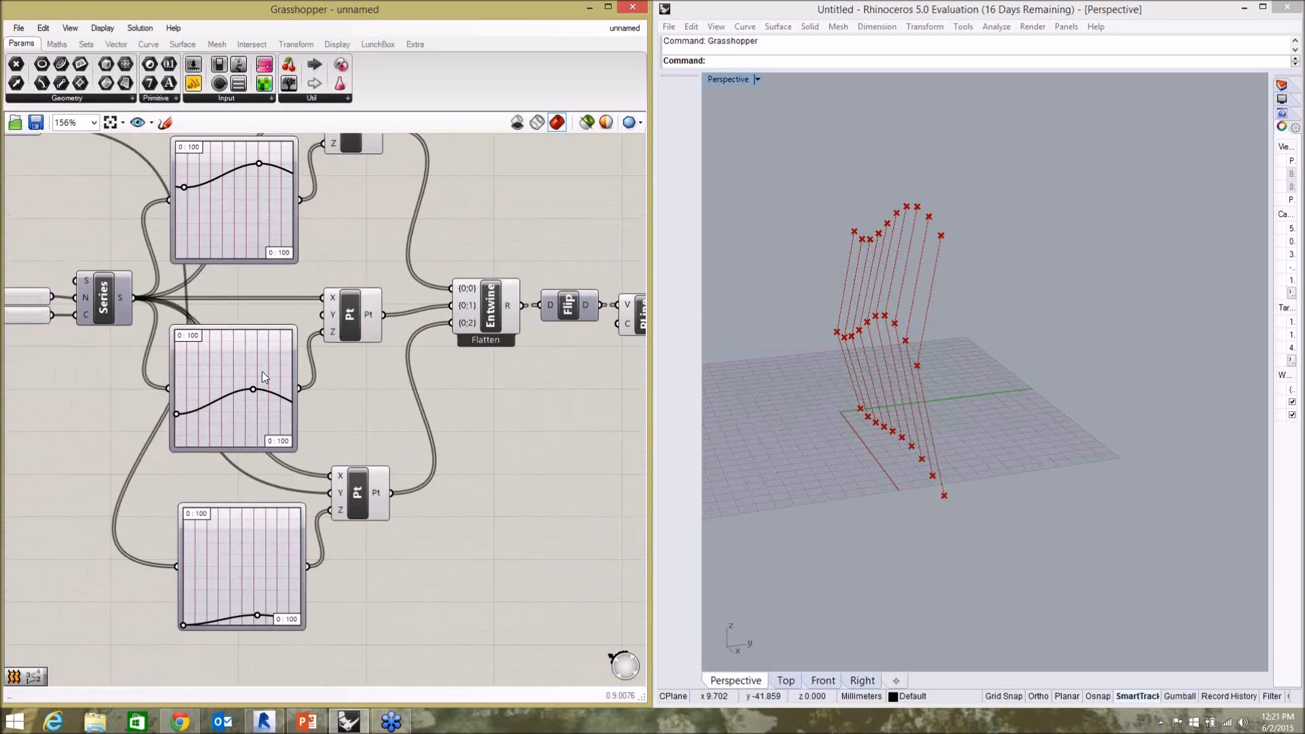
mouse_move(246, 400)
mouse_down()
mouse_move(214, 390)
mouse_move(268, 370)
mouse_move(170, 388)
mouse_move(228, 406)
mouse_move(250, 392)
mouse_move(228, 389)
mouse_move(252, 416)
mouse_move(260, 401)
mouse_move(235, 386)
mouse_up()
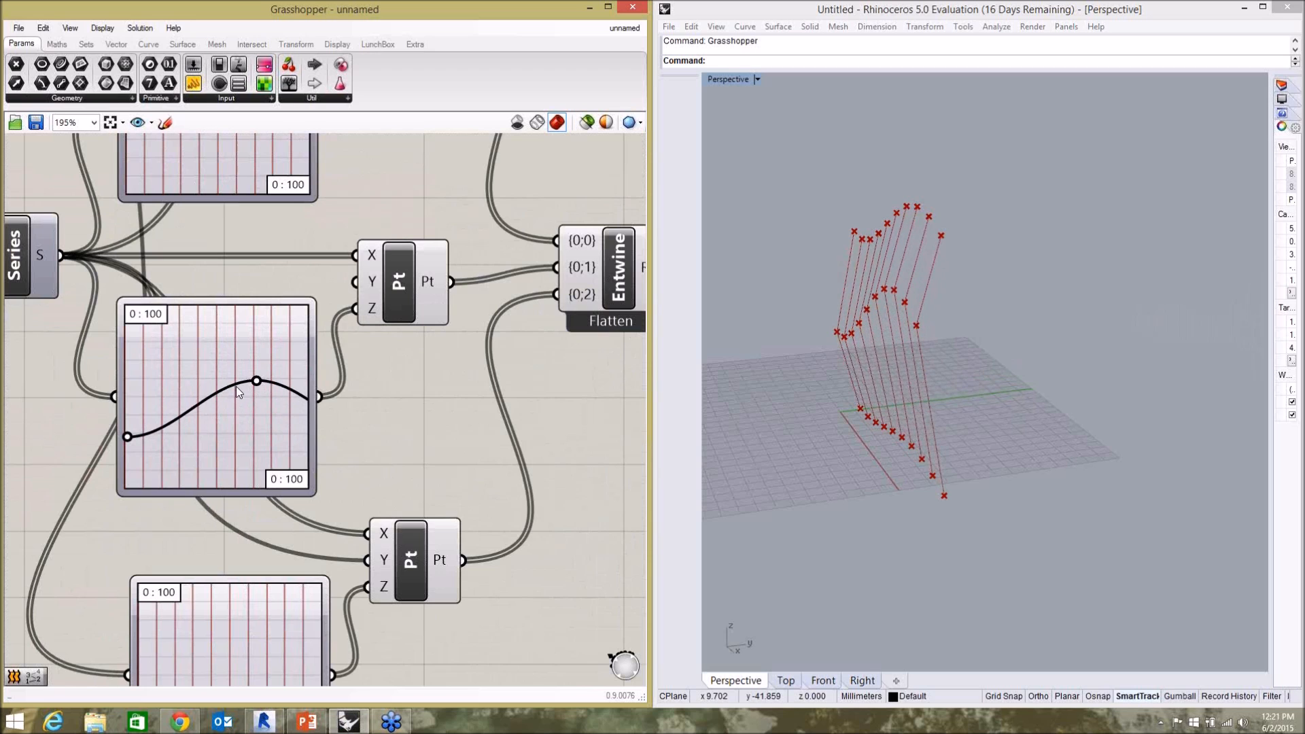
Set the Series component's Step slider to 6 and its Count slider to 21.
scroll(326, 290, down, 5)
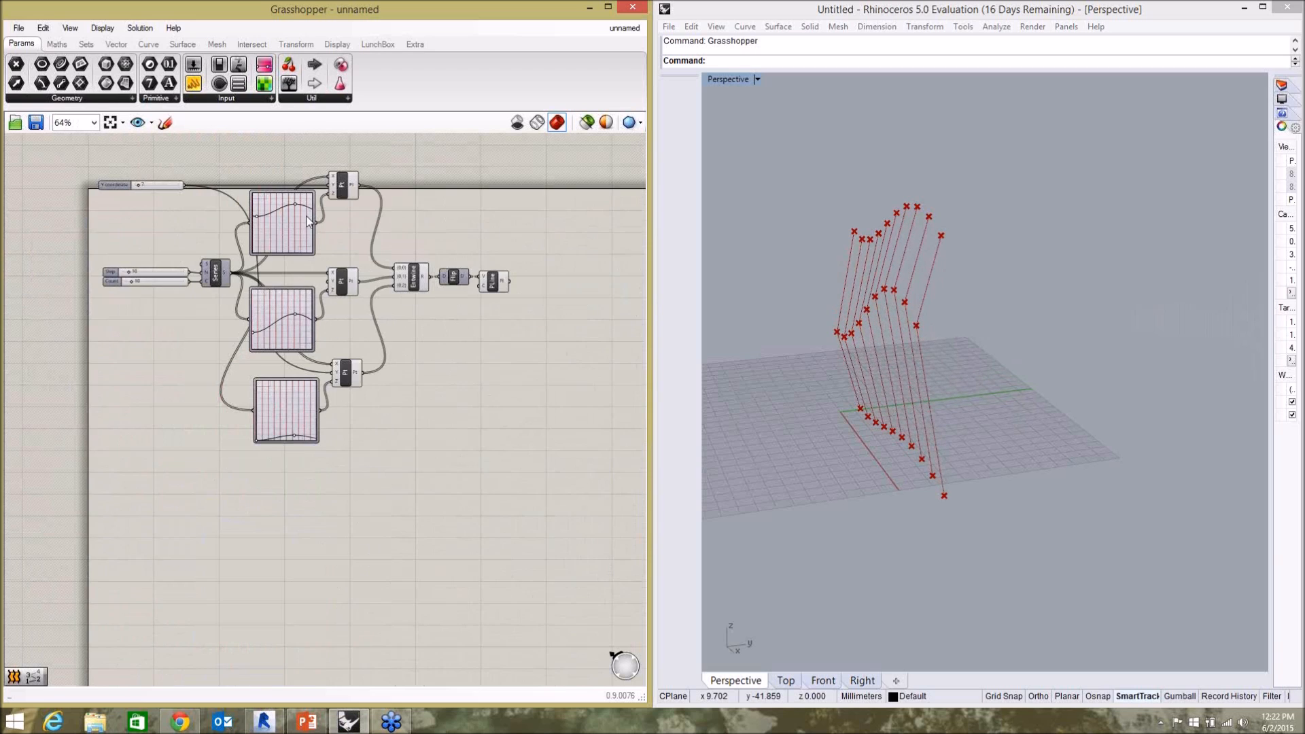
scroll(327, 290, up, 1)
scroll(130, 306, up, 4)
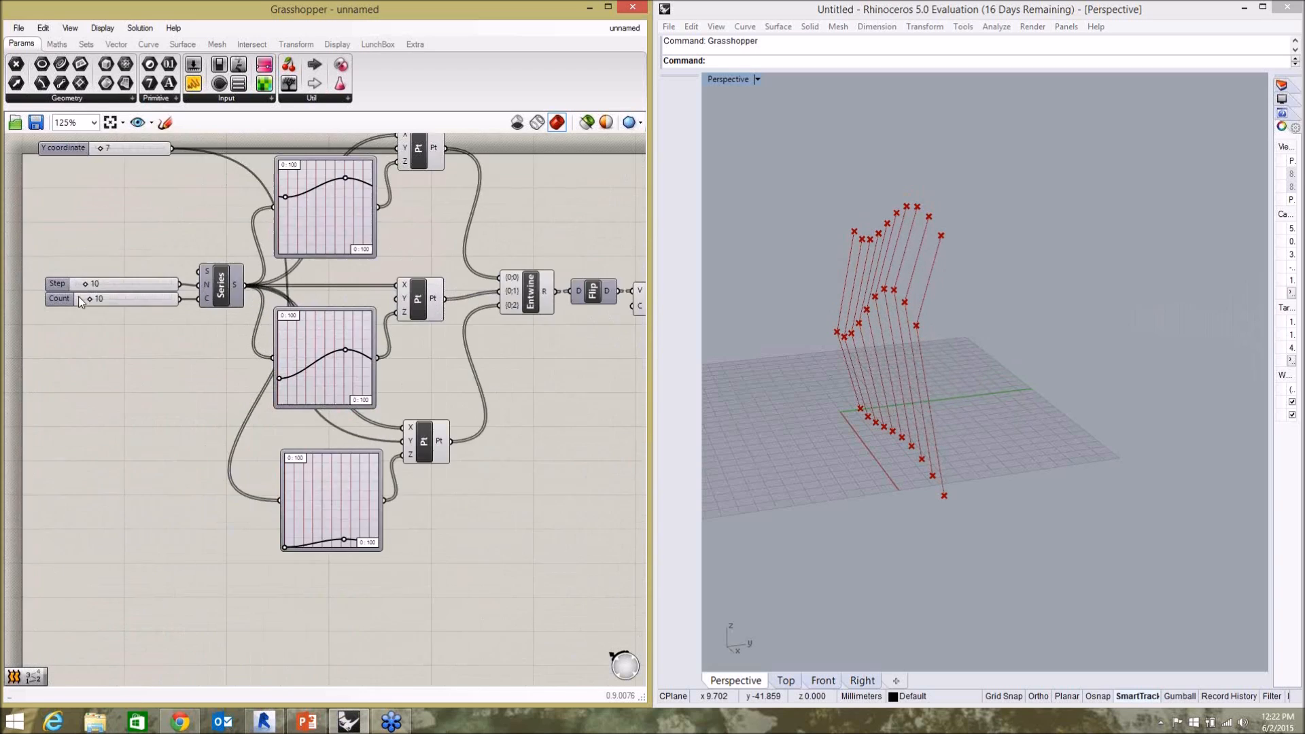
drag(102, 307, 113, 306)
click(837, 338)
right_drag(837, 338, 993, 343)
click(353, 401)
scroll(240, 353, down, 3)
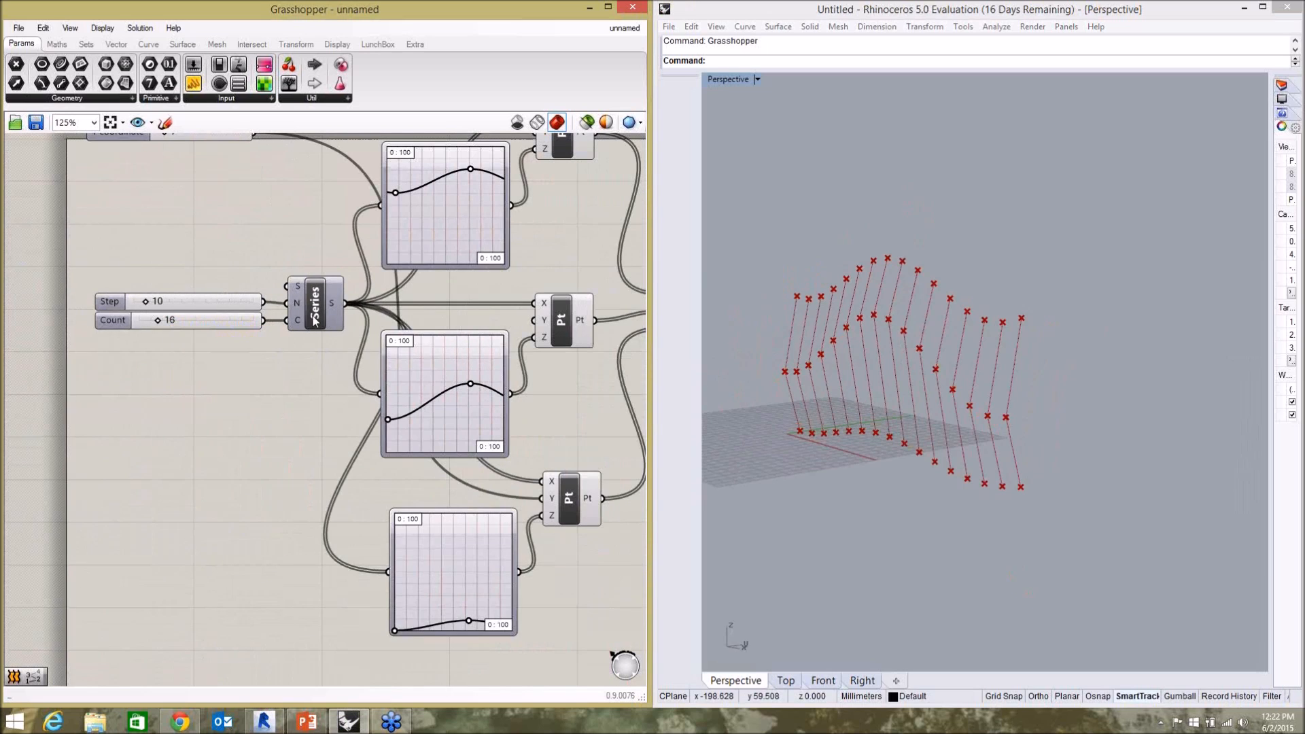
mouse_move(149, 302)
mouse_down()
mouse_move(175, 319)
mouse_move(160, 318)
mouse_up()
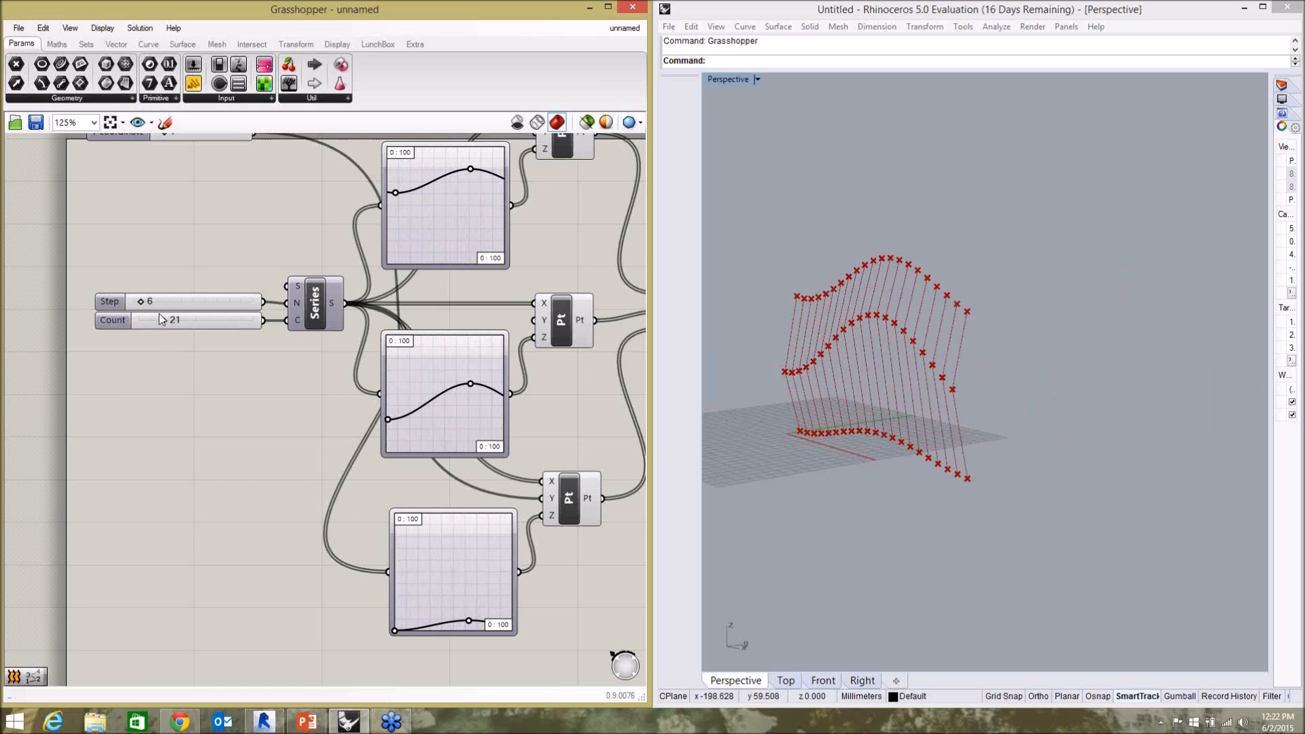
Reshape the middle Graph Mapper into a repeating wave with its peak nearer the start, and highlight the PolyLine component's curves.
drag(470, 387, 437, 434)
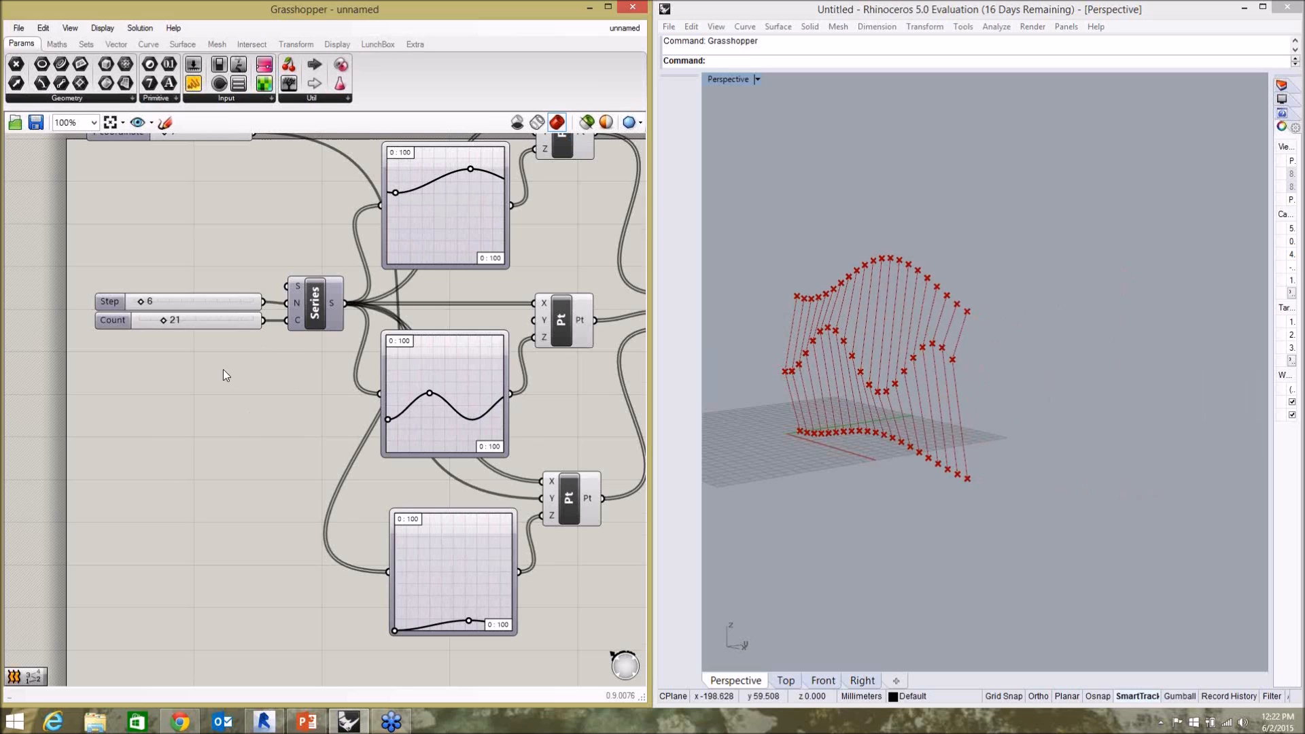
scroll(223, 369, down, 2)
scroll(575, 352, up, 3)
click(579, 353)
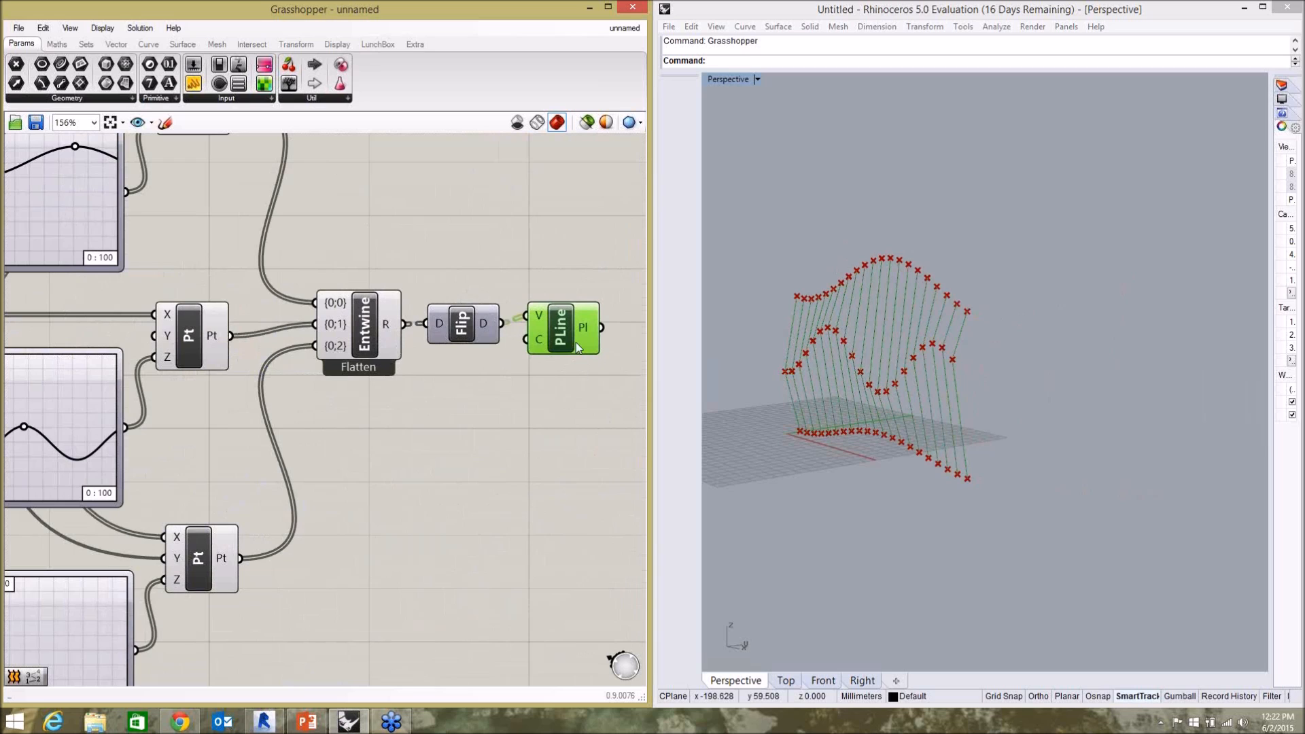
click(531, 381)
Add an Extrude component after the PolyLine and feed the polylines into its base input.
scroll(379, 386, down, 2)
scroll(520, 386, up, 2)
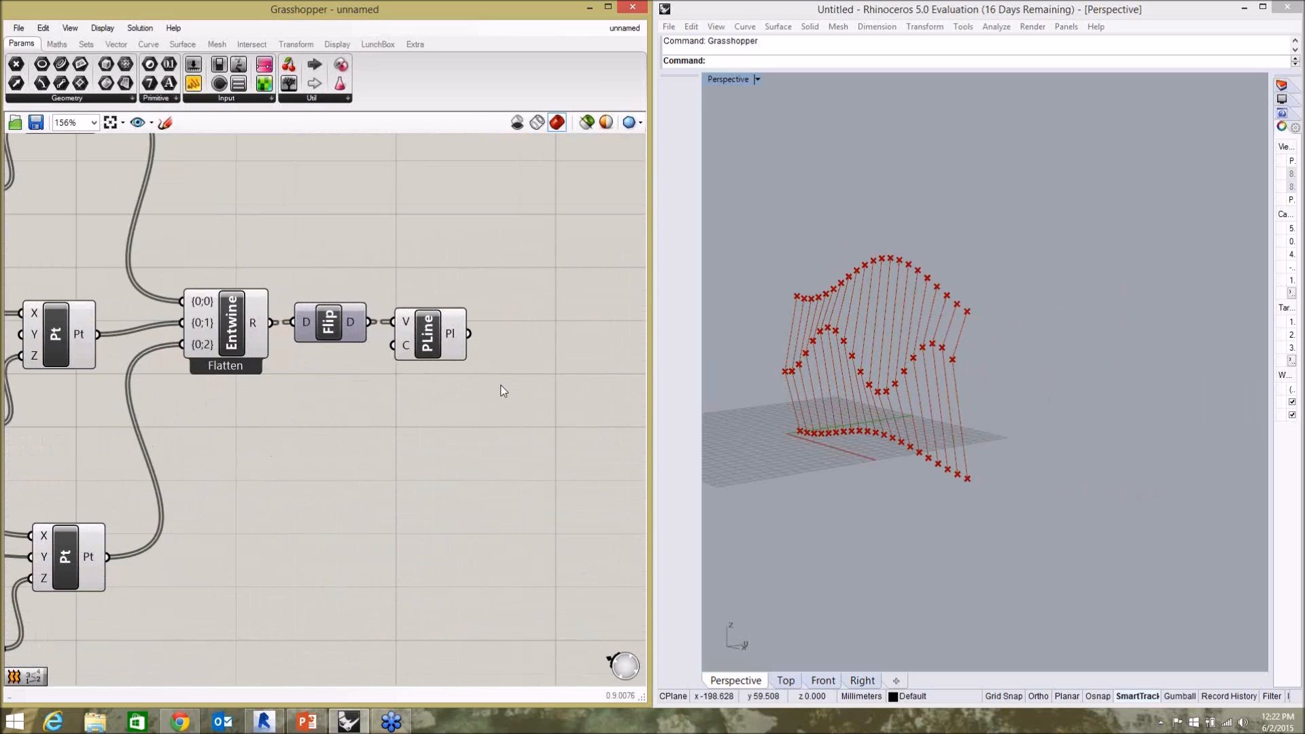
double_click(504, 389)
text(extru)
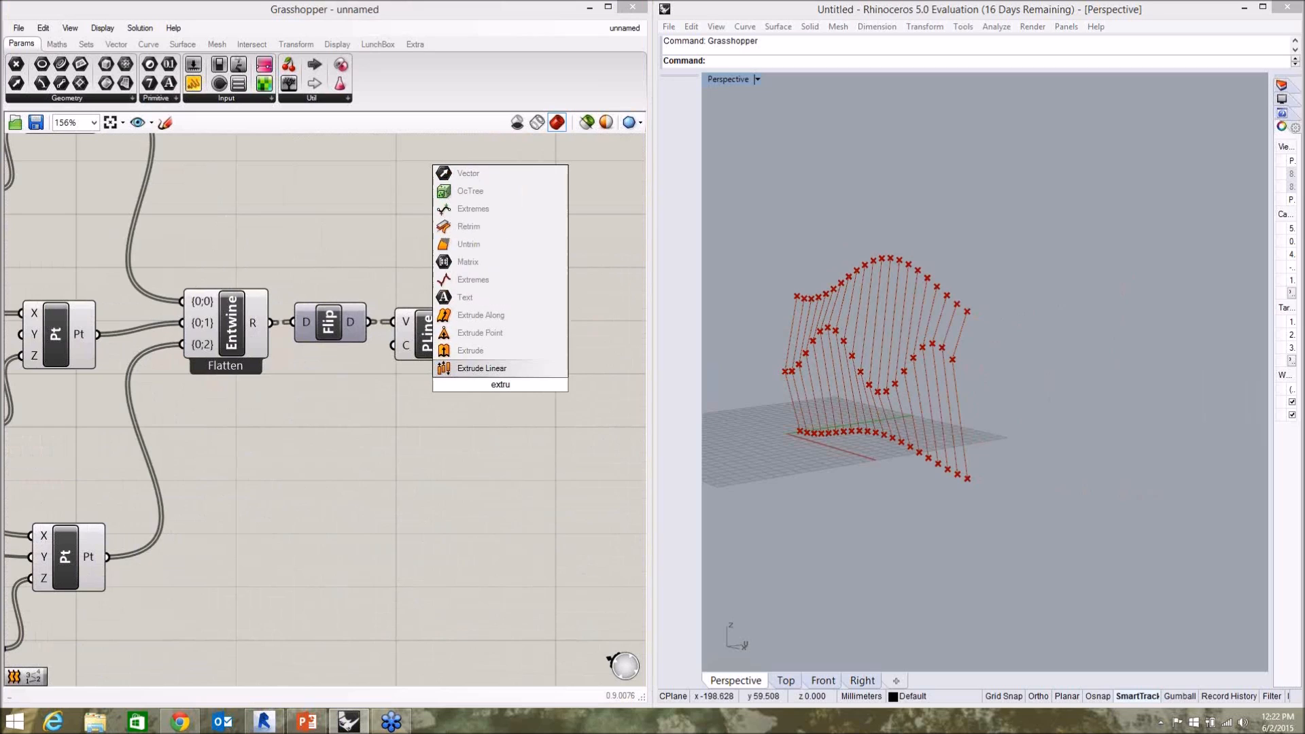
click(496, 367)
drag(509, 404, 553, 376)
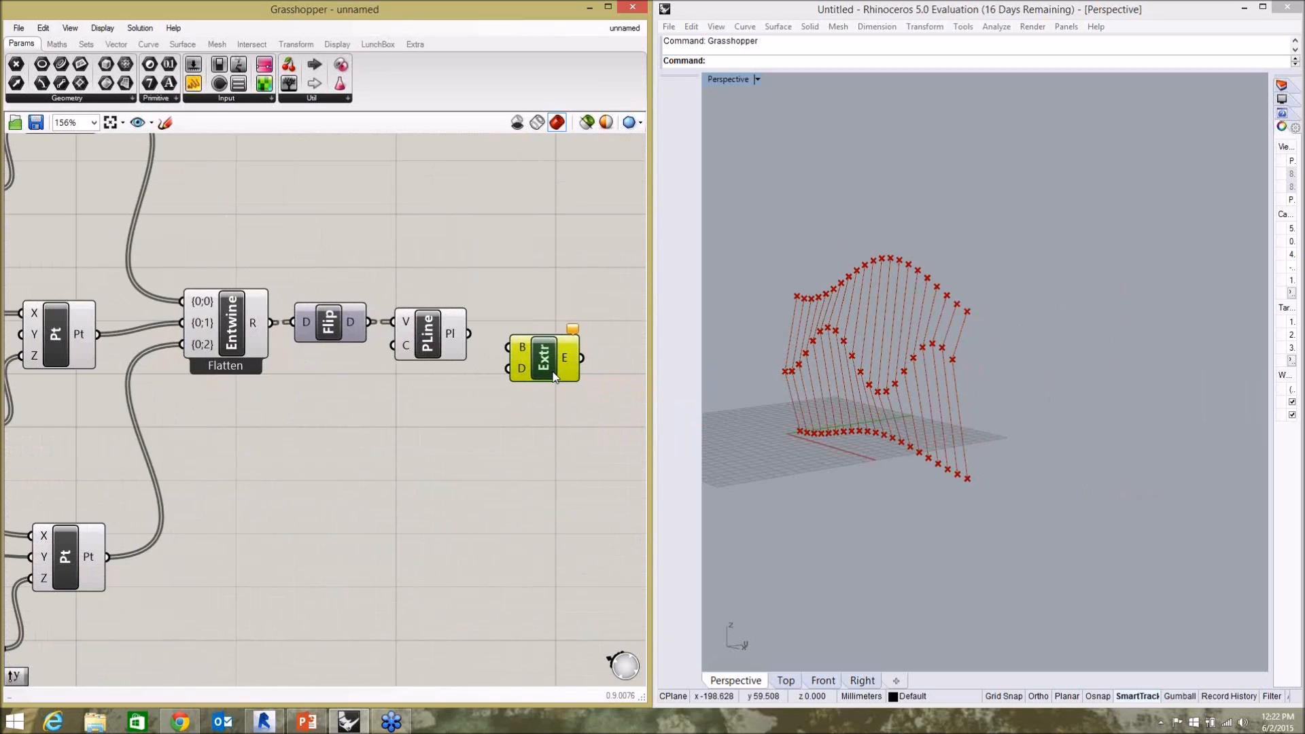
drag(469, 334, 549, 367)
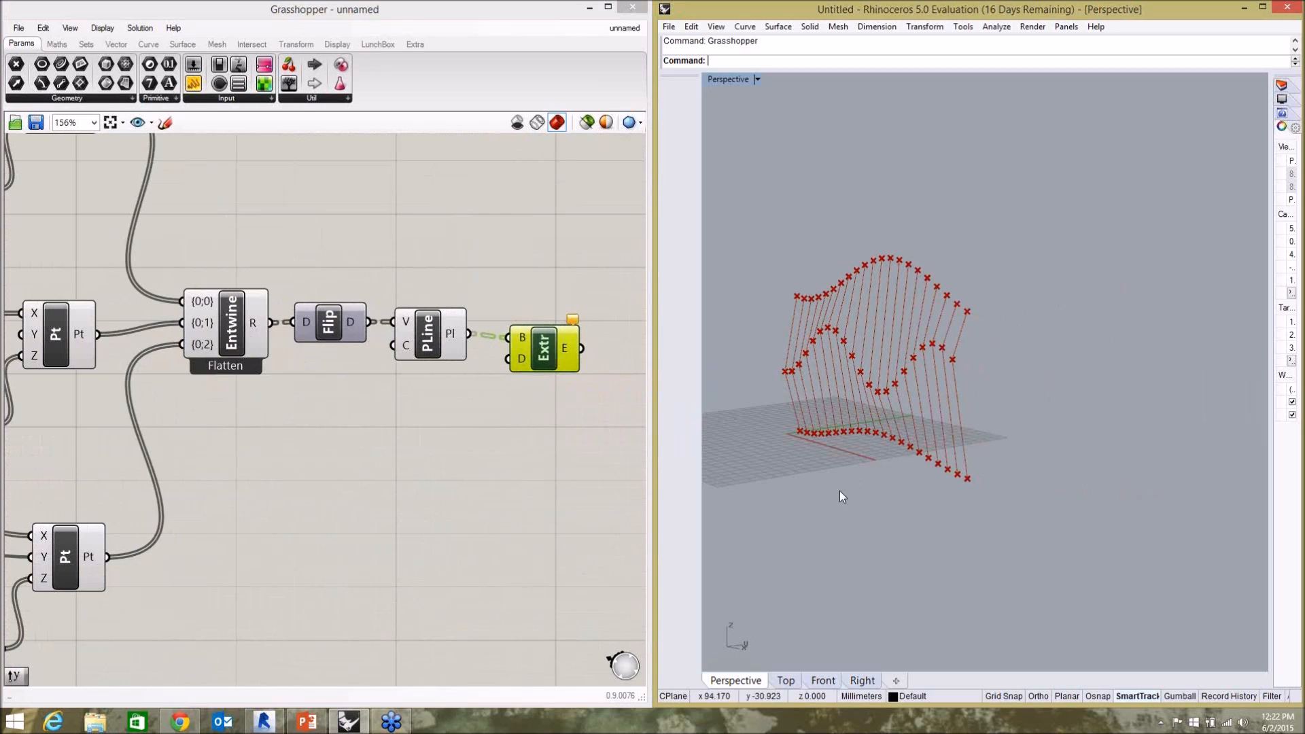
right_drag(763, 651, 751, 656)
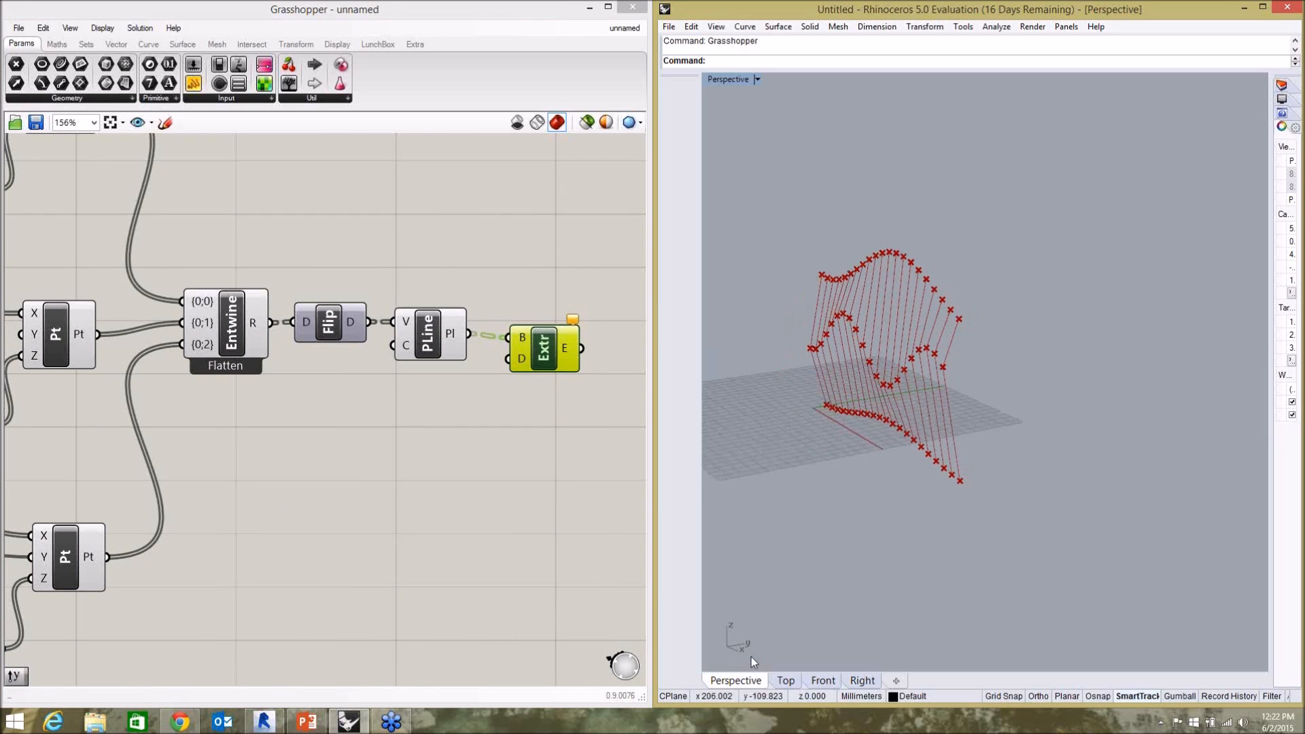
Add a Unit X vector below the PolyLine and connect it to the Extrude component's direction input.
click(457, 456)
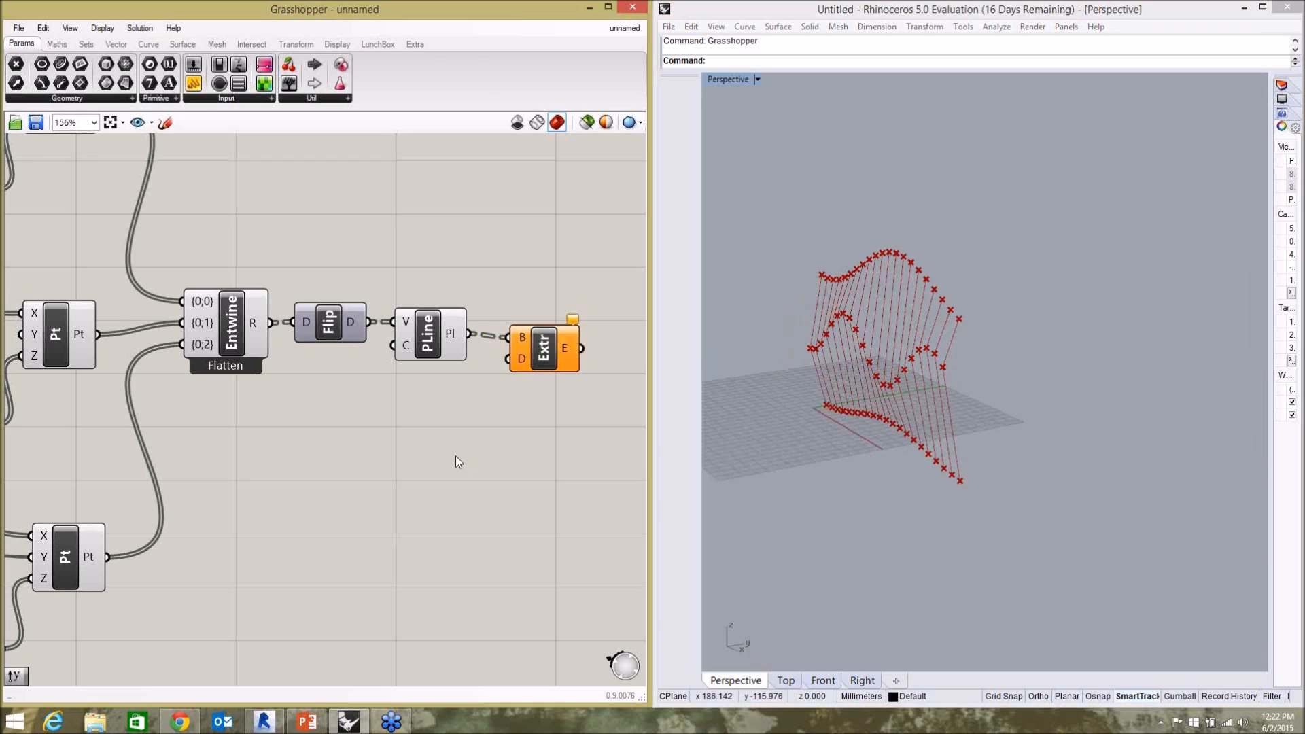
double_click(432, 428)
text(x)
click(391, 435)
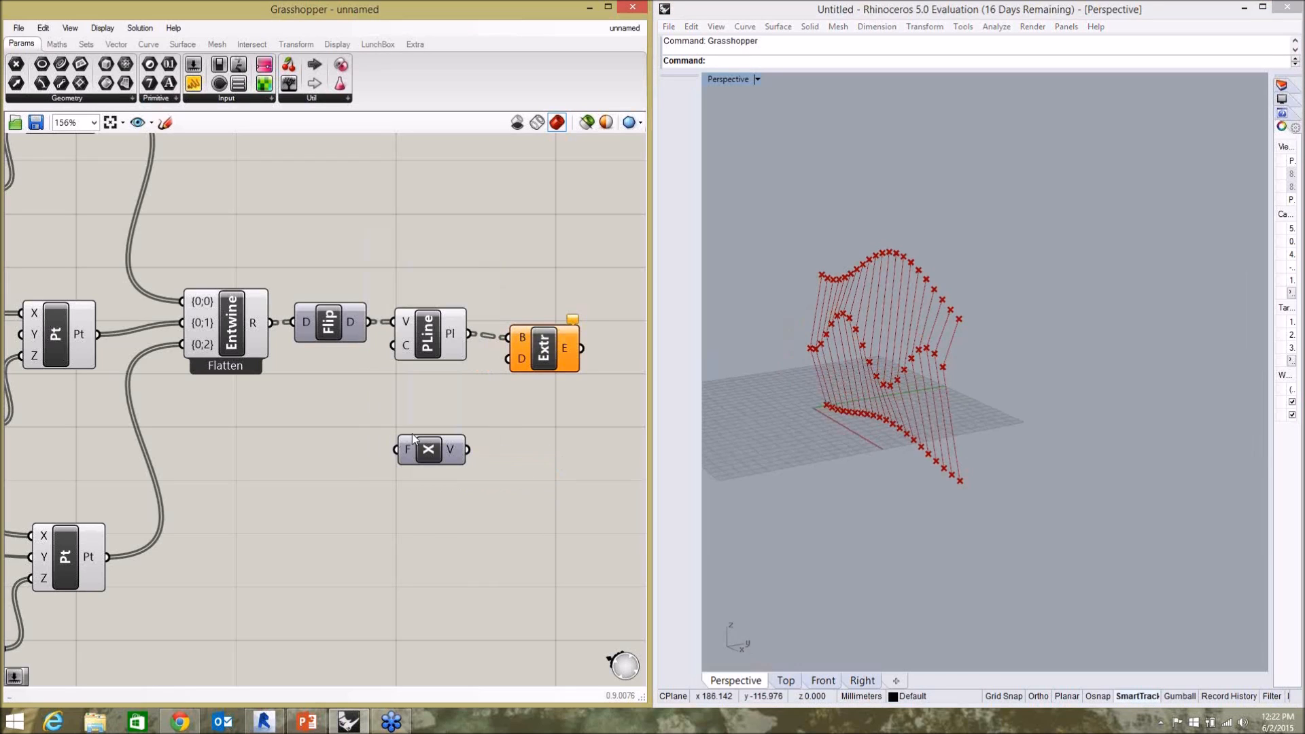
drag(468, 452, 511, 358)
drag(435, 465, 435, 426)
scroll(951, 366, up, 4)
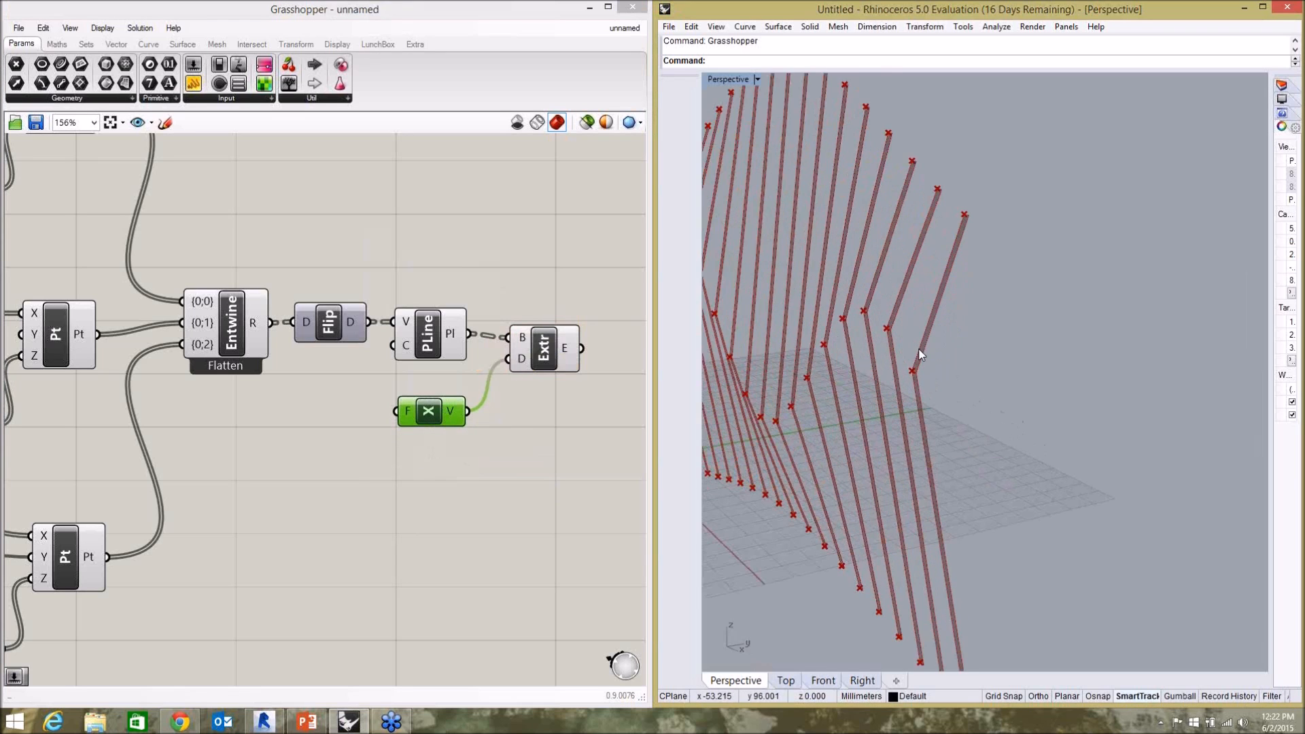
scroll(938, 356, down, 2)
scroll(909, 338, down, 3)
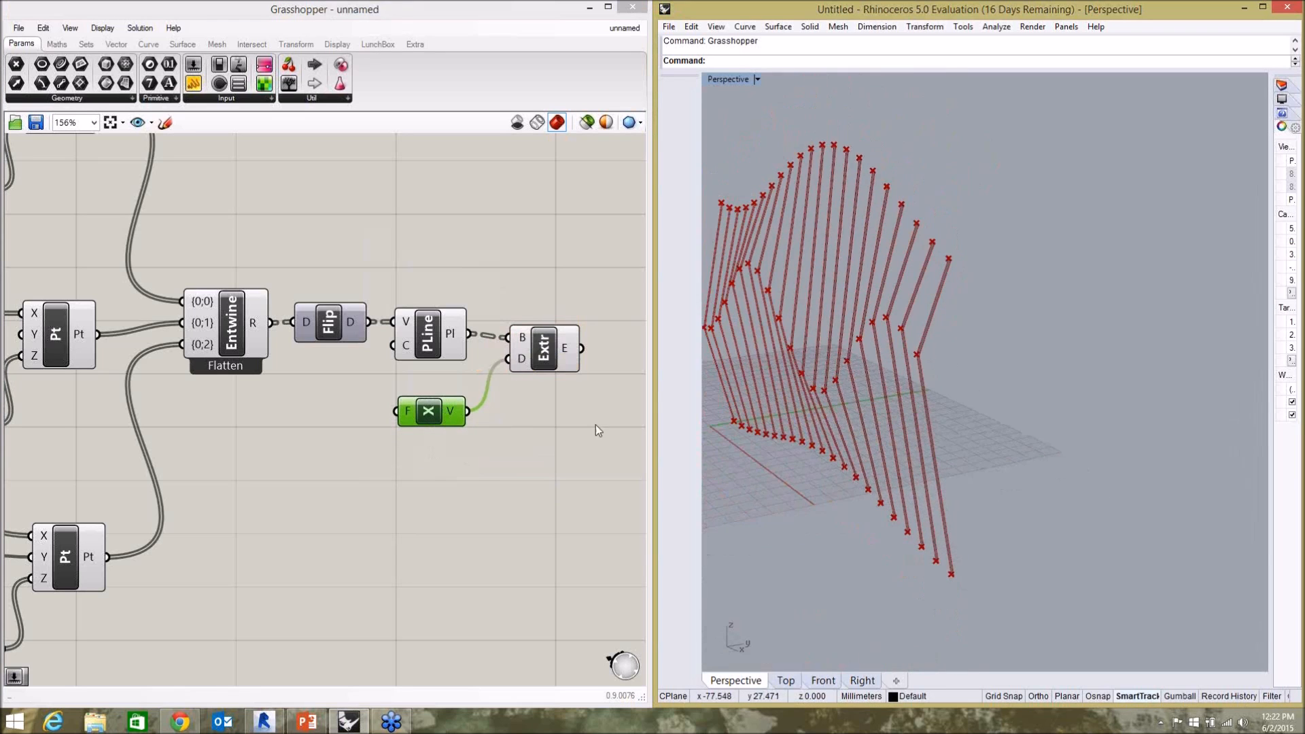
Create a number slider for the Unit X factor, set it to 2 and line it up with the vector.
click(443, 469)
double_click(341, 439)
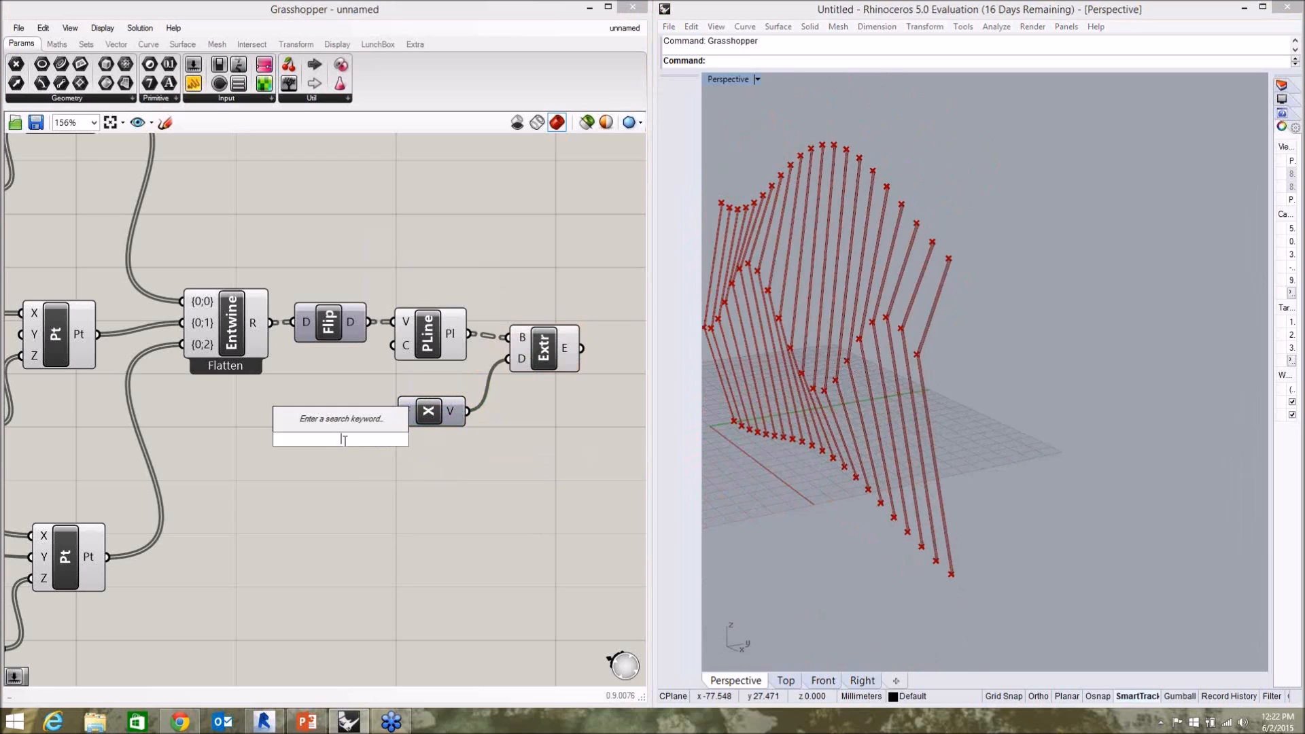
text(15)
key(Return)
drag(370, 441, 311, 423)
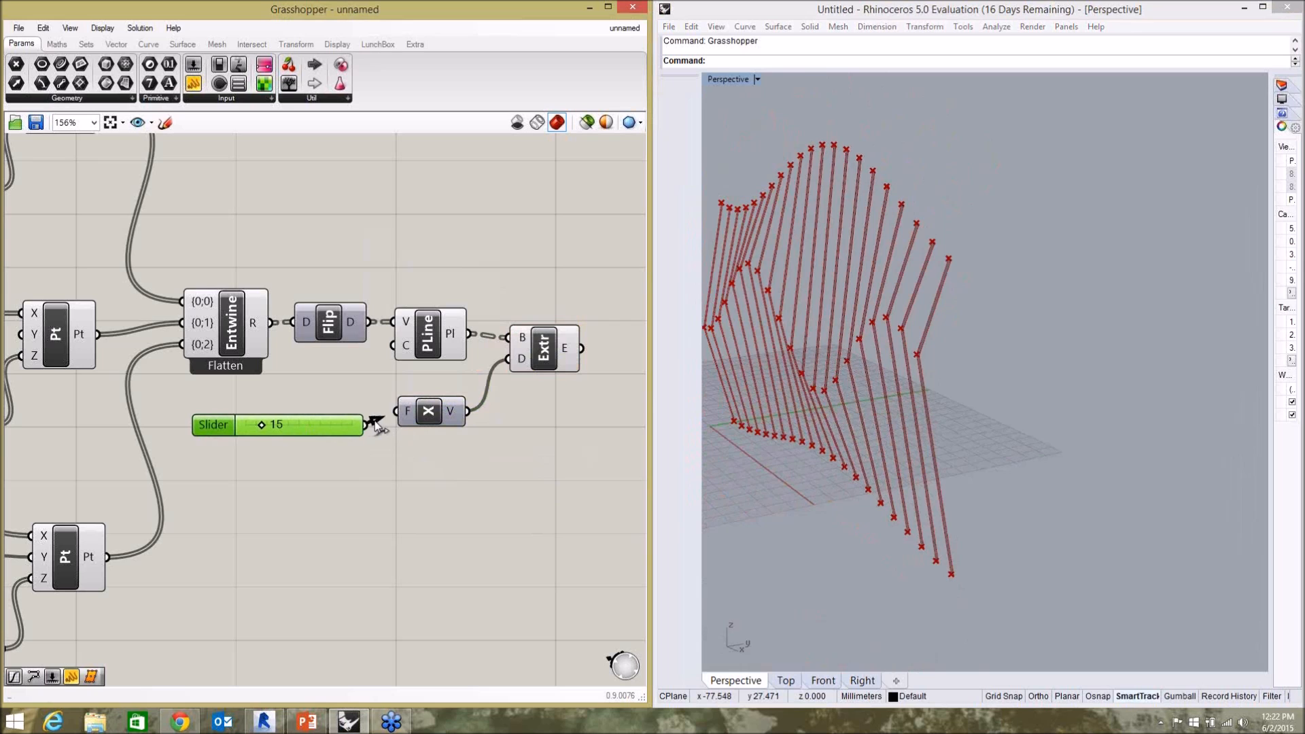
drag(391, 414, 394, 411)
drag(266, 426, 252, 428)
click(416, 528)
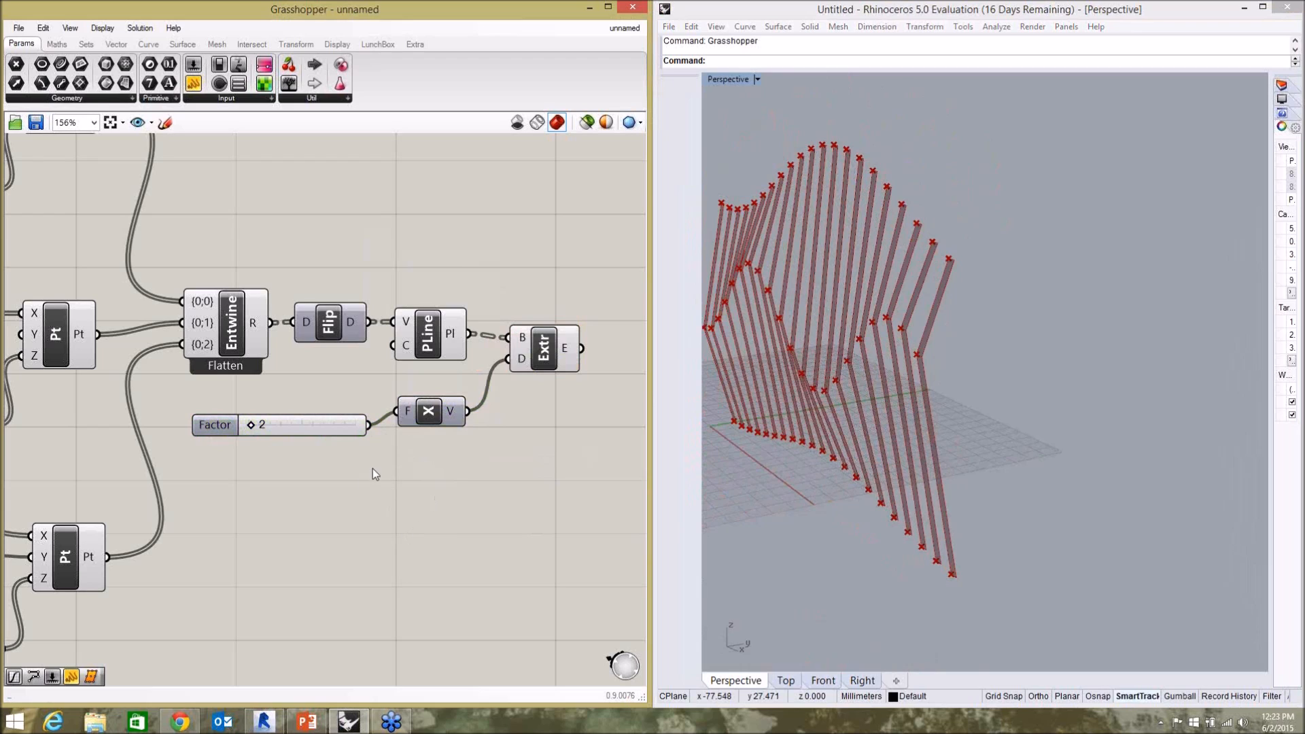
drag(320, 424, 327, 410)
click(536, 475)
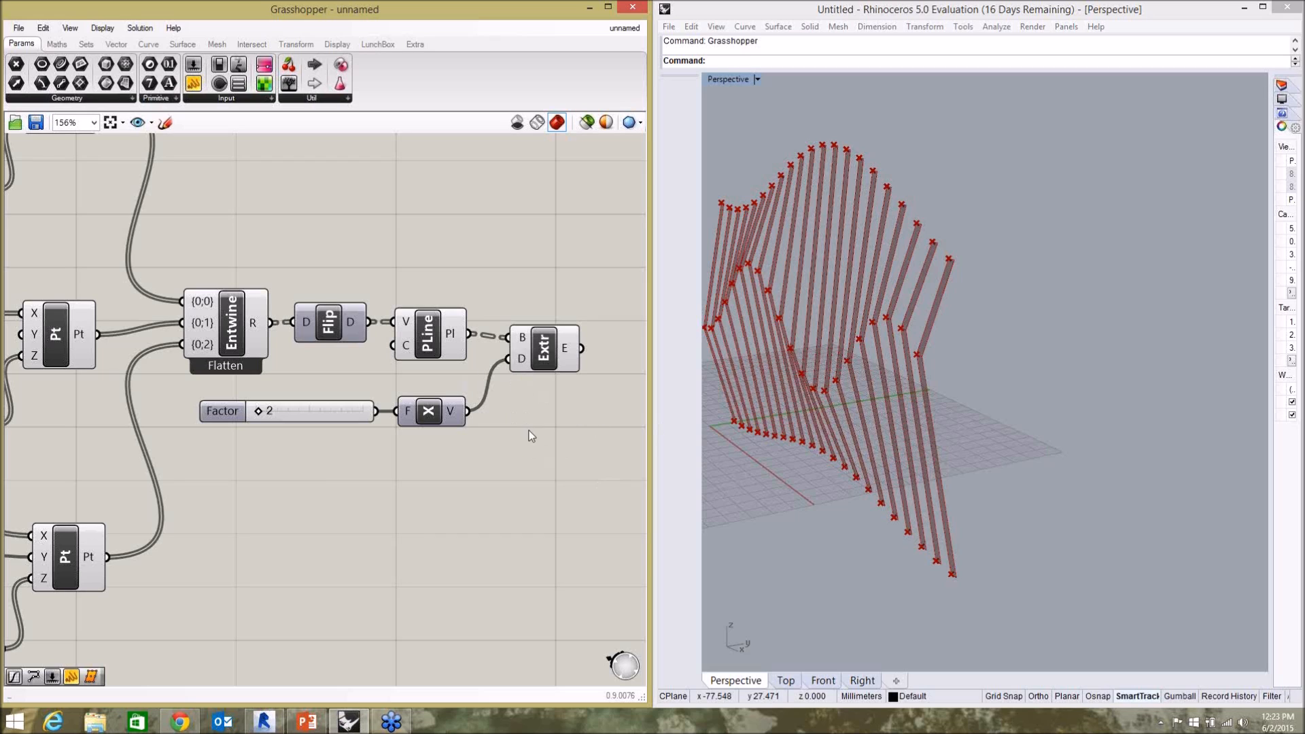
Inspect the extruded strips in the Perspective view and move the Extrude component closer to the PolyLine.
click(935, 354)
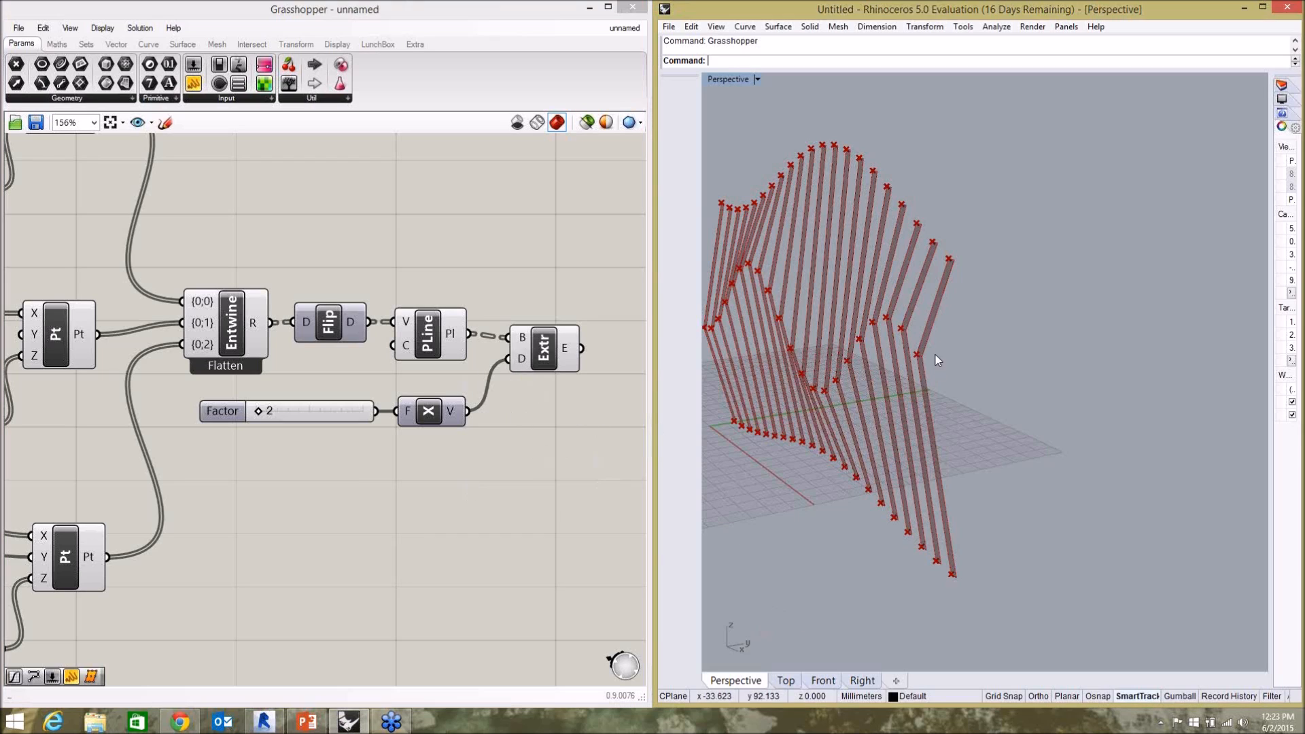
scroll(928, 344, up, 8)
scroll(925, 358, down, 6)
click(484, 484)
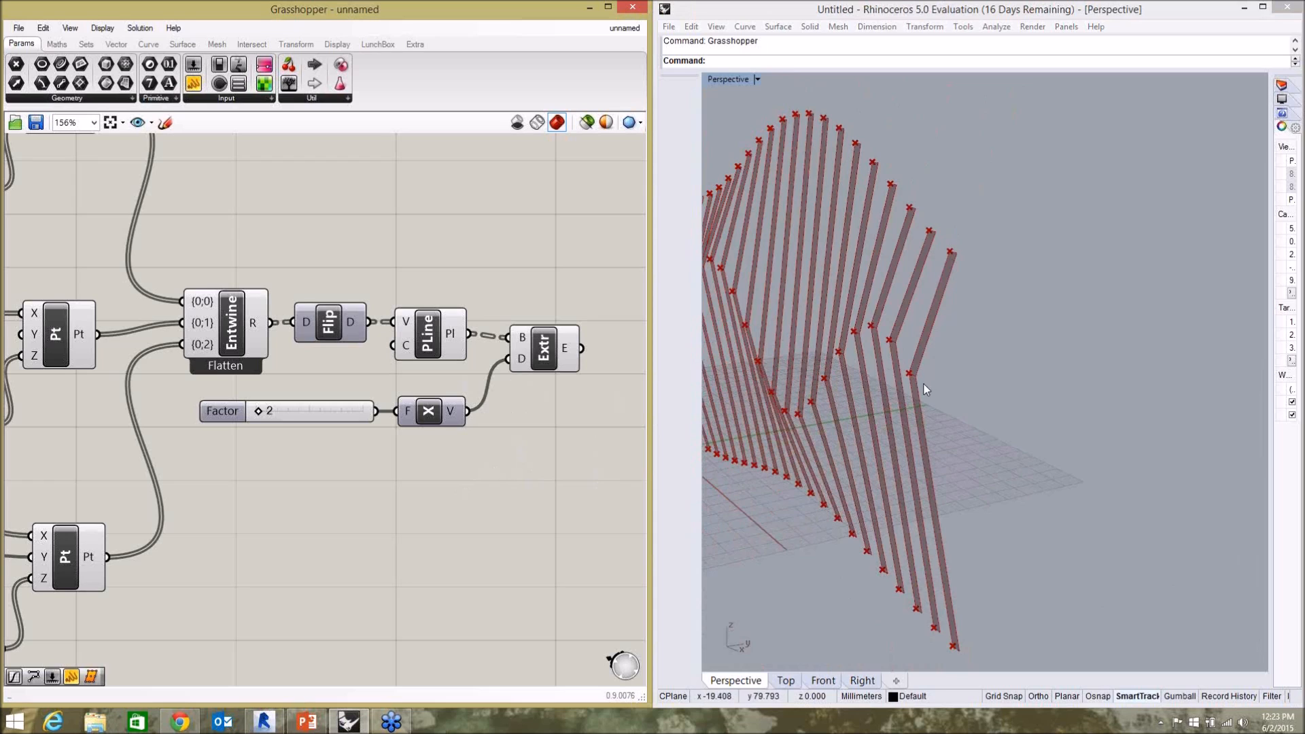
drag(554, 371, 543, 366)
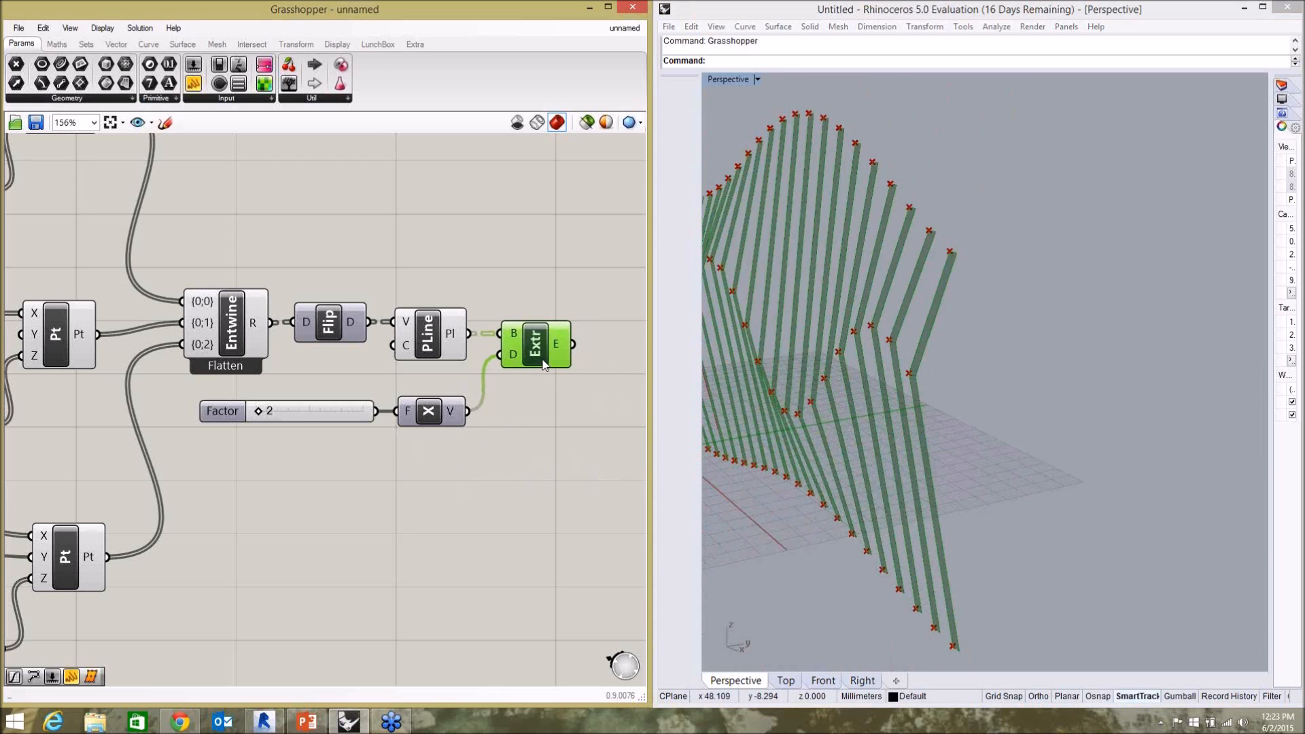
click(521, 415)
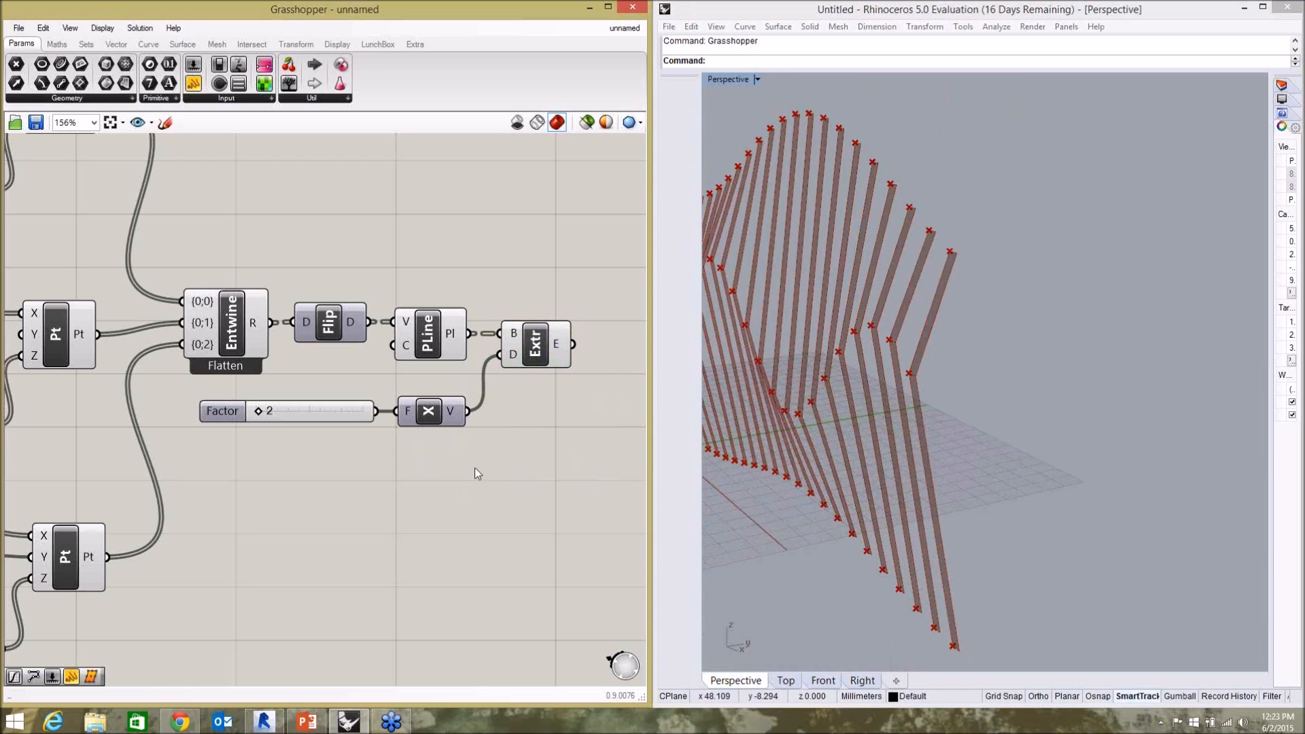
Duplicate the Extrude component with its Unit X vector and Factor slider, and place the copy below the original.
click(532, 369)
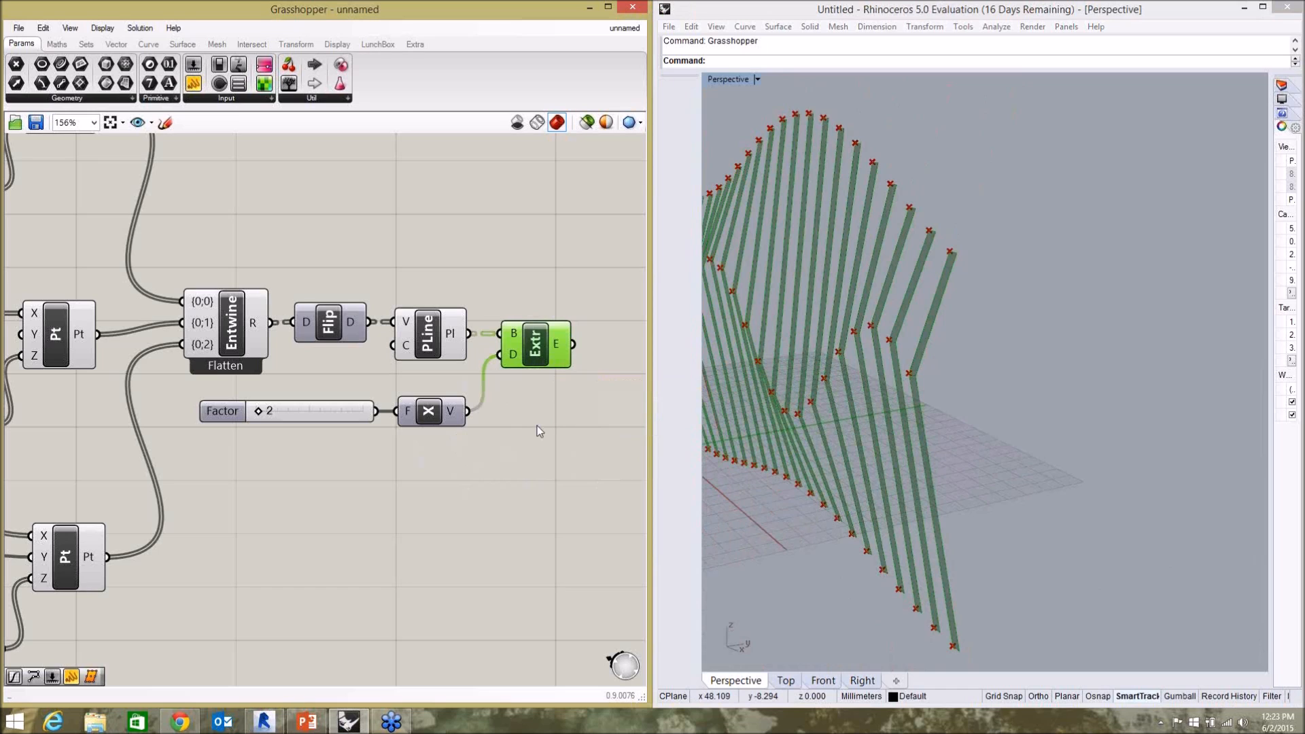
click(554, 448)
drag(573, 471, 278, 365)
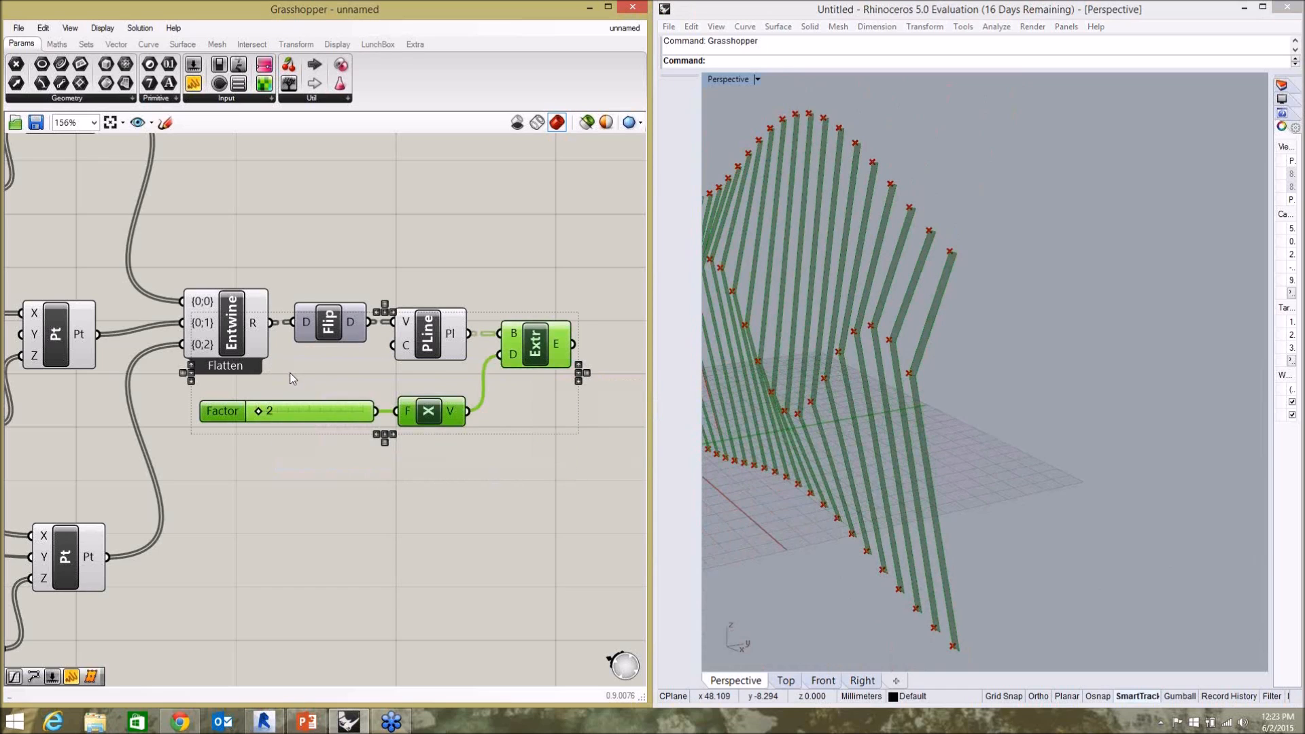
key(ctrl+v)
drag(528, 350, 591, 477)
scroll(520, 483, down, 3)
scroll(593, 481, up, 2)
click(445, 562)
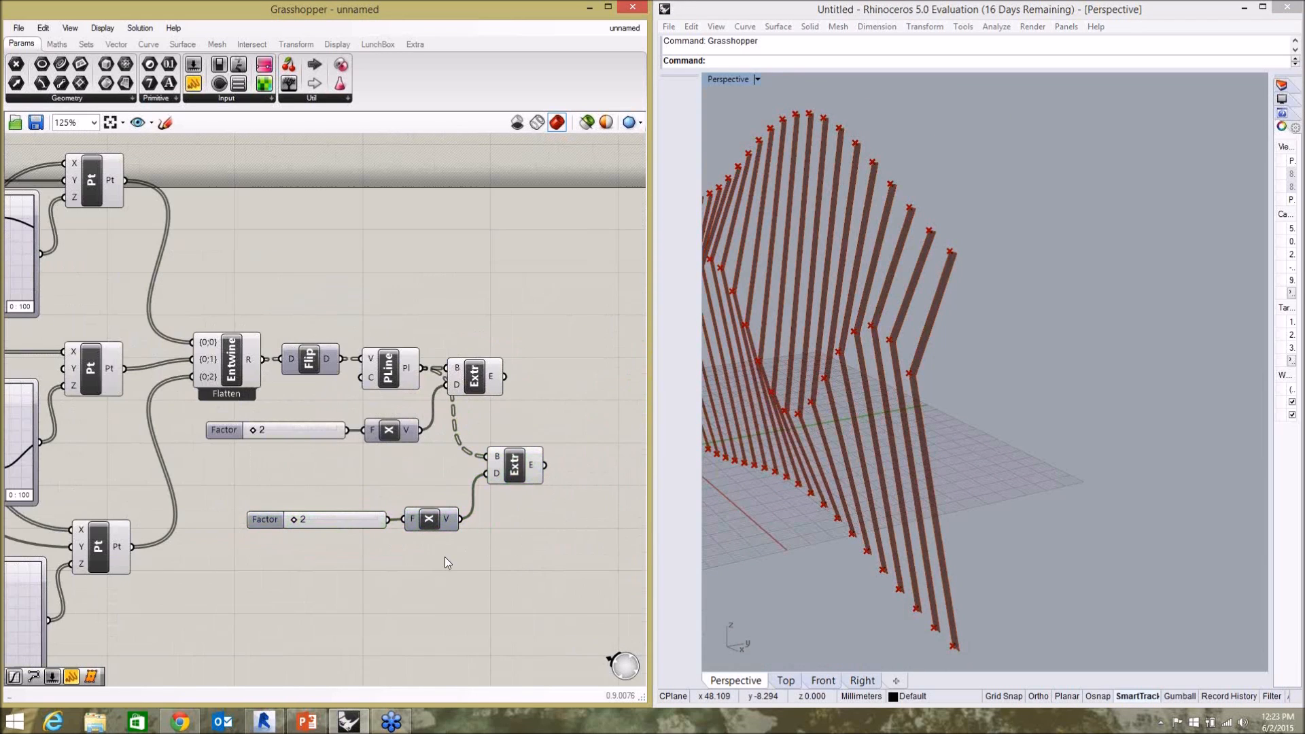
Feed the first Extrude's result into the copied Extrude's base input and place the copy after the first one.
click(419, 525)
drag(504, 378, 487, 456)
drag(532, 466, 585, 403)
Replace the copied Unit X with a Unit Y vector driven by the copied Factor slider and feeding the second Extrude's direction.
click(467, 557)
double_click(487, 550)
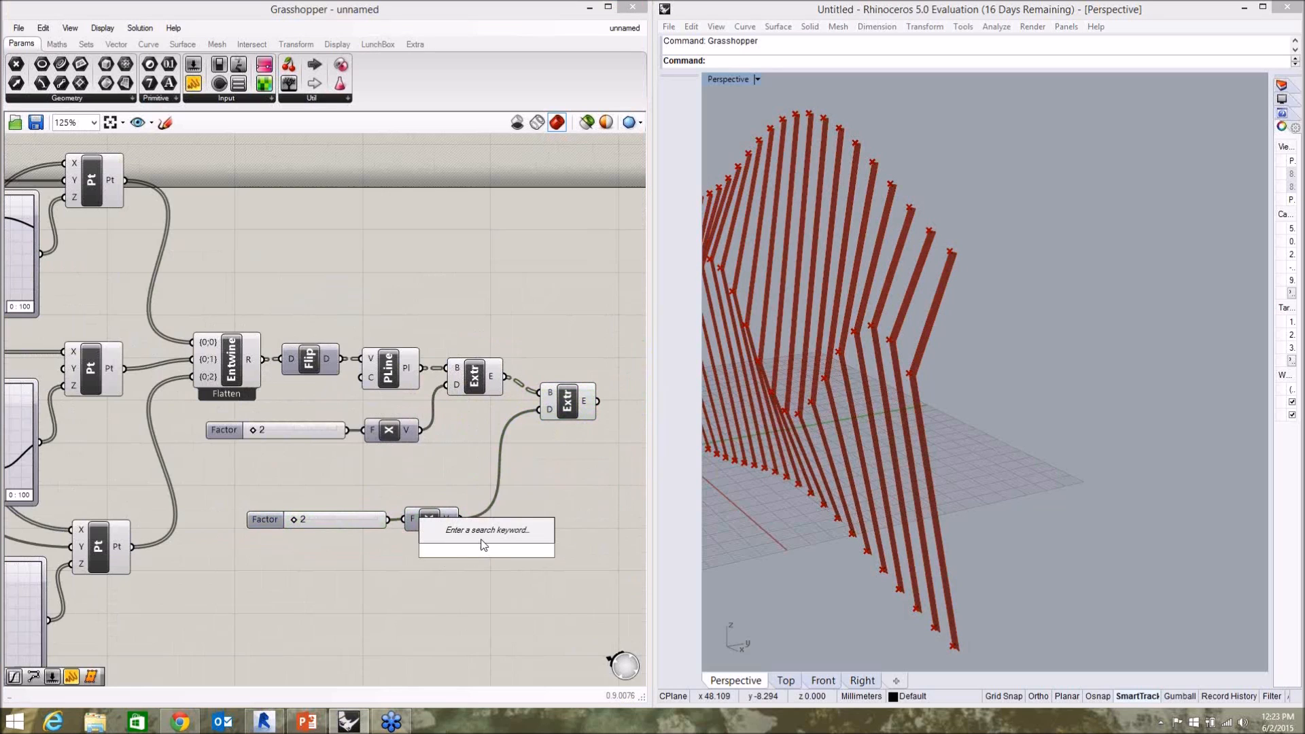
text(y)
click(485, 535)
drag(390, 520, 541, 412)
click(442, 514)
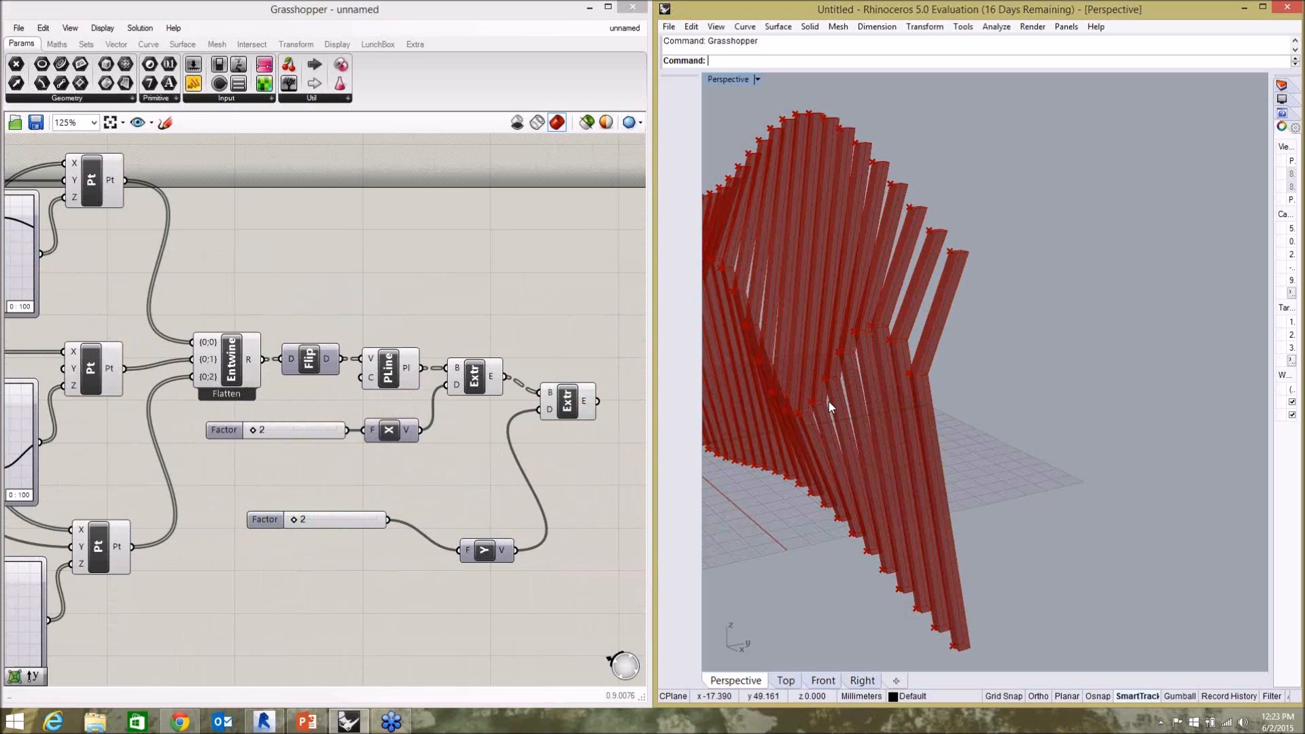
Set the Unit Y Factor slider to 1 to thin the extruded fins.
right_drag(830, 434, 875, 418)
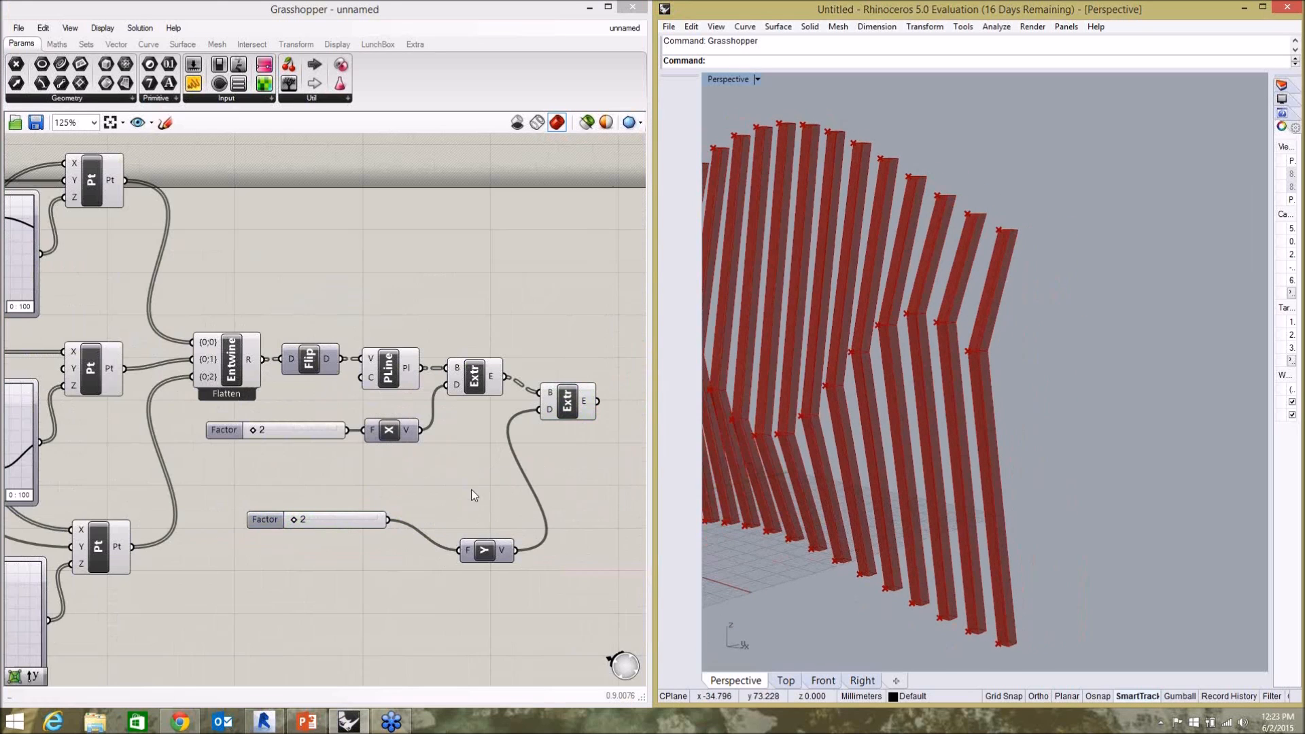
scroll(299, 520, up, 3)
drag(299, 522, 293, 523)
right_drag(1042, 354, 825, 366)
click(390, 422)
Lower the start handle of the middle Graph Mapper's wave slightly.
scroll(391, 422, down, 7)
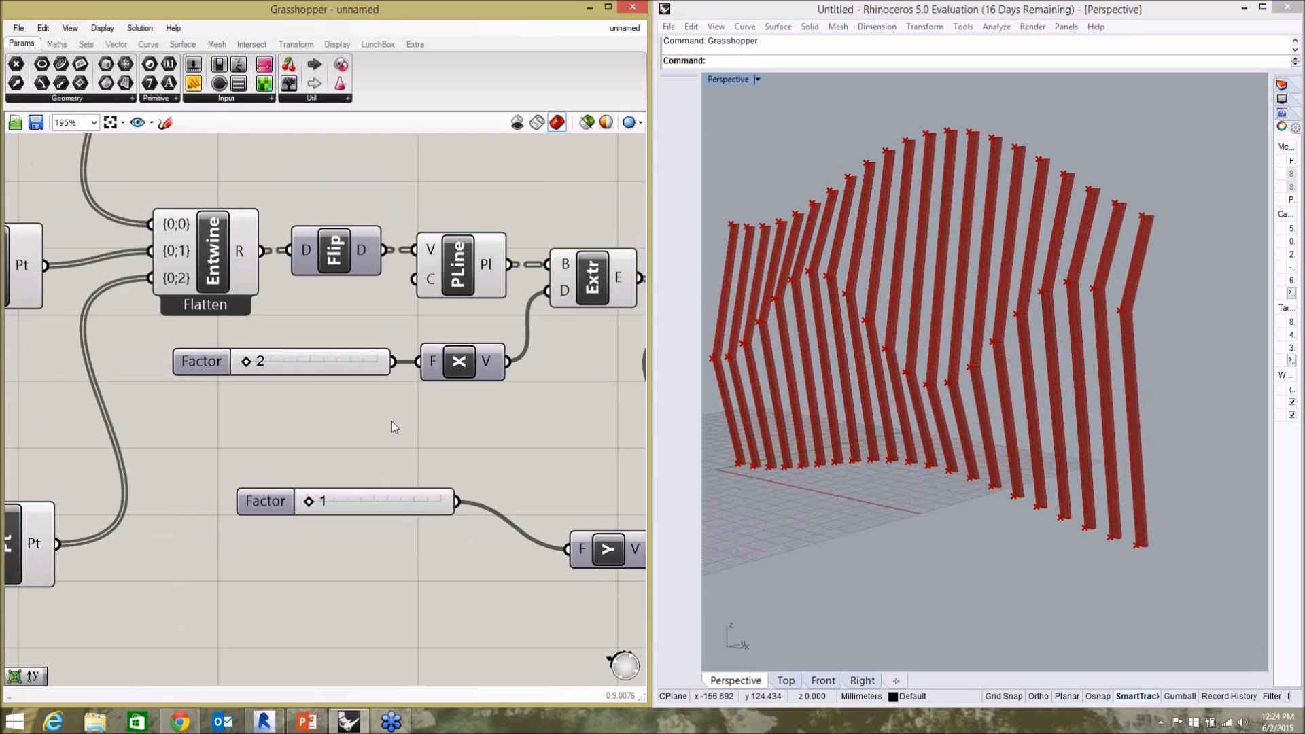
scroll(168, 413, up, 5)
mouse_move(170, 410)
mouse_down()
mouse_move(168, 373)
mouse_move(169, 416)
mouse_up()
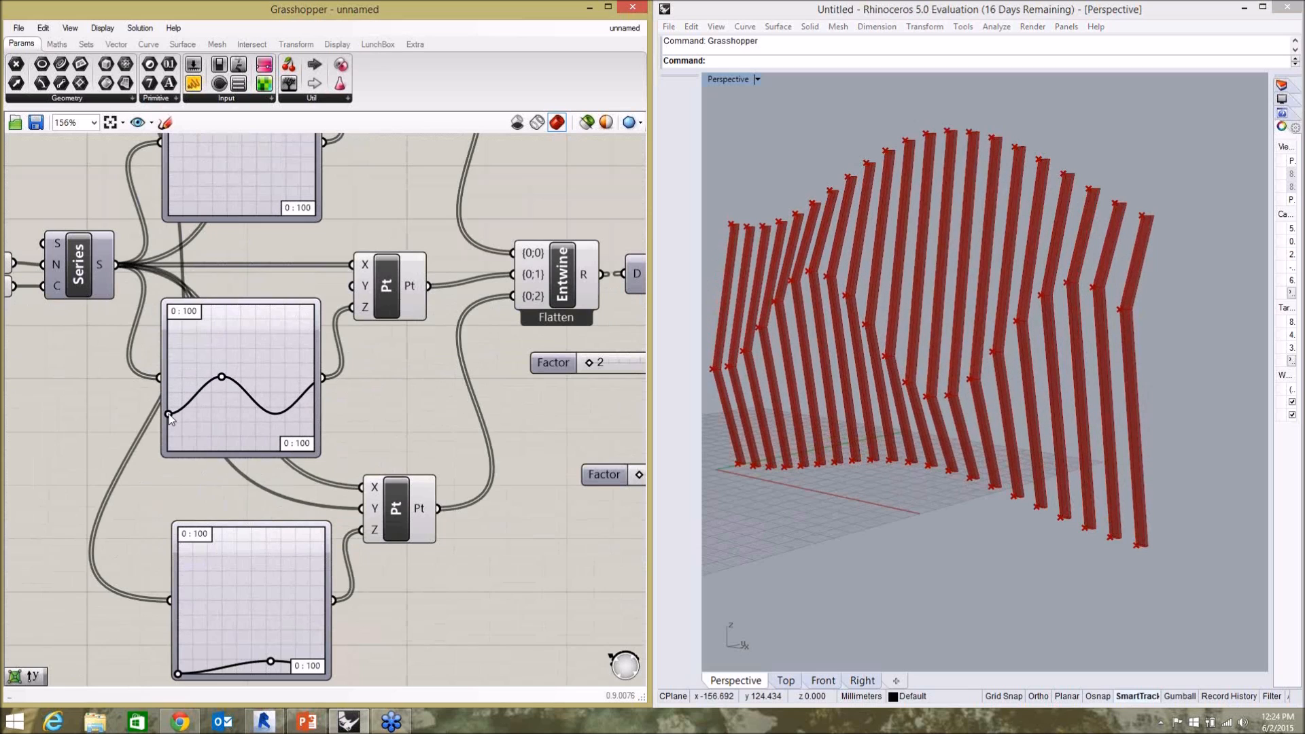
Raise the peak handle of the middle Graph Mapper's wave slightly and lift the start handle of the upper Graph Mapper's curve.
mouse_move(220, 377)
mouse_down()
mouse_move(246, 373)
mouse_move(227, 368)
mouse_up()
scroll(196, 272, down, 4)
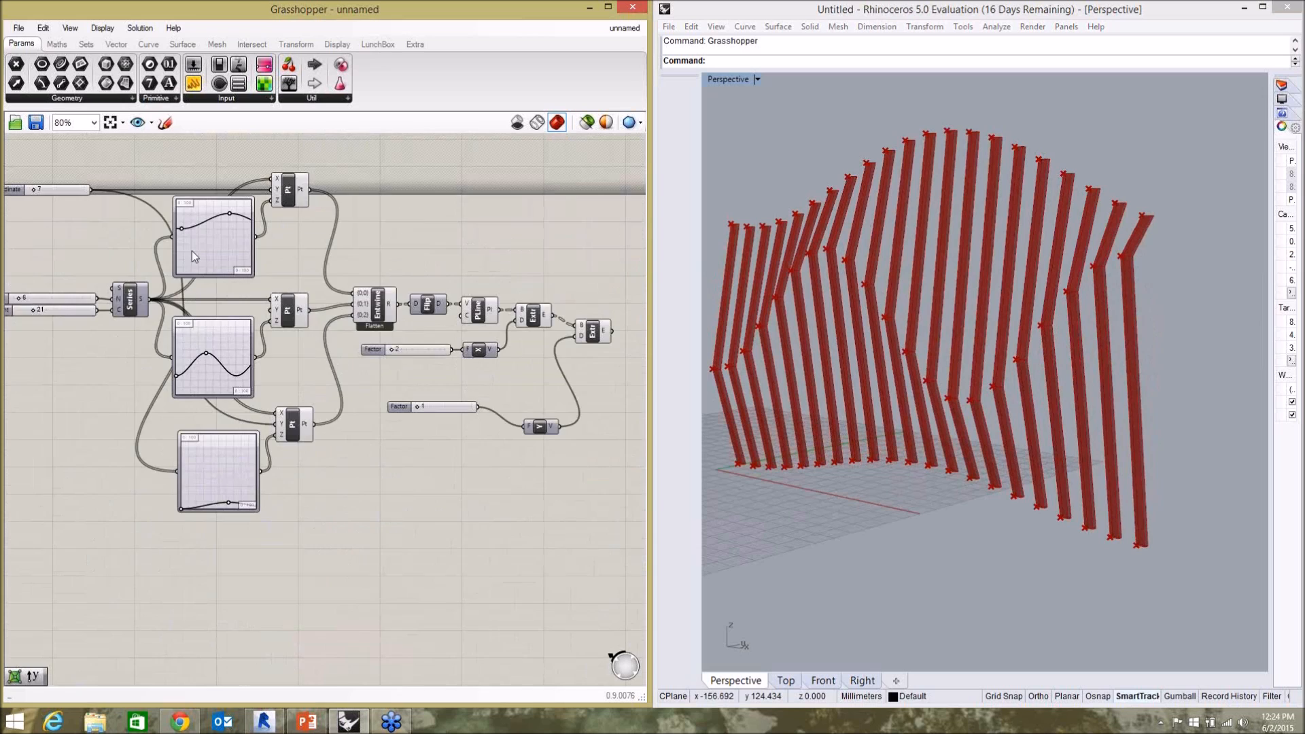
scroll(179, 193, up, 4)
mouse_move(184, 265)
mouse_down()
mouse_move(181, 233)
mouse_move(180, 276)
mouse_move(181, 263)
mouse_up()
scroll(271, 299, down, 5)
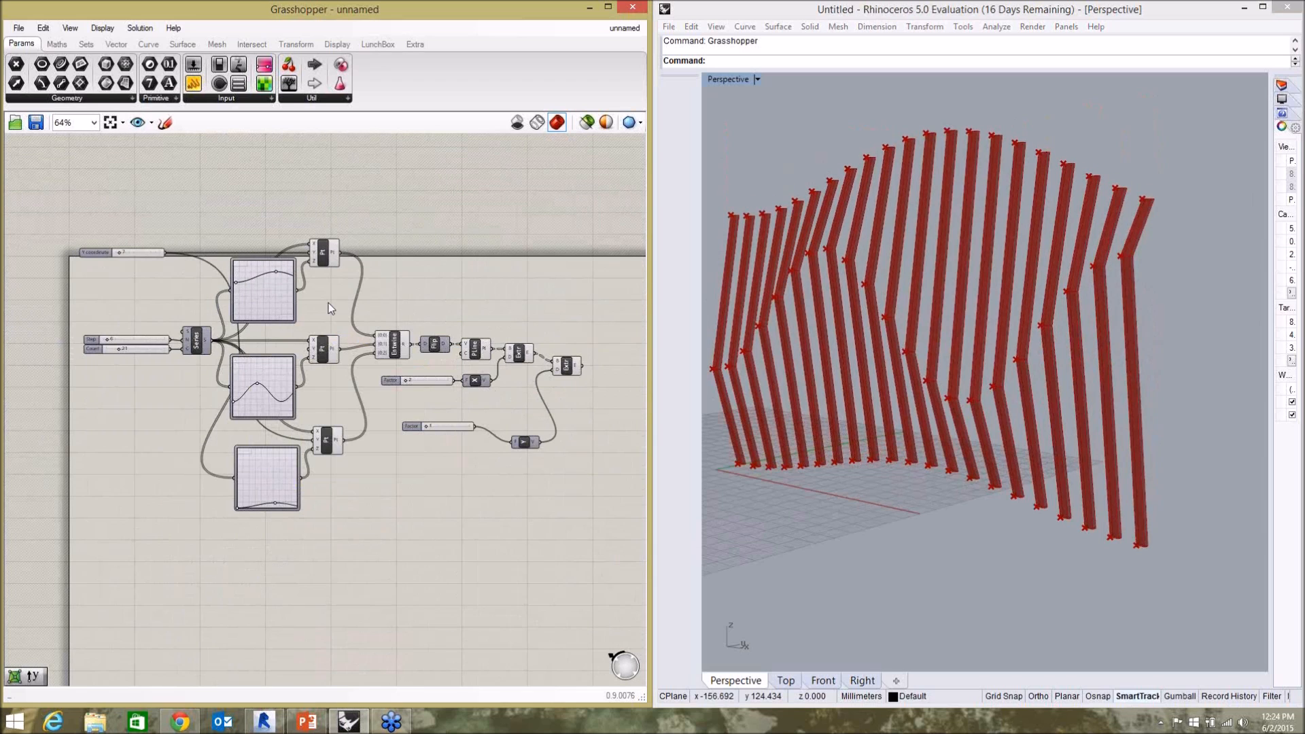
scroll(292, 296, down, 2)
scroll(401, 330, up, 4)
scroll(327, 318, down, 2)
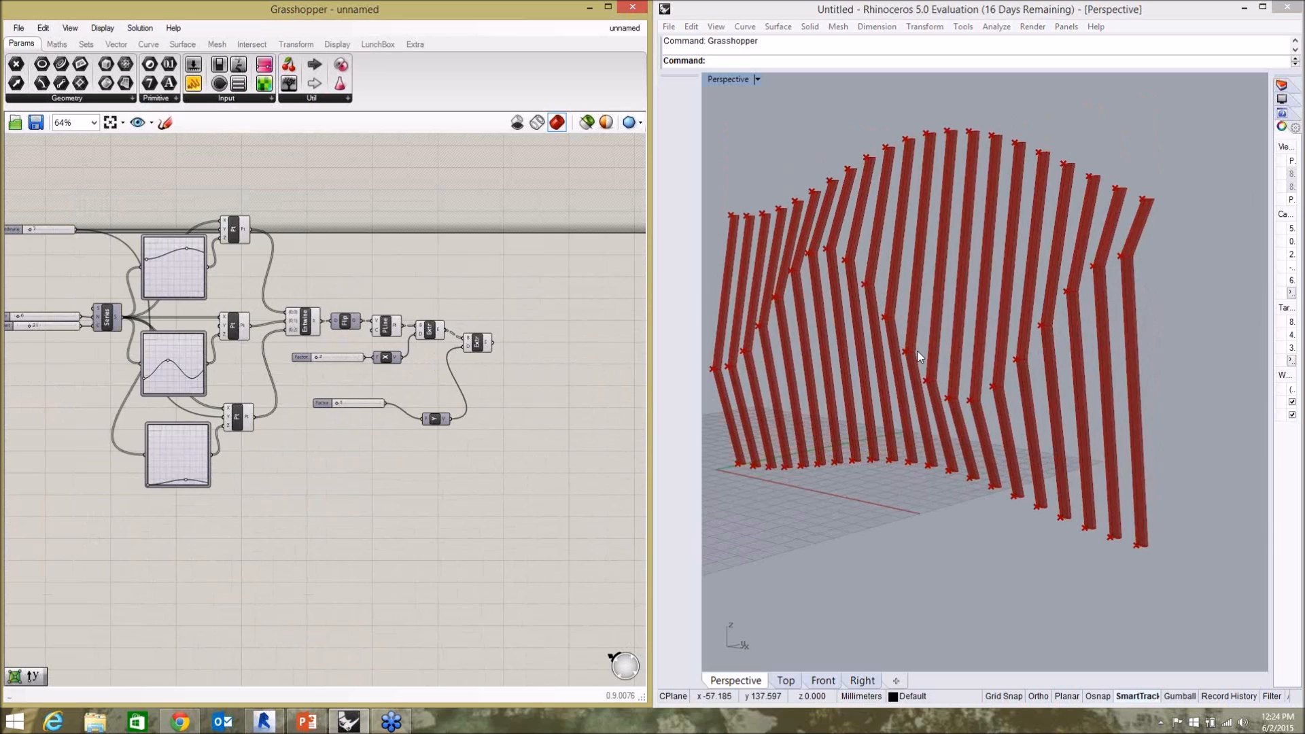
Add an Object Bake component beyond the second Extrude and feed the Extrude's result into its Objects input.
scroll(556, 373, up, 4)
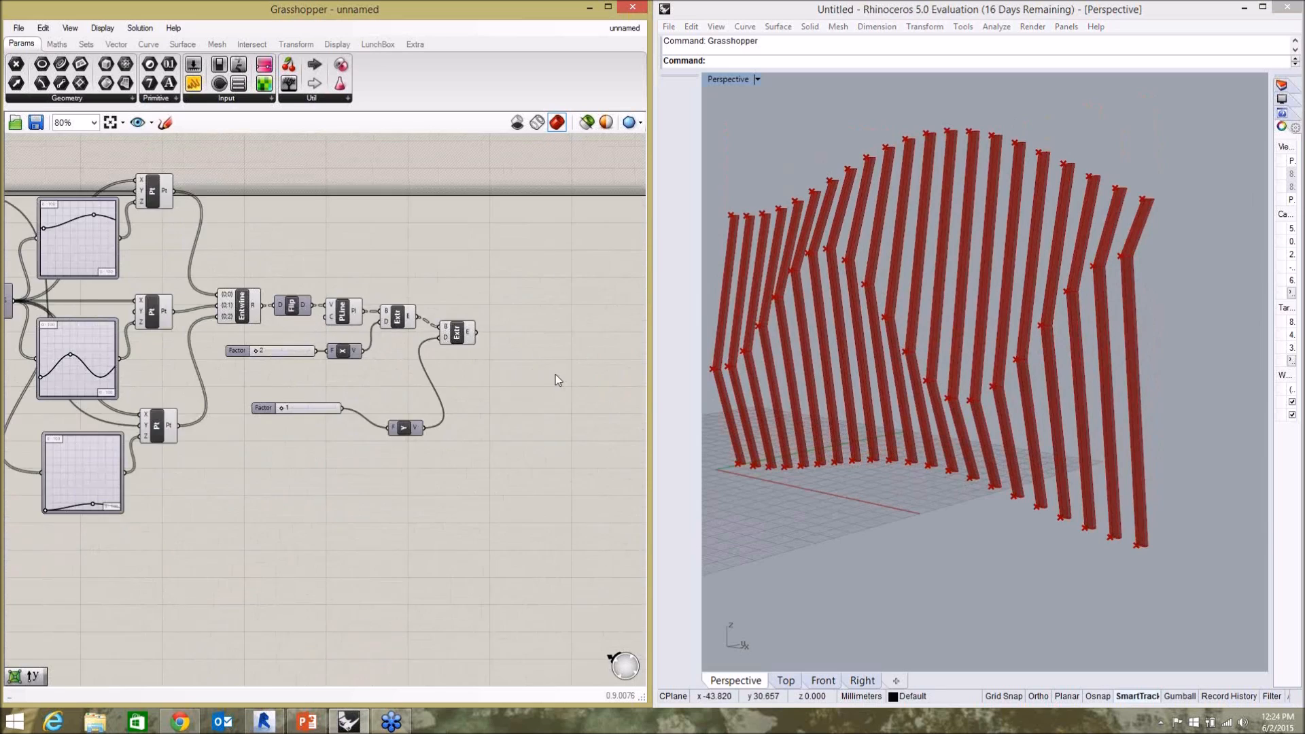
double_click(473, 384)
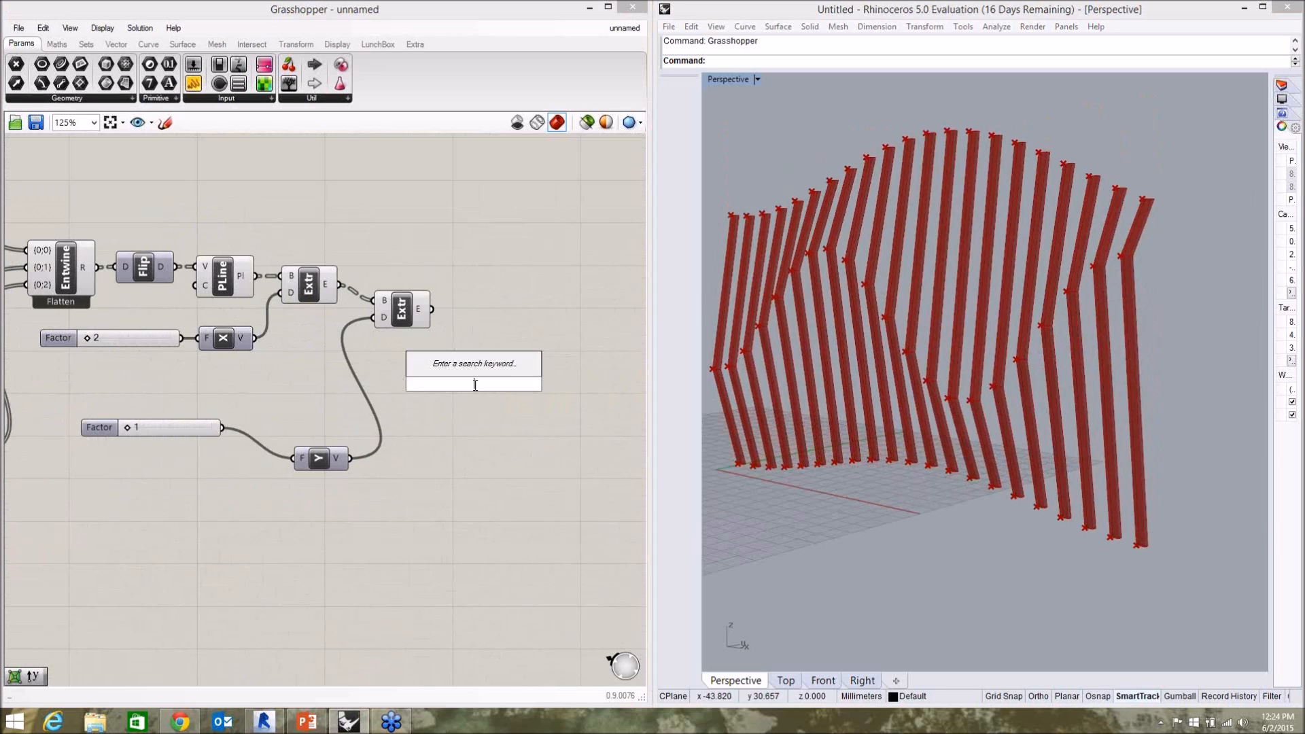
text(bake)
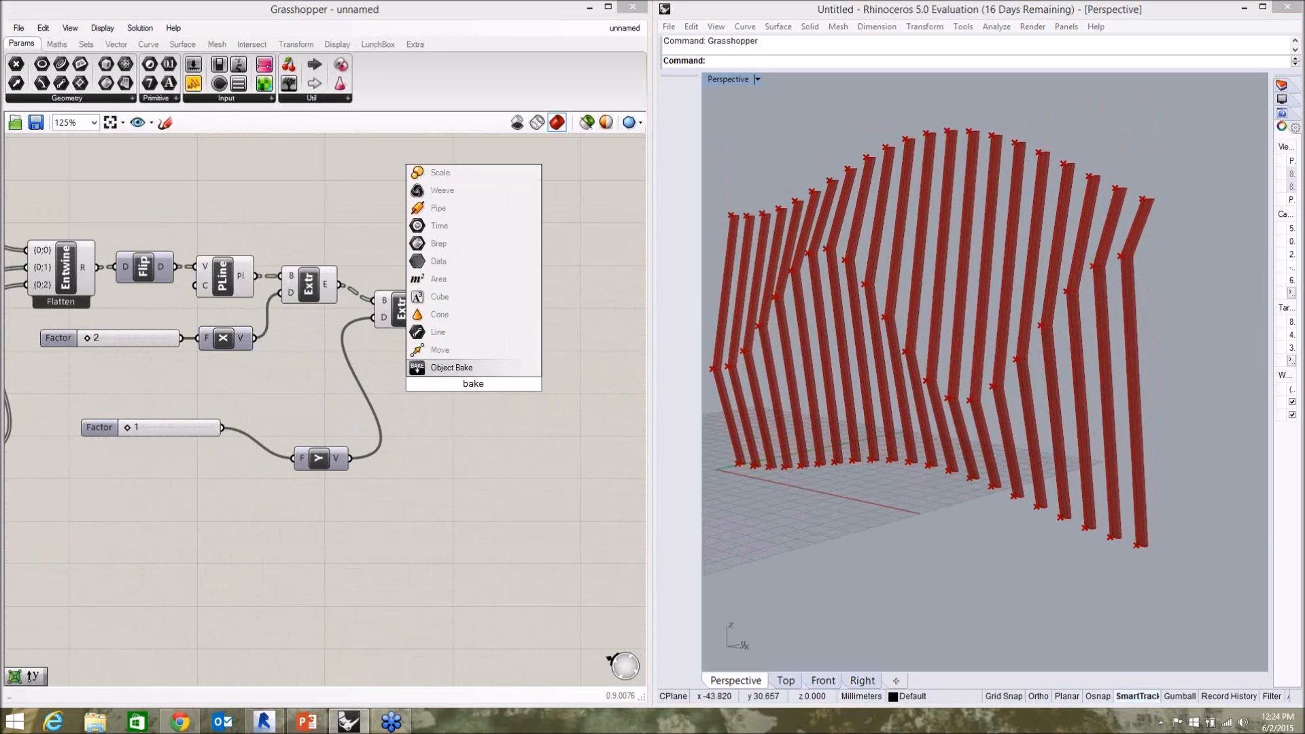
click(457, 367)
drag(485, 390, 530, 346)
drag(431, 309, 483, 313)
drag(554, 378, 558, 372)
Add a Button wired to the Bake component's Bake input and bake the fins into Rhino.
double_click(434, 227)
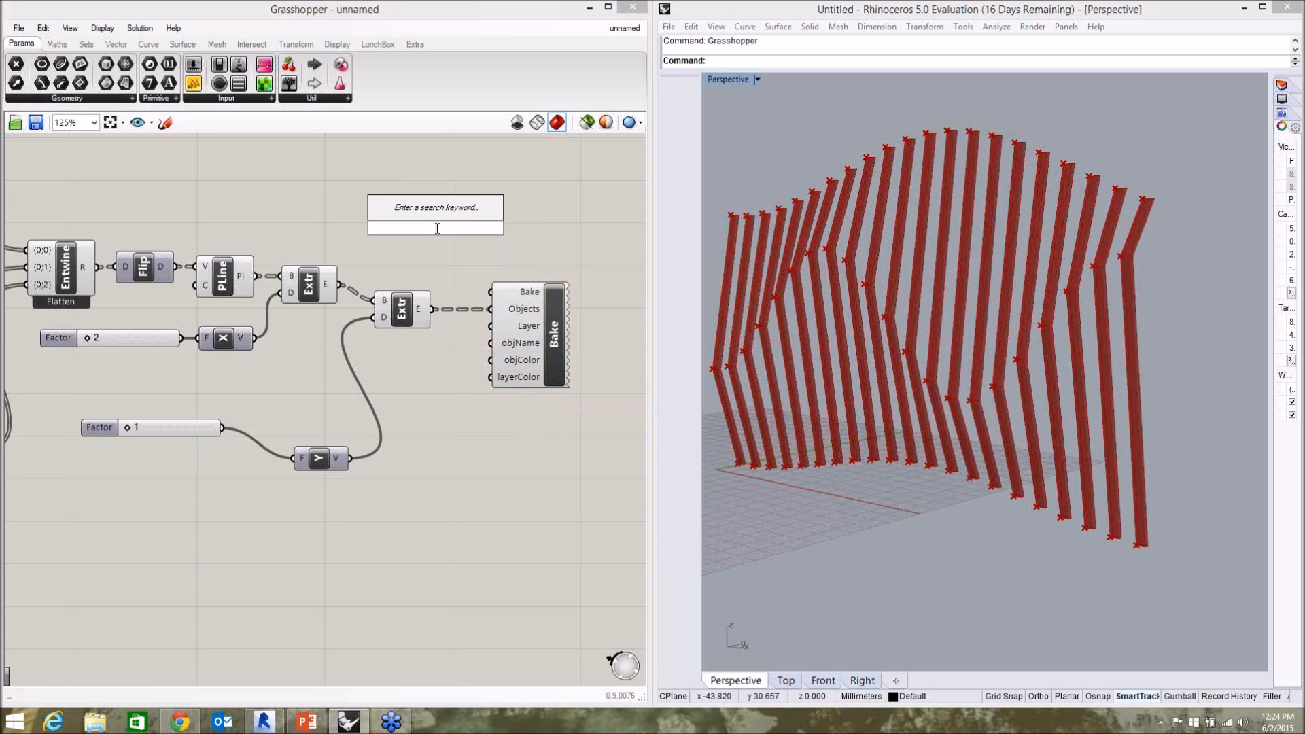
text(but)
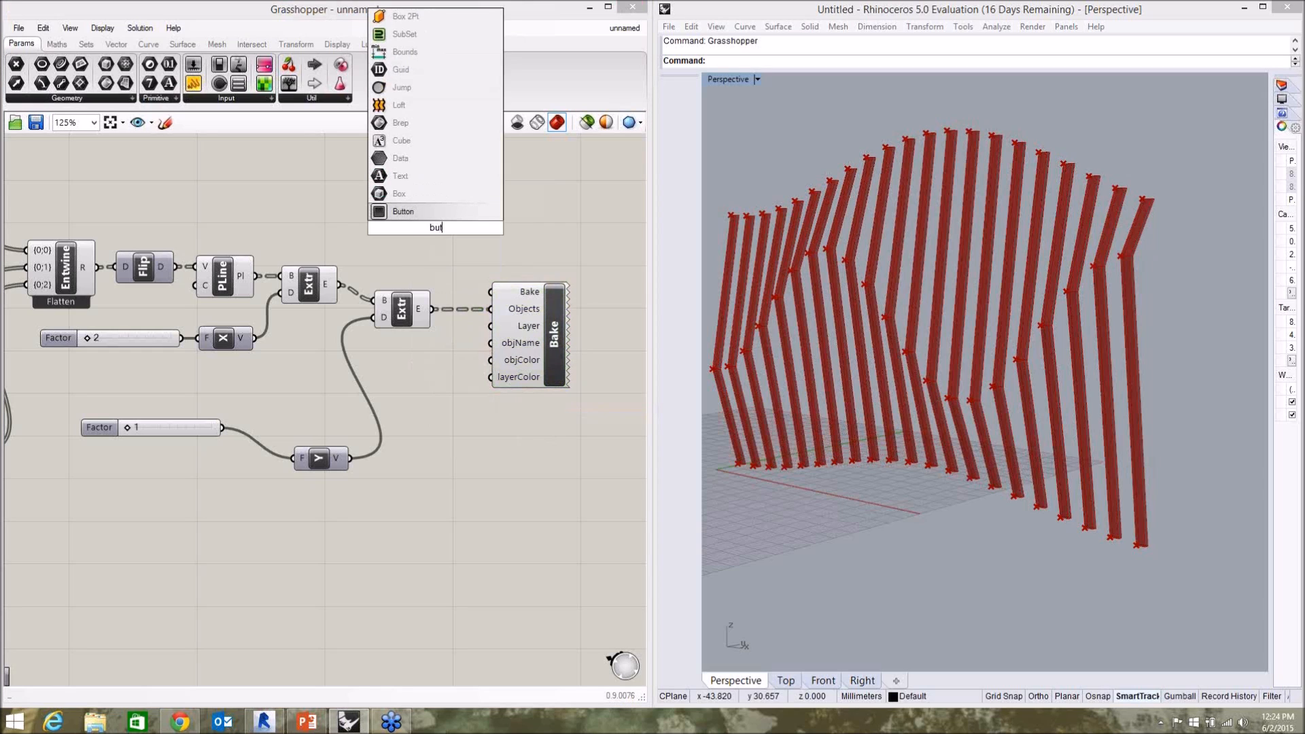
key(Return)
drag(416, 227, 491, 292)
click(419, 239)
click(407, 218)
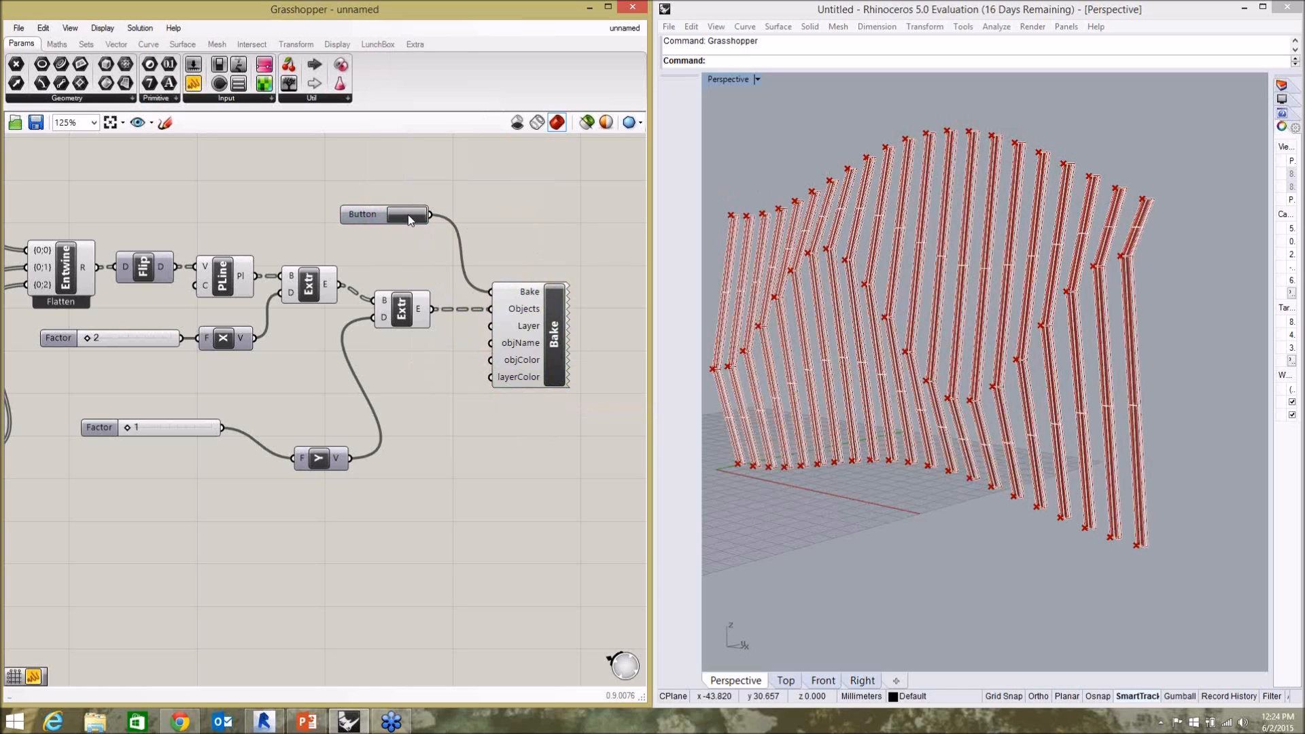
Select all the baked fins in the Perspective view and move them clear of the red Grasshopper preview.
click(850, 377)
click(829, 499)
scroll(829, 499, down, 3)
drag(731, 199, 1100, 577)
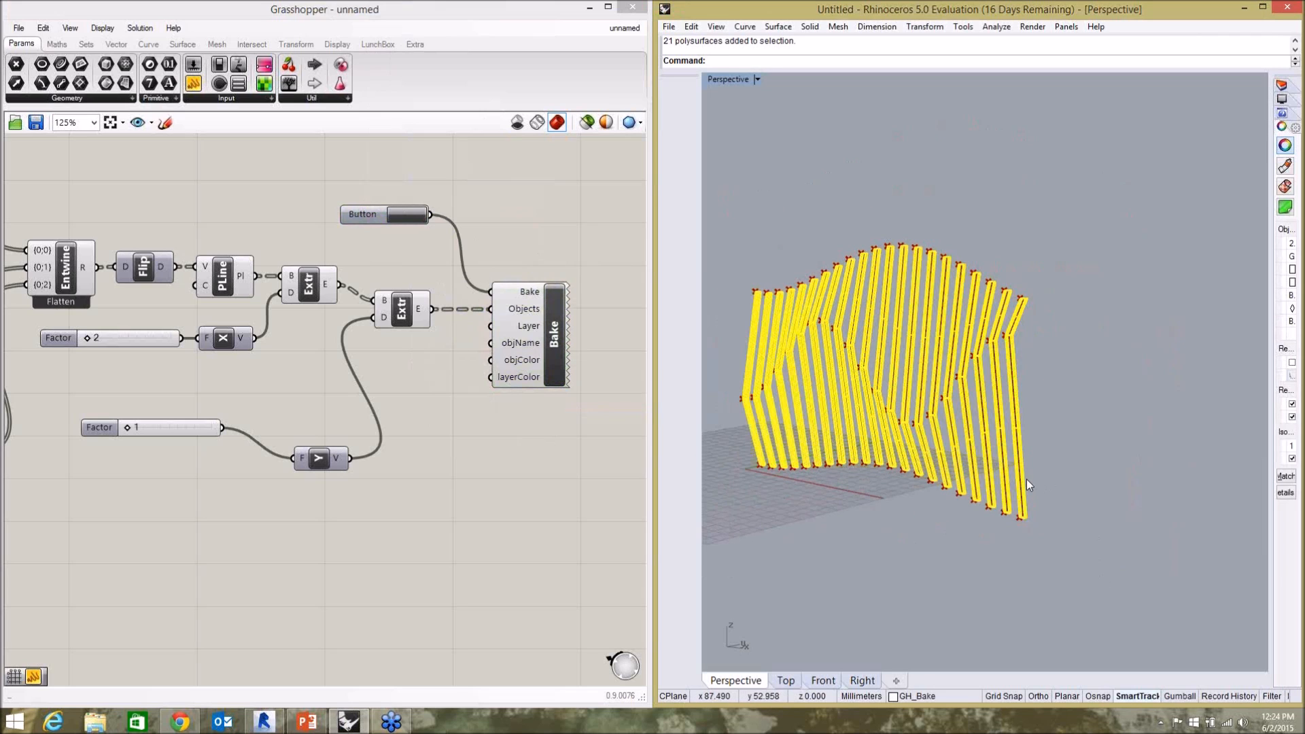
drag(1023, 482, 1237, 402)
click(1078, 430)
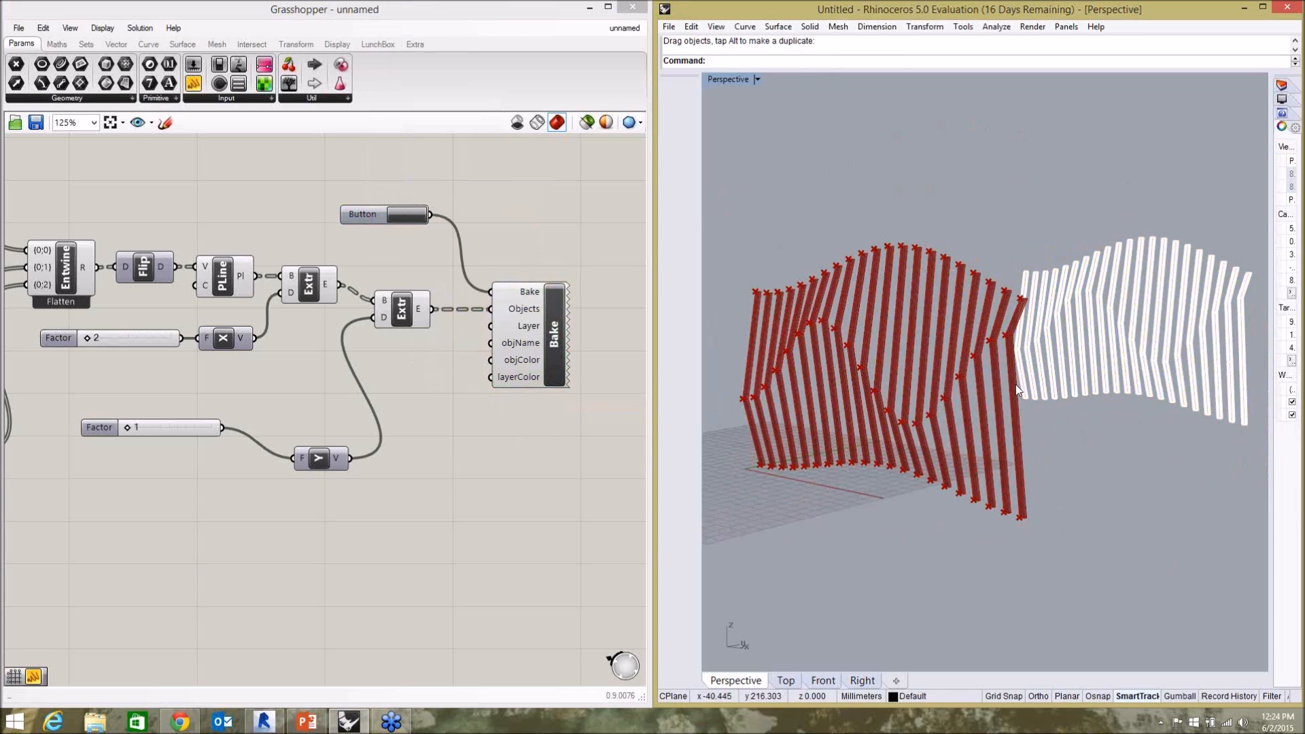
right_drag(1139, 426, 1183, 321)
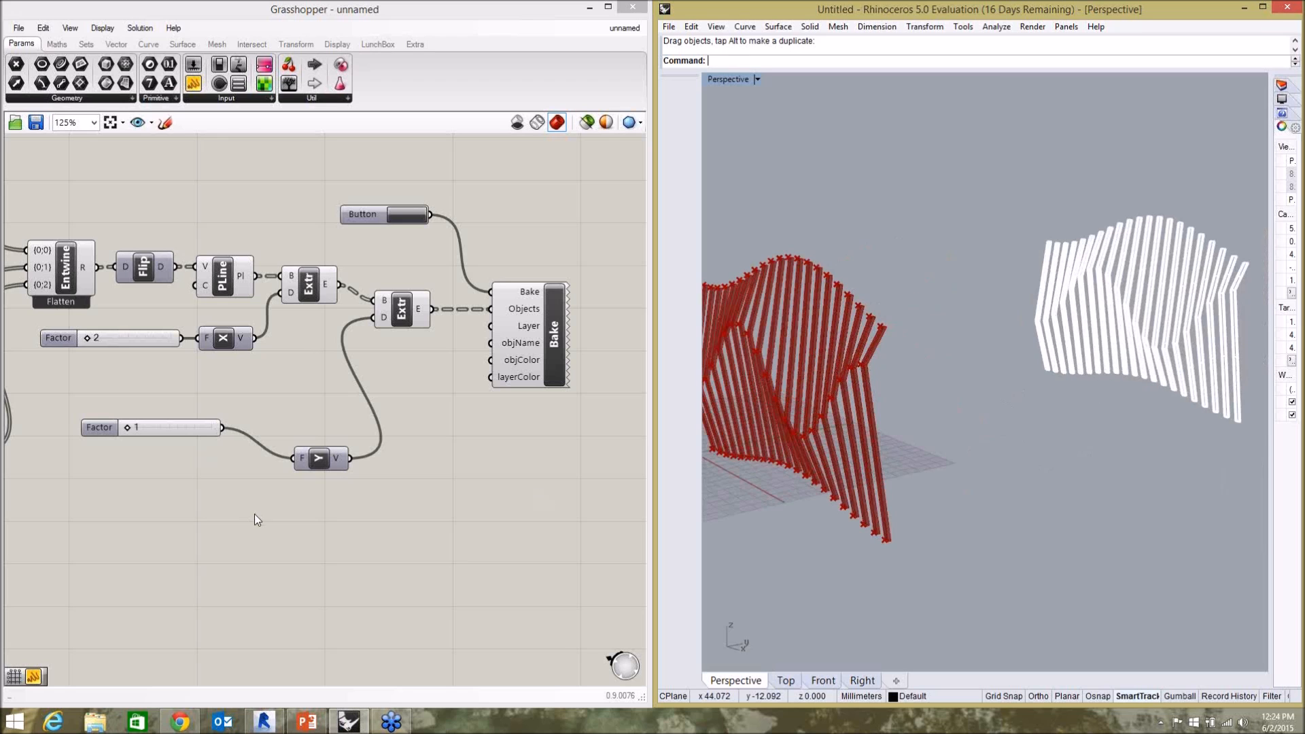
Raise the start handle of the middle Graph Mapper's curve to nearly flatten its wave.
click(360, 419)
scroll(510, 403, down, 3)
scroll(103, 355, up, 4)
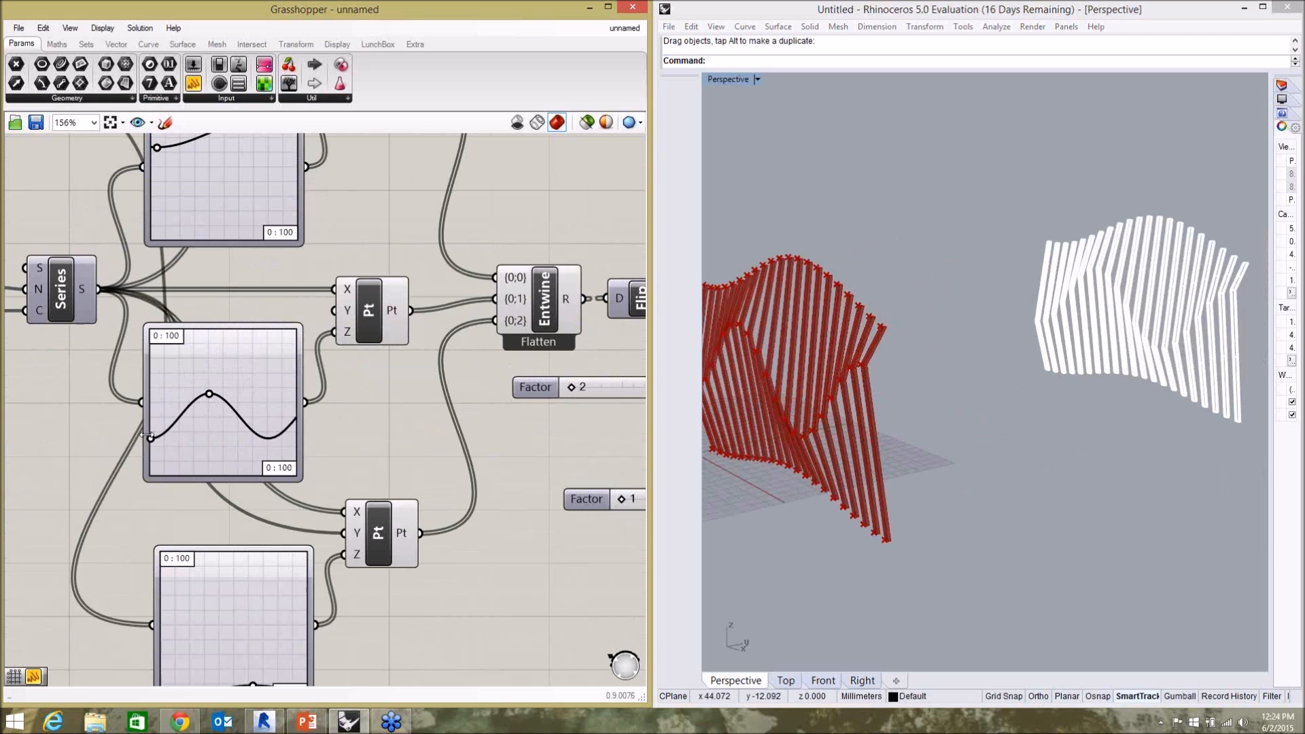
drag(152, 439, 159, 389)
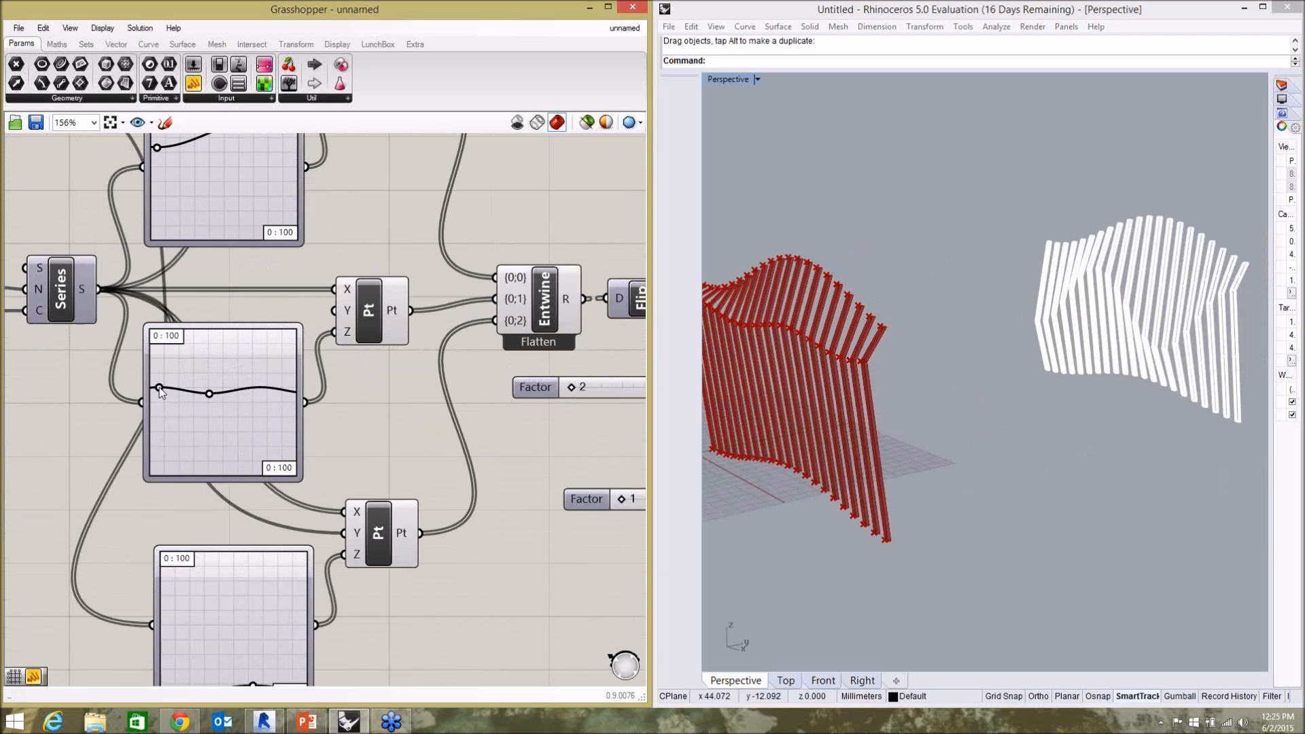
scroll(130, 371, down, 5)
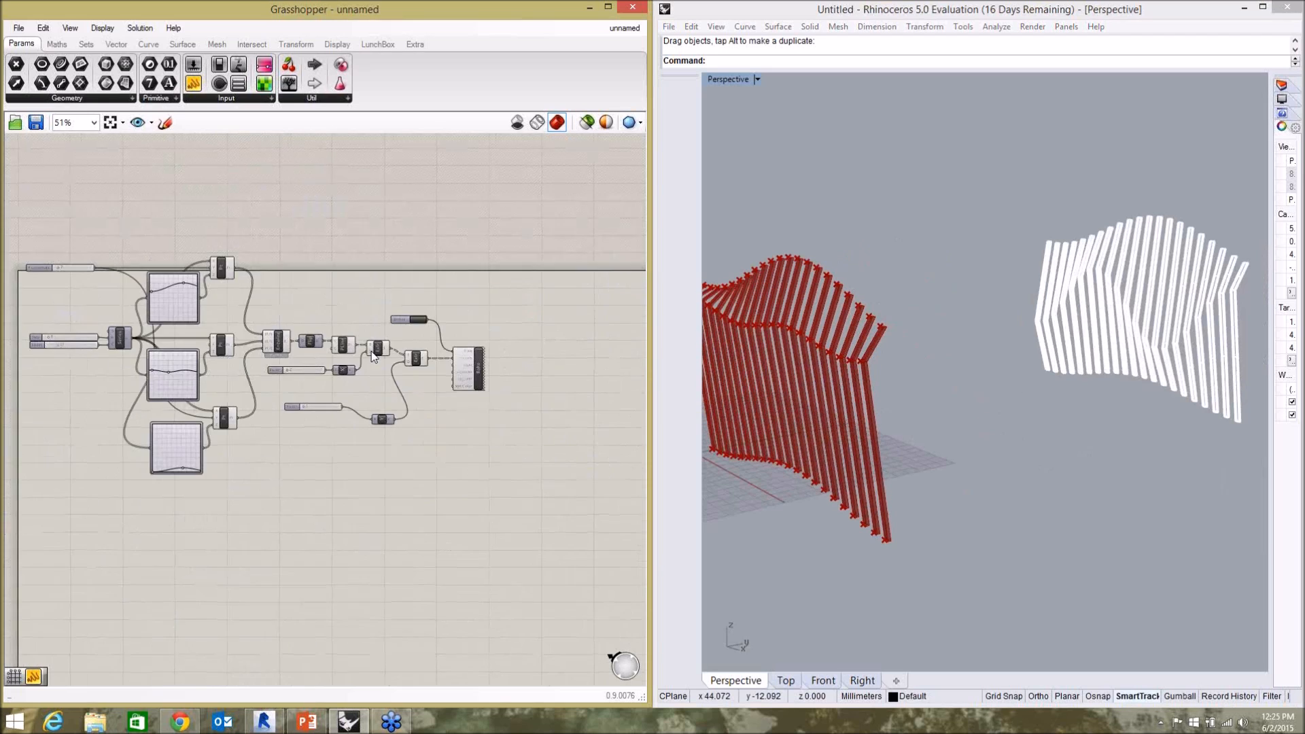
Bake the flattened fins and move this second baked set out of the preview, next to the first one.
scroll(396, 343, up, 4)
click(447, 288)
click(909, 372)
scroll(911, 376, down, 2)
drag(745, 264, 938, 520)
drag(895, 458, 1059, 447)
click(1011, 486)
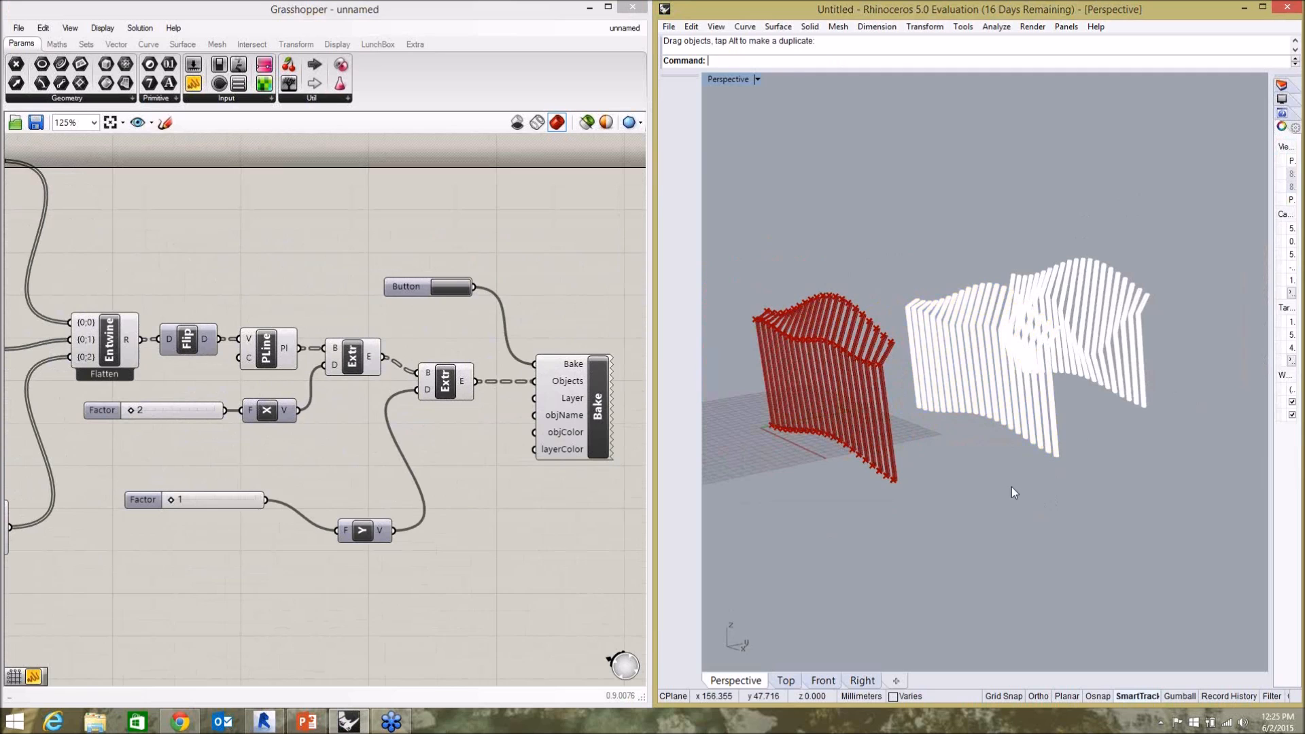
scroll(1155, 394, up, 4)
right_drag(1091, 353, 1112, 385)
scroll(1112, 385, down, 5)
scroll(843, 410, up, 2)
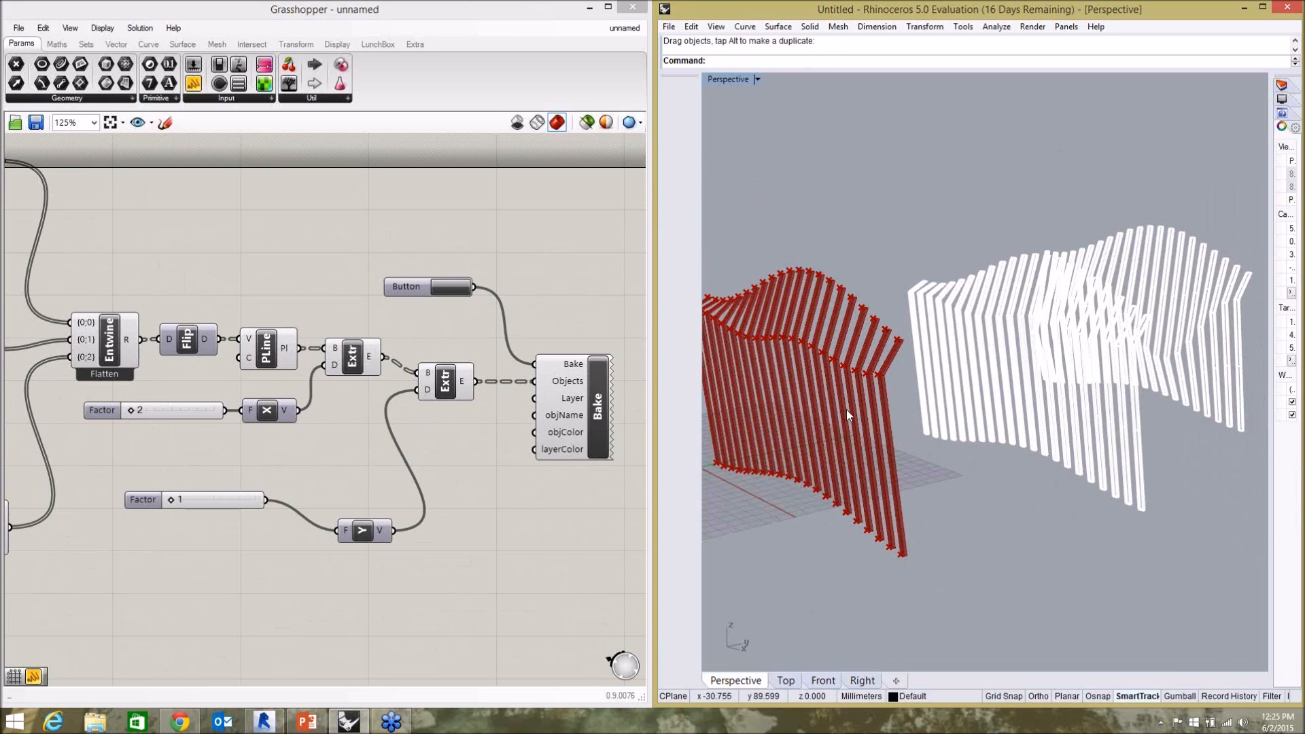
click(540, 517)
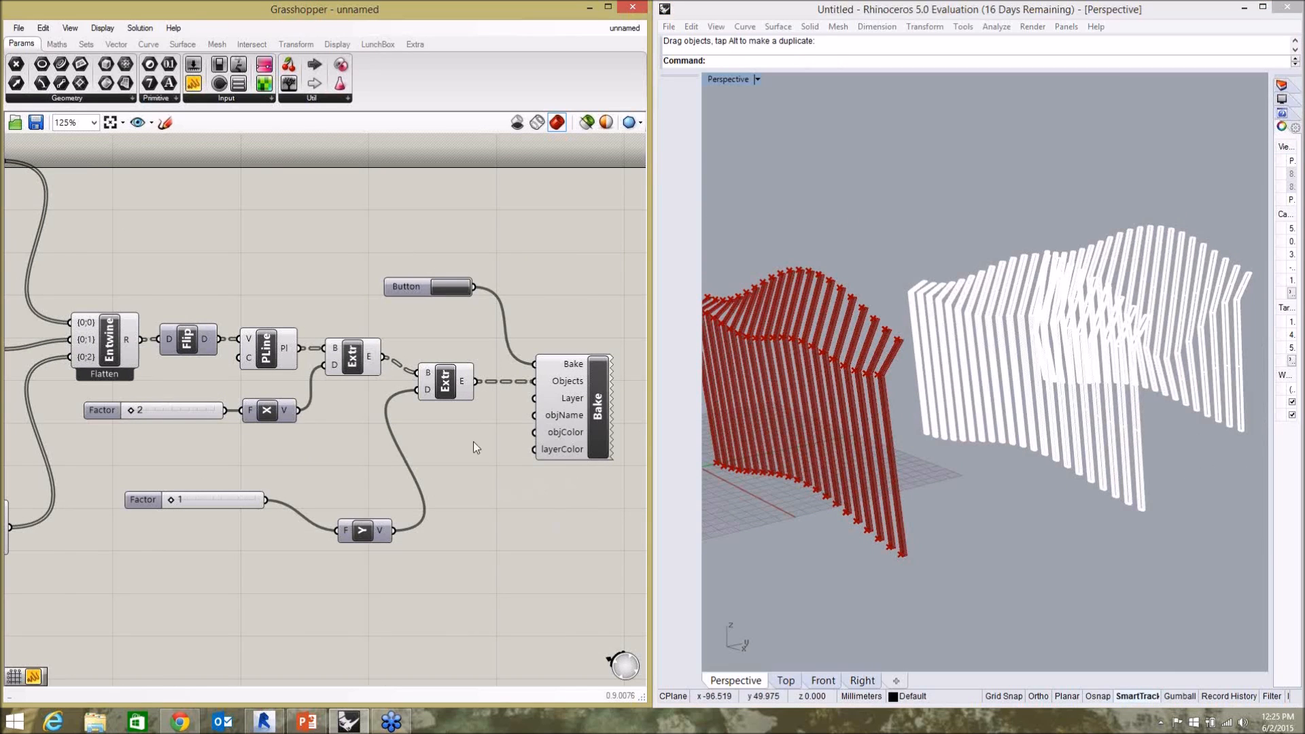
scroll(505, 319, down, 2)
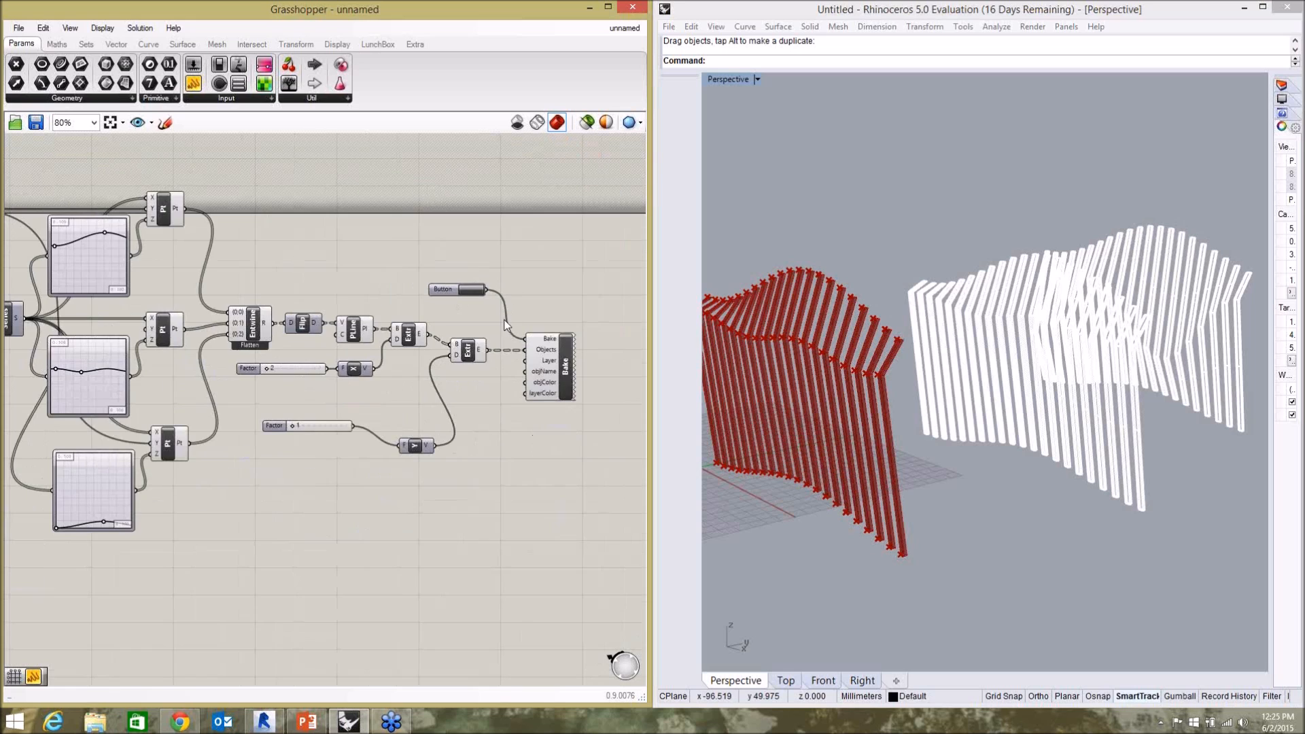
scroll(480, 394, up, 2)
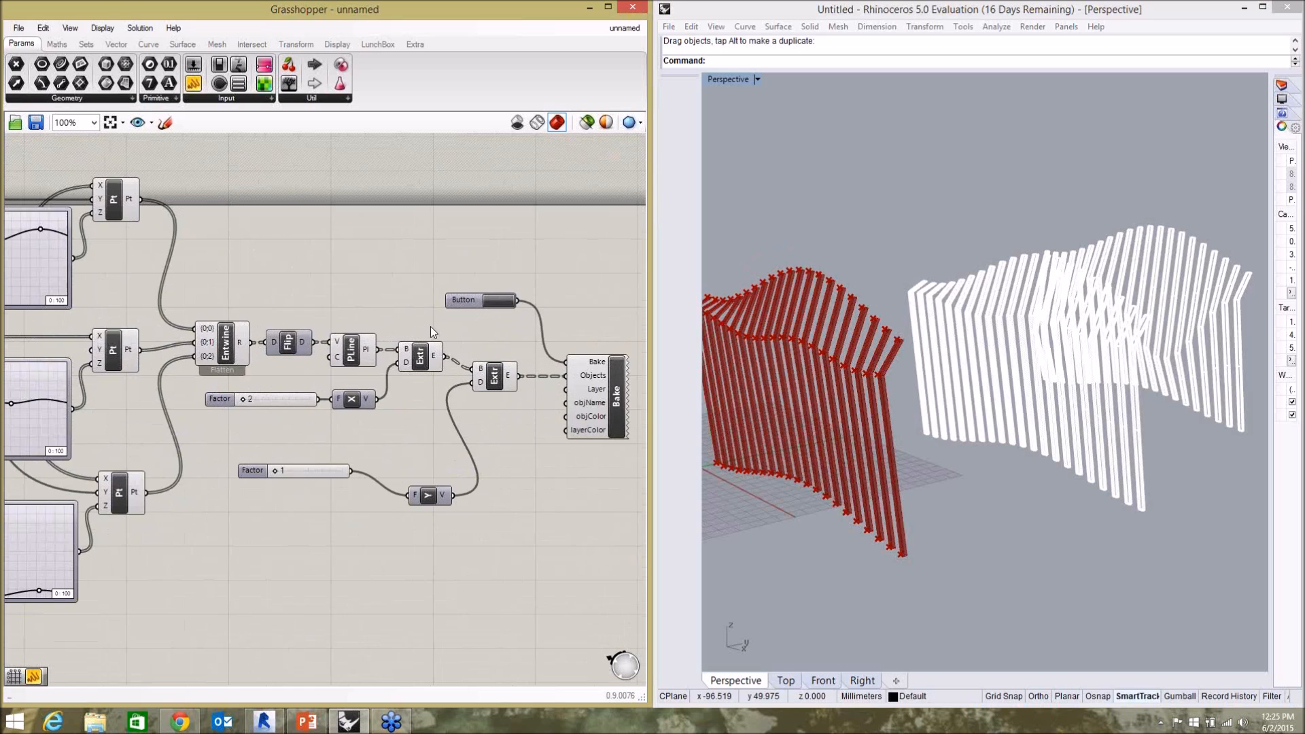
Delete both sets of baked fins from the Rhino model, keeping only the Grasshopper preview.
click(1073, 408)
drag(865, 276, 1148, 484)
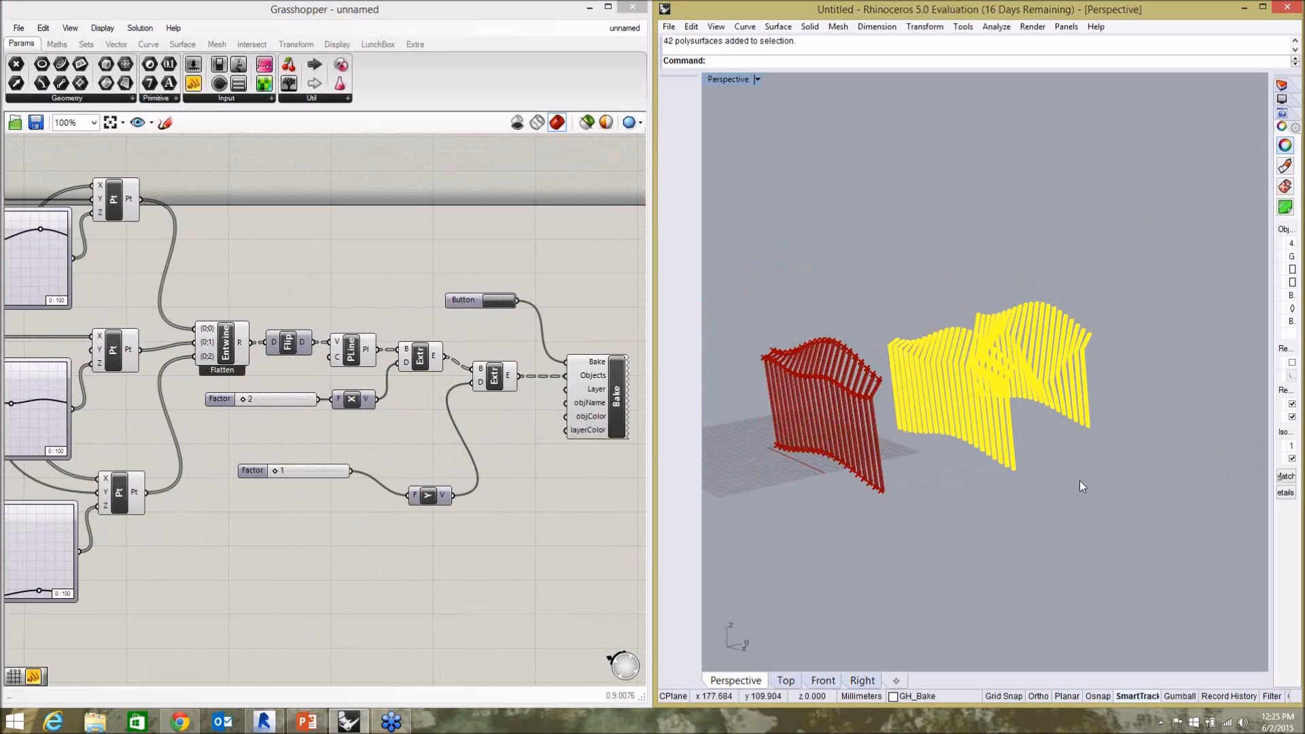
key(Delete)
scroll(764, 386, up, 1)
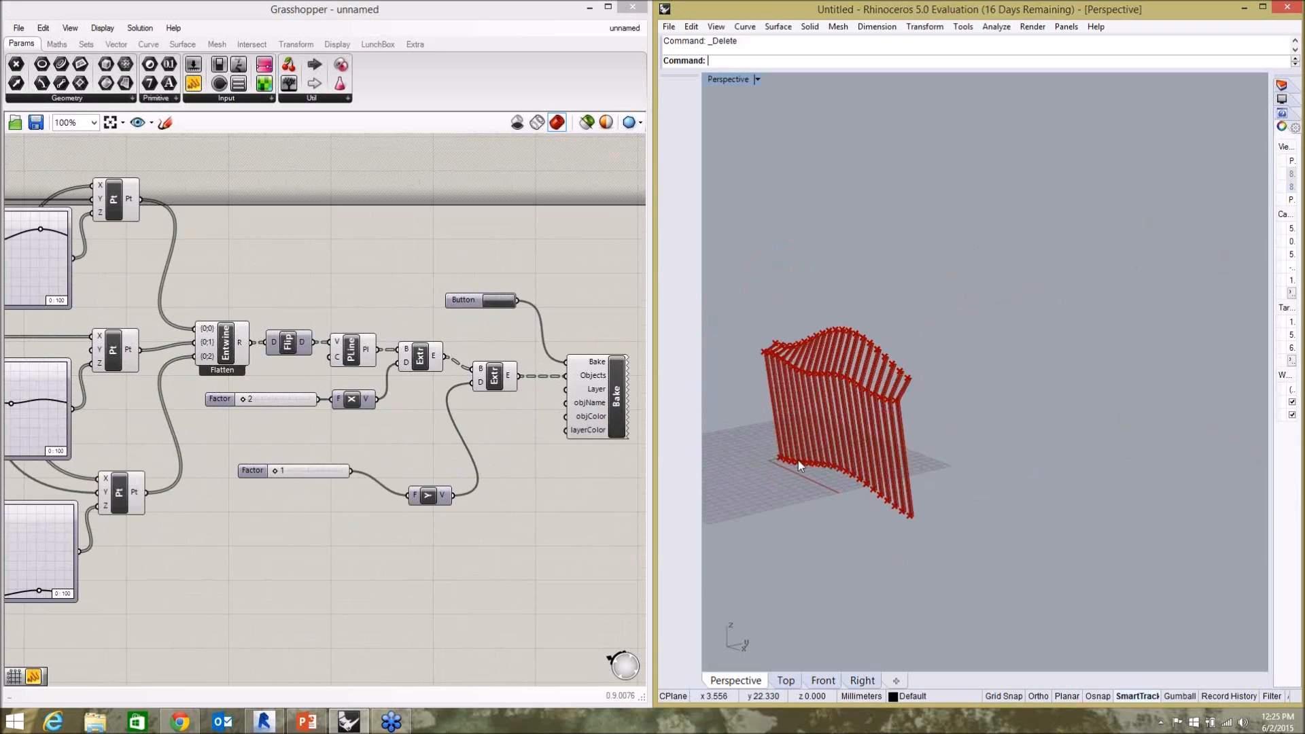
scroll(781, 455, up, 5)
scroll(986, 357, down, 3)
scroll(1033, 359, up, 1)
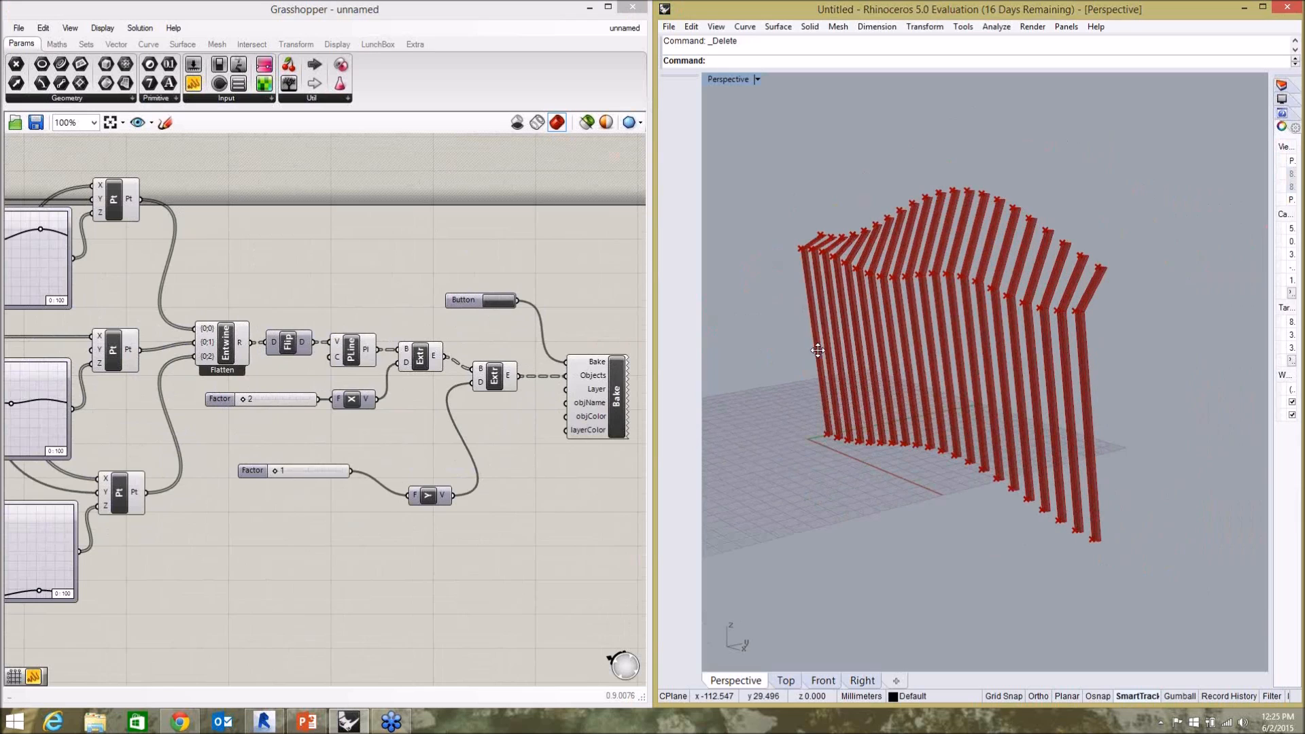
Delete the Bake component and its Button from the definition.
click(552, 476)
click(603, 387)
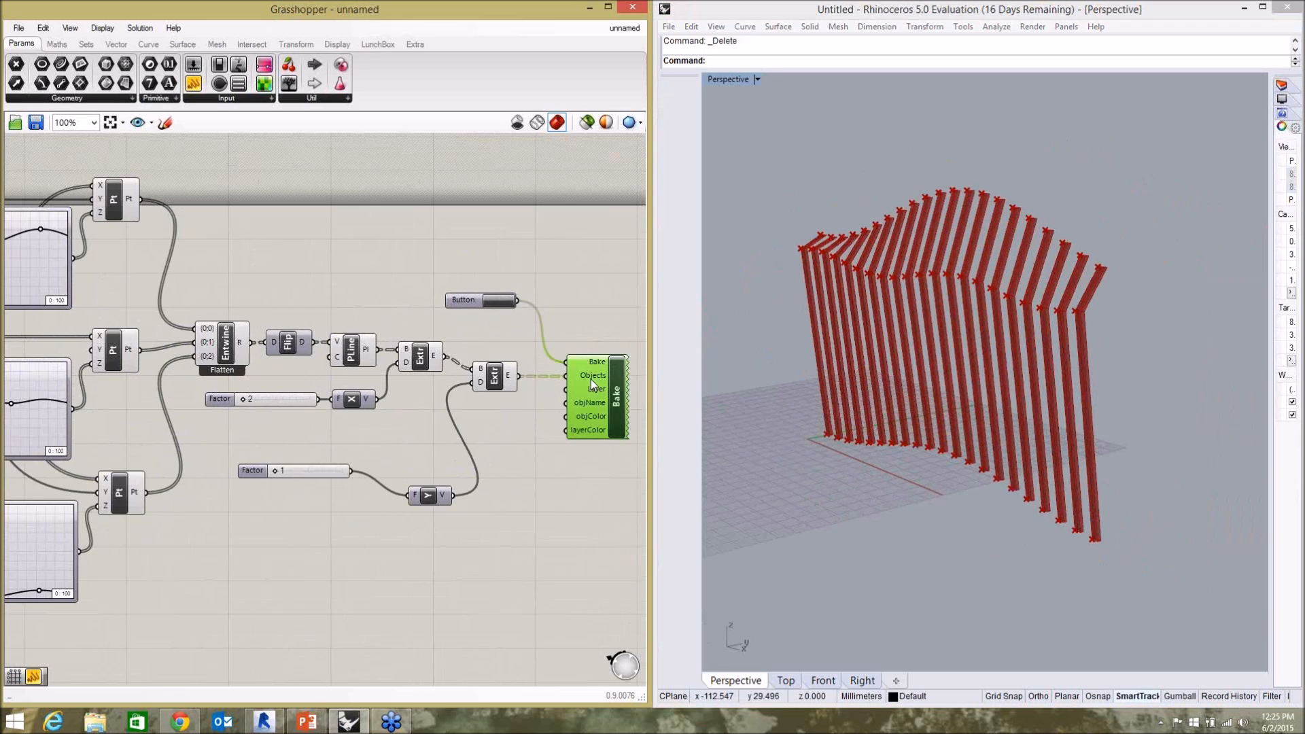
key(Delete)
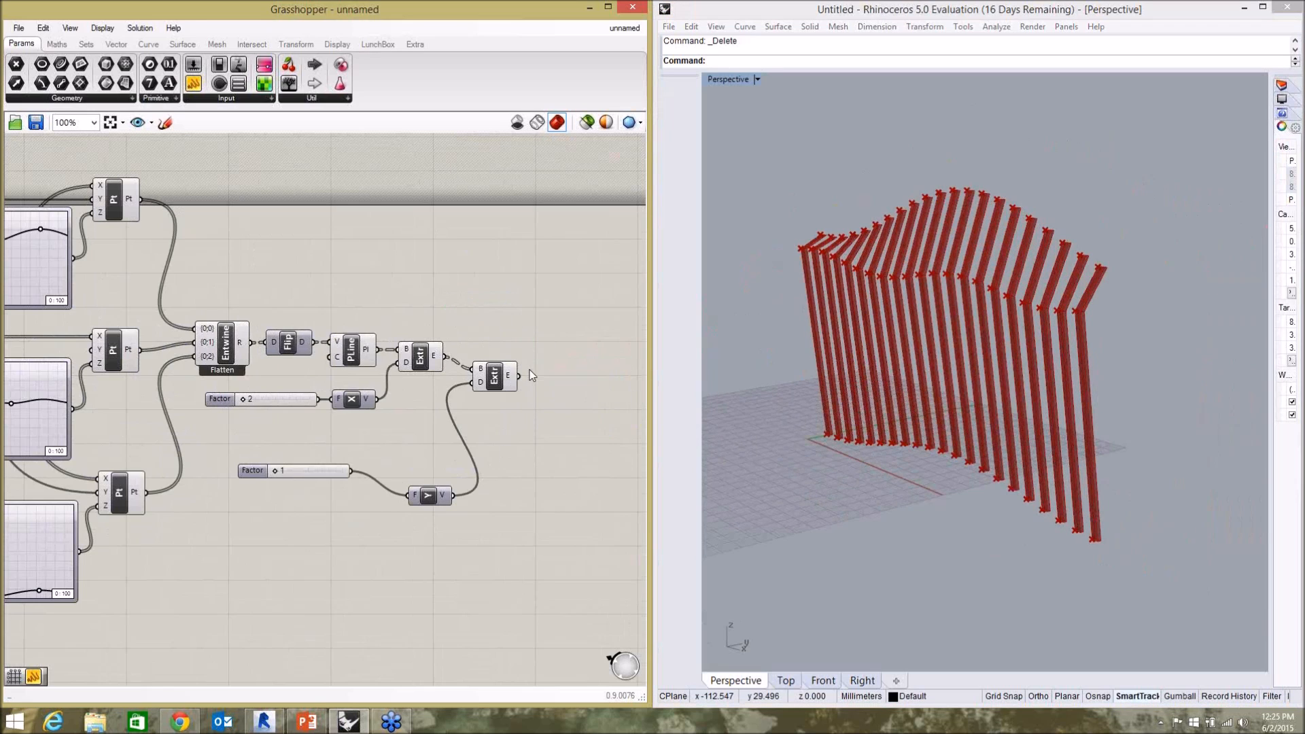
Lower the start handle of the middle Graph Mapper's curve to give the fins a deeper wave again.
scroll(367, 404, down, 1)
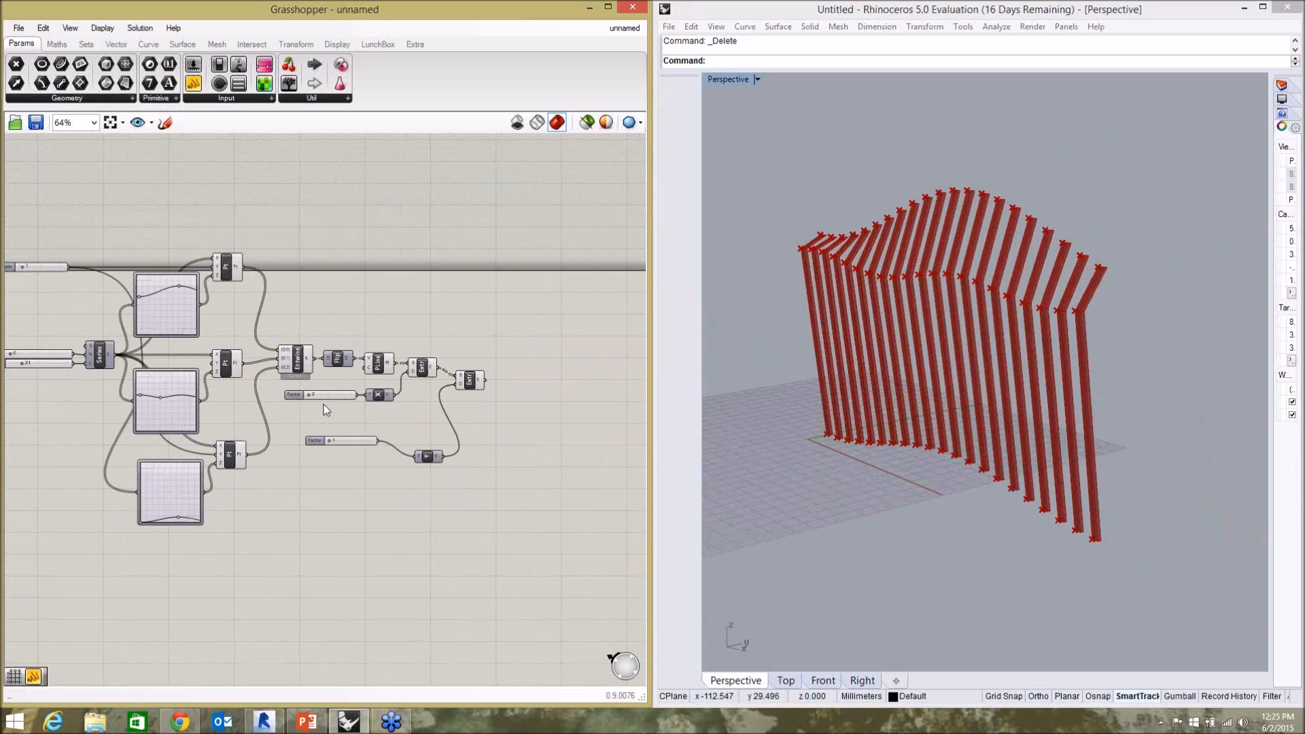
scroll(129, 394, up, 4)
drag(150, 412, 160, 455)
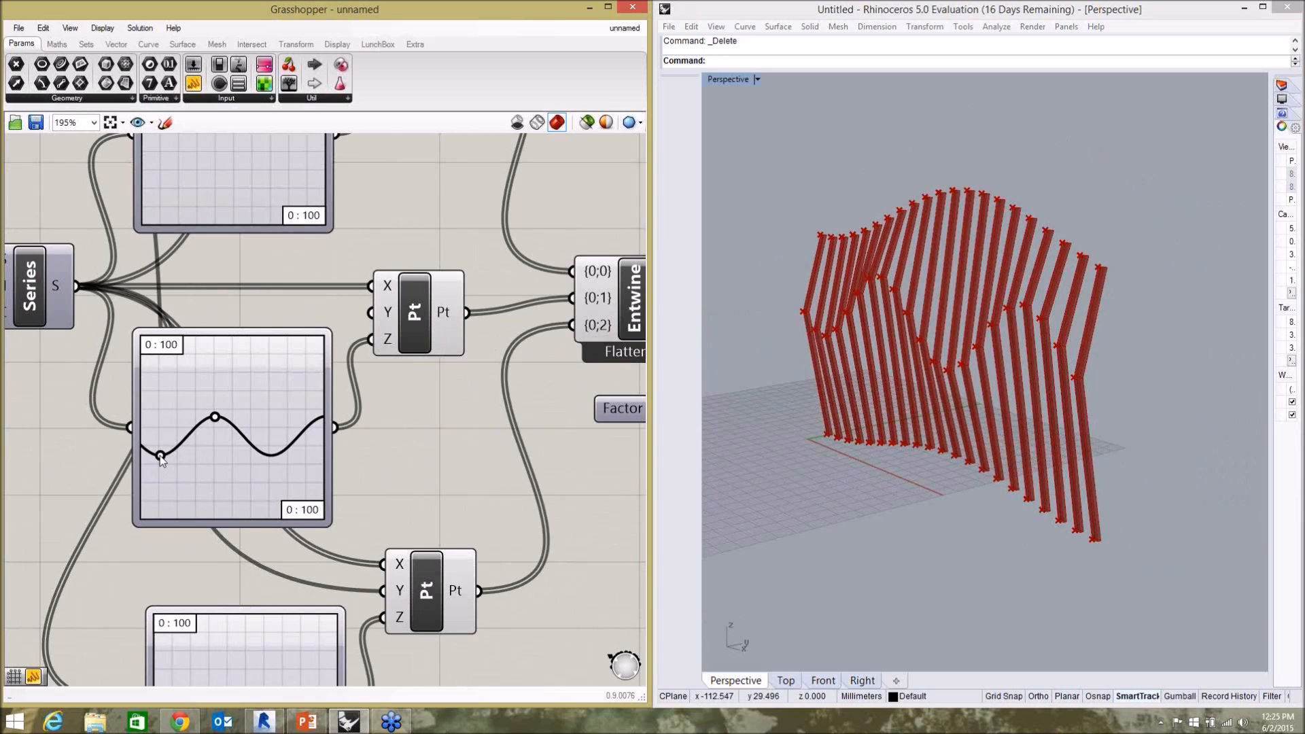
Bring up the Hummingbird add-on components while keeping the end of the definition in view.
click(1107, 333)
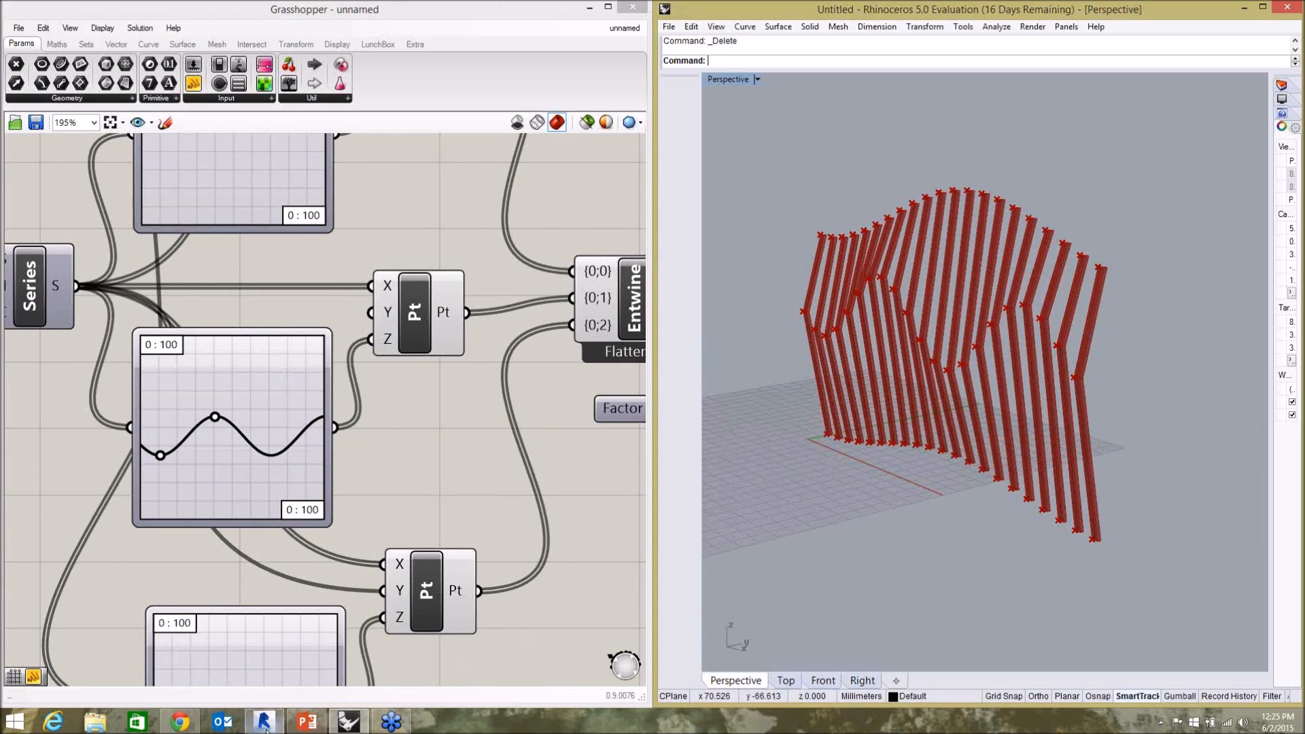
click(386, 446)
scroll(141, 329, down, 4)
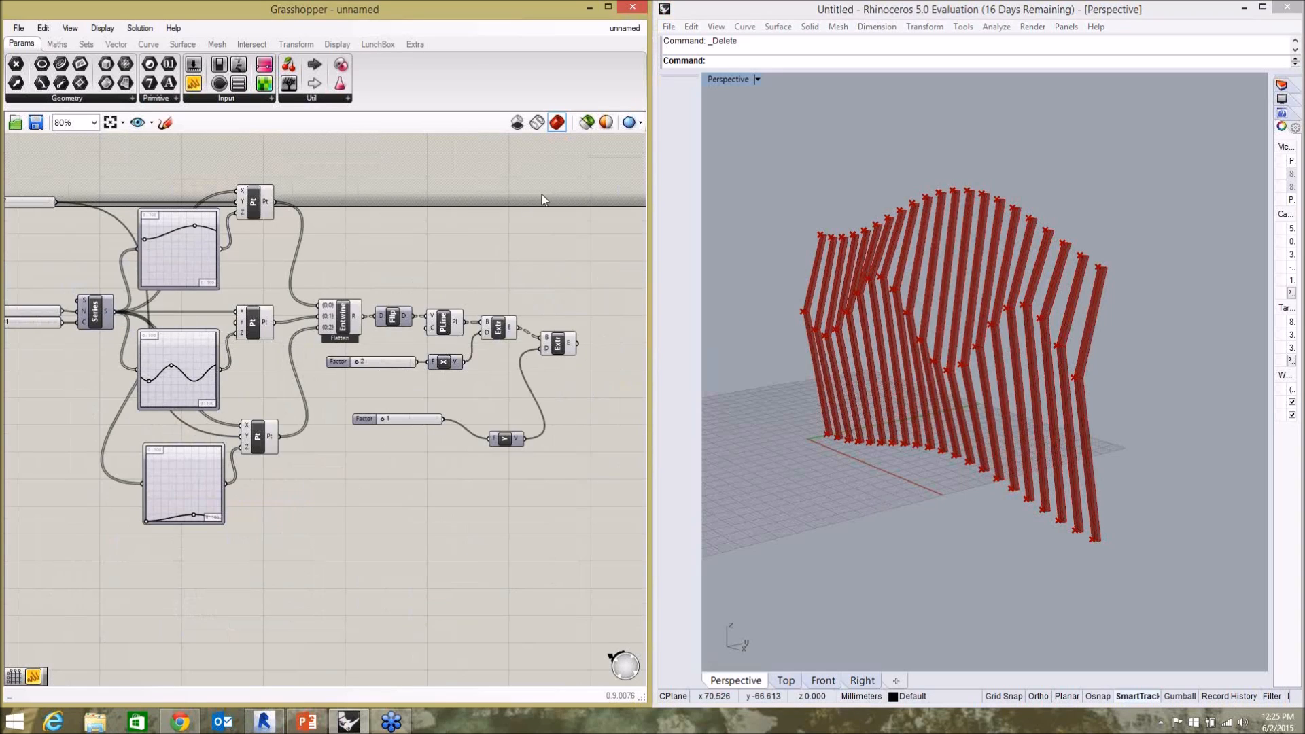
click(411, 43)
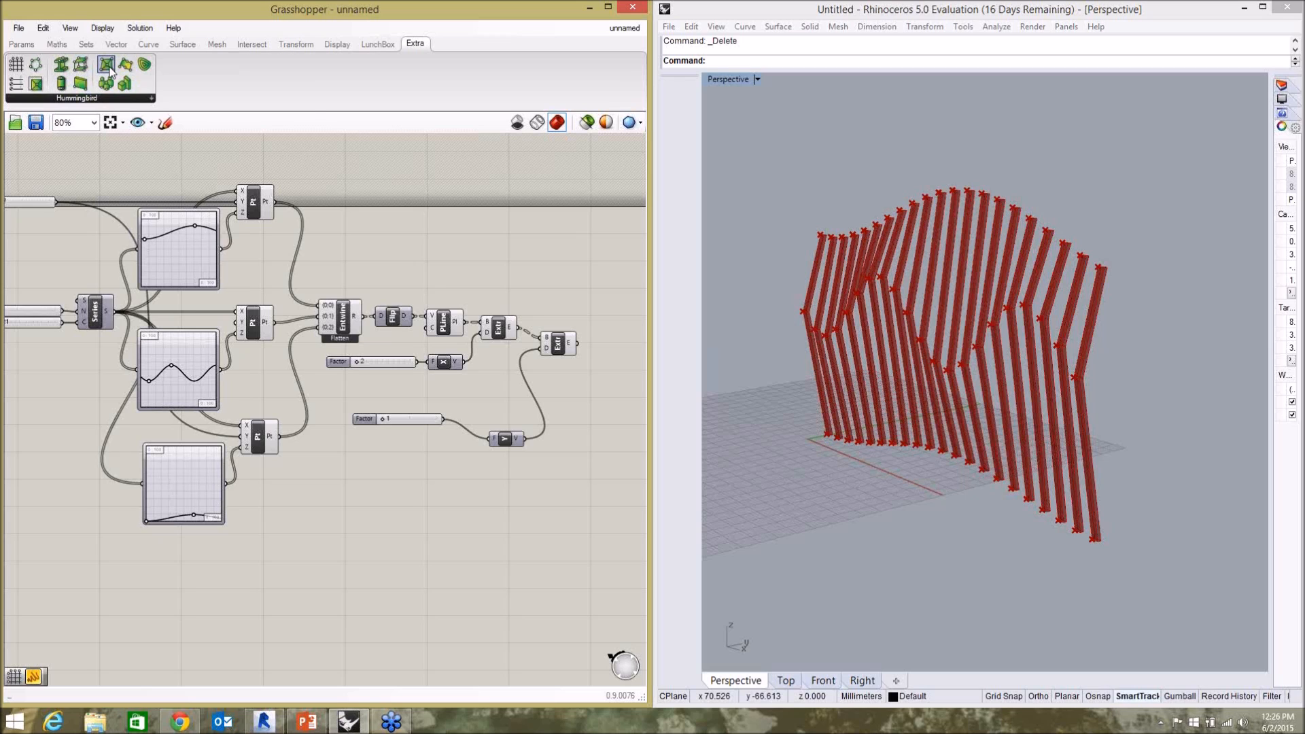
Place a Hummingbird AdapComps component on the canvas beyond the second Extrude component.
drag(107, 67, 552, 398)
drag(625, 383, 624, 383)
scroll(377, 249, down, 4)
scroll(490, 279, up, 6)
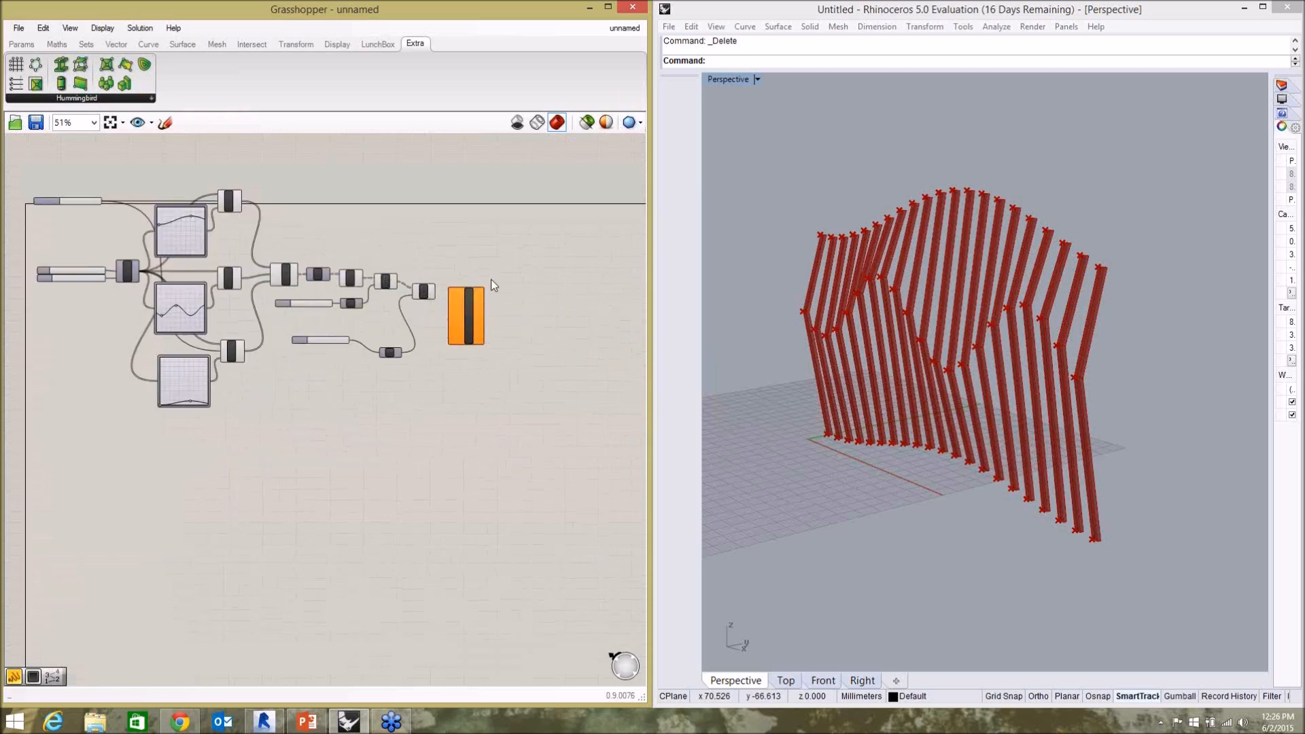
scroll(495, 367, up, 3)
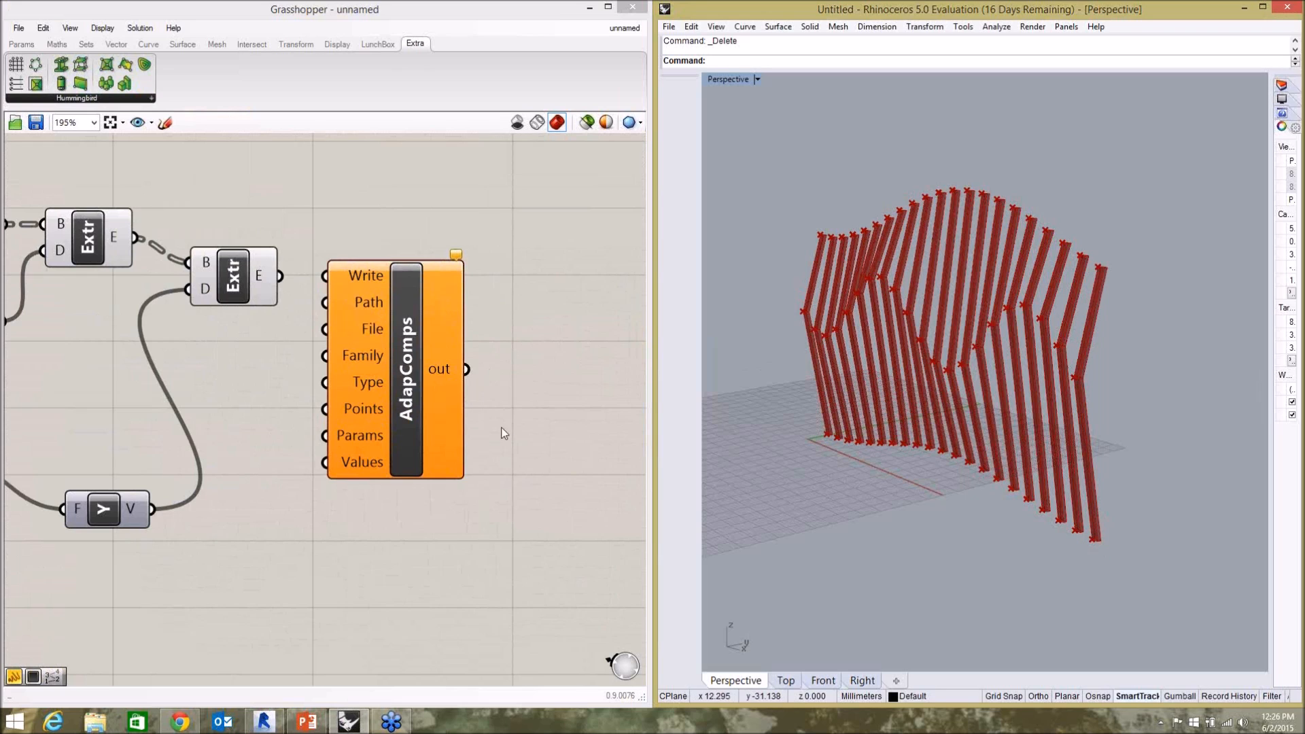
drag(419, 410, 464, 366)
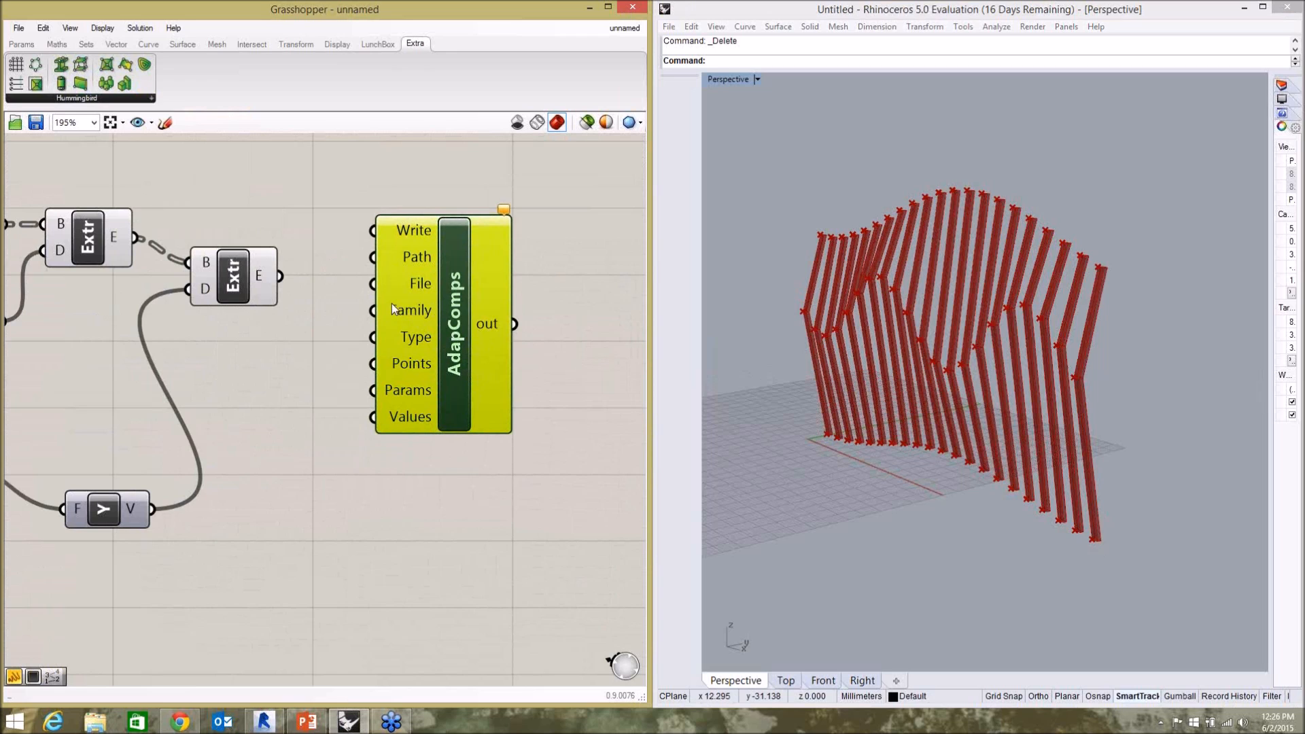
drag(435, 288, 449, 202)
Trace the definition back from the Extrude components through PLine and Flip to Entwine, and examine the points it outputs on the fins.
click(316, 301)
scroll(357, 340, down, 4)
click(319, 309)
scroll(225, 297, up, 3)
click(311, 316)
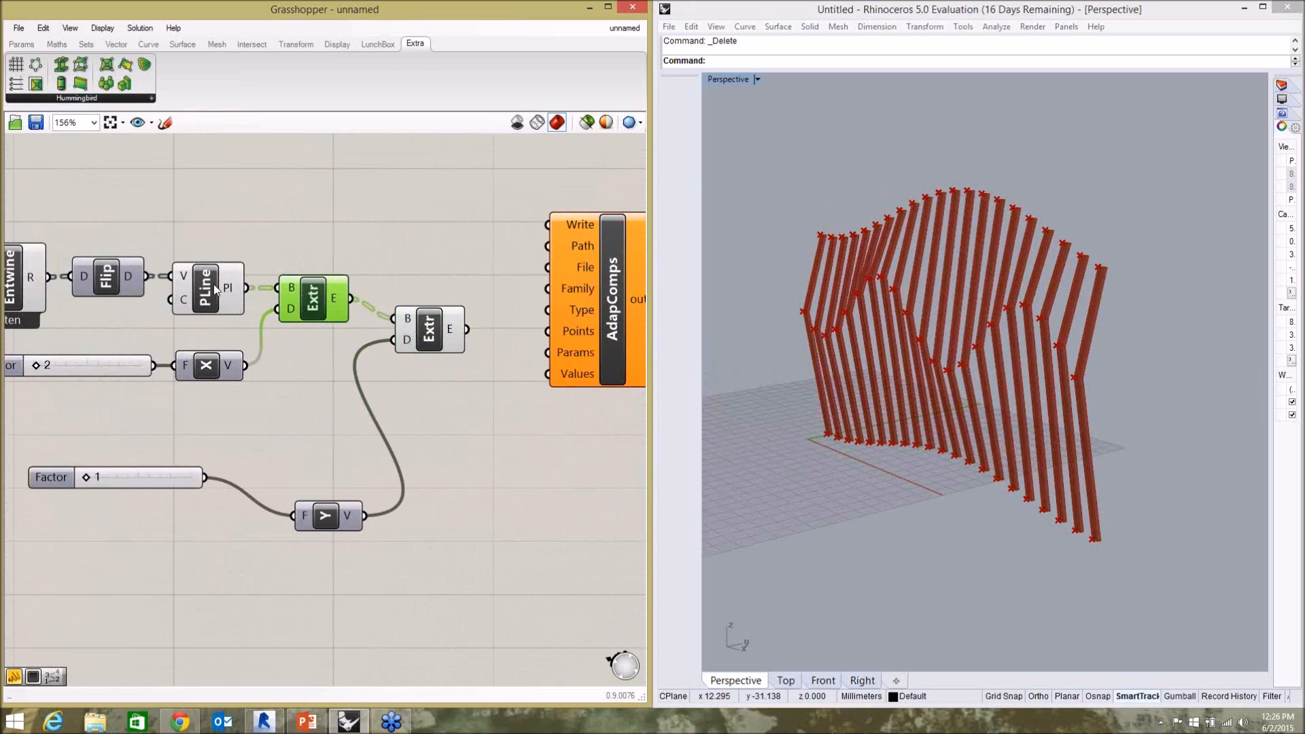
scroll(167, 277, down, 2)
scroll(170, 262, up, 2)
click(163, 290)
click(89, 287)
scroll(176, 284, down, 3)
scroll(412, 322, up, 4)
click(369, 246)
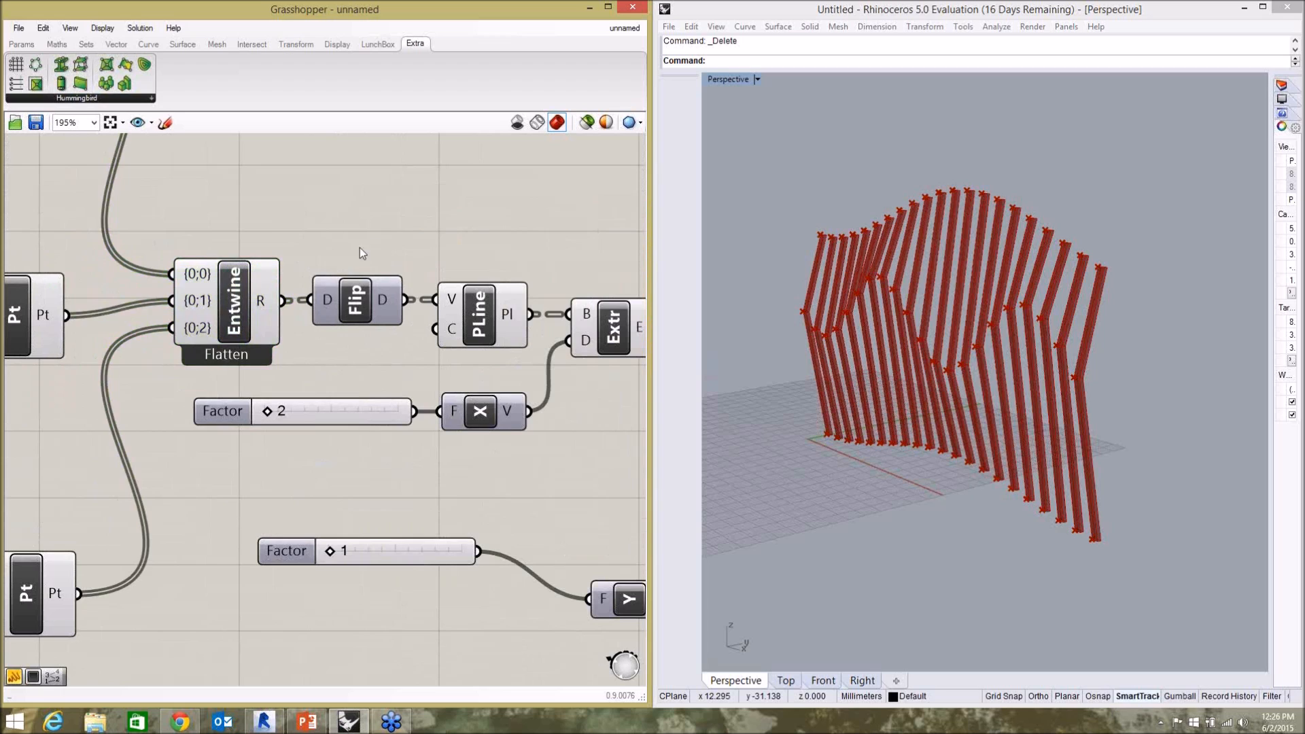
click(257, 304)
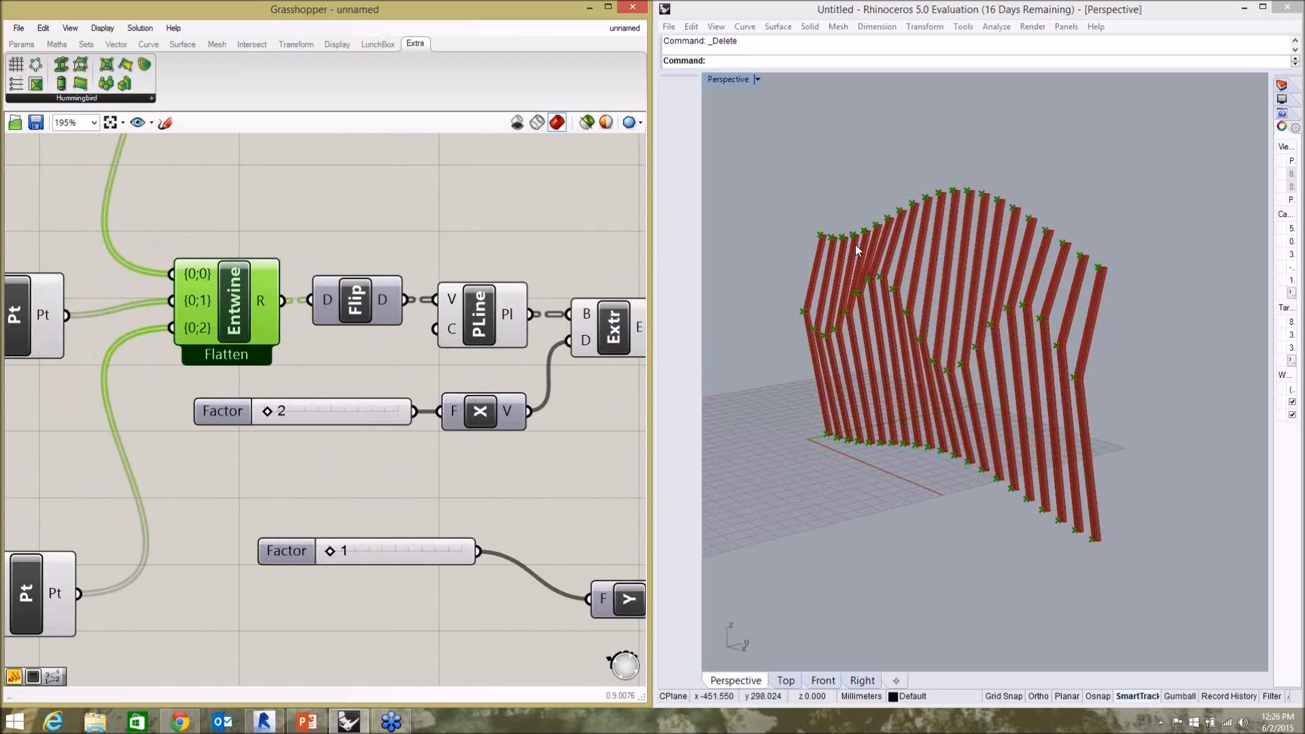
click(415, 232)
scroll(298, 292, down, 3)
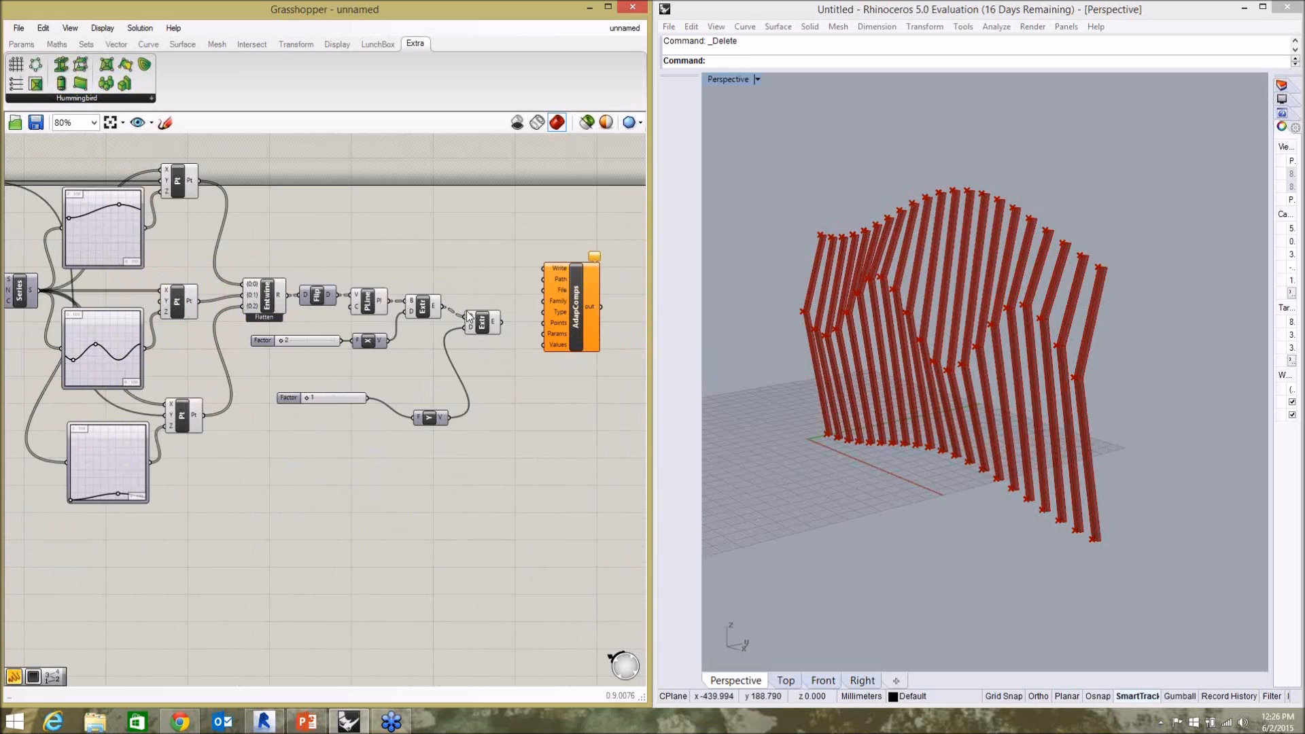
Move AdapComps above the Extrude components and connect the Flip component's output to its Points input.
drag(597, 320, 511, 248)
scroll(386, 238, up, 4)
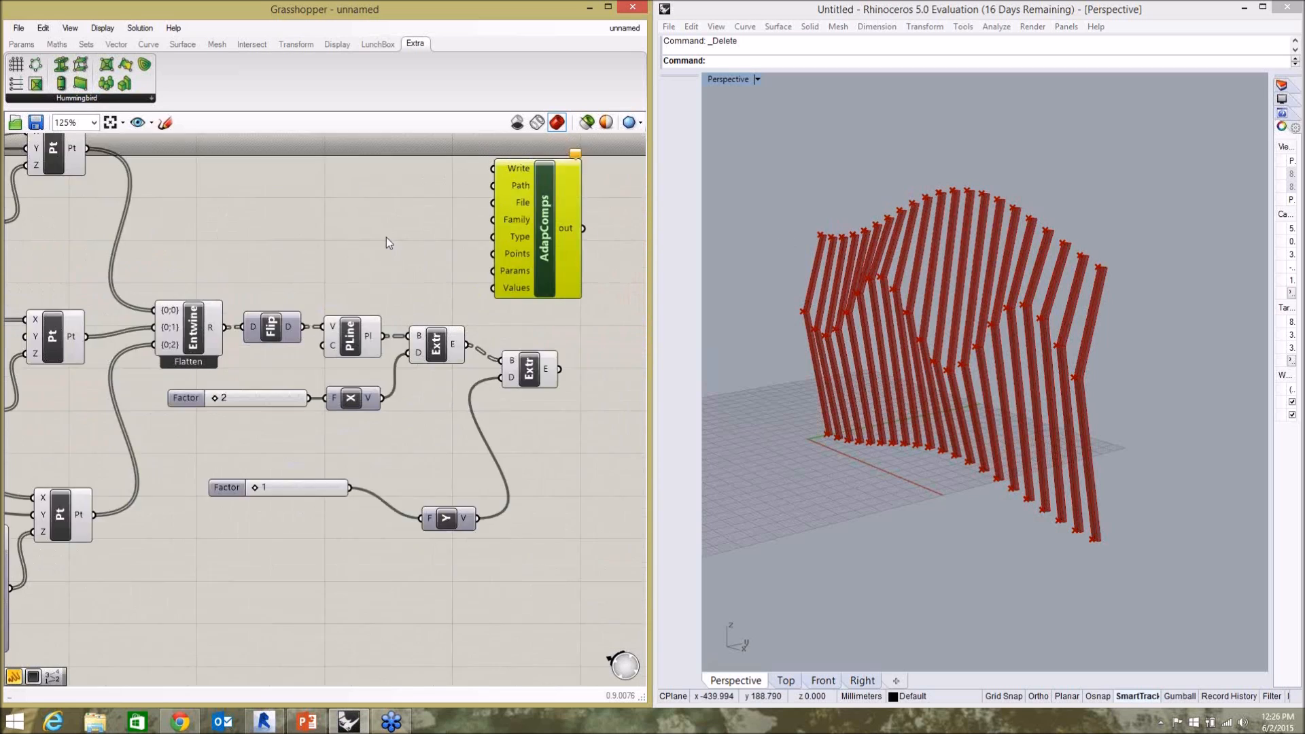
scroll(317, 261, down, 1)
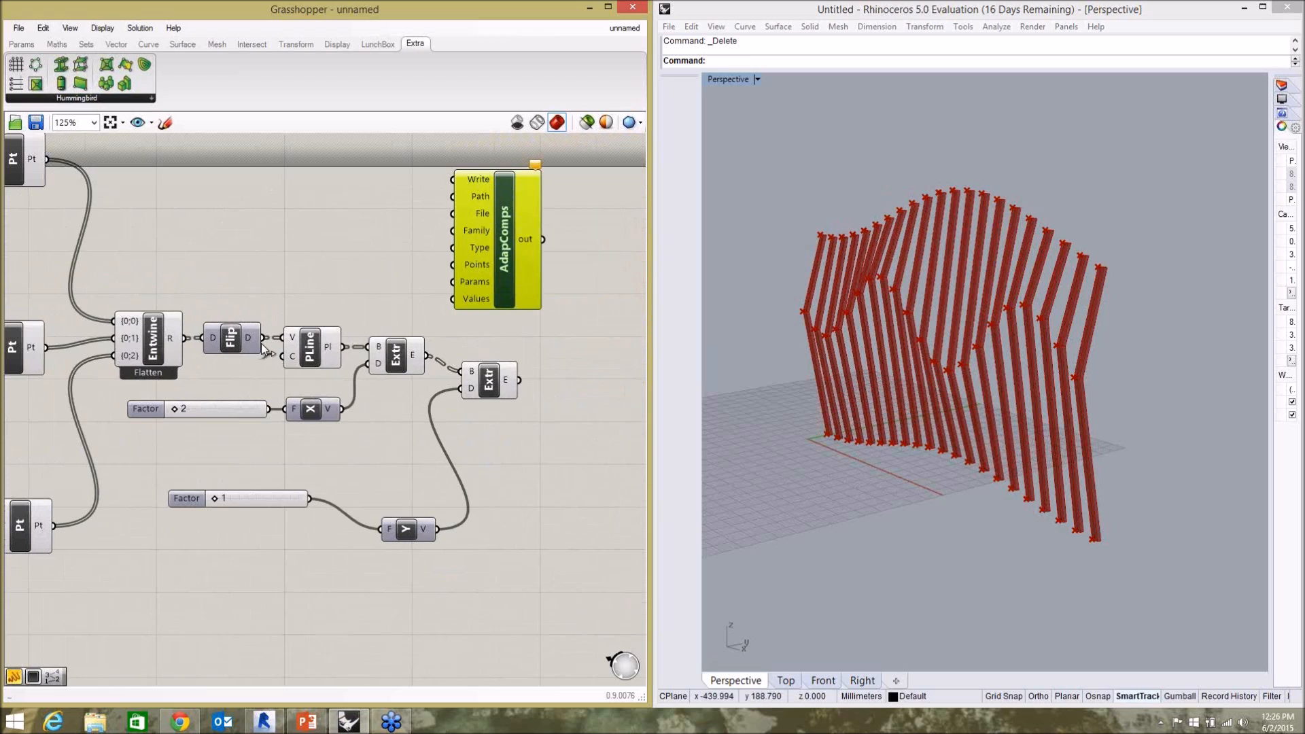
click(238, 338)
click(258, 328)
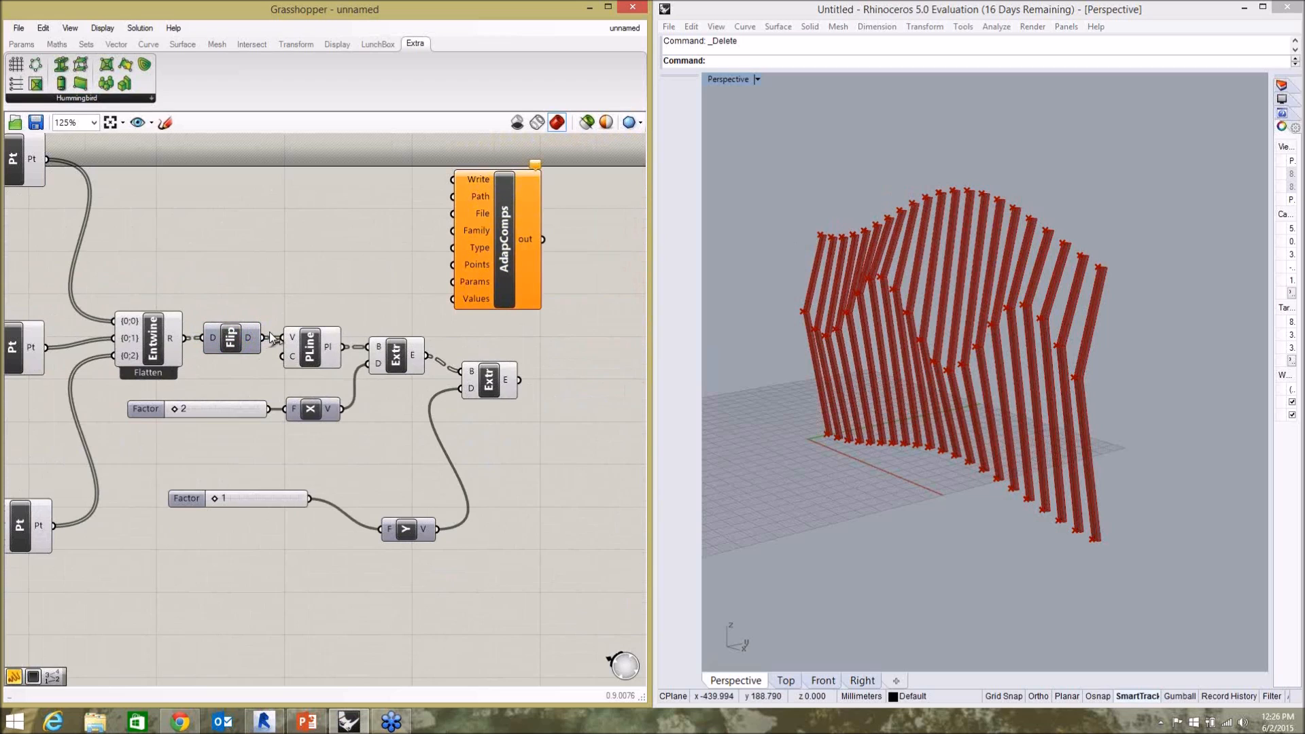
drag(264, 337, 452, 264)
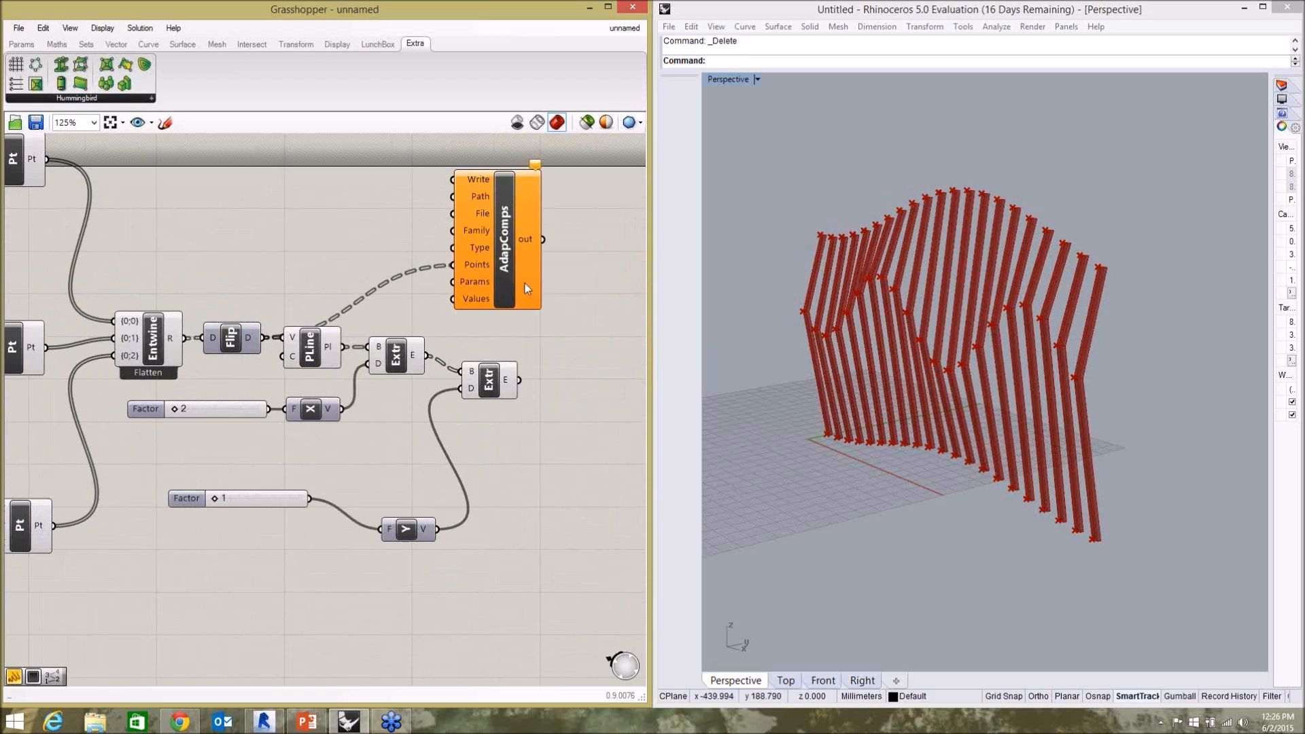
click(495, 267)
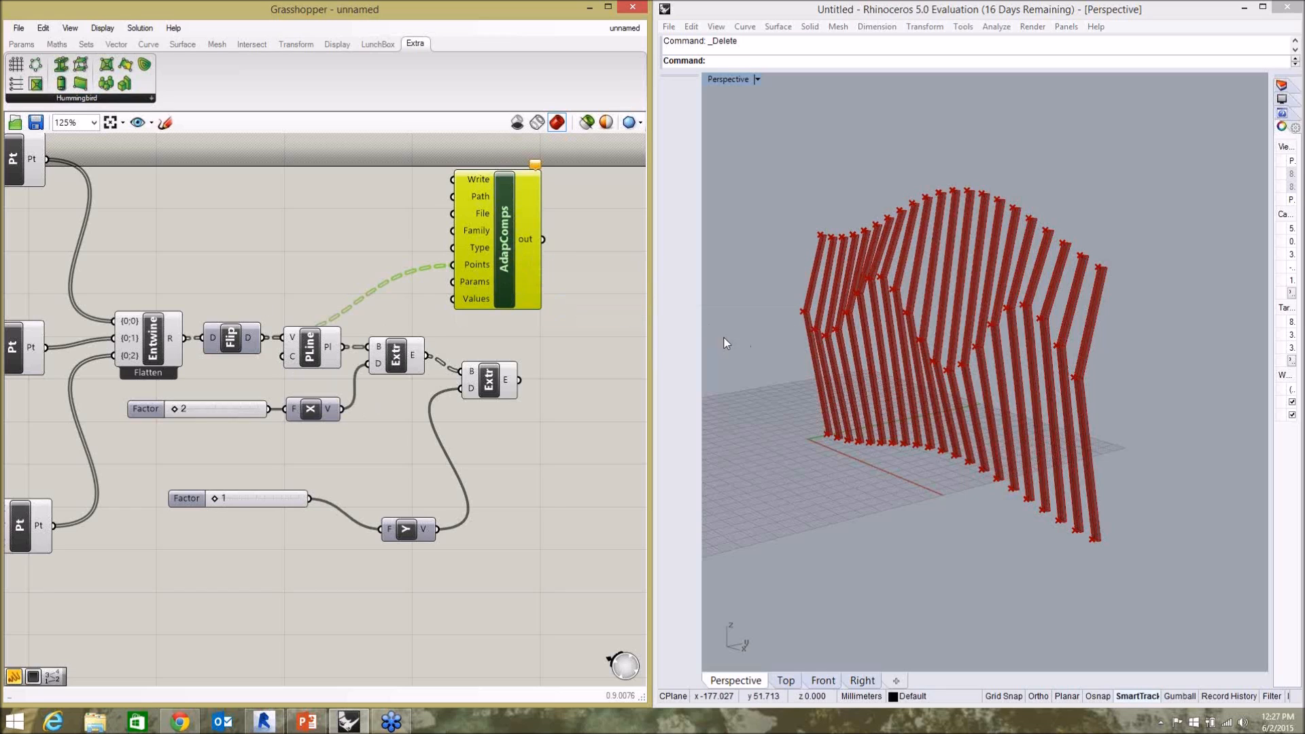
mouse_move(505, 289)
mouse_down()
mouse_move(502, 273)
mouse_move(502, 285)
mouse_up()
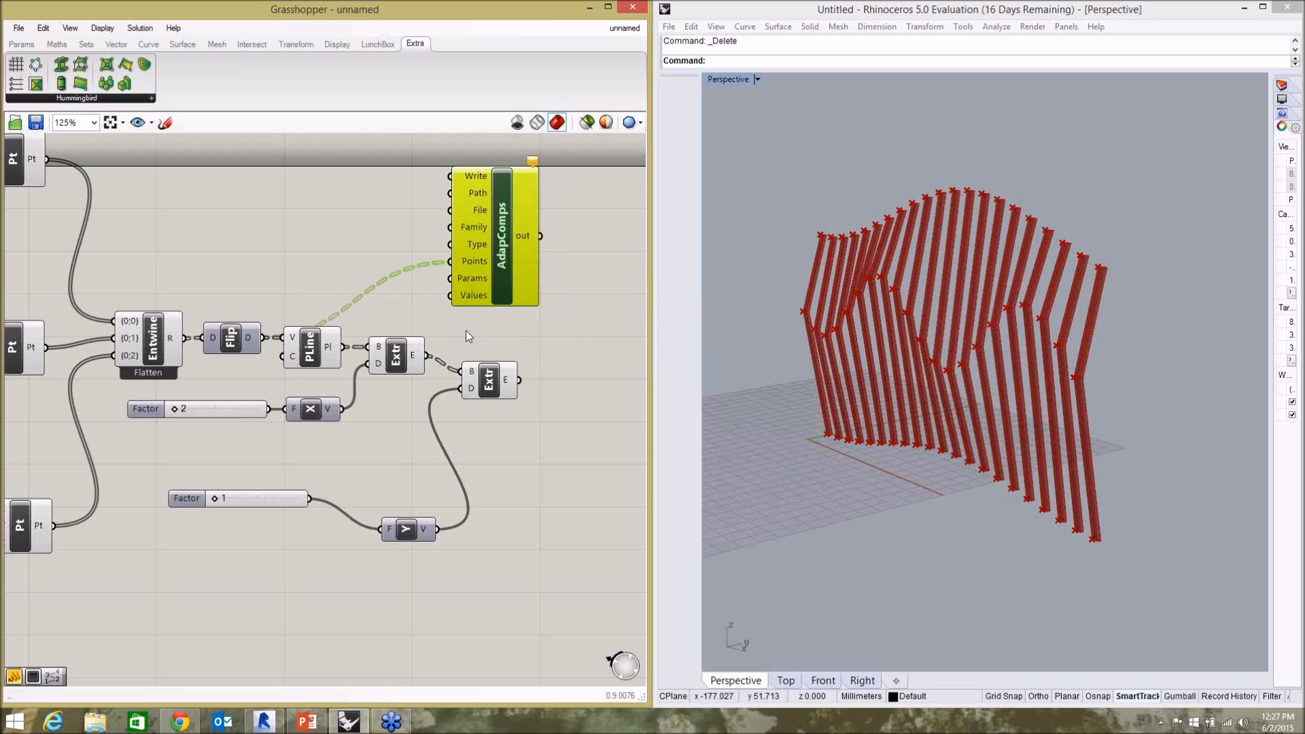
click(494, 328)
scroll(421, 361, down, 3)
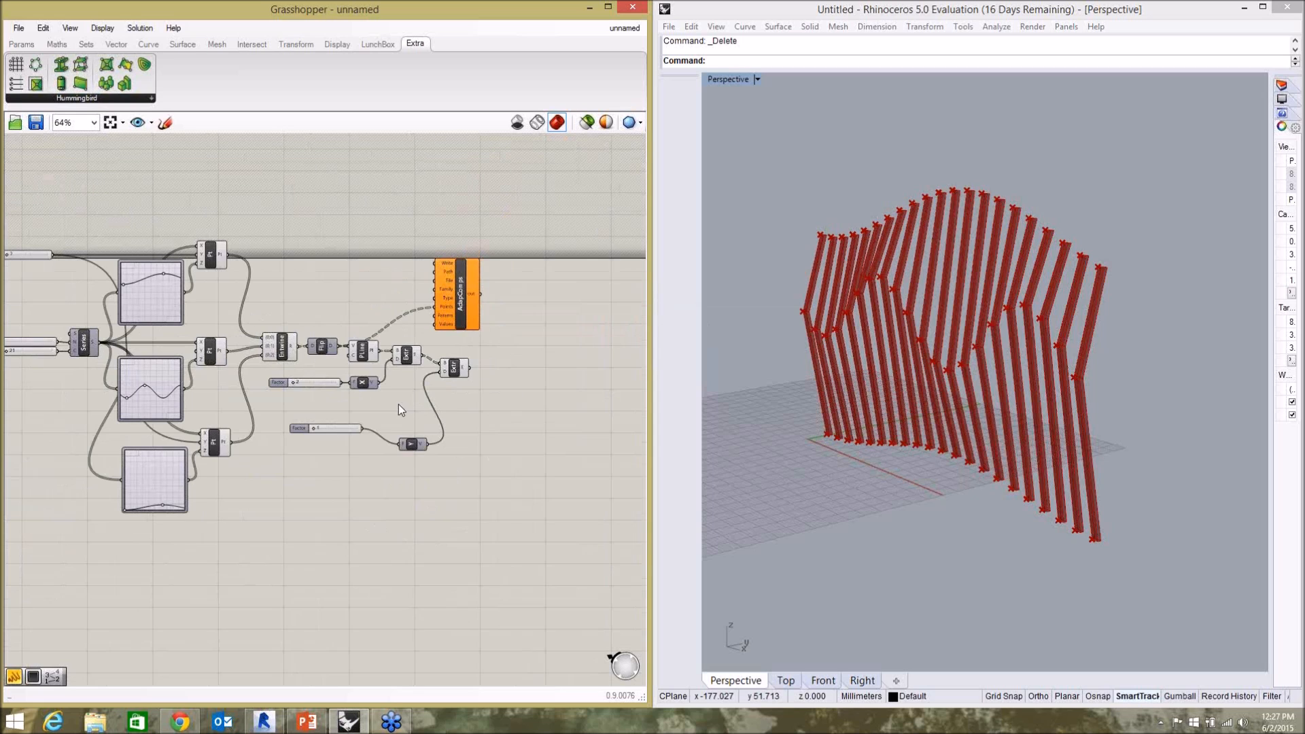
scroll(380, 248, up, 3)
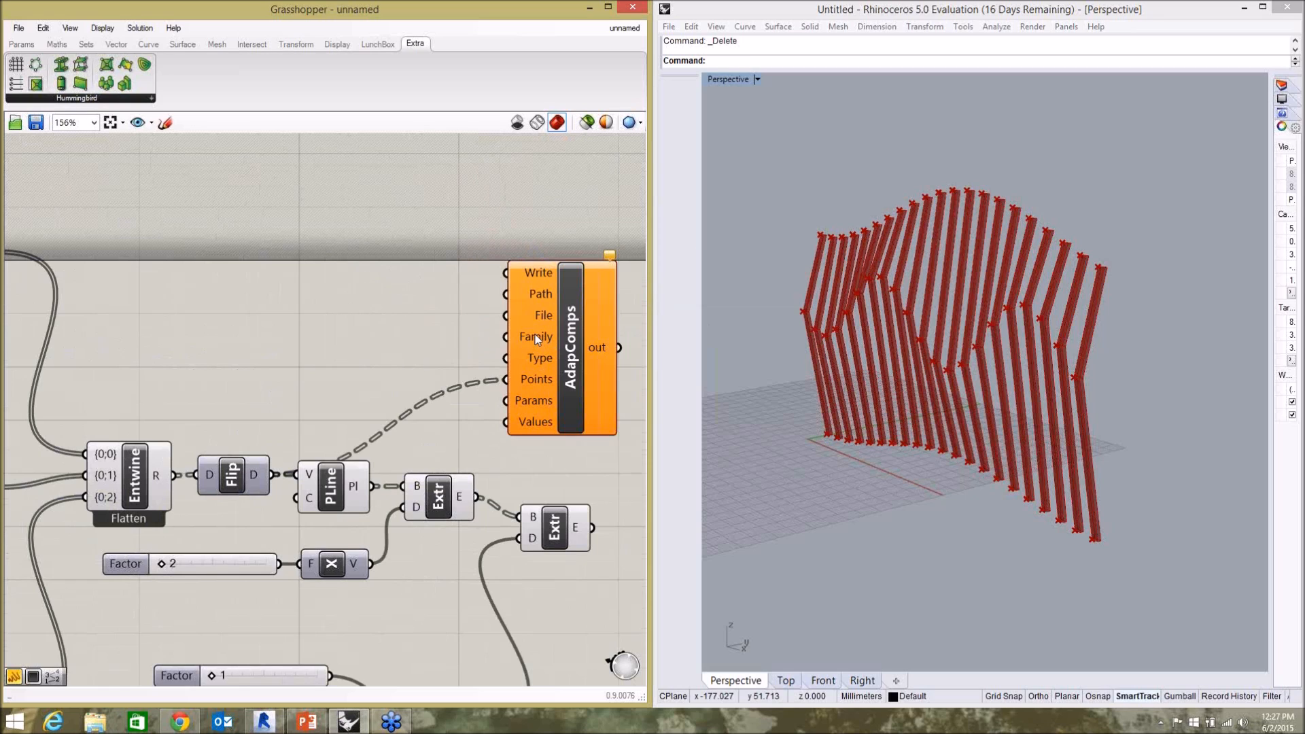
Switch to Revit and copy the name of the "3 point line adaptive" family under Generic Models, keeping the name as it is.
click(264, 721)
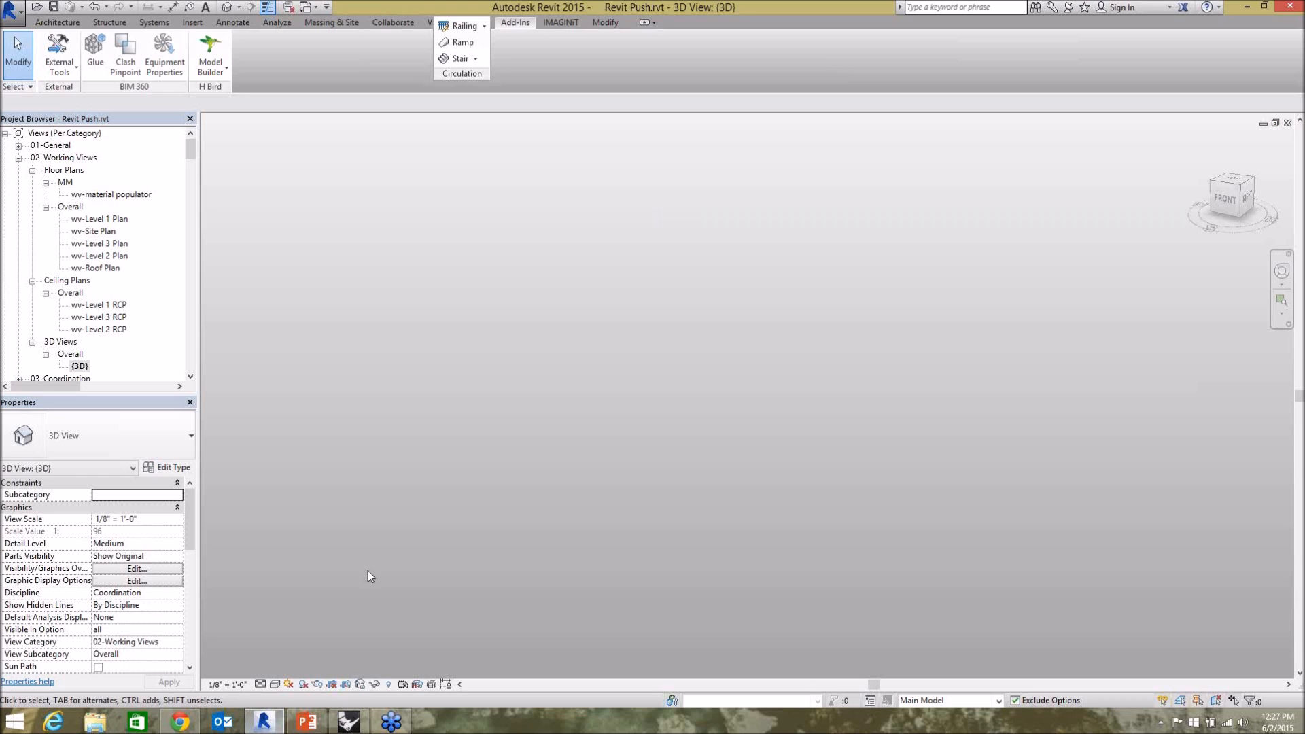
drag(191, 148, 183, 333)
click(89, 244)
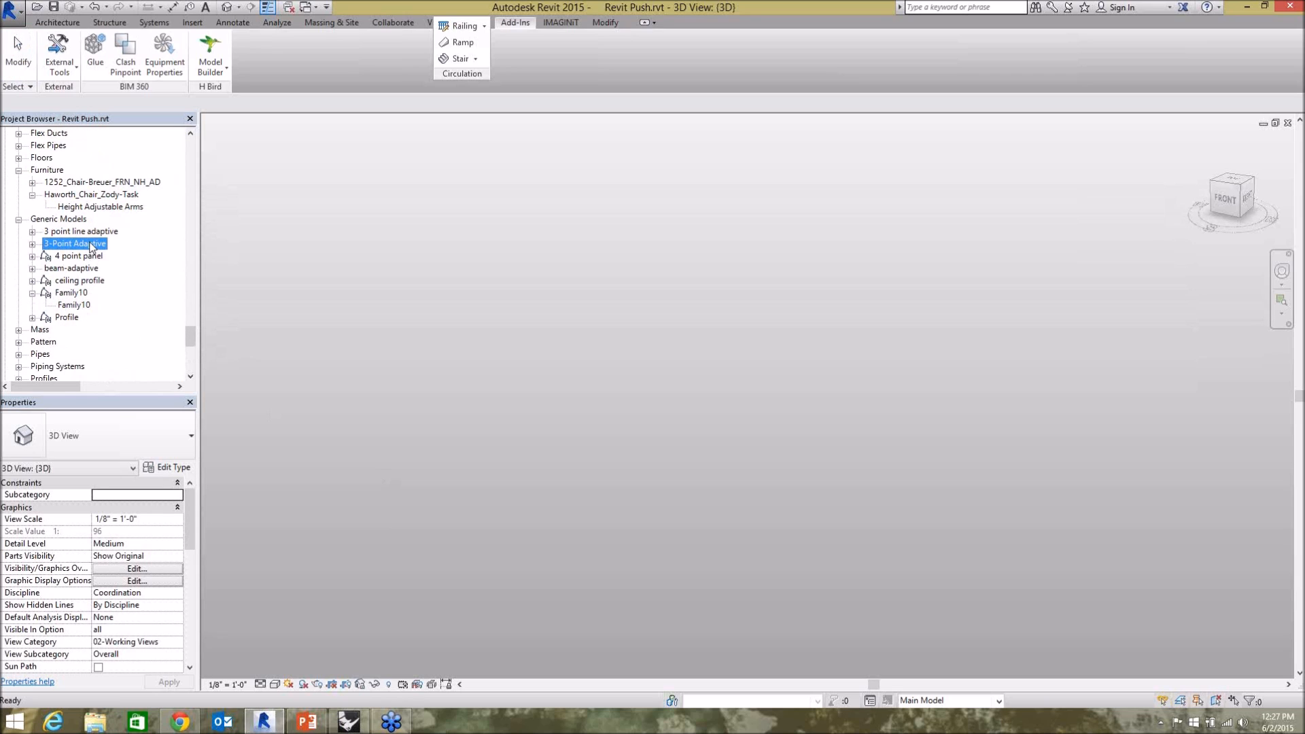
click(80, 231)
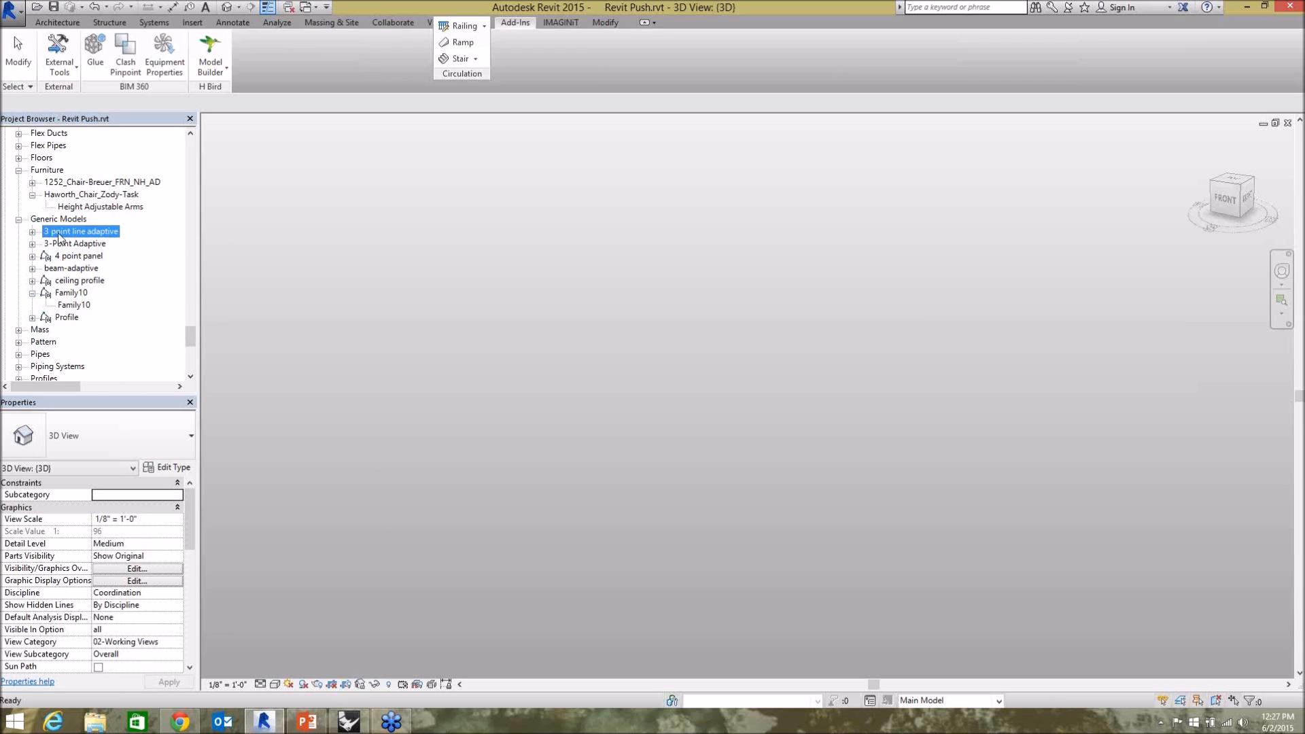
click(32, 232)
right_click(89, 236)
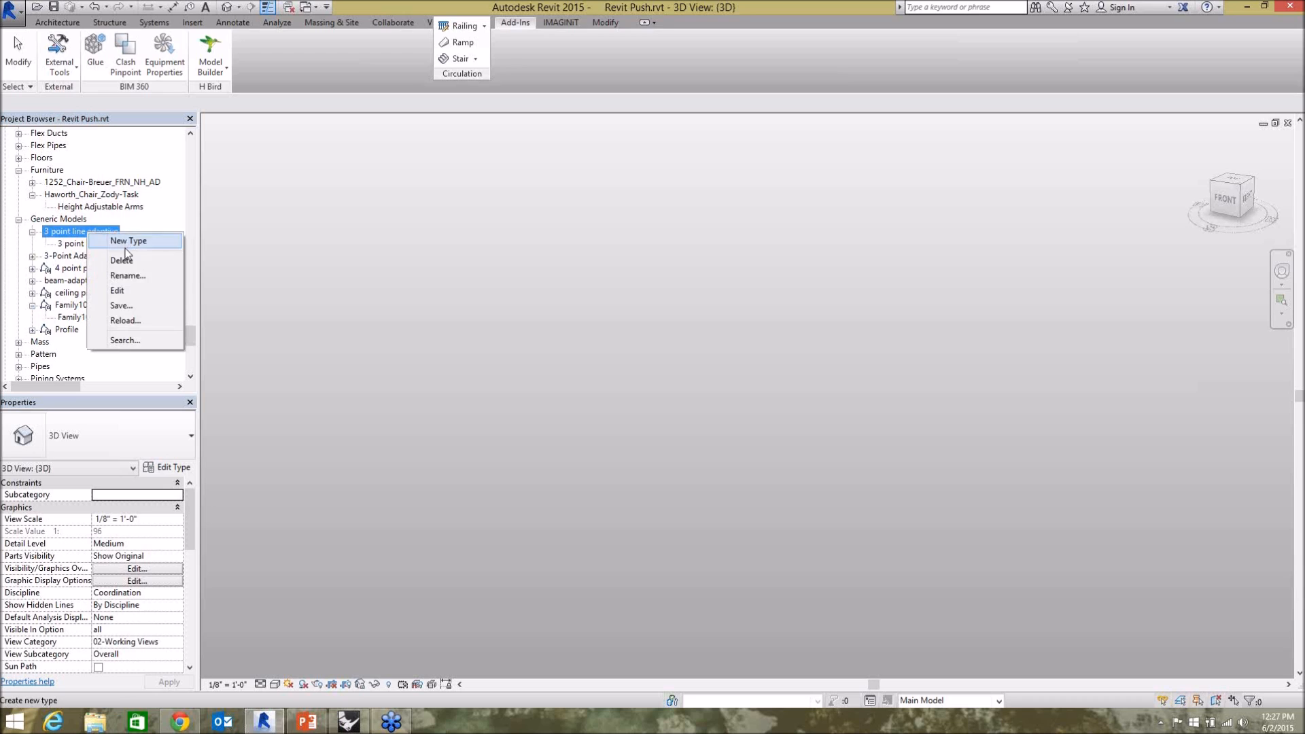
click(129, 276)
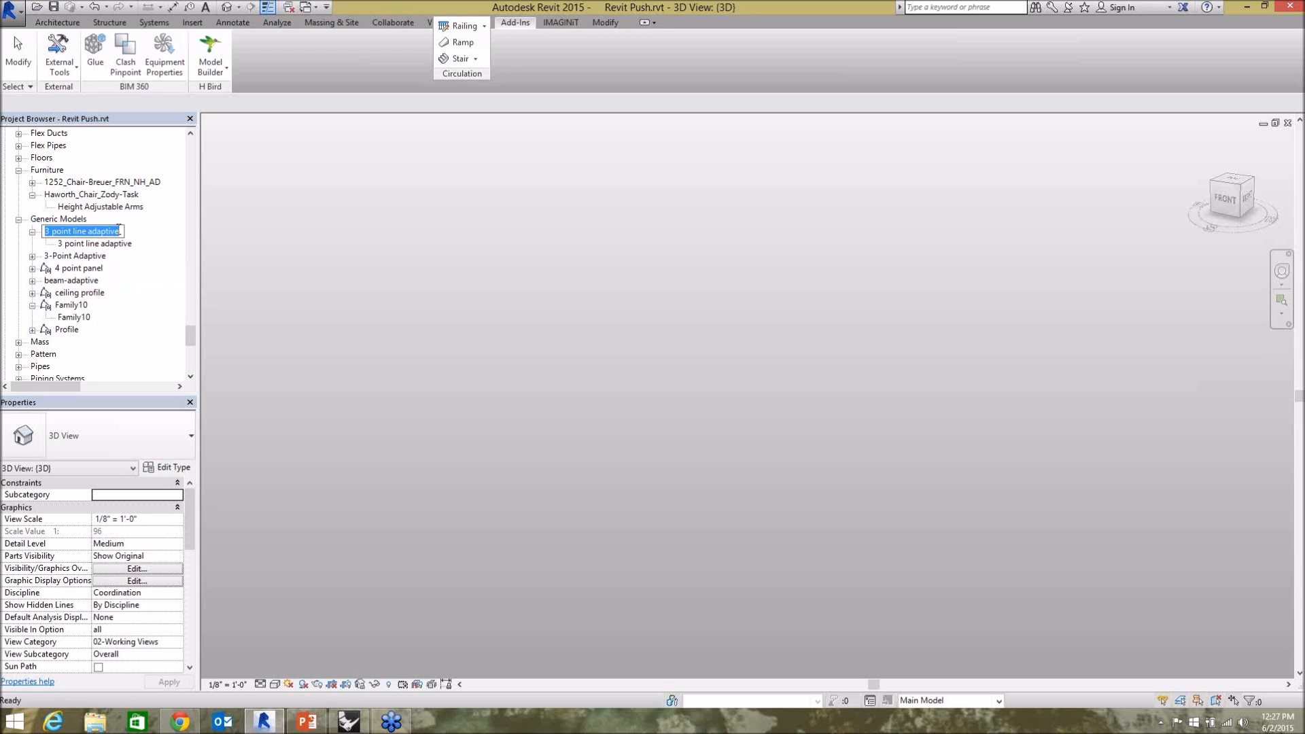
click(267, 260)
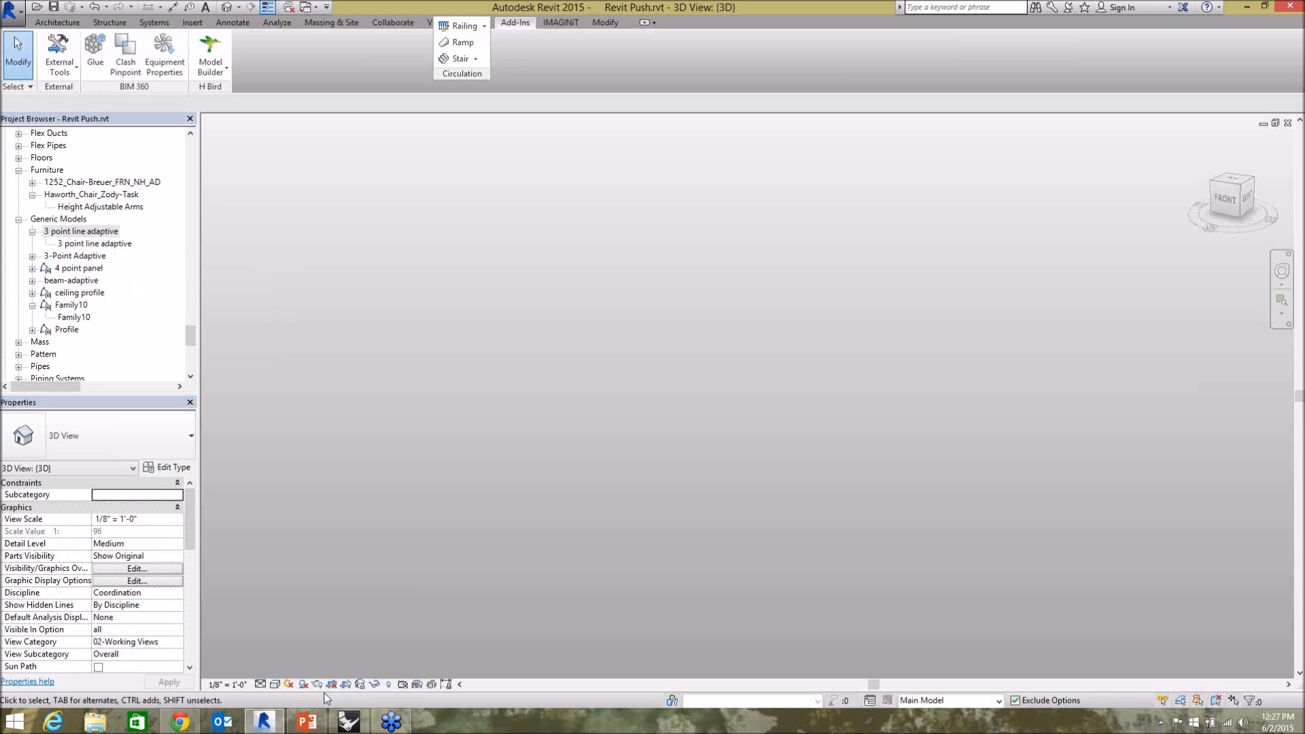
Return to Grasshopper and add a Panel beside AdapComps containing the text "3 point line adaptive".
click(346, 718)
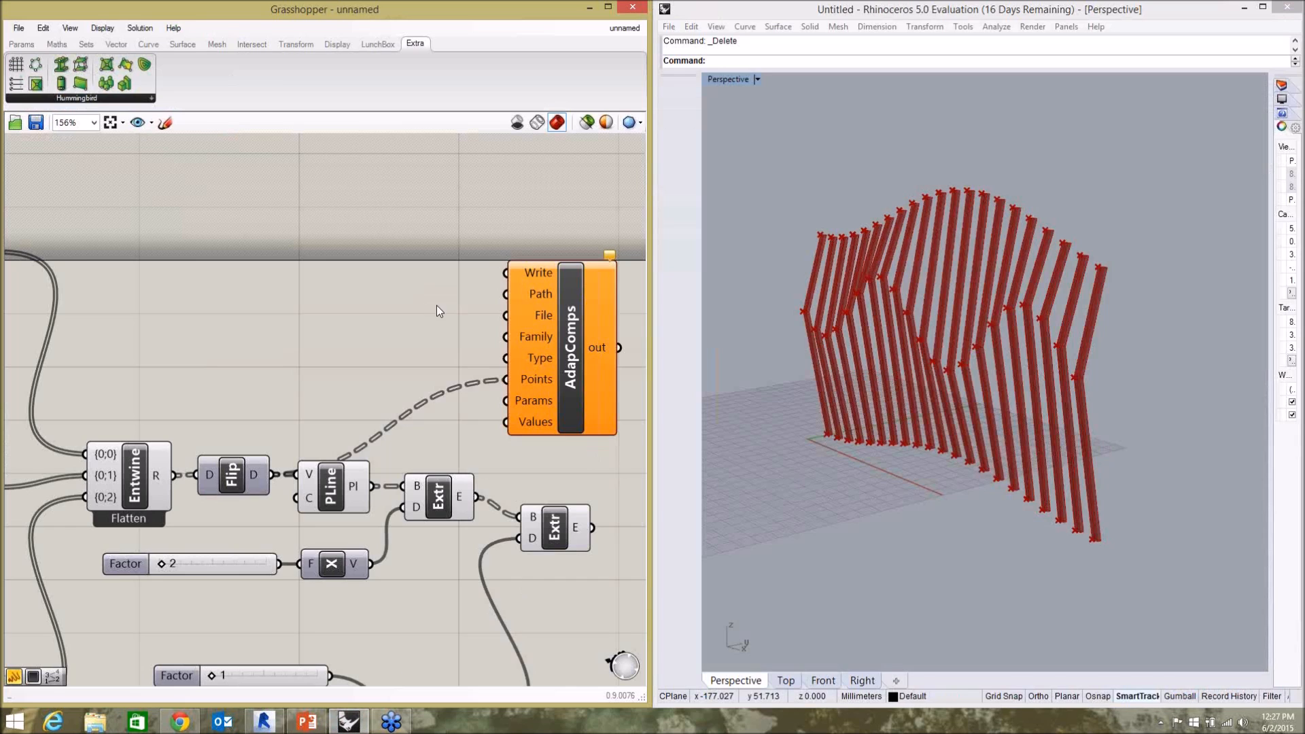
double_click(362, 321)
text(panel)
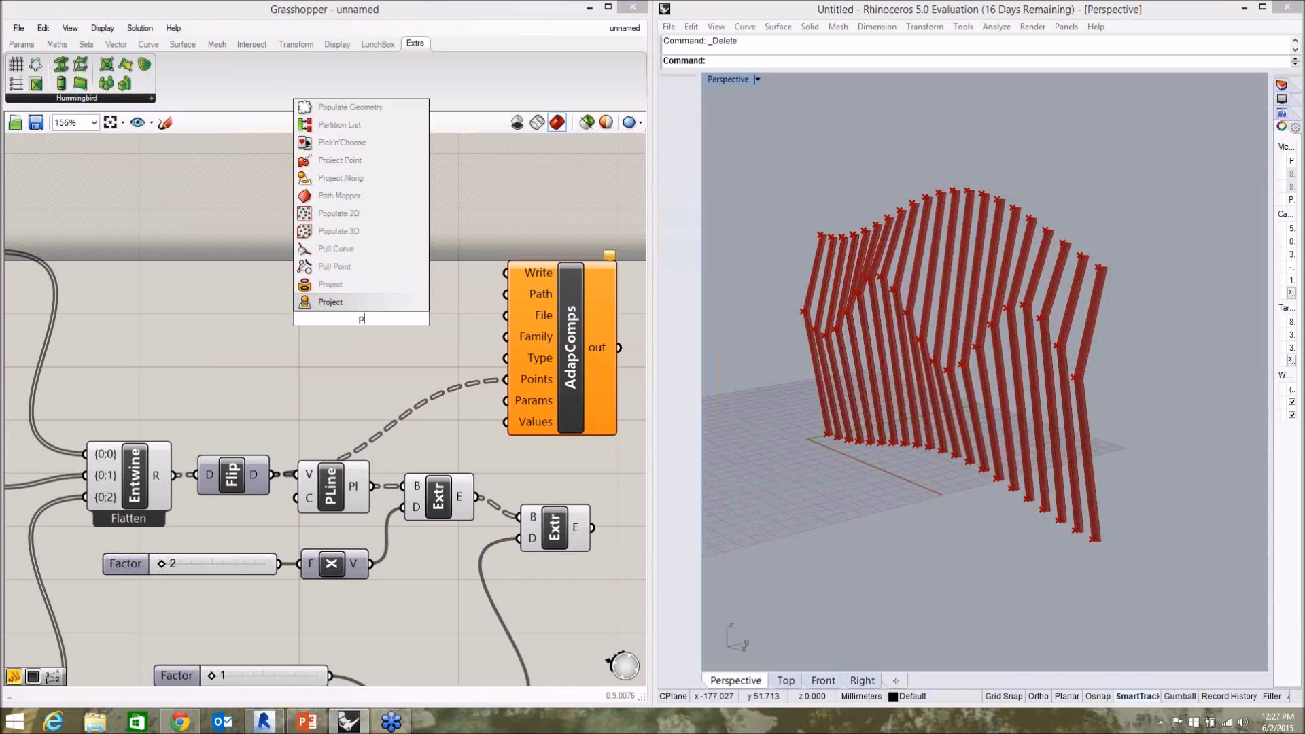
key(Return)
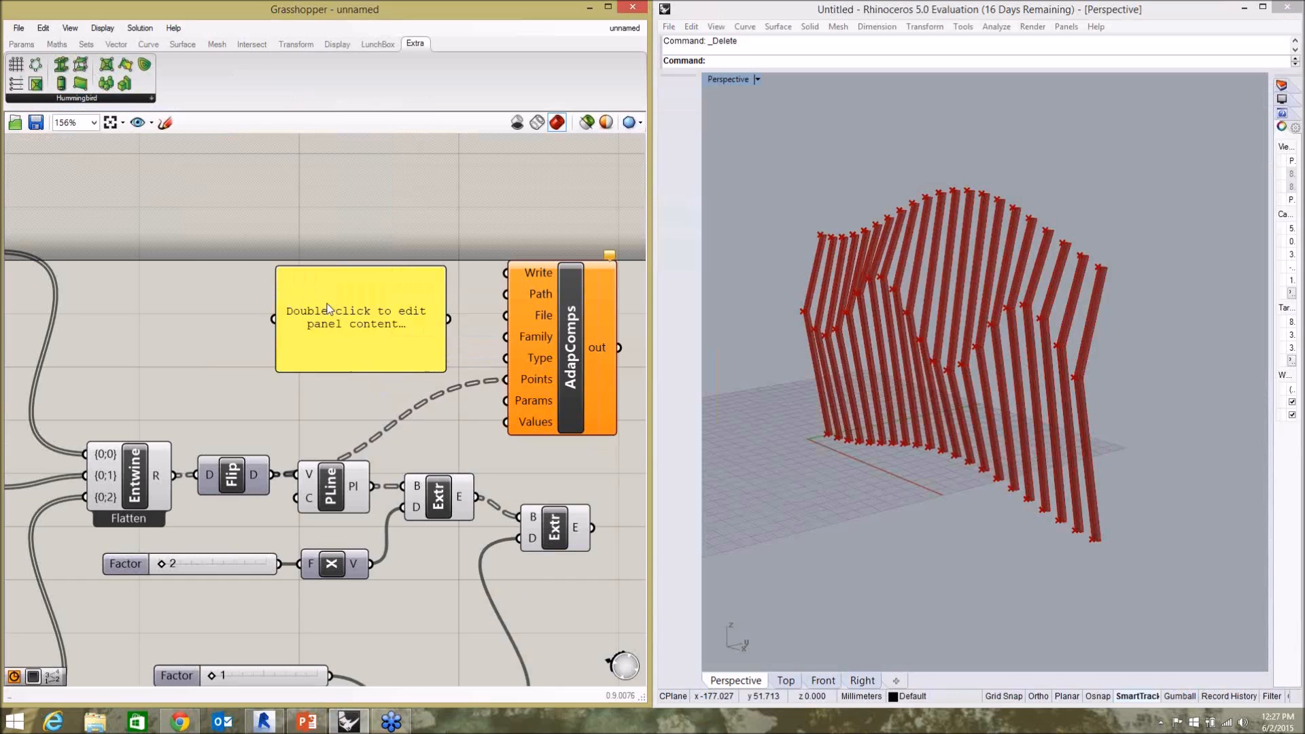
click(354, 321)
double_click(355, 322)
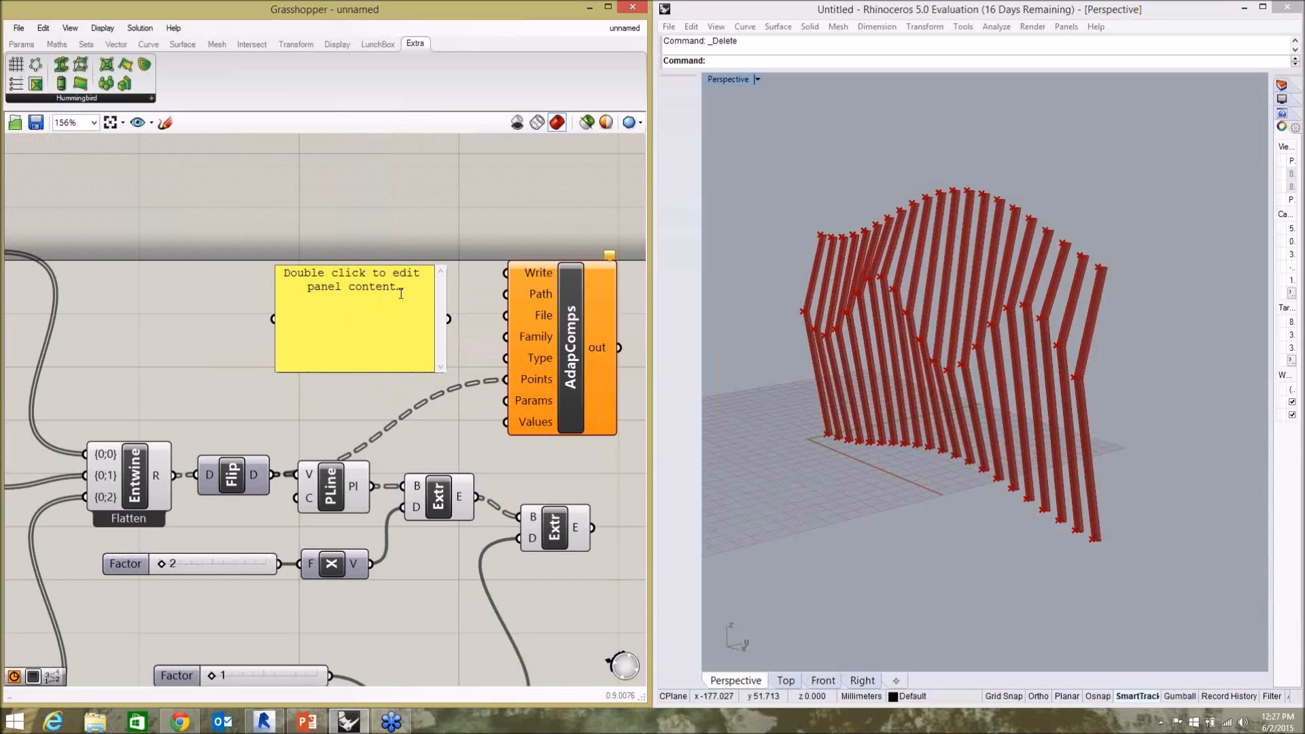
key(ctrl+a)
text(3 point line adaptive)
click(378, 403)
Shrink the panel to a single line and connect it to both the Family and Type inputs of AdapComps.
drag(377, 373, 506, 336)
click(483, 356)
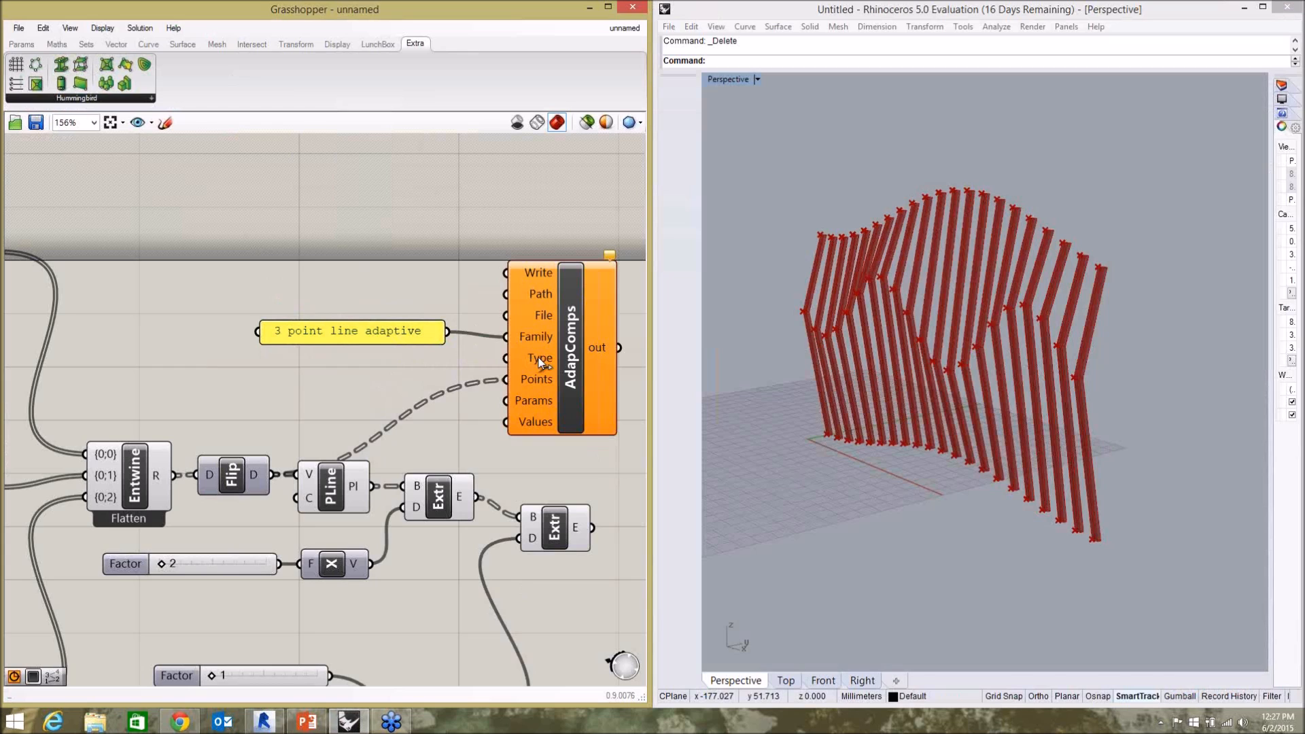
drag(411, 331, 506, 359)
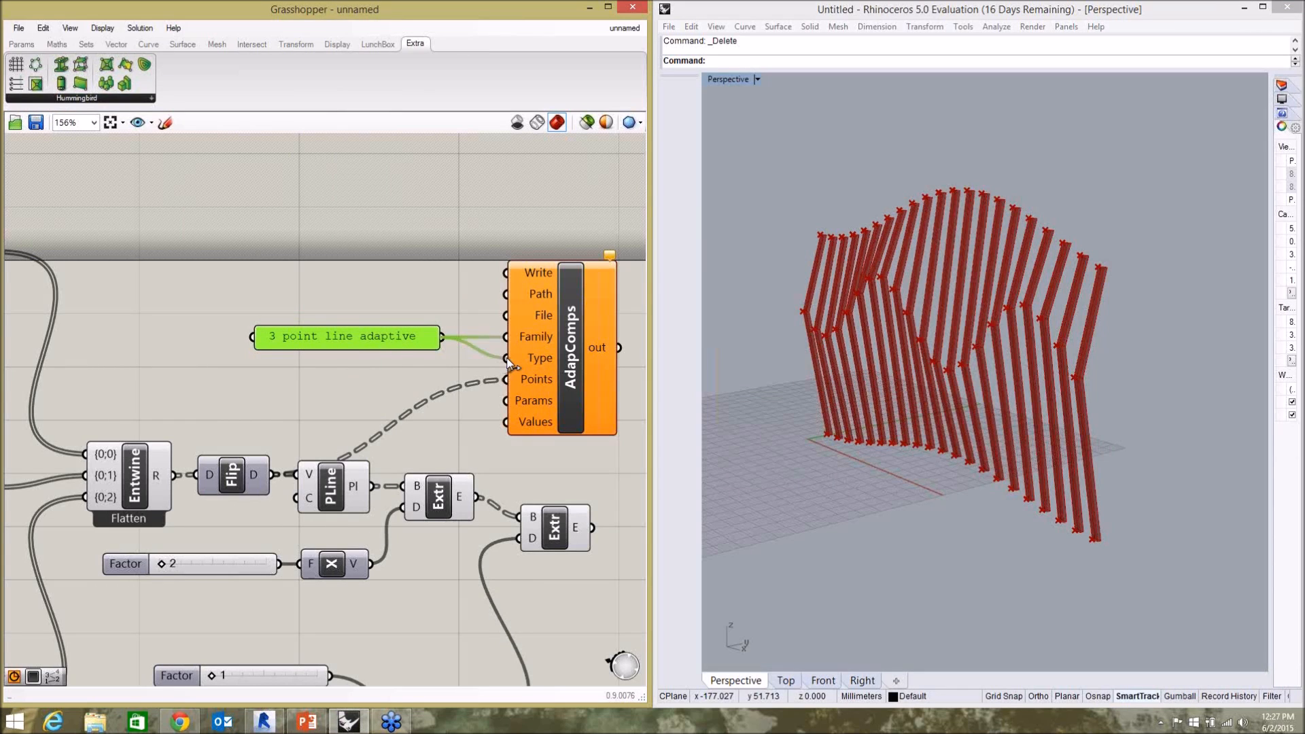
click(442, 311)
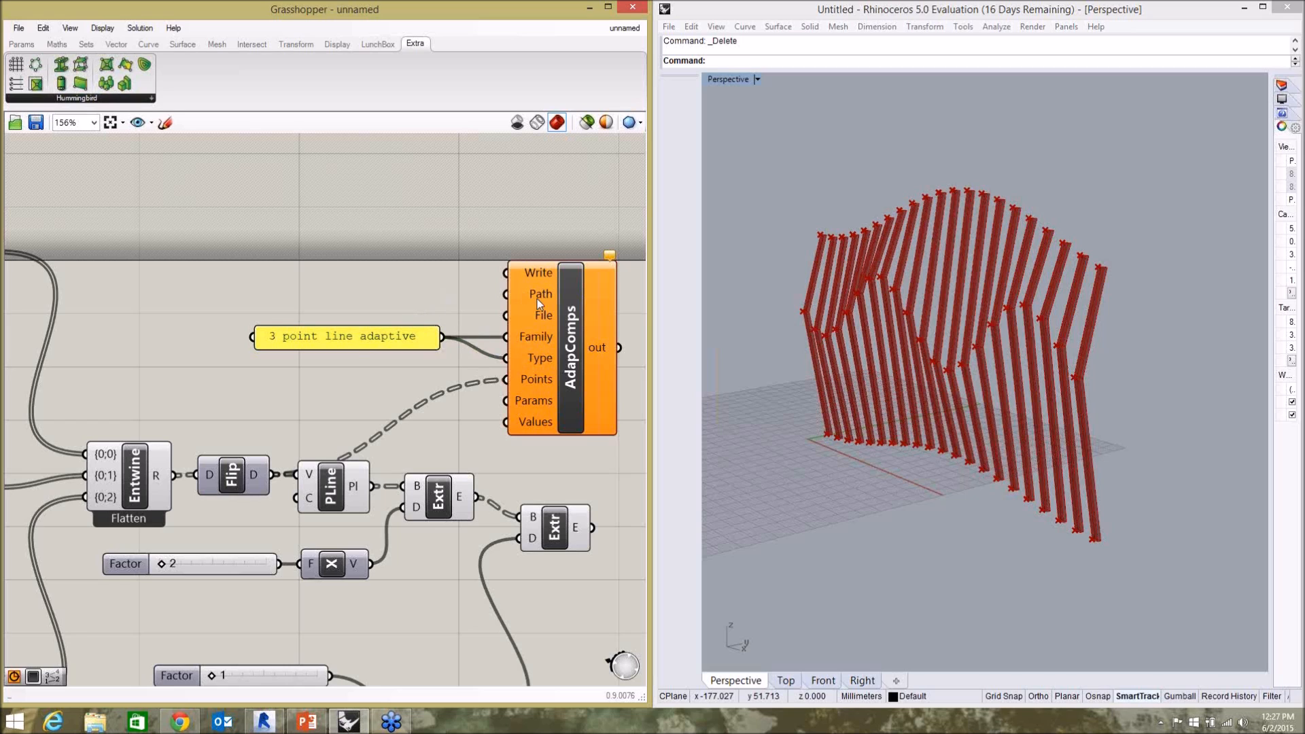
Switch to File Explorer, open Documents\Webinars\2015-06-02 and copy the folder's path.
click(99, 723)
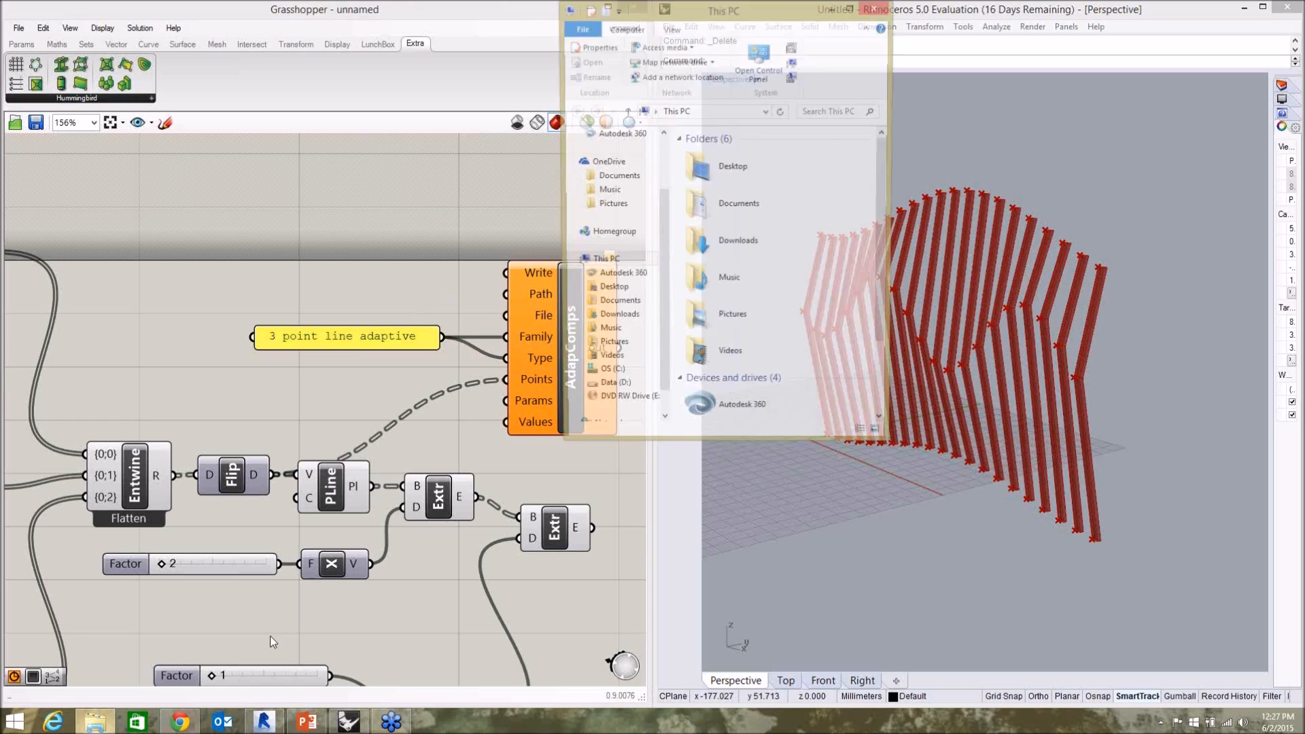
click(636, 312)
scroll(782, 306, down, 3)
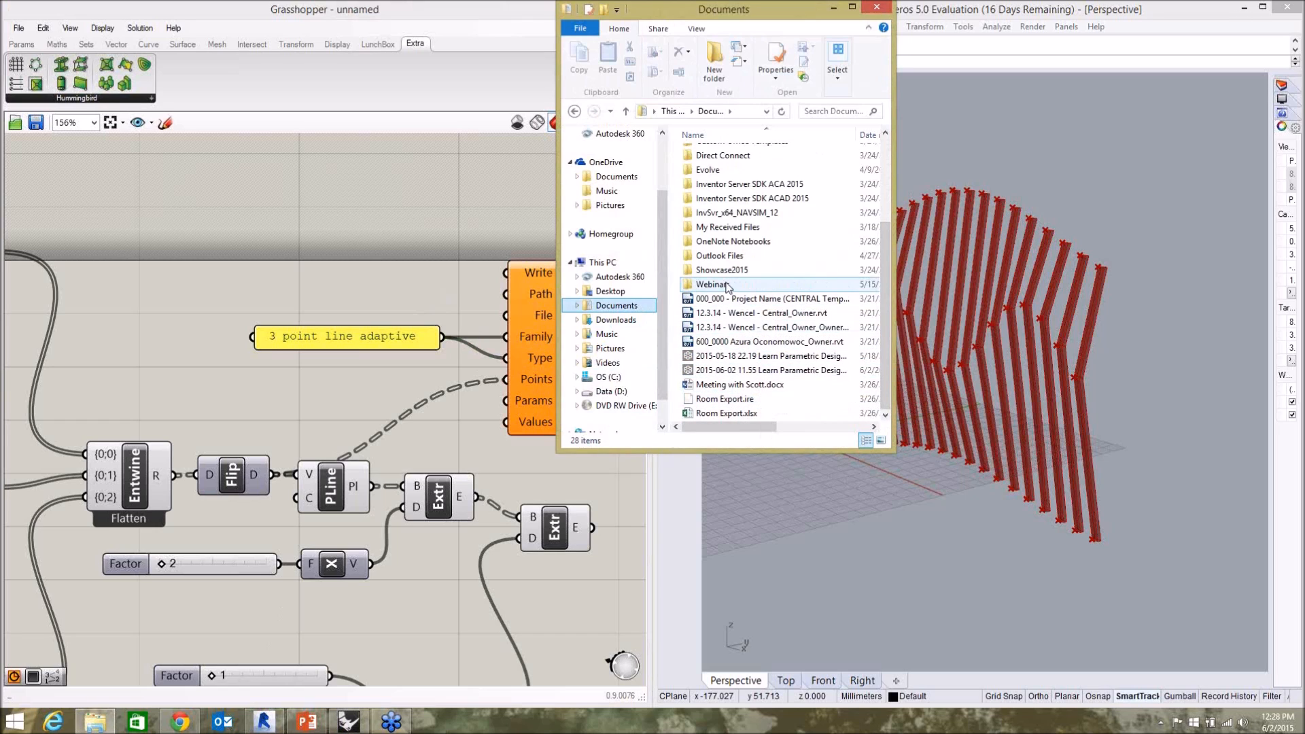
double_click(727, 285)
double_click(717, 158)
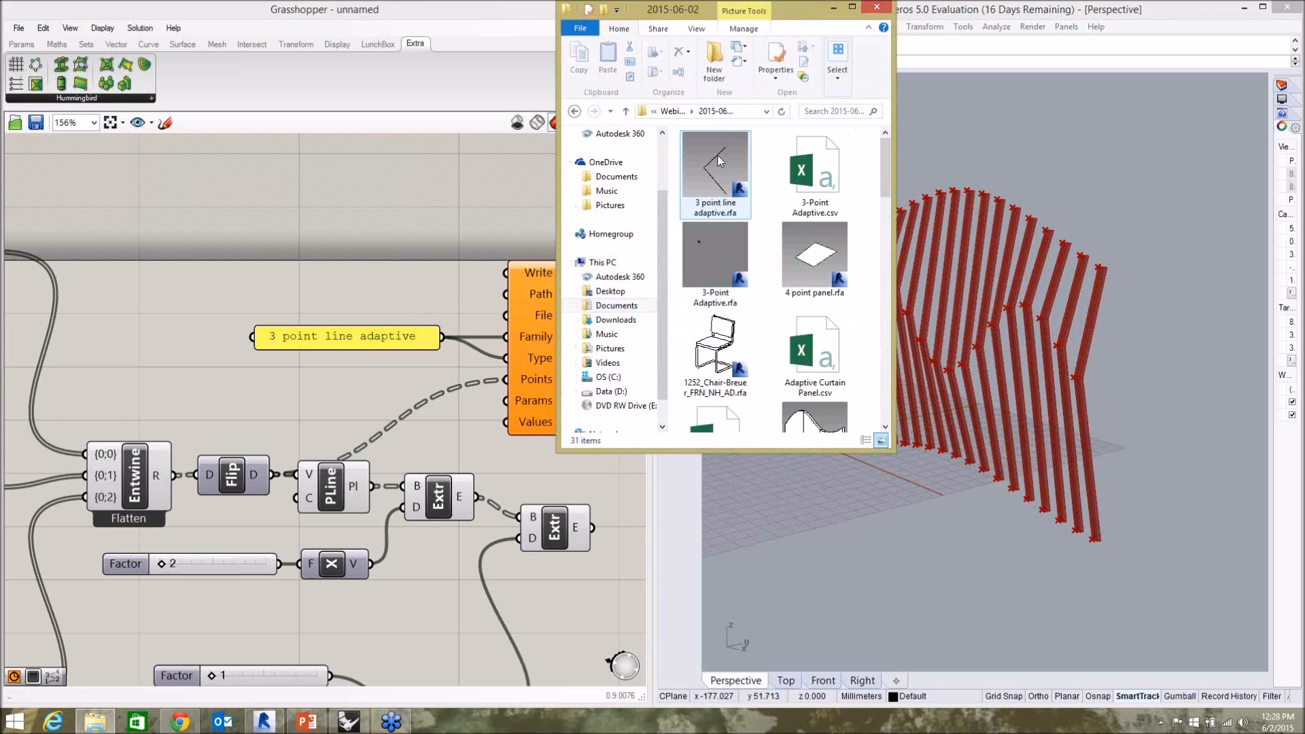
click(755, 112)
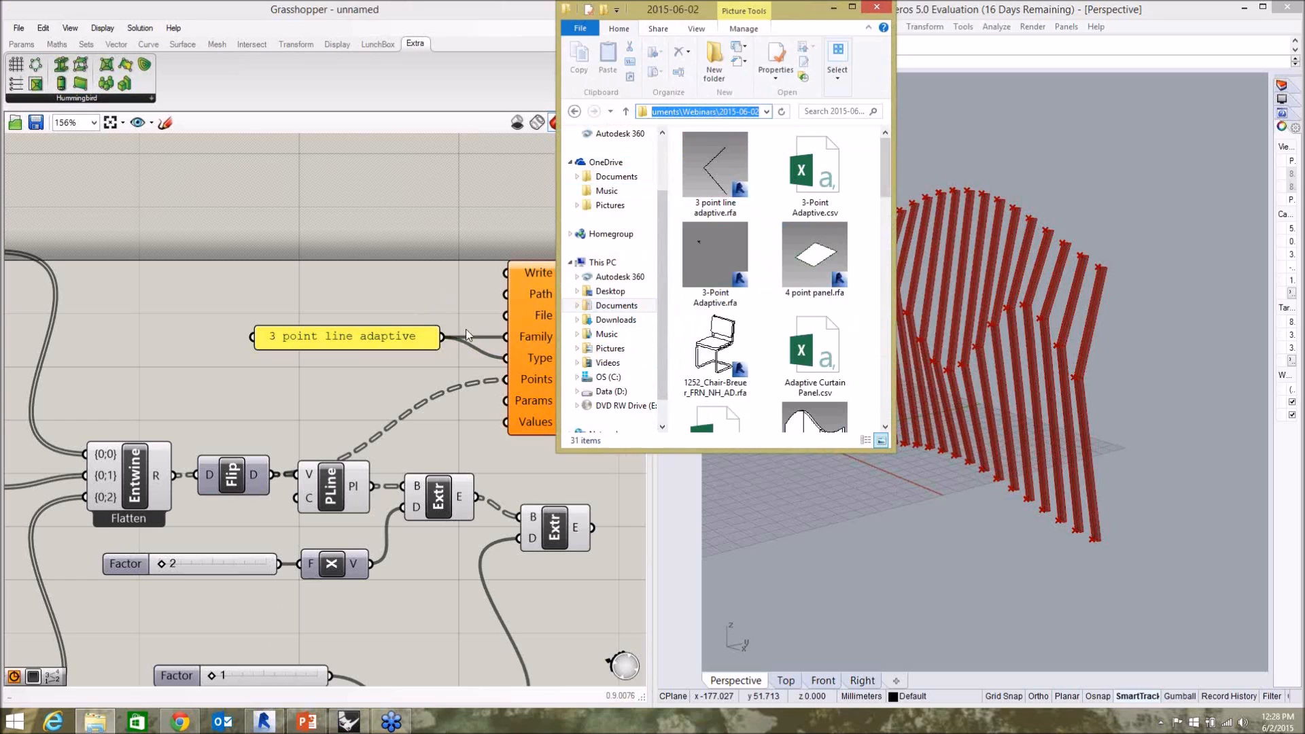
Back in Grasshopper, duplicate the "3 point line adaptive" panel and place the copy directly above the original.
click(378, 366)
drag(368, 352, 369, 330)
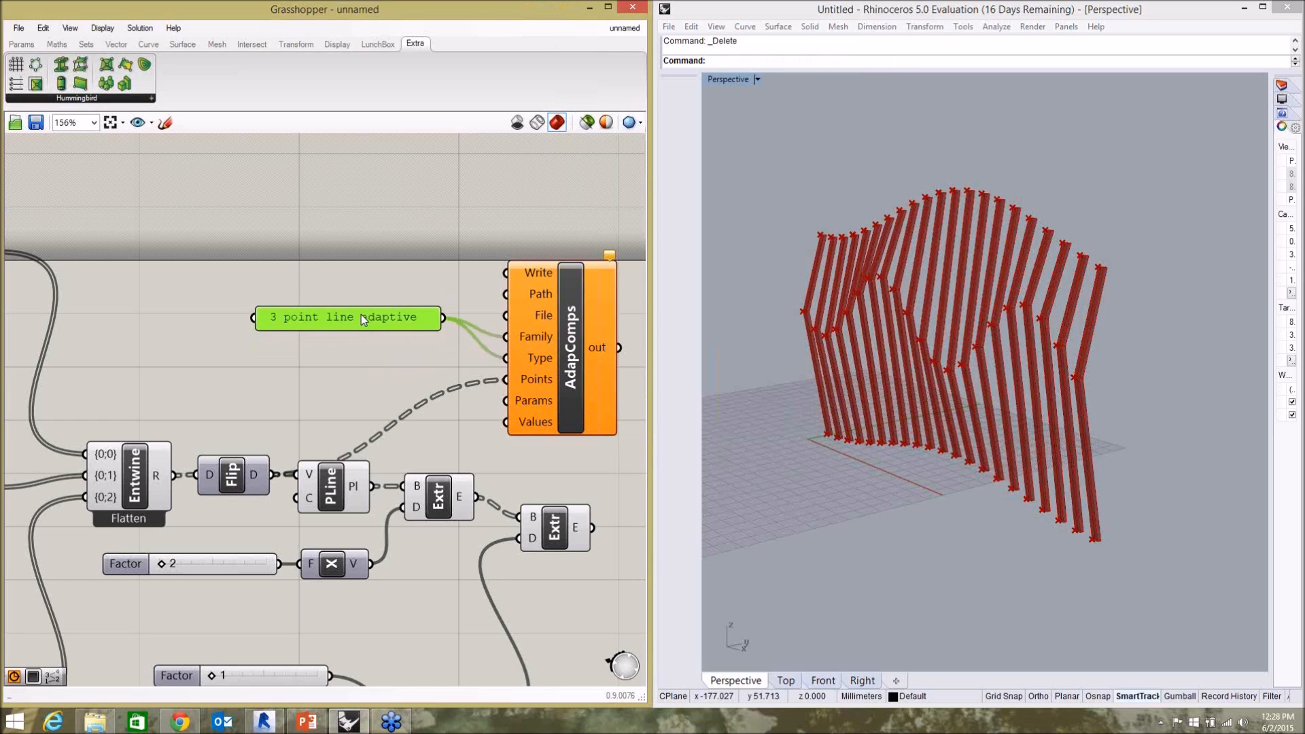
key(ctrl+c)
key(ctrl+v)
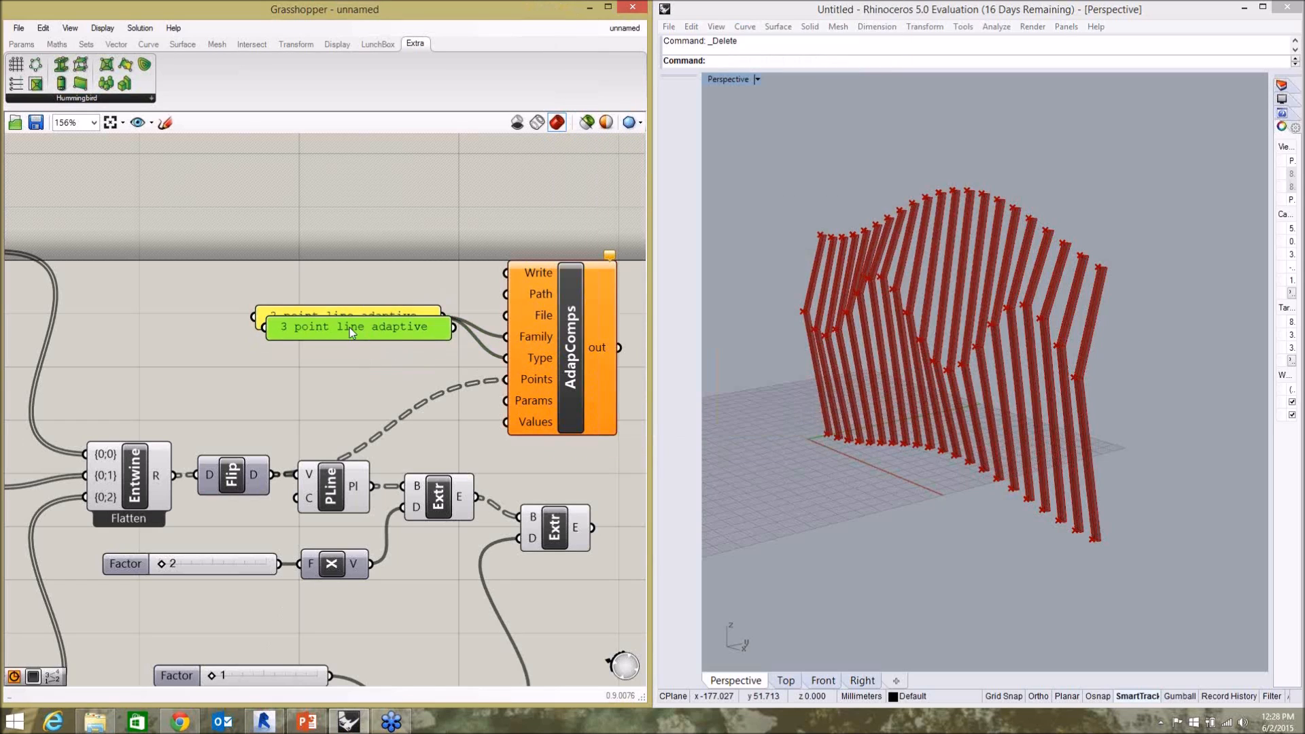
drag(350, 330, 332, 278)
double_click(333, 278)
key(ctrl+v)
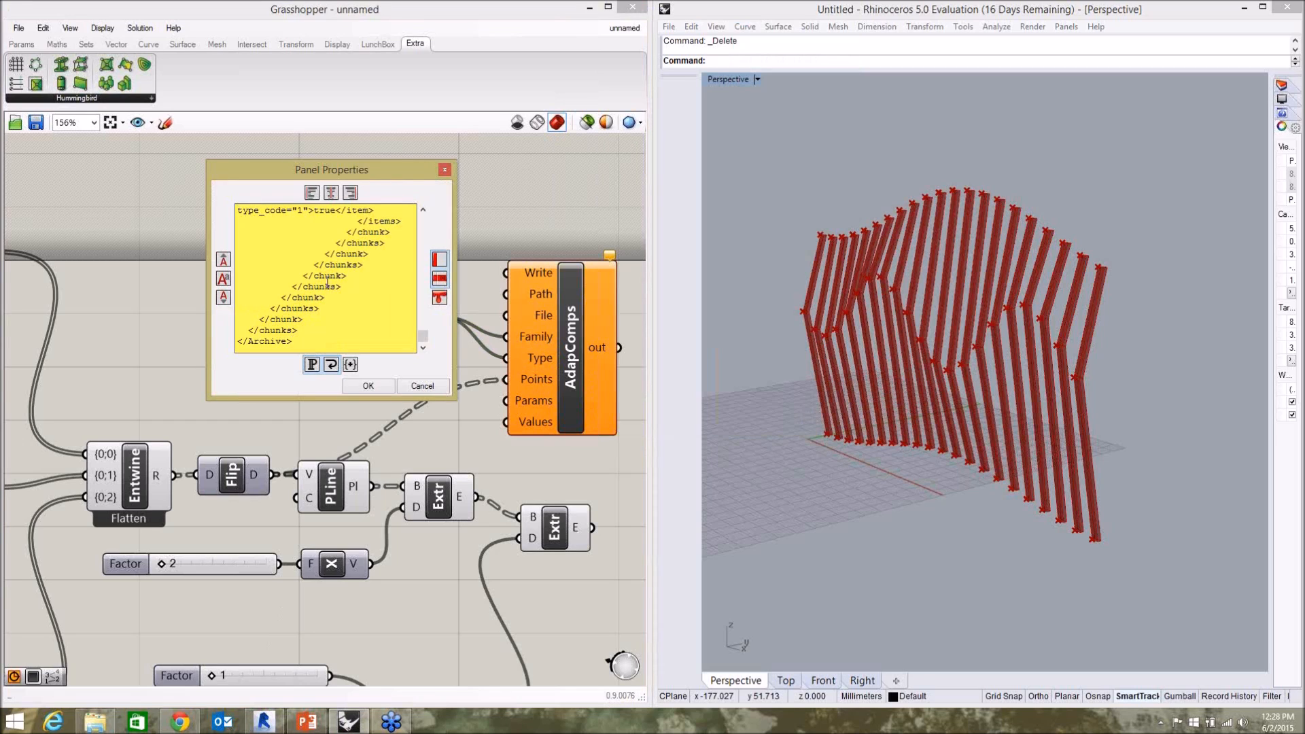
key(ctrl+a)
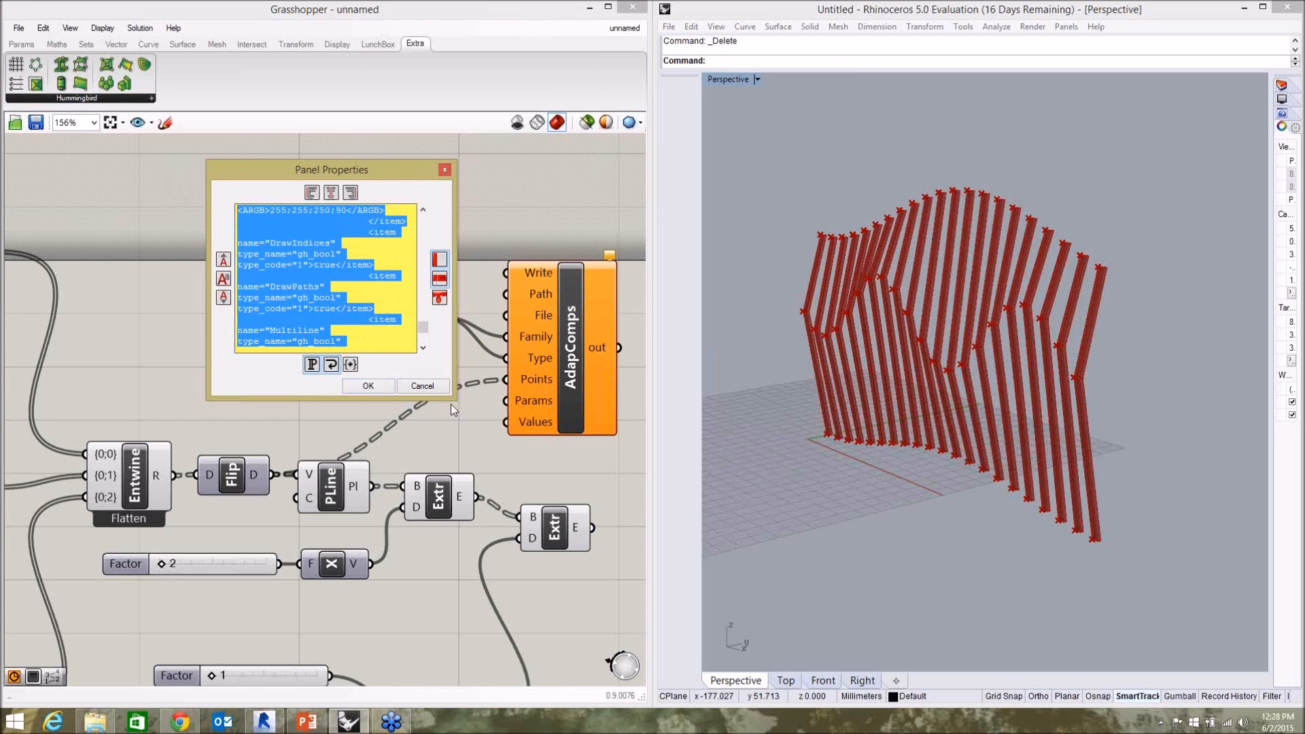
click(426, 384)
click(389, 365)
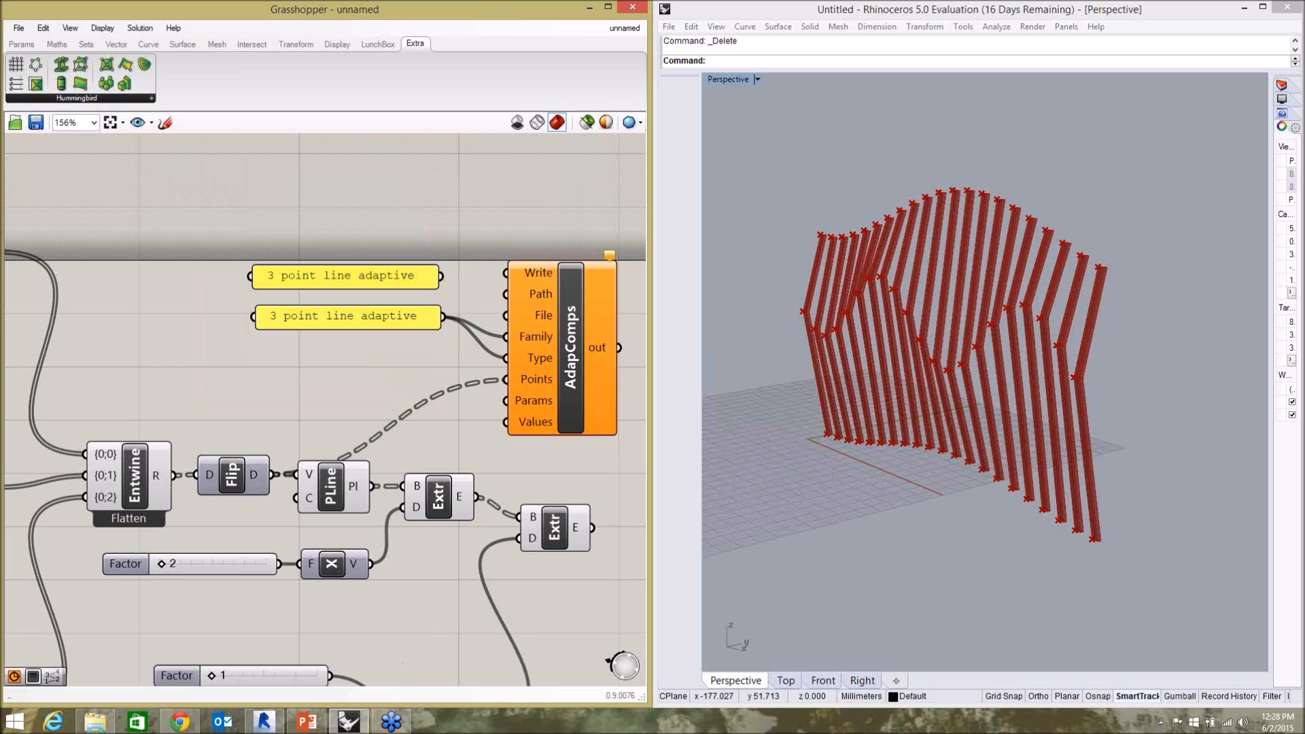
Copy the 2015-06-02 folder's path from File Explorer and set the upper panel's text to C:\Users\Owner\Documents\Webinars\2015-06-02.
click(95, 720)
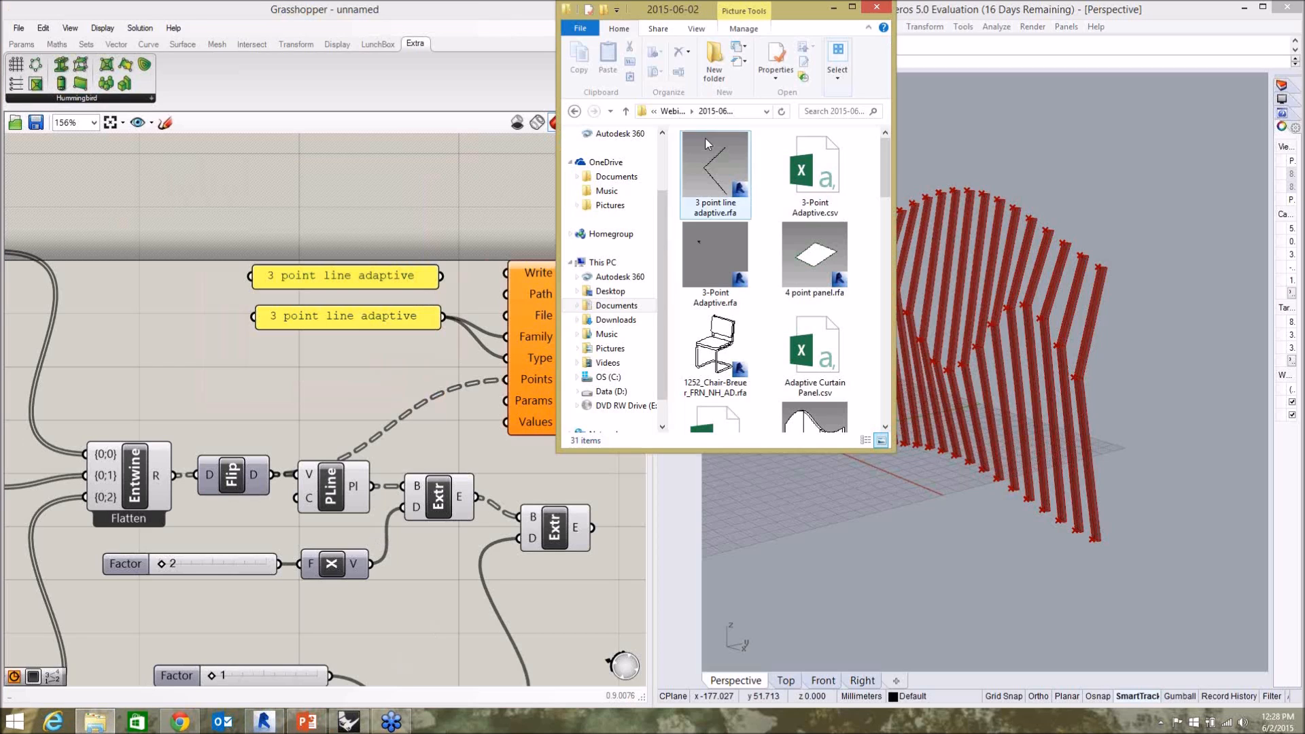
click(746, 111)
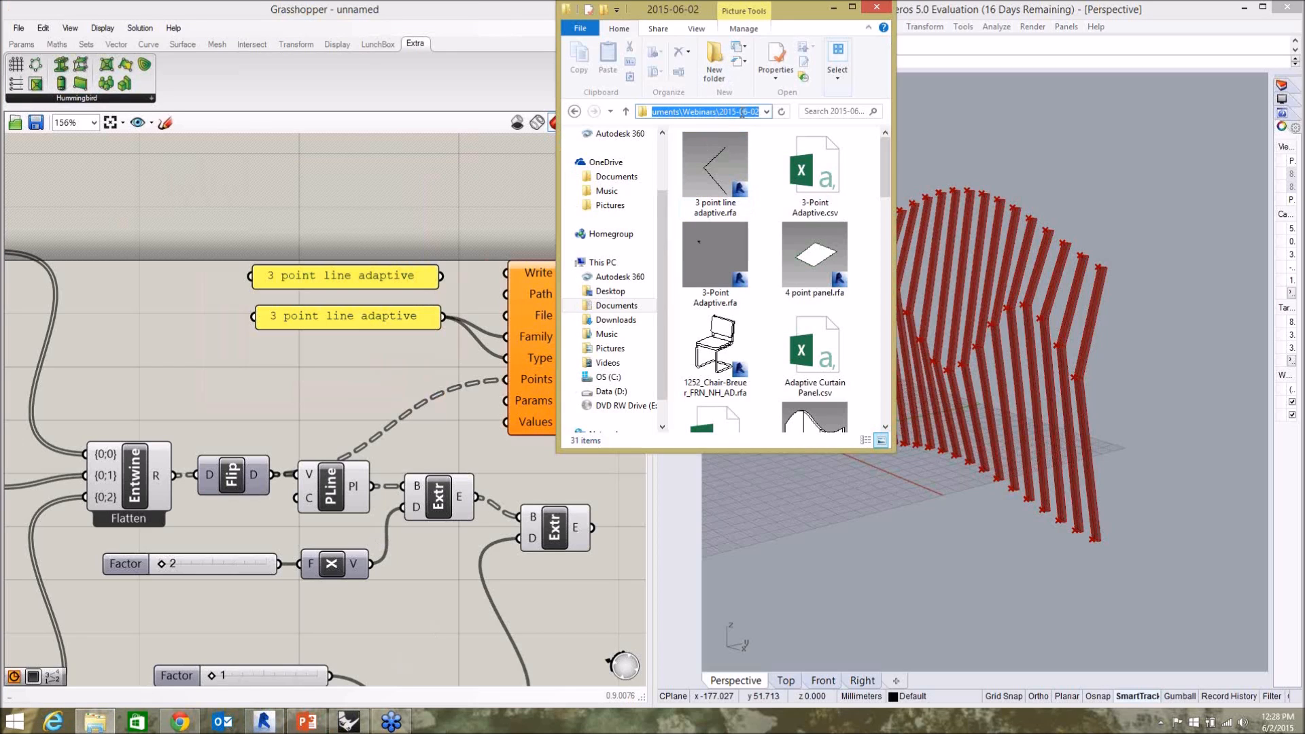
click(333, 276)
double_click(333, 276)
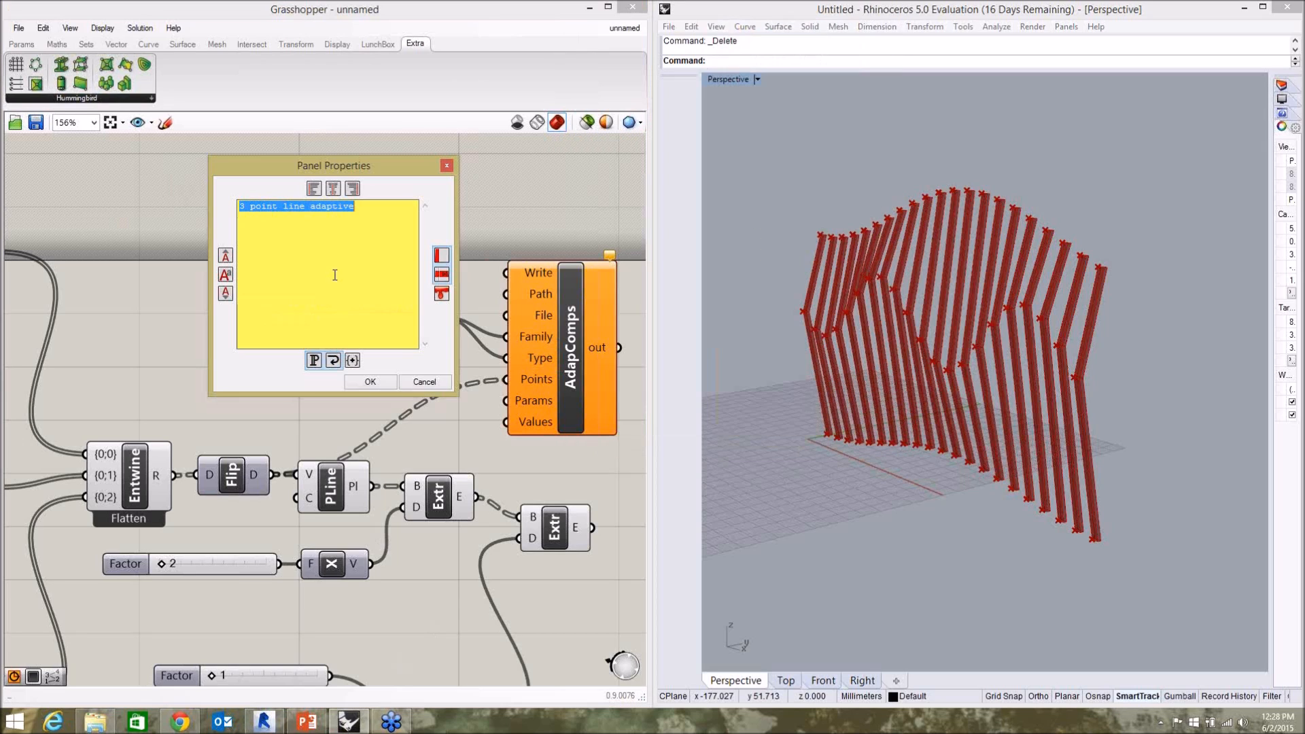
key(ctrl+v)
click(370, 382)
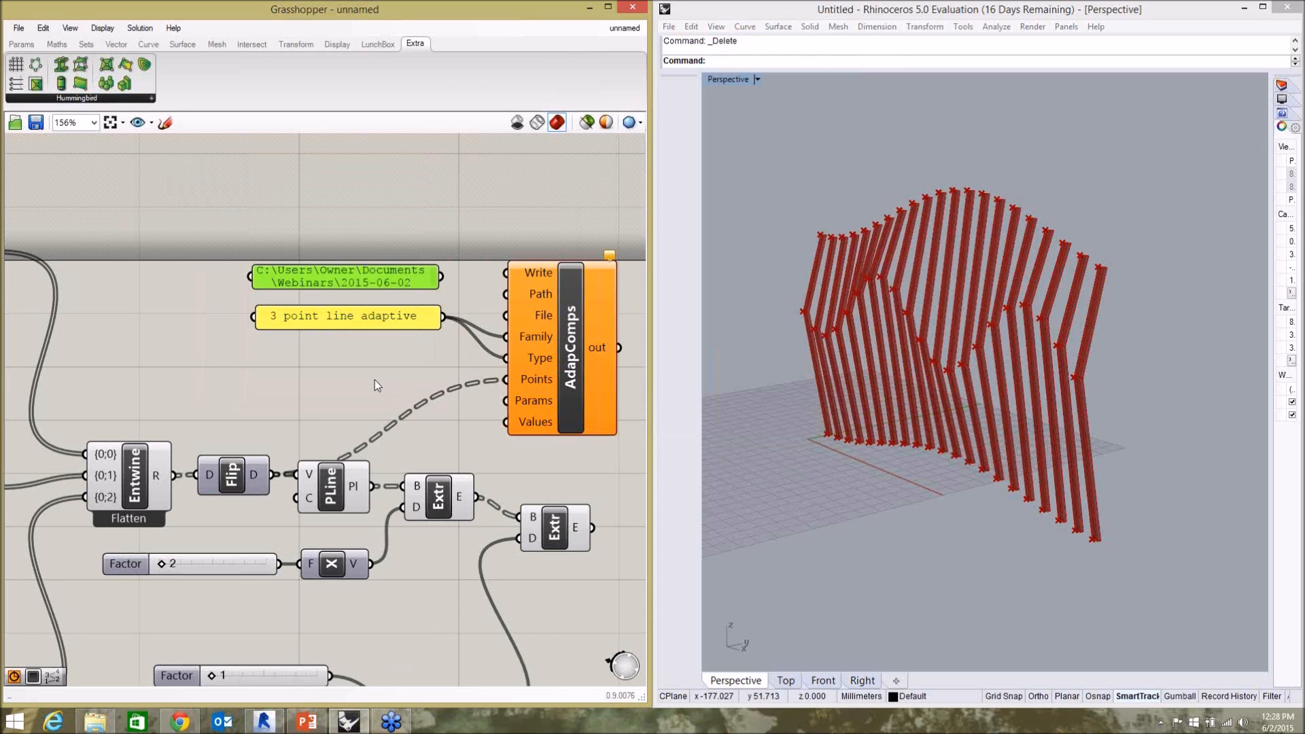
Connect the folder path panel to the Path input of AdapComps and space the two panels apart vertically.
click(446, 284)
mouse_move(440, 275)
mouse_down()
mouse_move(505, 293)
mouse_move(426, 278)
mouse_up()
drag(397, 320, 390, 341)
click(393, 296)
click(399, 272)
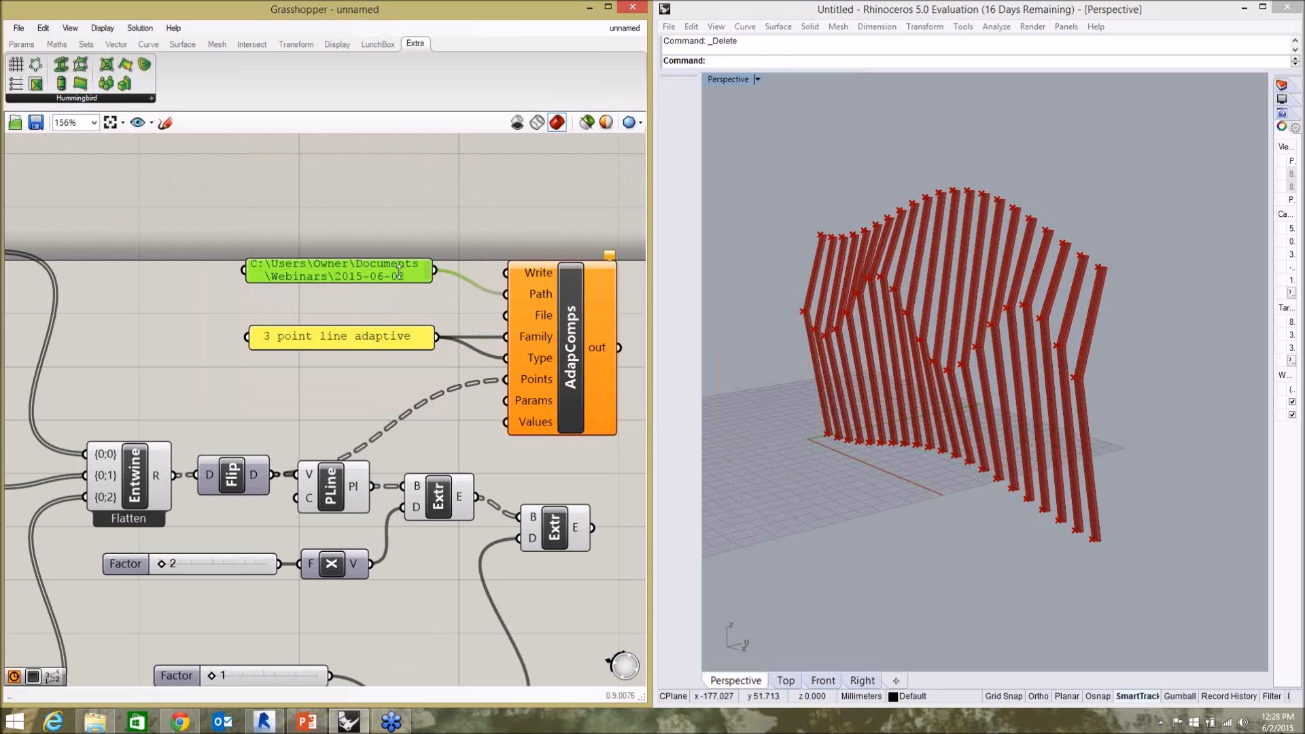
Duplicate the folder path panel, place the copy between the two panels and connect it to the File input of AdapComps.
key(ctrl+c)
key(ctrl+v)
drag(354, 284, 343, 309)
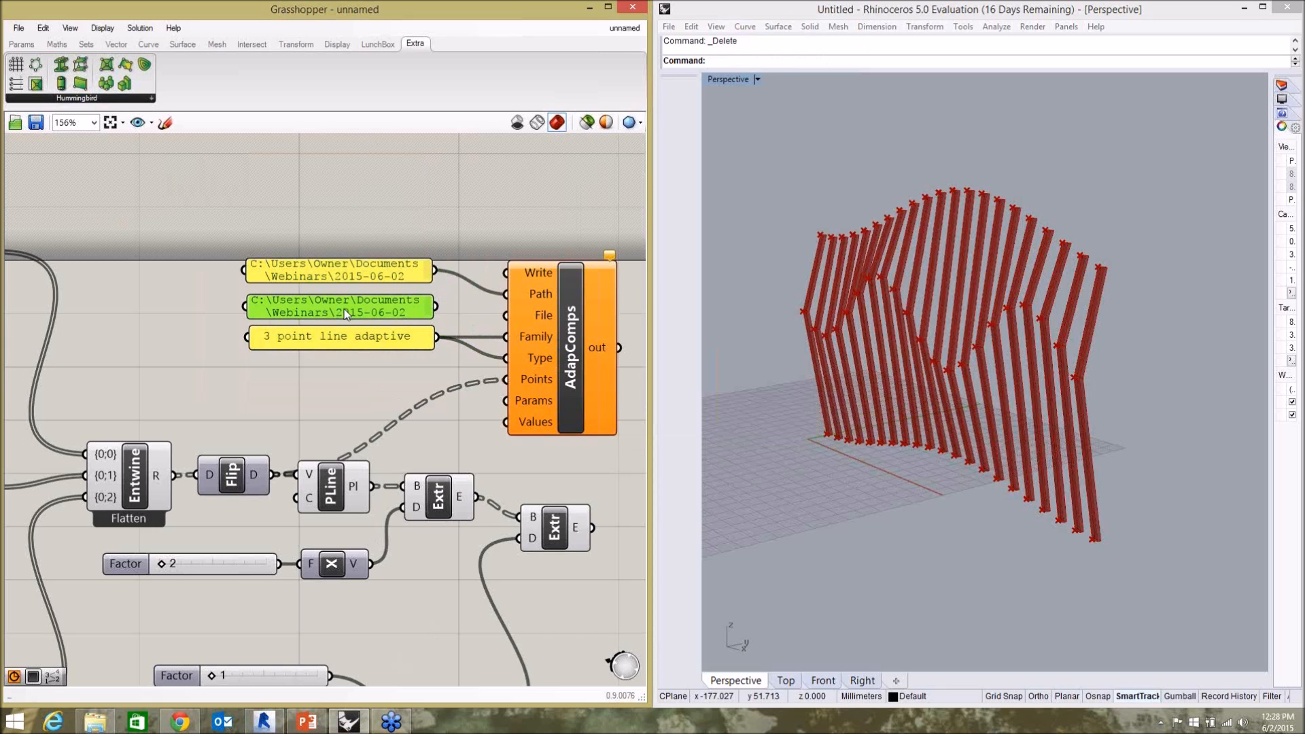
drag(435, 315, 506, 314)
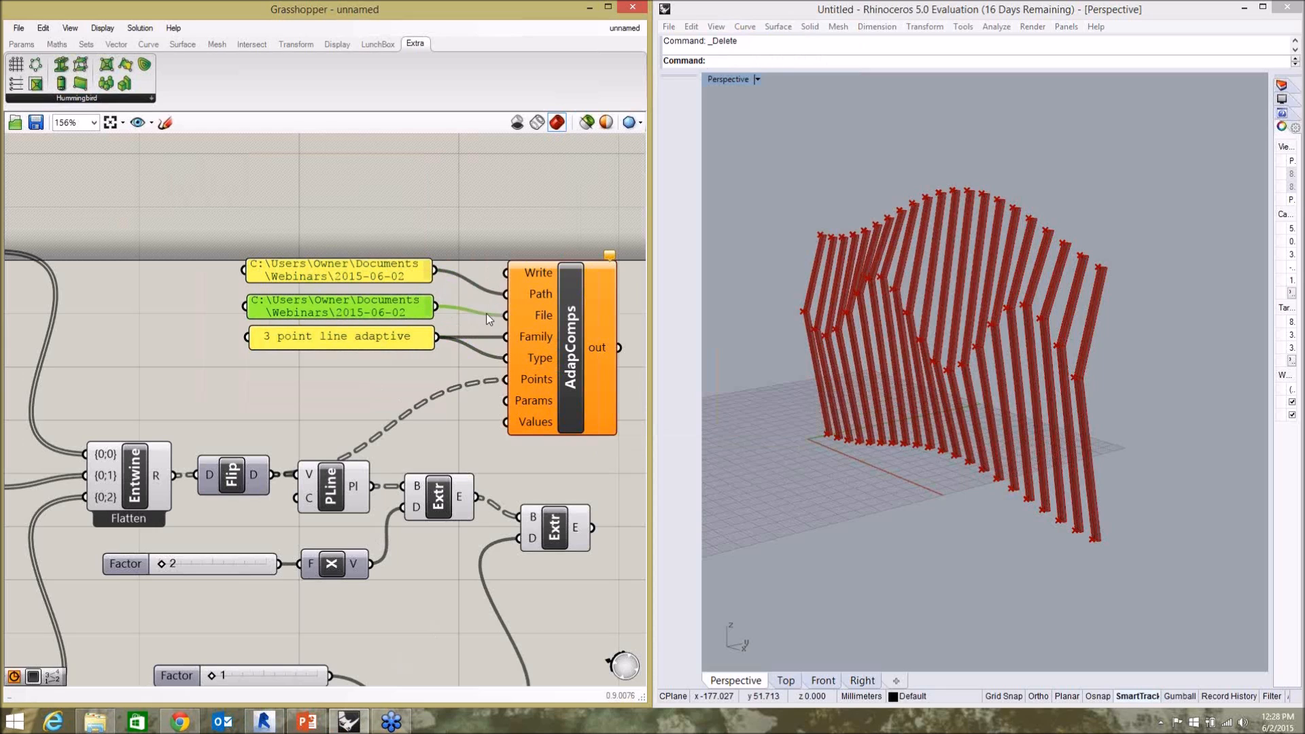
Replace the text of the panel feeding the File input with "3 point for webinar".
double_click(348, 307)
key(ctrl+a)
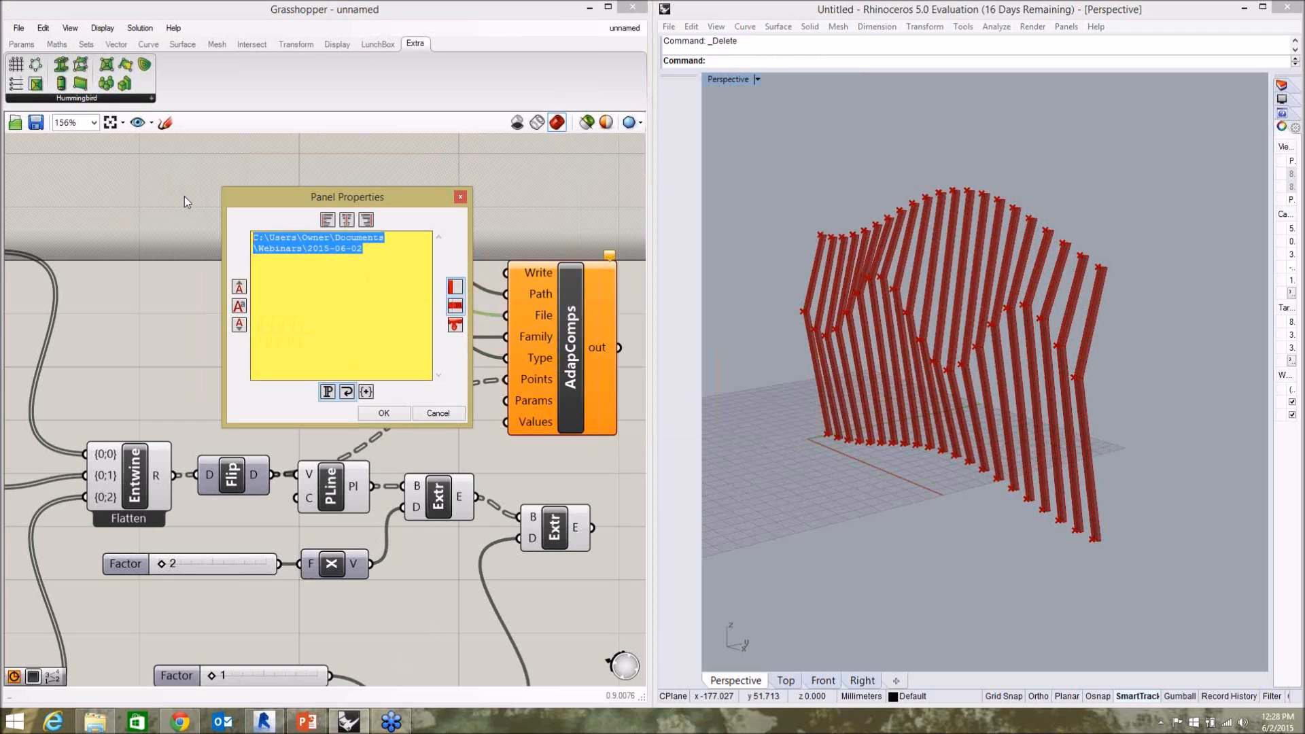
text(3 point for webinar)
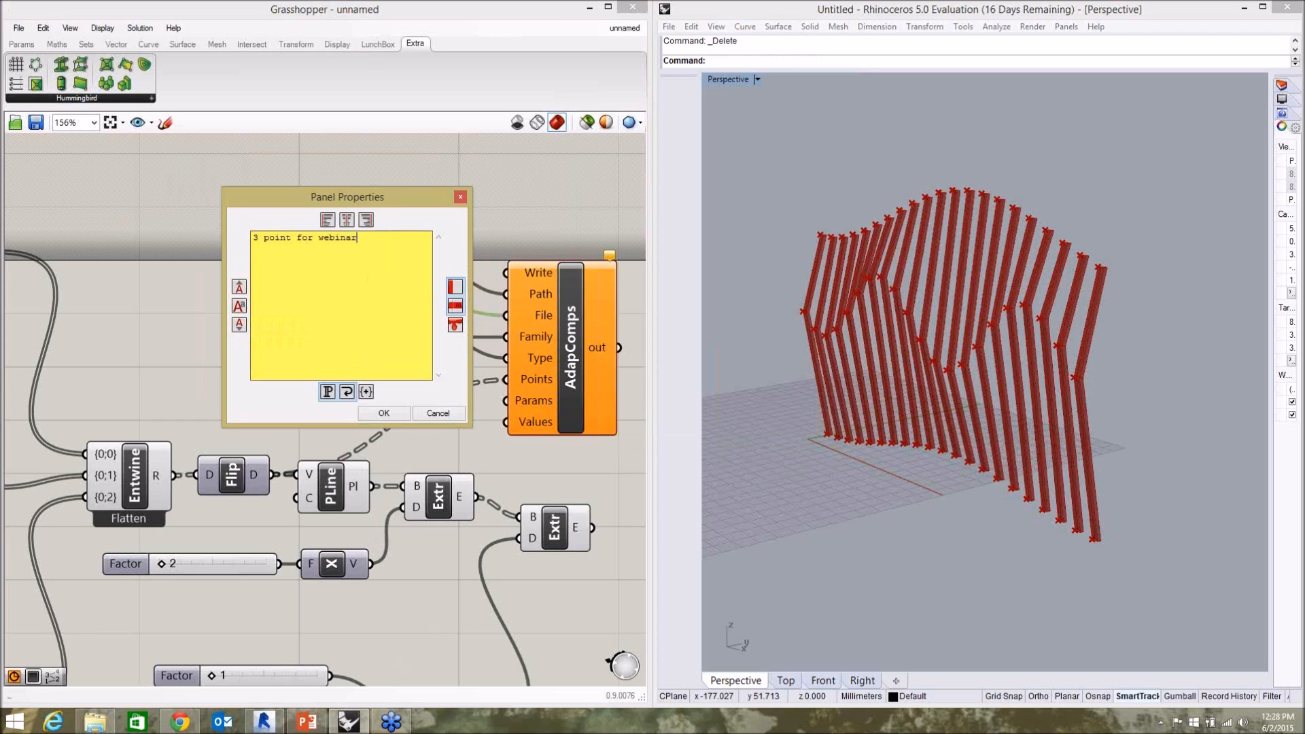
click(383, 414)
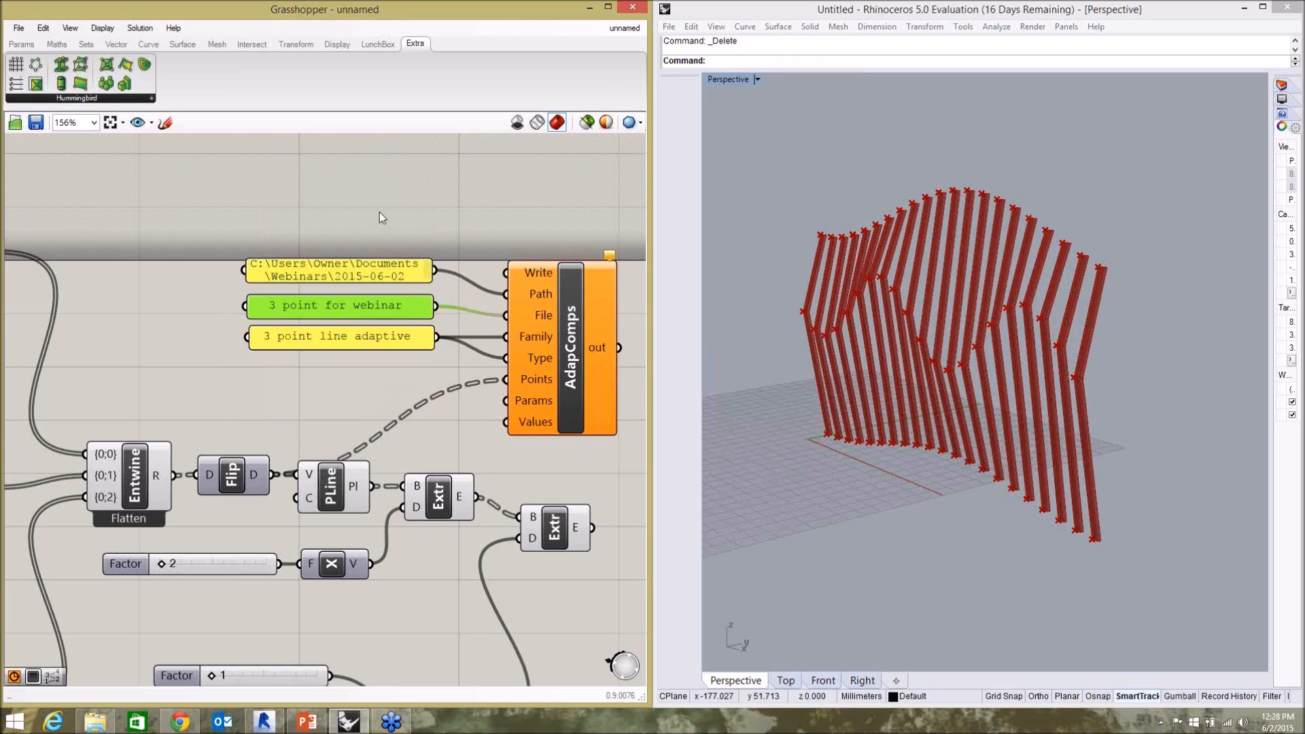
click(393, 237)
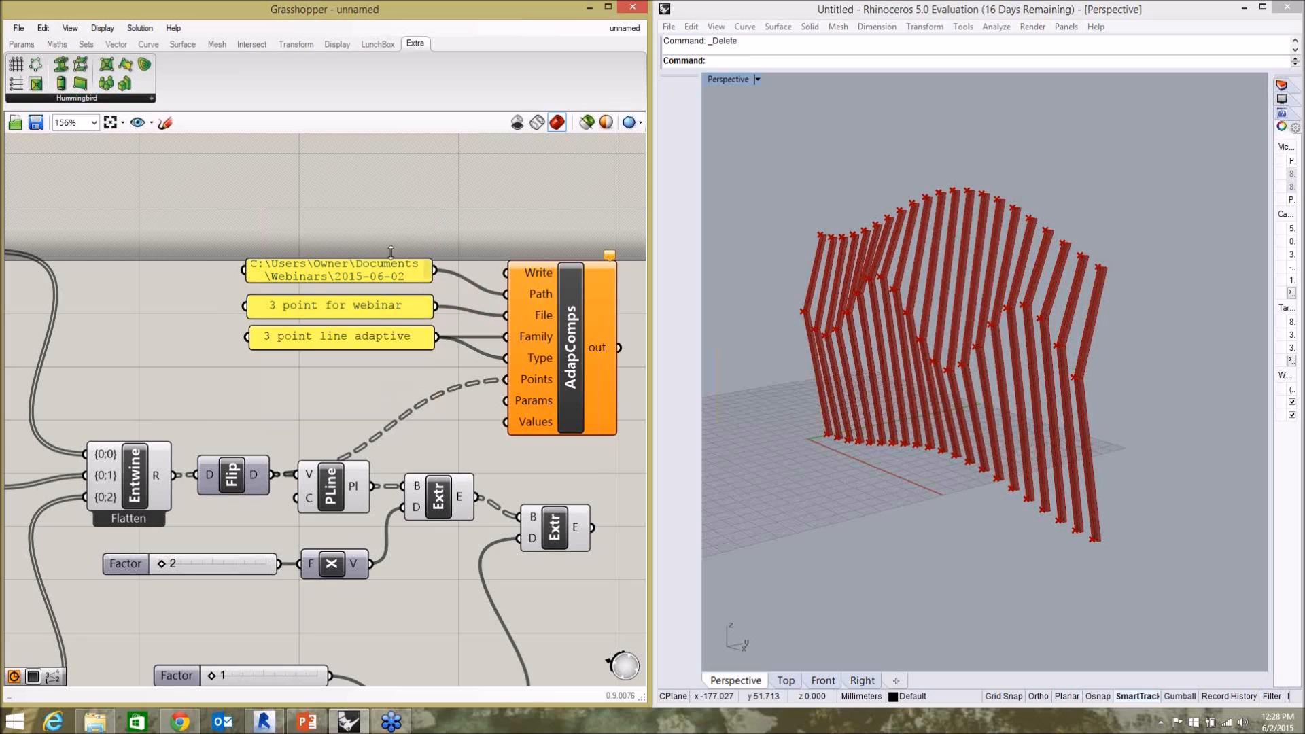
Add a Button component above the path panel and connect it to the Write input of AdapComps.
scroll(364, 329, down, 1)
scroll(439, 296, up, 2)
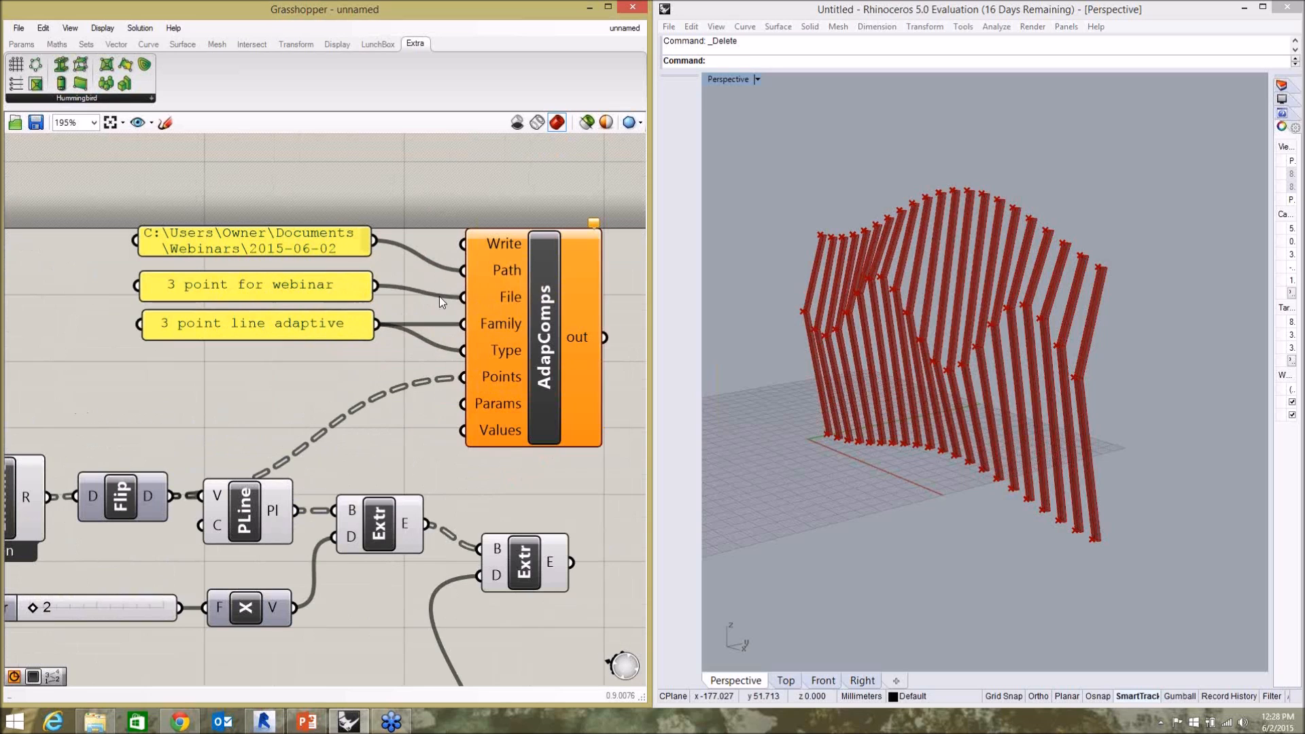
double_click(300, 199)
text(b)
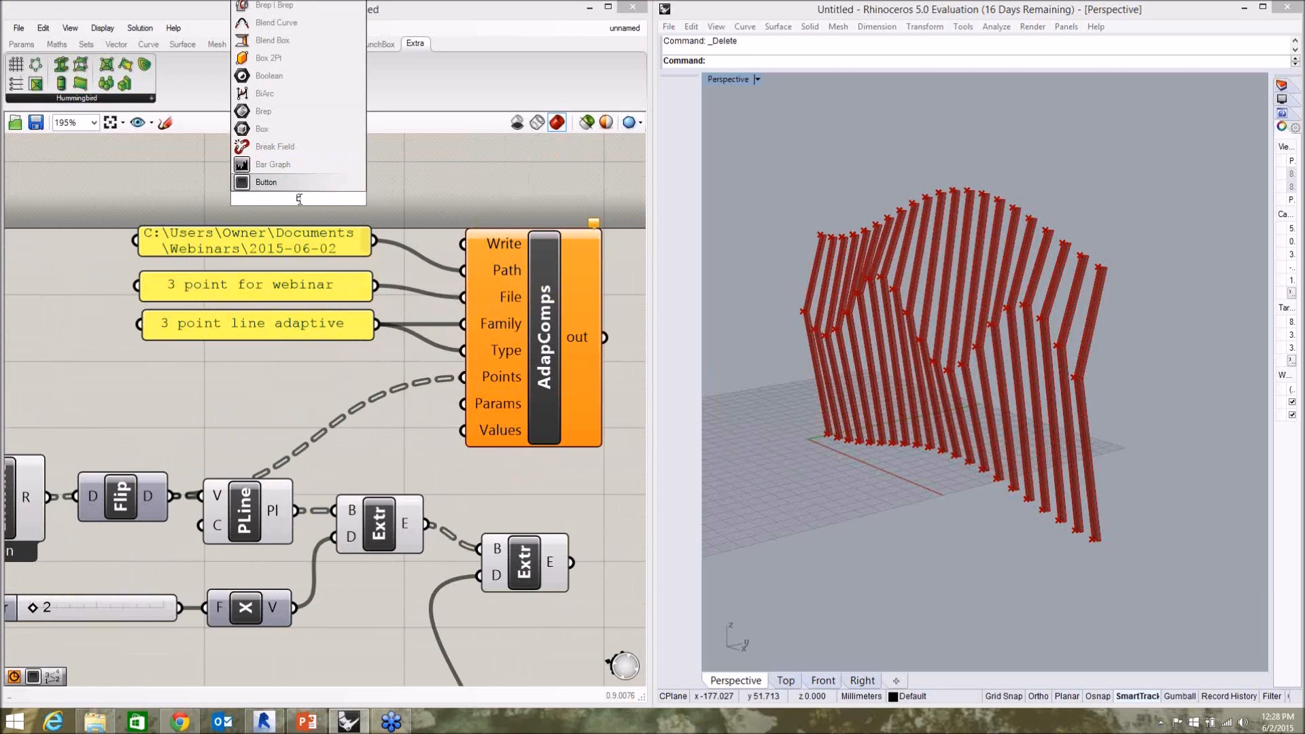
click(276, 180)
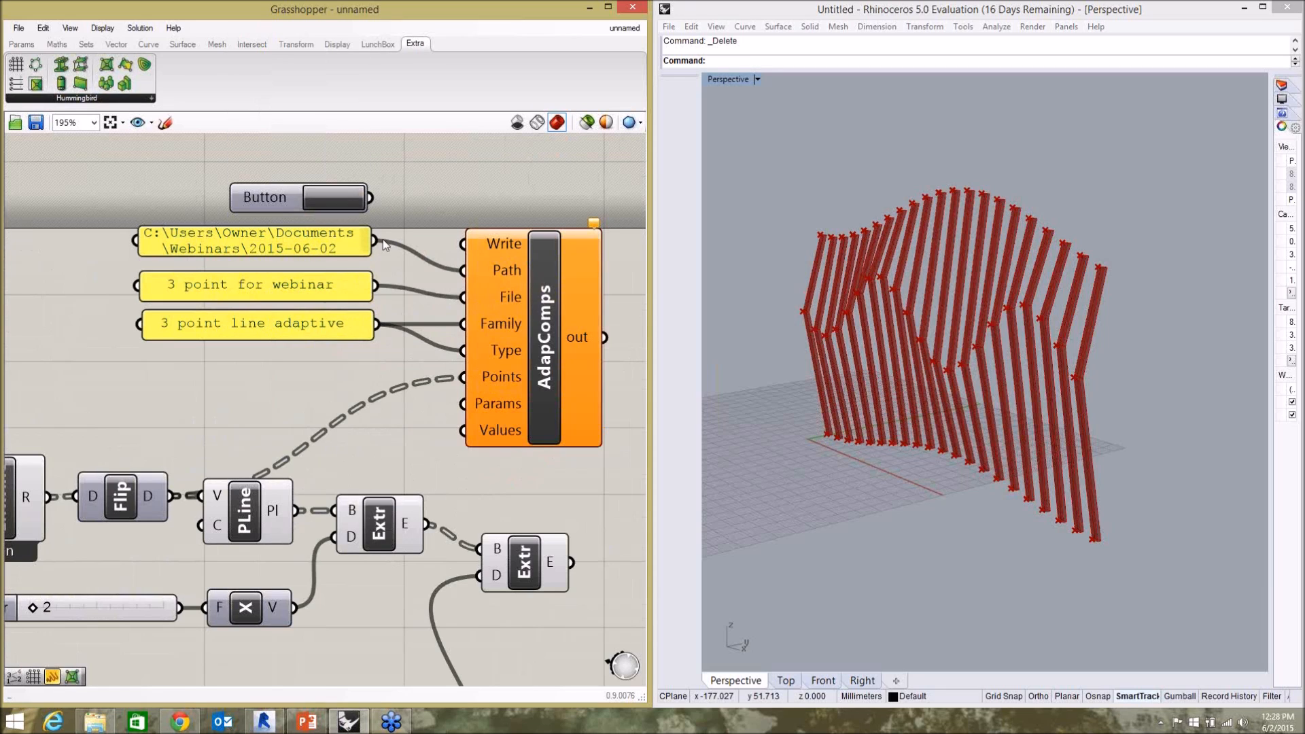
drag(369, 198, 463, 243)
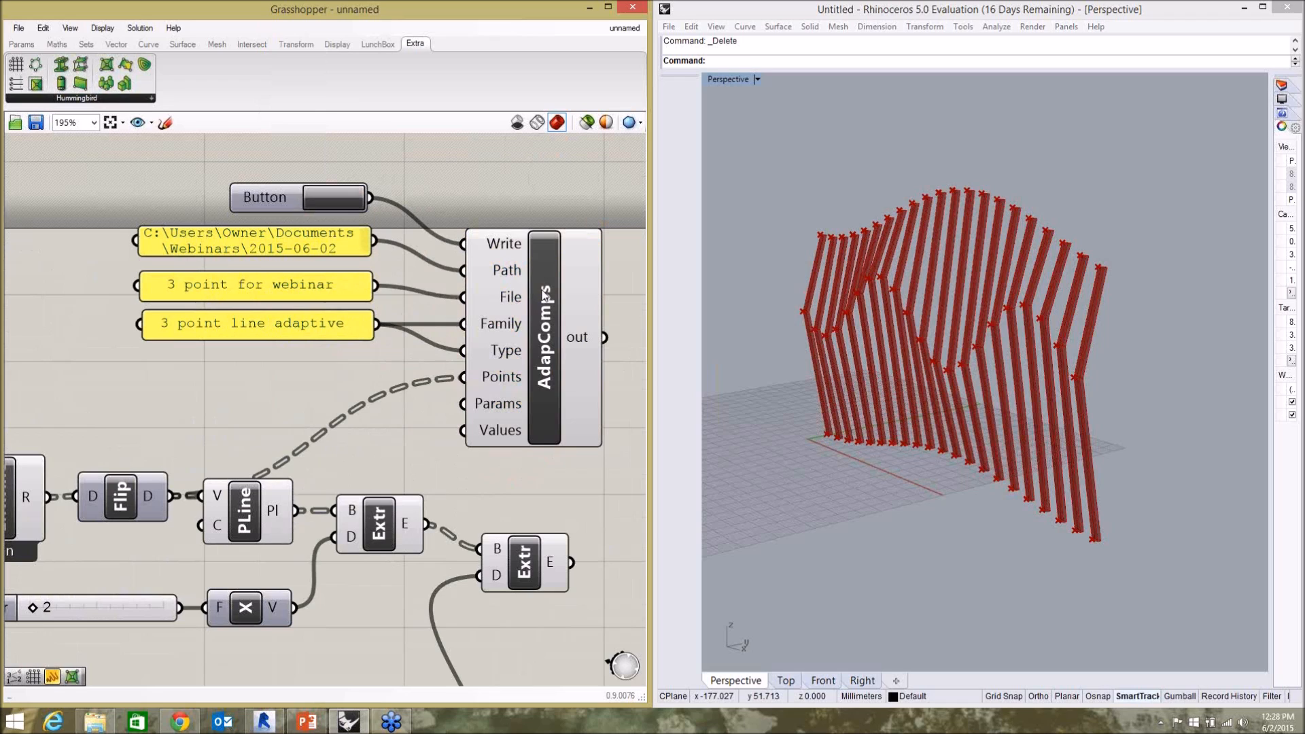
click(537, 297)
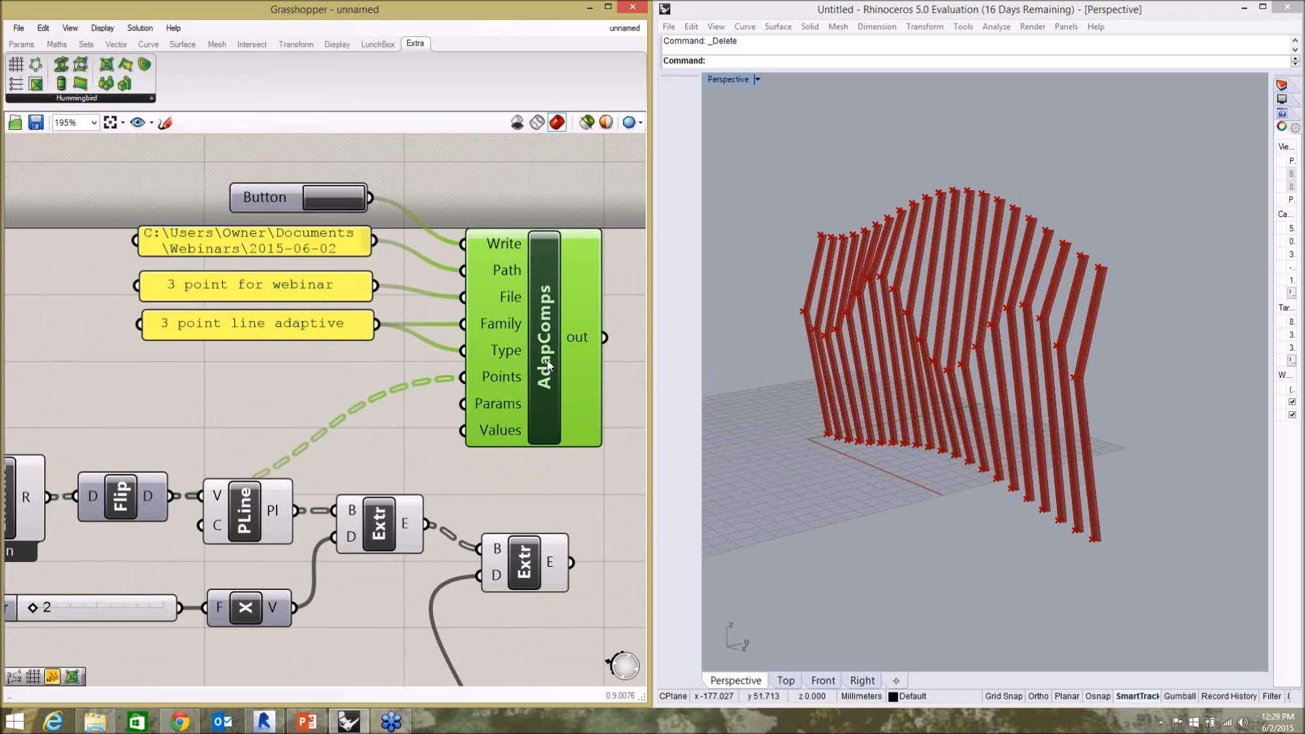
click(552, 450)
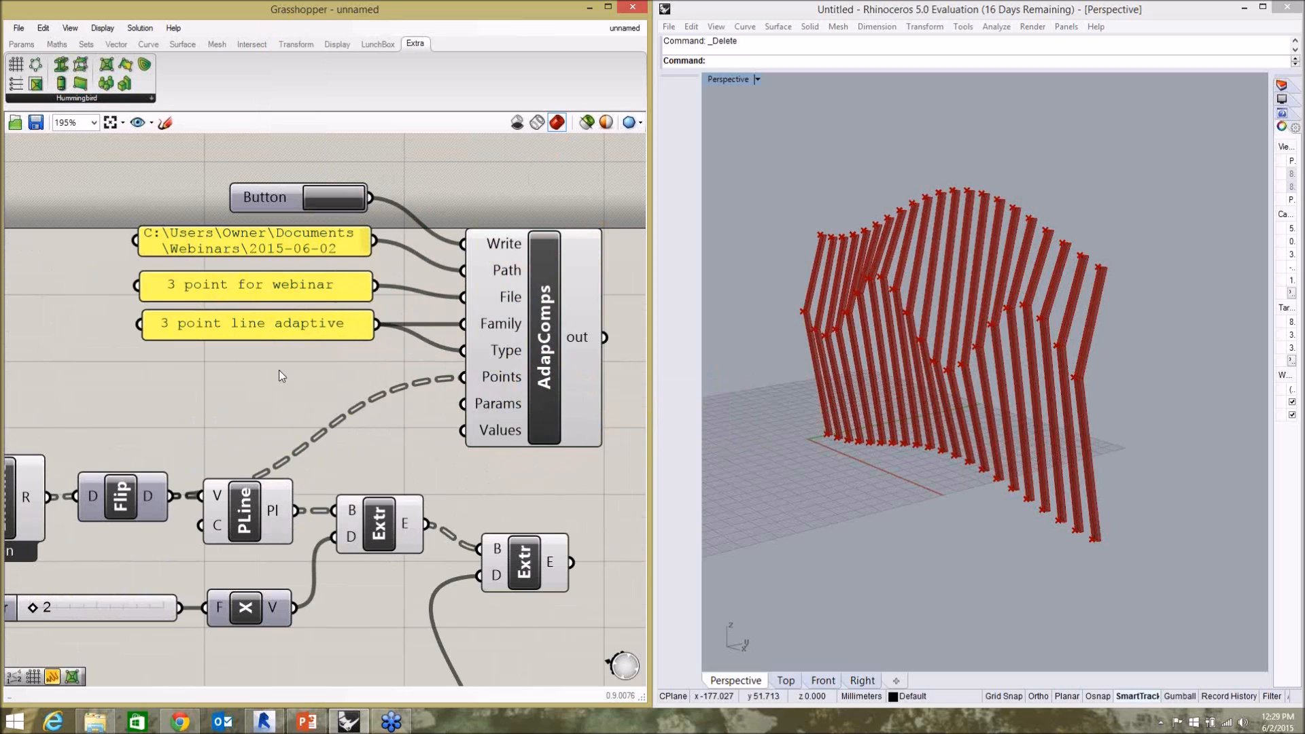
Trigger the Button to write the adaptive component data to the CSV file.
click(335, 197)
click(288, 286)
click(283, 257)
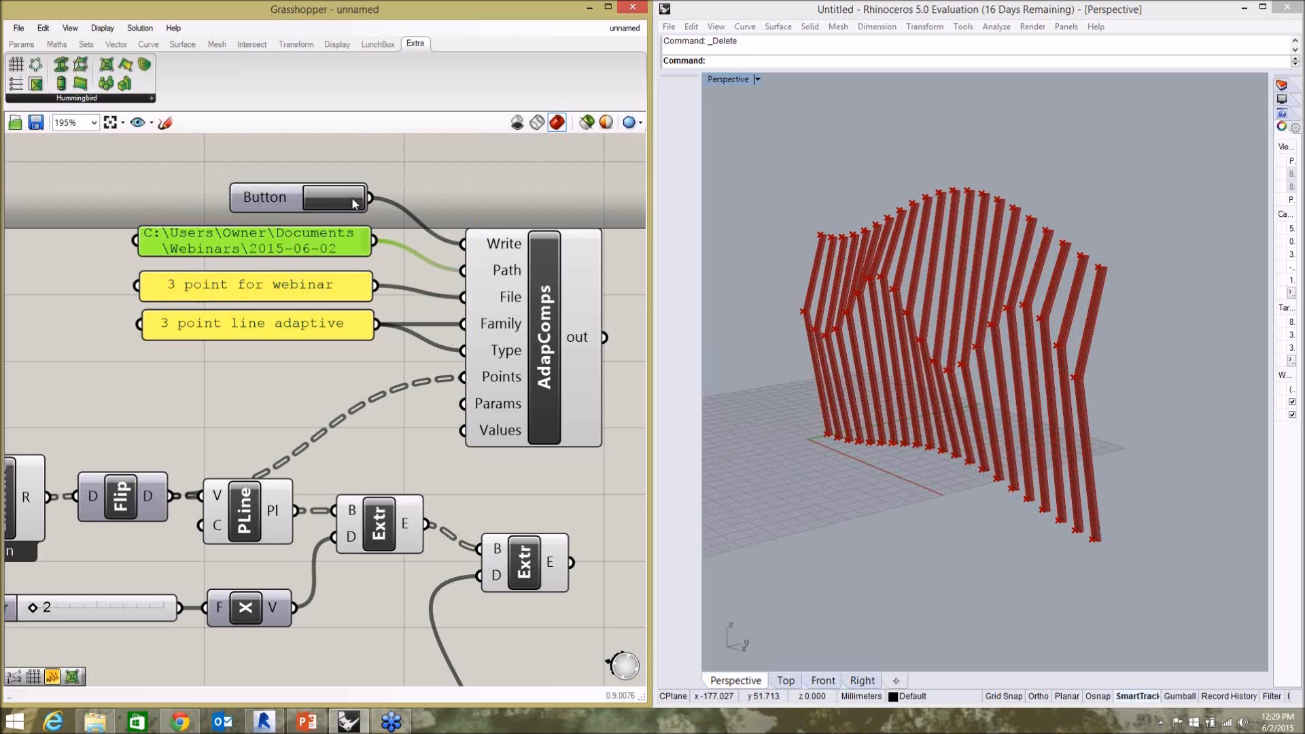
Switch to File Explorer, maximize the 2015-06-02 folder window and list its files in Details view sorted by date.
click(94, 721)
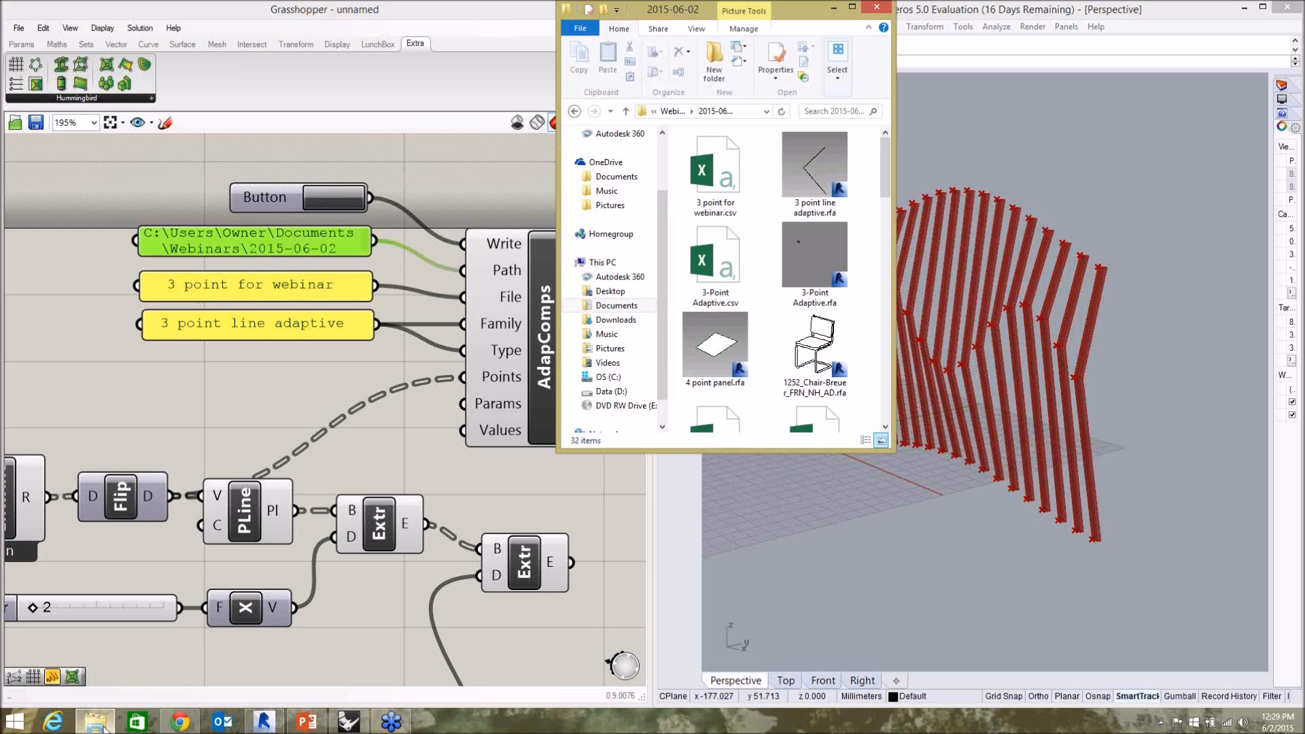
click(852, 7)
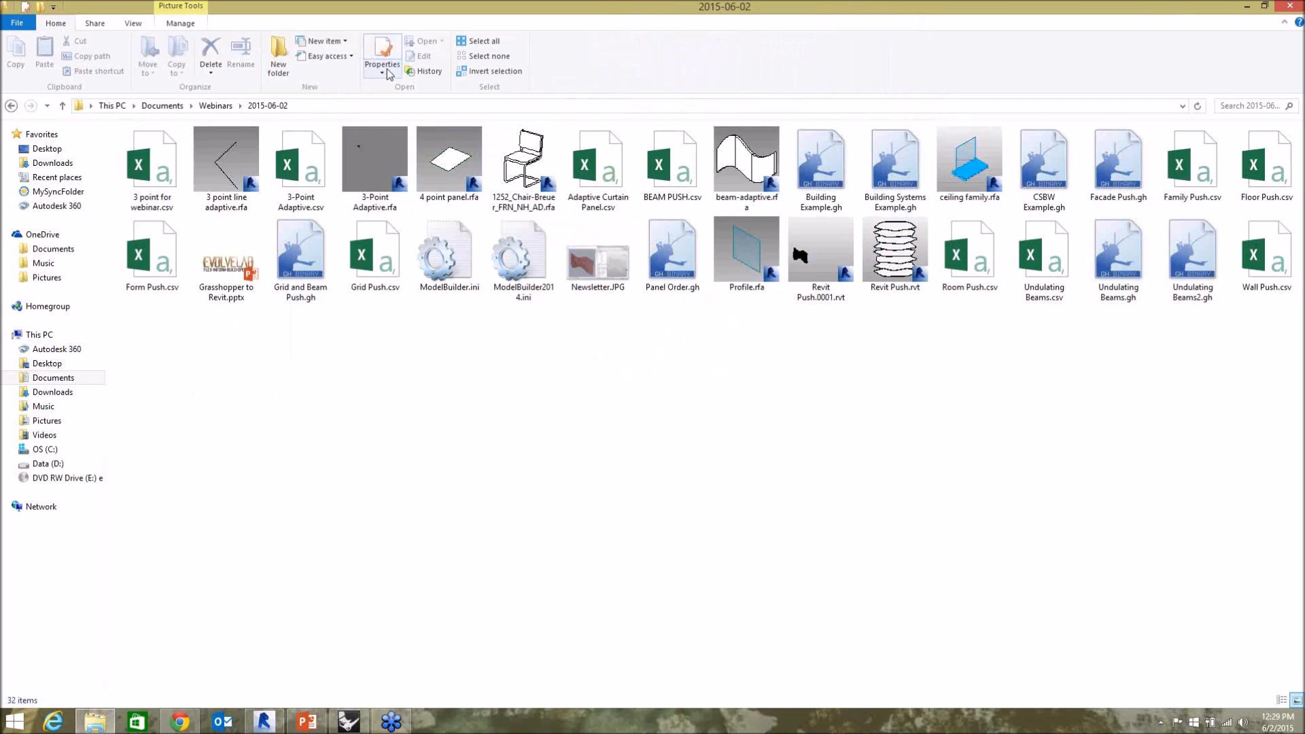
click(134, 24)
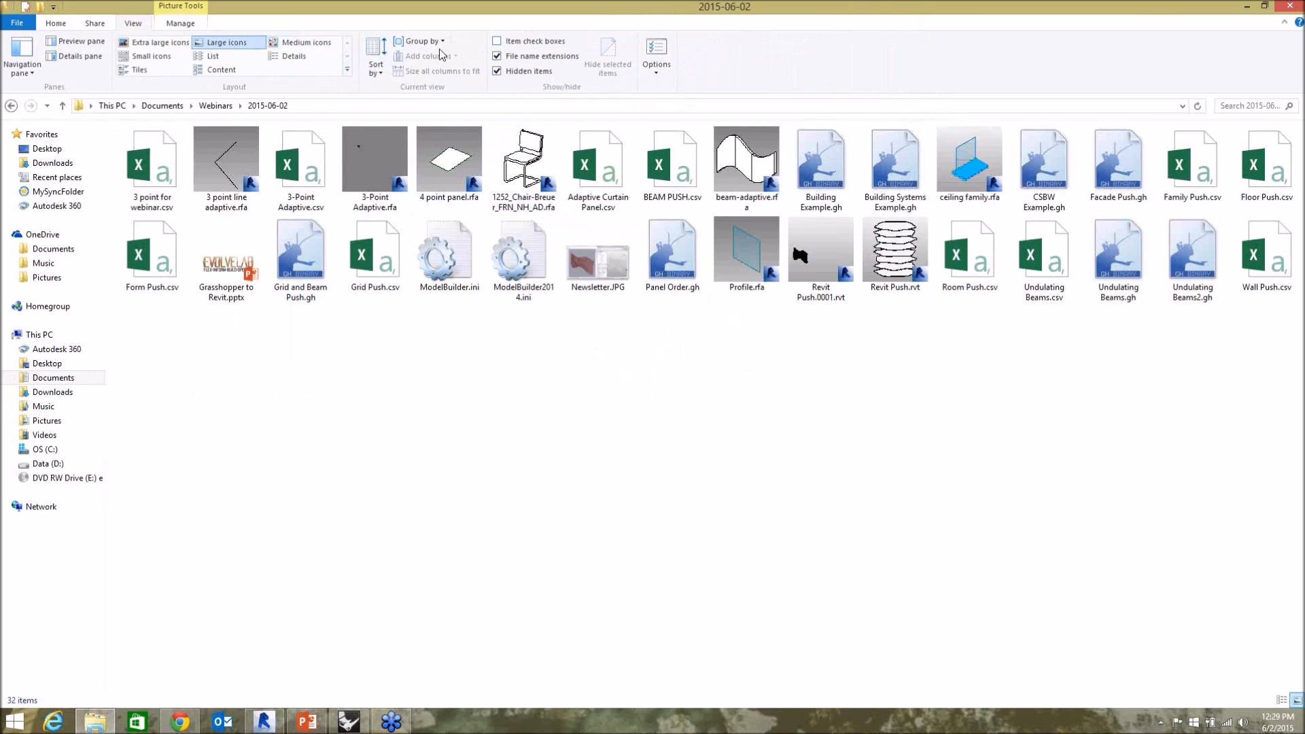
click(216, 57)
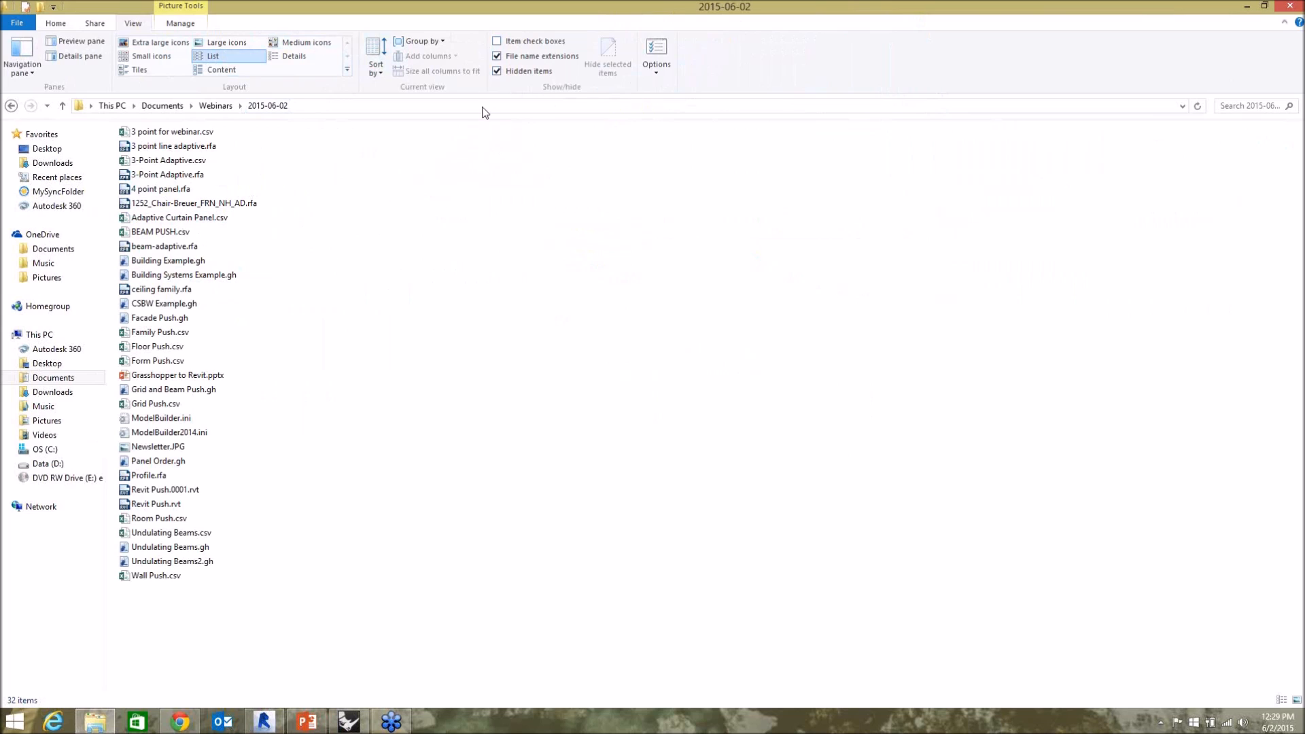
click(299, 55)
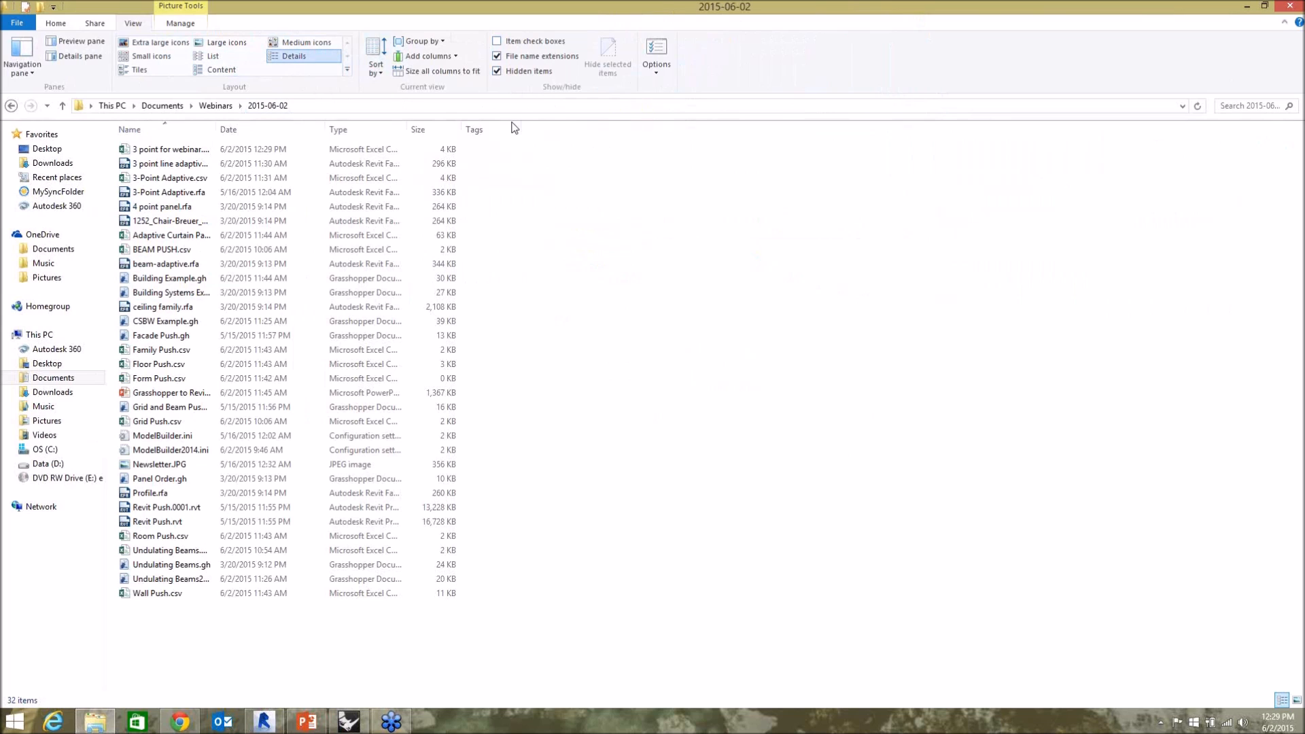
click(253, 129)
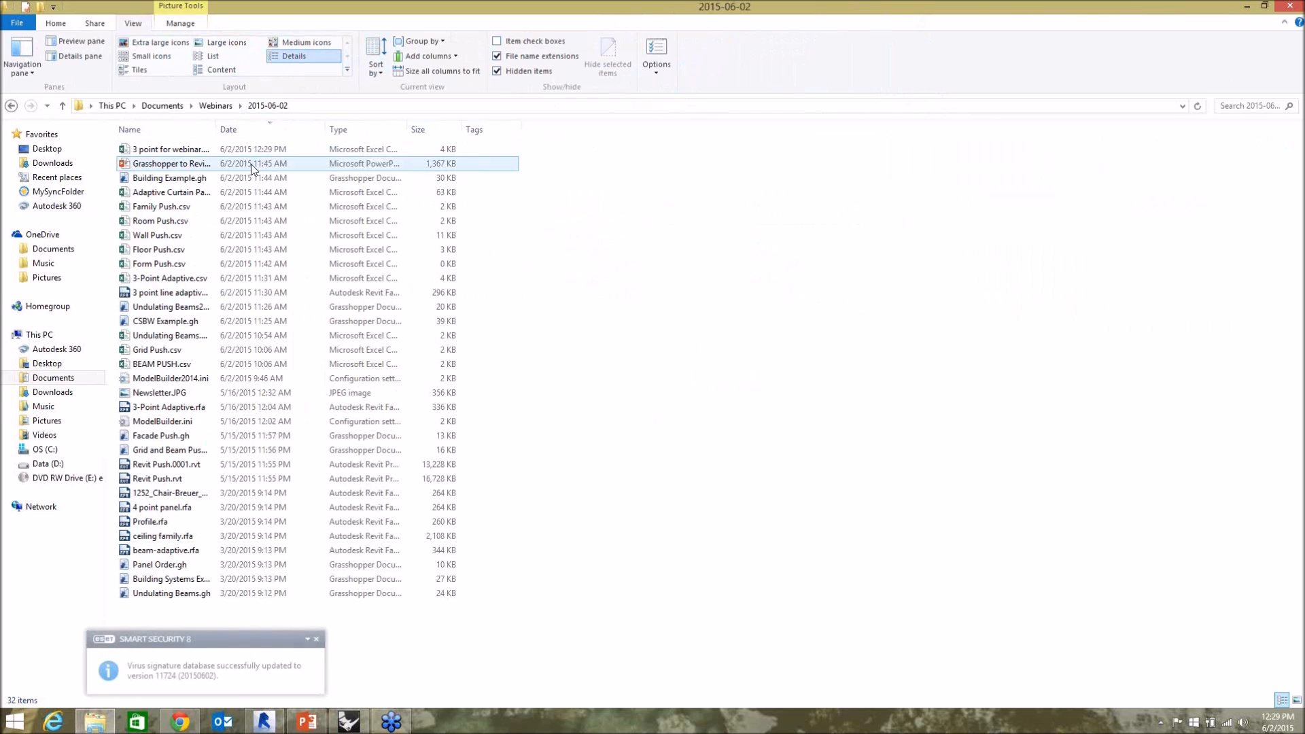
Check the exported "3 point for webinar.csv" with the Name column widened, and minimize the folder window.
click(192, 151)
drag(216, 125, 262, 127)
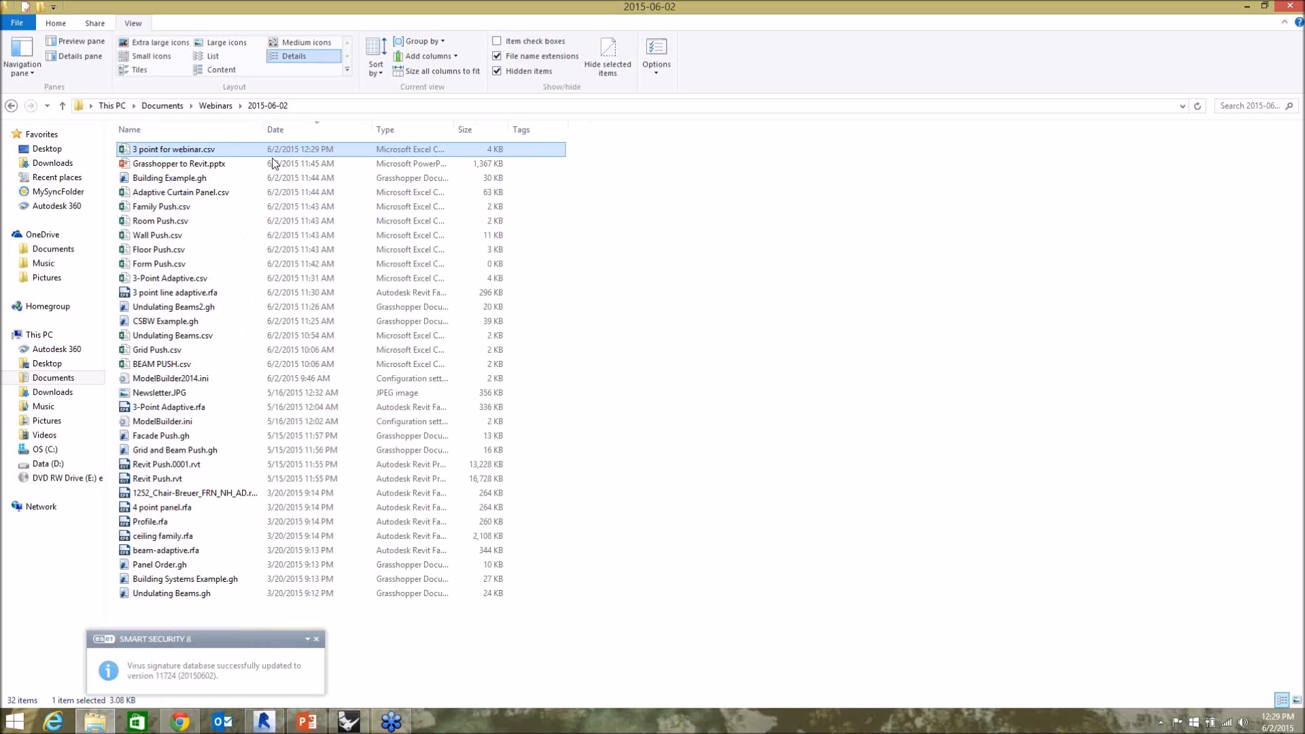
click(1247, 6)
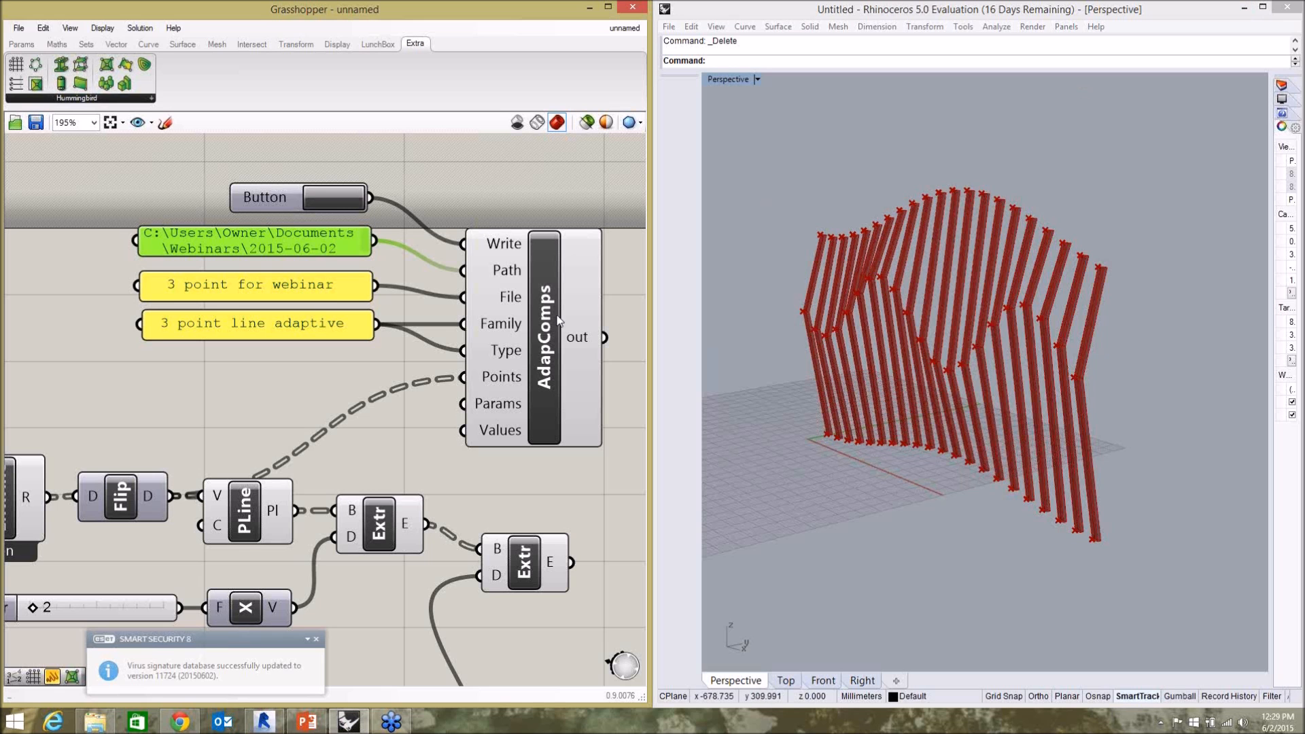
Switch to Revit and open the "3 point line adaptive" family for editing, without saving the project.
click(264, 721)
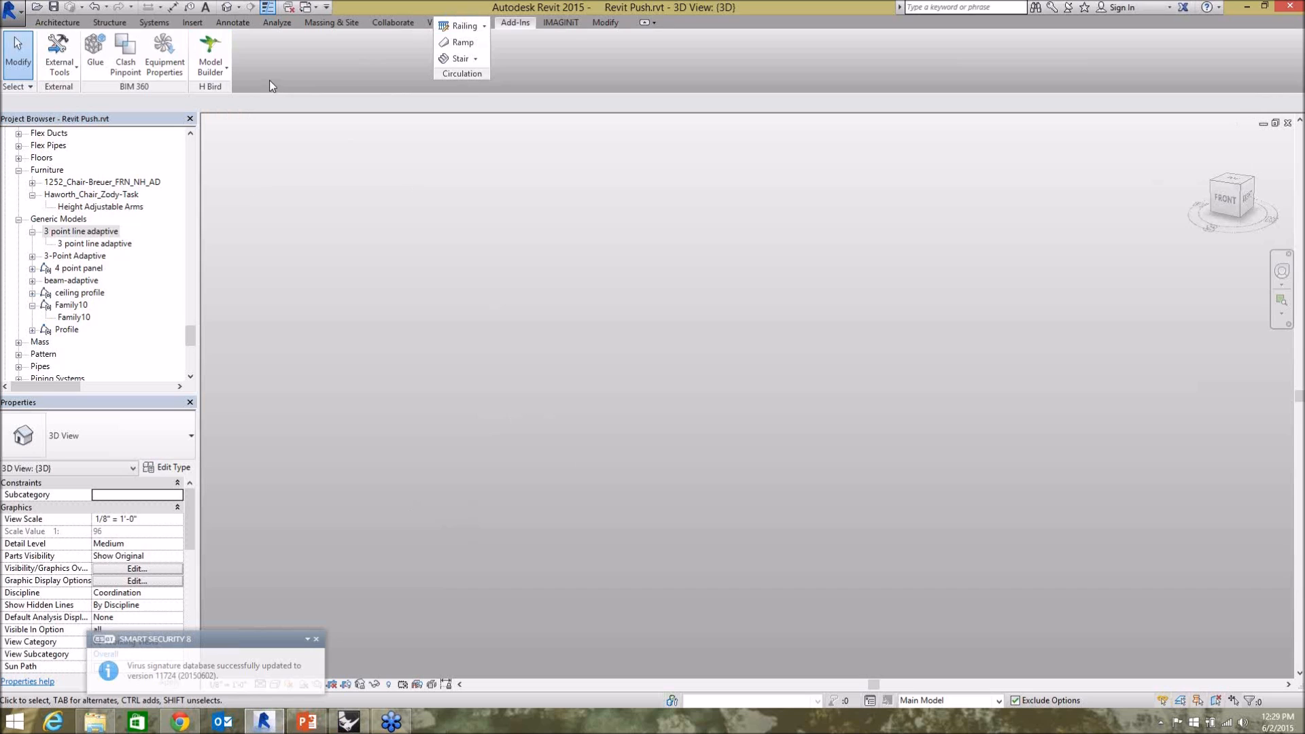
right_click(91, 231)
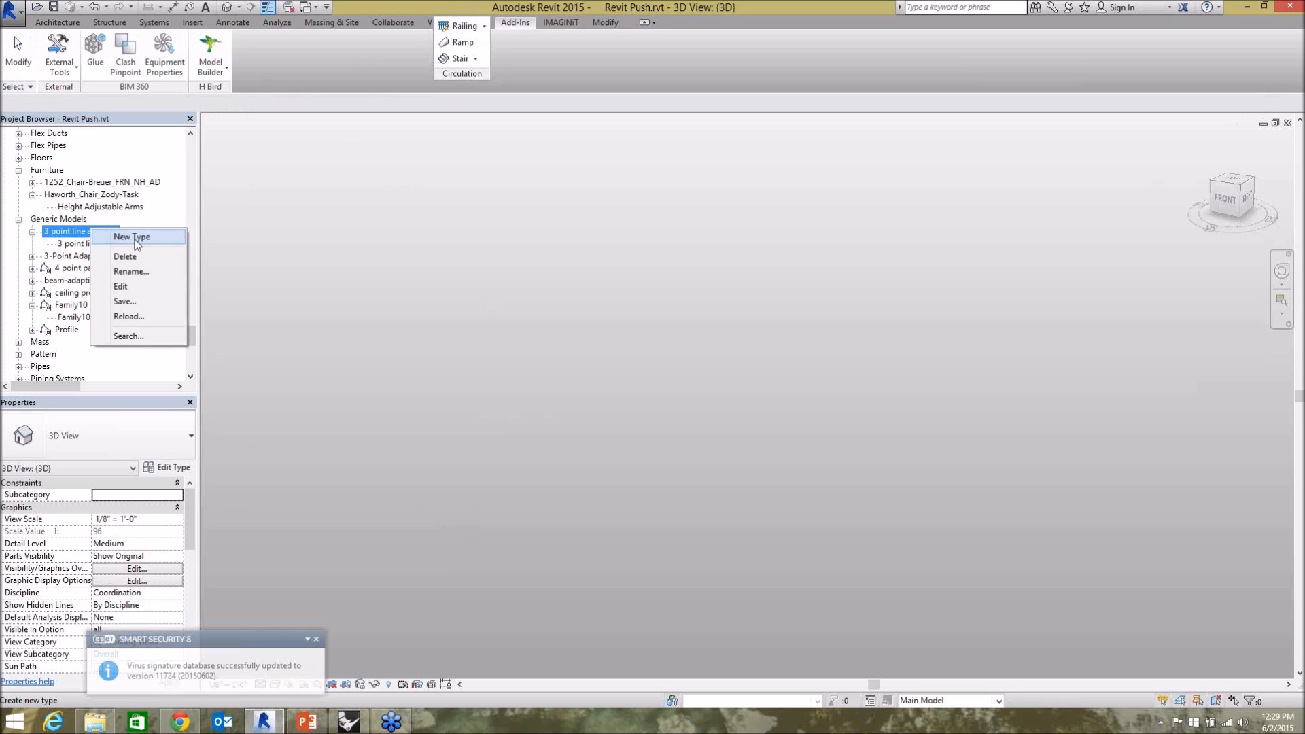
click(144, 287)
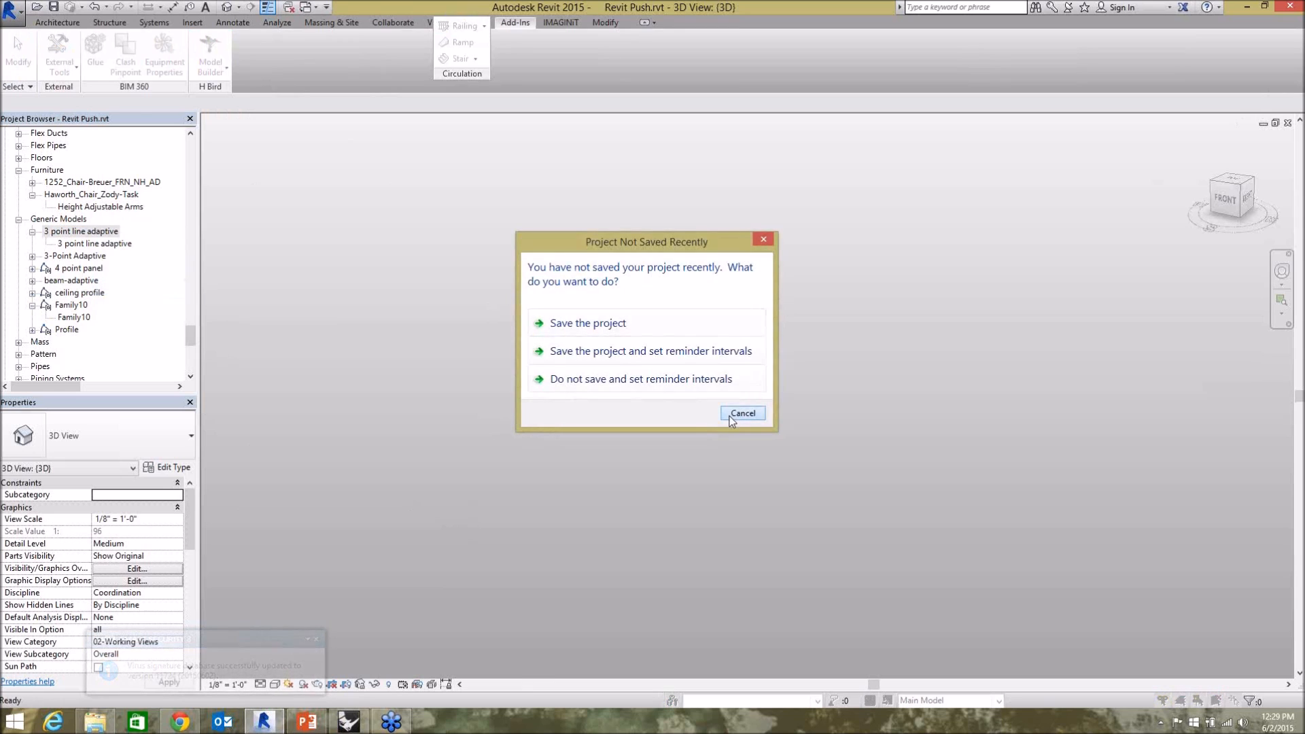
click(732, 413)
scroll(641, 401, down, 2)
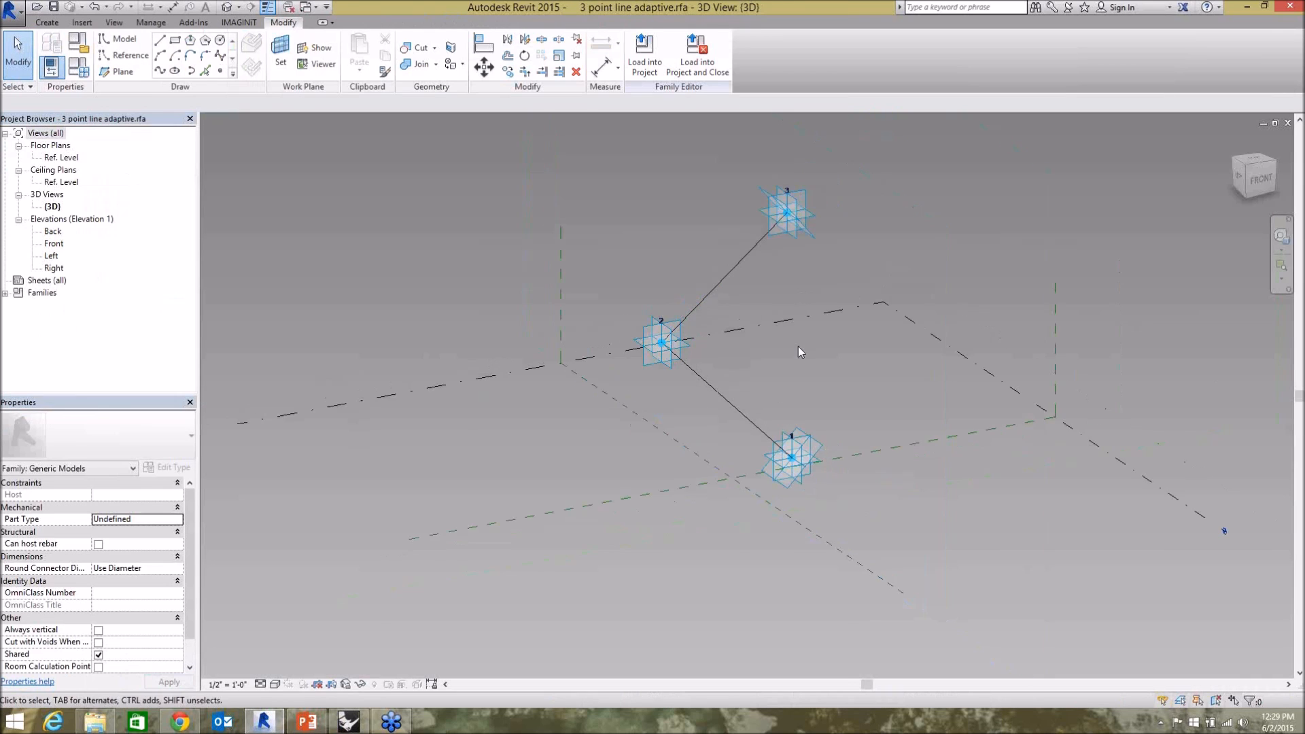
Delete the three adaptive points and their connecting lines from the family's 3D view.
scroll(781, 312, up, 2)
scroll(585, 231, down, 1)
drag(553, 127, 942, 514)
key(Delete)
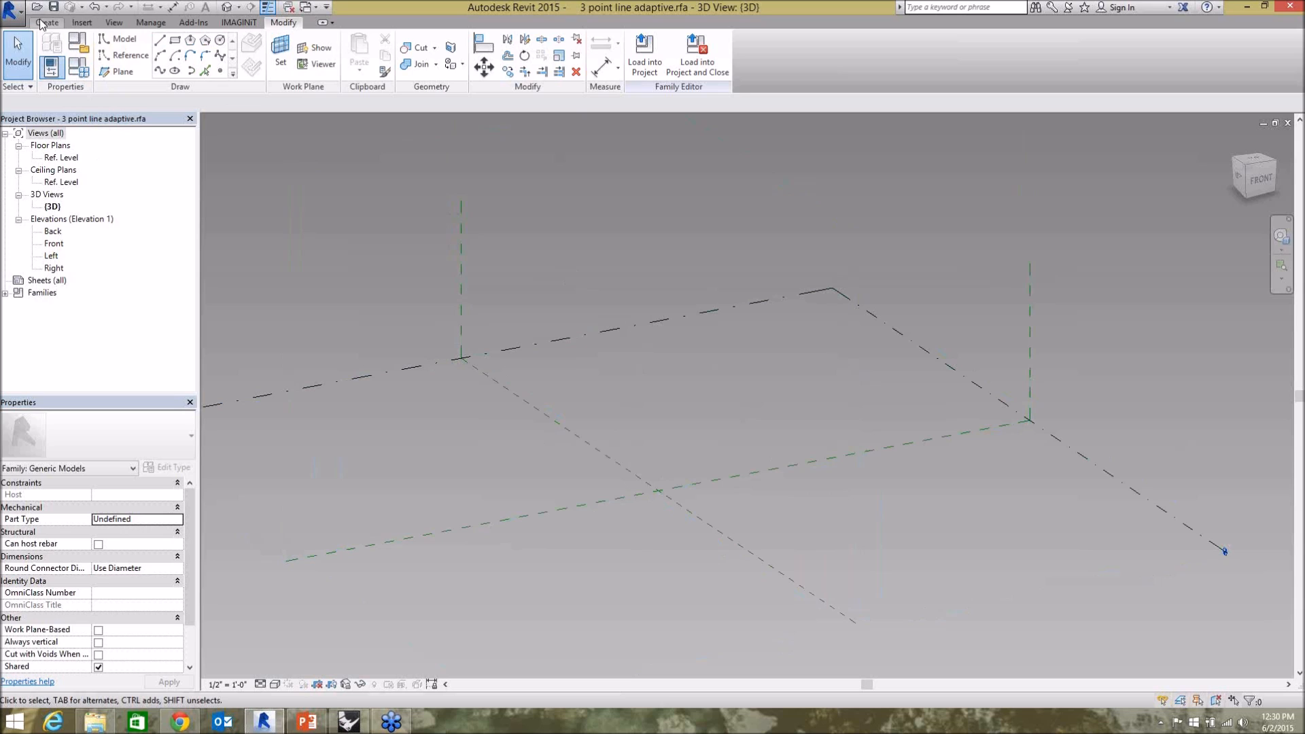
Draw two connected model lines through three points with 3D snapping, dismissing the project save reminder.
click(133, 42)
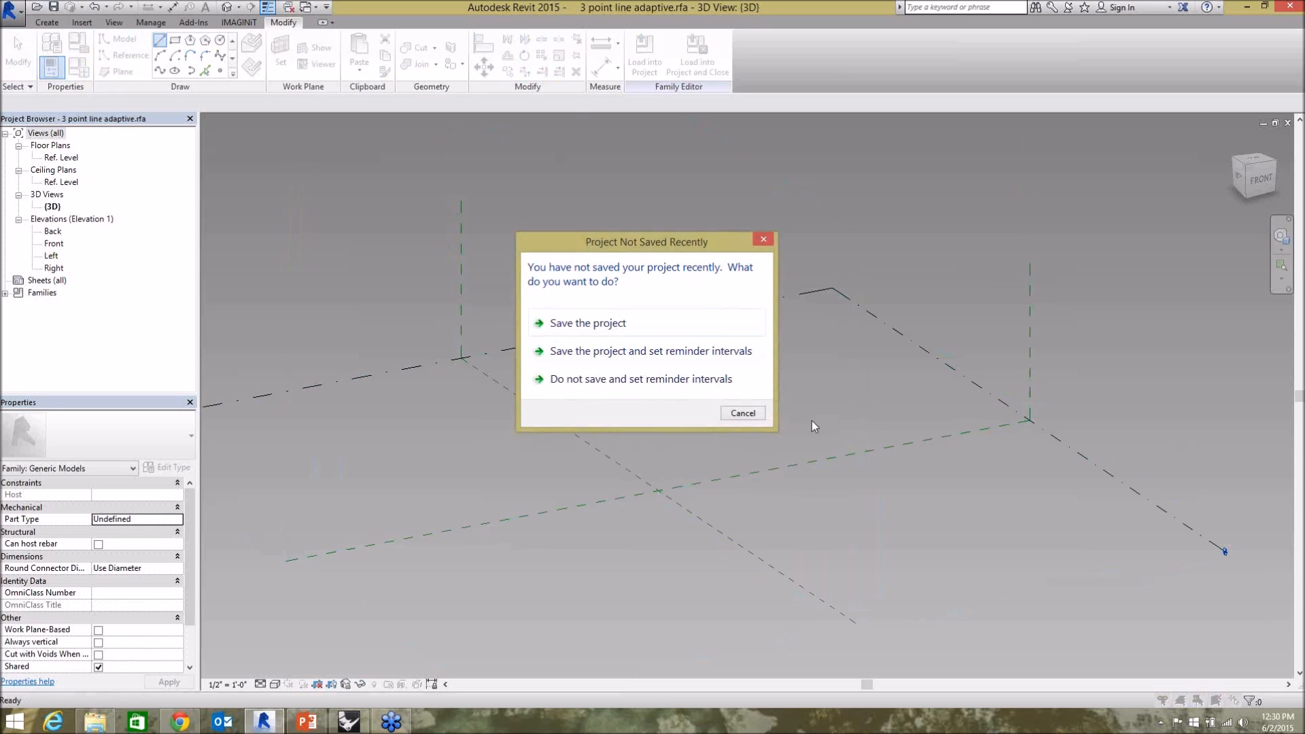
click(743, 414)
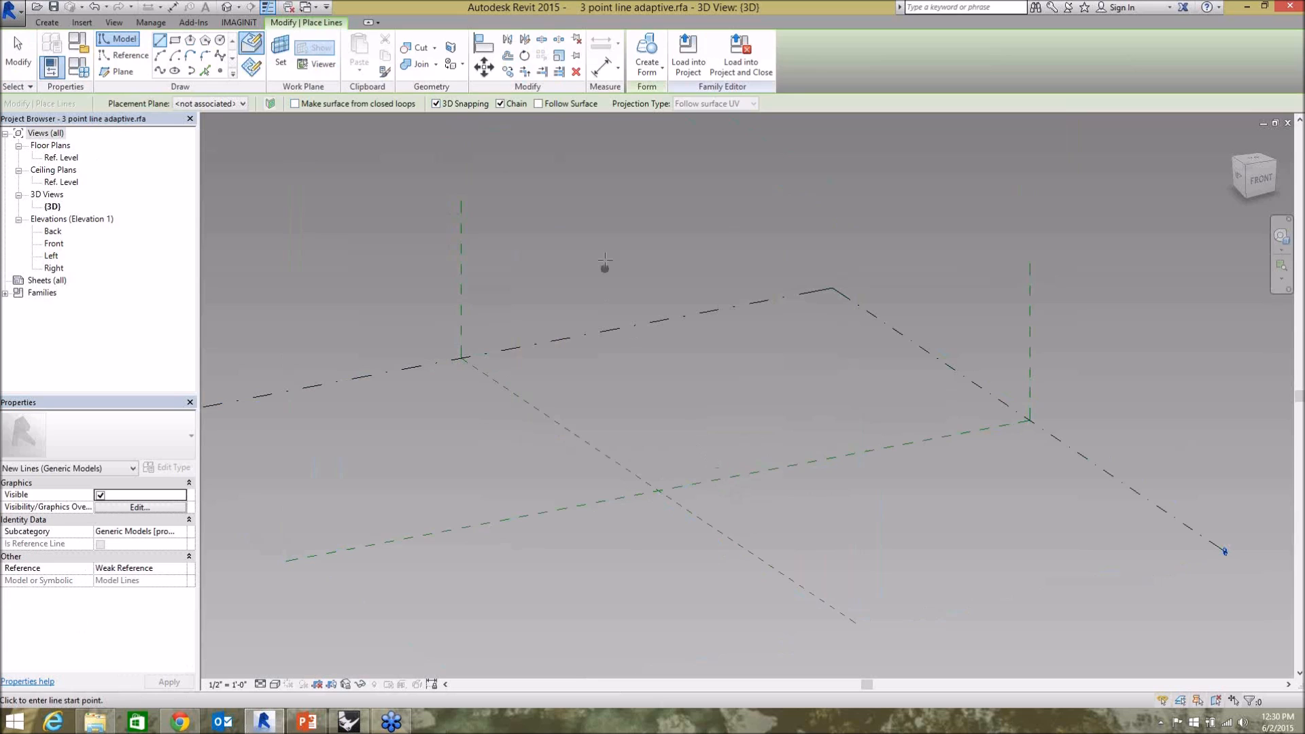
click(740, 469)
click(613, 392)
click(702, 246)
key(Escape)
key(Escape)
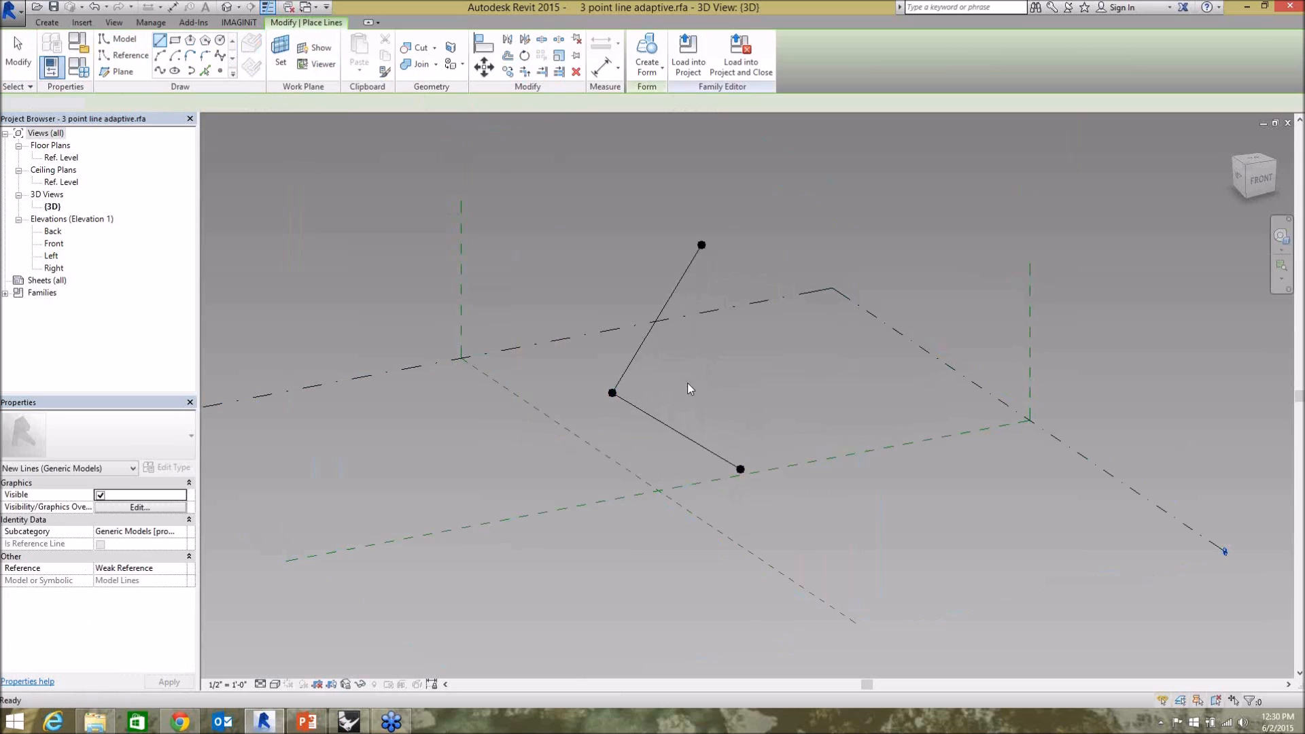
Check the fins in Grasshopper and Rhino, return to Revit and make the three reference points of the lines adaptive.
click(349, 721)
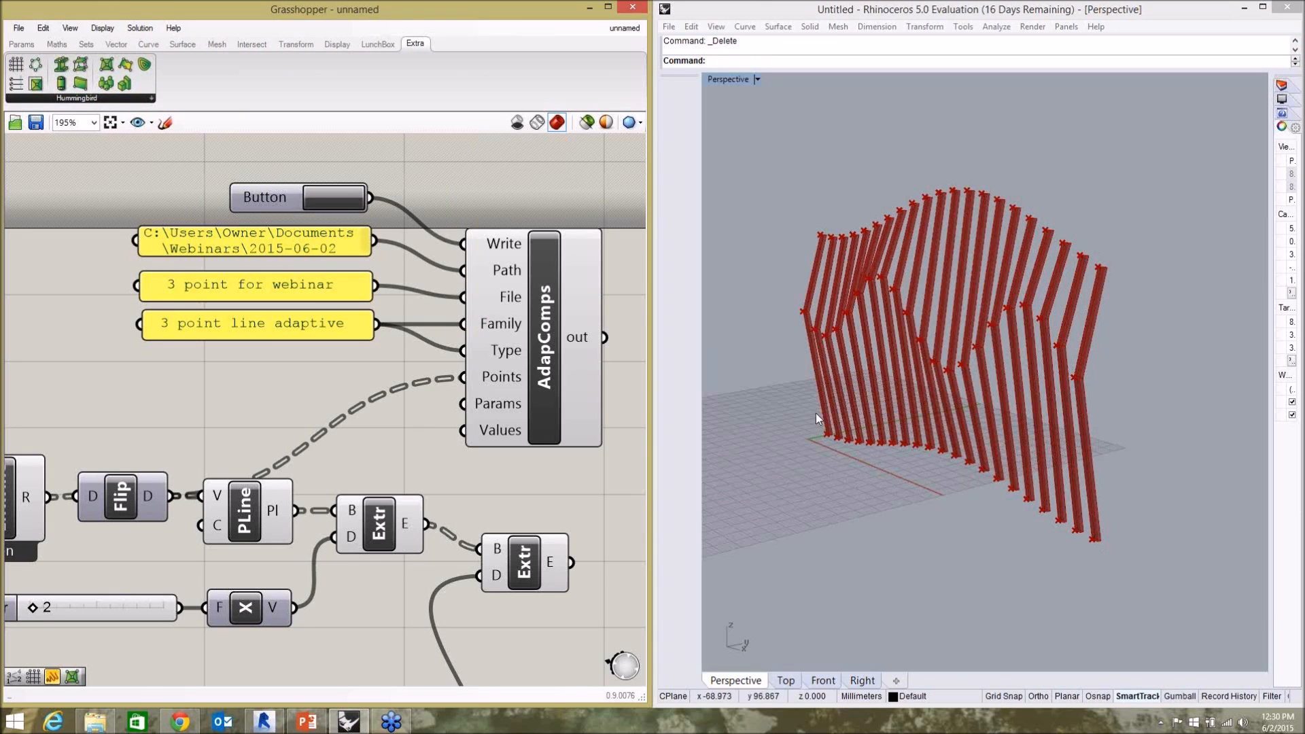
click(264, 721)
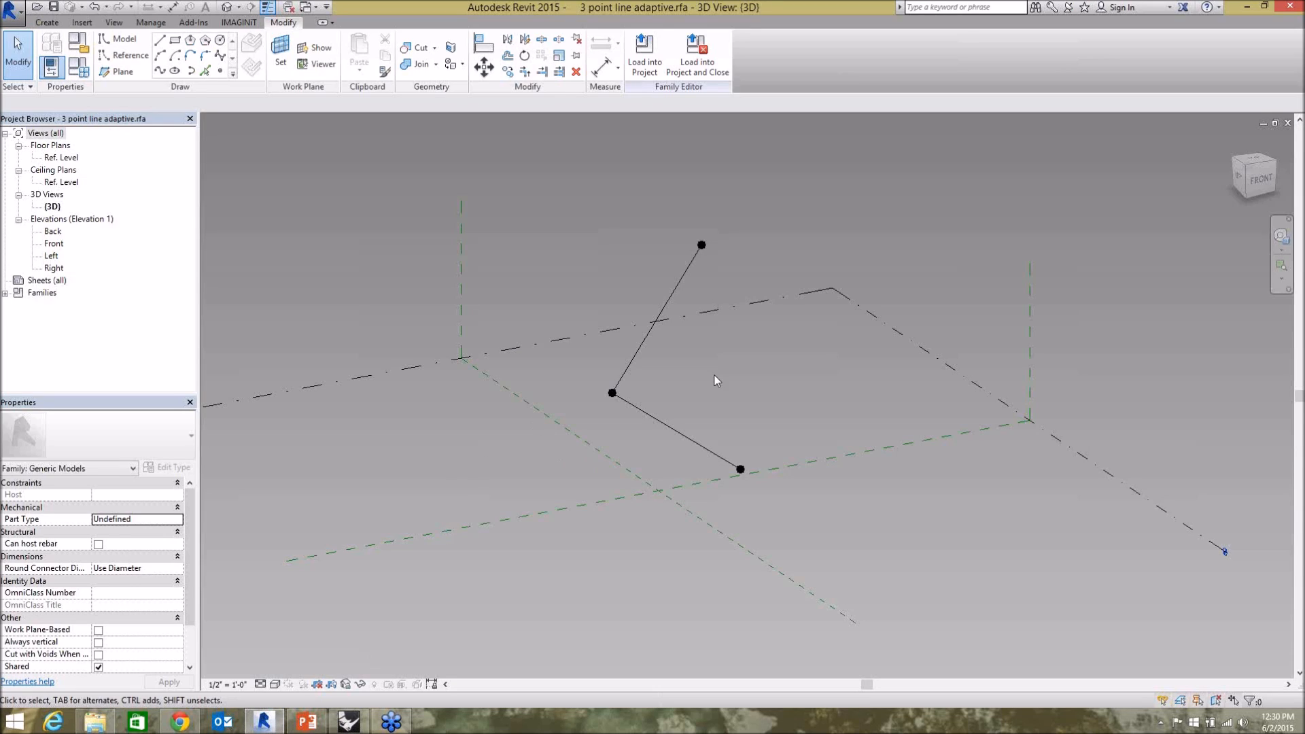
click(740, 469)
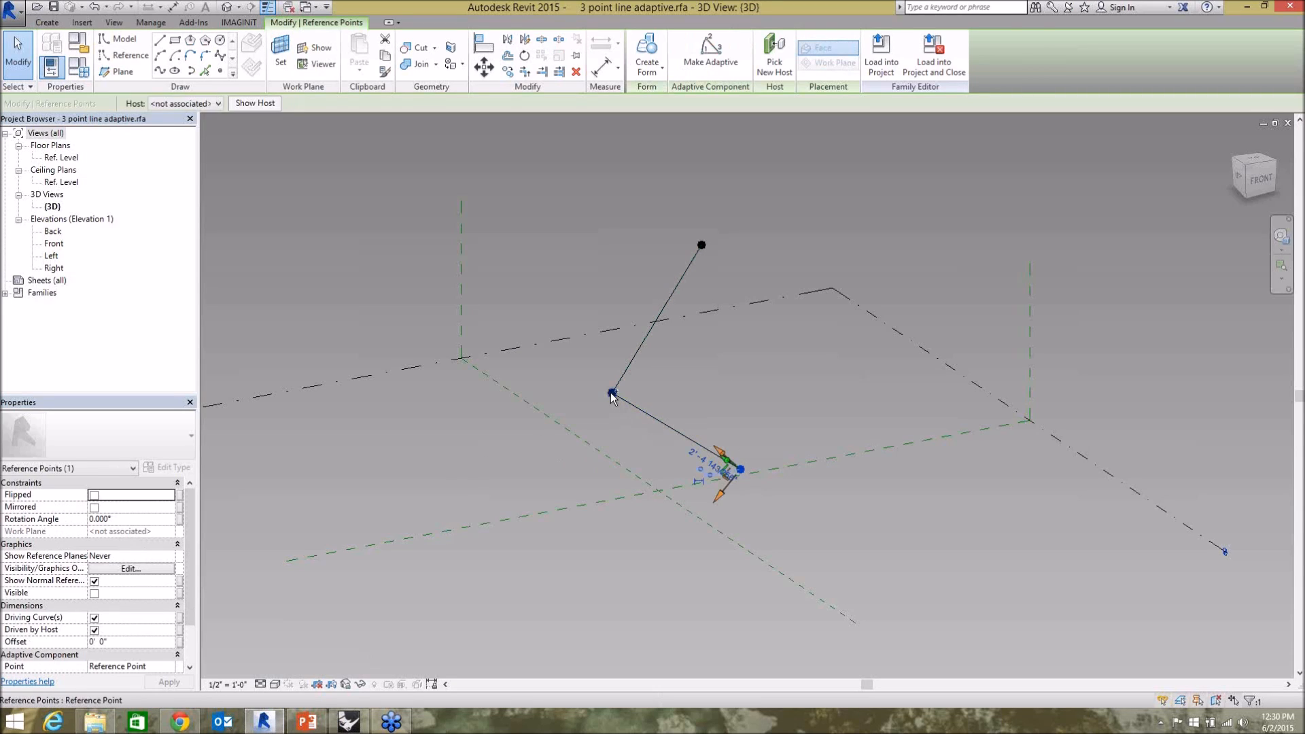
ctrl+click(612, 393)
ctrl+click(701, 246)
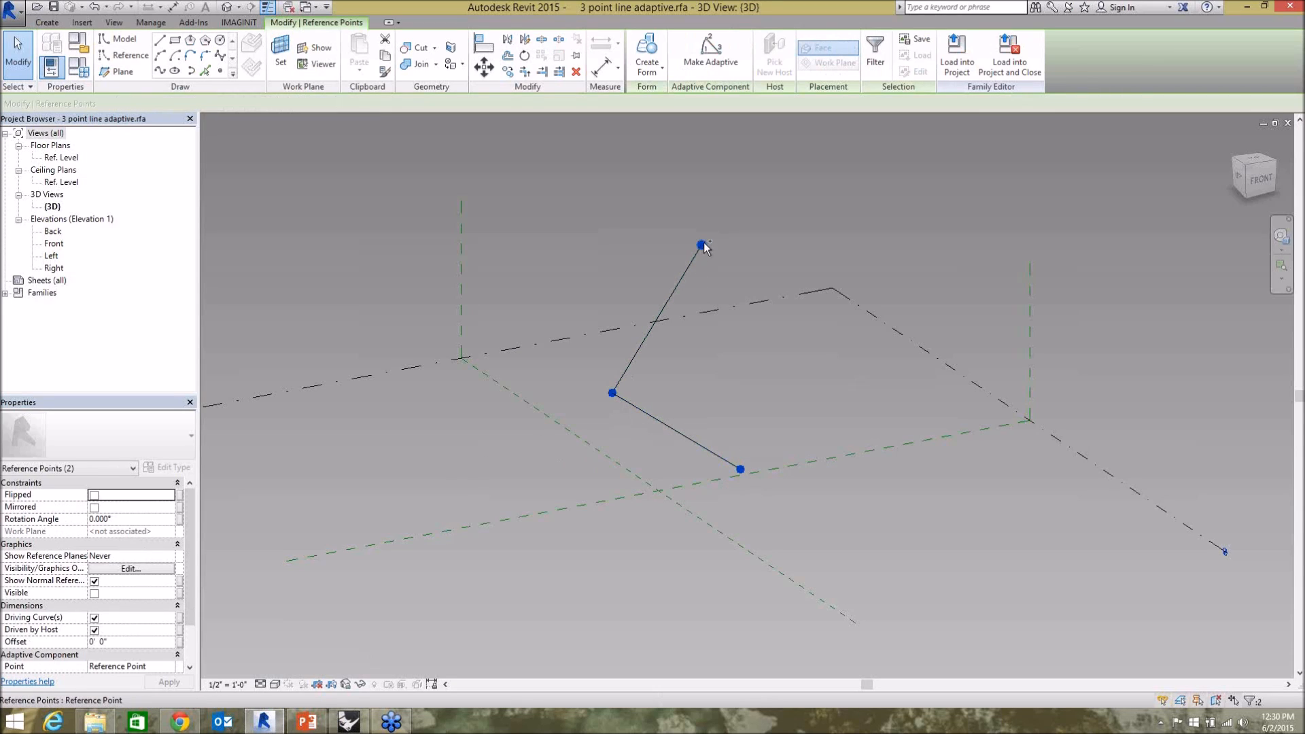
click(711, 54)
click(760, 357)
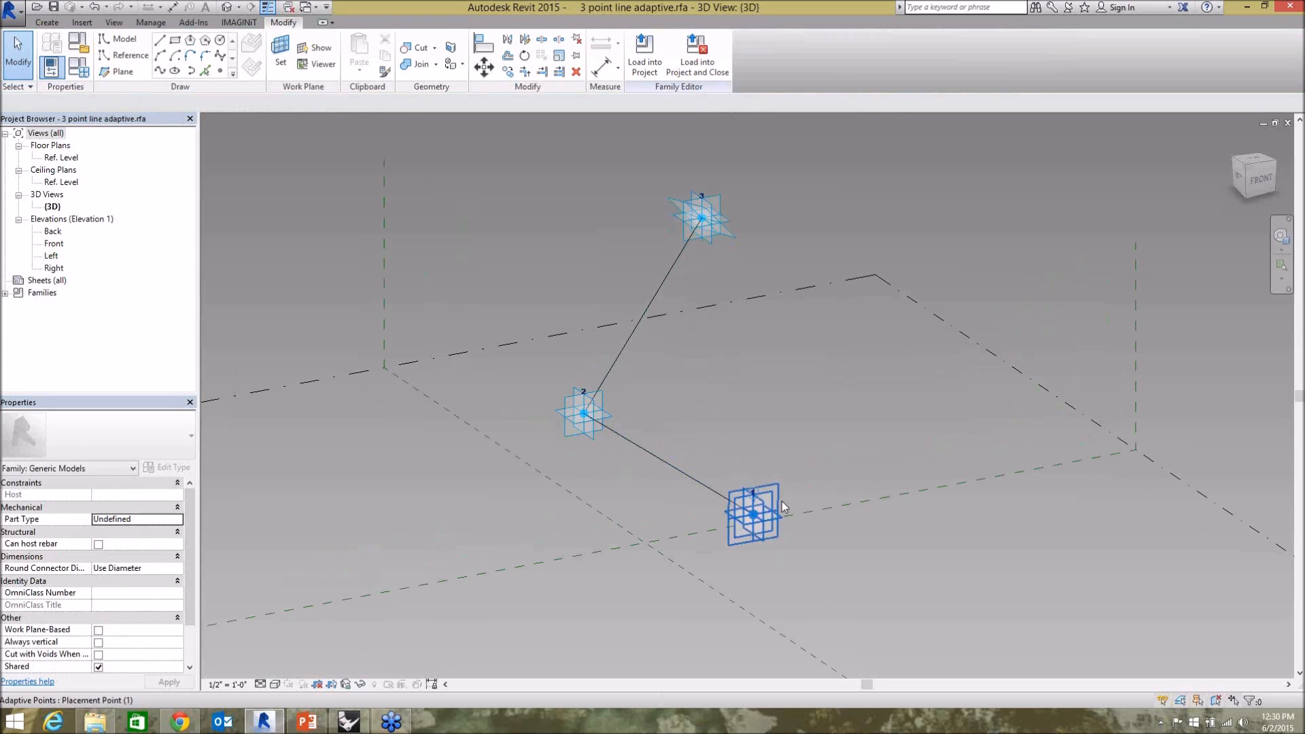
Flex the line family by moving adaptive point 2 toward the other points and back out again.
scroll(688, 323, up, 2)
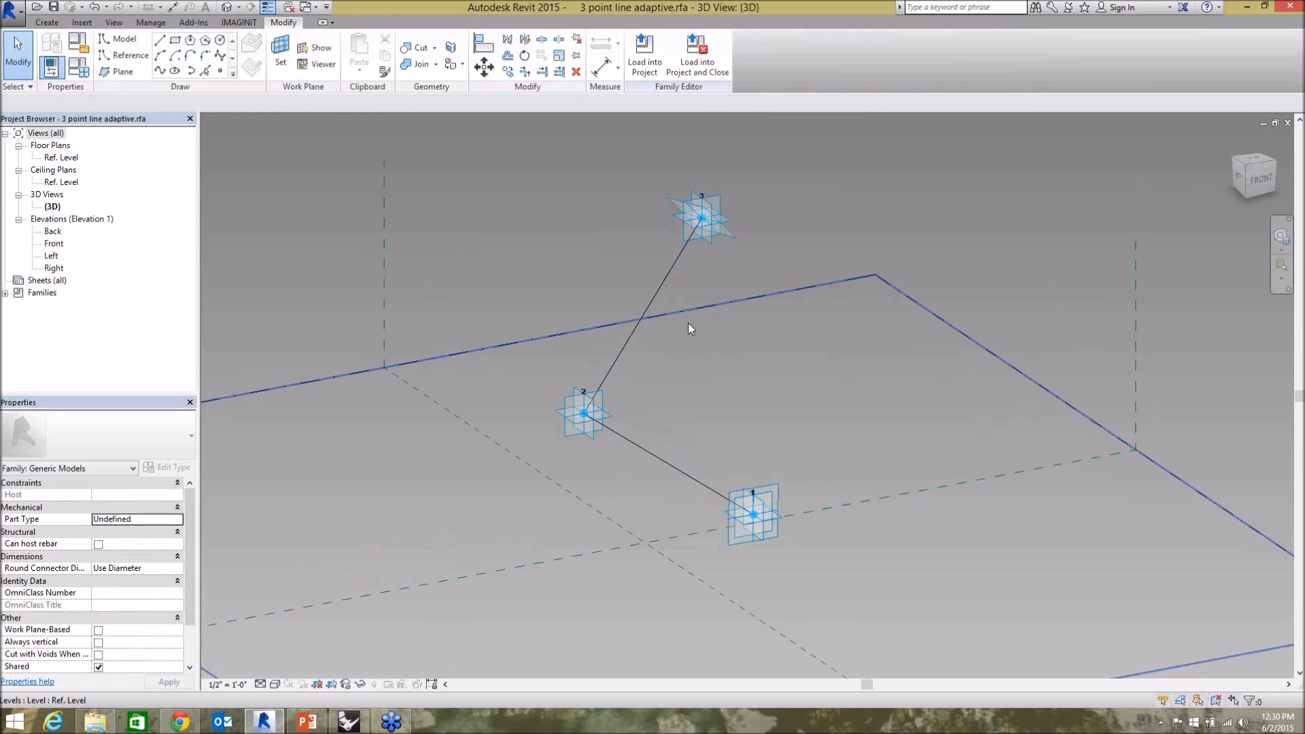
click(583, 413)
click(583, 392)
key(Escape)
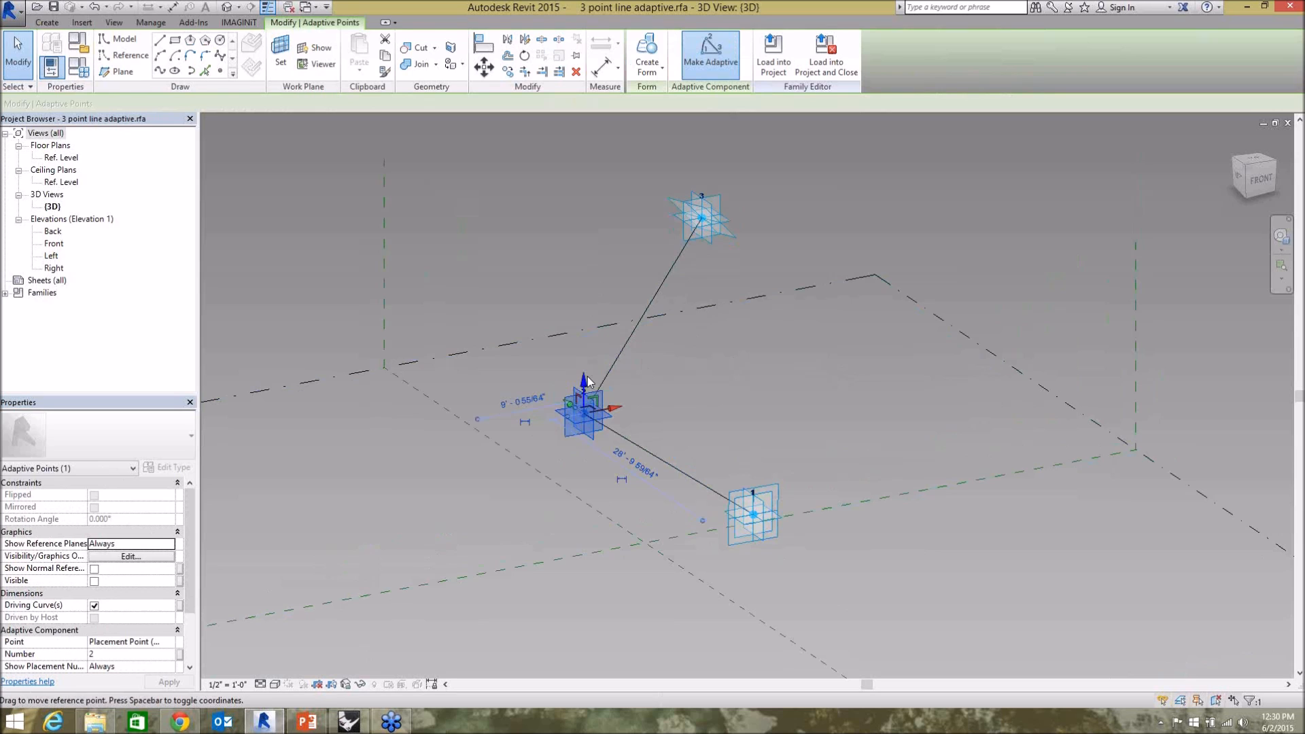
drag(585, 377, 721, 349)
click(787, 356)
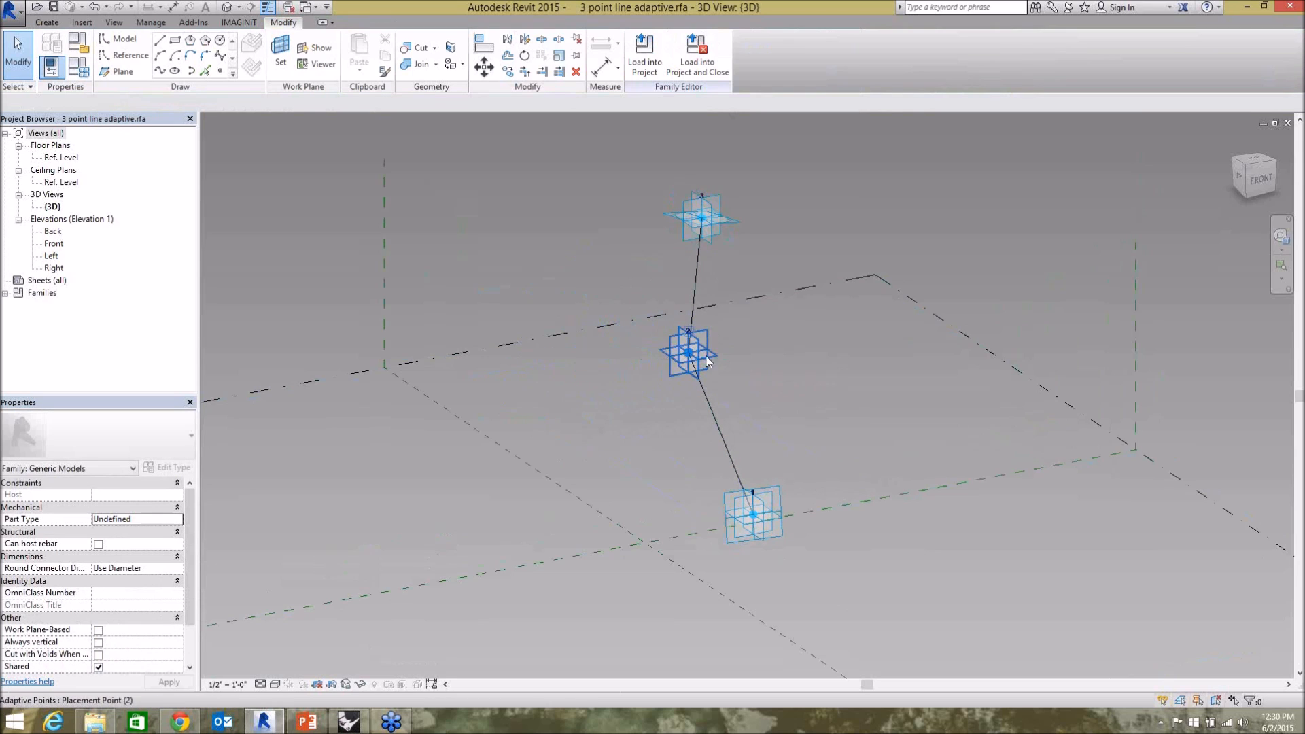
click(688, 348)
drag(719, 350, 630, 353)
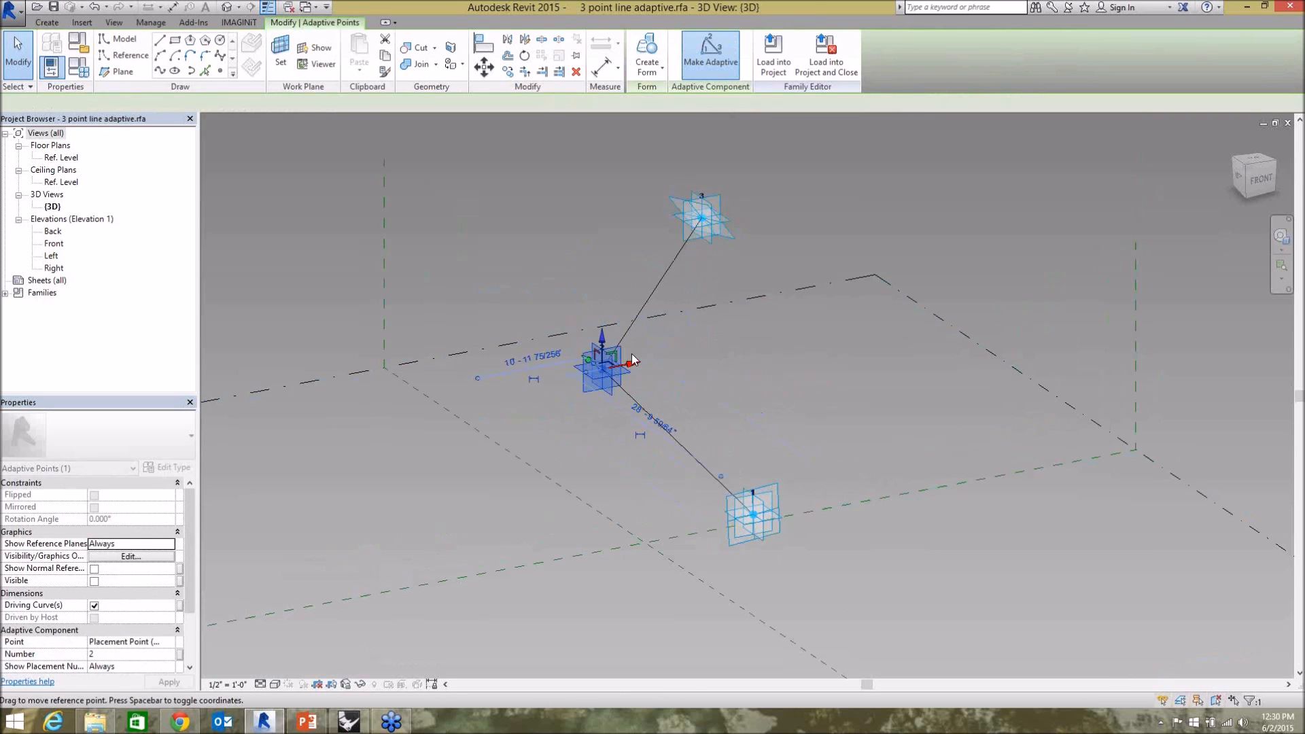
click(740, 371)
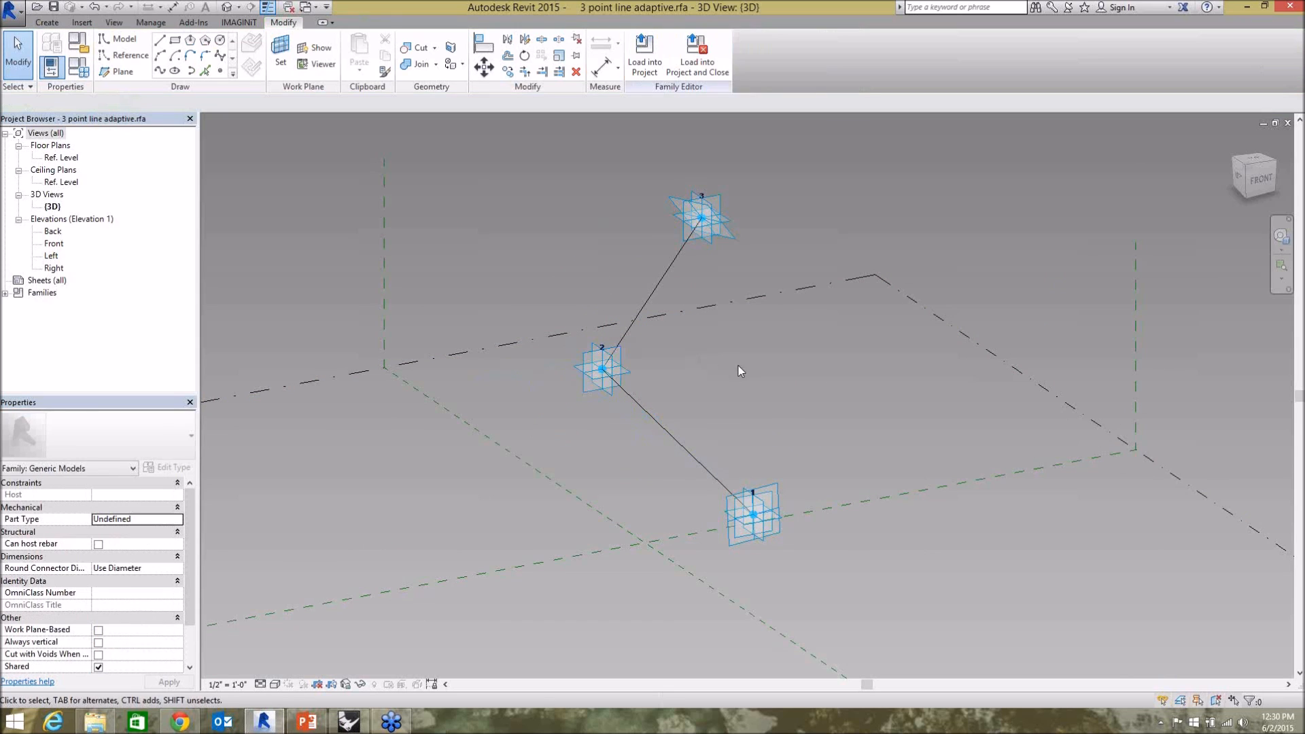
Return to the Revit Push project and open Hummingbird Model Builder's Create Elements from File dialog.
key(ctrl+Tab)
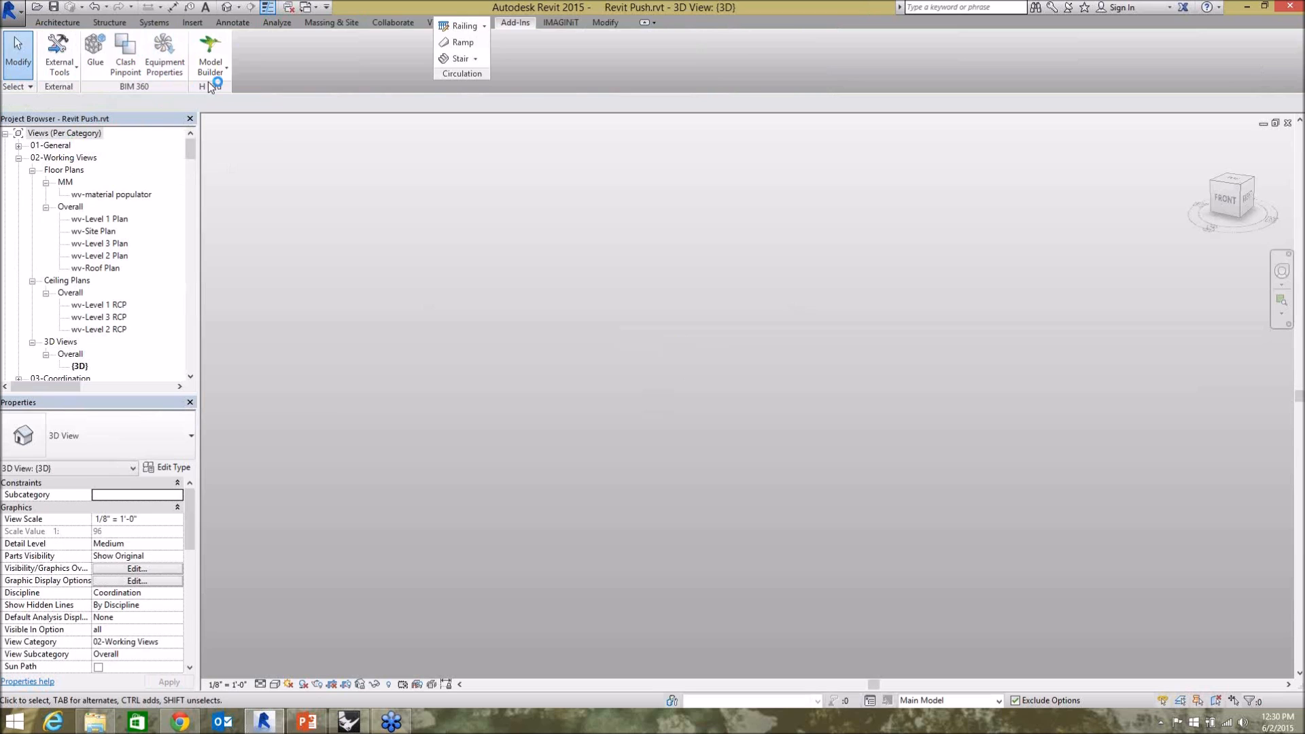
click(211, 72)
click(236, 96)
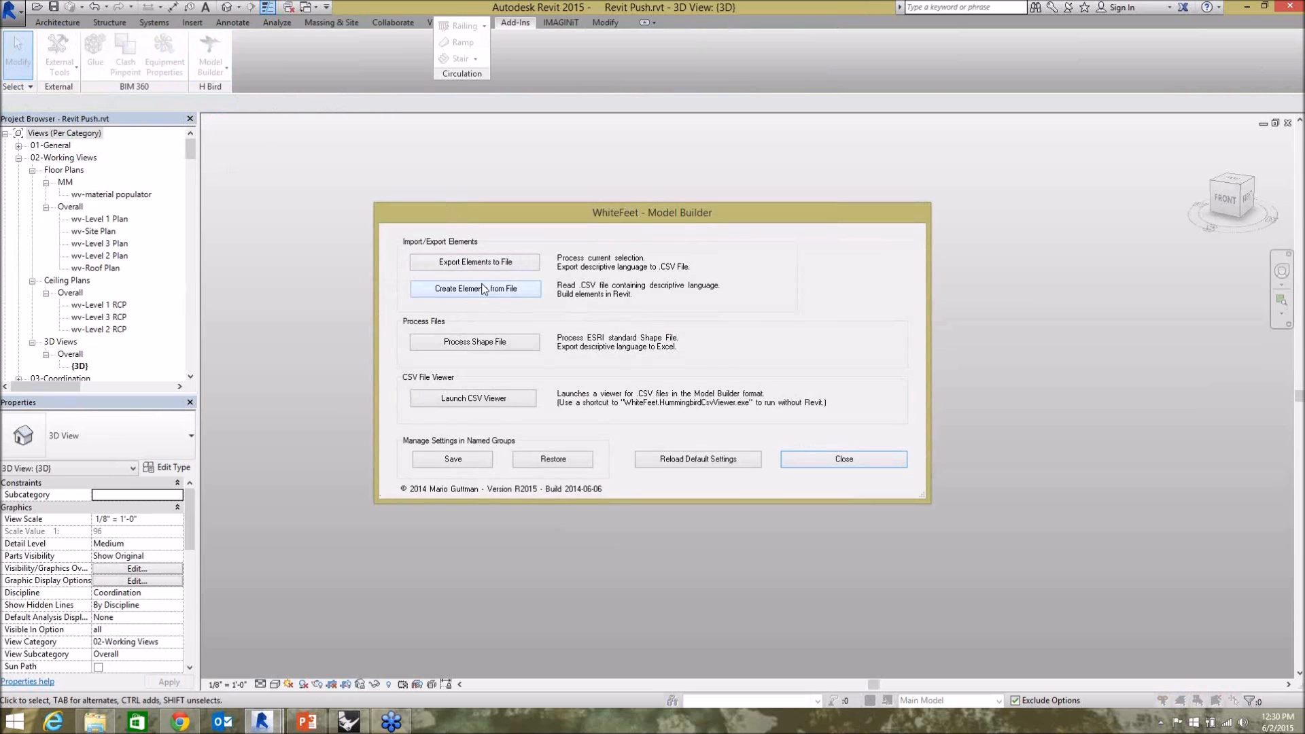
click(523, 290)
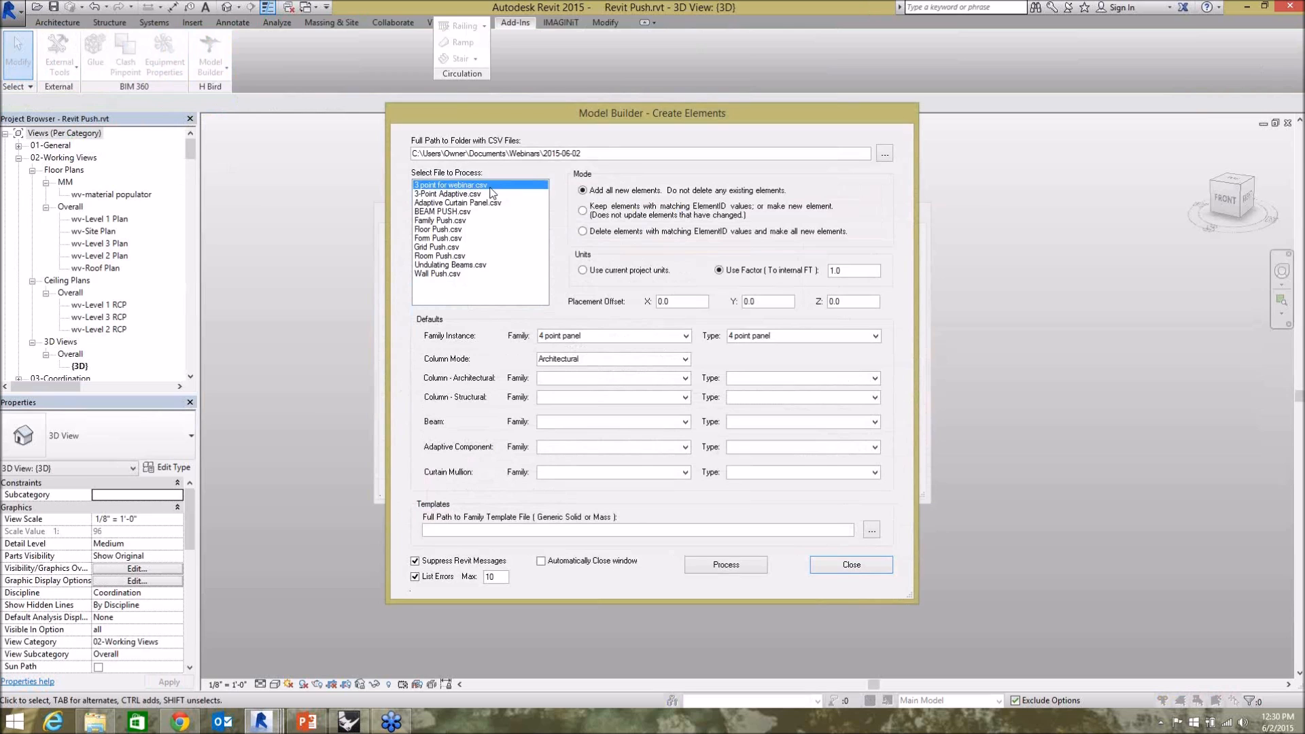
Set the default family instance to "3 point line adaptive", process "3 point for webinar.csv" and close the Create Elements dialog.
click(686, 336)
drag(687, 408, 687, 397)
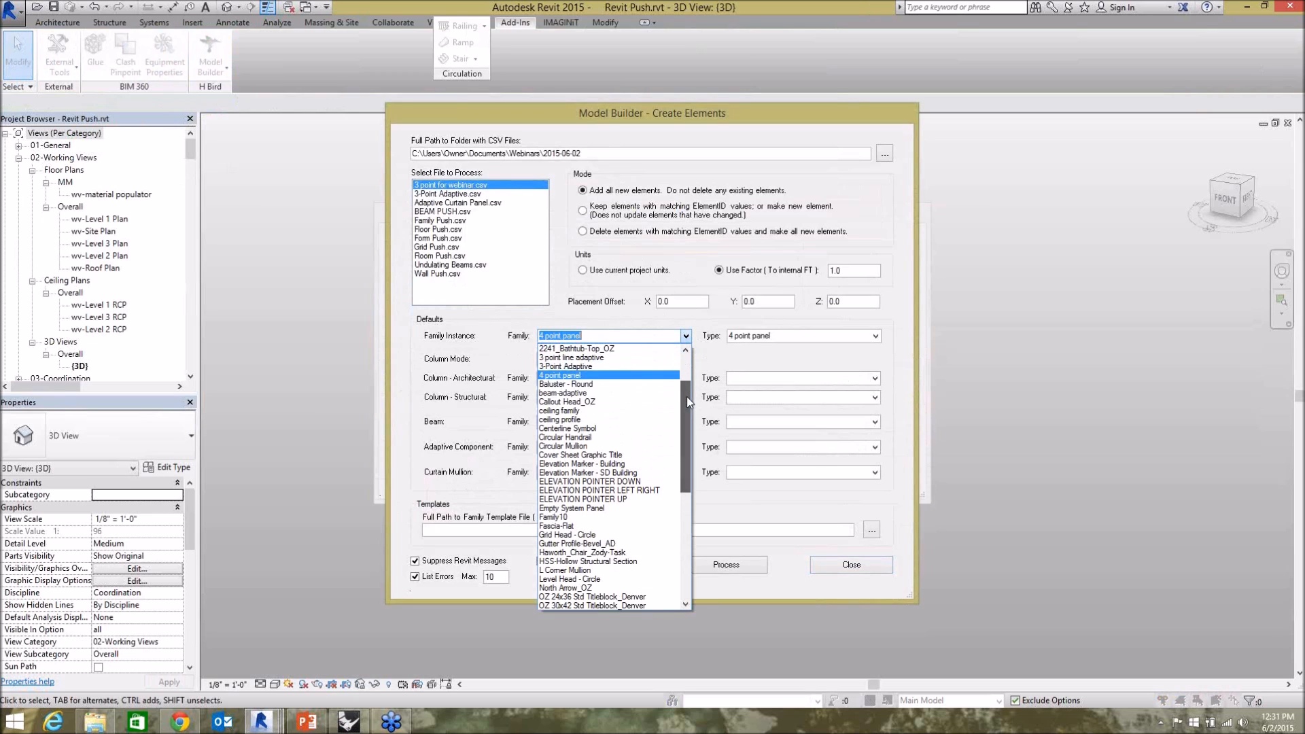
click(580, 358)
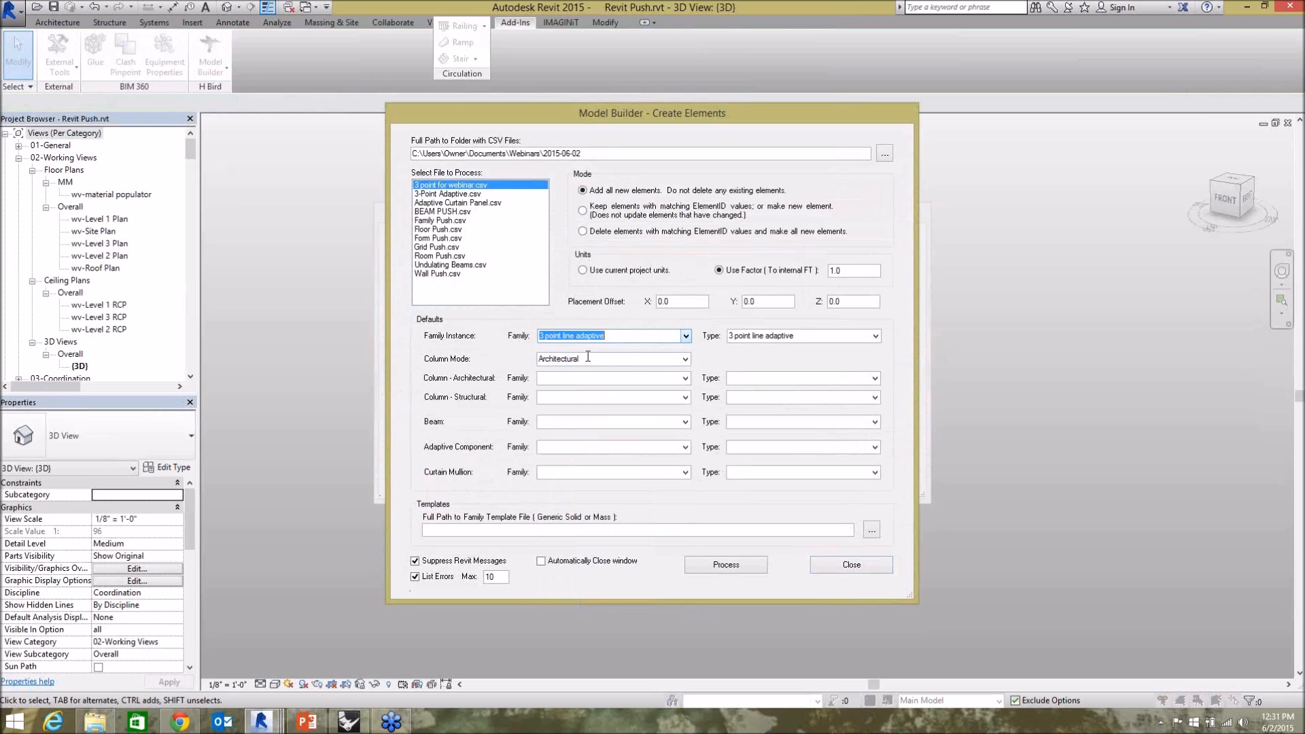
click(740, 570)
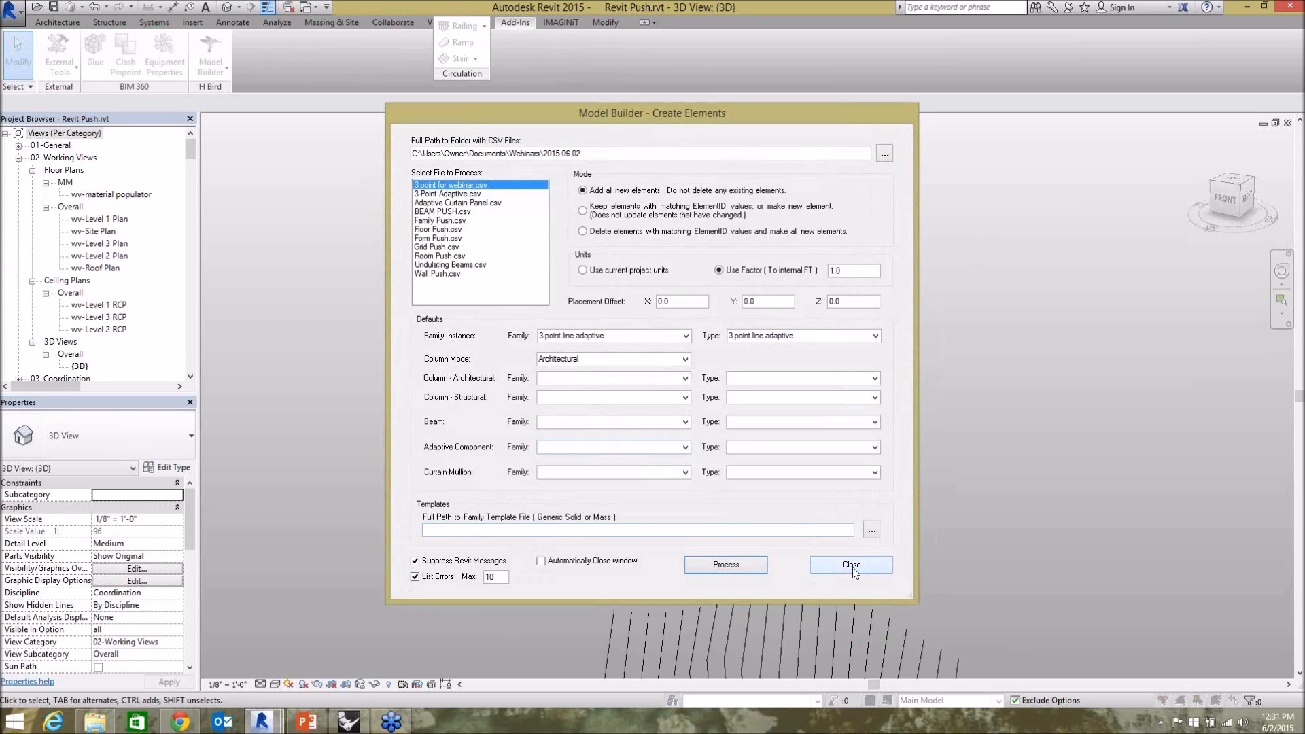
click(851, 565)
Inspect the placed 3 point line adaptive components from another angle and delete all of them from the 3D view.
scroll(638, 456, down, 3)
click(779, 577)
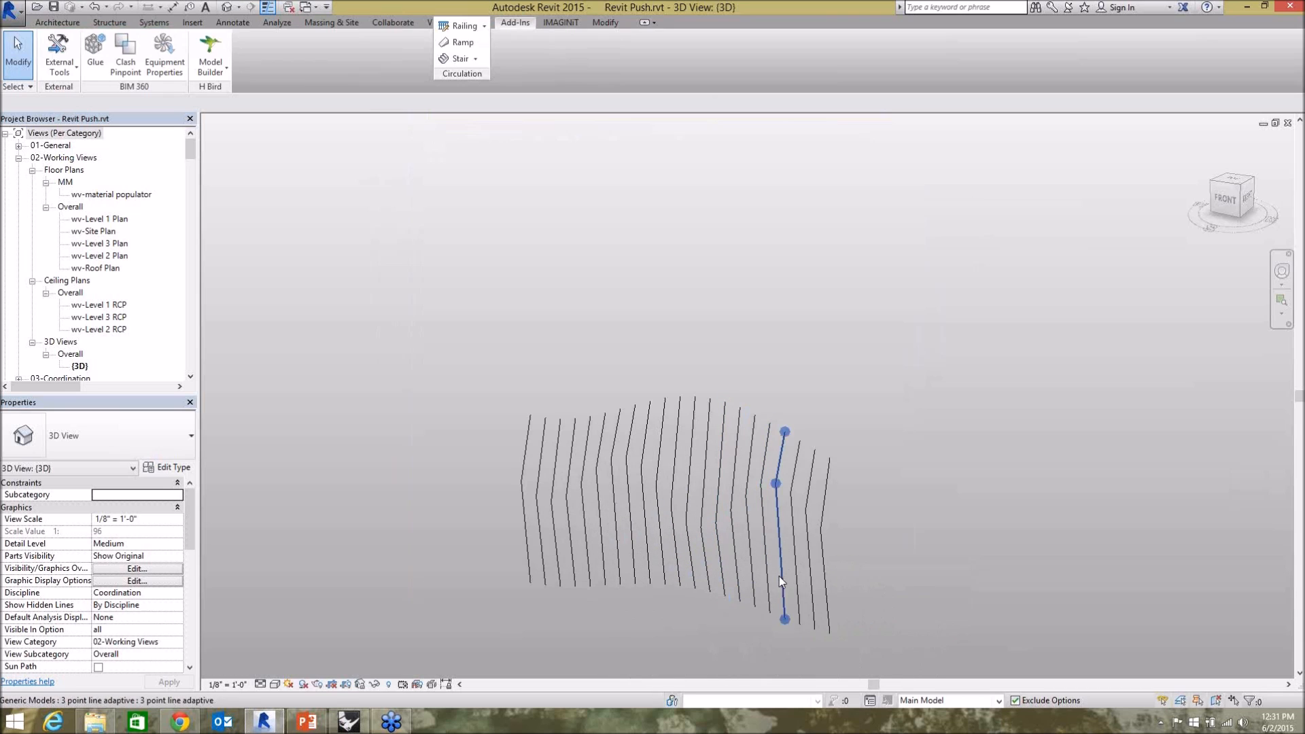
right_click(793, 561)
click(905, 589)
shift+middle_drag(899, 583, 806, 561)
scroll(612, 581, up, 3)
scroll(553, 384, down, 1)
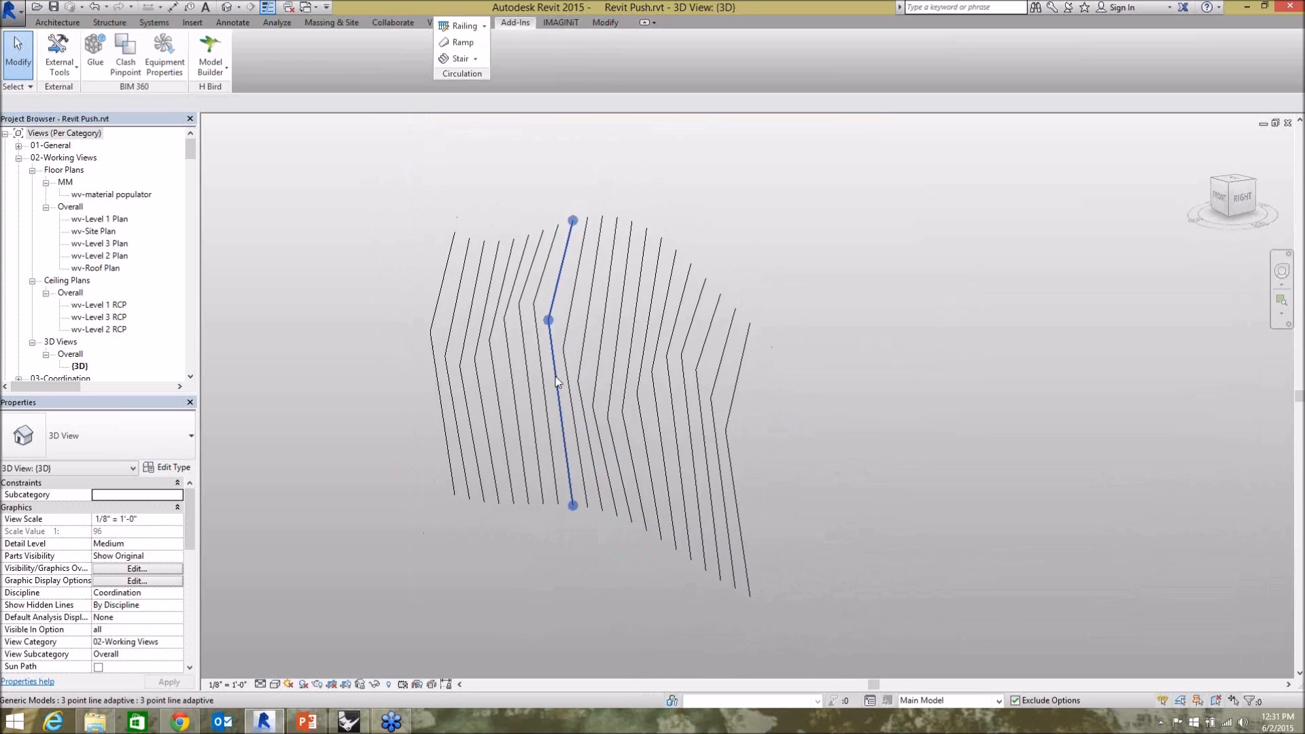
drag(792, 573, 341, 276)
key(Delete)
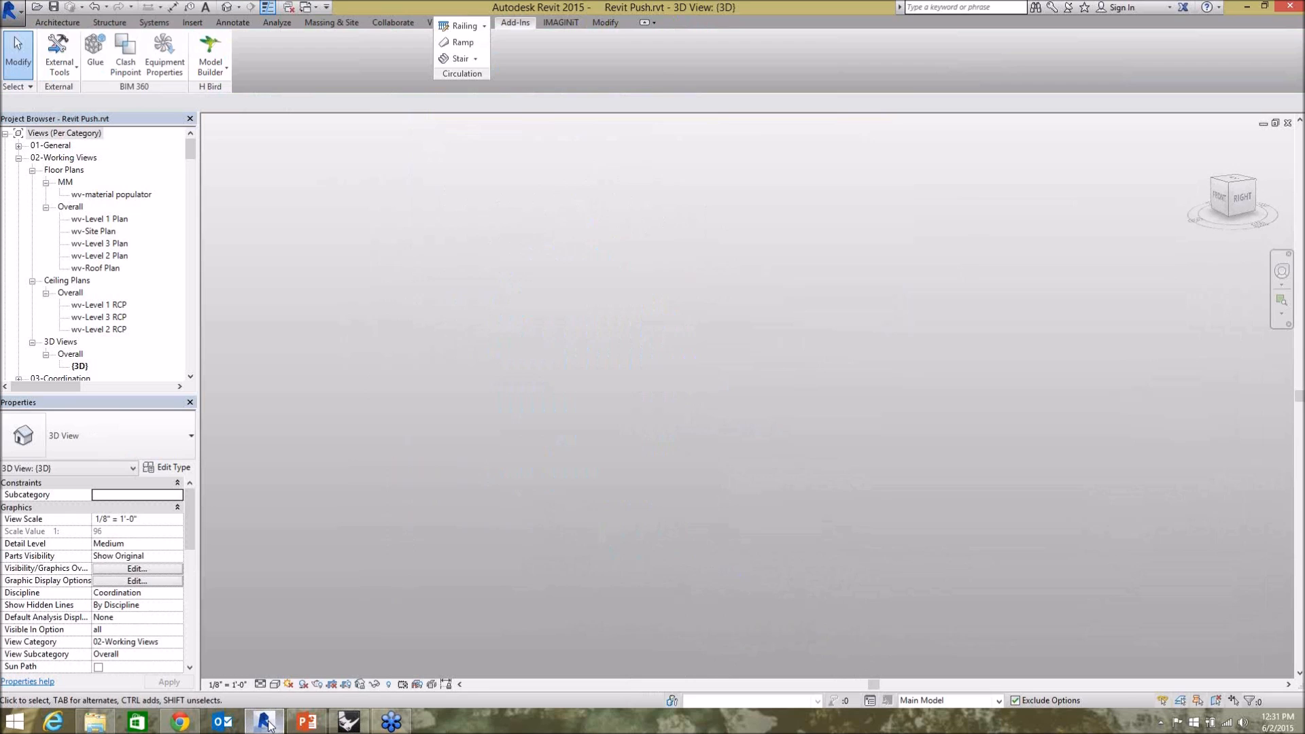
Open the "3-Point Adaptive" generic model family for editing.
drag(193, 151, 197, 336)
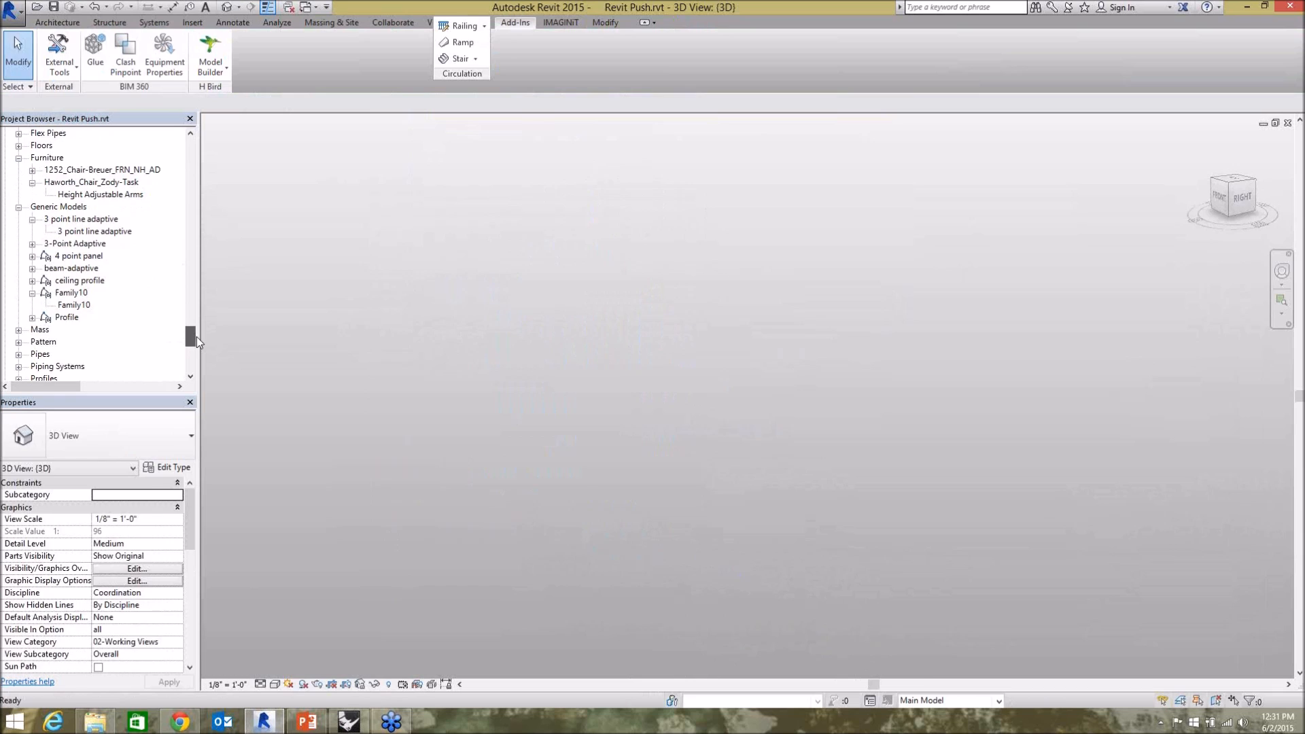
right_click(80, 245)
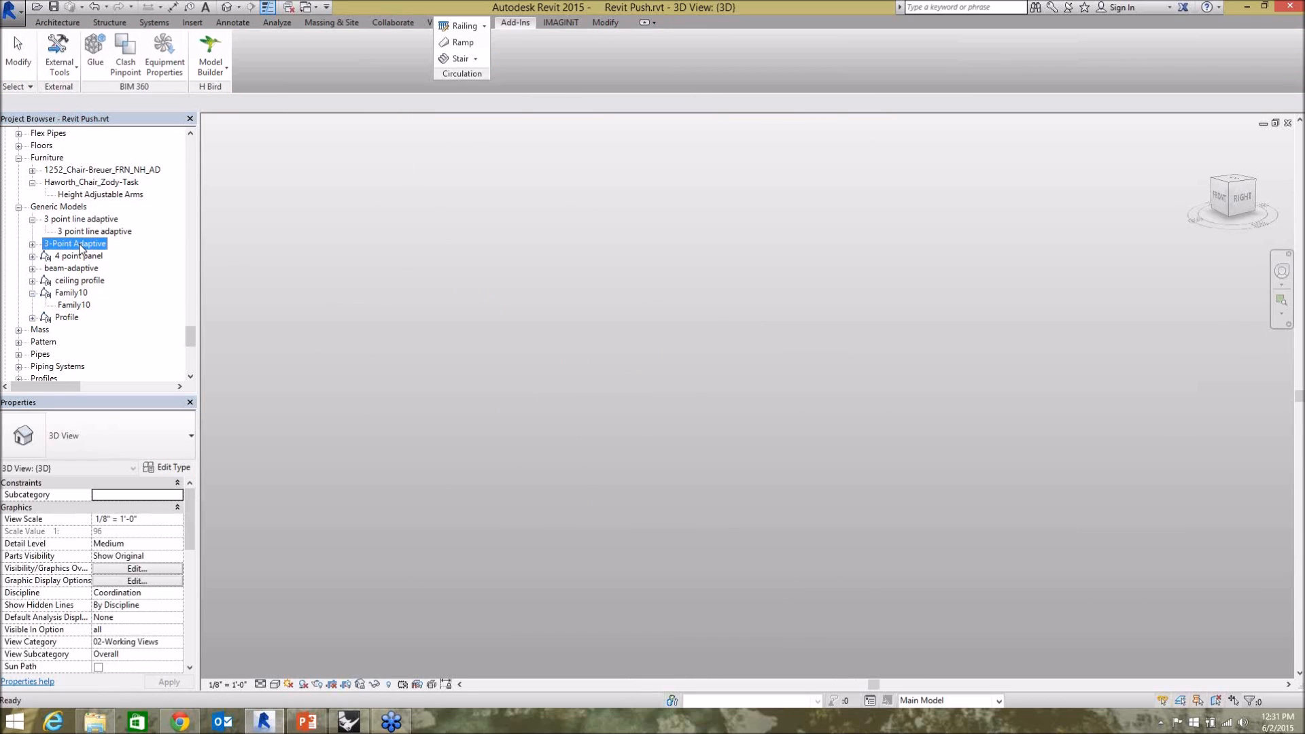
click(110, 303)
scroll(715, 490, up, 5)
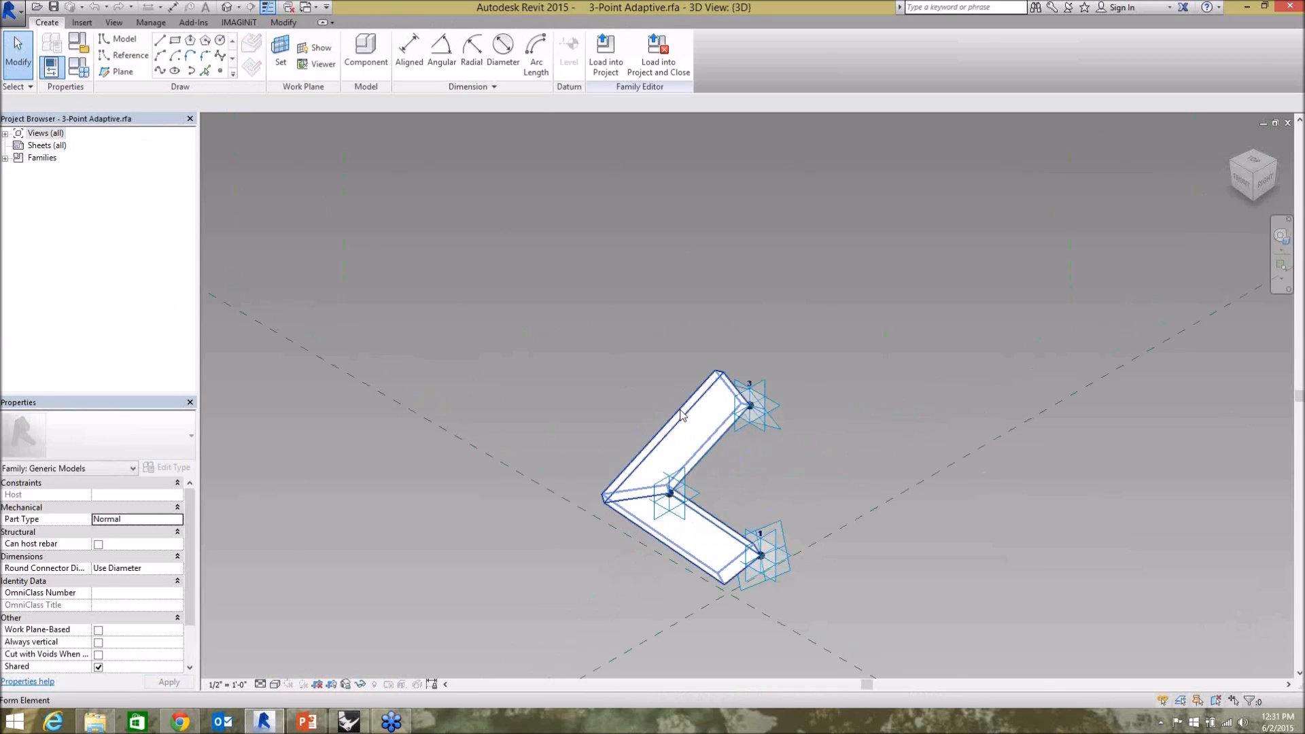
Test the solid fin by moving adaptive point 3 away, undo the move and close the family.
click(682, 416)
click(757, 414)
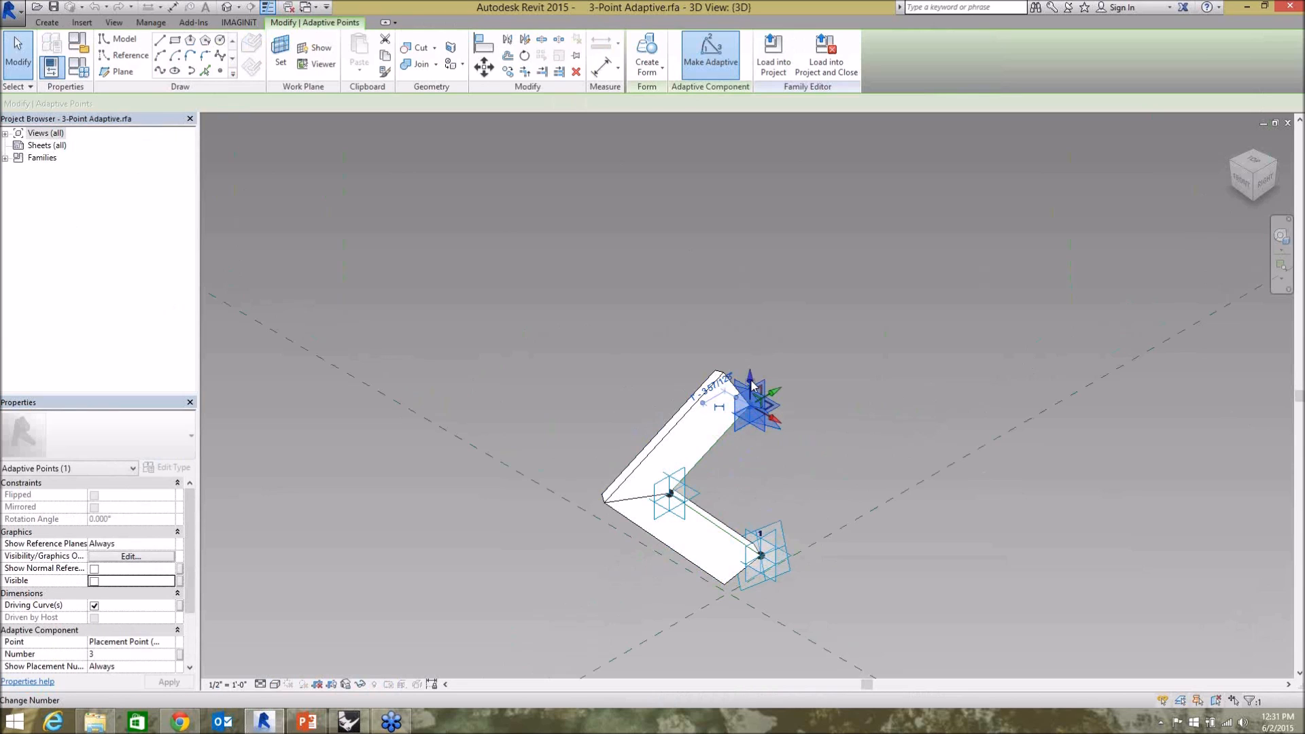
scroll(761, 403, up, 4)
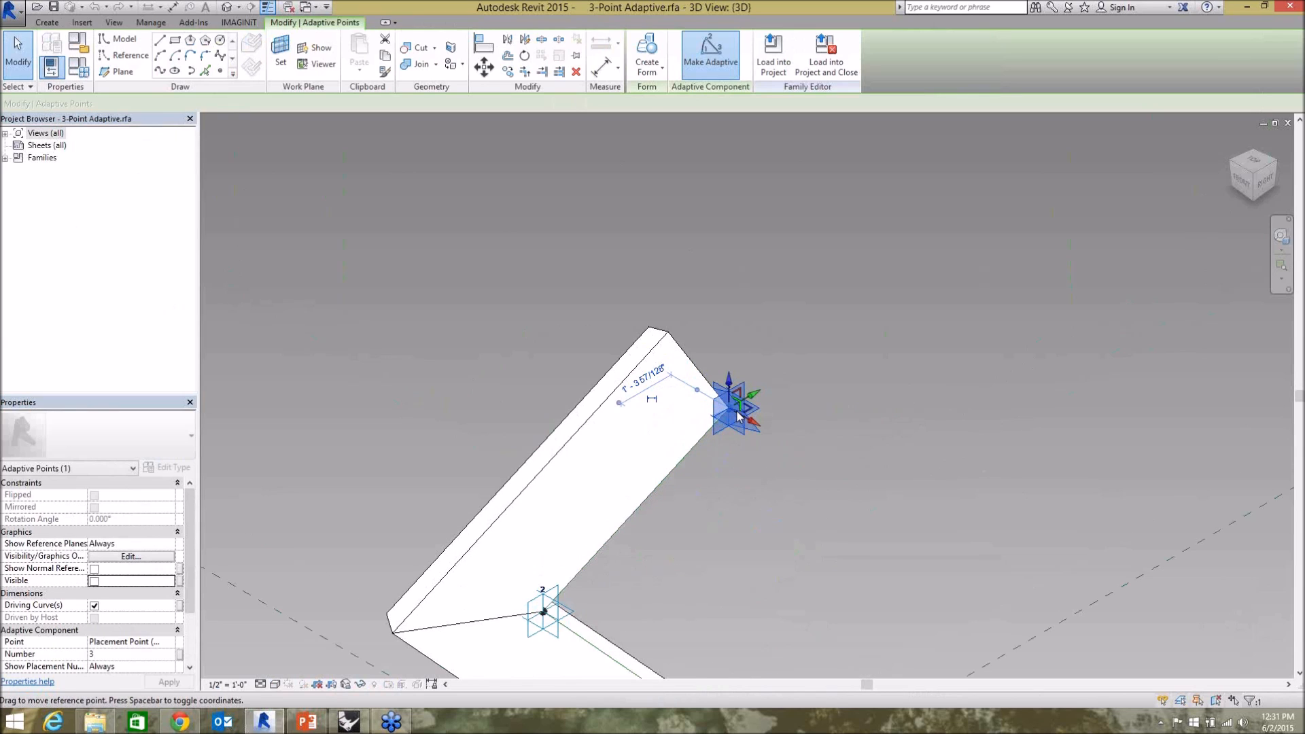
drag(742, 411, 859, 217)
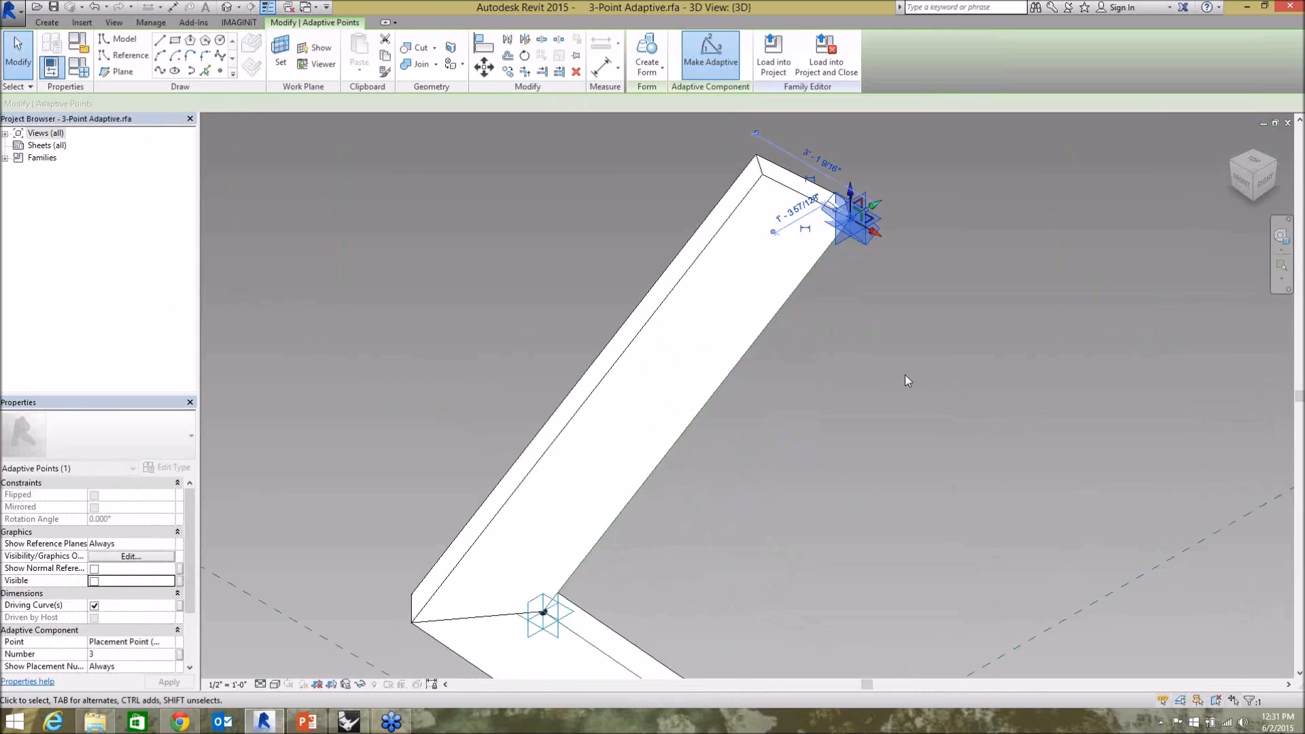
click(890, 372)
key(ctrl+z)
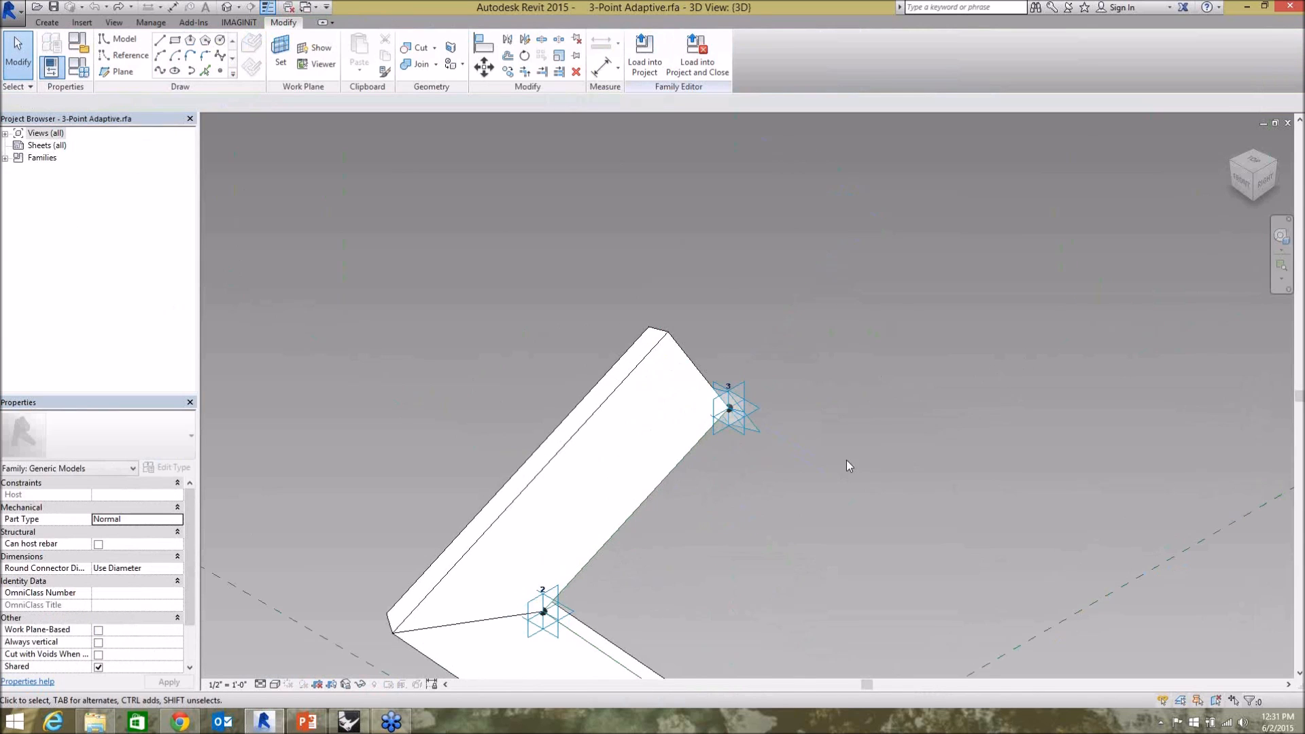
click(1287, 123)
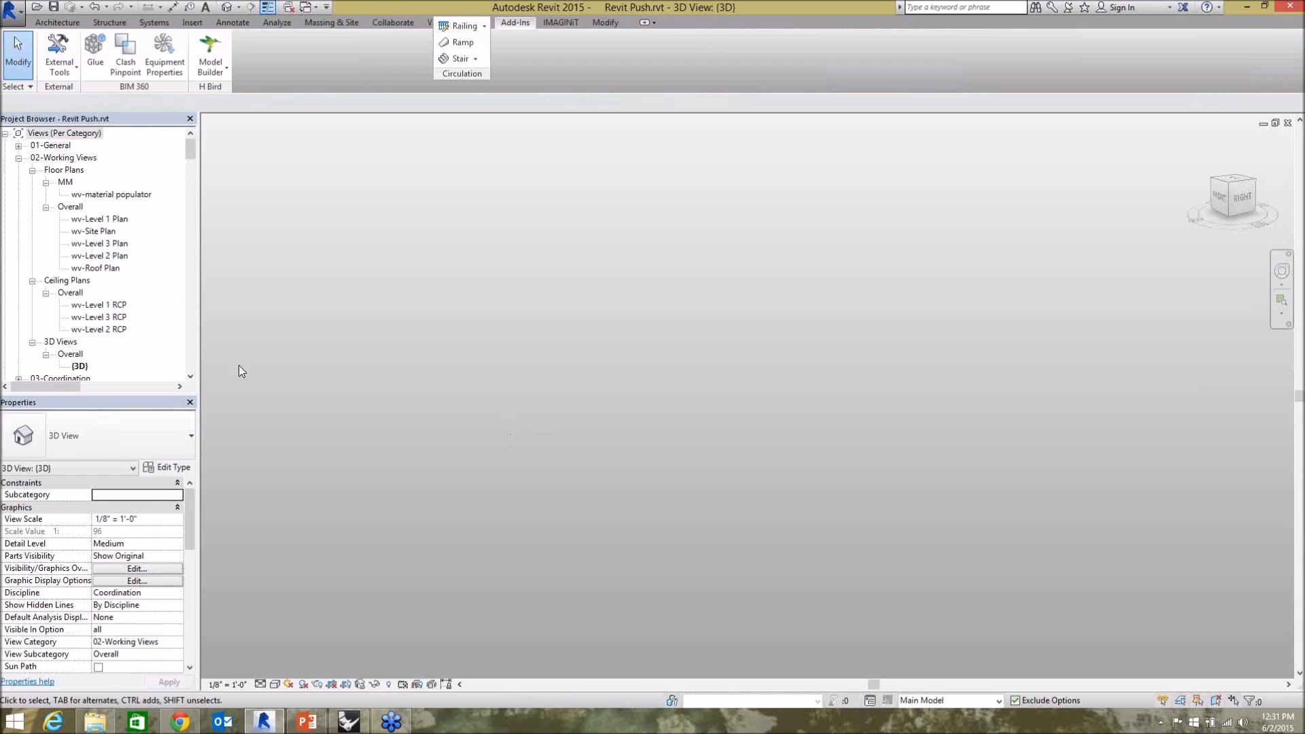
Expand the "3-Point Adaptive" family under Generic Models and open its type's name for editing.
drag(190, 146, 175, 345)
scroll(174, 350, up, 4)
click(85, 244)
right_click(85, 244)
key(Escape)
click(32, 244)
click(88, 256)
right_click(88, 256)
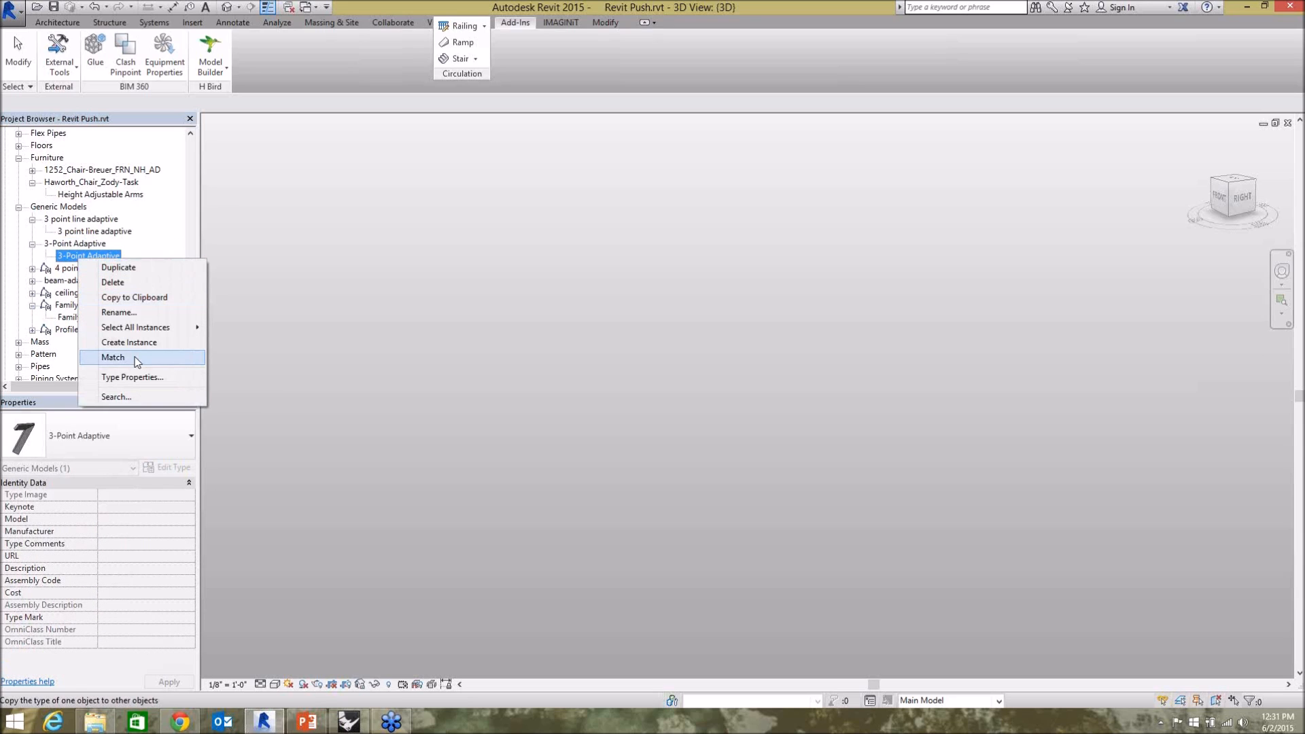
click(134, 313)
key(ctrl+c)
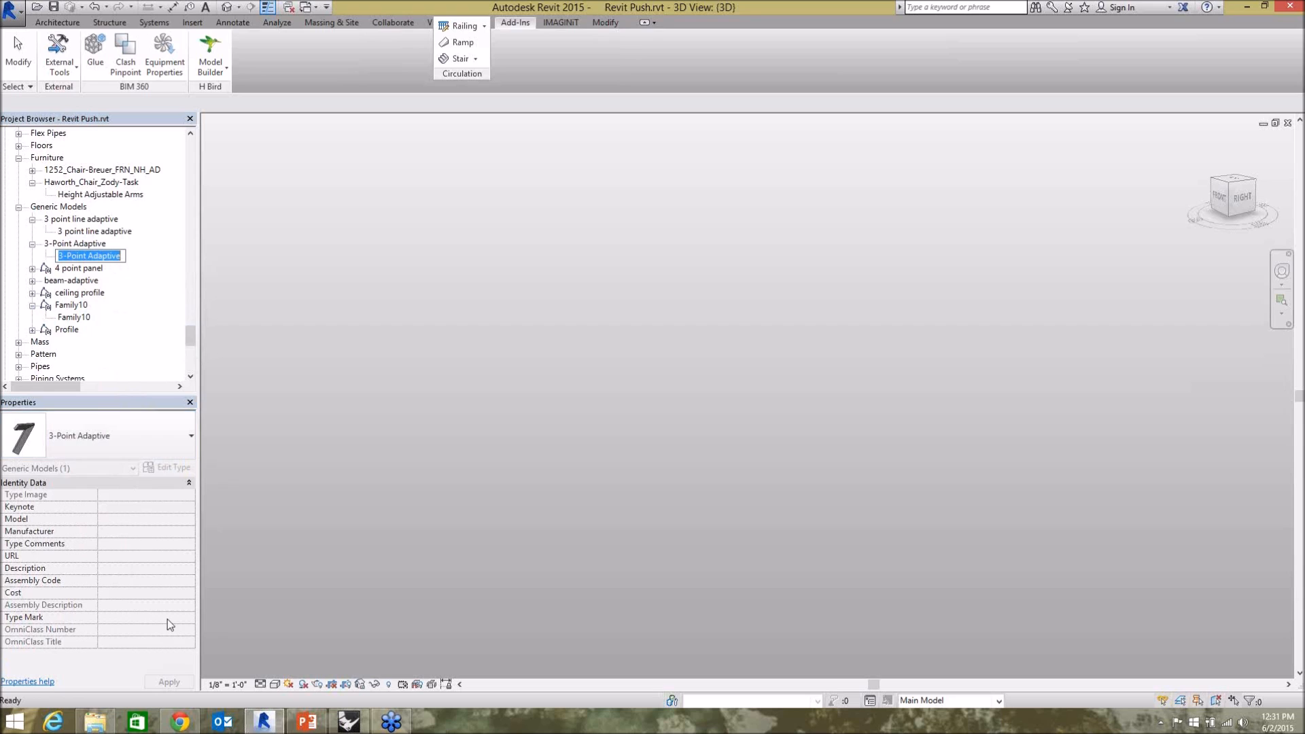
Switch to Grasshopper and replace the text of the panel feeding AdapComps' Family and Type inputs with "3-Point Adaptive".
click(362, 719)
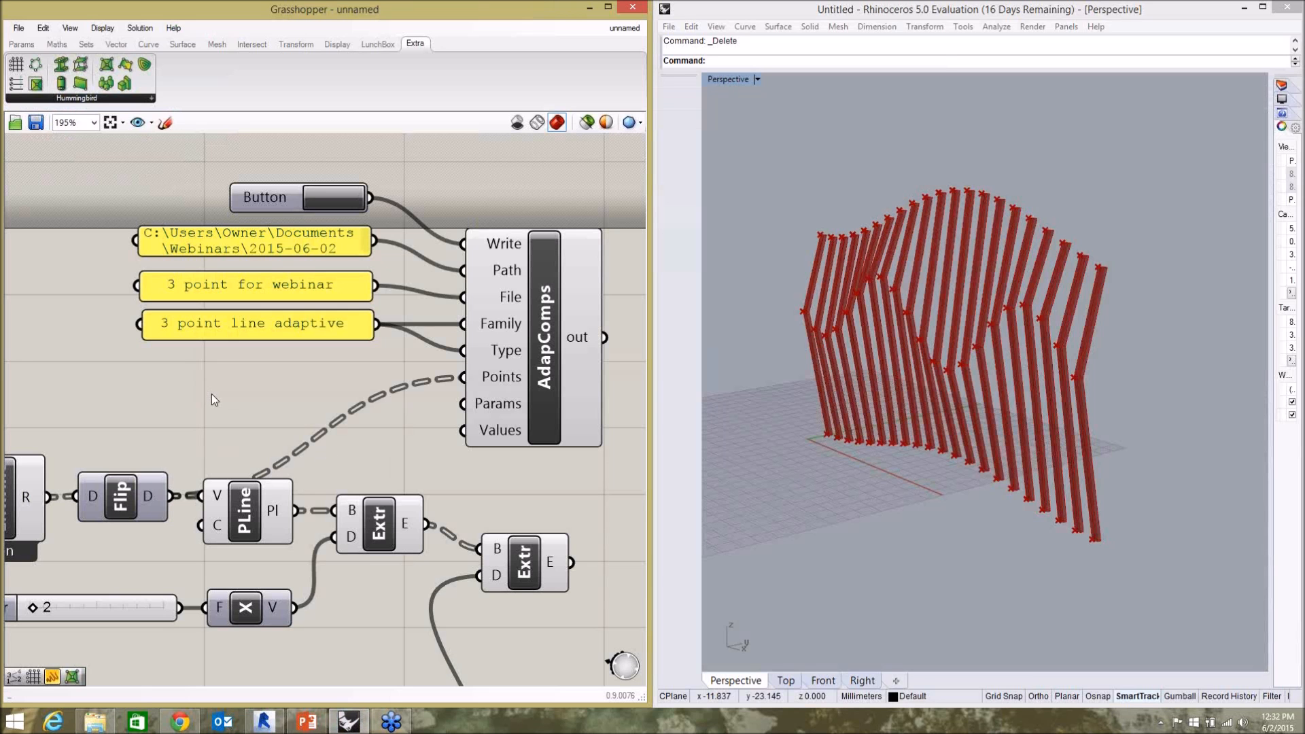
click(283, 328)
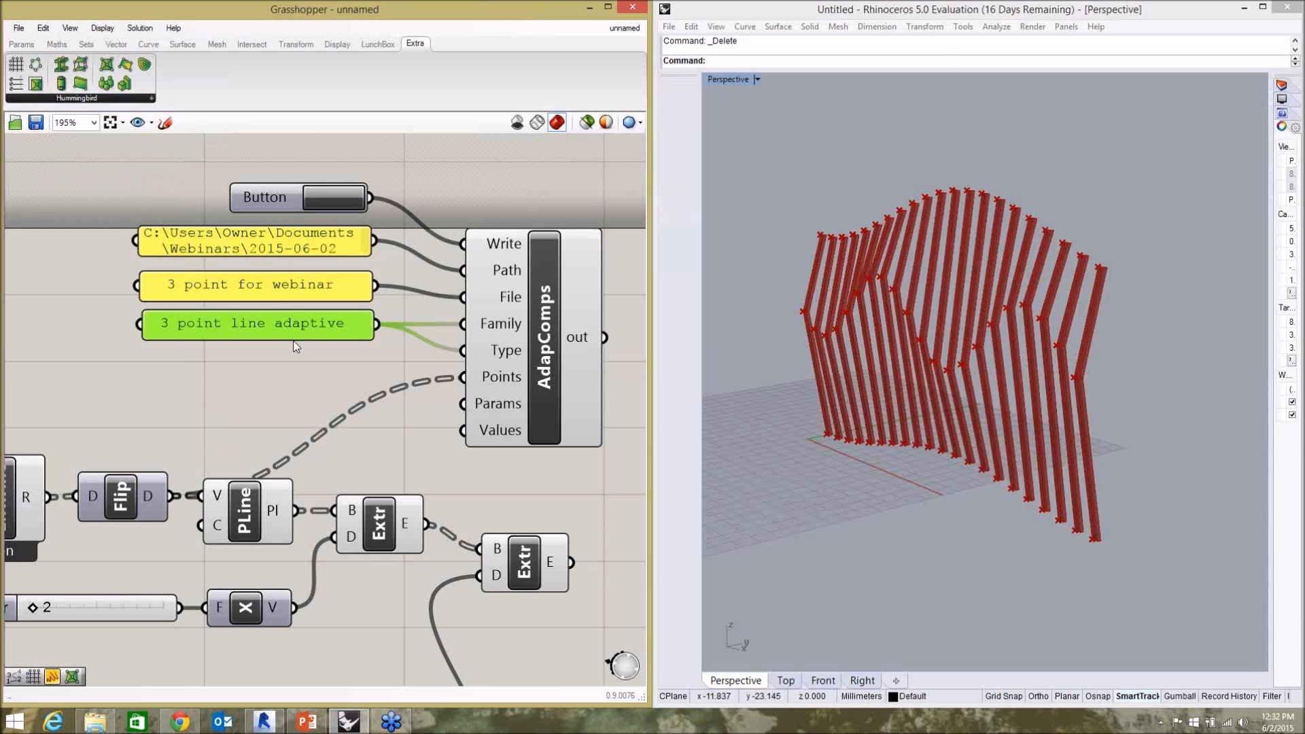
double_click(295, 329)
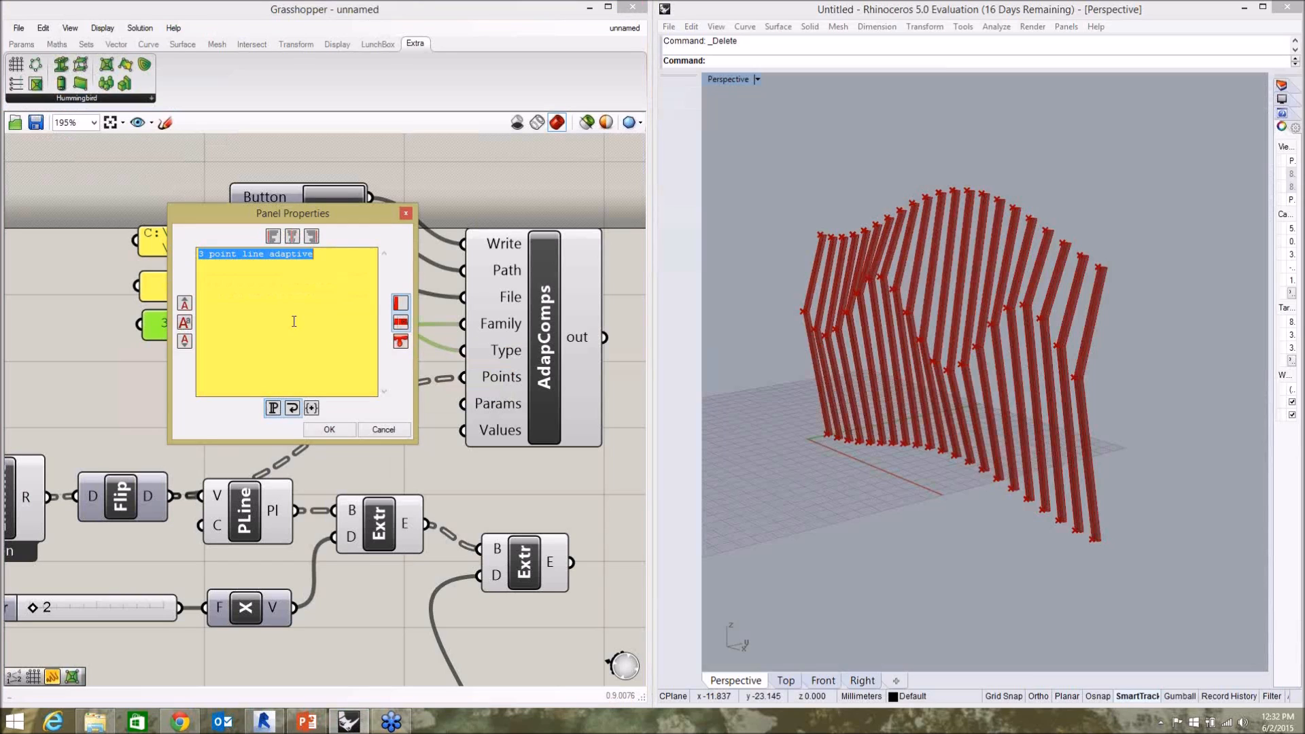
key(ctrl+v)
click(329, 430)
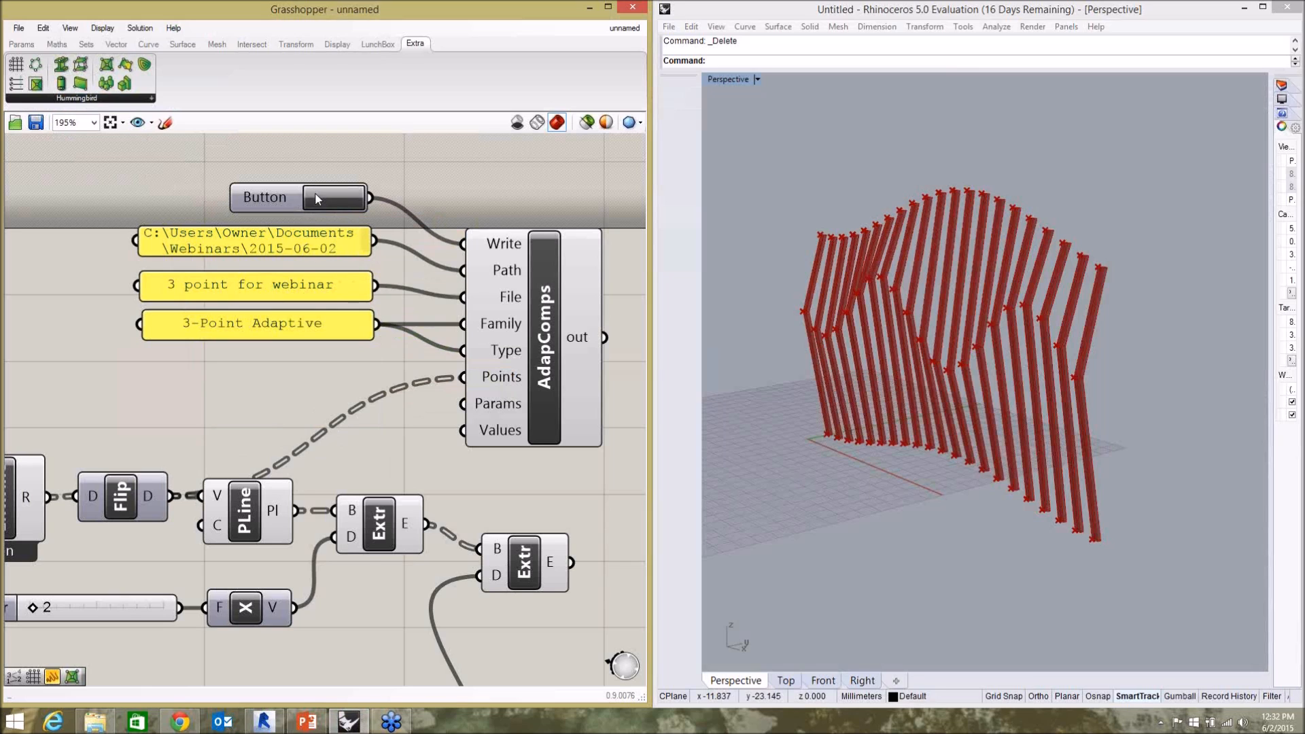
In Revit, process "3 point for webinar.csv" with Model Builder using the 3-Point Adaptive family as the default family instance.
click(276, 719)
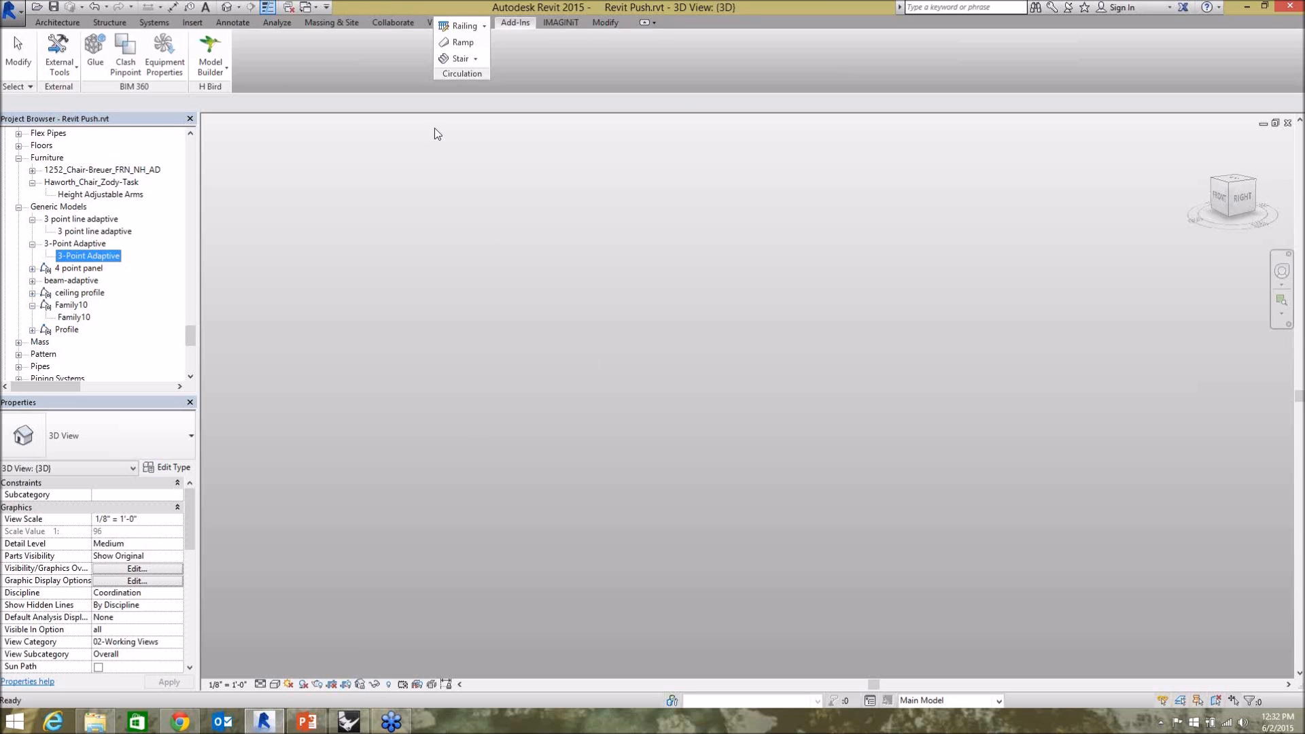
click(226, 68)
click(226, 97)
click(484, 291)
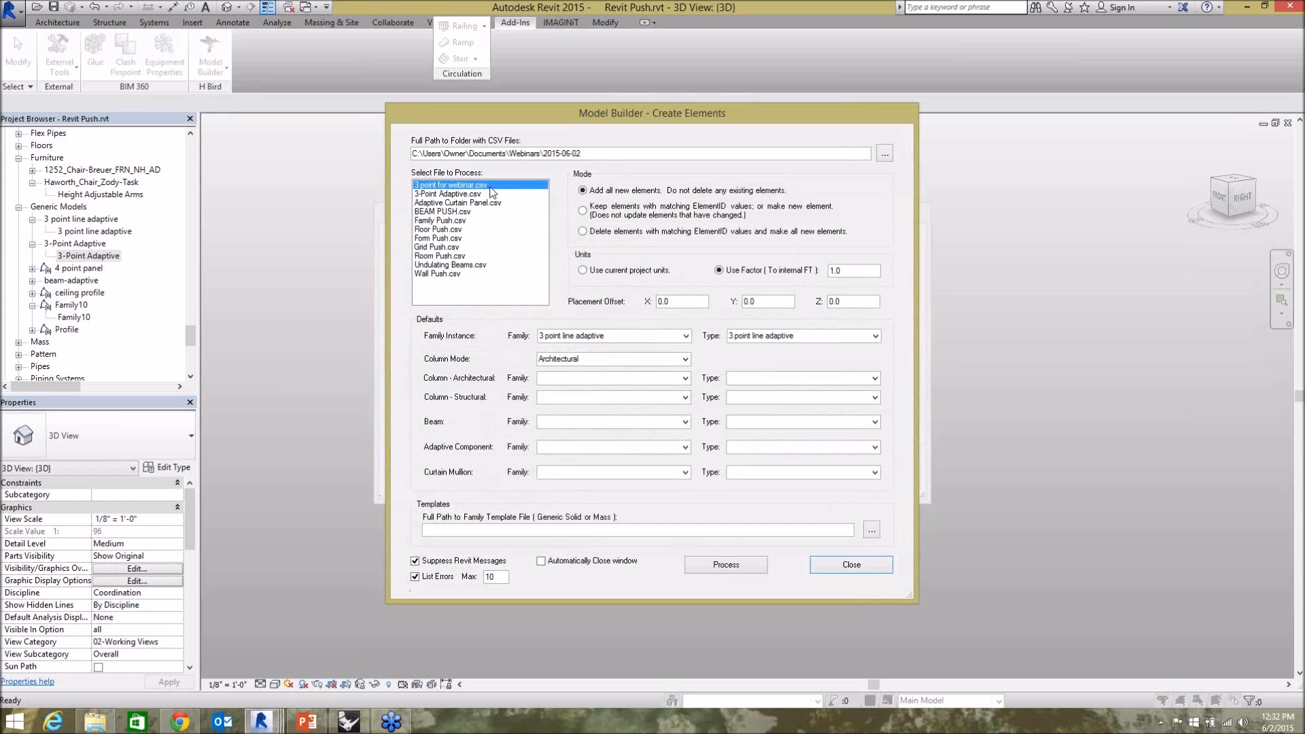
click(683, 337)
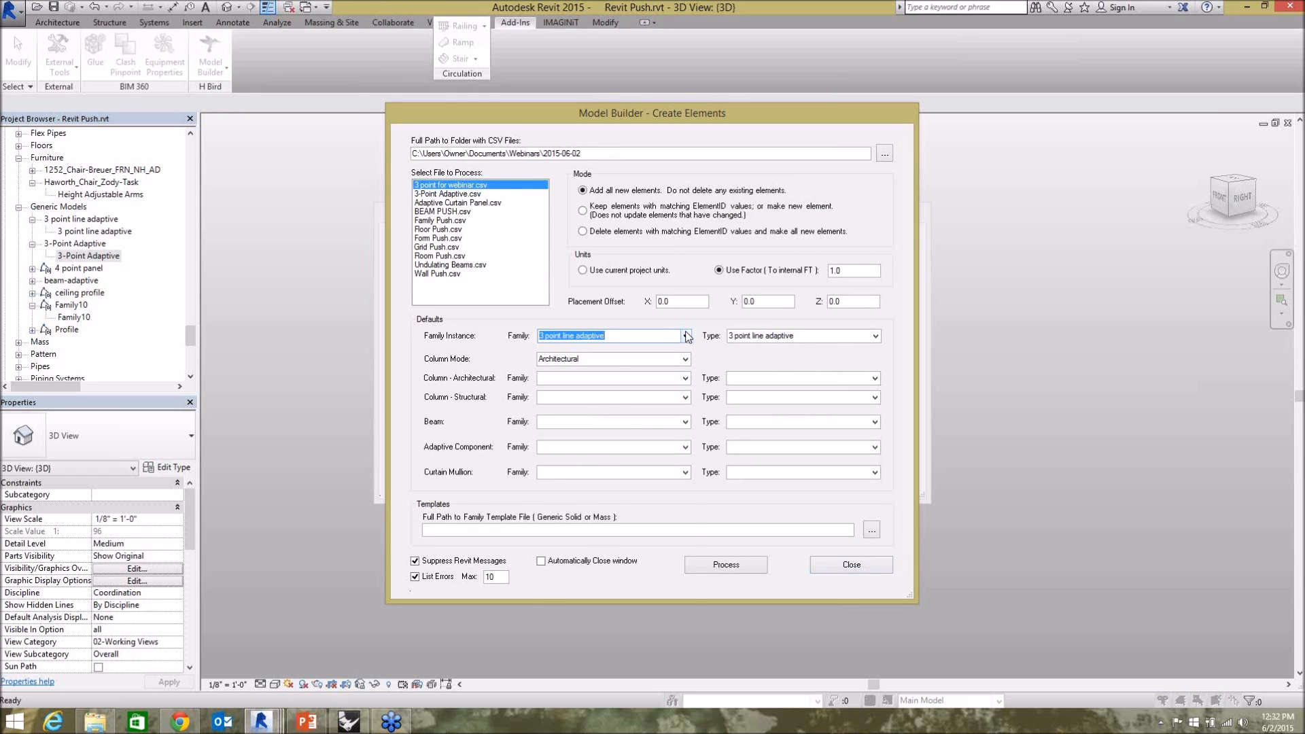
click(686, 336)
click(598, 361)
click(725, 565)
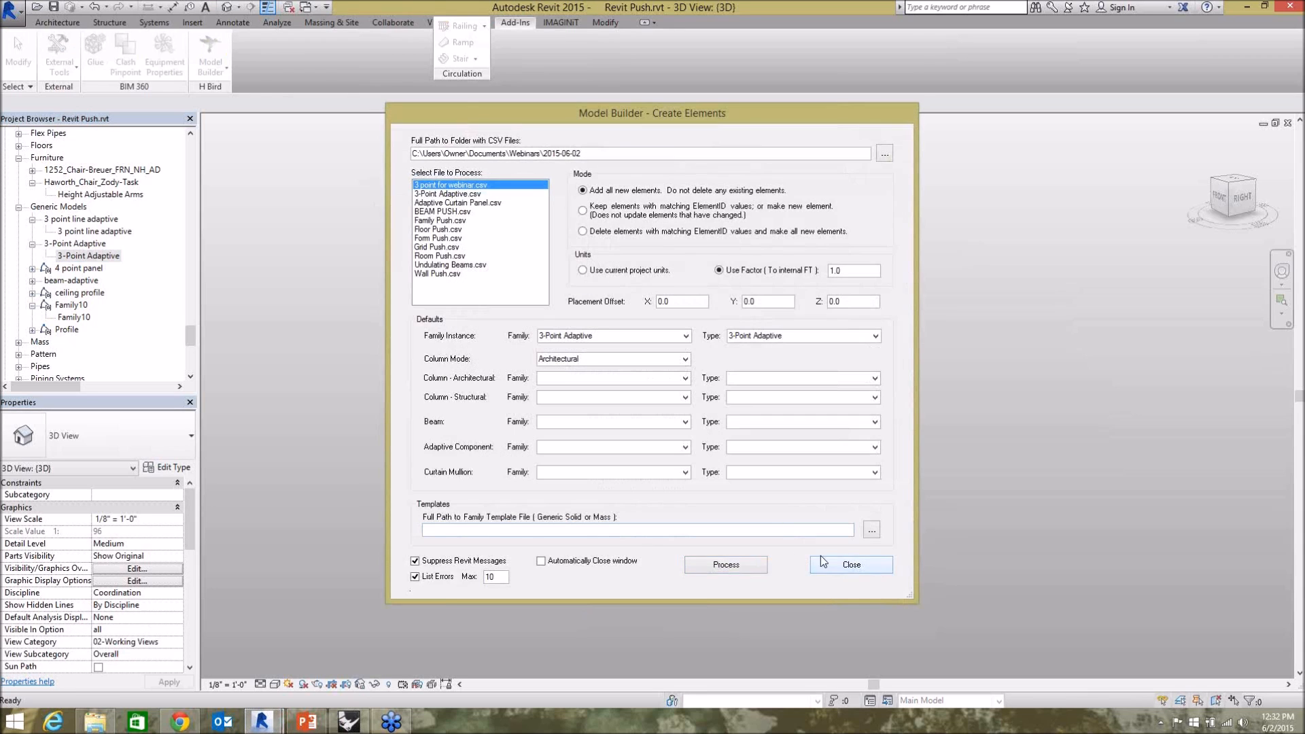
click(821, 556)
Compare the placed solid fins with the Rhino model side by side, view them from another angle and restore Revit to full screen.
click(713, 502)
shift+middle_drag(631, 504, 600, 459)
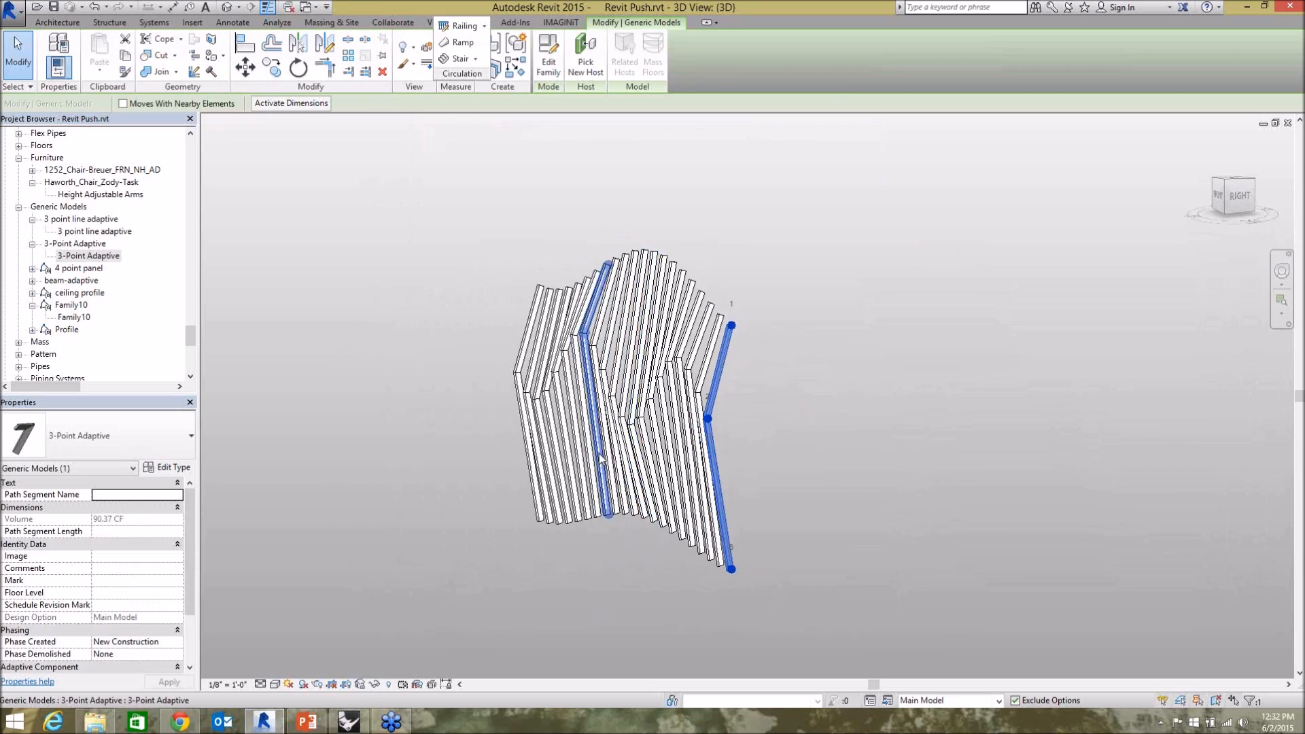
drag(646, 7, 280, 37)
click(246, 283)
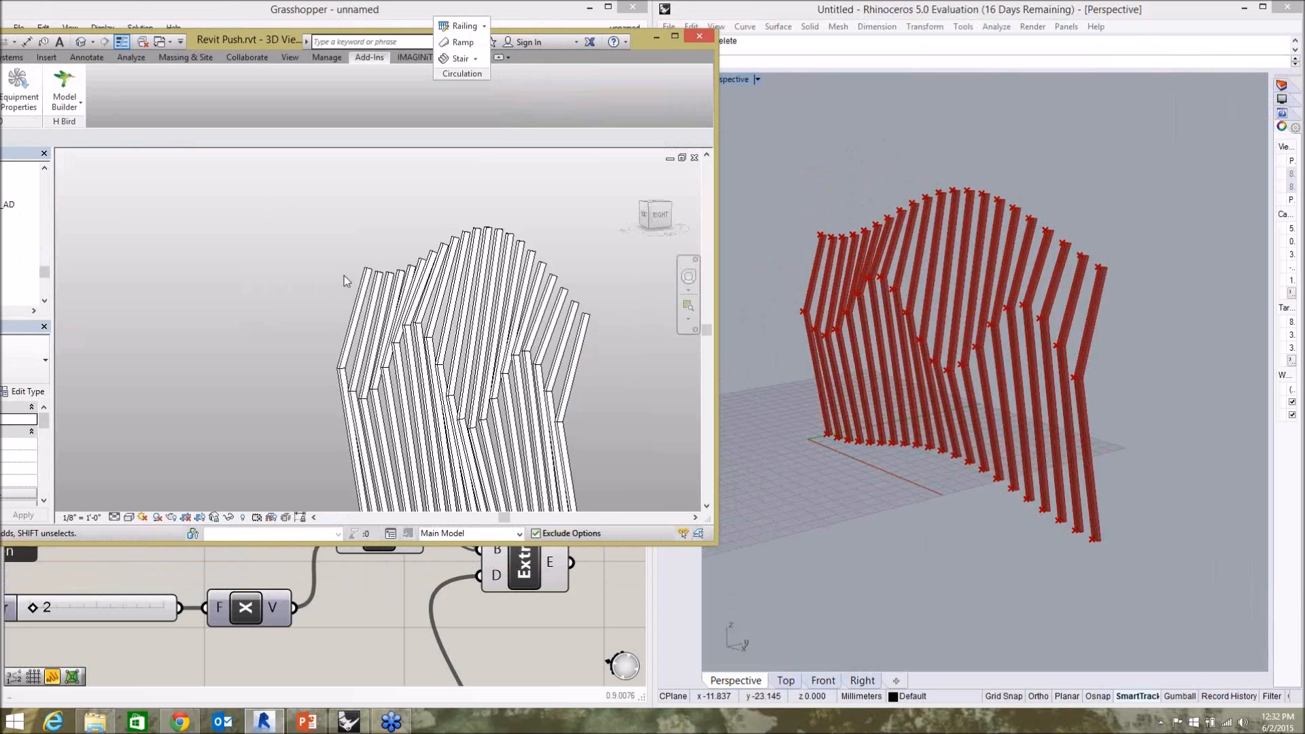
shift+middle_drag(576, 348, 622, 413)
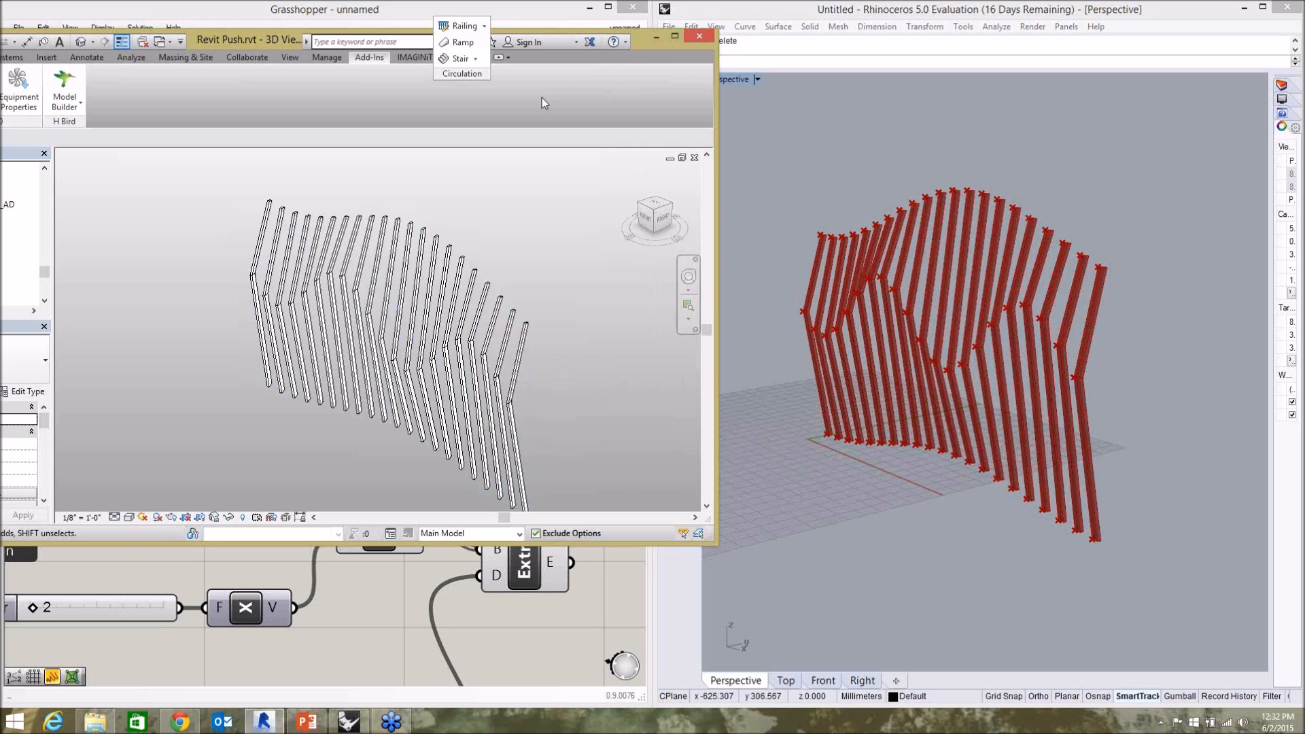
double_click(219, 39)
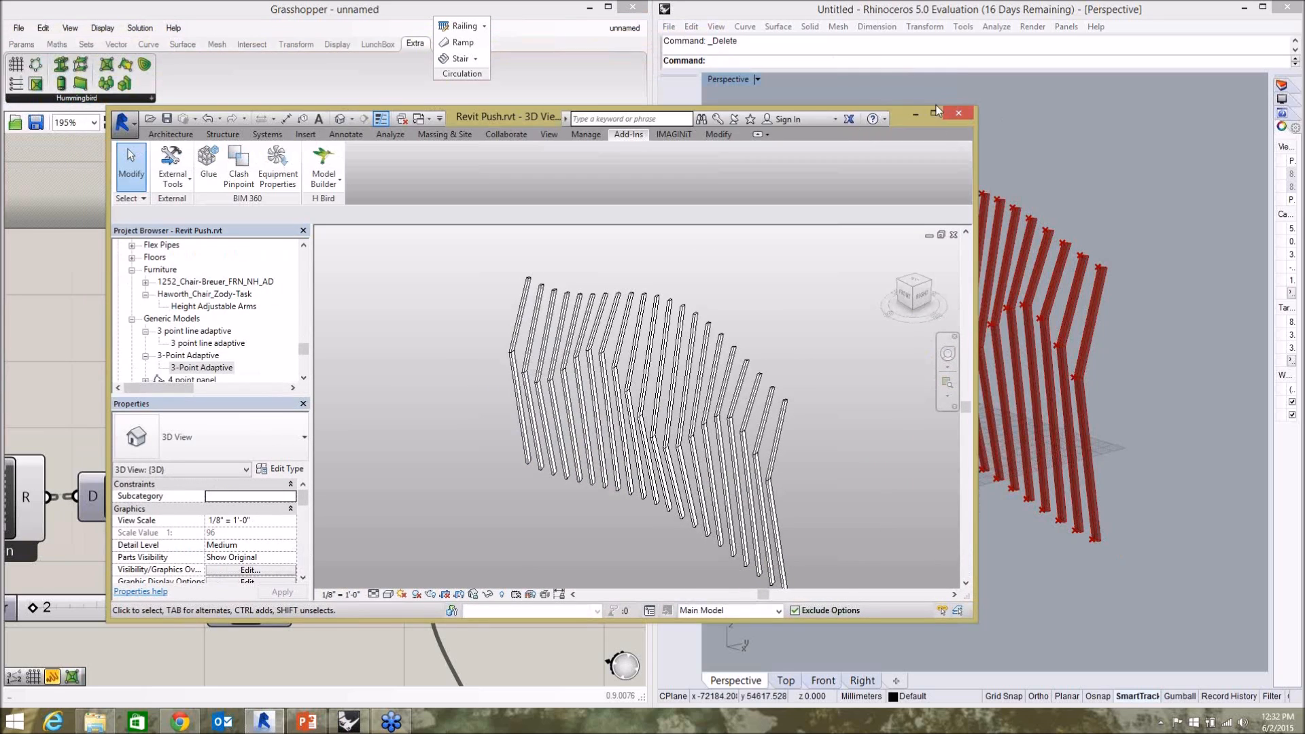
drag(493, 117, 644, 117)
double_click(644, 117)
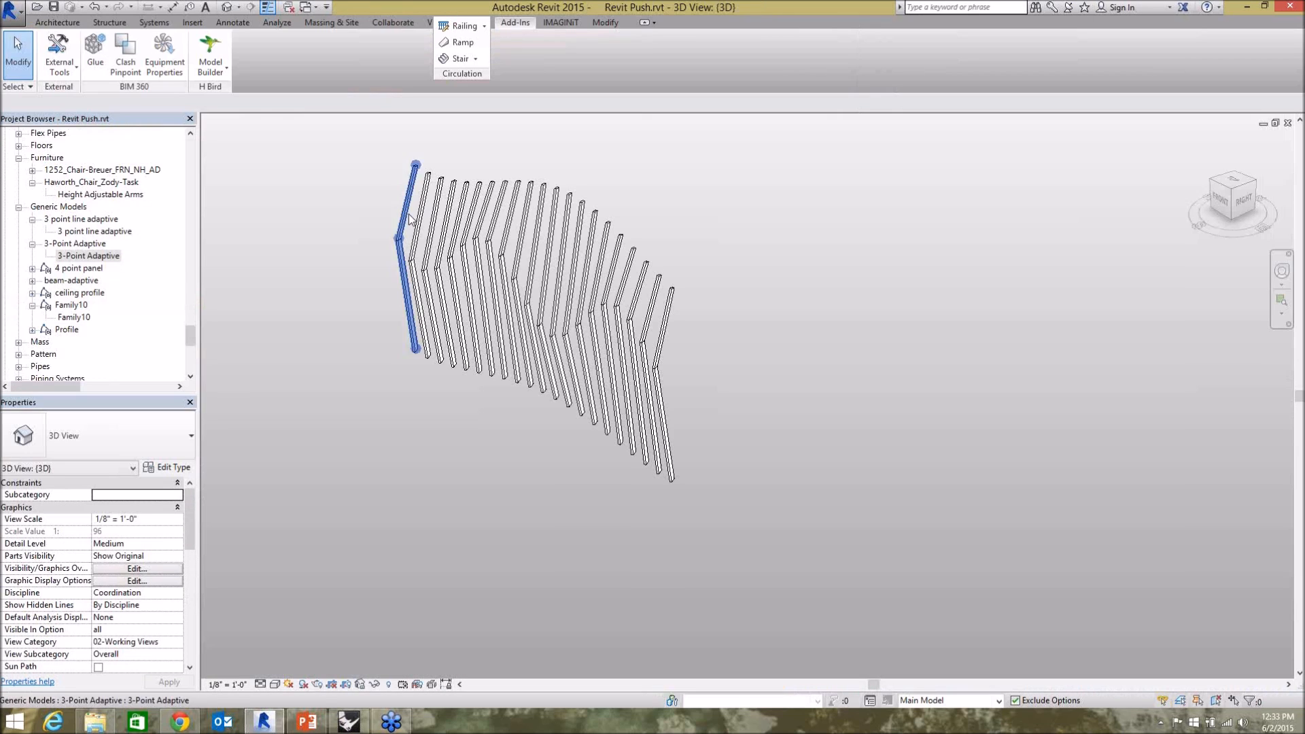
Return to Grasshopper and bring up the "Grid and Beam Push" definition.
click(348, 723)
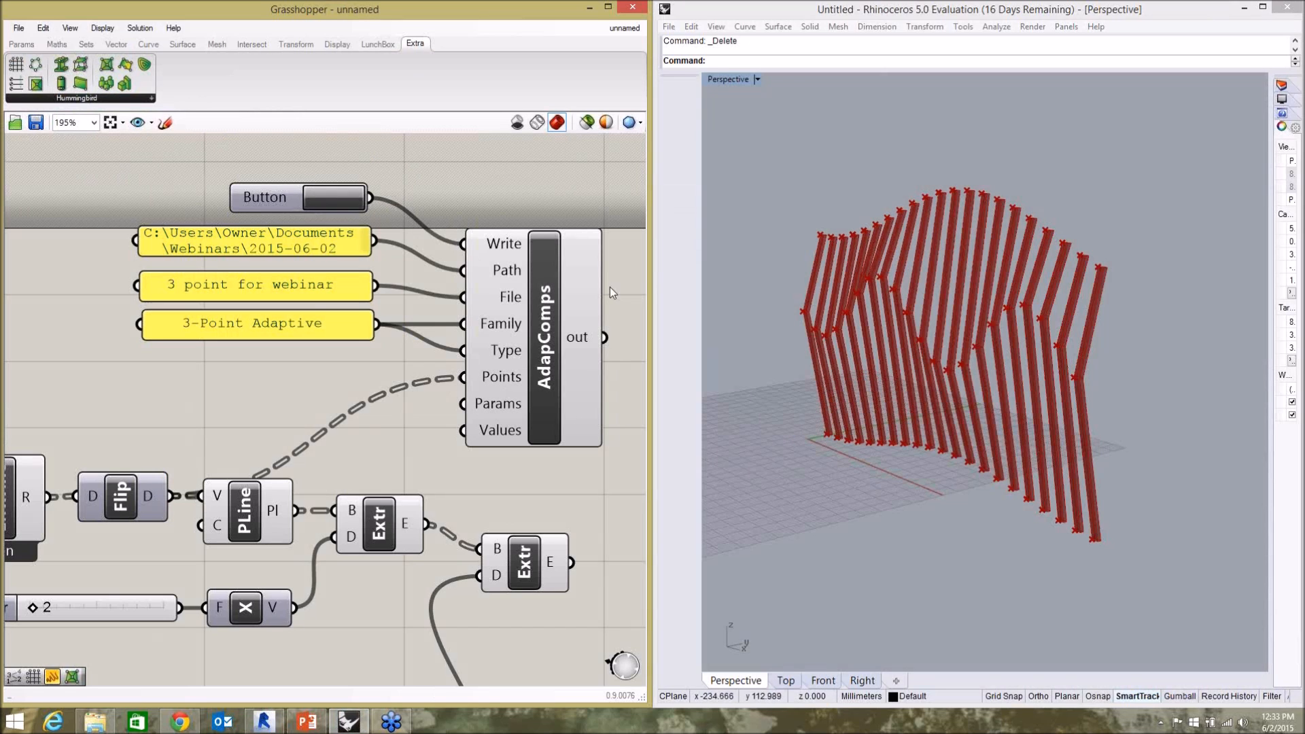
click(770, 215)
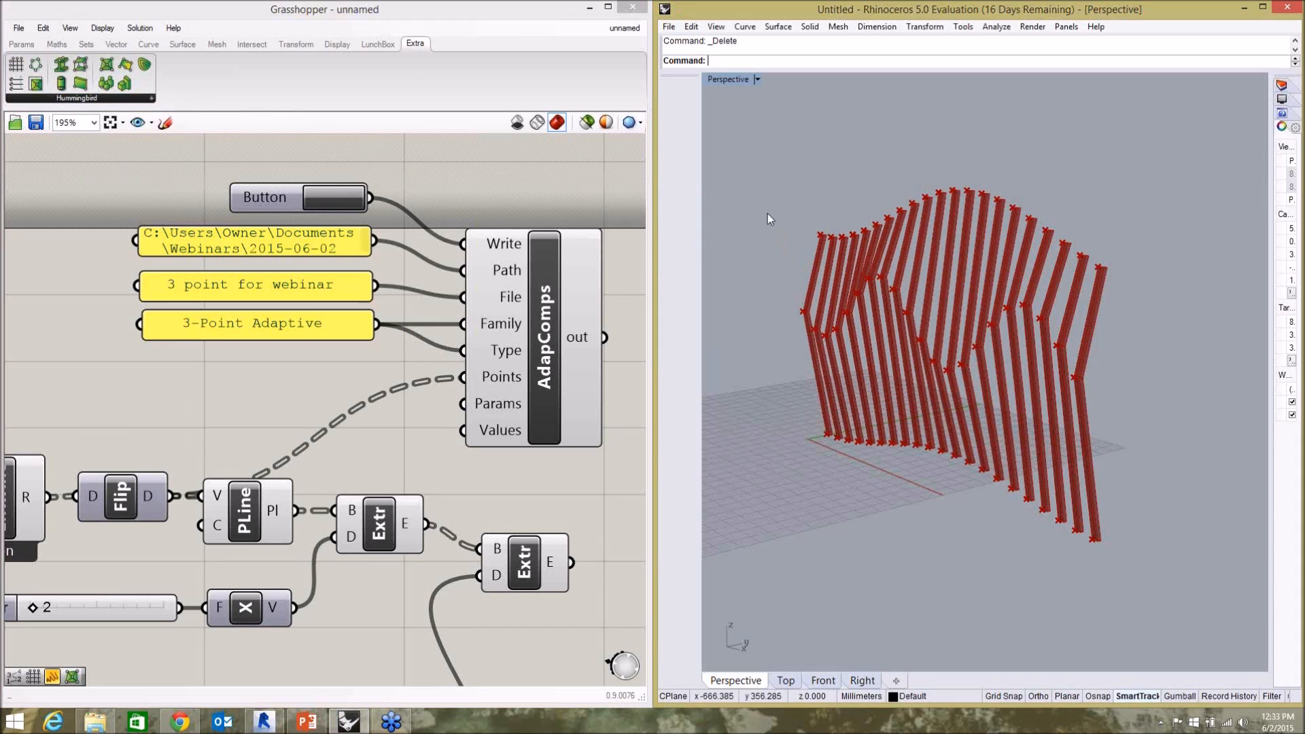
click(437, 181)
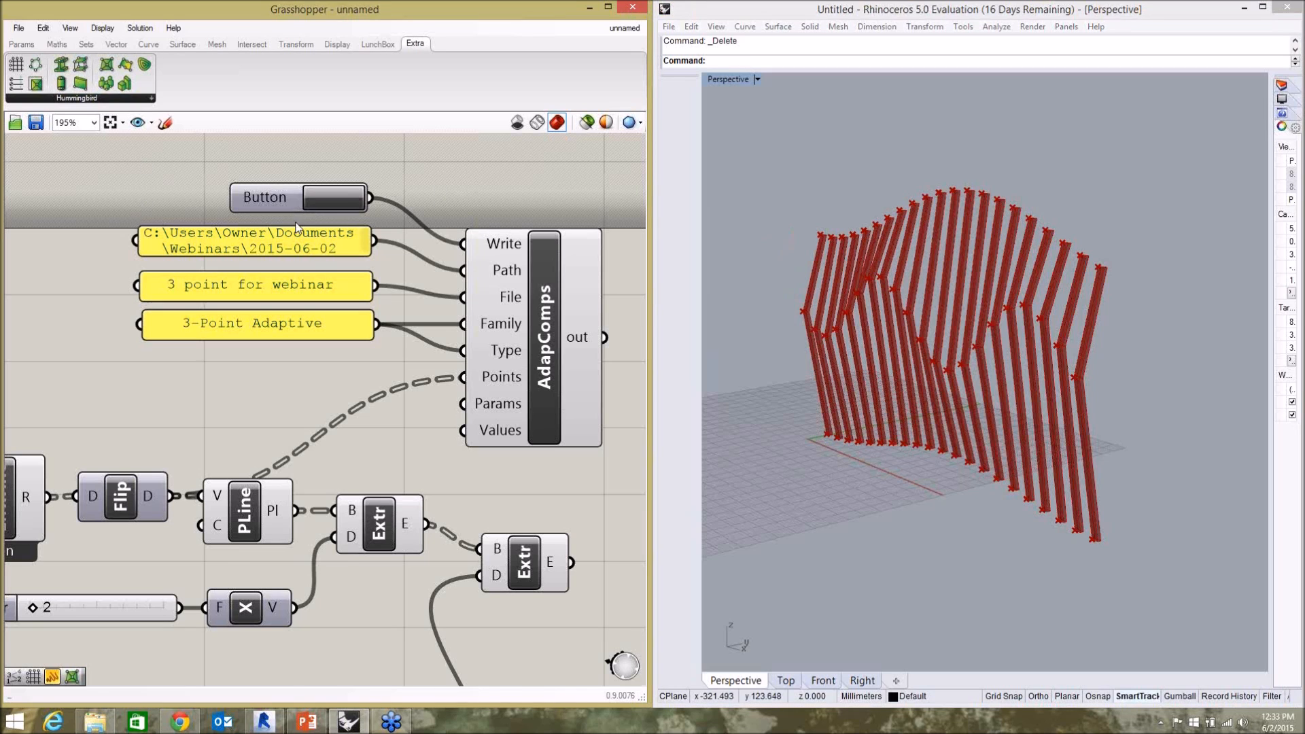
key(ctrl+Tab)
click(211, 209)
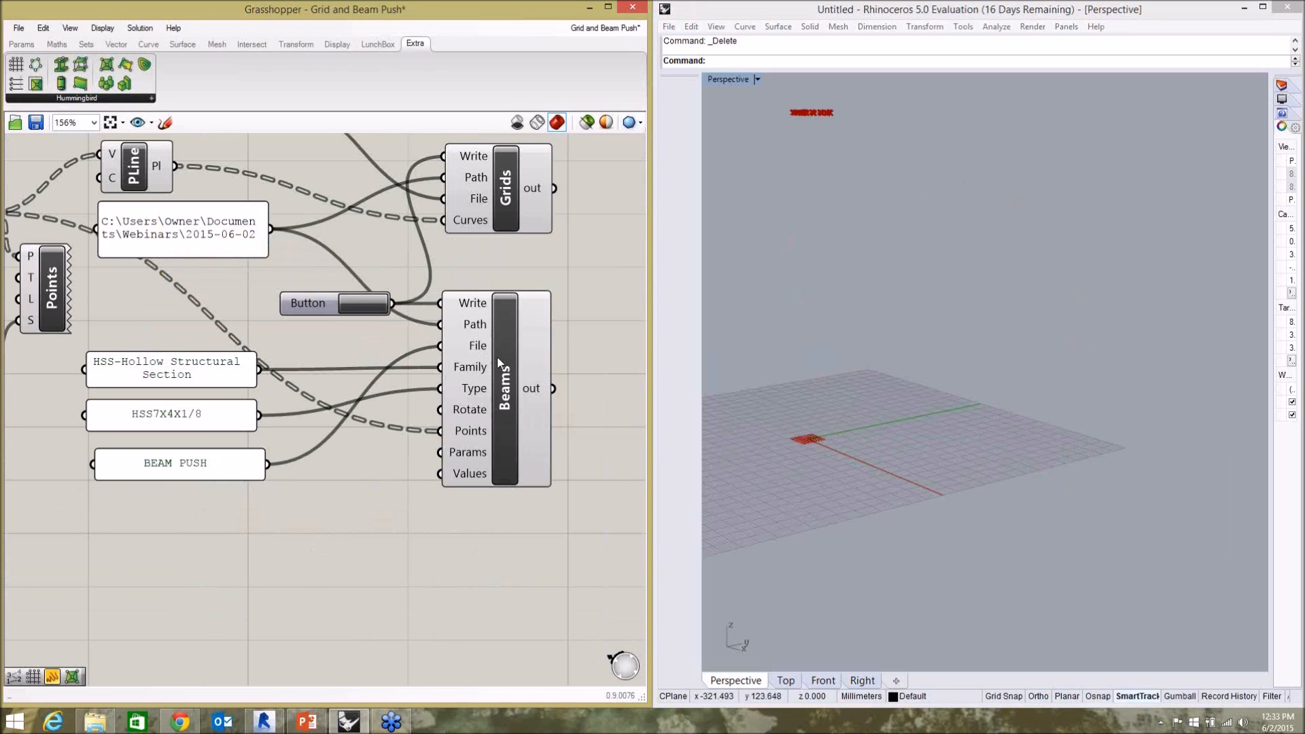
Examine the radial grid lines and their numbered end points in Rhino's Perspective view, dismissing the pop-up toolbar error.
scroll(584, 364, down, 5)
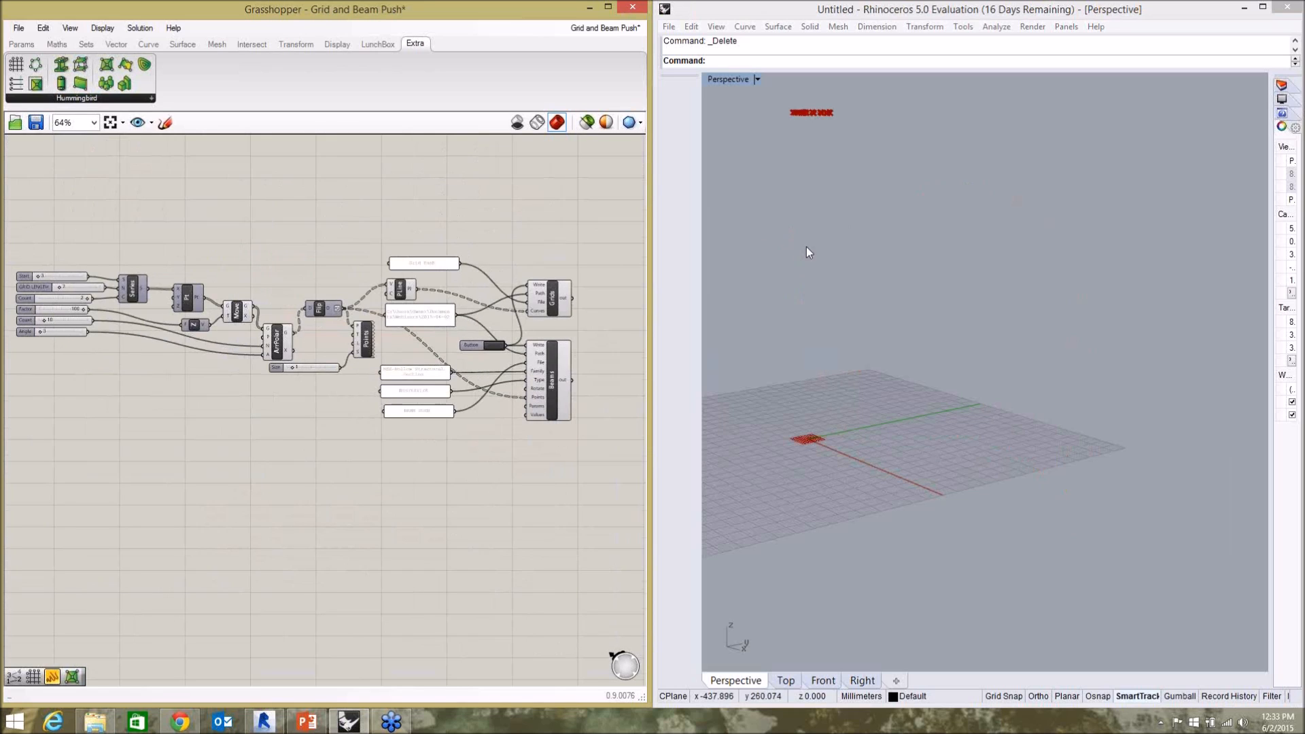
click(805, 177)
scroll(809, 97, up, 3)
middle_click(823, 225)
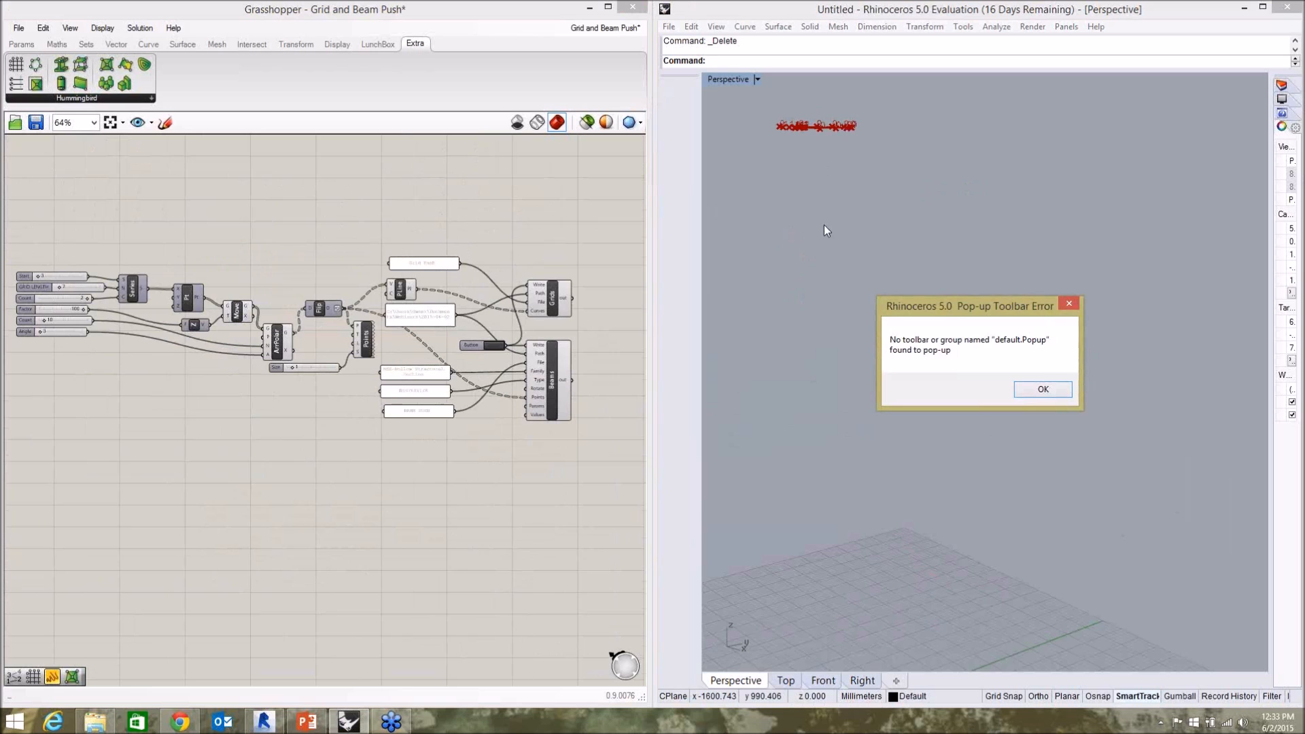
click(1038, 386)
right_drag(862, 248, 864, 365)
scroll(863, 365, down, 5)
scroll(761, 171, up, 5)
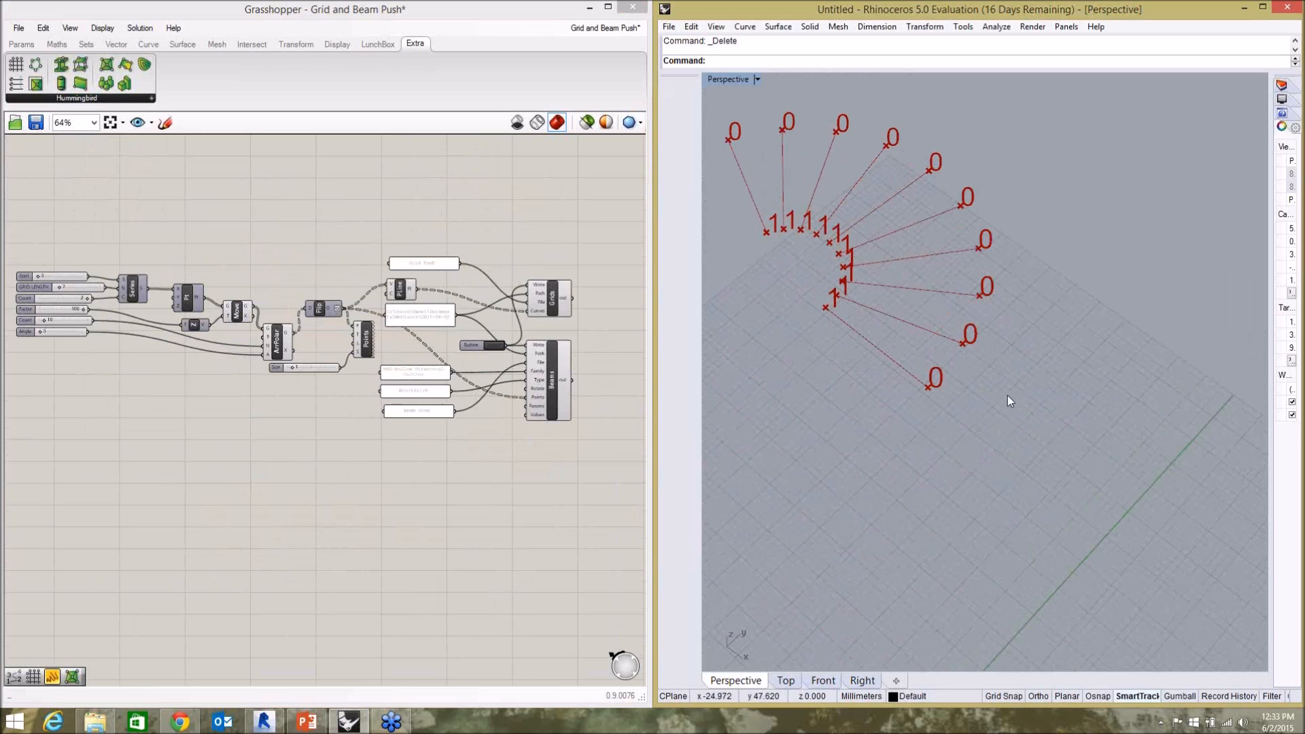
scroll(904, 307, down, 2)
scroll(885, 311, up, 3)
mouse_move(883, 310)
right_down()
mouse_move(862, 466)
mouse_move(825, 268)
mouse_move(970, 370)
mouse_move(867, 329)
right_up()
scroll(933, 378, up, 3)
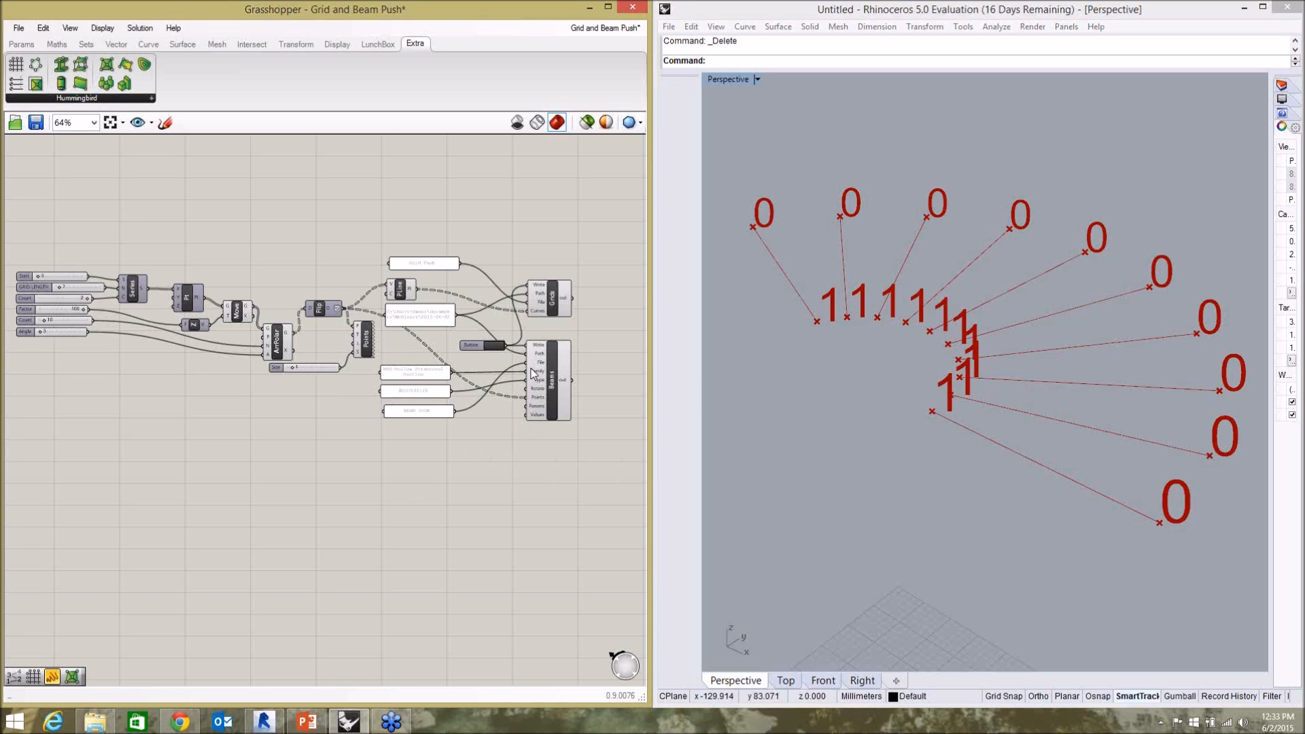
Examine the input sliders and how they feed the Series, Pt and Move components.
scroll(44, 311, up, 5)
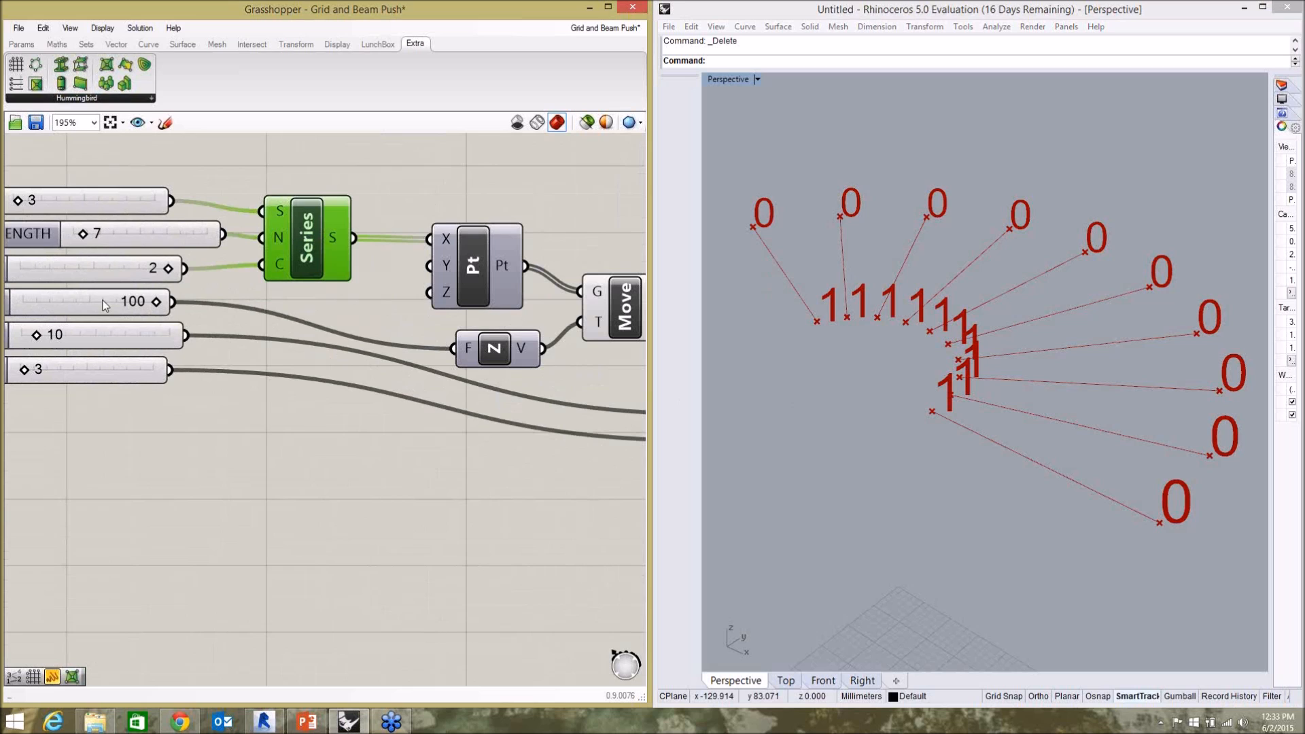
scroll(202, 291, down, 2)
scroll(204, 230, up, 4)
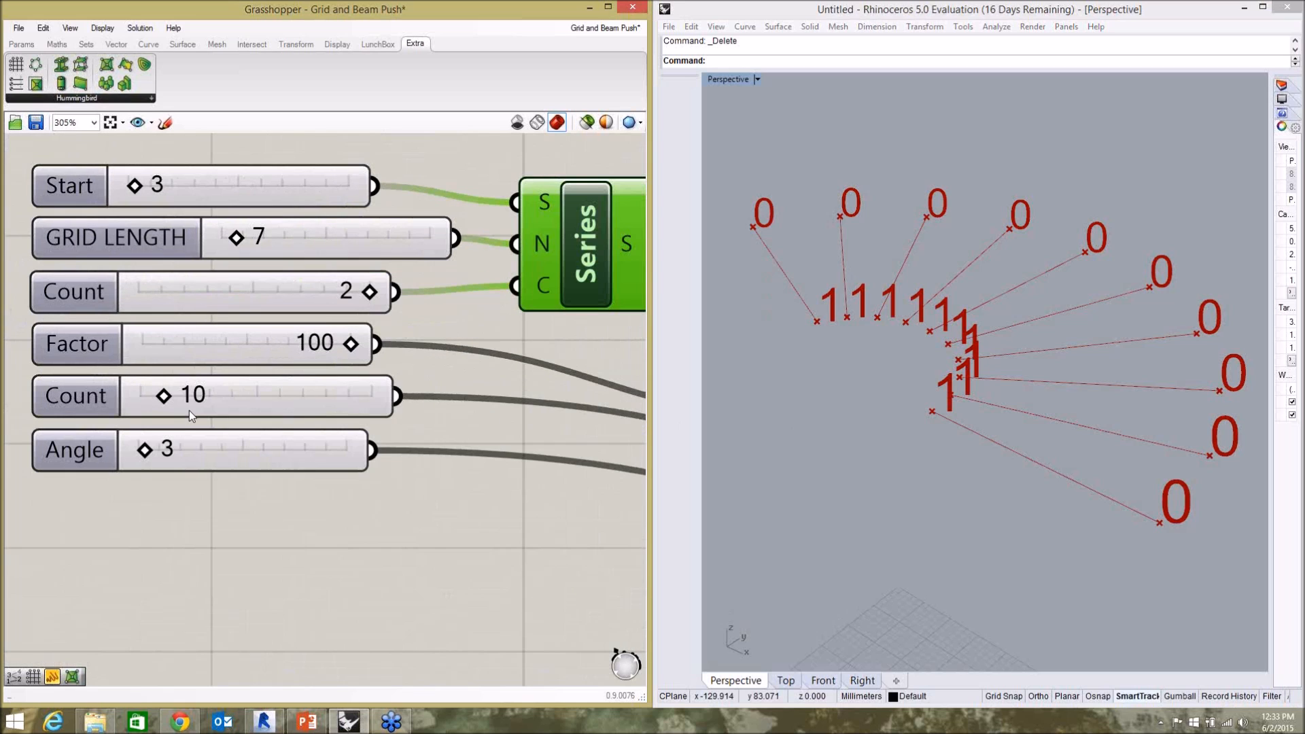
scroll(144, 293, down, 2)
click(215, 450)
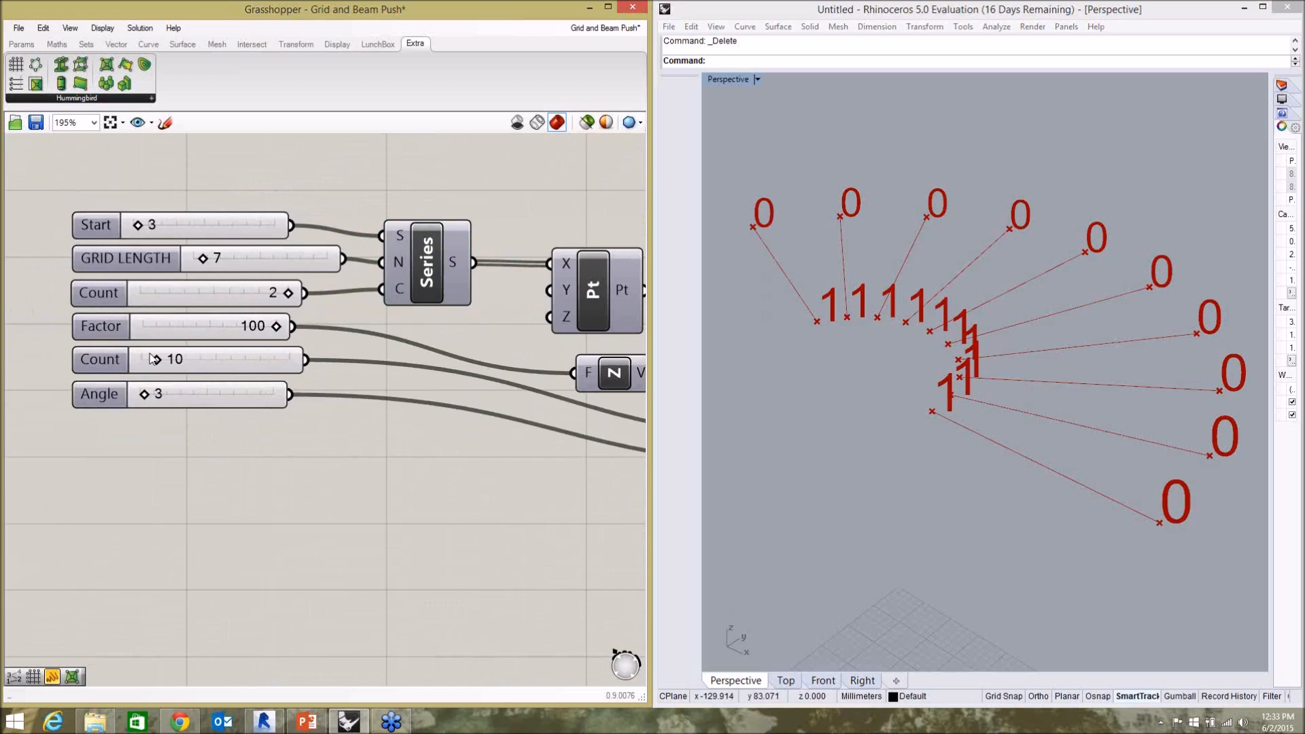
scroll(154, 359, down, 2)
scroll(475, 328, up, 1)
click(264, 299)
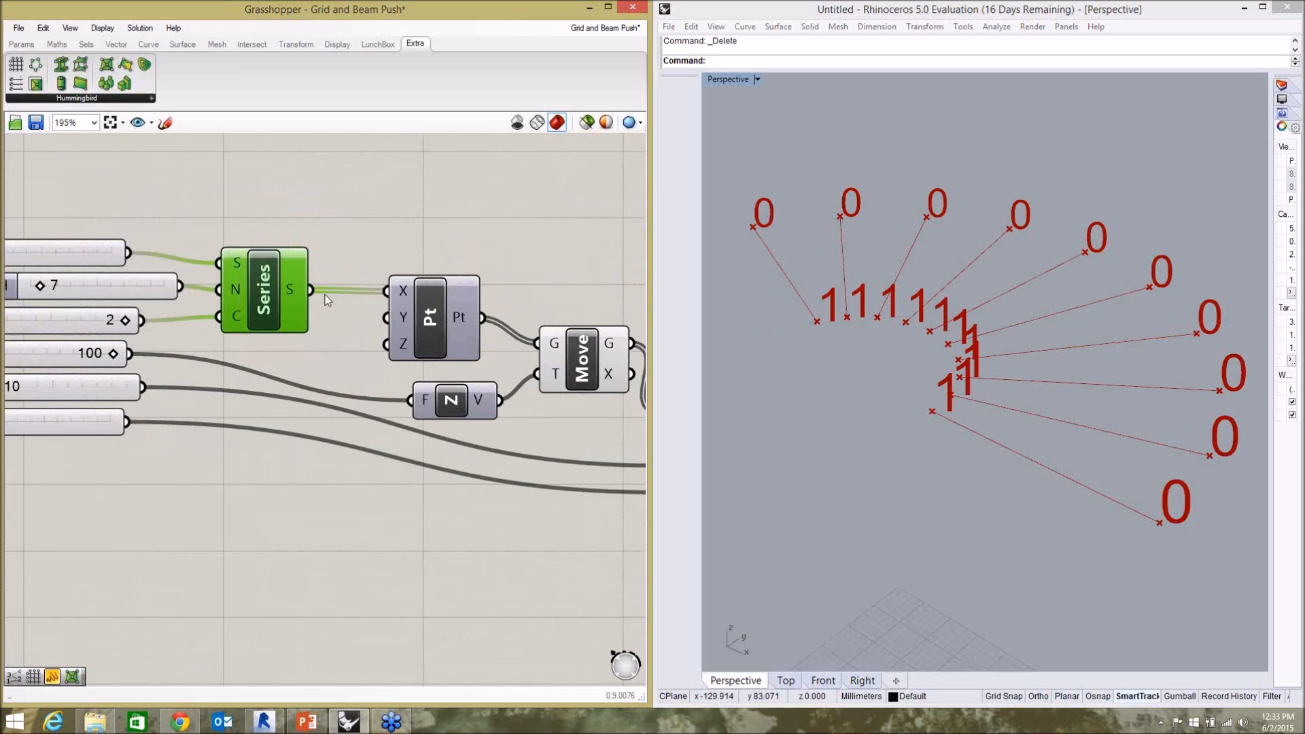
click(435, 332)
scroll(296, 291, down, 2)
scroll(479, 336, up, 2)
click(475, 344)
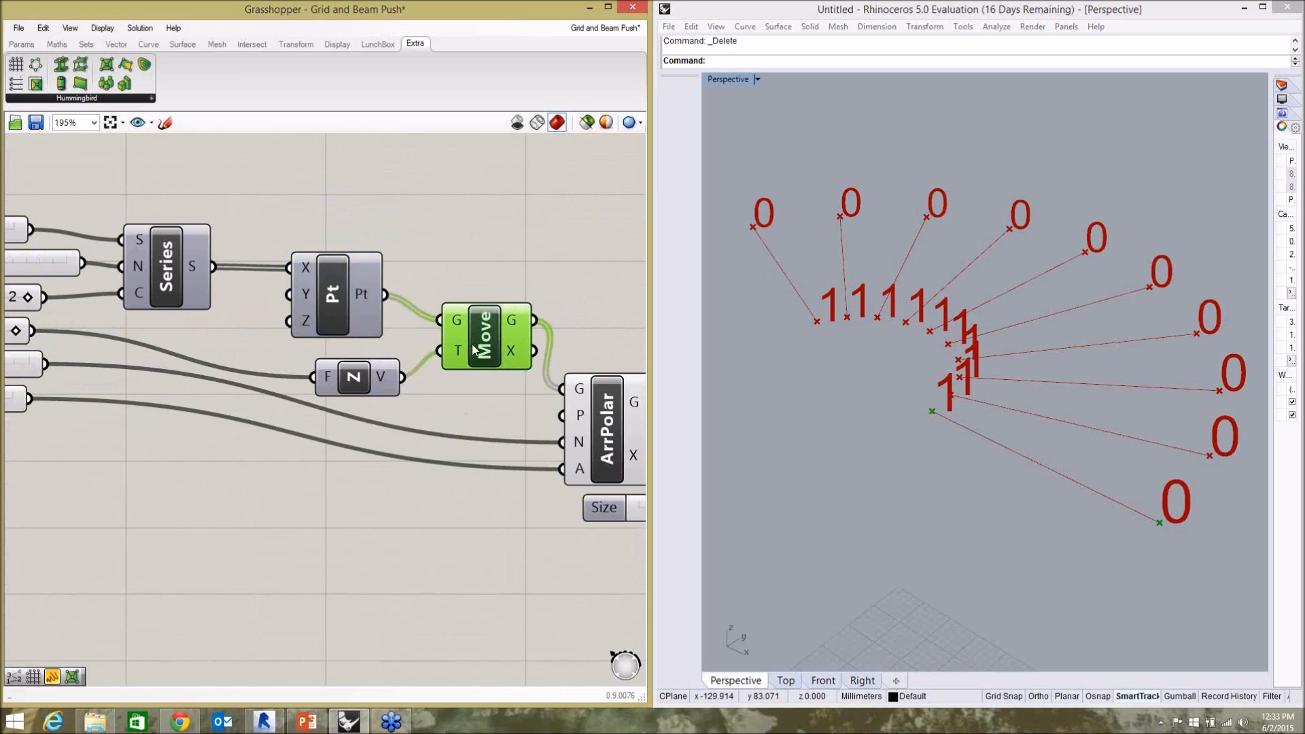
Trace the Factor slider and the ArrPolar component, following its output through Flip to the PLine and Points components.
scroll(326, 357, down, 2)
click(94, 339)
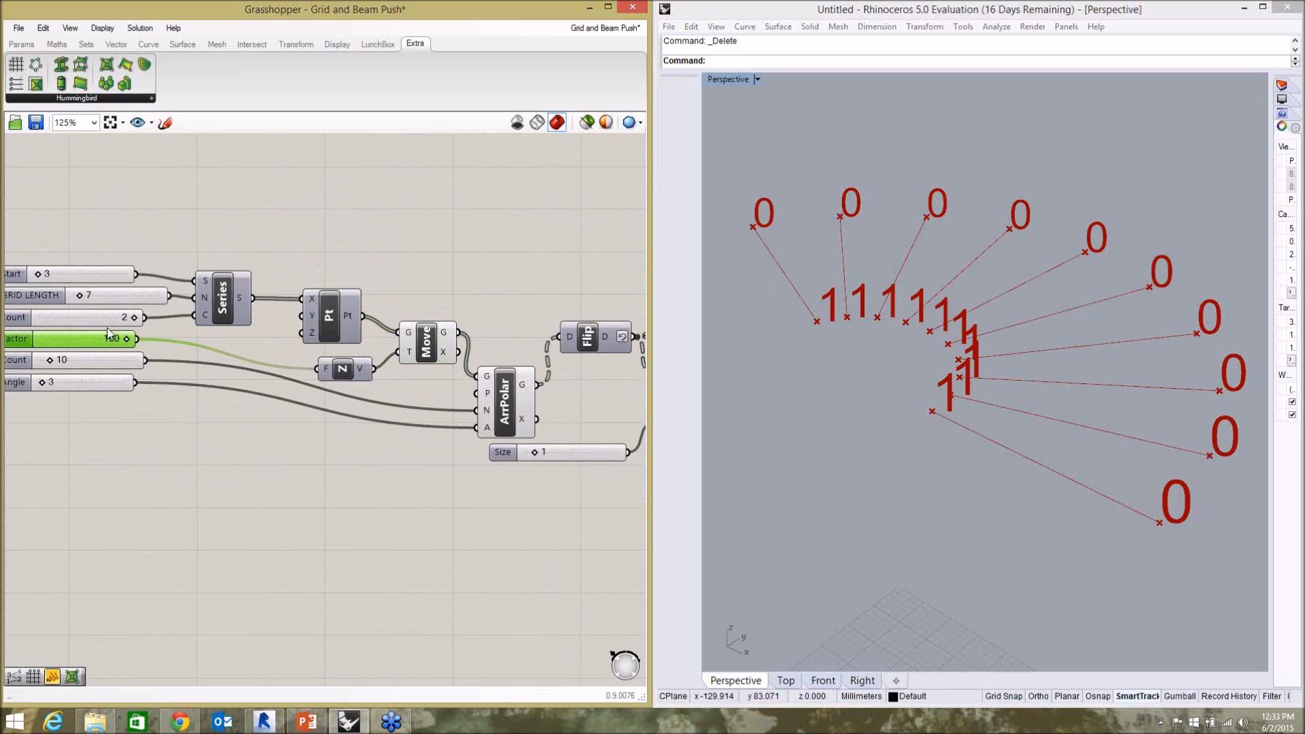
click(273, 485)
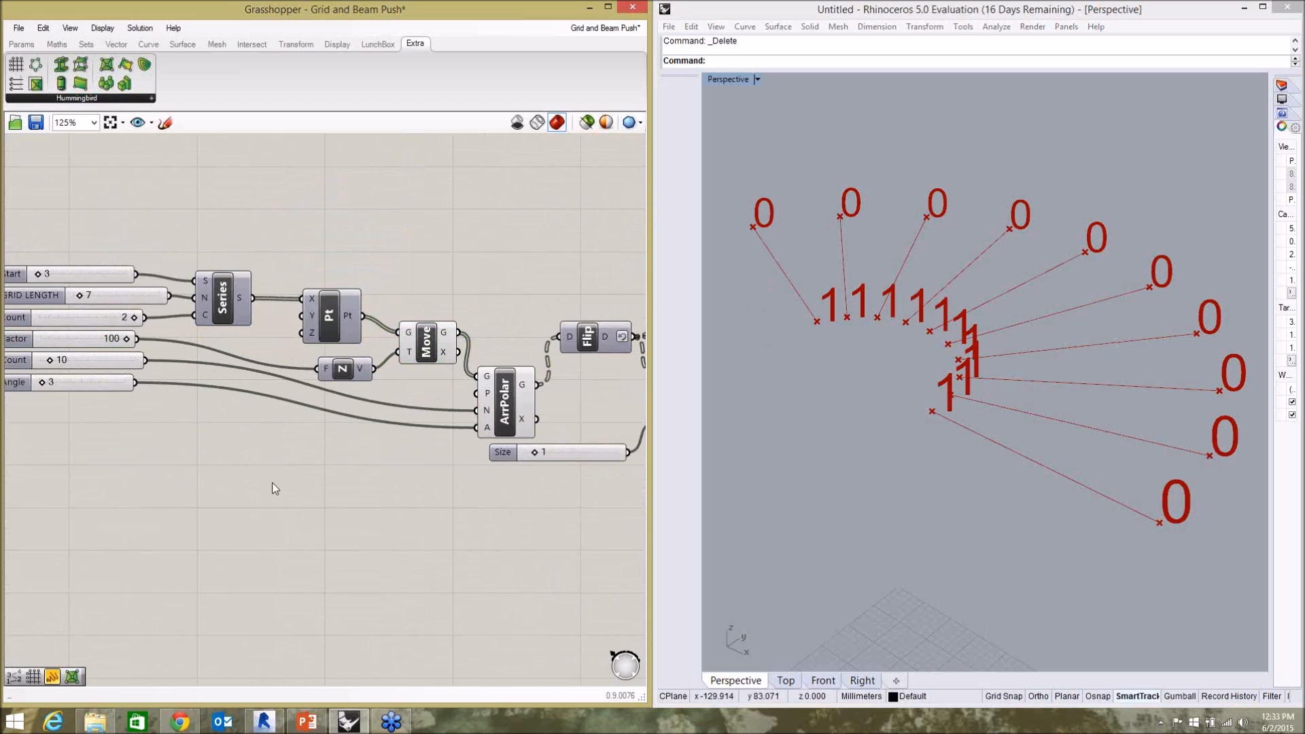
click(510, 413)
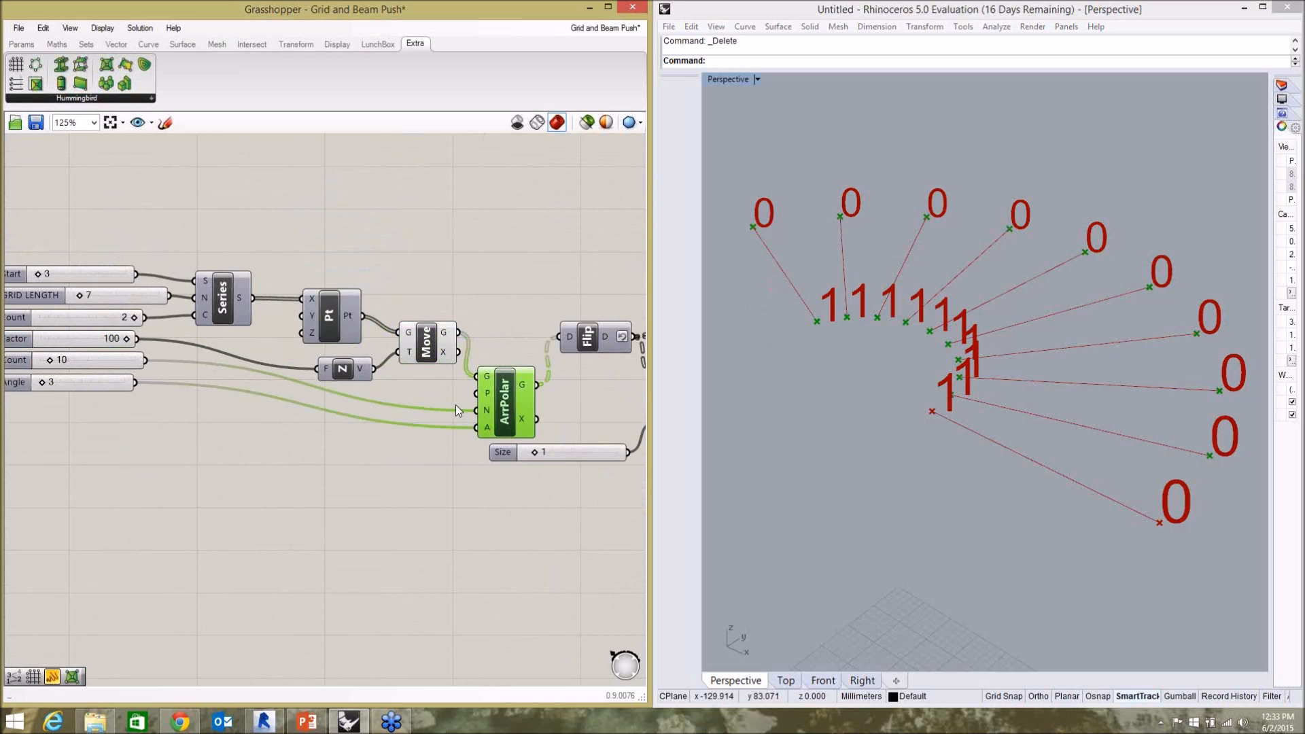
scroll(517, 405, up, 4)
scroll(306, 333, down, 4)
scroll(487, 337, up, 3)
click(461, 271)
scroll(337, 302, down, 4)
scroll(471, 288, up, 3)
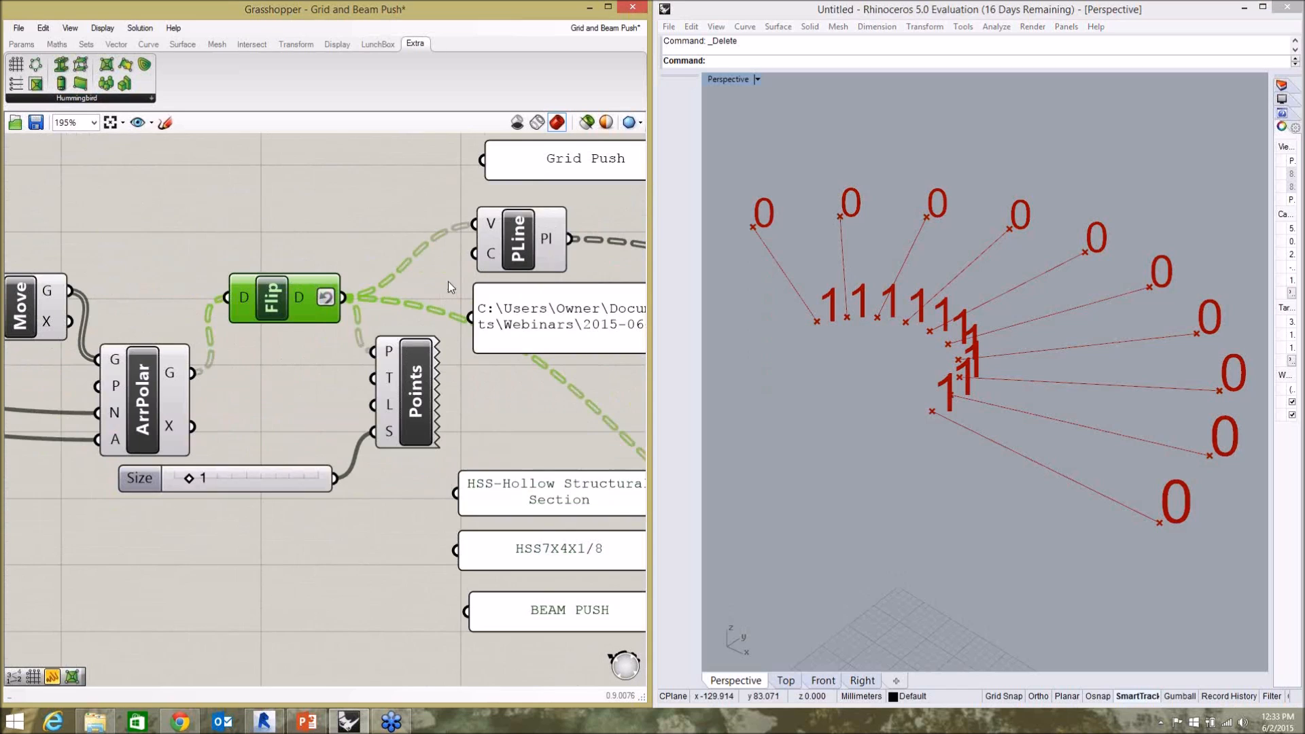
click(352, 377)
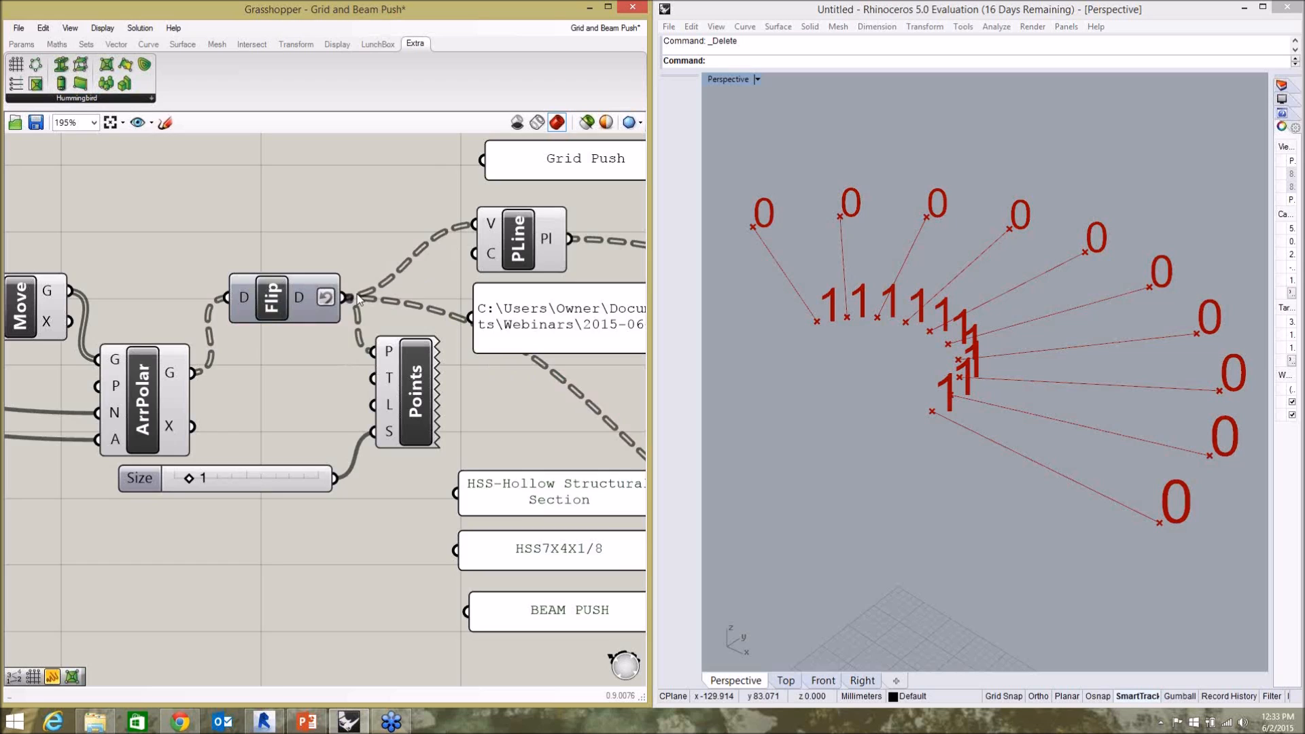
Set the Angle slider to 2, the polar array's Count slider to 14 and the GRID LENGTH slider to 5.
scroll(356, 293, down, 3)
scroll(165, 319, up, 4)
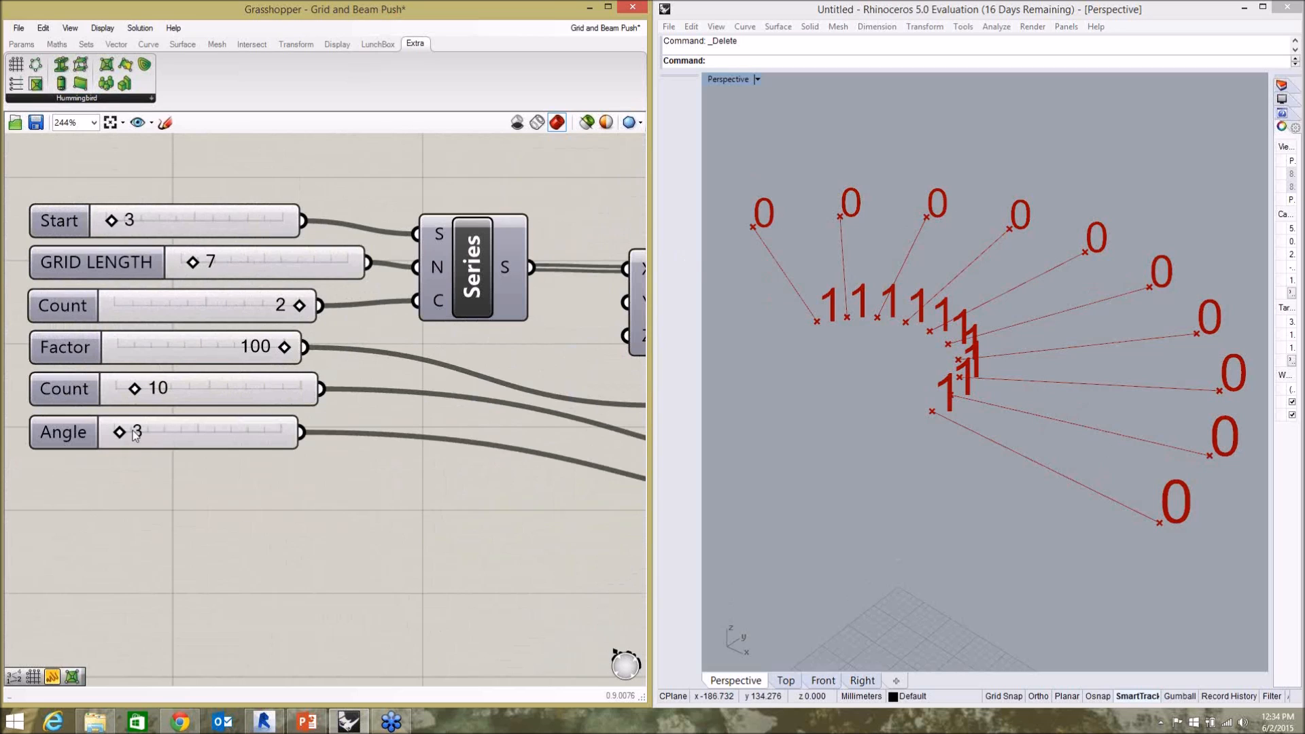
mouse_move(125, 437)
mouse_down()
mouse_move(135, 439)
mouse_move(123, 441)
mouse_up()
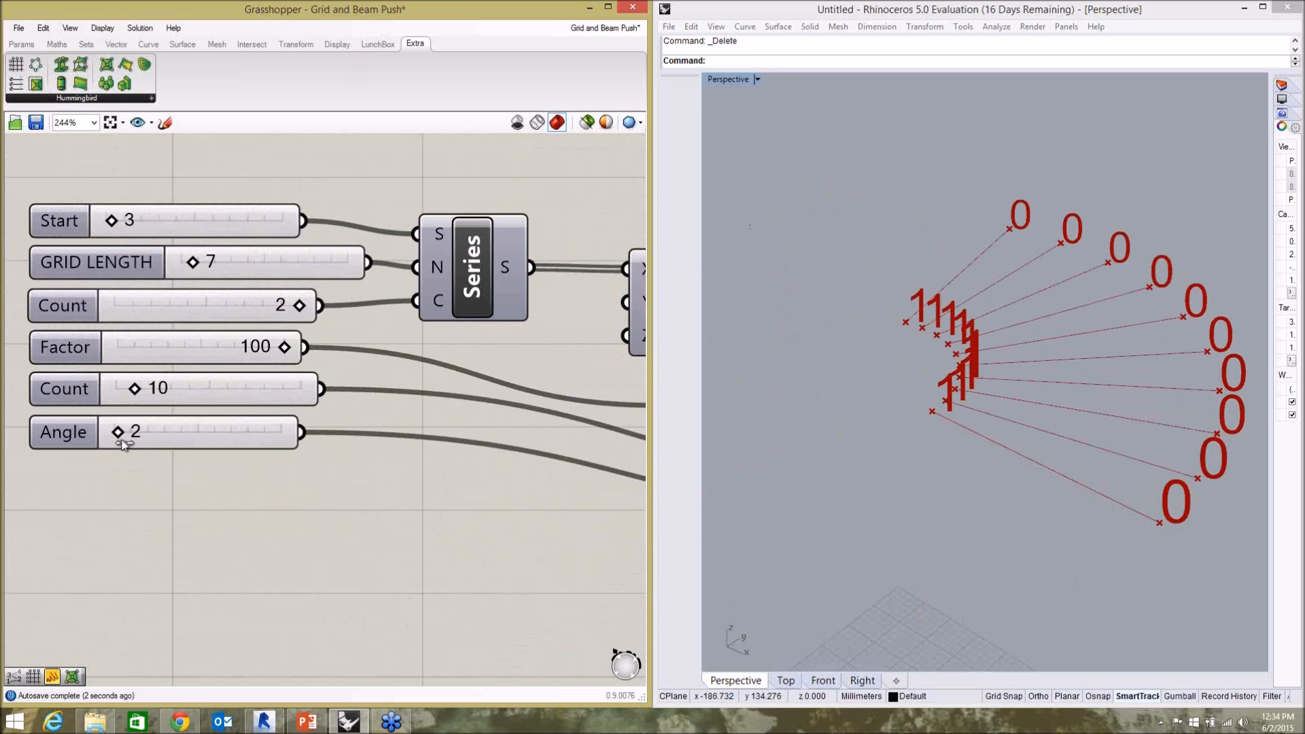
mouse_move(136, 392)
mouse_down()
mouse_move(171, 399)
mouse_move(143, 398)
mouse_up()
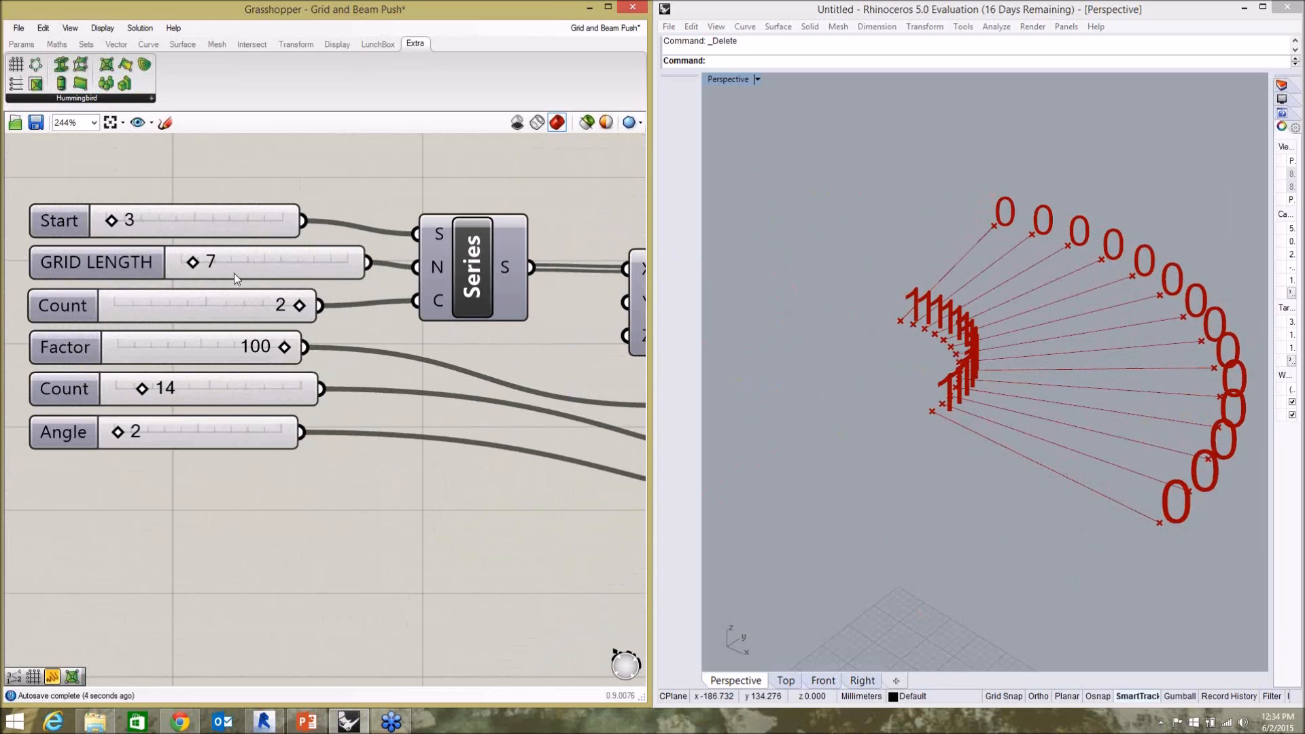
mouse_move(193, 264)
mouse_down()
mouse_move(208, 269)
mouse_move(189, 279)
mouse_up()
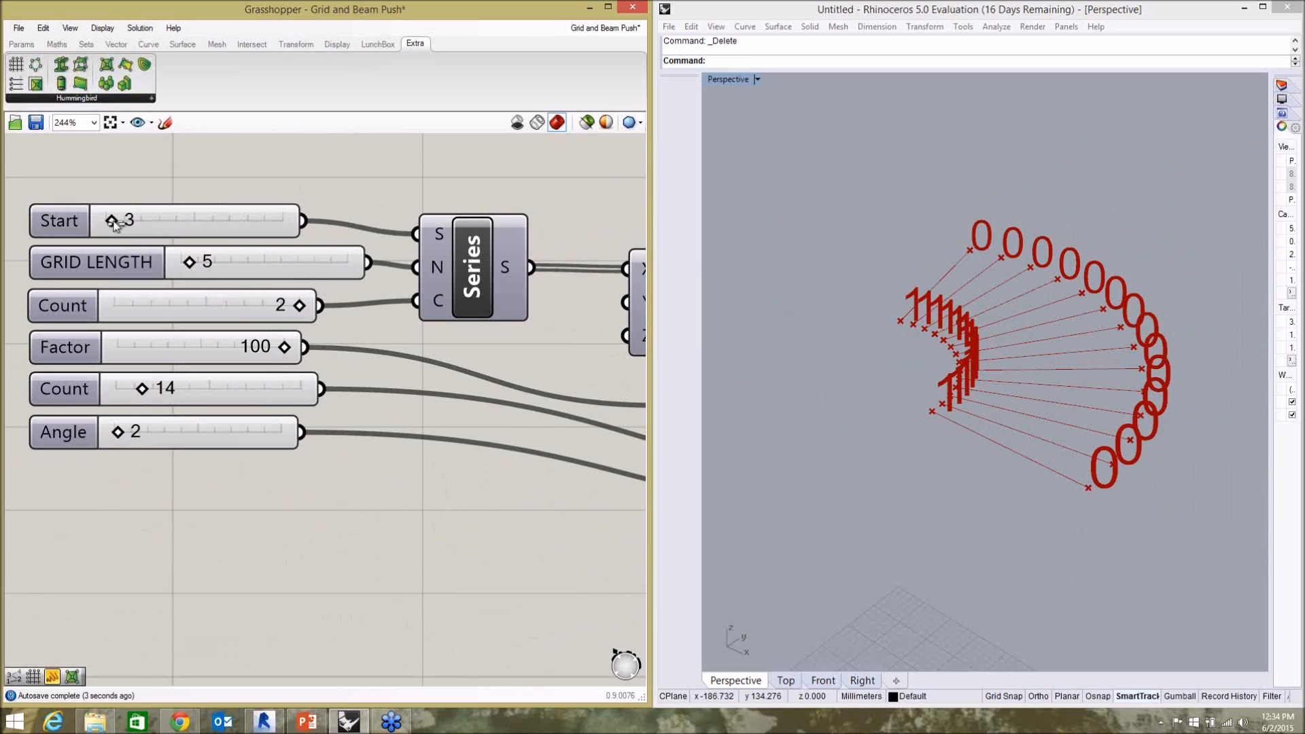
Try out the Start slider and inspect the radial grid from another angle in Rhino's Perspective view.
drag(114, 223, 116, 227)
click(102, 221)
drag(107, 221, 110, 223)
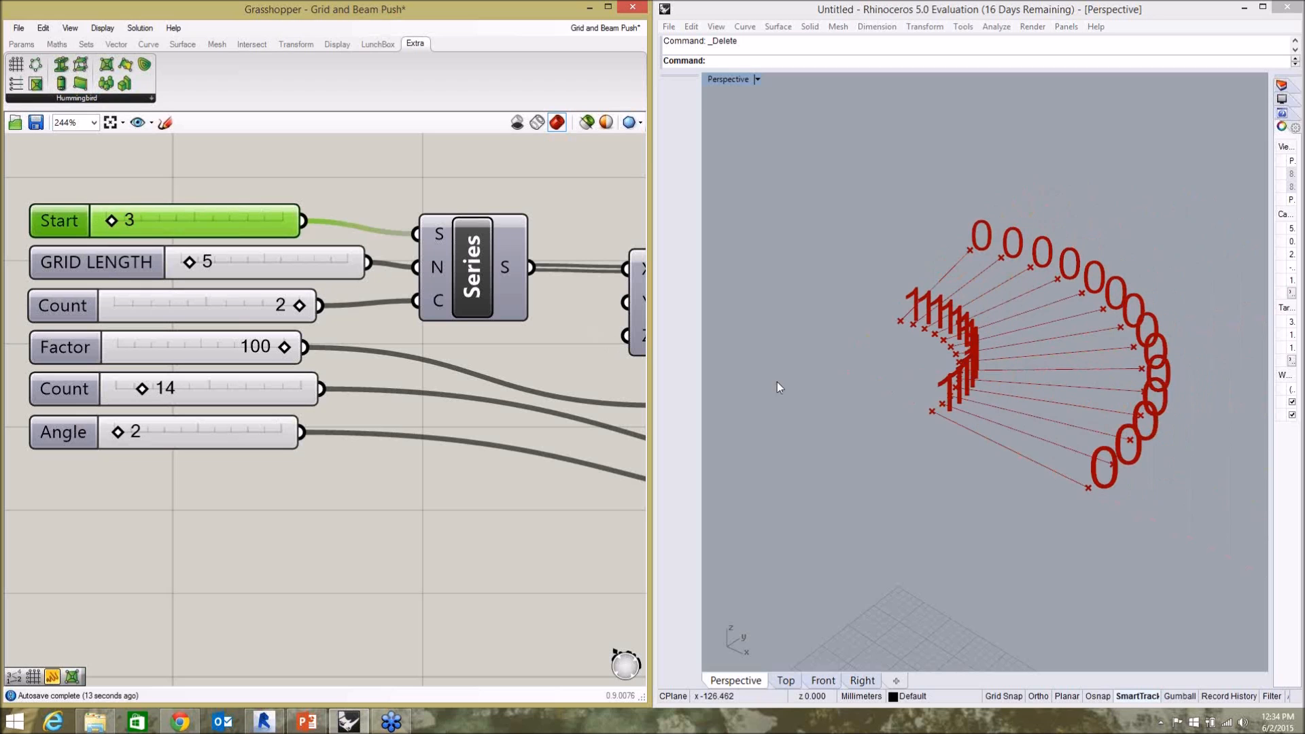
right_drag(872, 409, 931, 415)
click(484, 351)
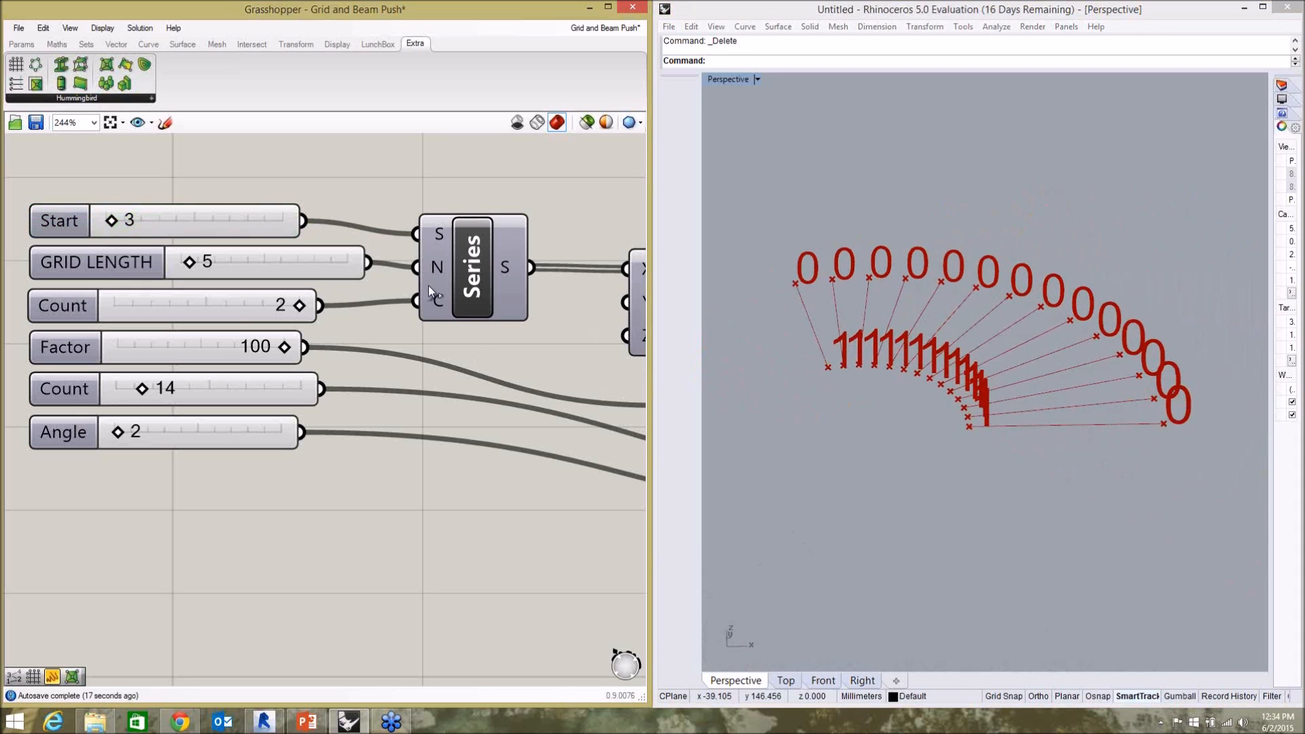
Highlight the Points component in the preview to examine how the grid lines' end points are numbered.
scroll(428, 285, down, 10)
scroll(506, 316, up, 10)
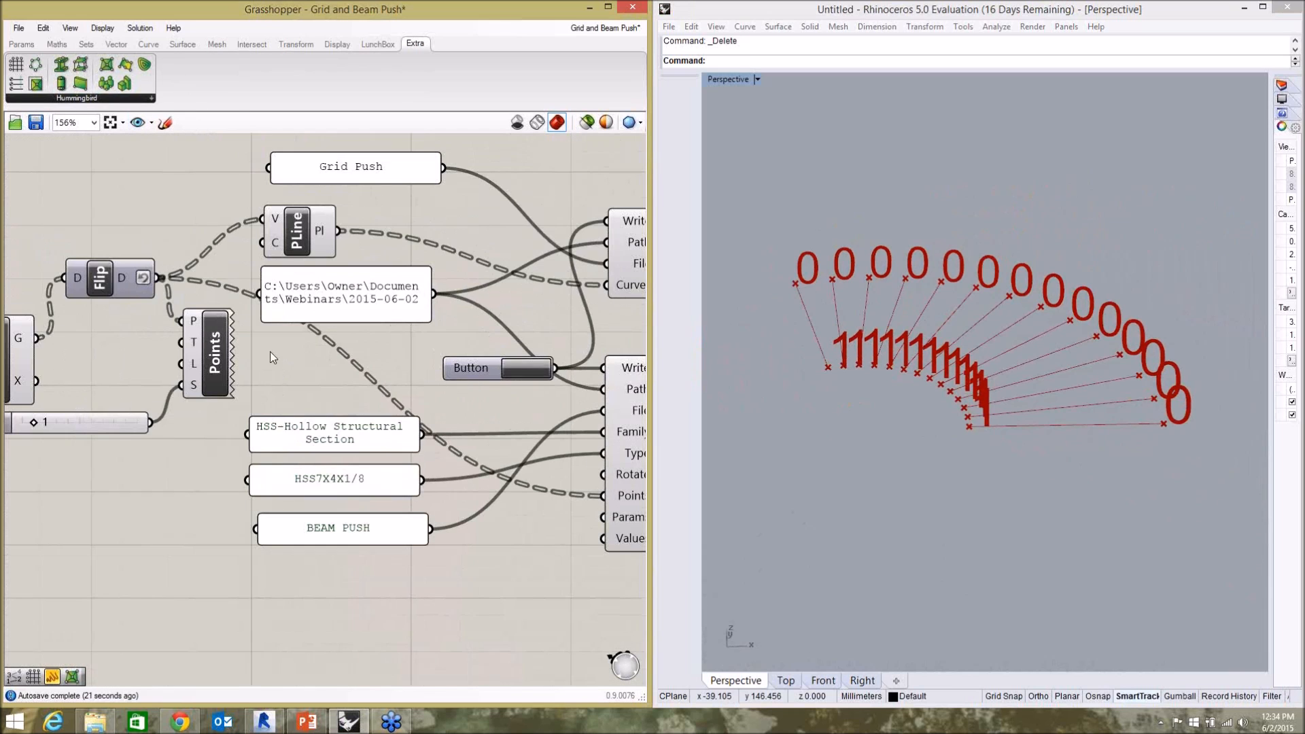
scroll(265, 360, down, 3)
scroll(189, 372, up, 1)
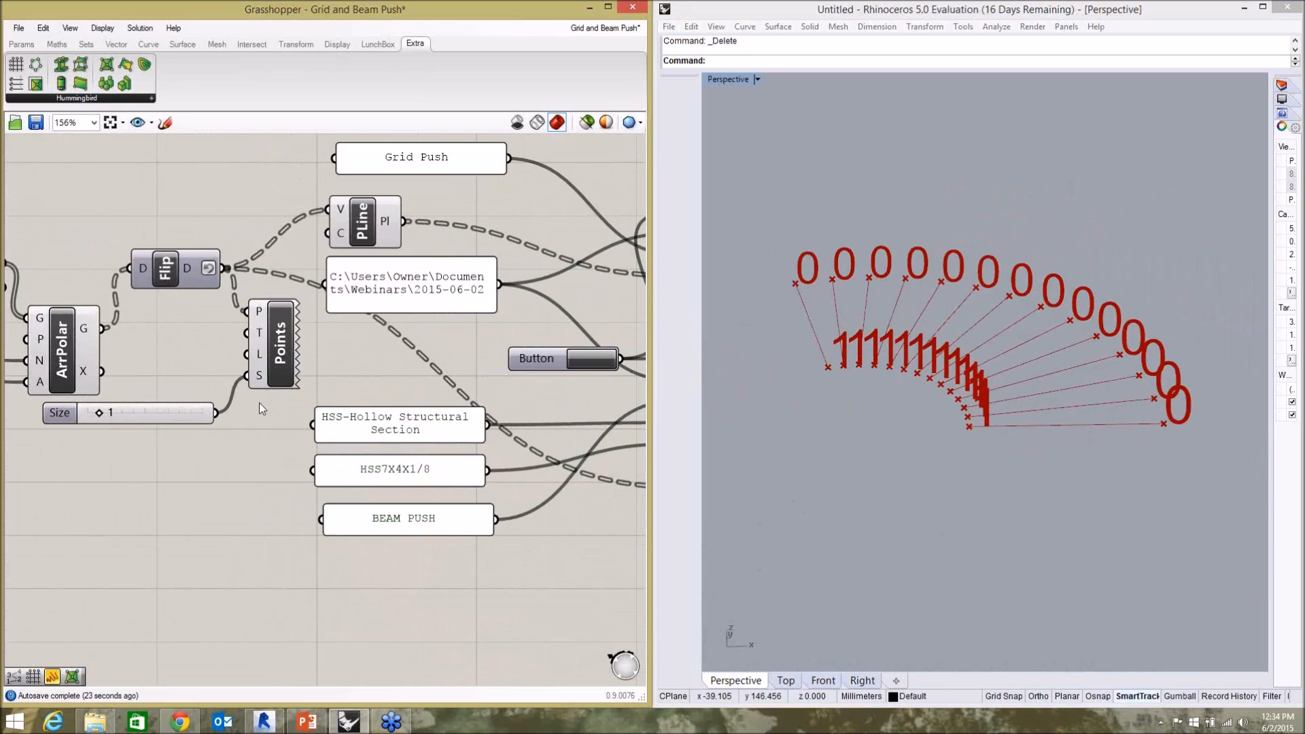
click(269, 353)
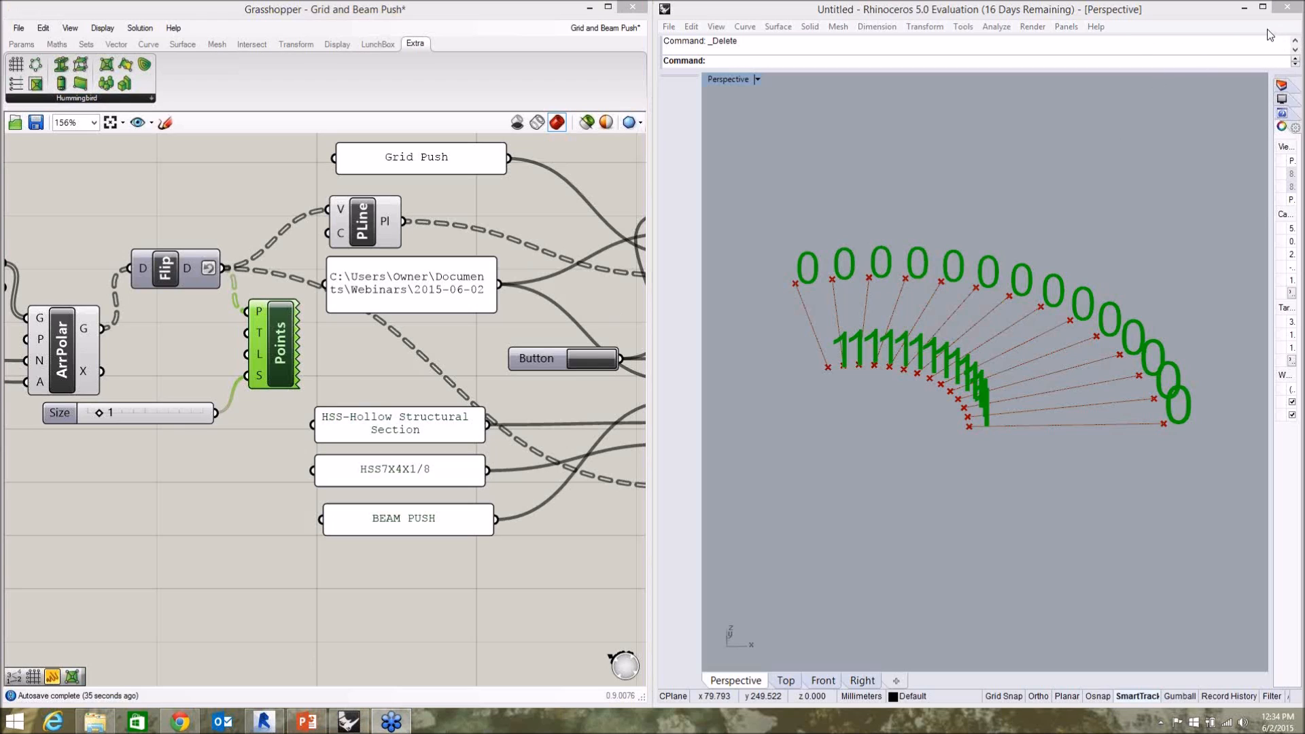
click(1198, 212)
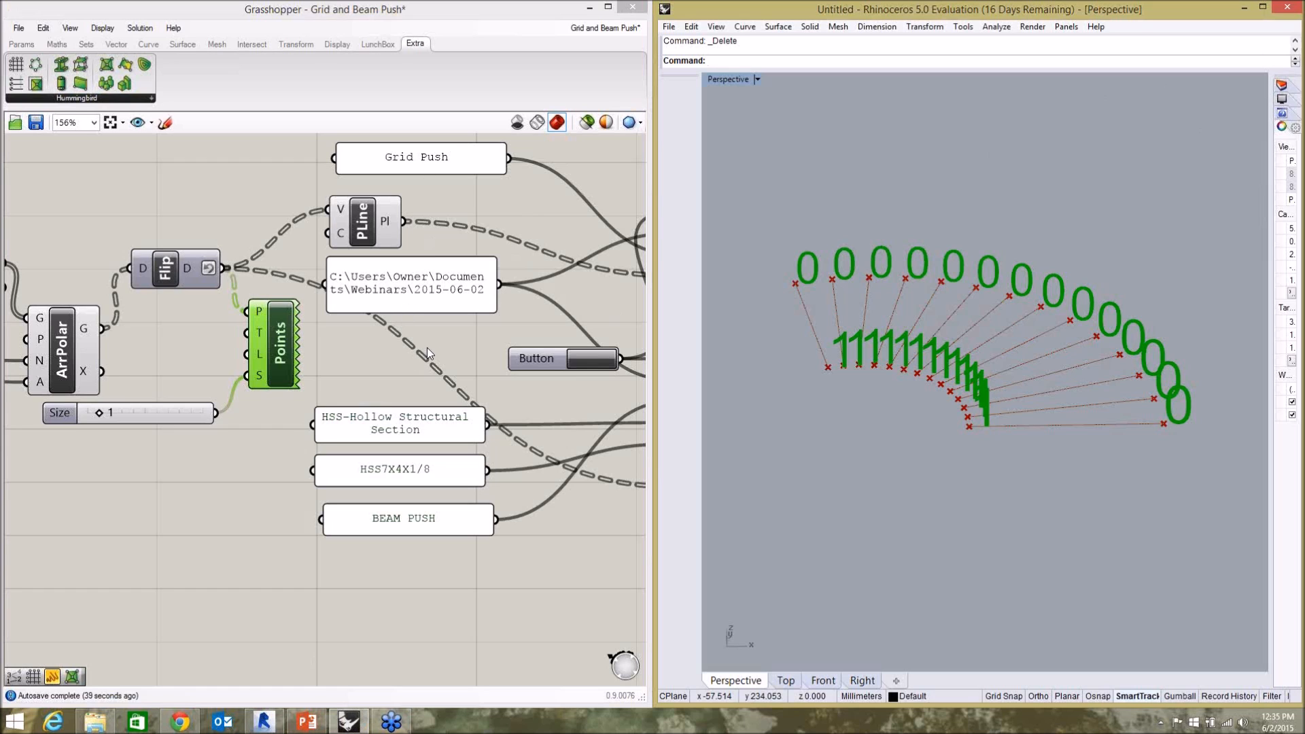
click(461, 341)
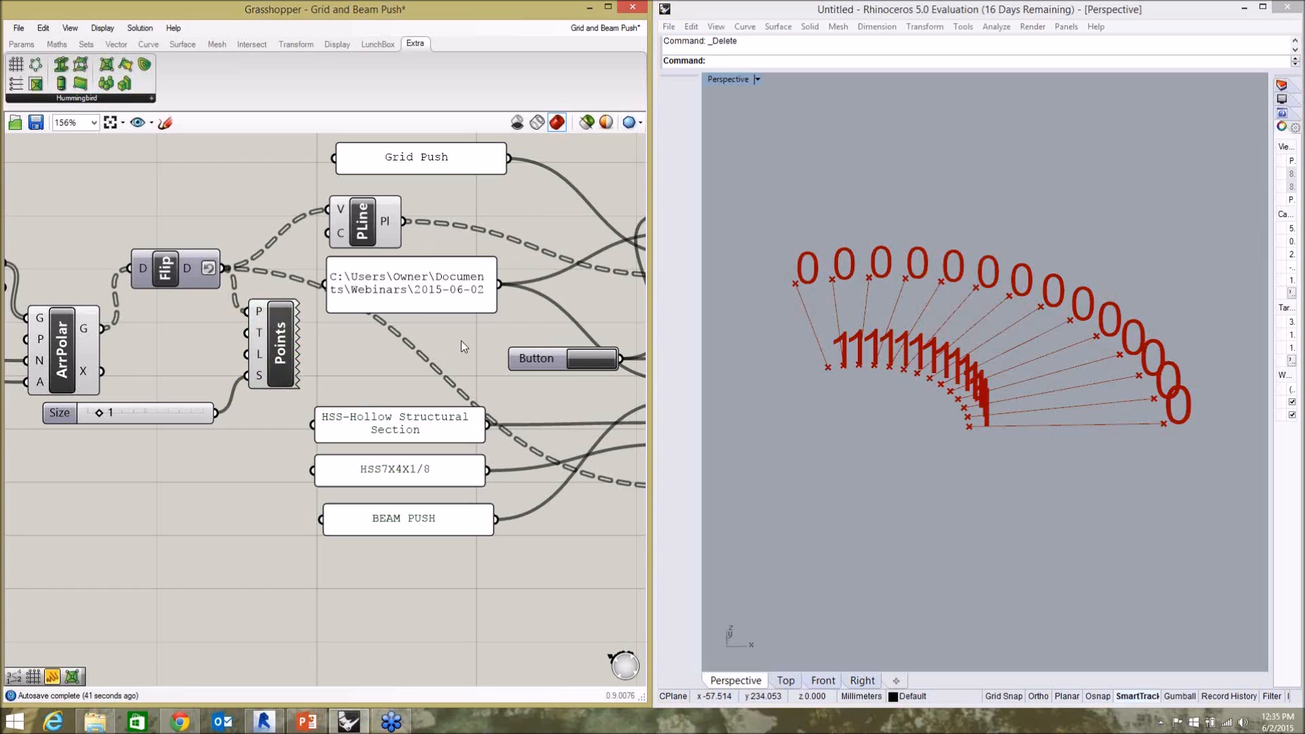
click(299, 352)
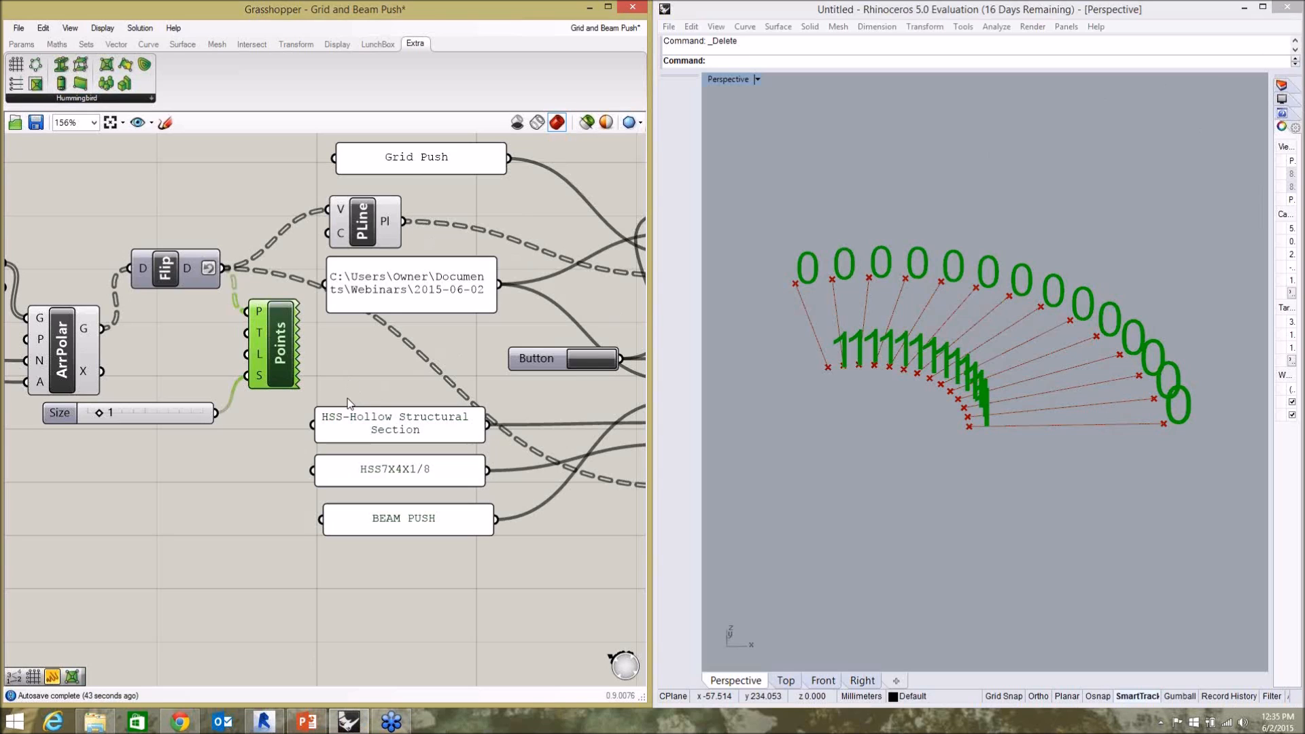
click(333, 361)
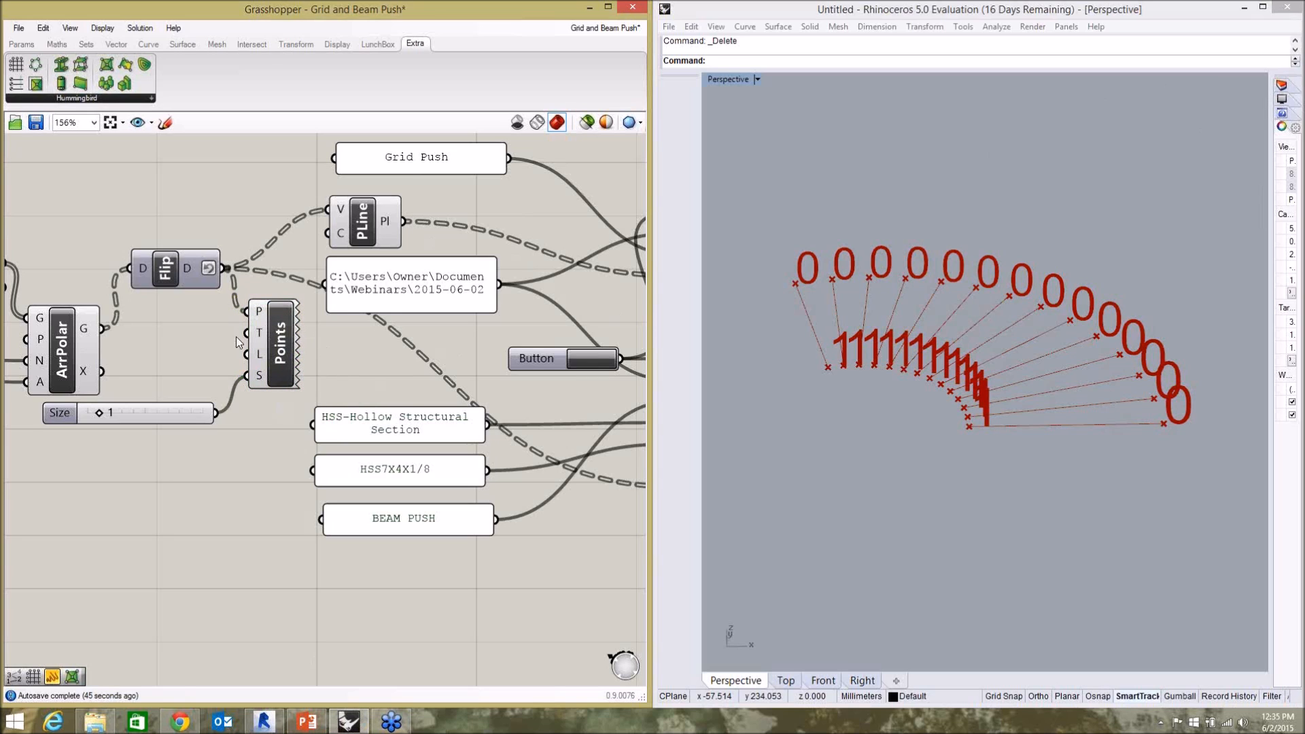
Wire ArrPolar's G output directly into the Points component's P input and set the polar array's Count slider to 5.
drag(102, 329, 247, 311)
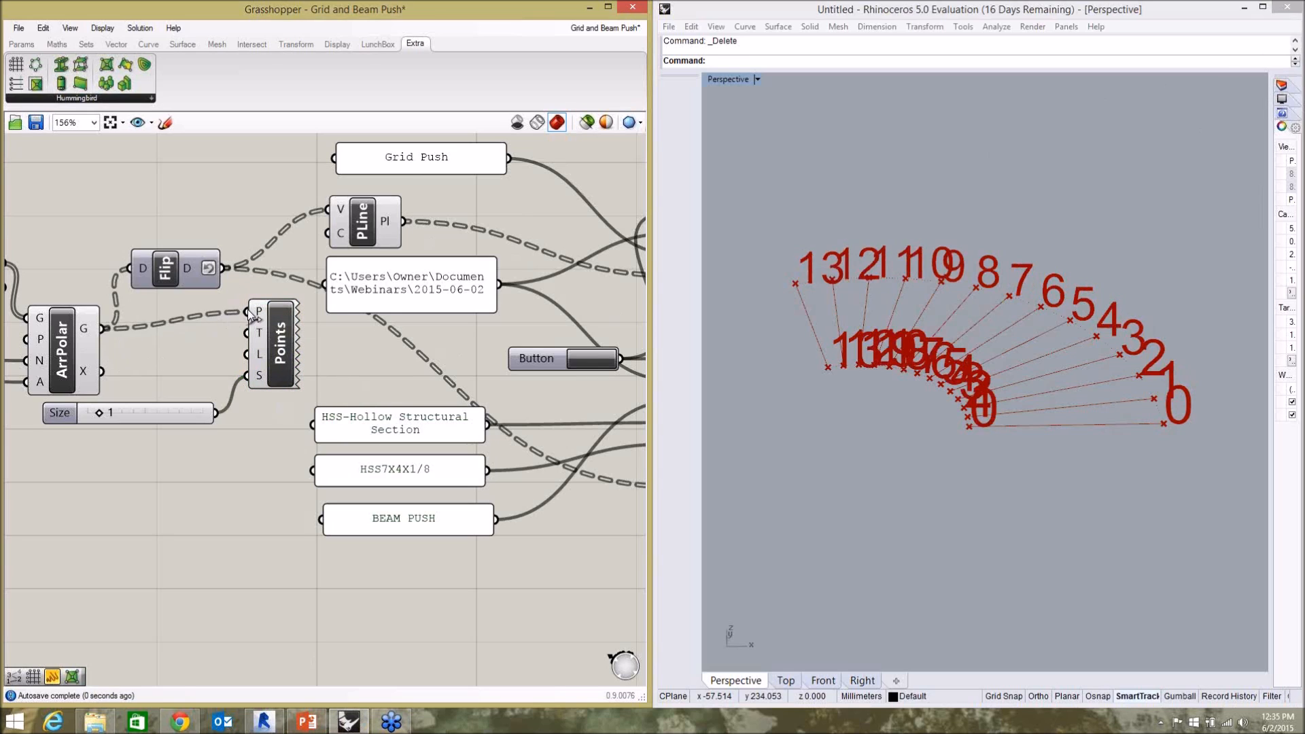
click(100, 413)
scroll(199, 484, down, 4)
scroll(29, 350, up, 6)
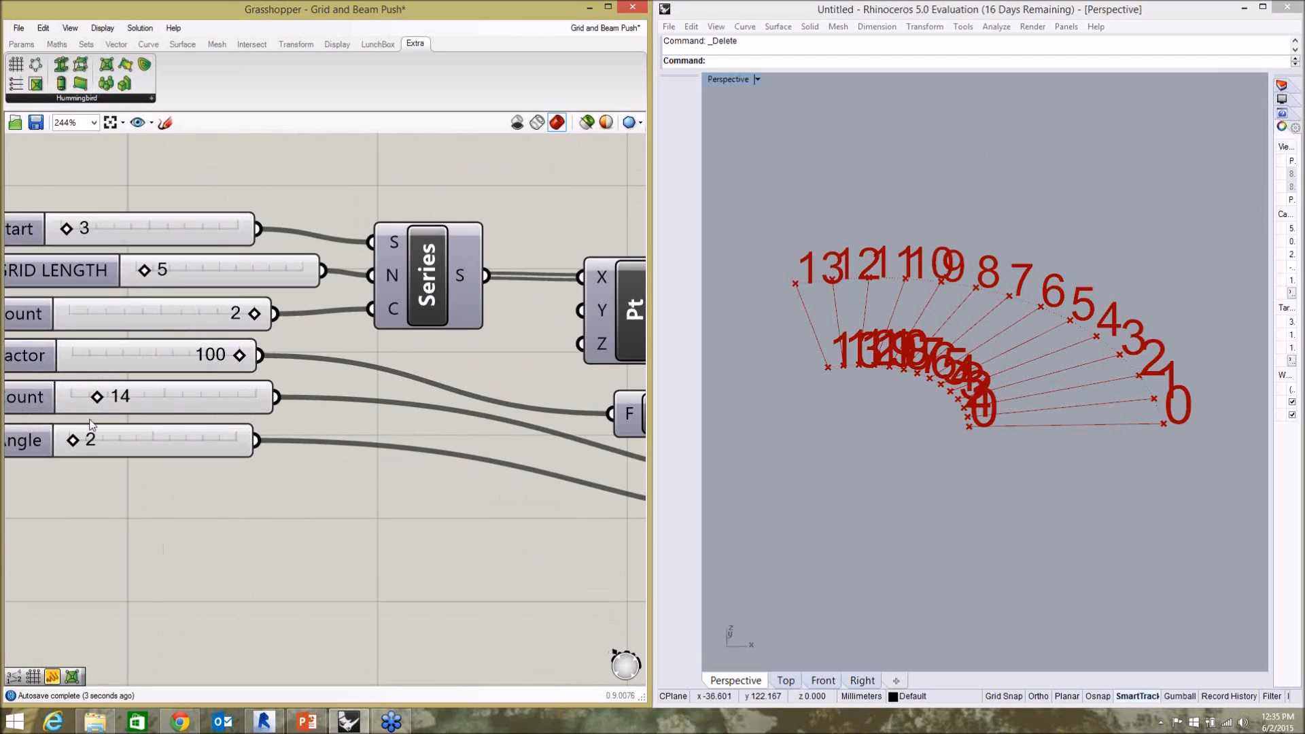
drag(71, 443, 71, 442)
drag(97, 398, 81, 407)
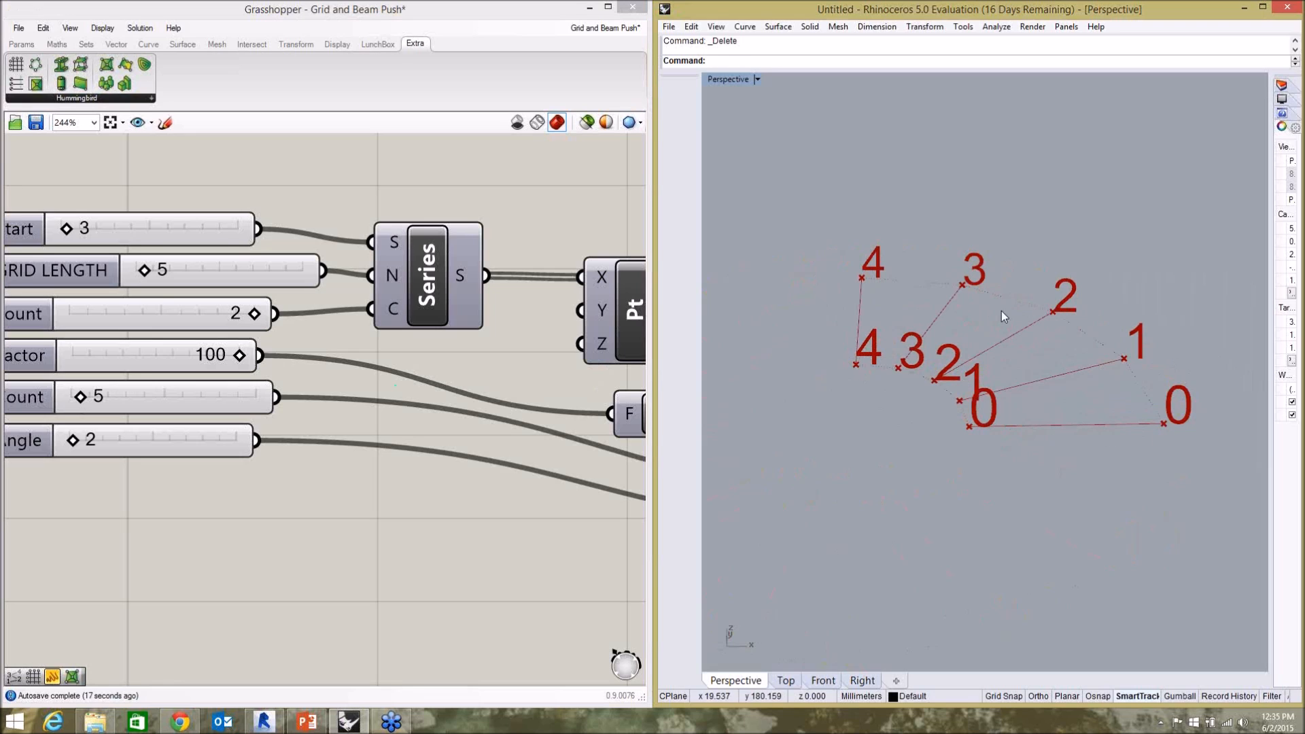
Reconnect the Flip output to the Points component's P input and check the point numbering in Rhino.
click(501, 340)
scroll(501, 340, down, 3)
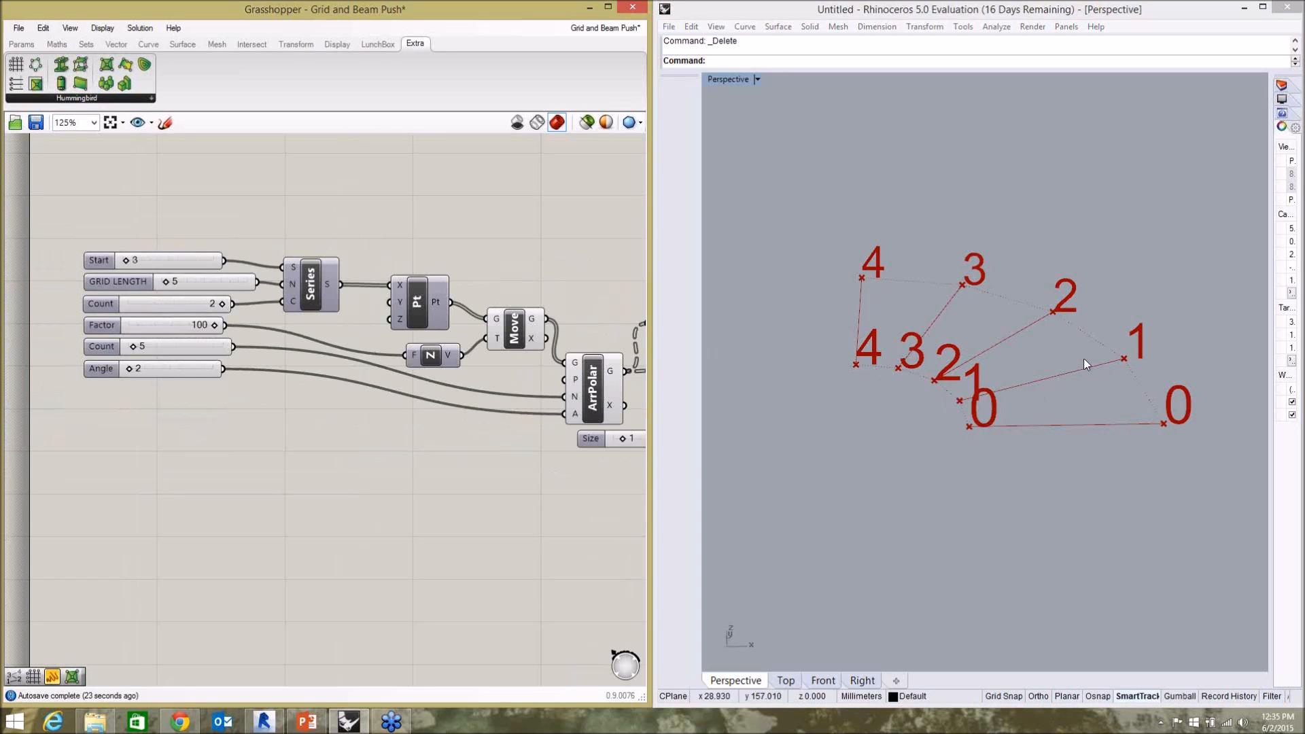
scroll(187, 253, down, 3)
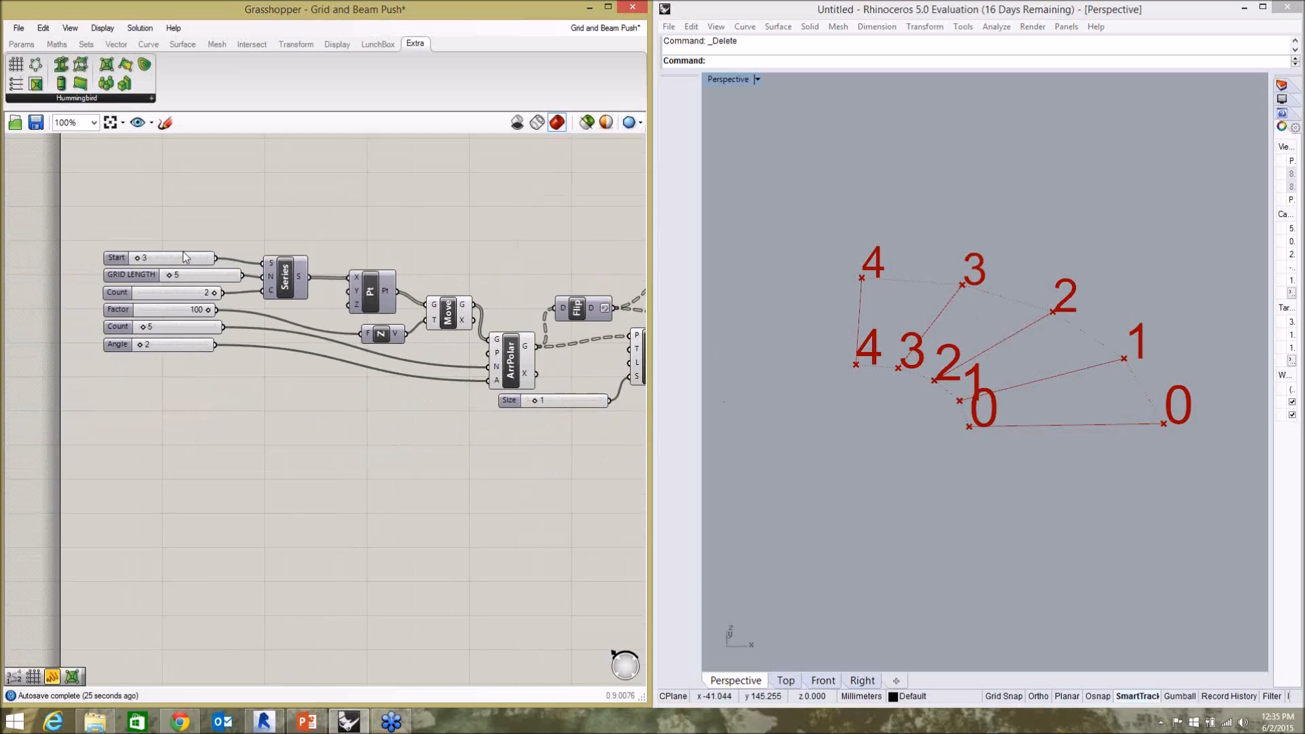
scroll(511, 288, up, 3)
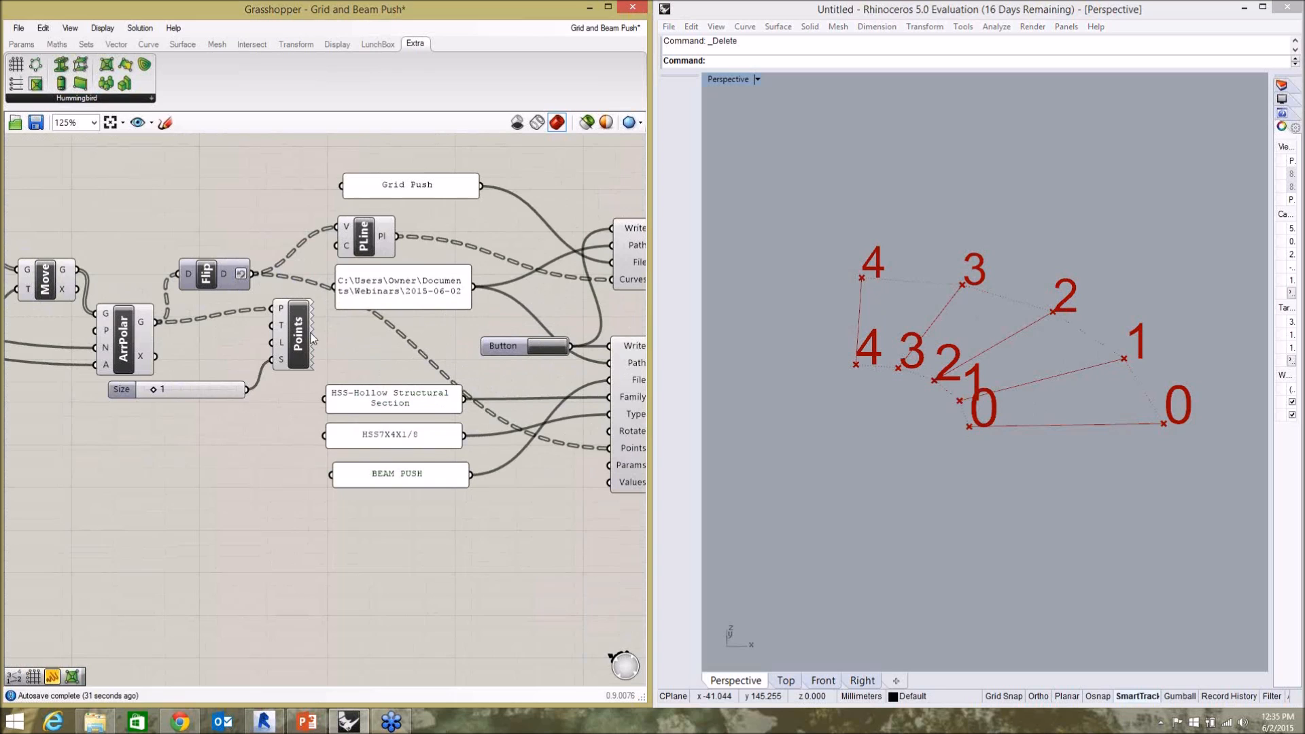
scroll(156, 311, up, 3)
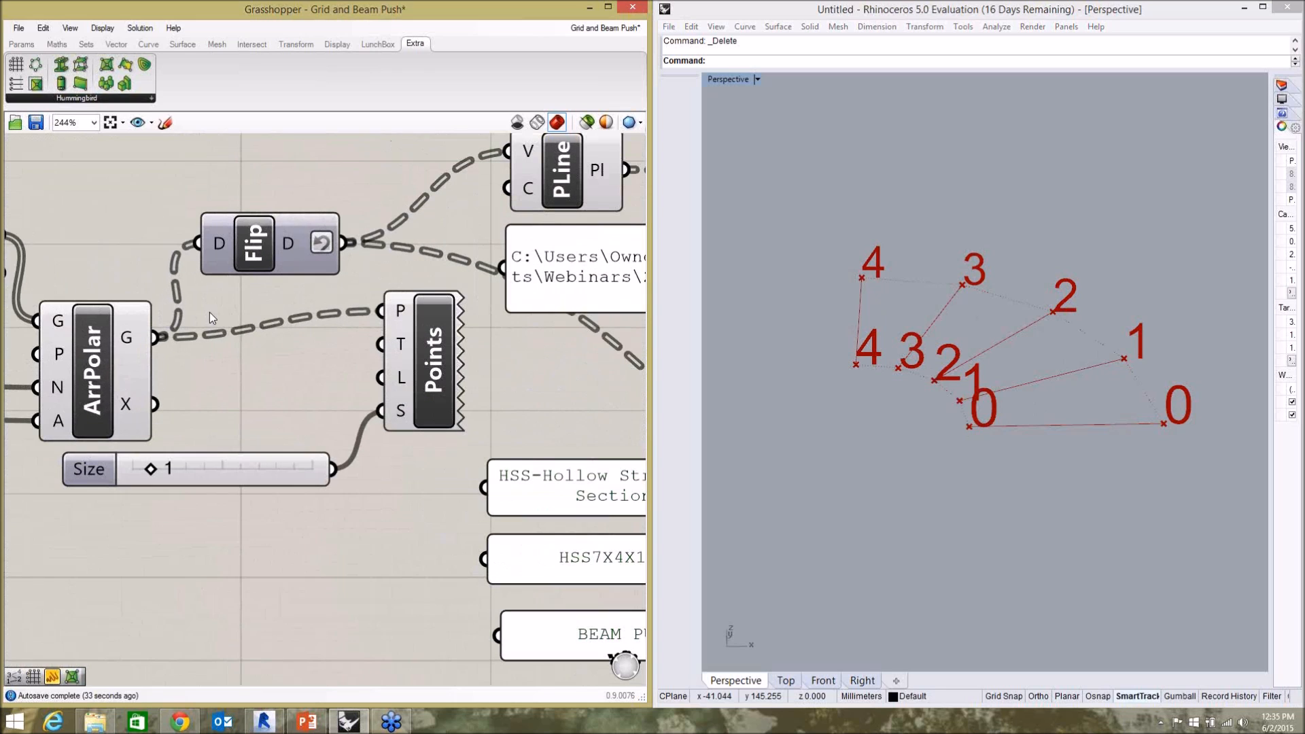
drag(341, 243, 380, 311)
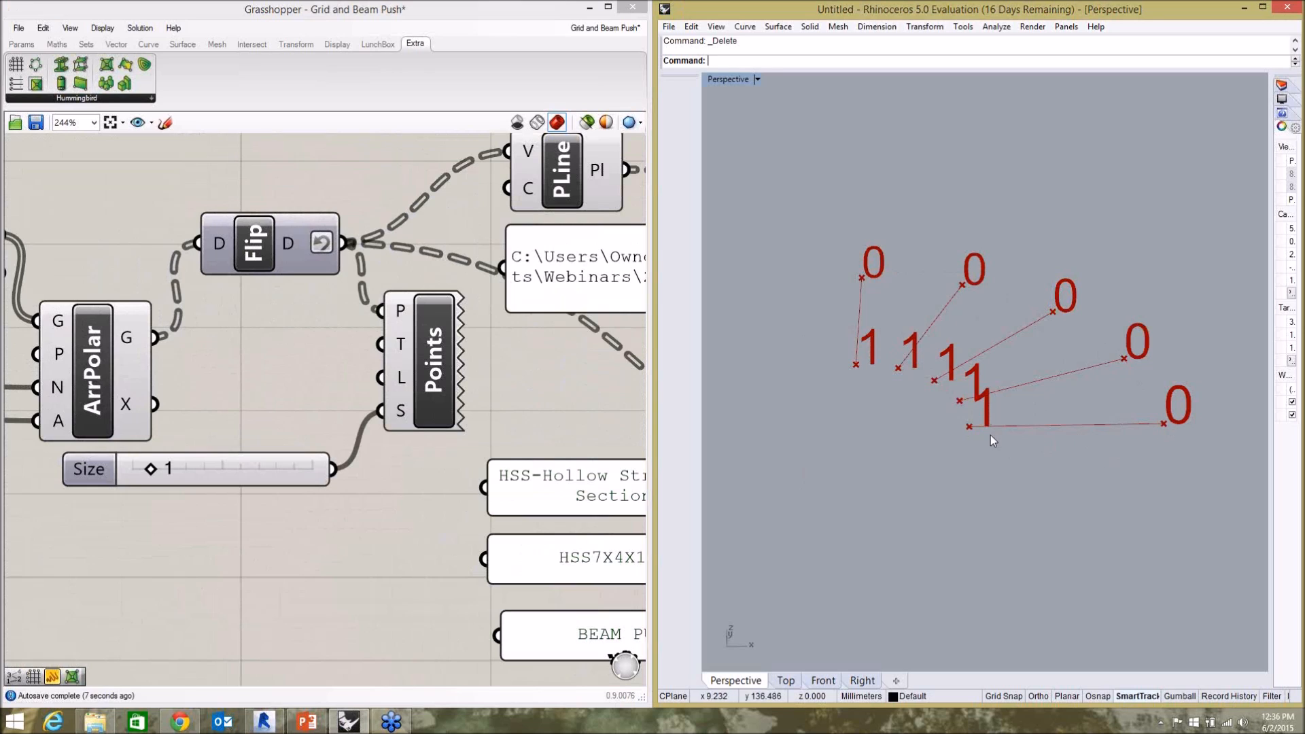
click(481, 367)
scroll(349, 282, down, 4)
scroll(403, 355, down, 4)
scroll(186, 309, up, 4)
scroll(187, 343, up, 4)
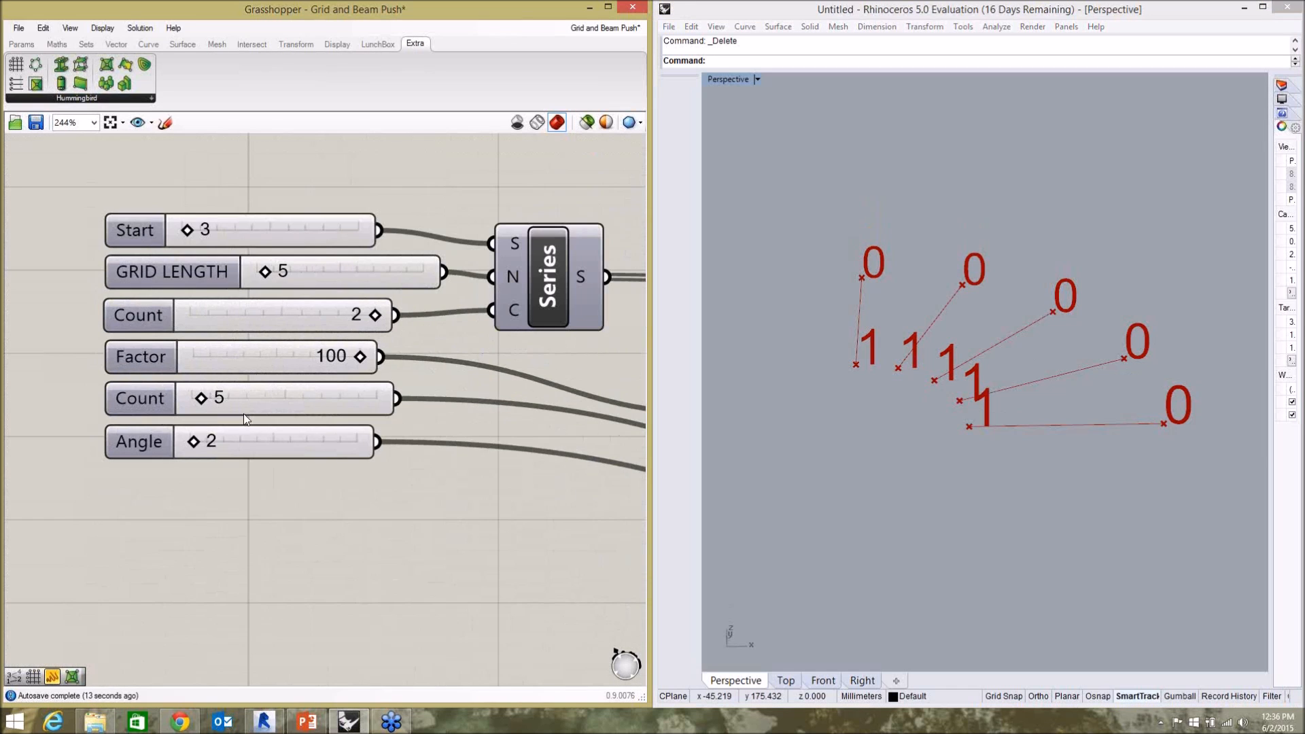
click(919, 434)
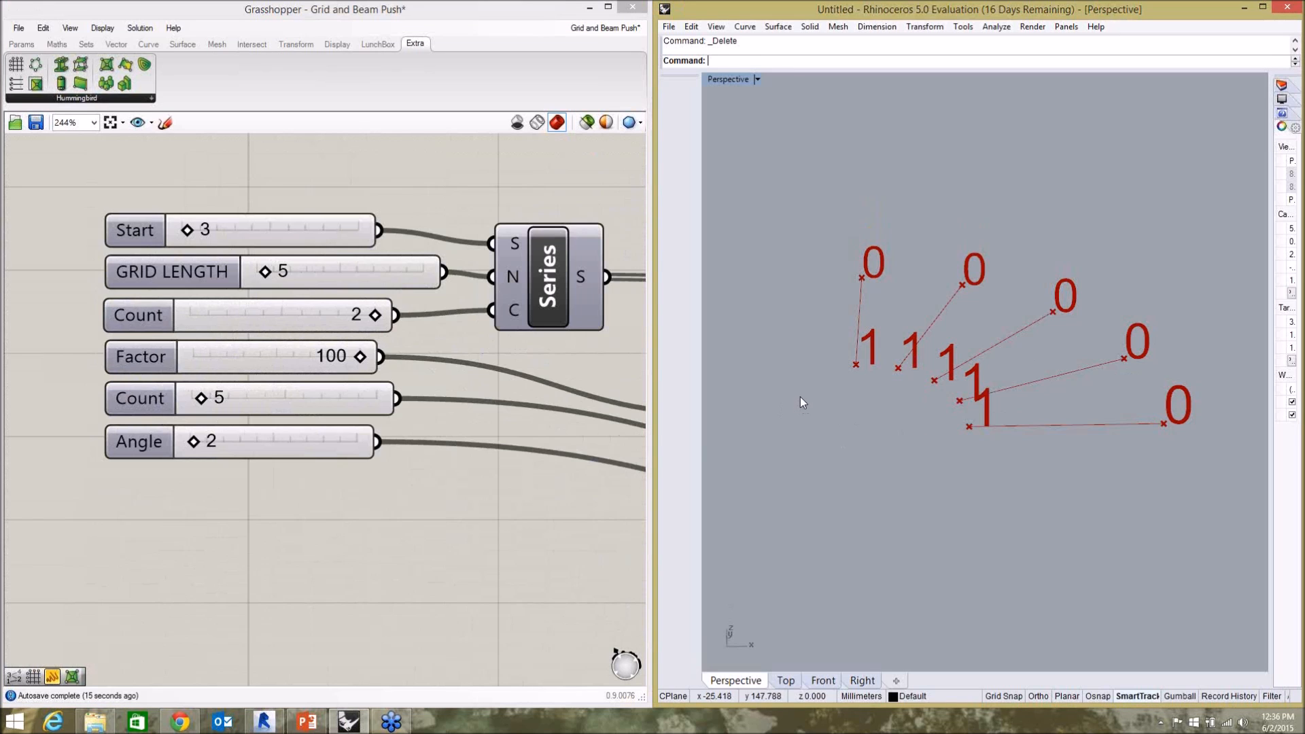
Disconnect the Button from the Beams component's Write input and shift the Button slightly away from the component.
scroll(782, 398, down, 3)
click(561, 461)
scroll(345, 338, down, 4)
scroll(346, 338, down, 3)
scroll(661, 375, up, 6)
scroll(395, 328, down, 2)
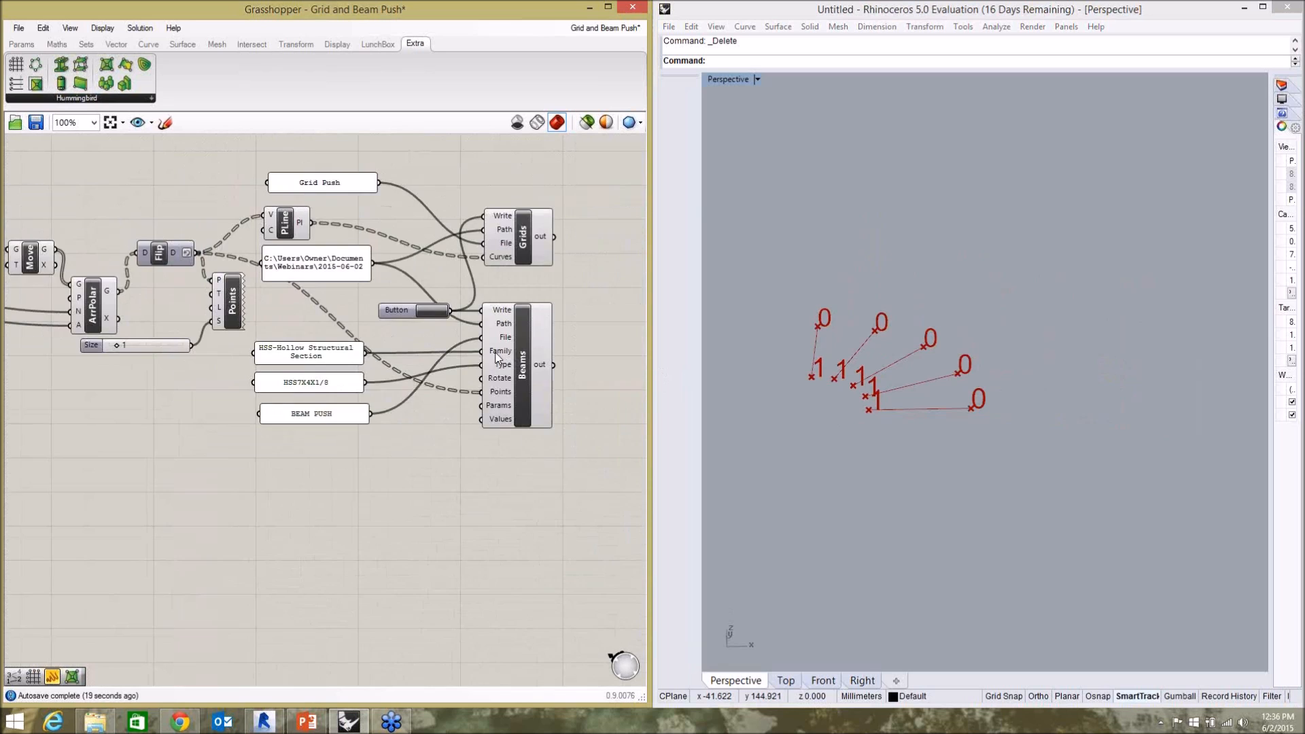
scroll(479, 326, up, 3)
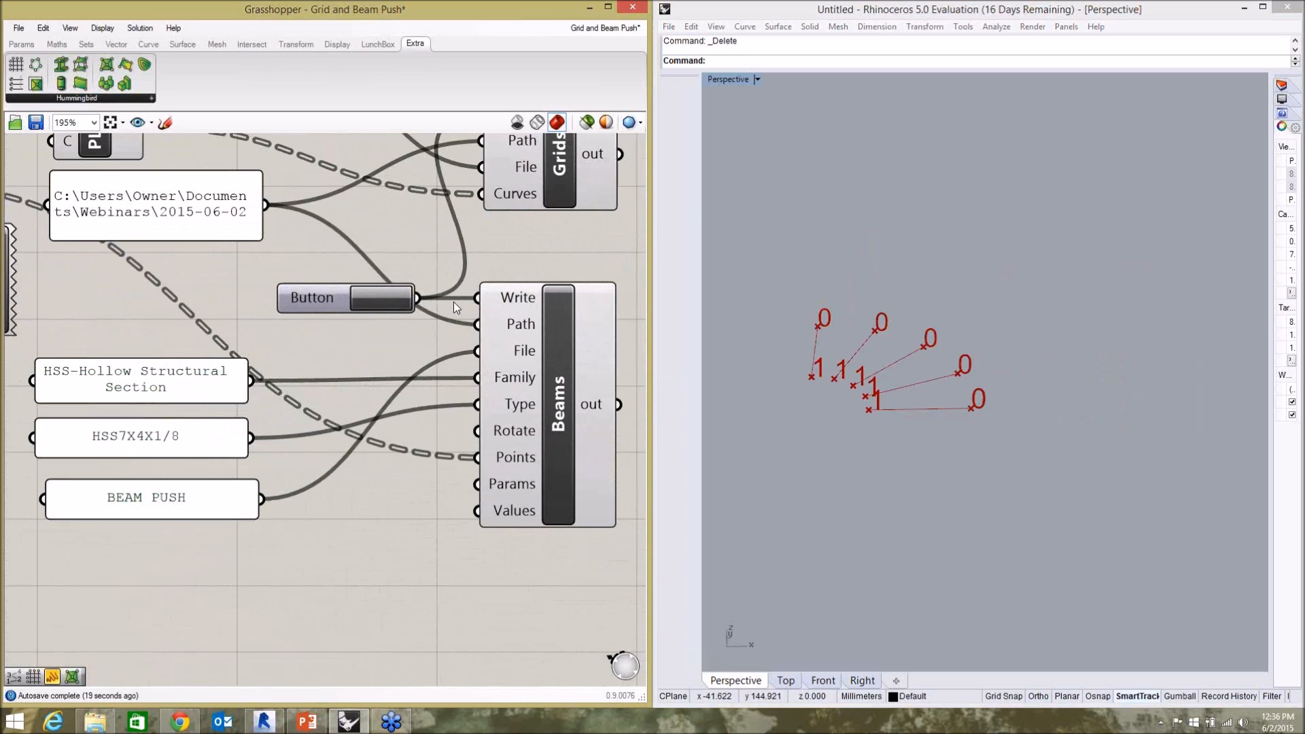
right_click(510, 304)
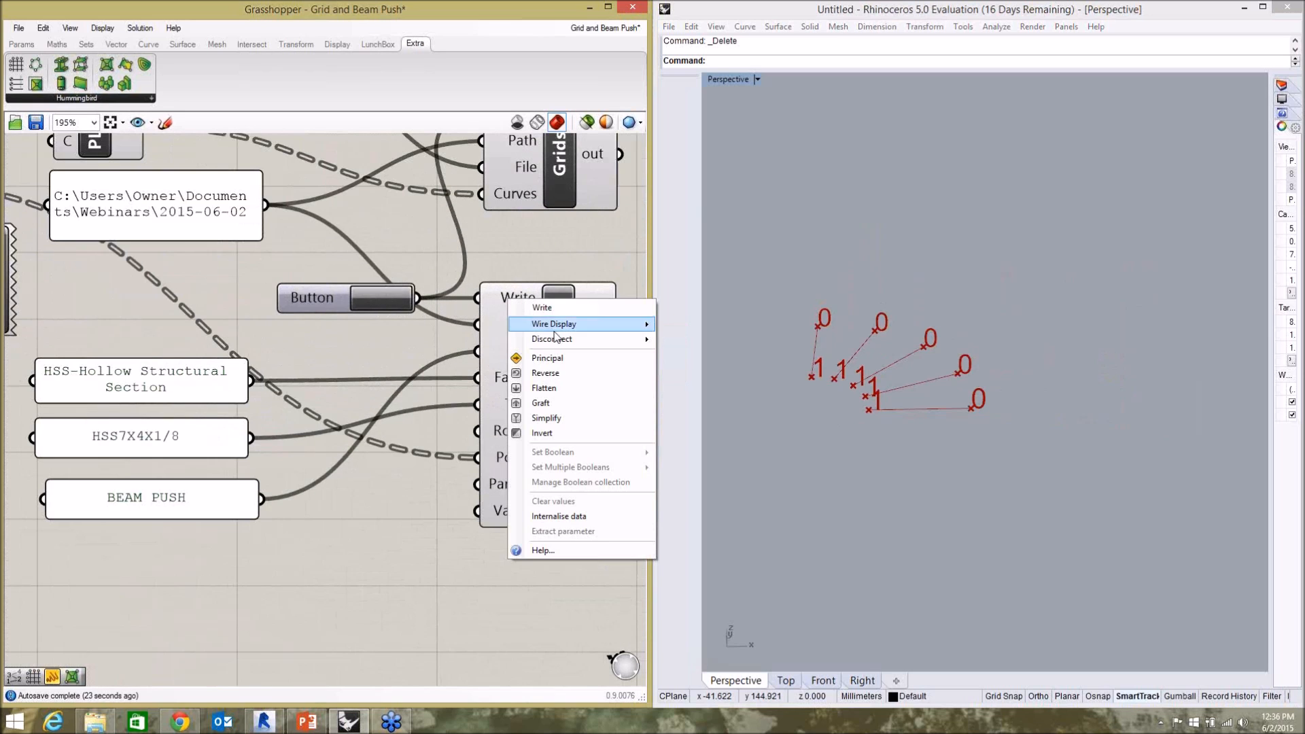
mouse_move(588, 341)
click(683, 343)
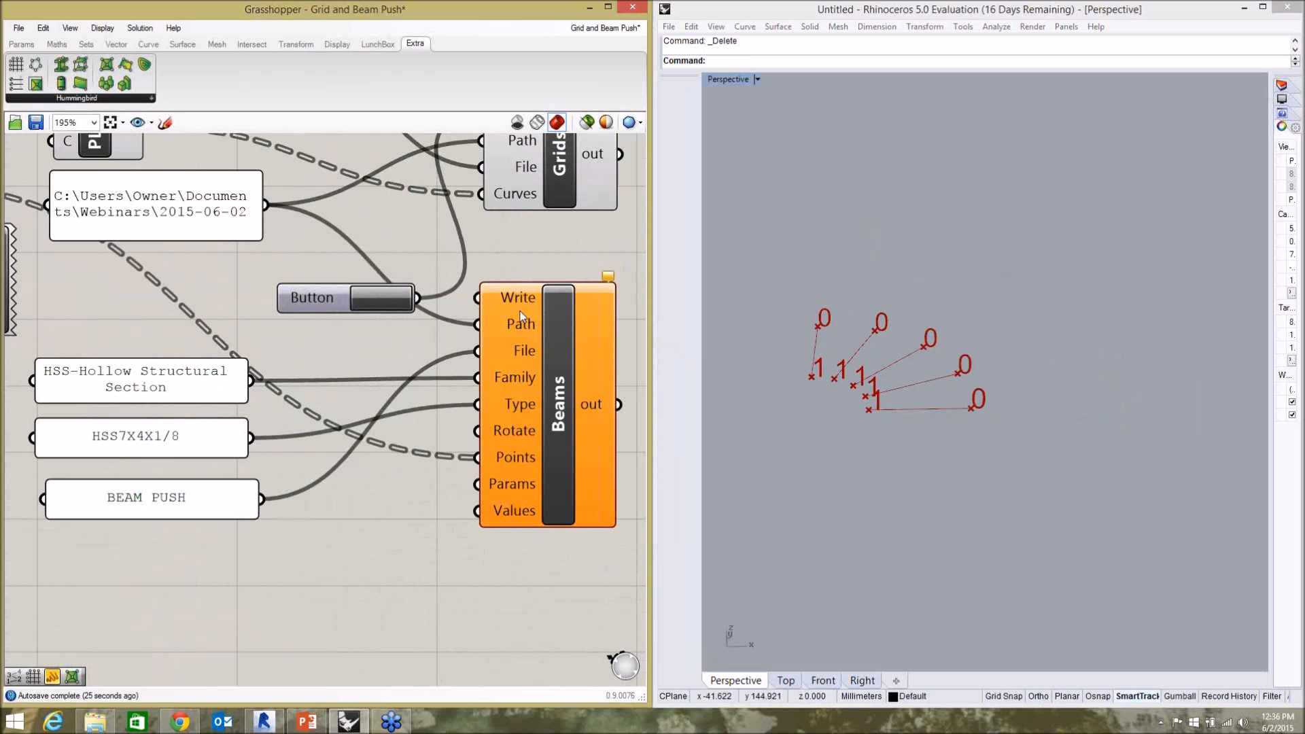
drag(328, 300, 314, 286)
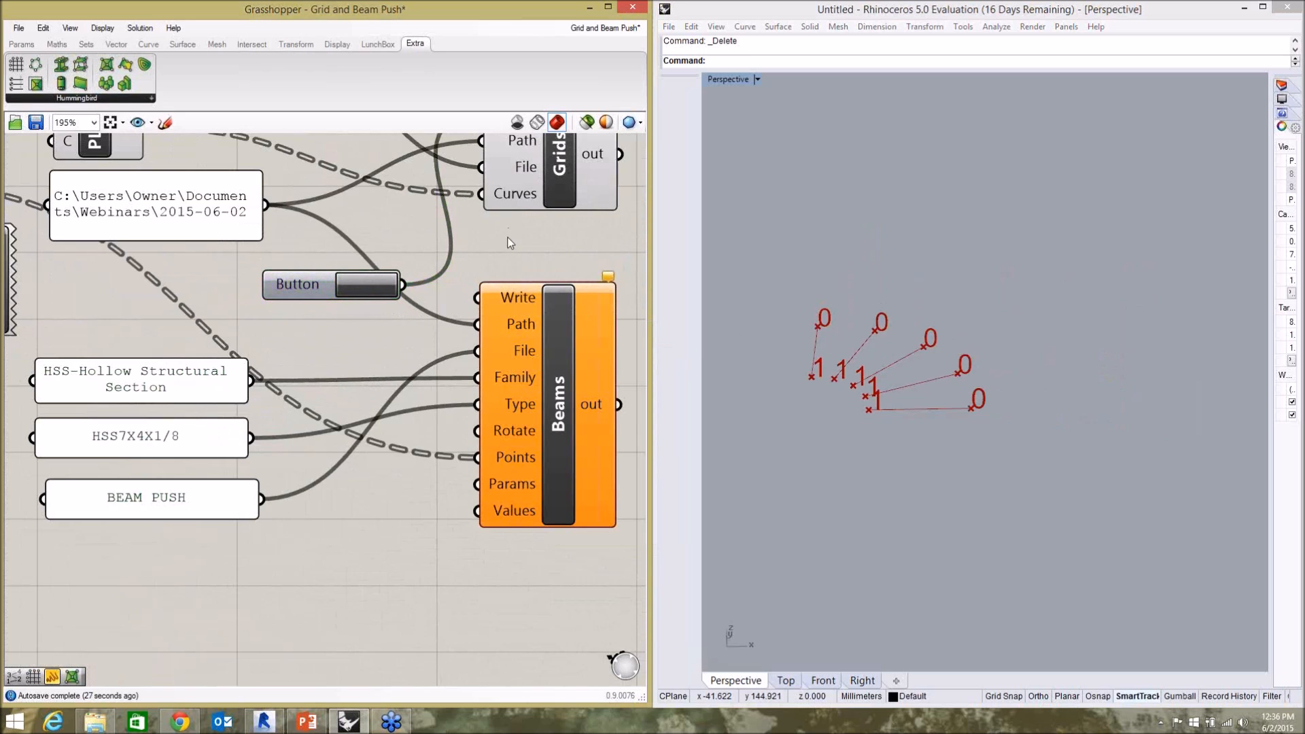
Set the polar array's Count slider to 10.
scroll(530, 273, down, 5)
scroll(320, 314, down, 3)
scroll(126, 268, up, 6)
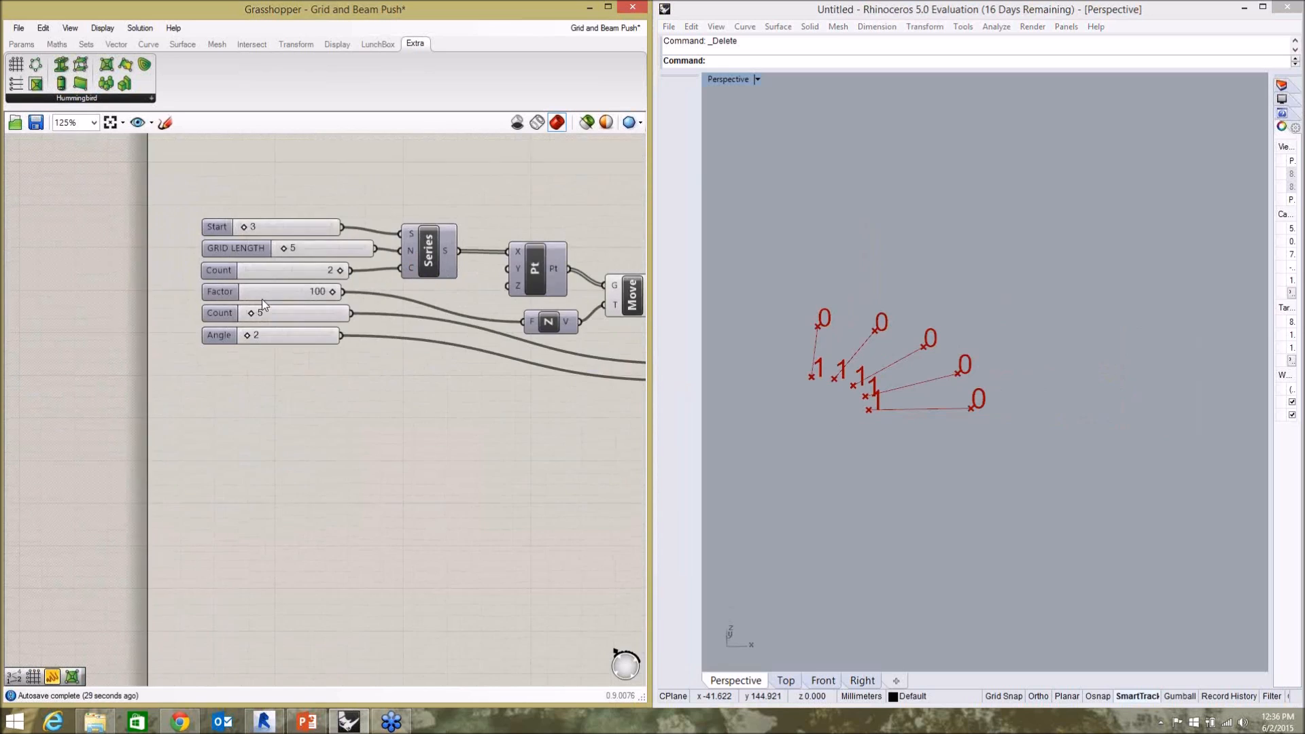
scroll(262, 301, up, 4)
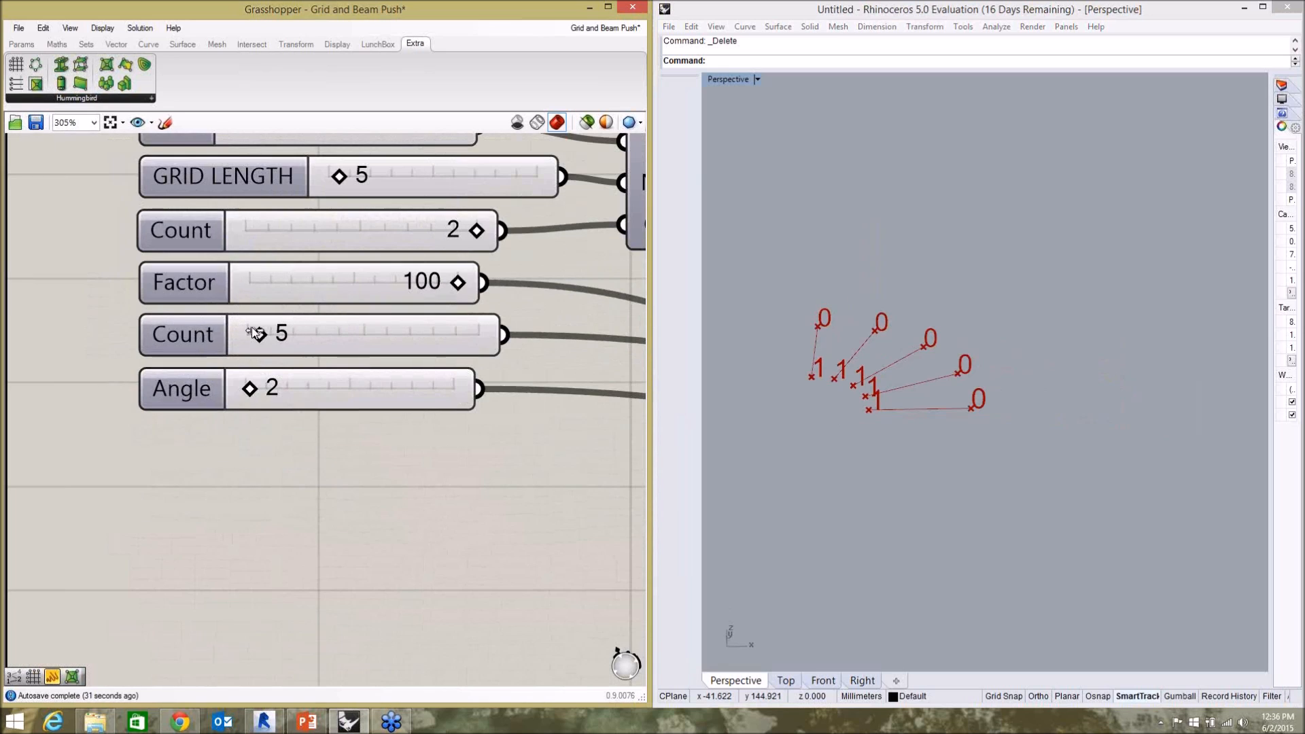
drag(255, 336, 271, 340)
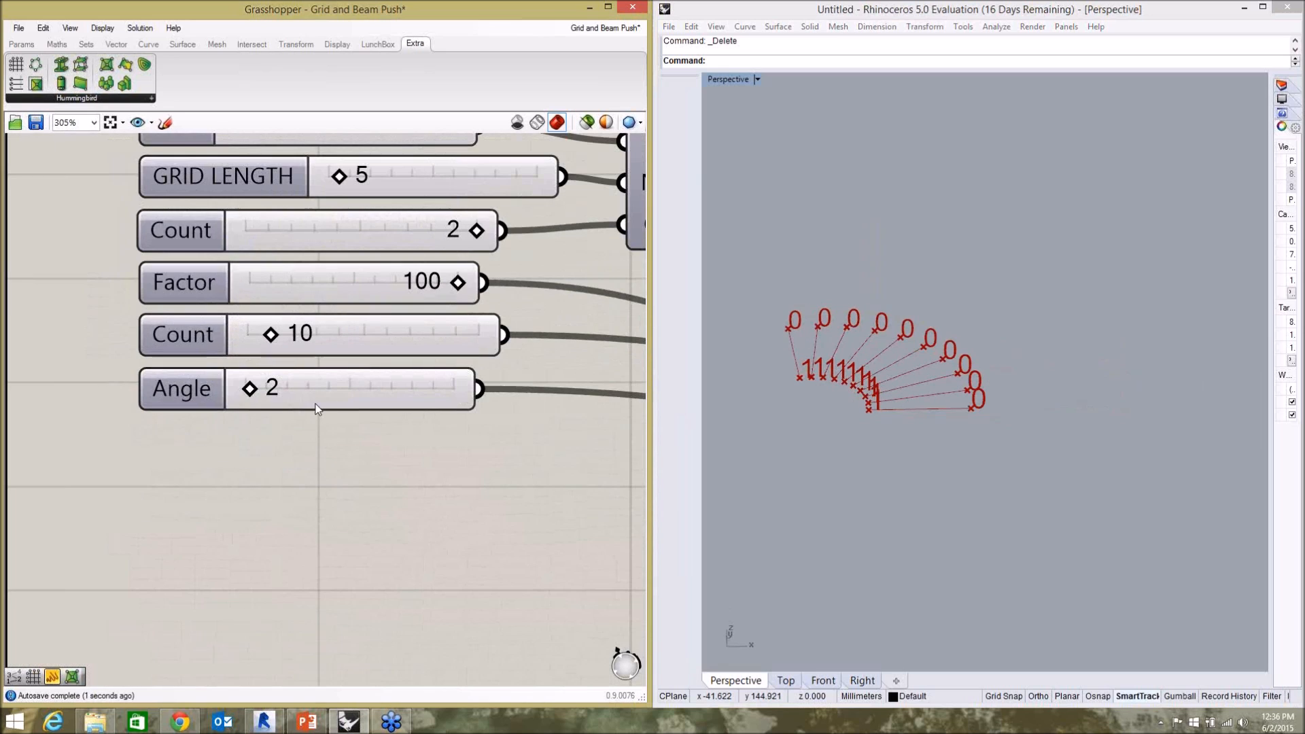
Write the Grid Push CSV file by triggering the Button that feeds the Grids component.
scroll(238, 399, down, 6)
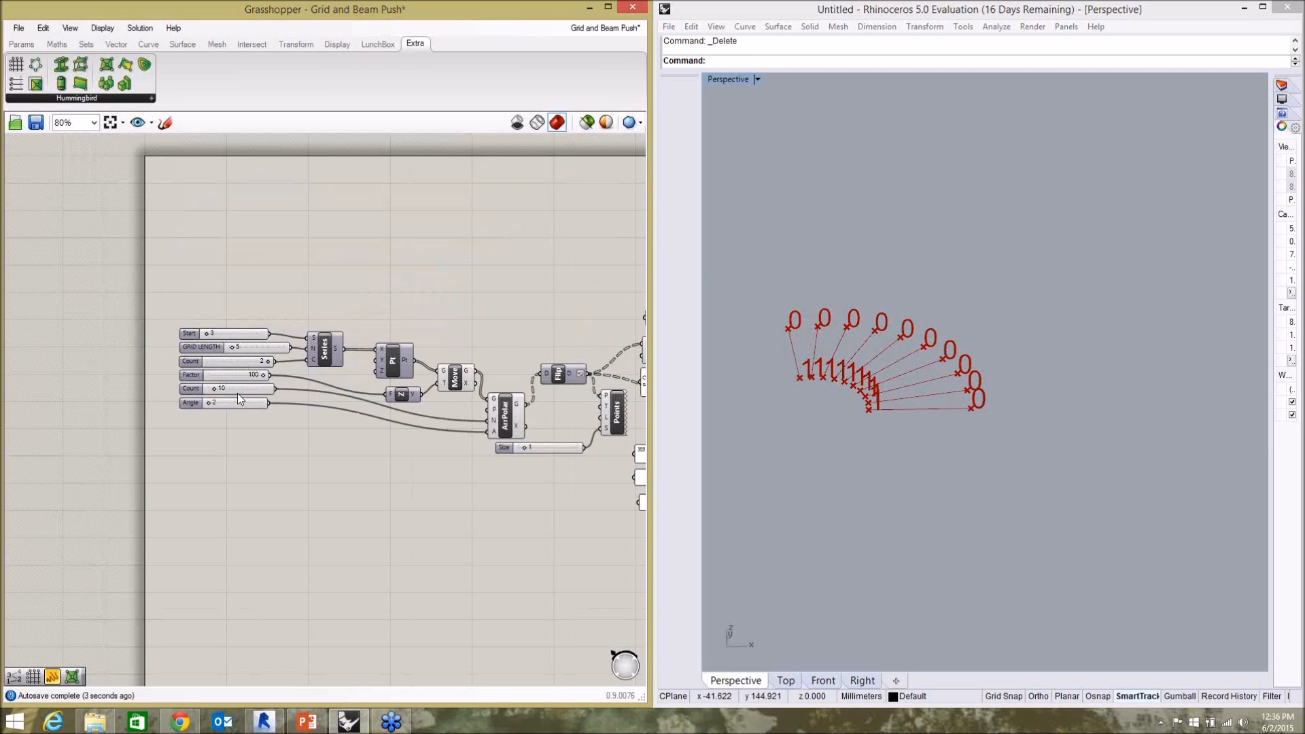
scroll(483, 299, up, 5)
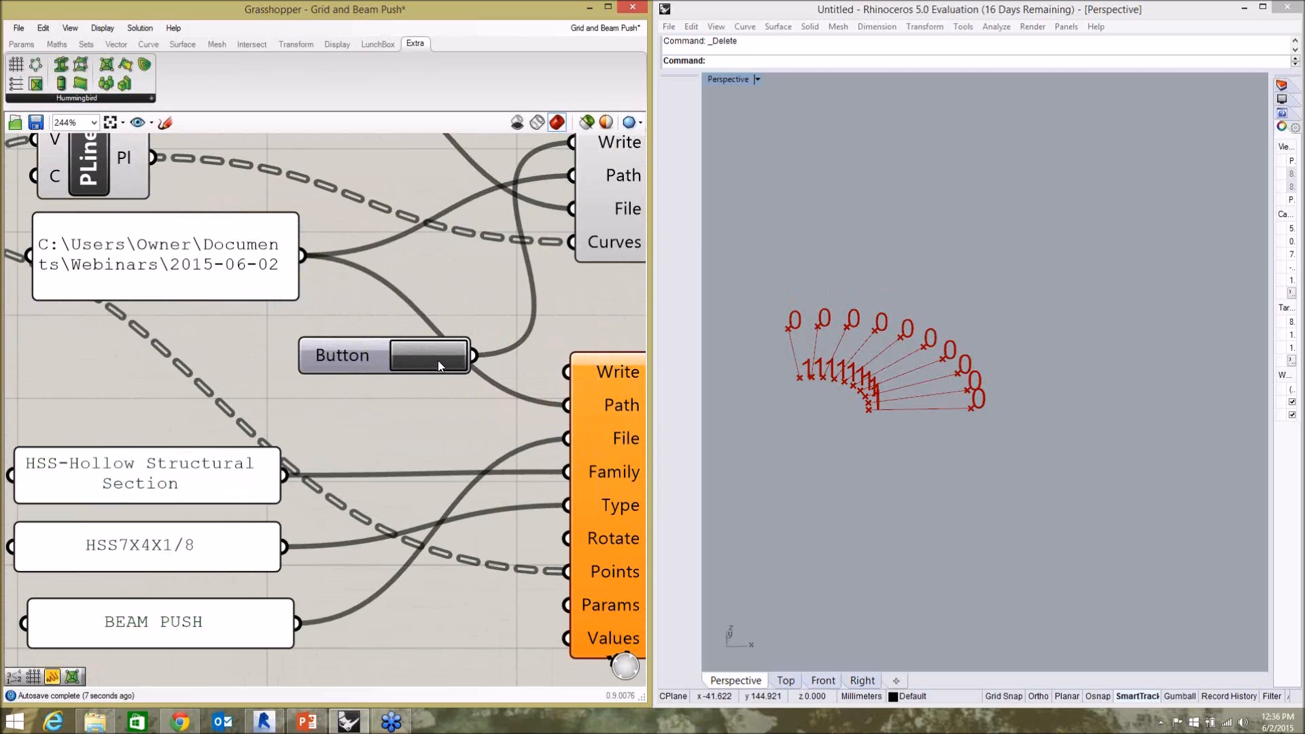
scroll(437, 360, down, 4)
scroll(367, 275, up, 3)
click(311, 202)
click(487, 438)
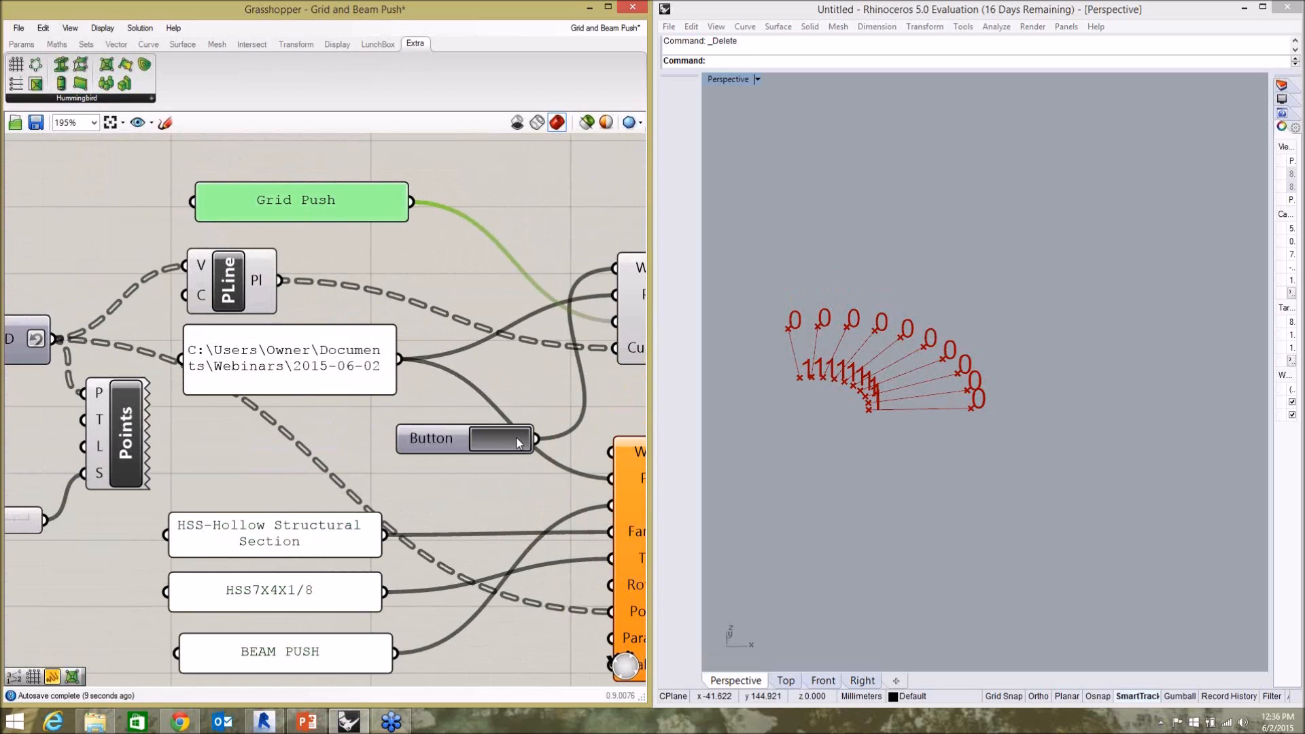
Switch to Revit, delete the placed elements in the 3D view and open the wv-Level 1 Plan.
click(264, 722)
drag(757, 537, 377, 208)
key(Delete)
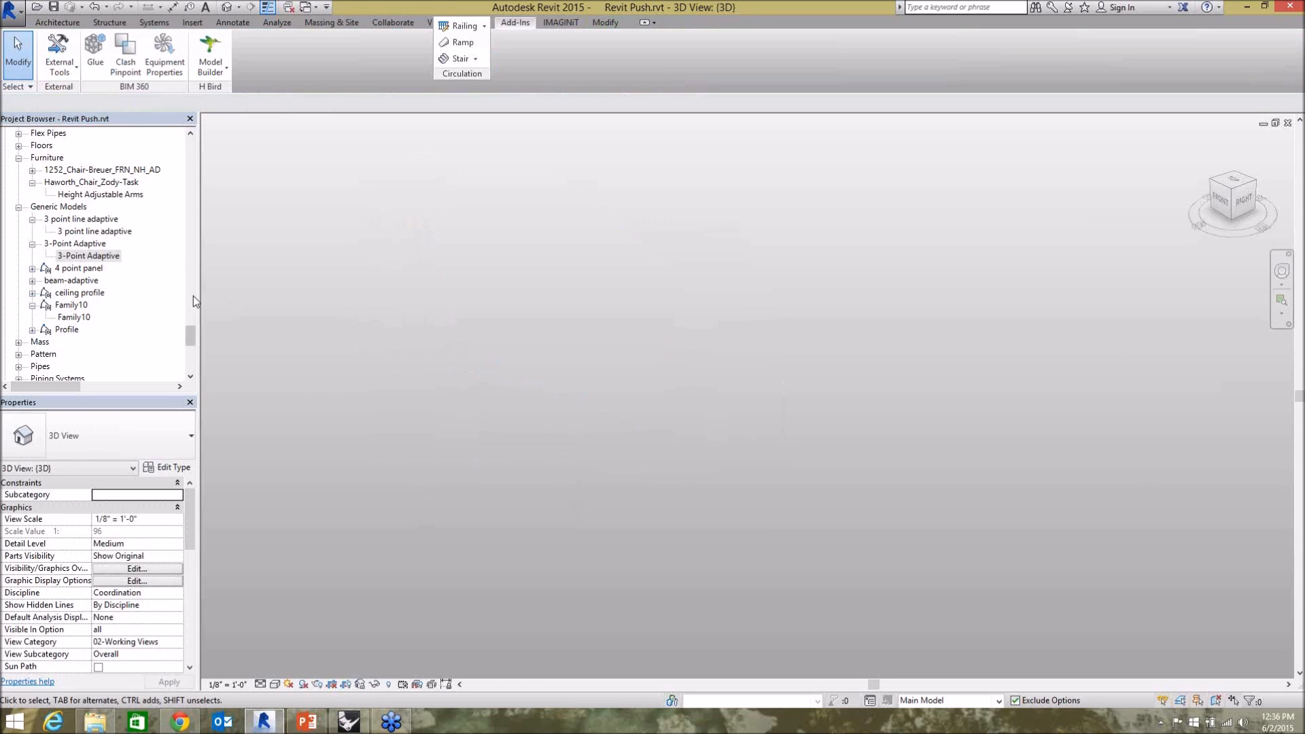
drag(190, 336, 211, 144)
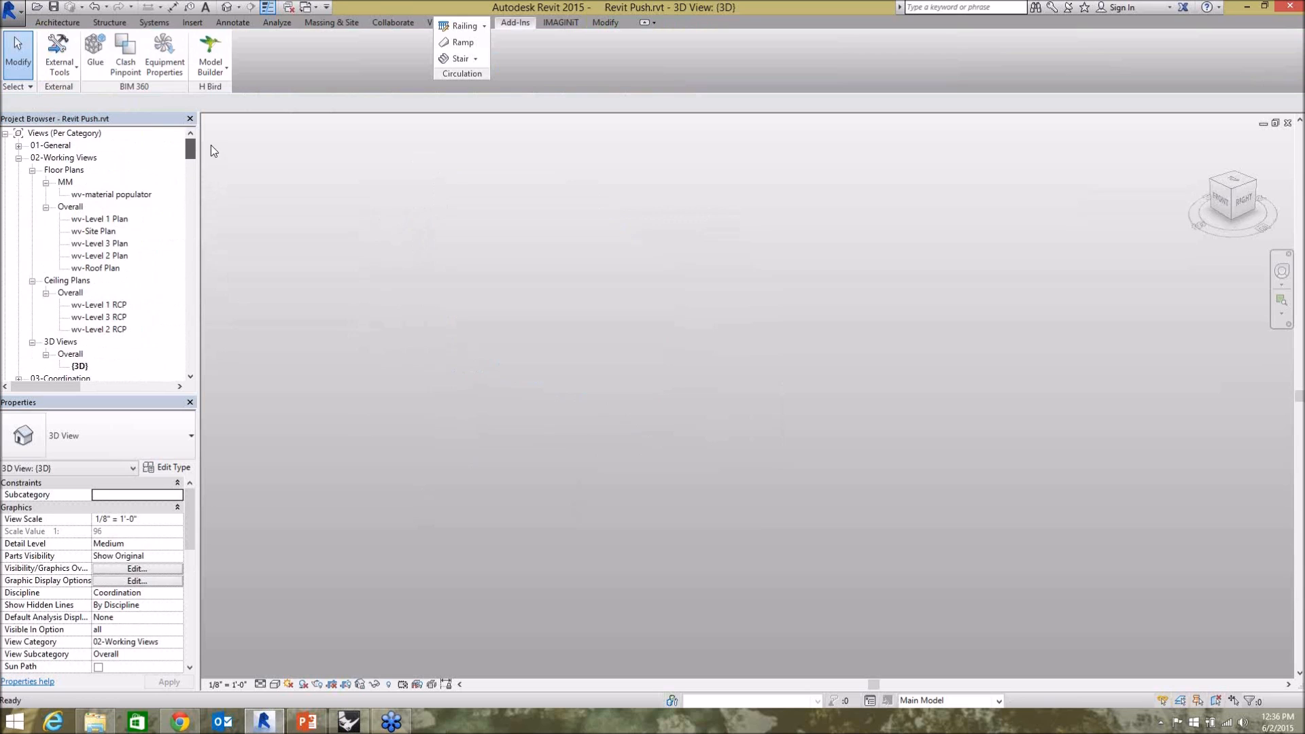
double_click(101, 218)
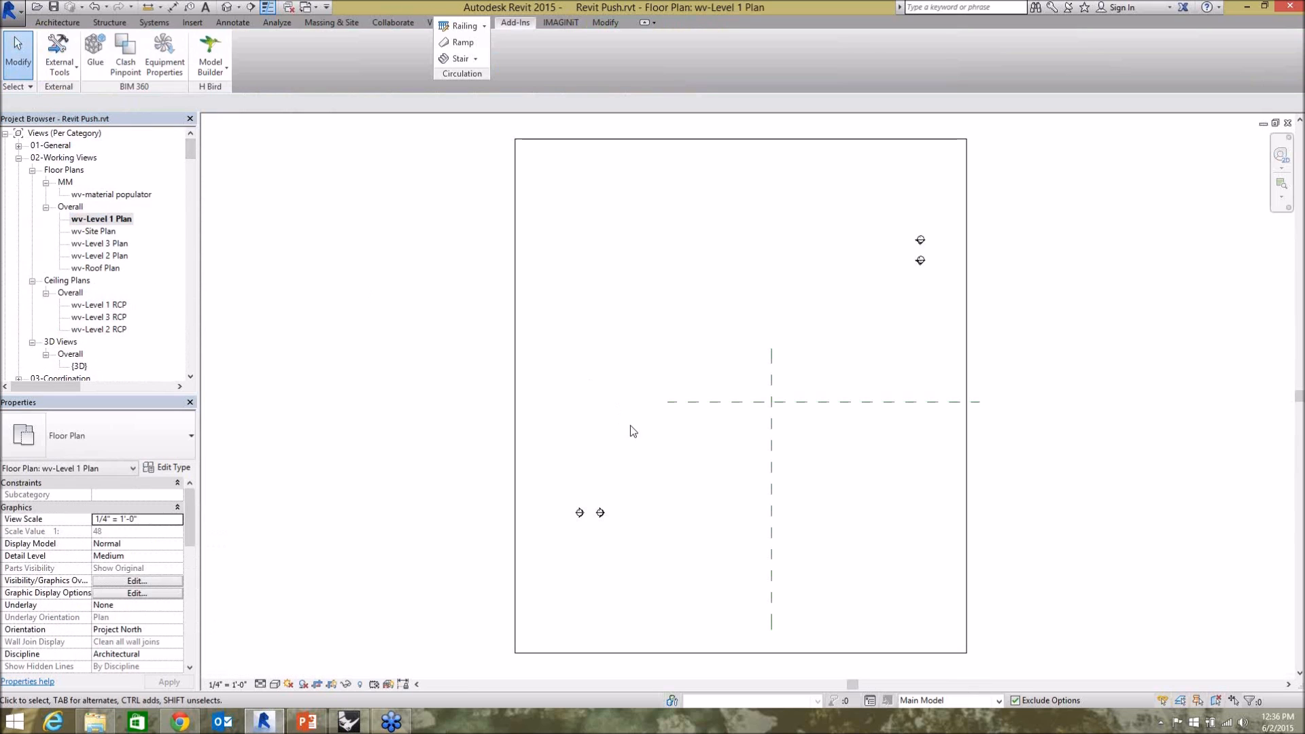
Create the radial grids on the Level 1 plan from Grid Push.csv with Model Builder, adding all as new elements.
click(210, 69)
click(222, 96)
click(479, 291)
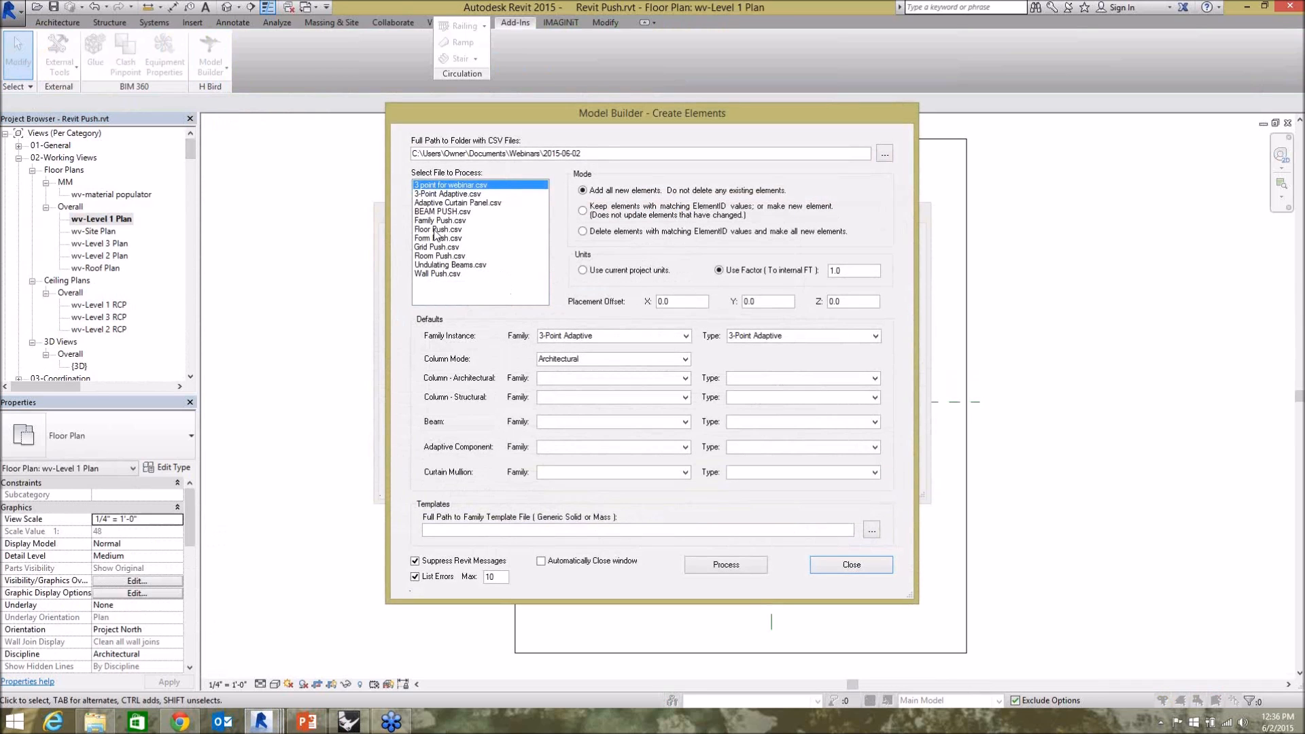
click(435, 248)
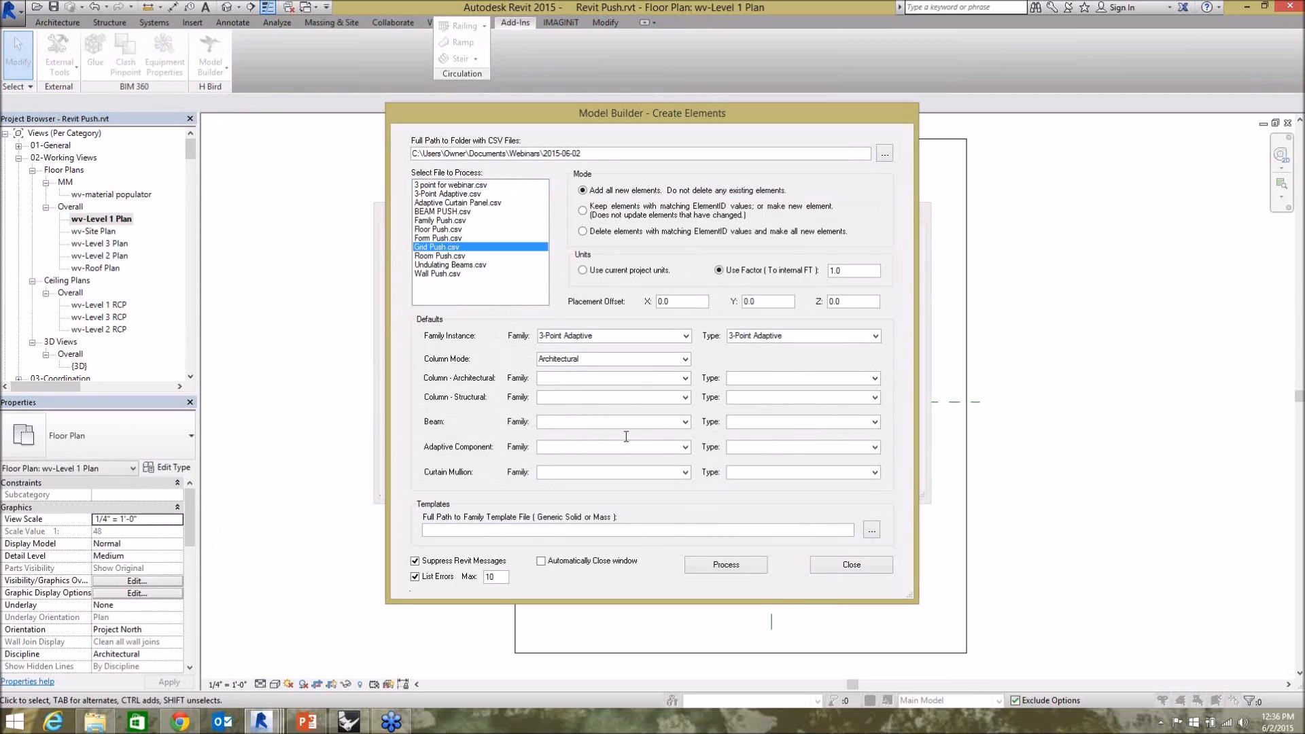
click(726, 565)
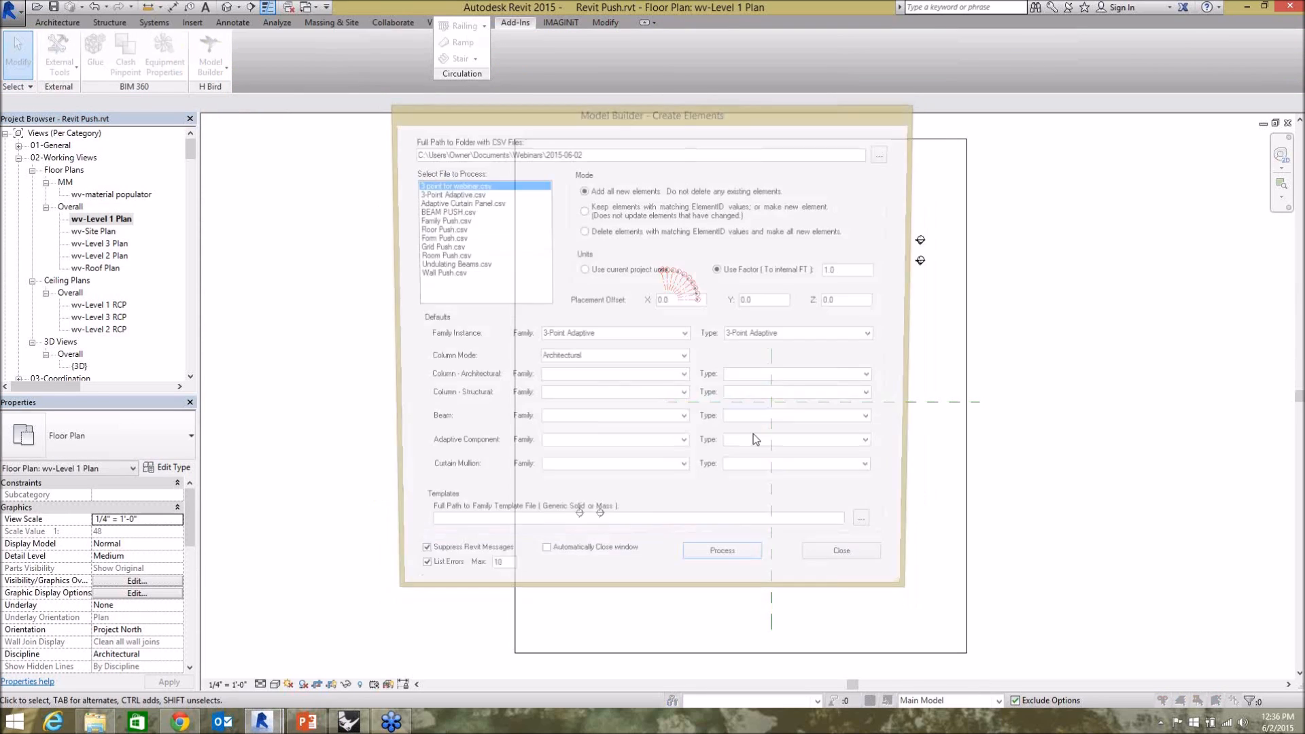
click(868, 568)
scroll(725, 408, up, 6)
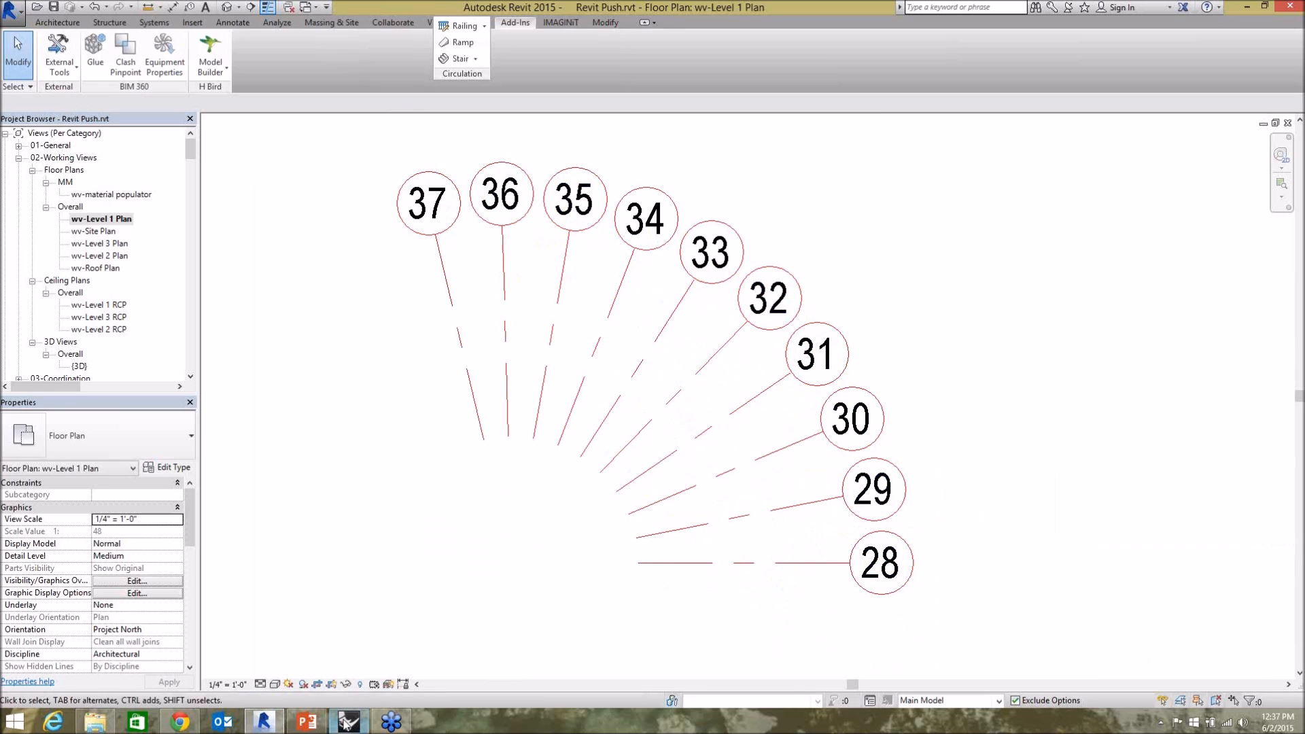
Switch to Grasshopper and connect the Button to the Beams component's Write input.
click(349, 645)
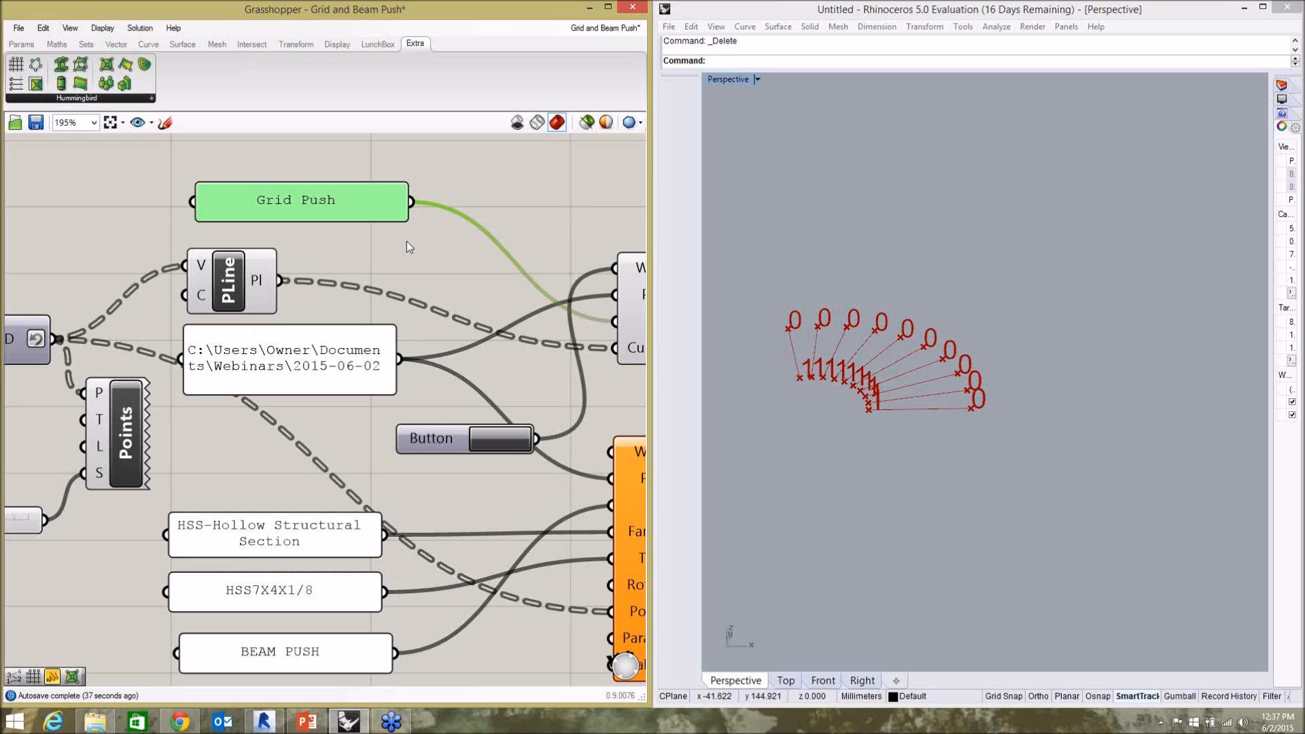
click(324, 238)
scroll(468, 319, down, 3)
scroll(418, 381, up, 1)
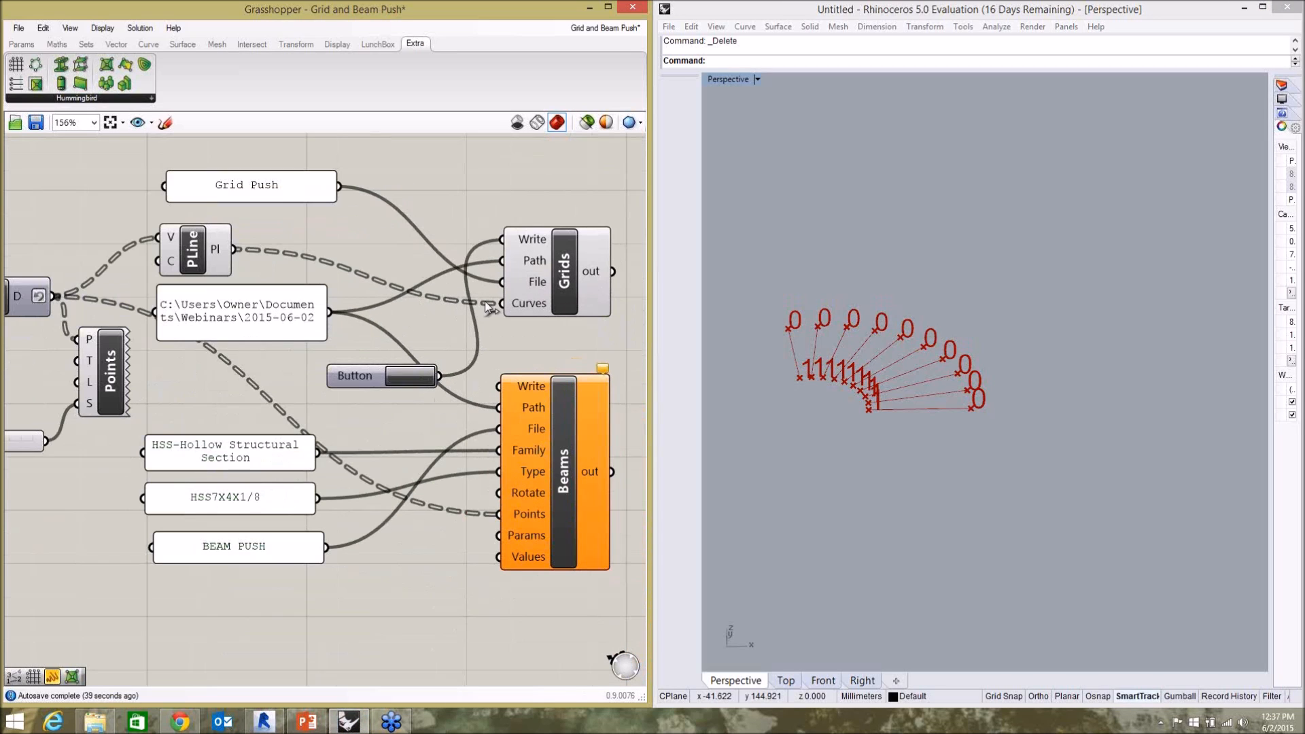
click(215, 506)
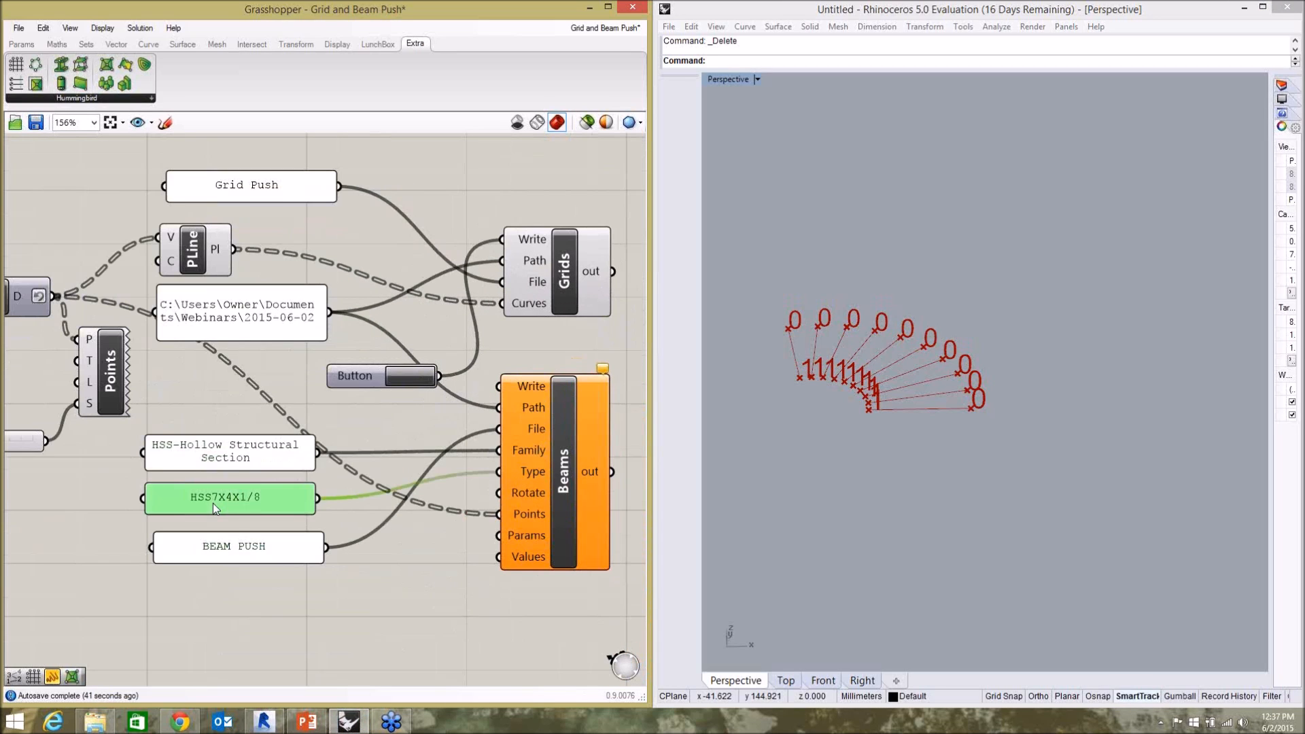
click(394, 413)
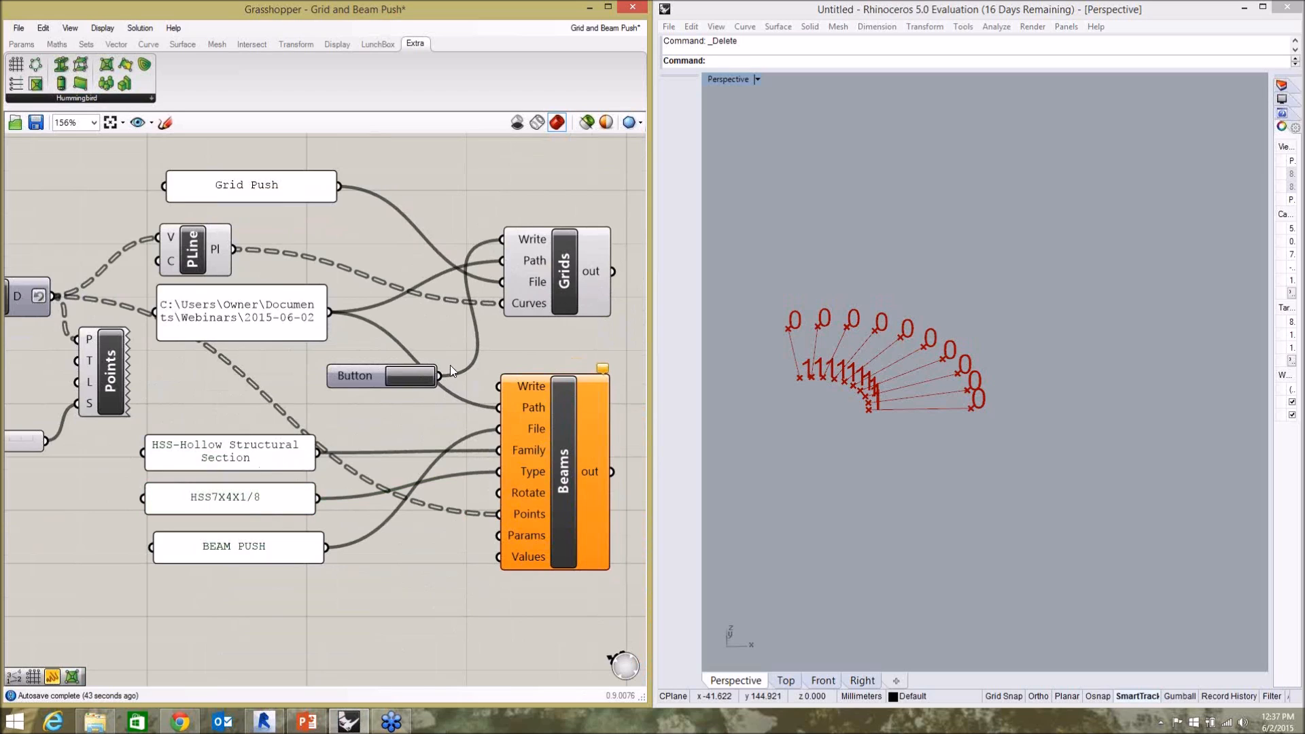
drag(439, 374, 500, 386)
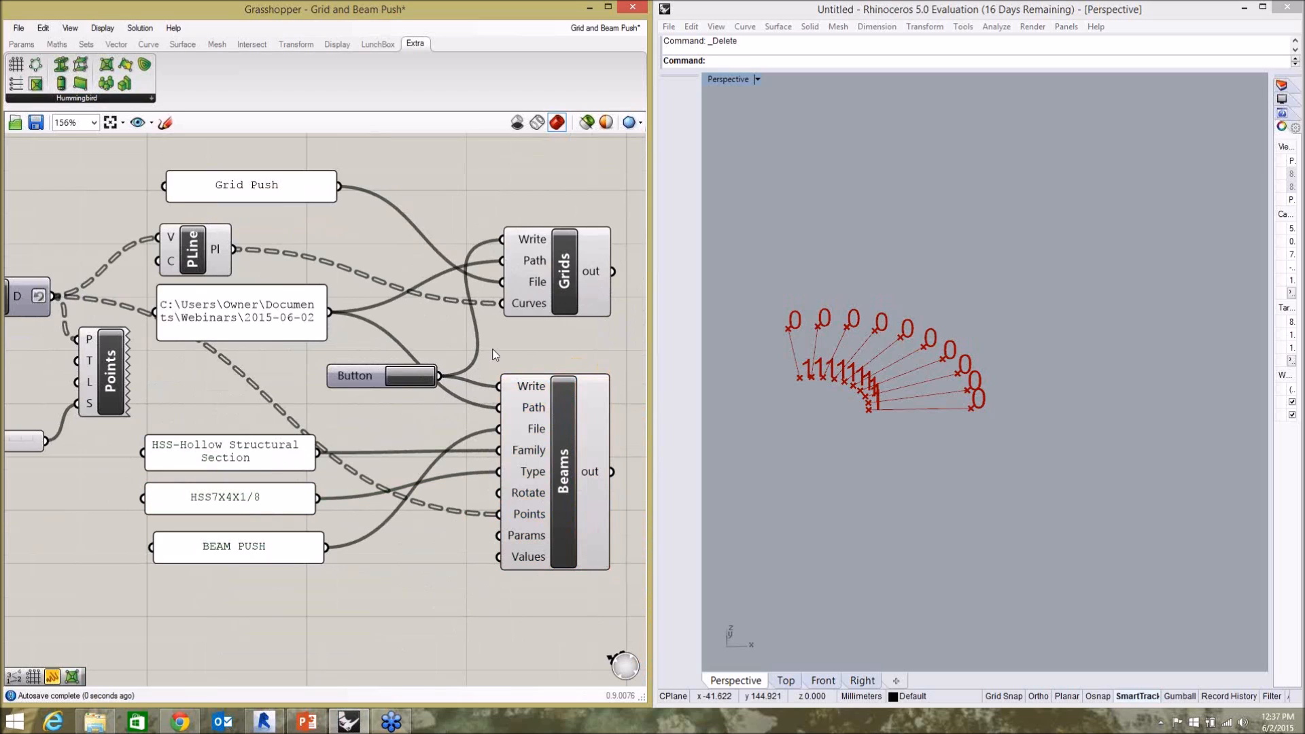
Disconnect the Button from the Grids component's Write input.
right_click(527, 241)
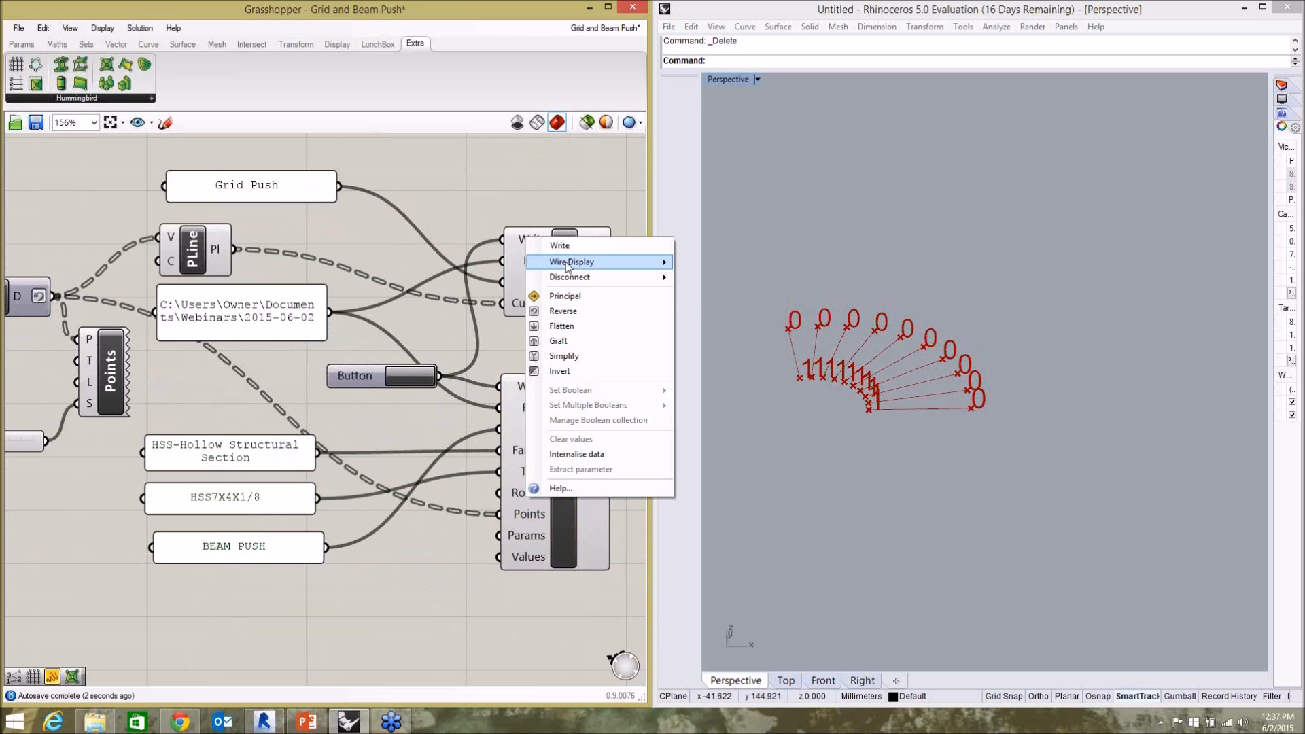
mouse_move(577, 263)
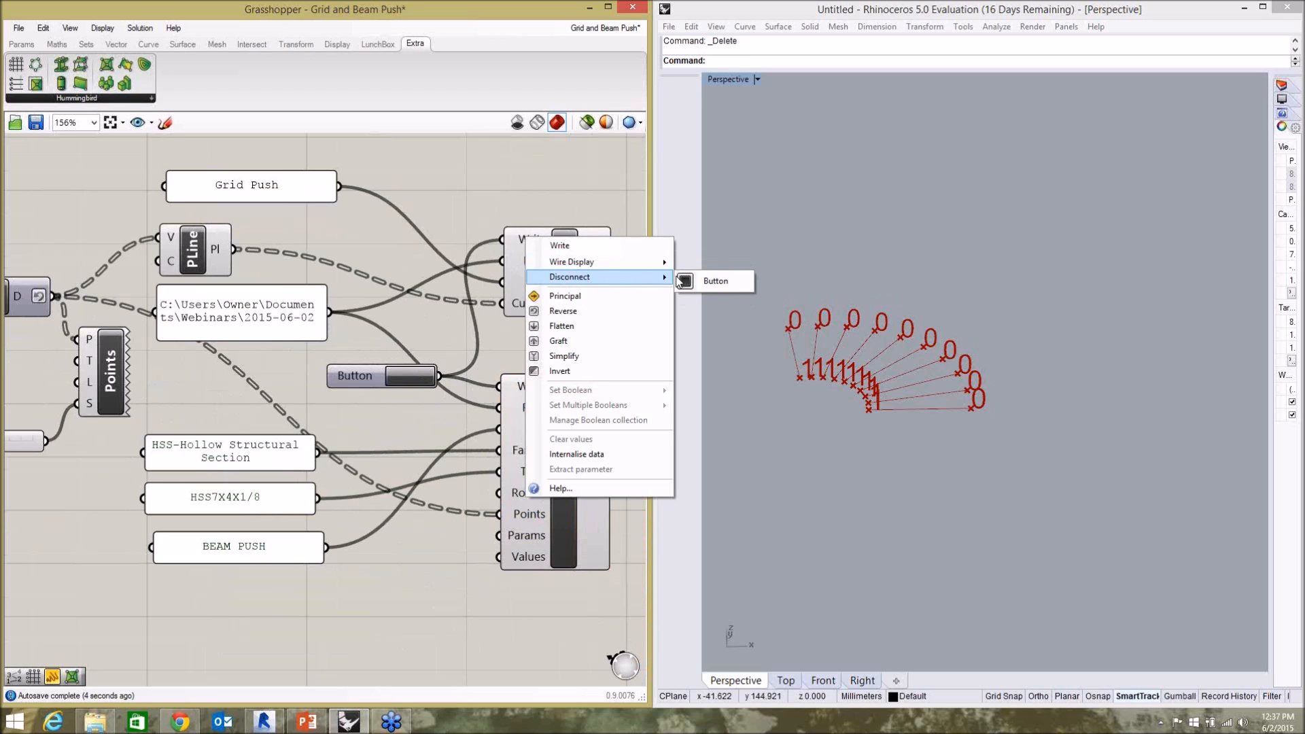
click(707, 279)
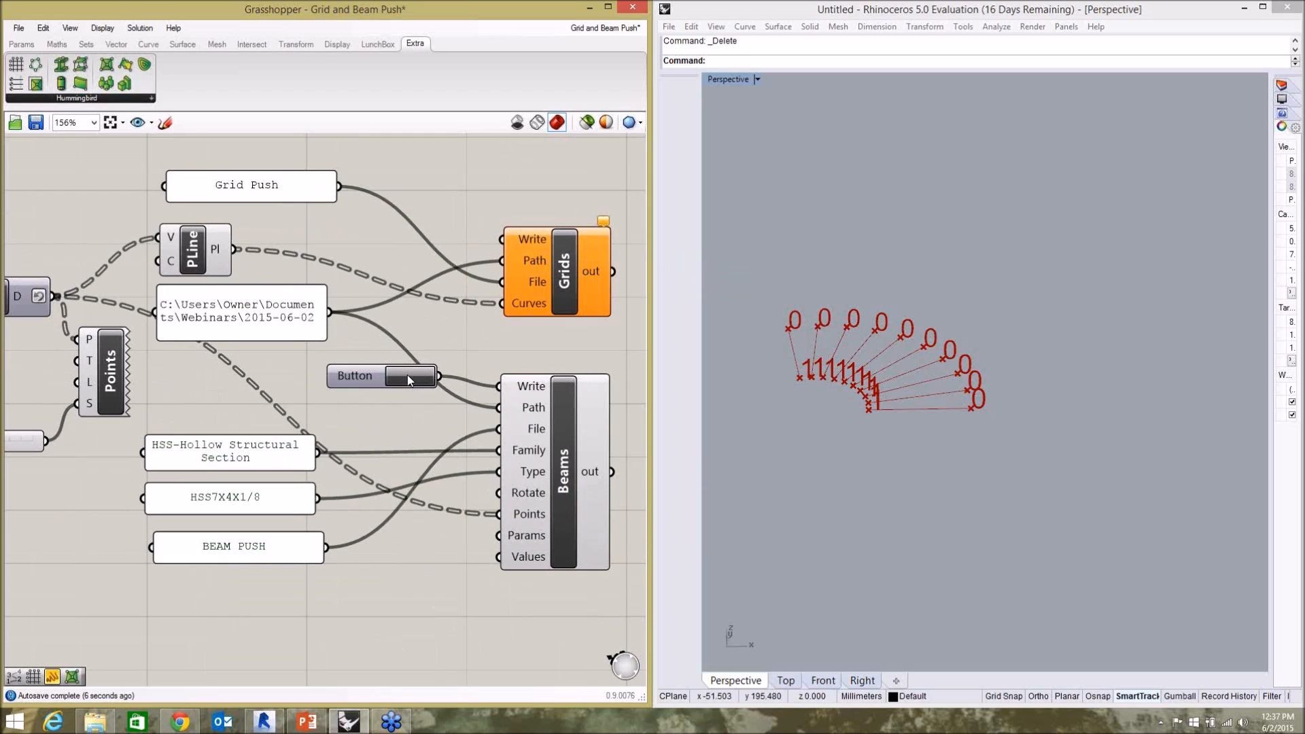
Switch to Revit and create the beams along the radial grids from BEAM PUSH.csv with Model Builder.
click(264, 721)
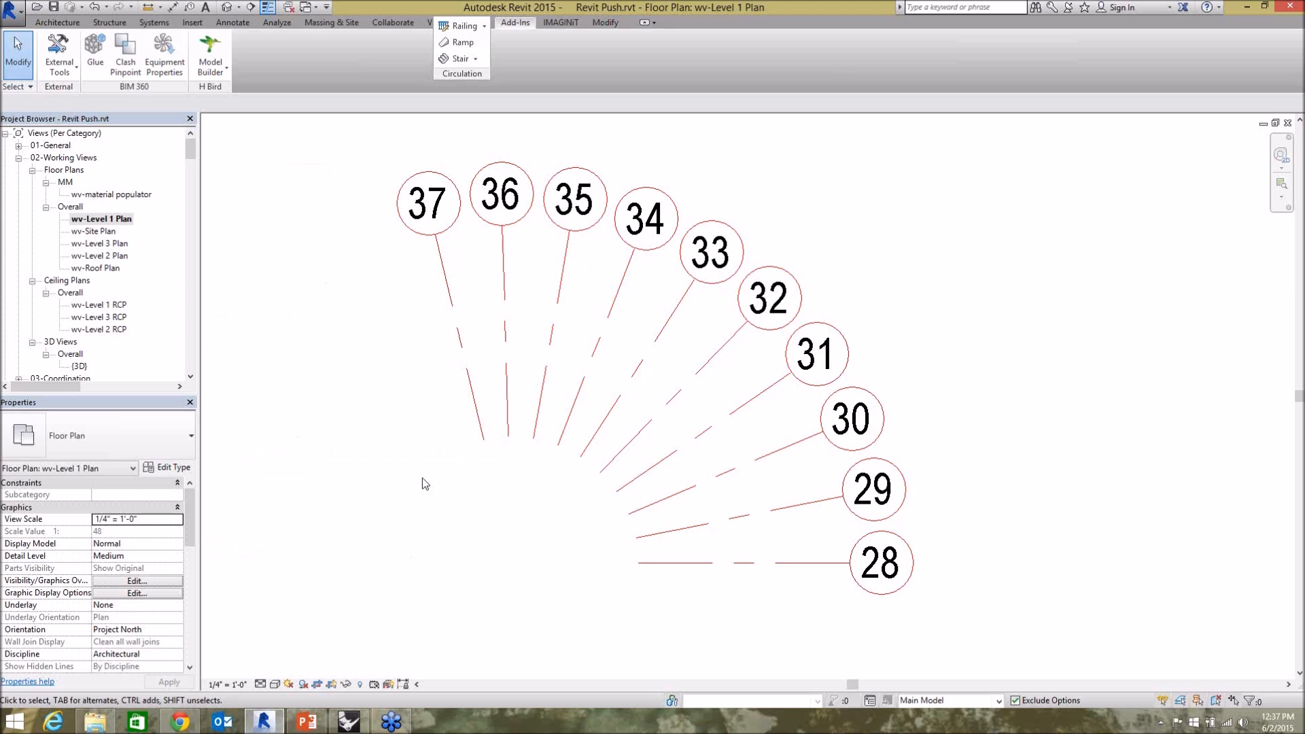
click(217, 66)
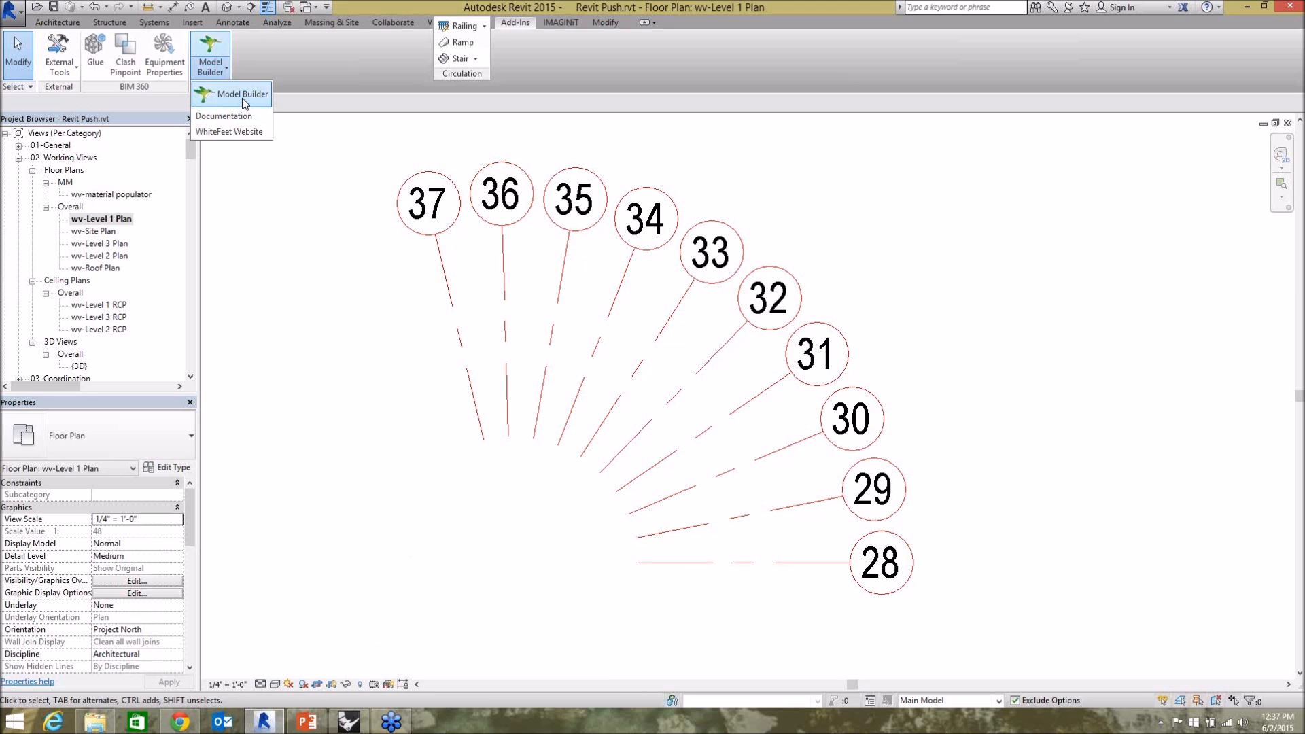
click(218, 91)
click(449, 290)
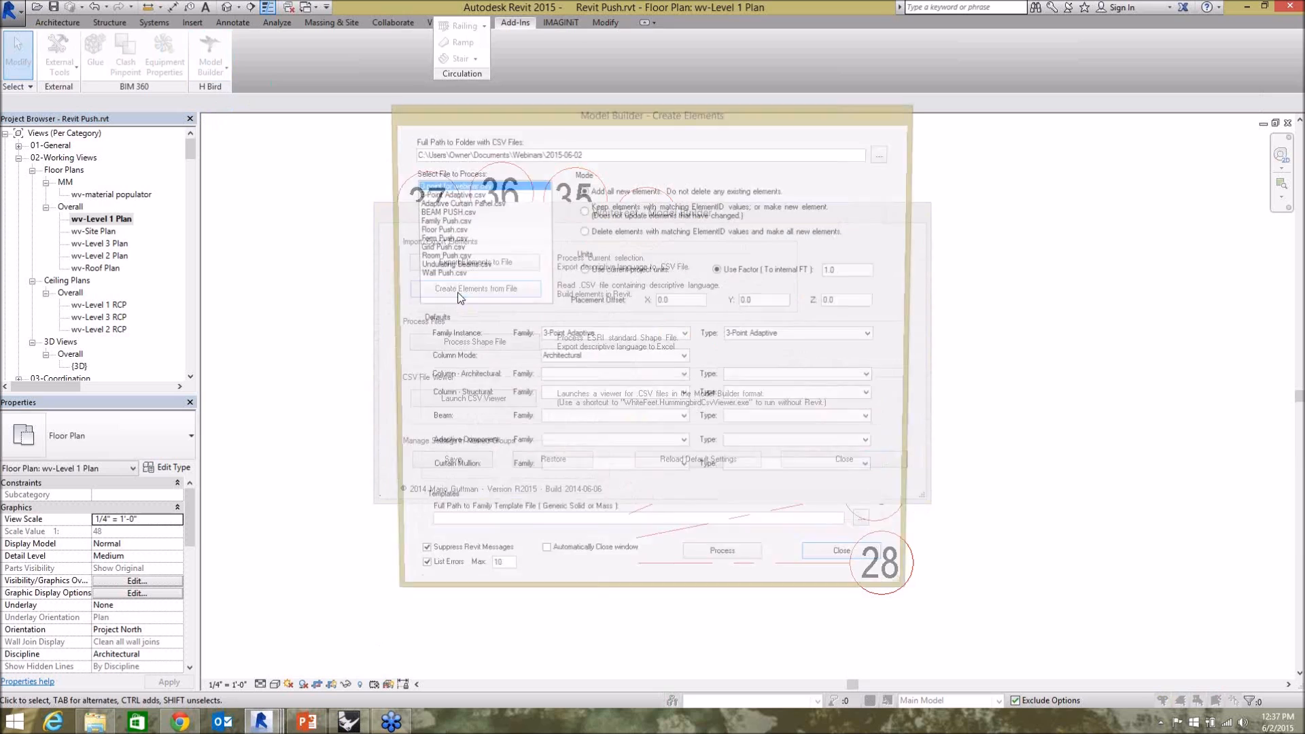
click(445, 211)
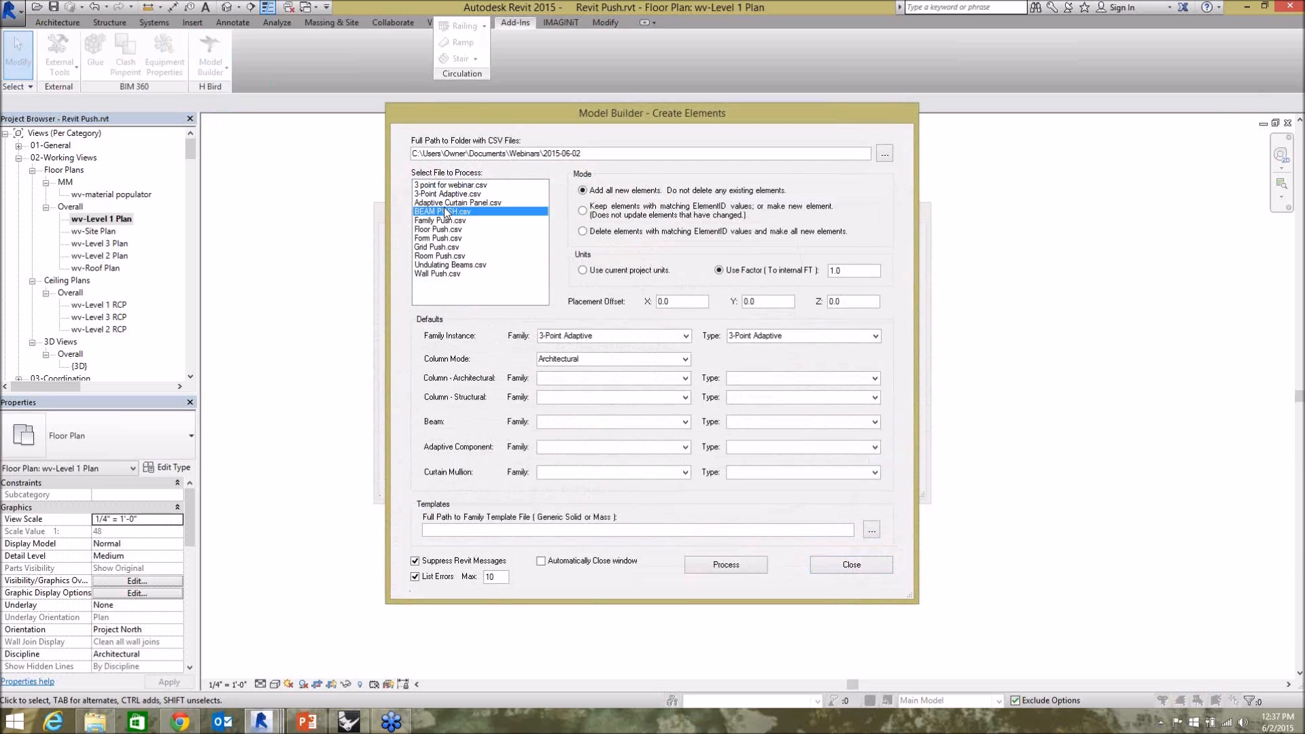
click(711, 564)
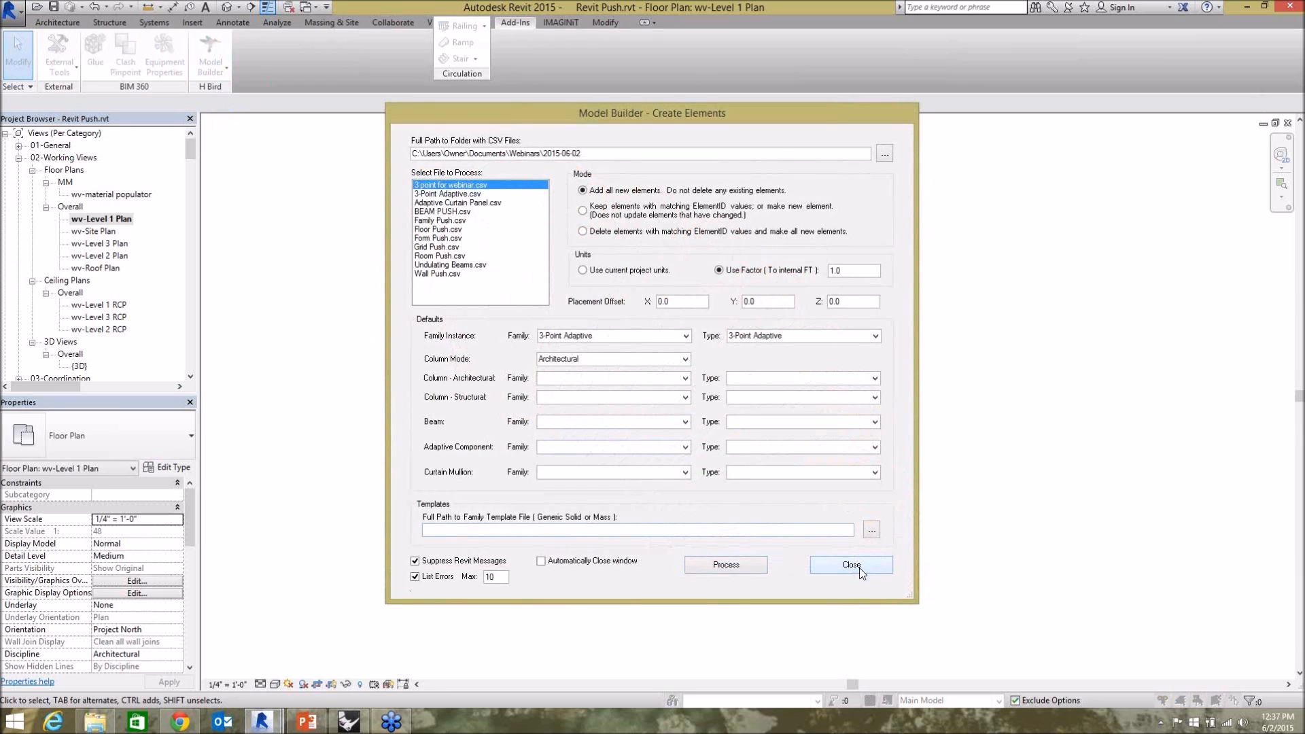
click(821, 564)
click(758, 577)
click(569, 494)
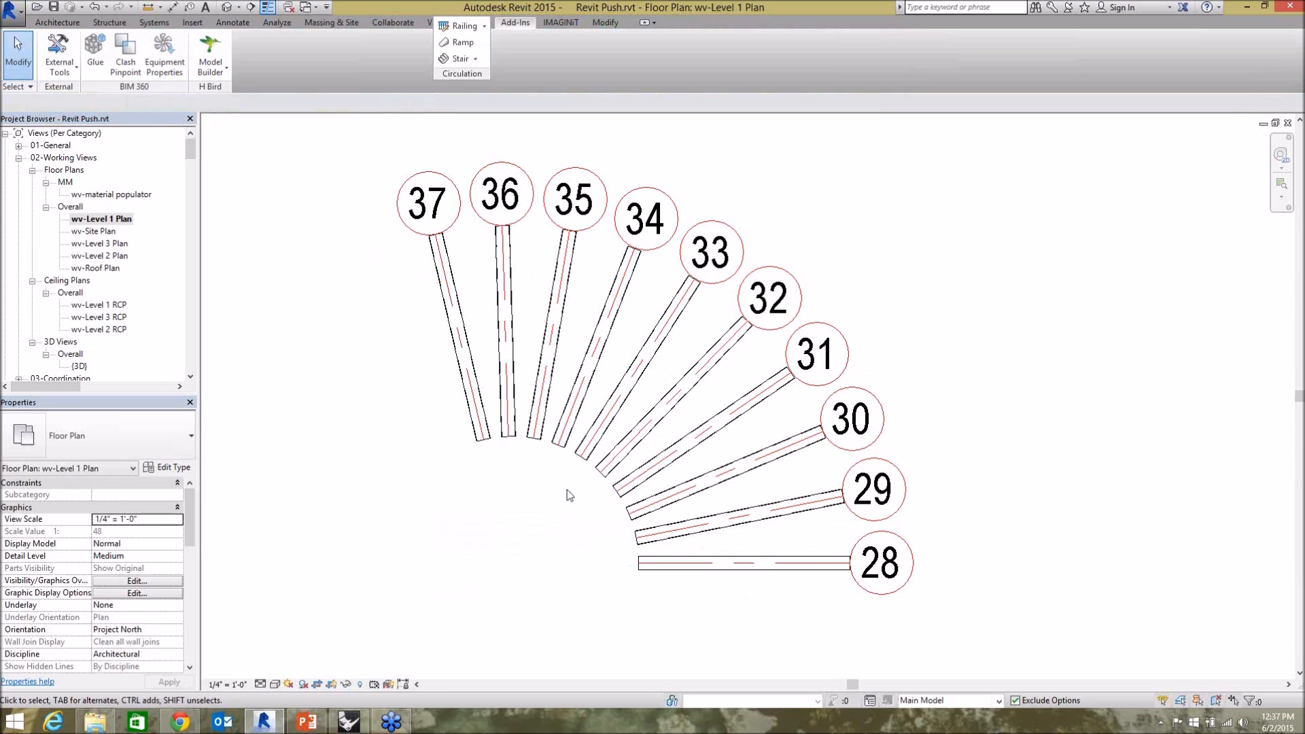
Open the default 3D view and fit all the beams in it.
click(429, 23)
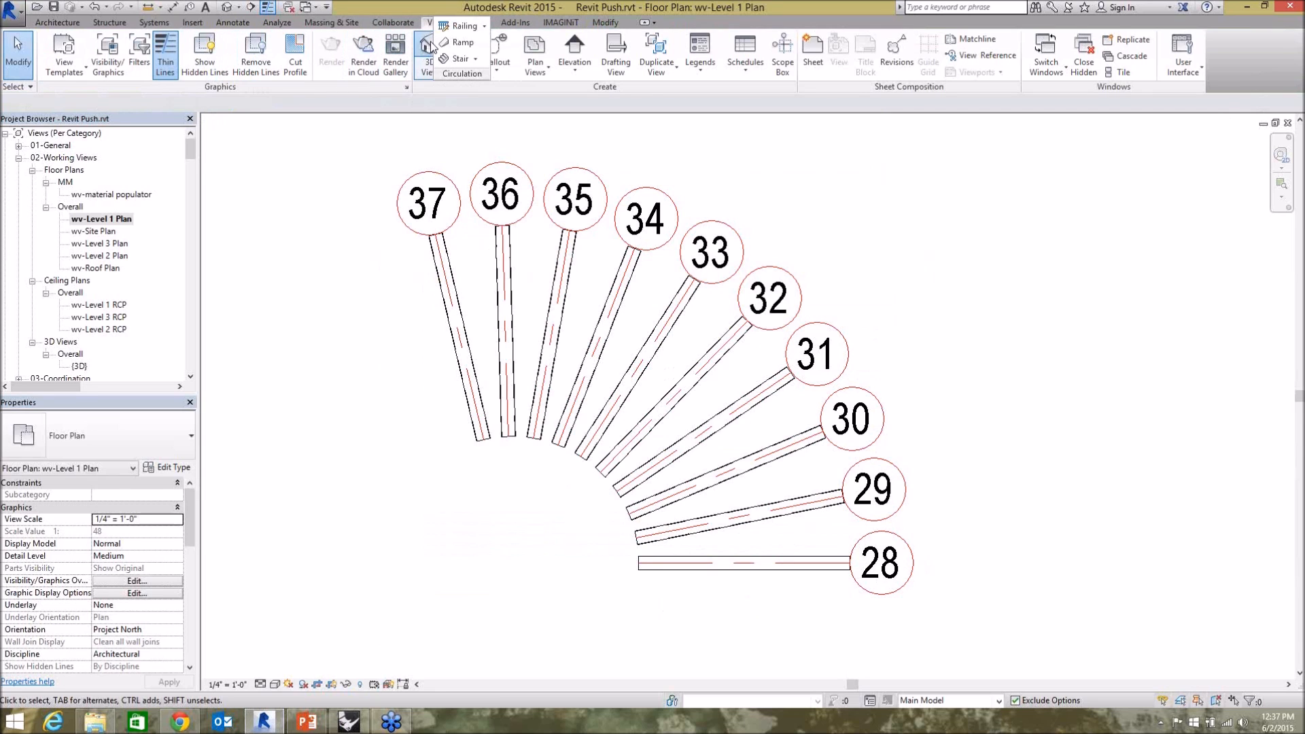
click(429, 47)
right_click(608, 422)
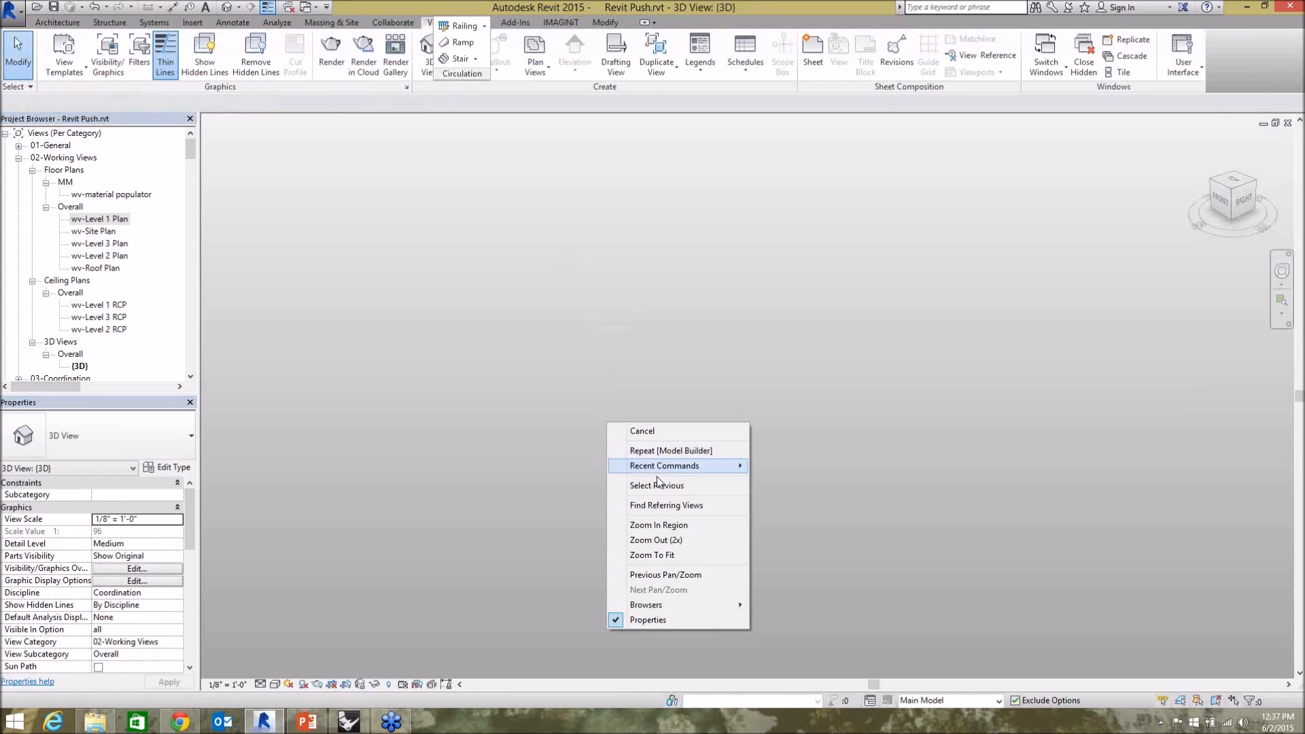
click(658, 553)
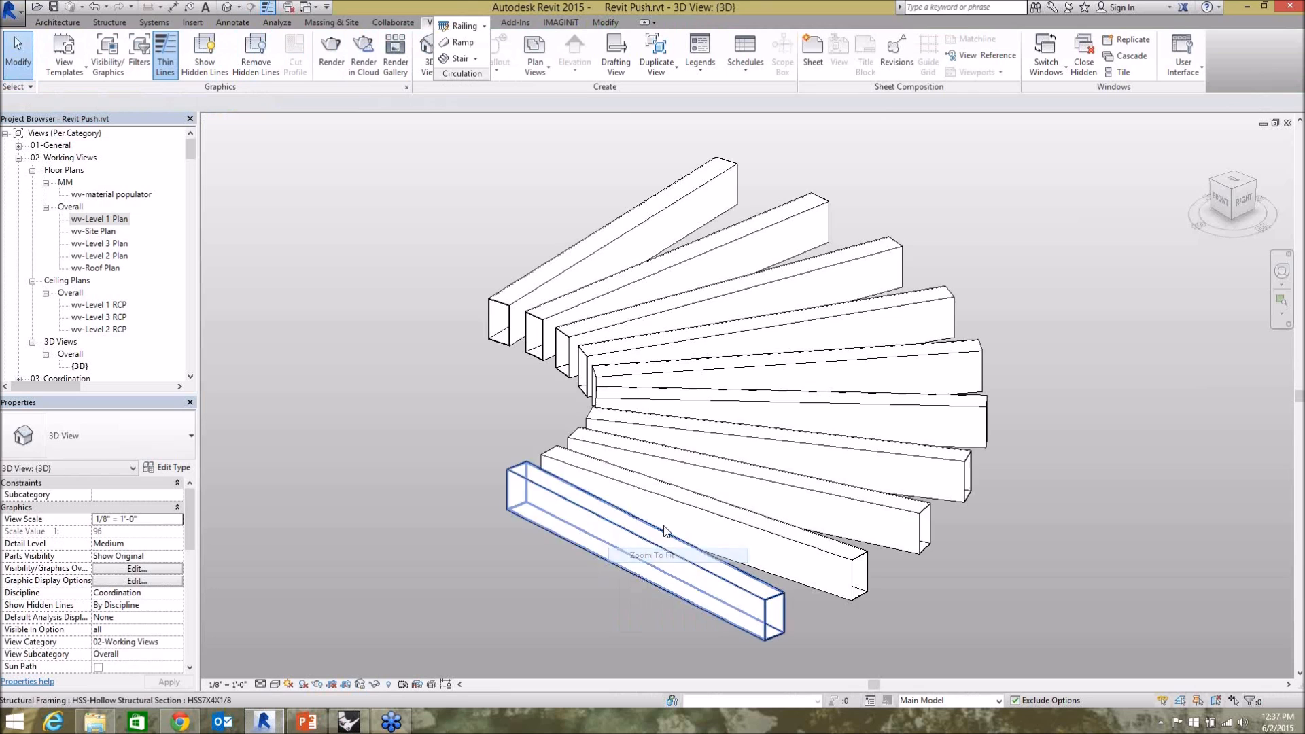
Select one of the radial beams, examine its family and type from the front, and clear the selection.
click(536, 353)
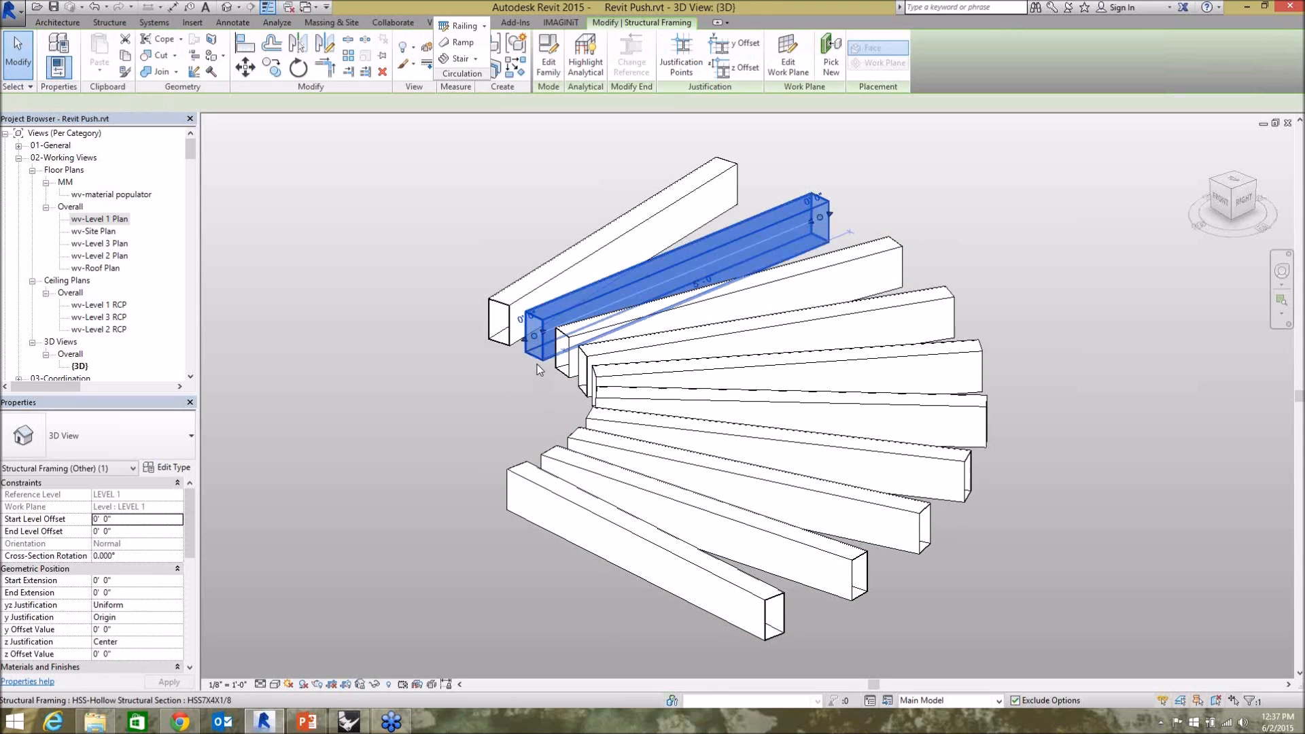
shift+middle_drag(532, 411, 408, 371)
scroll(408, 370, down, 2)
shift+middle_drag(863, 416, 371, 505)
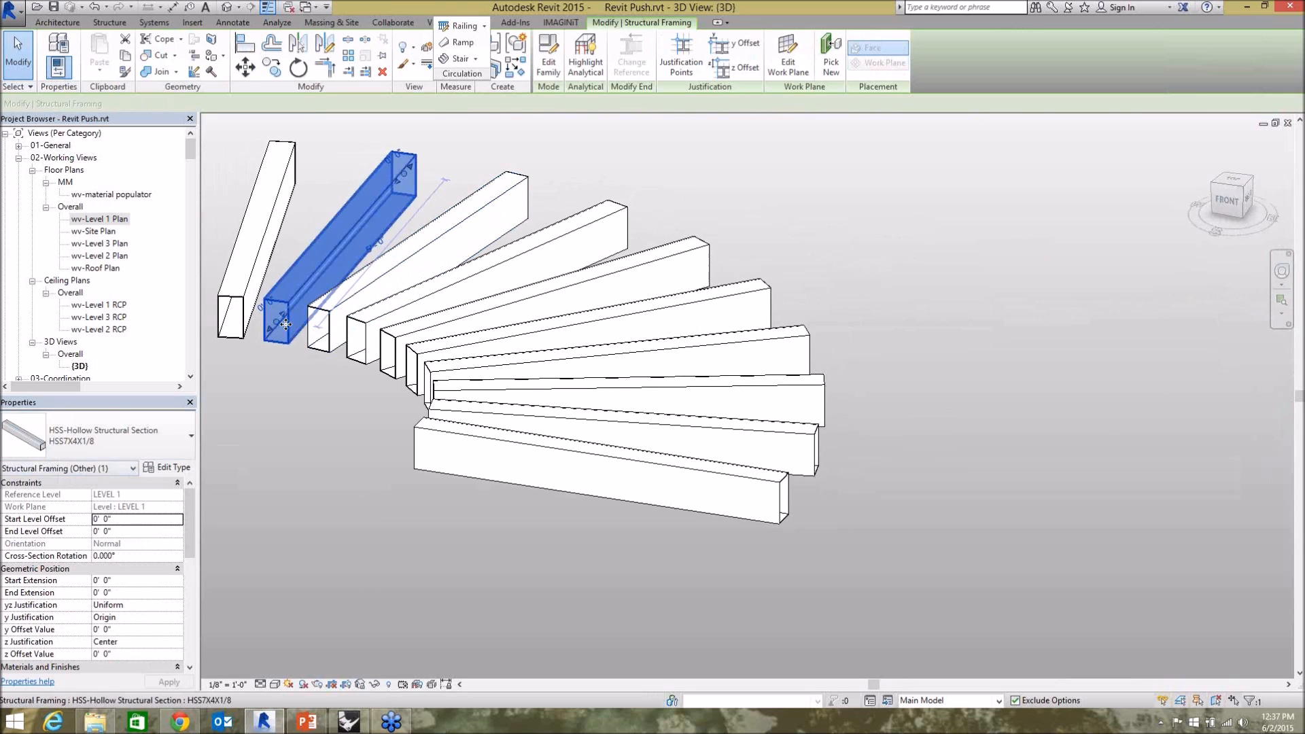
click(299, 350)
click(282, 332)
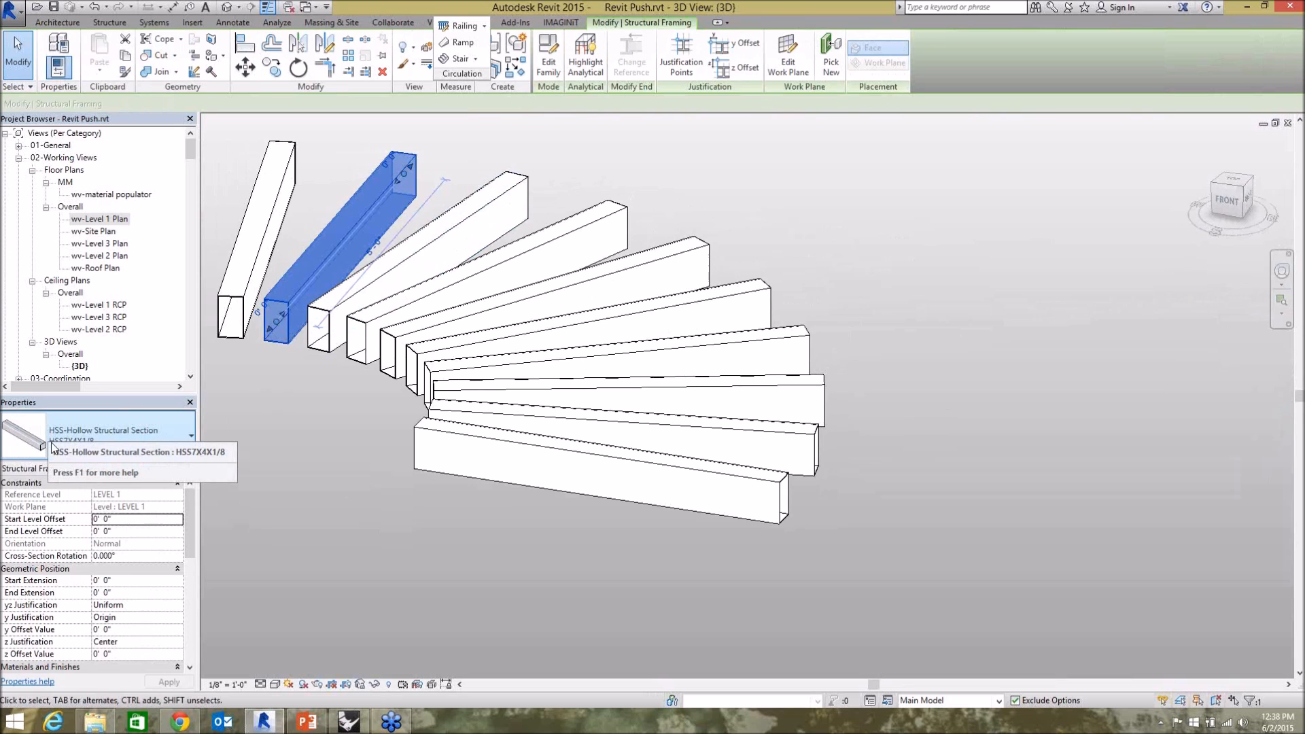
click(295, 582)
Switch to Grasshopper, connect the Button to the Grids component's Write input, and trigger it from above the Grid Push panel.
click(367, 726)
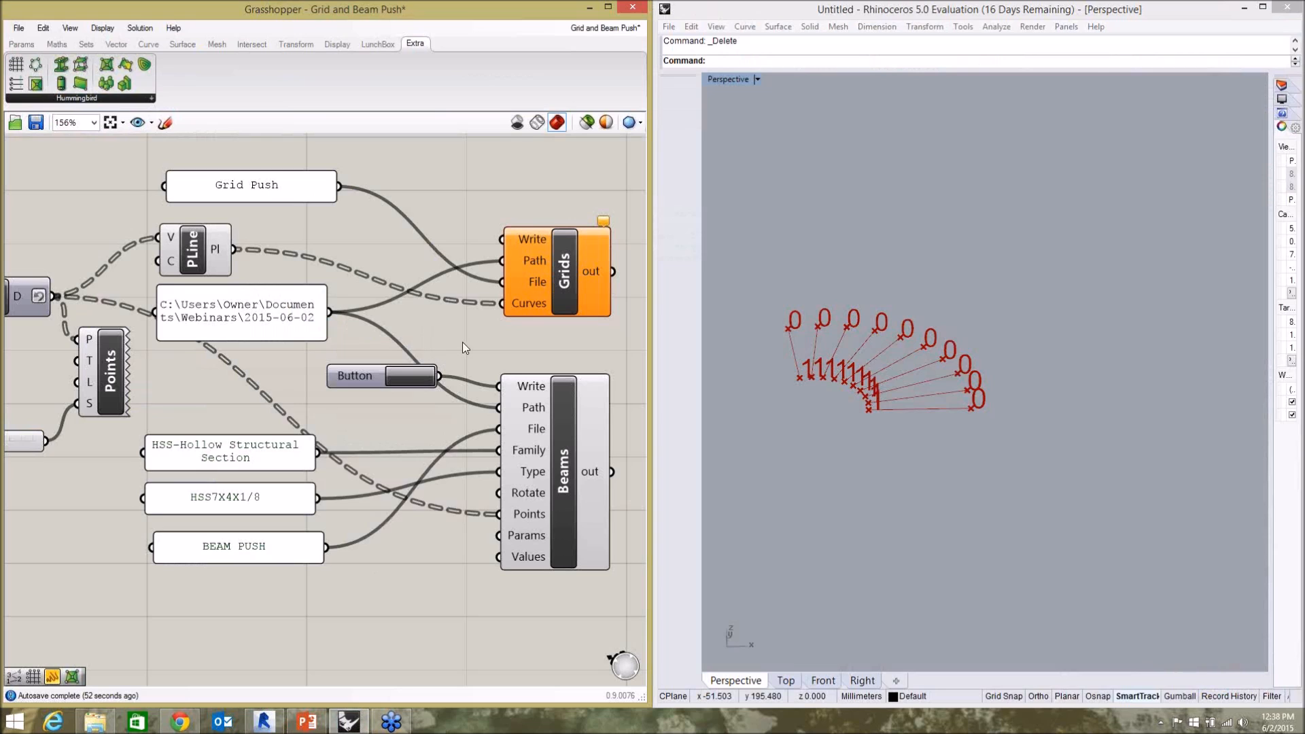
drag(438, 375, 502, 239)
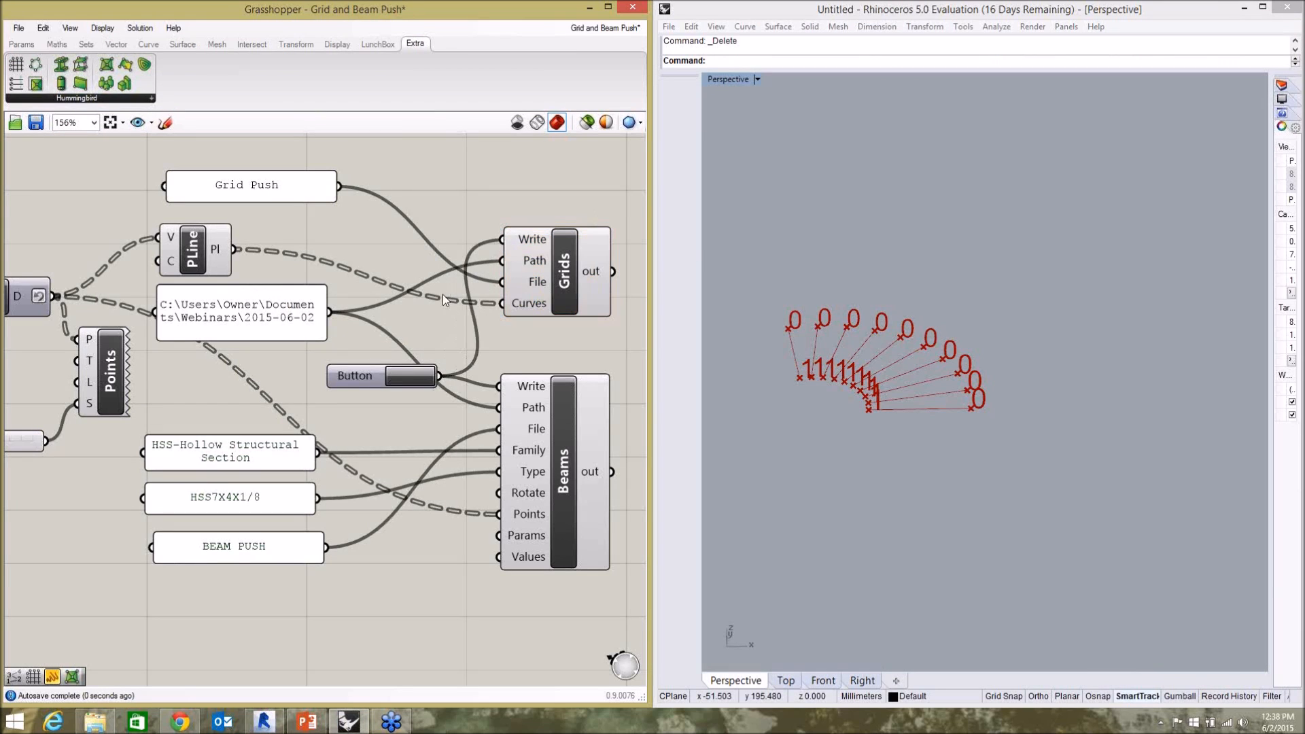
drag(369, 385, 278, 165)
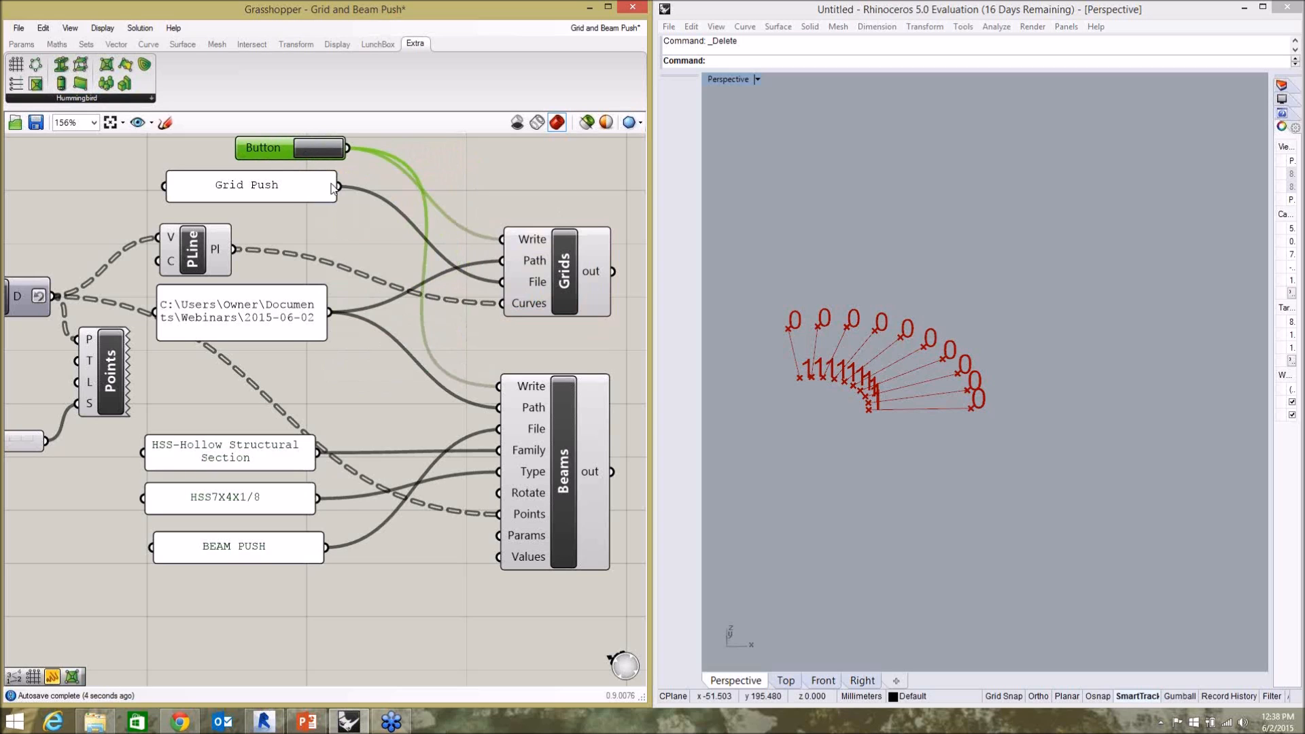
click(319, 149)
Switch to Revit, return to the wv-Level 1 Plan and delete all the grids and beams.
click(263, 721)
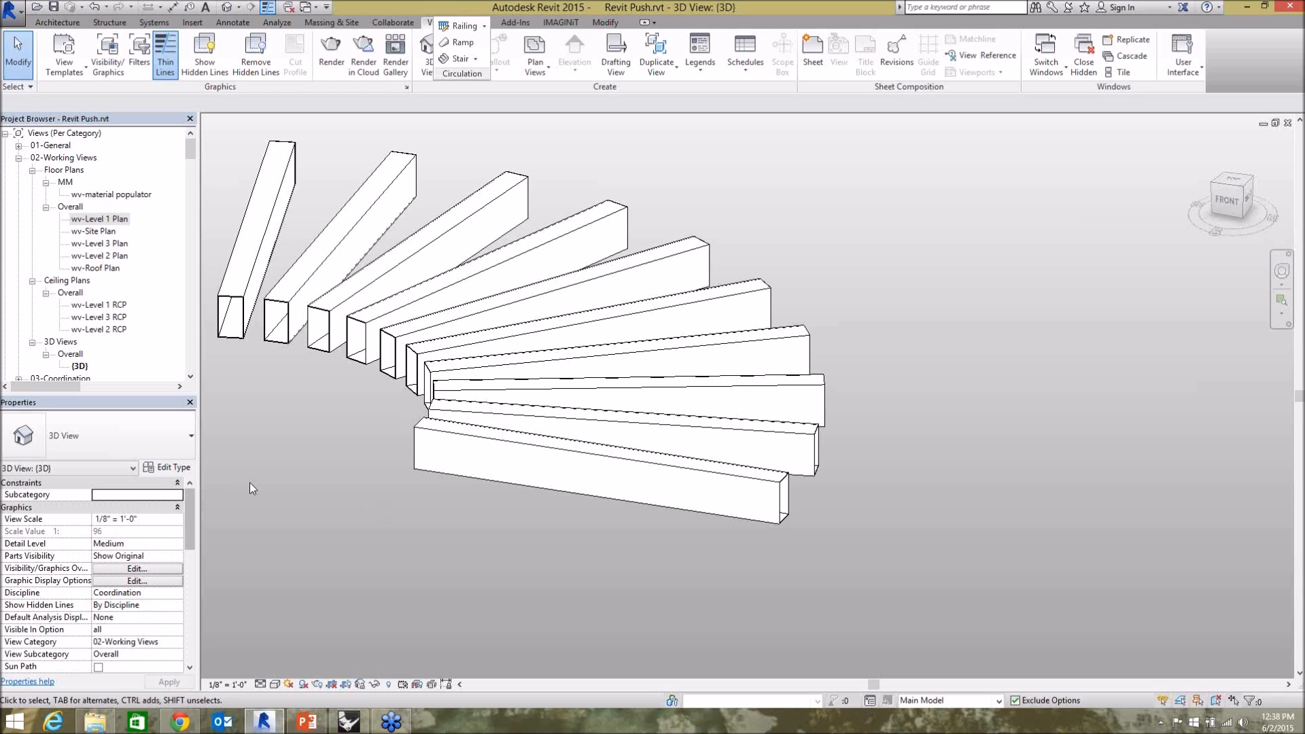
key(ctrl+Tab)
drag(928, 582, 353, 179)
key(Delete)
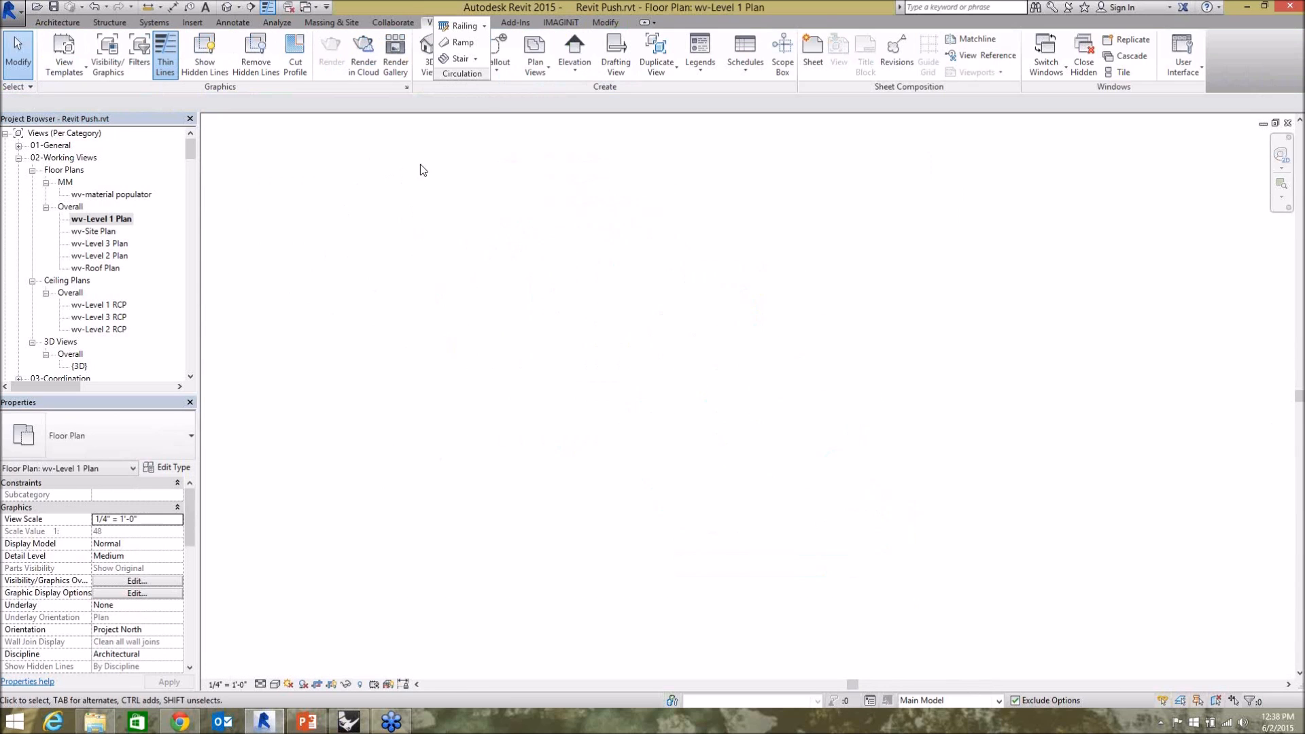
Recreate the radial grids in the emptied plan by processing Grid Push.csv with Model Builder.
click(515, 23)
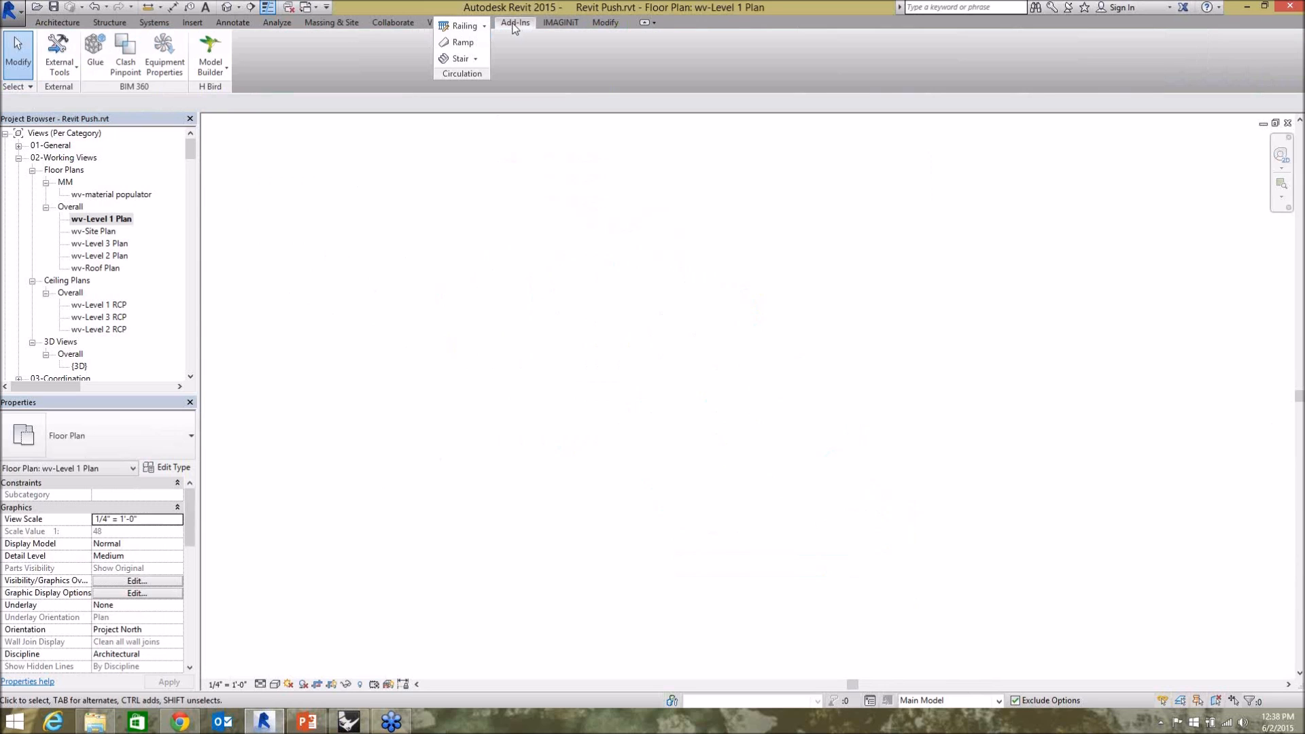
click(225, 71)
click(231, 89)
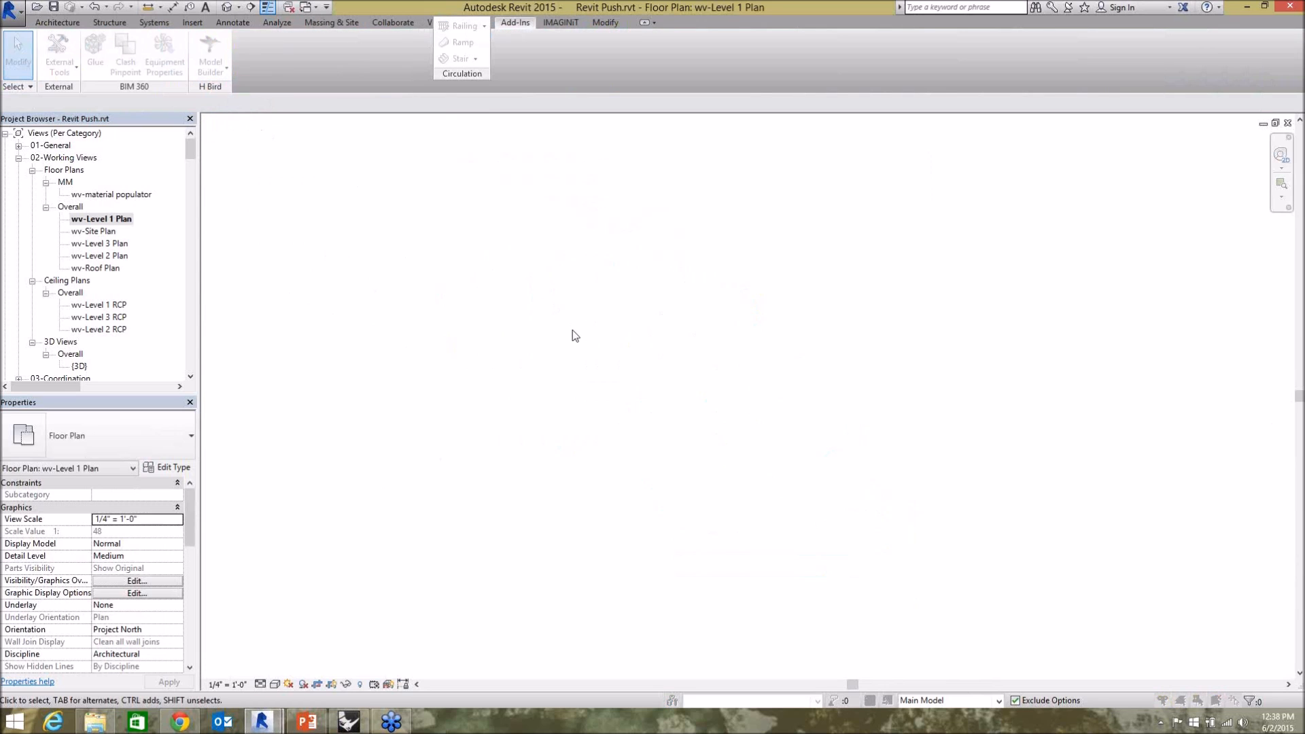
click(481, 288)
drag(538, 121, 631, 133)
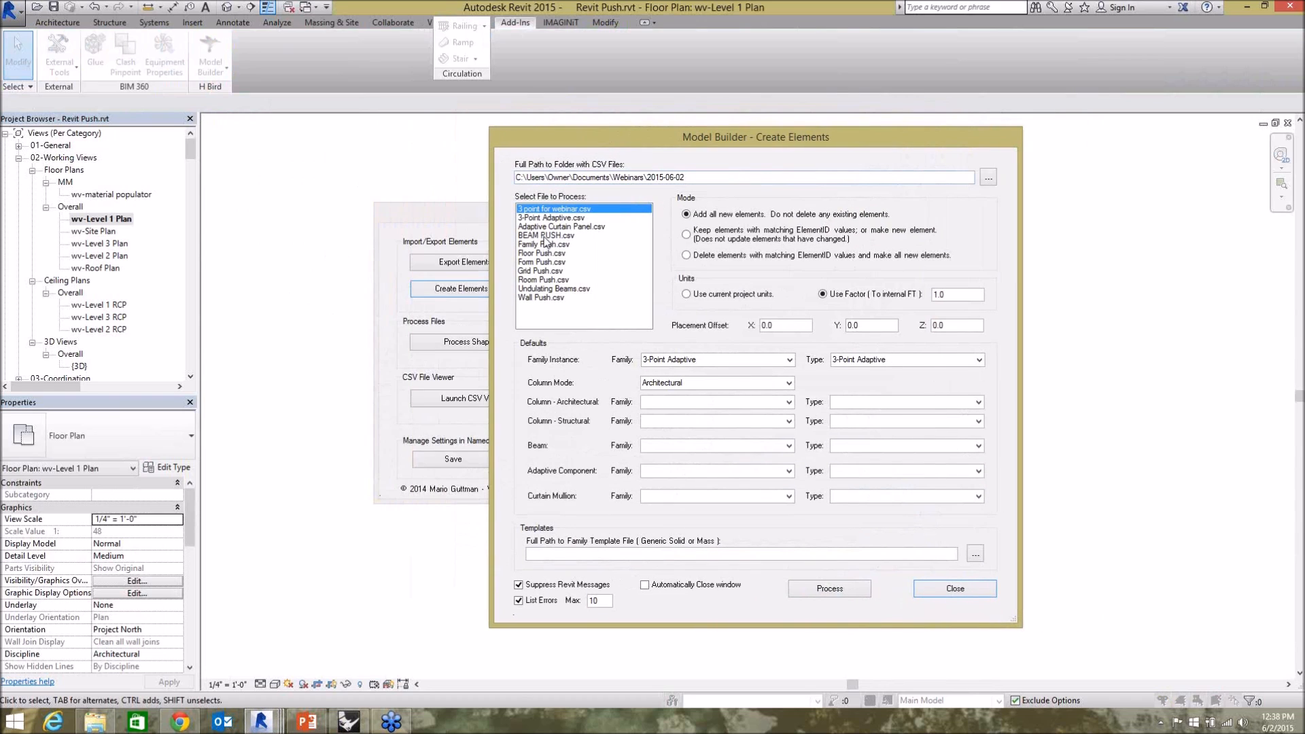
click(539, 272)
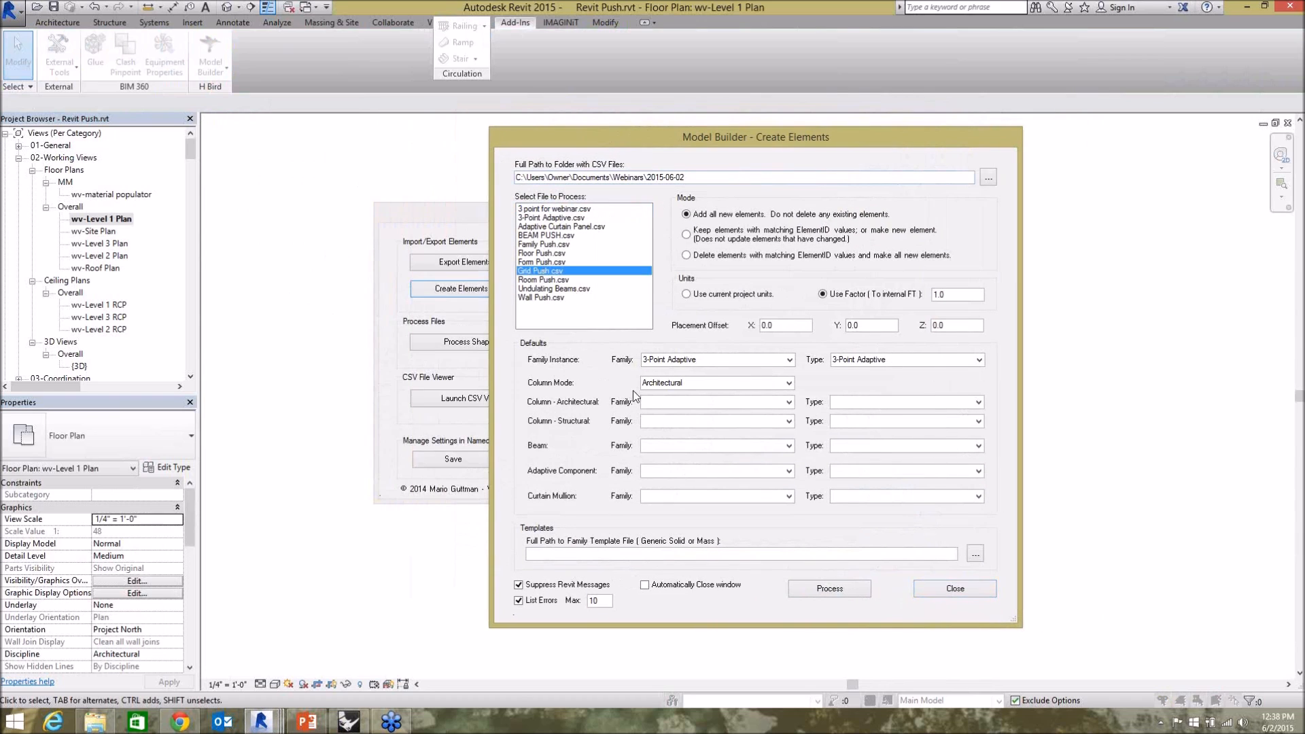
click(834, 591)
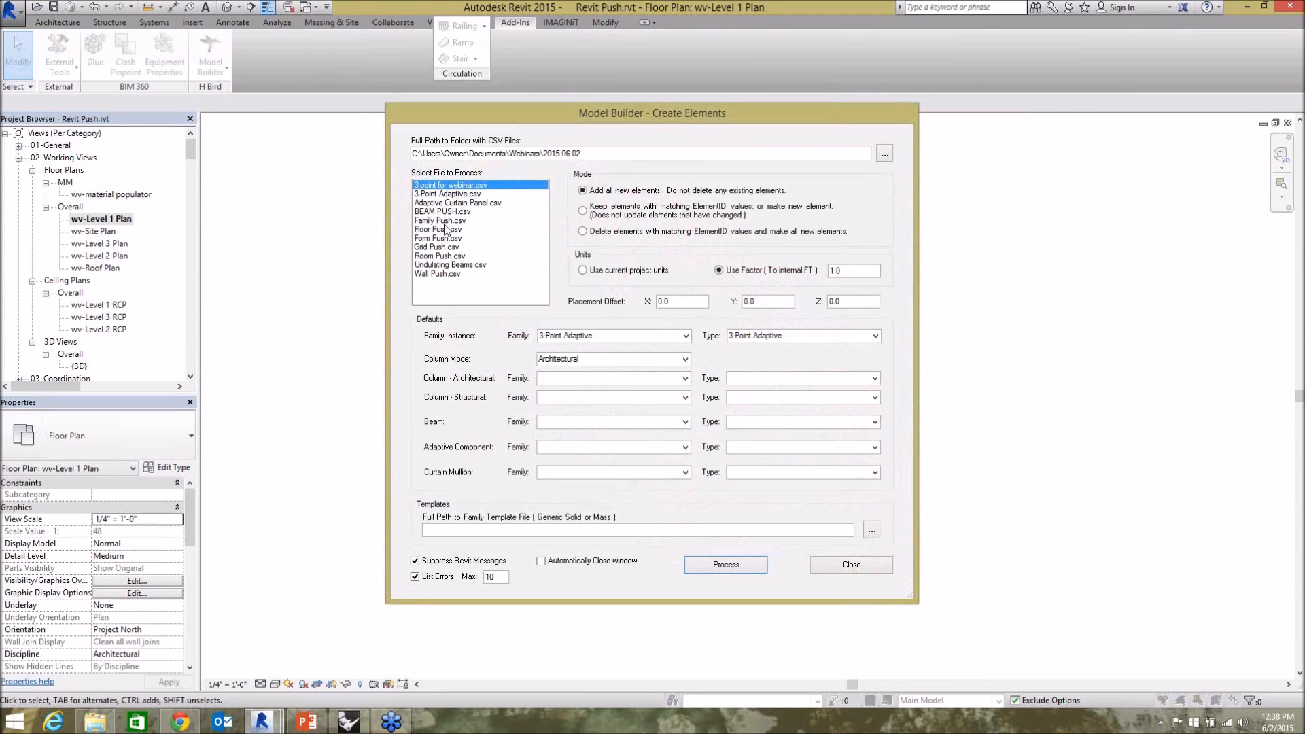
Process BEAM PUSH.csv with Model Builder to add the beams along the radial grids, and close Model Builder.
click(441, 211)
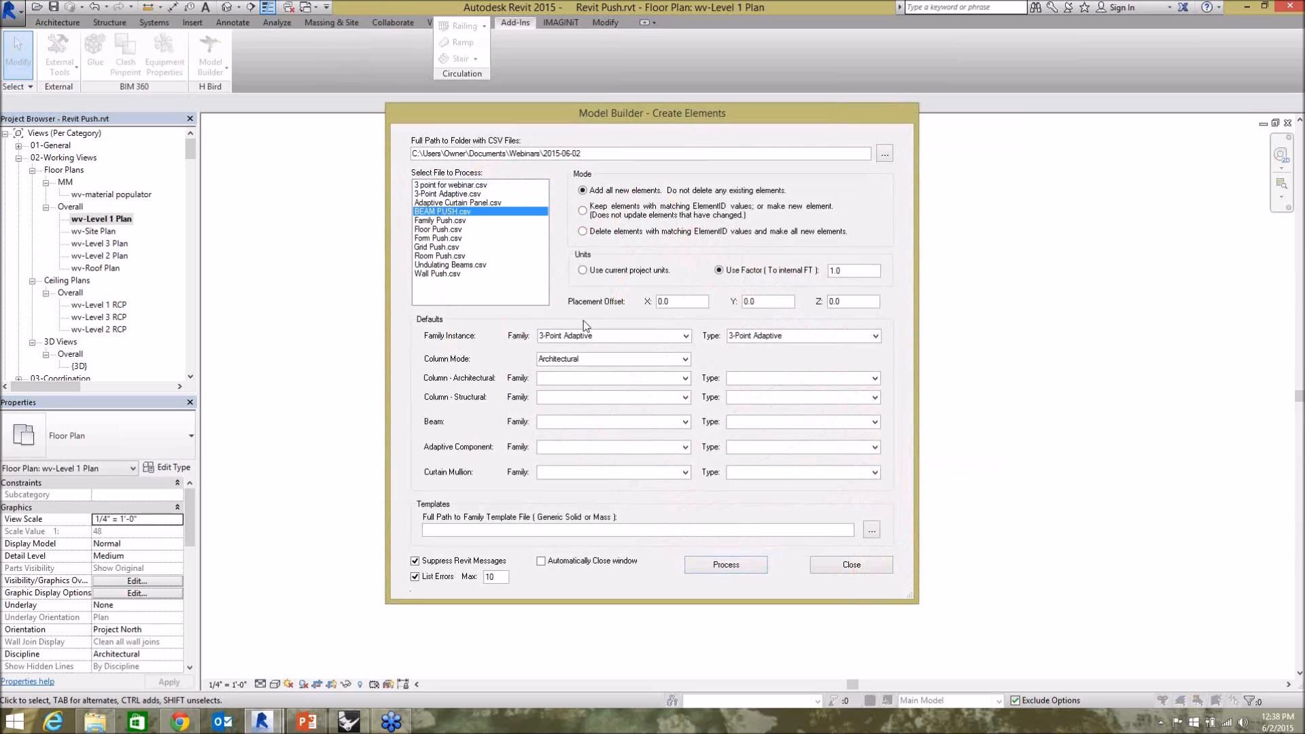
click(750, 570)
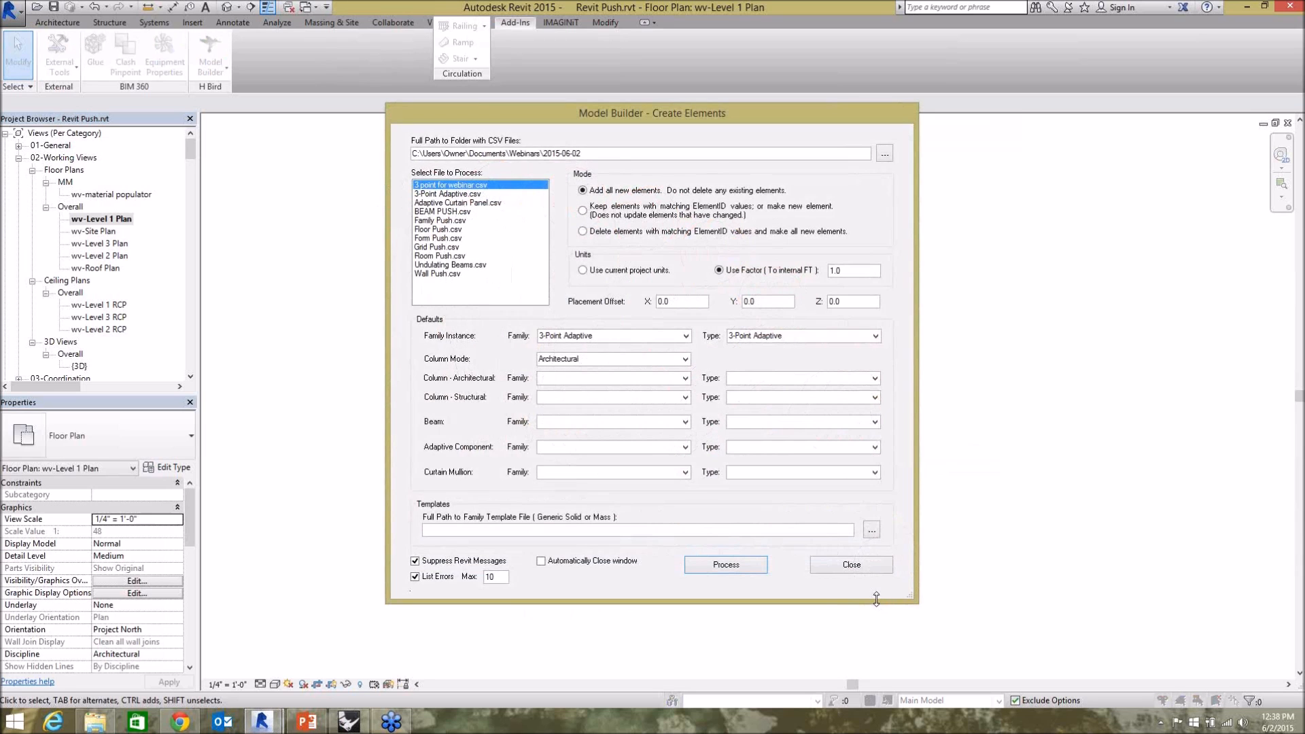
click(852, 565)
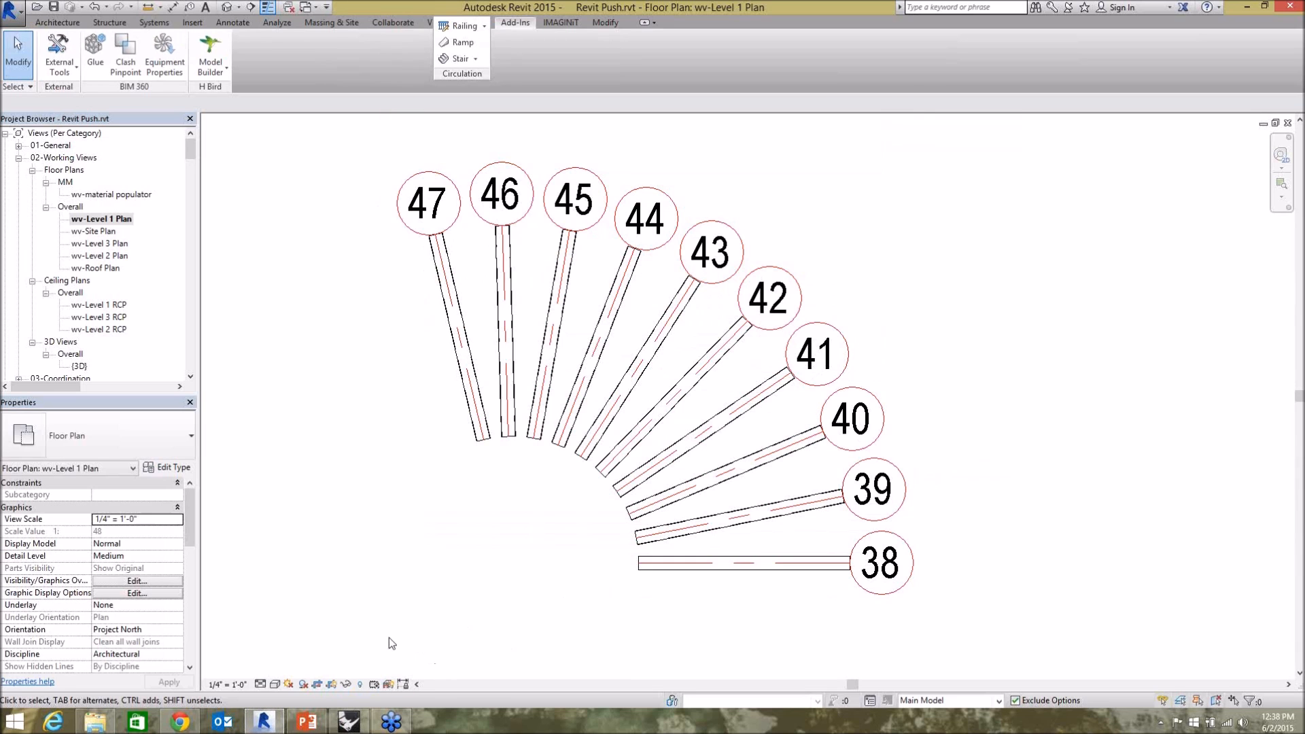
Switch to Grasshopper and review the Grid and Beam Push definition from its input sliders to the Grids and Beams components.
click(349, 721)
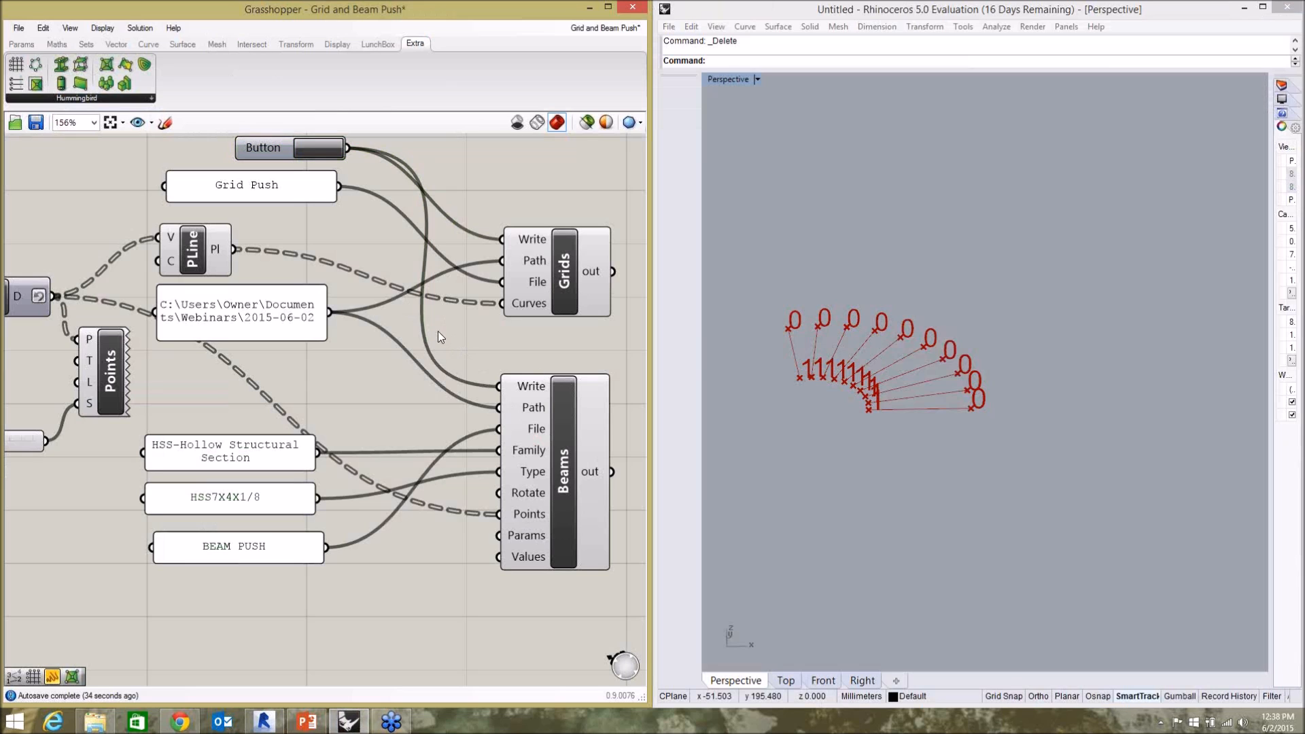
scroll(438, 332, down, 5)
scroll(87, 285, up, 2)
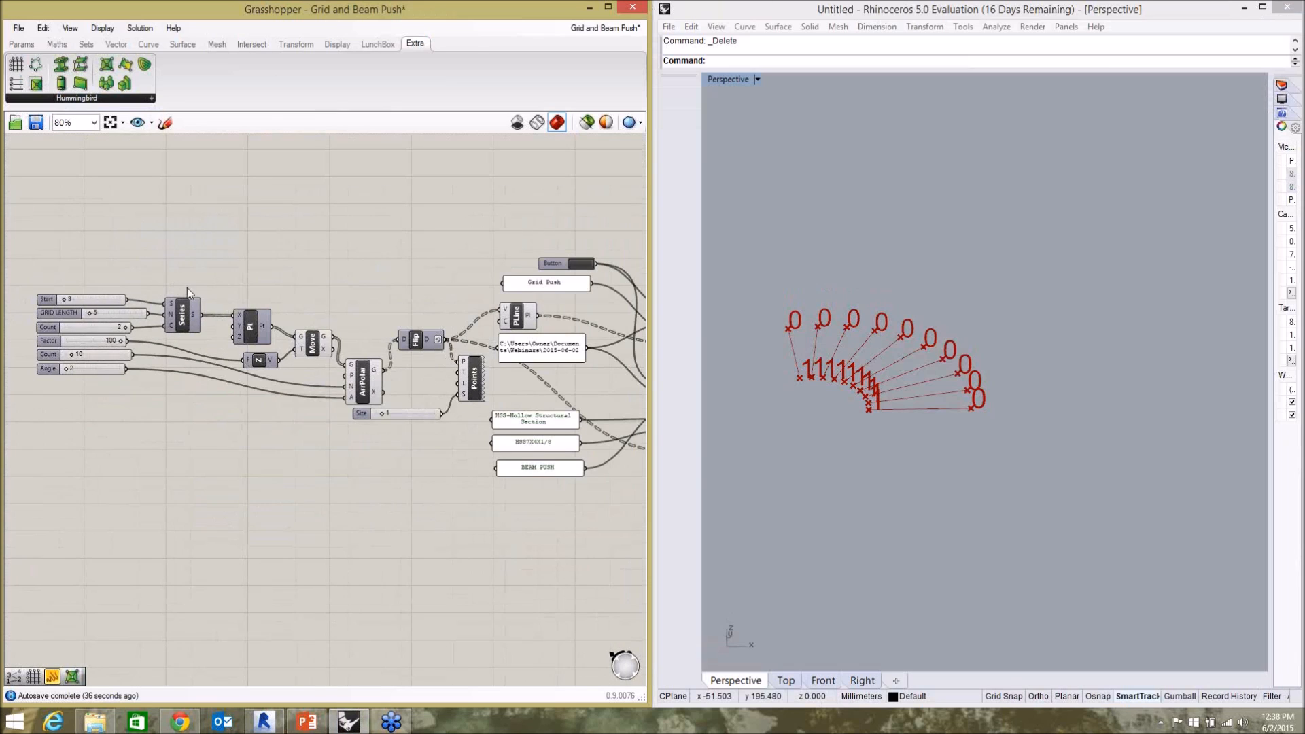
scroll(198, 307, down, 2)
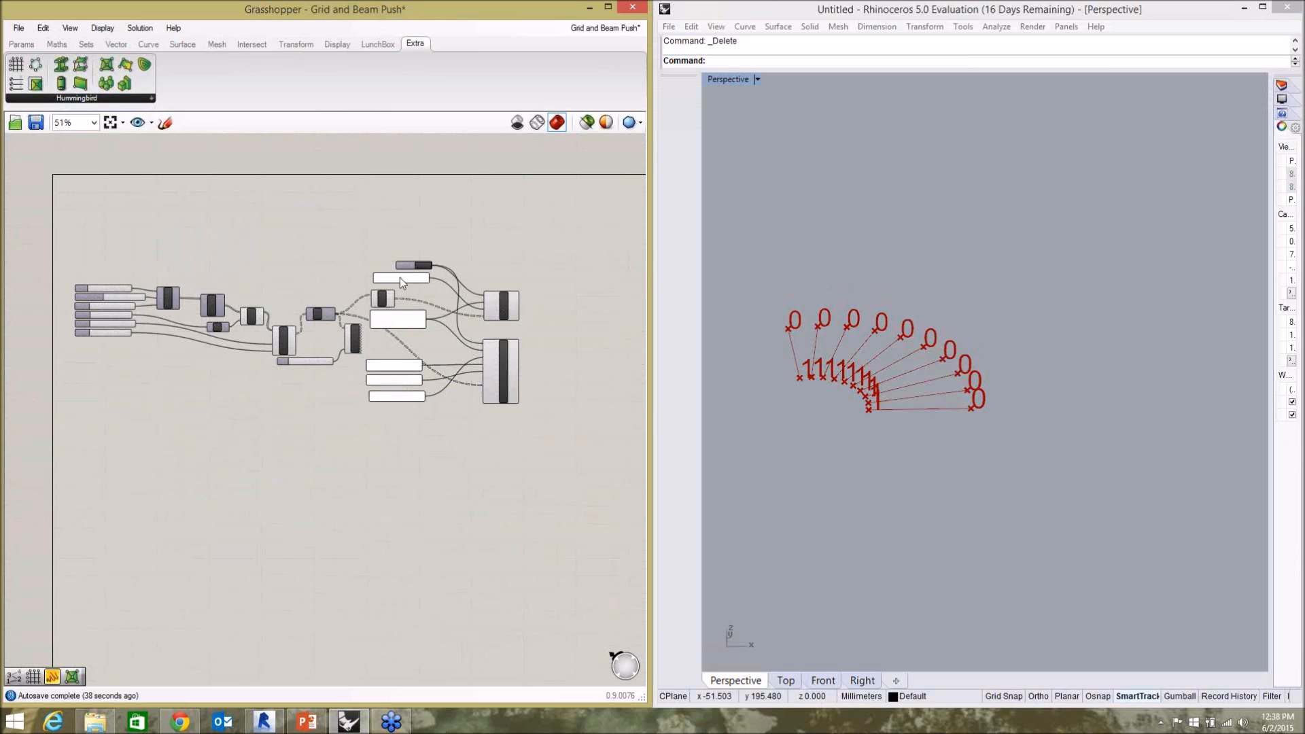
scroll(311, 278, up, 4)
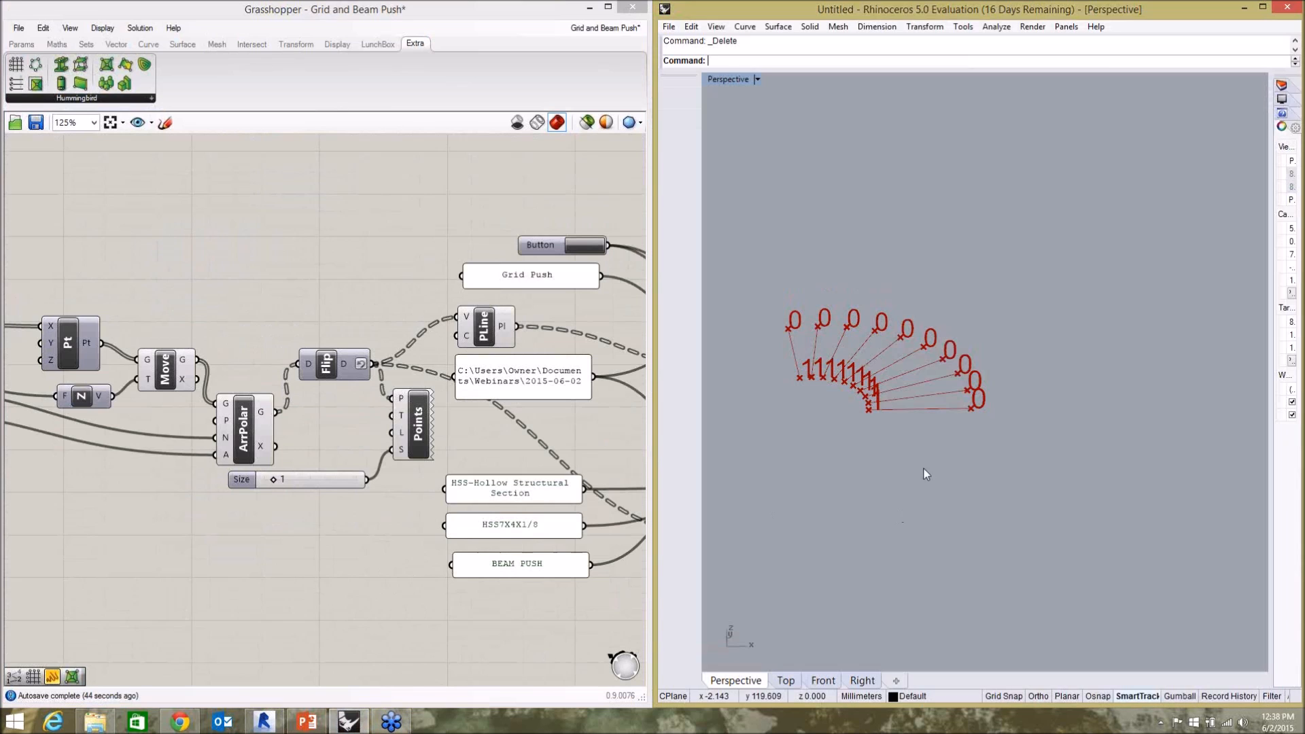
scroll(307, 271, down, 2)
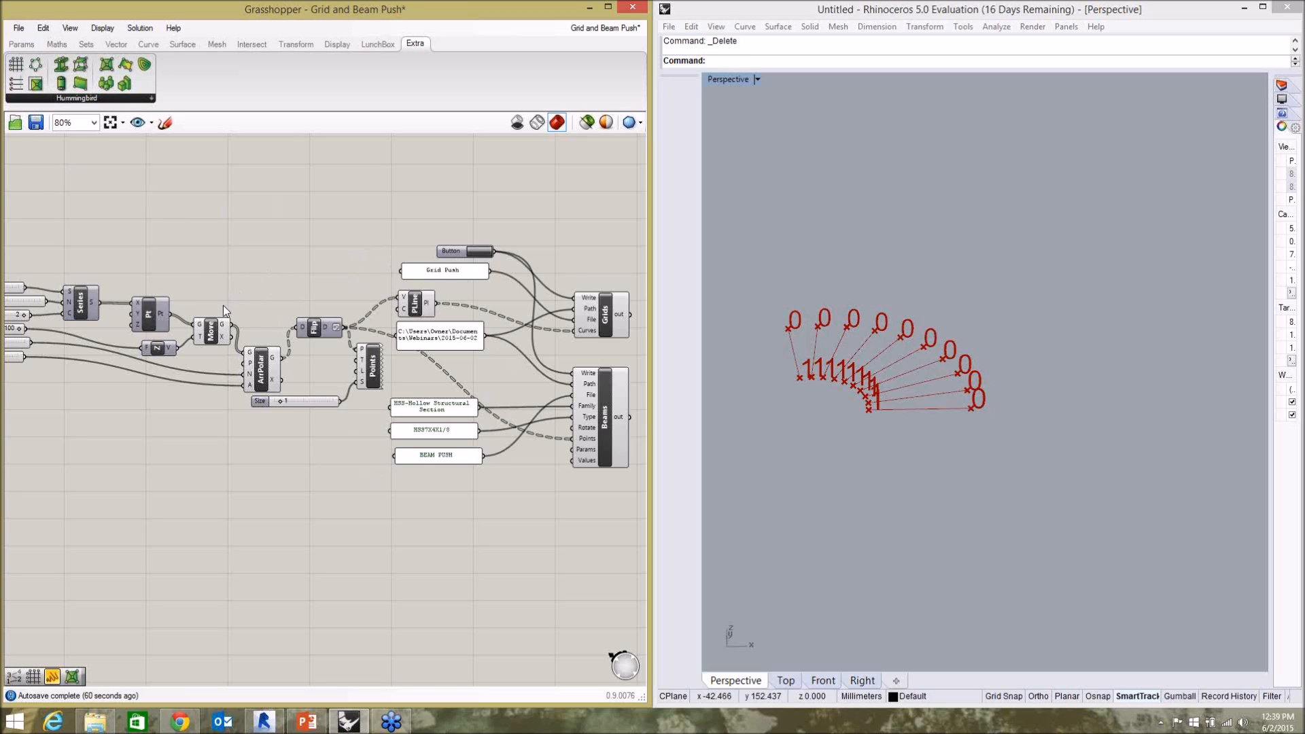
Switch to the open Building Example definition, and examine its building form from a lower angle and the overall layout of its components.
key(ctrl+Tab)
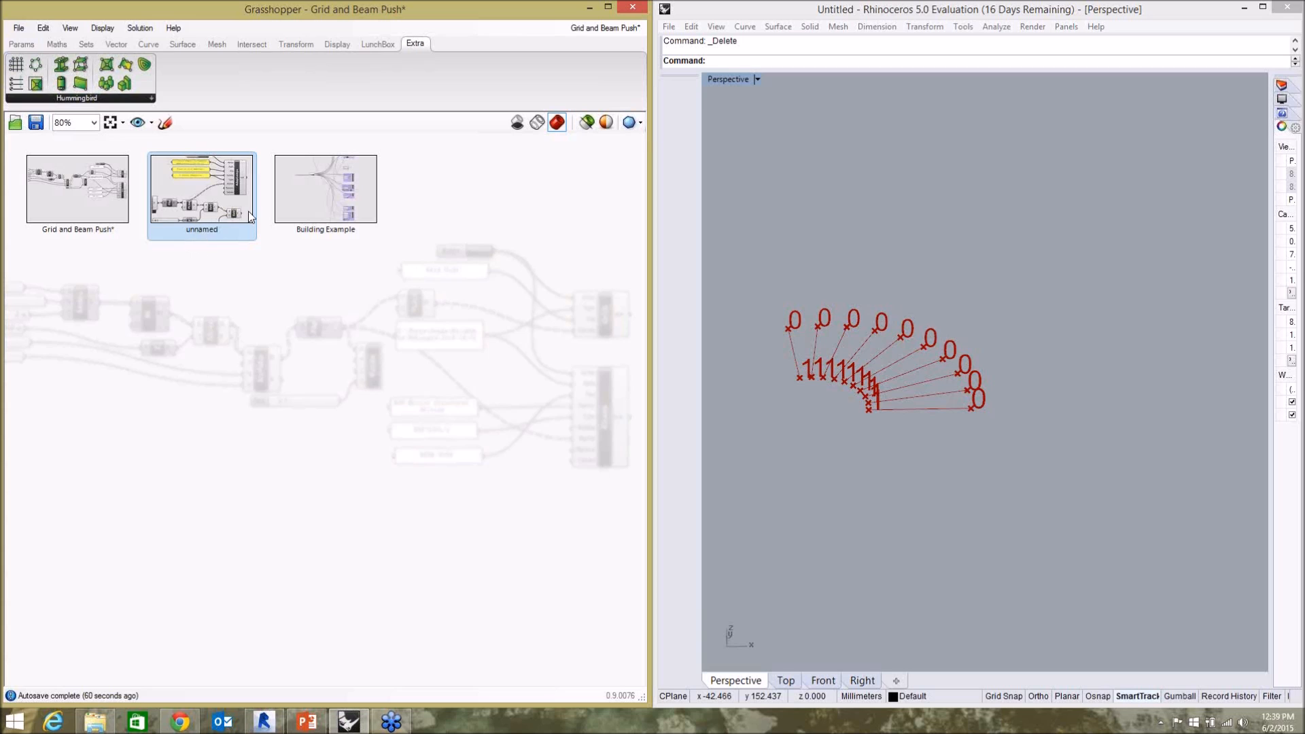
click(322, 212)
click(869, 434)
scroll(863, 429, down, 10)
scroll(907, 535, up, 5)
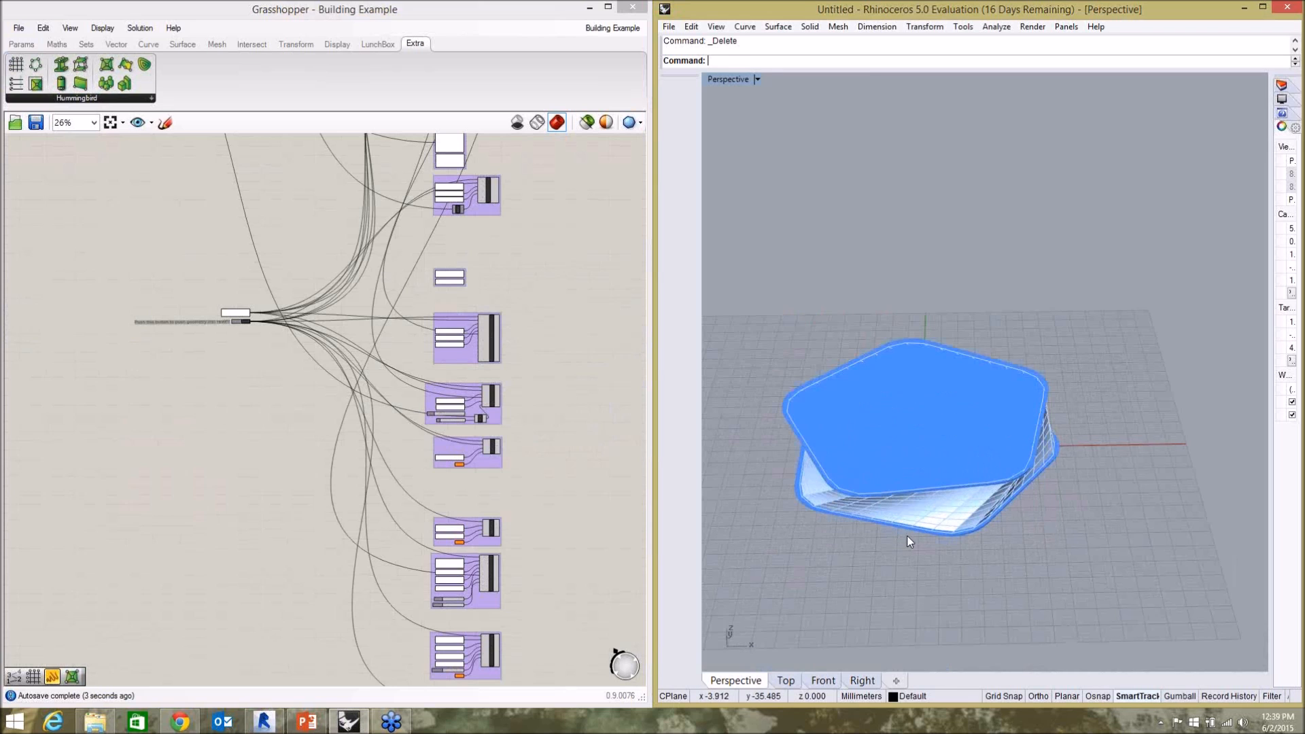
right_drag(893, 548, 958, 469)
click(137, 456)
scroll(333, 465, down, 2)
scroll(418, 459, down, 6)
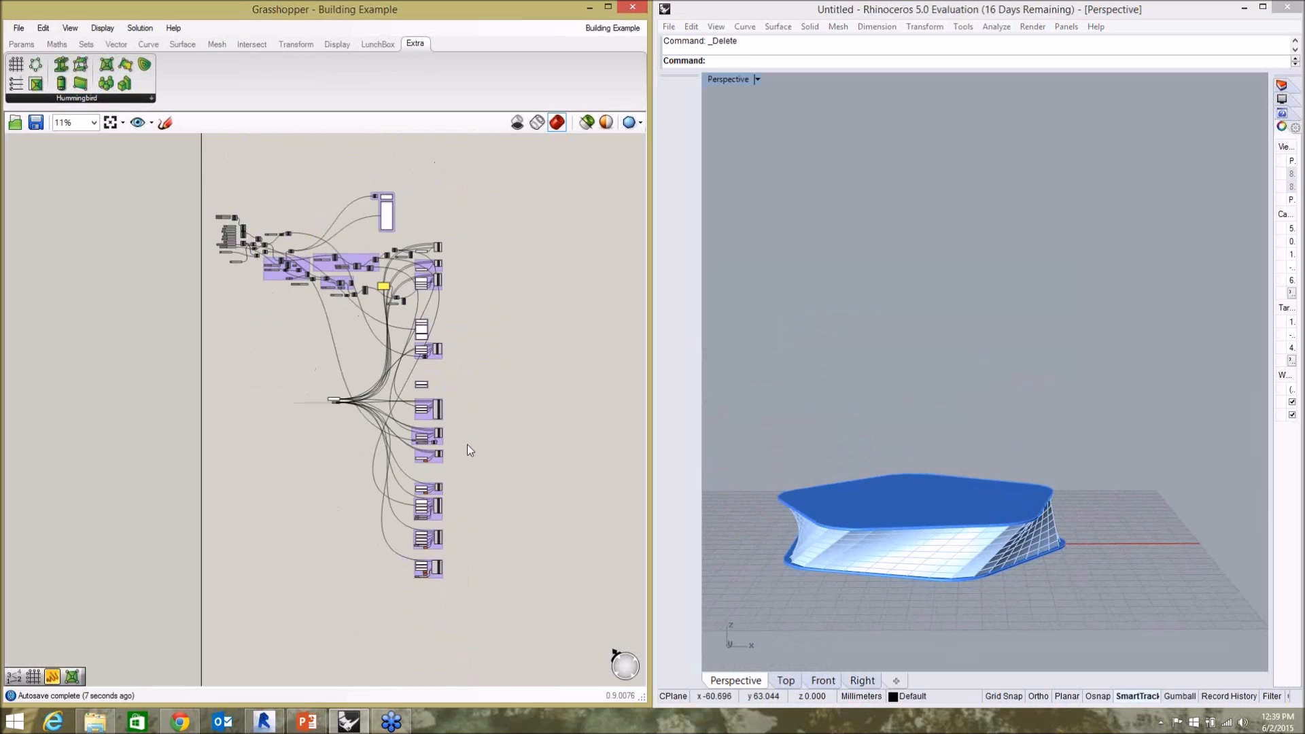
Connect the Rectangle's R output to Move's G input in place of Rotate, and reposition Move to clear the wires.
scroll(228, 247, up, 10)
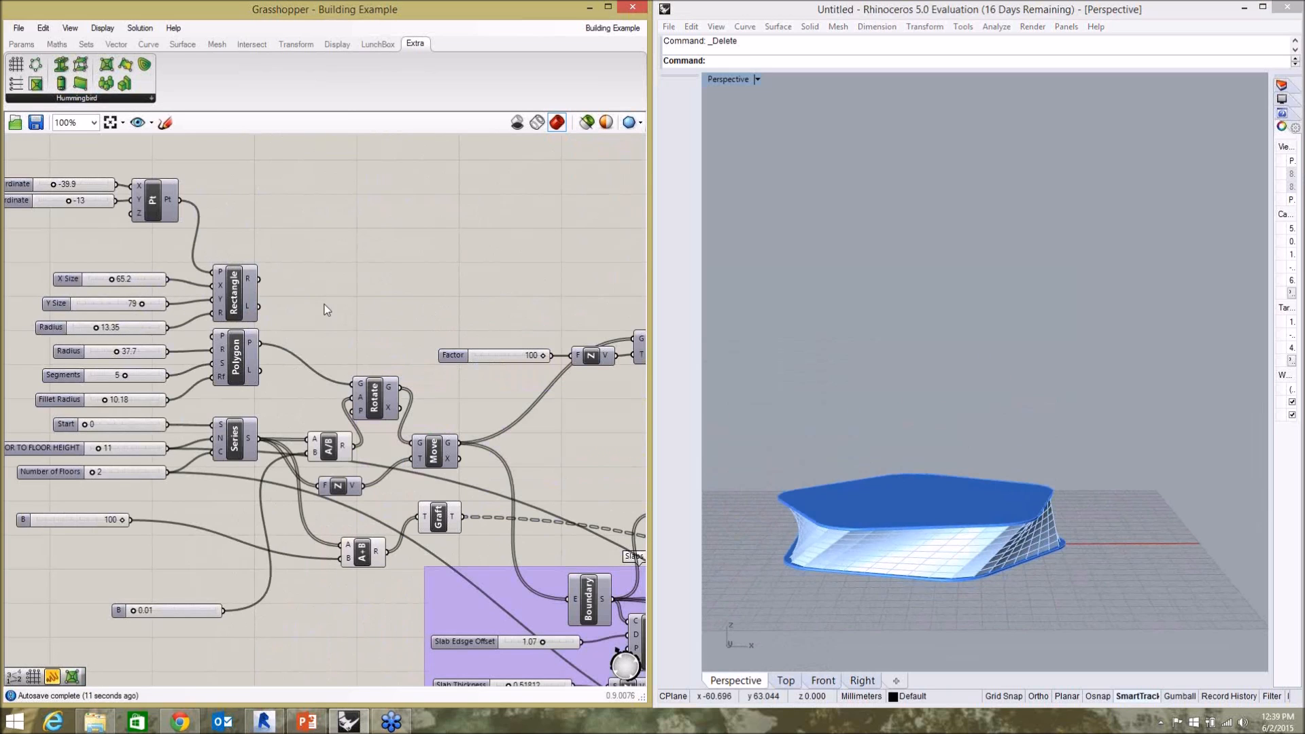
scroll(397, 356, up, 3)
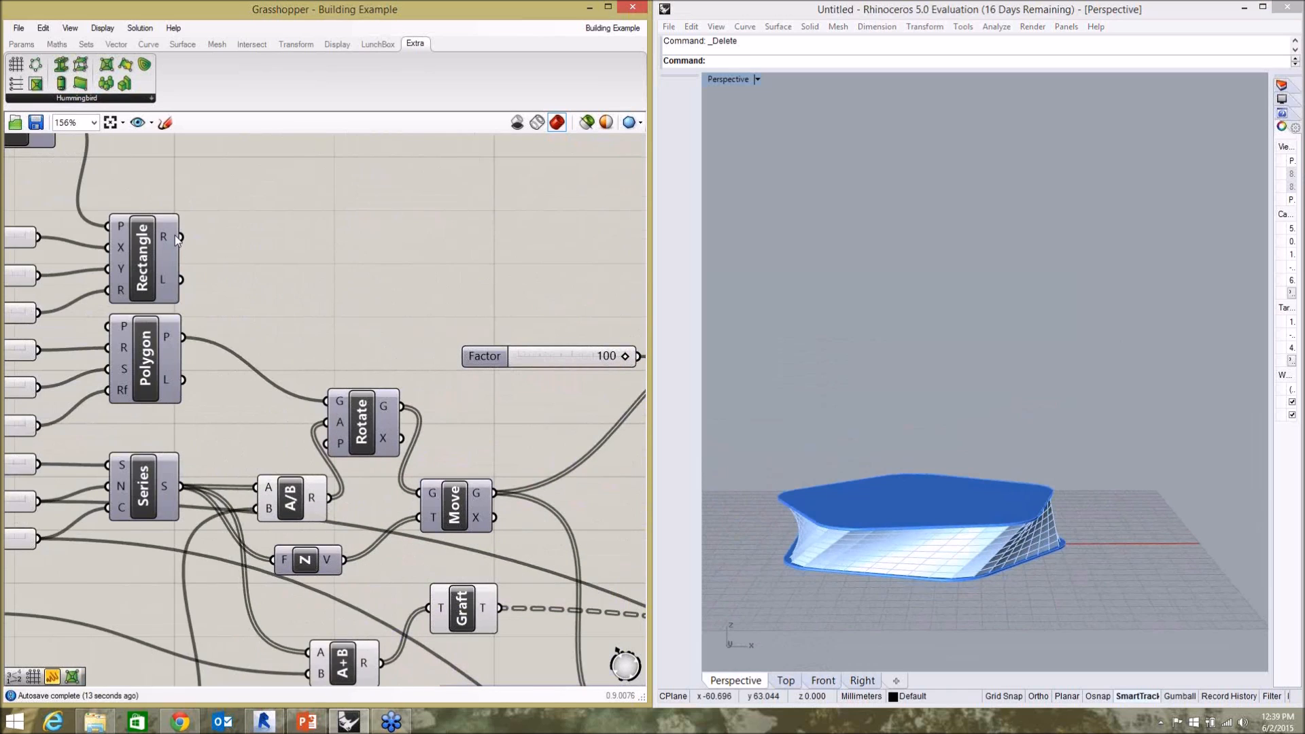
drag(178, 236, 419, 494)
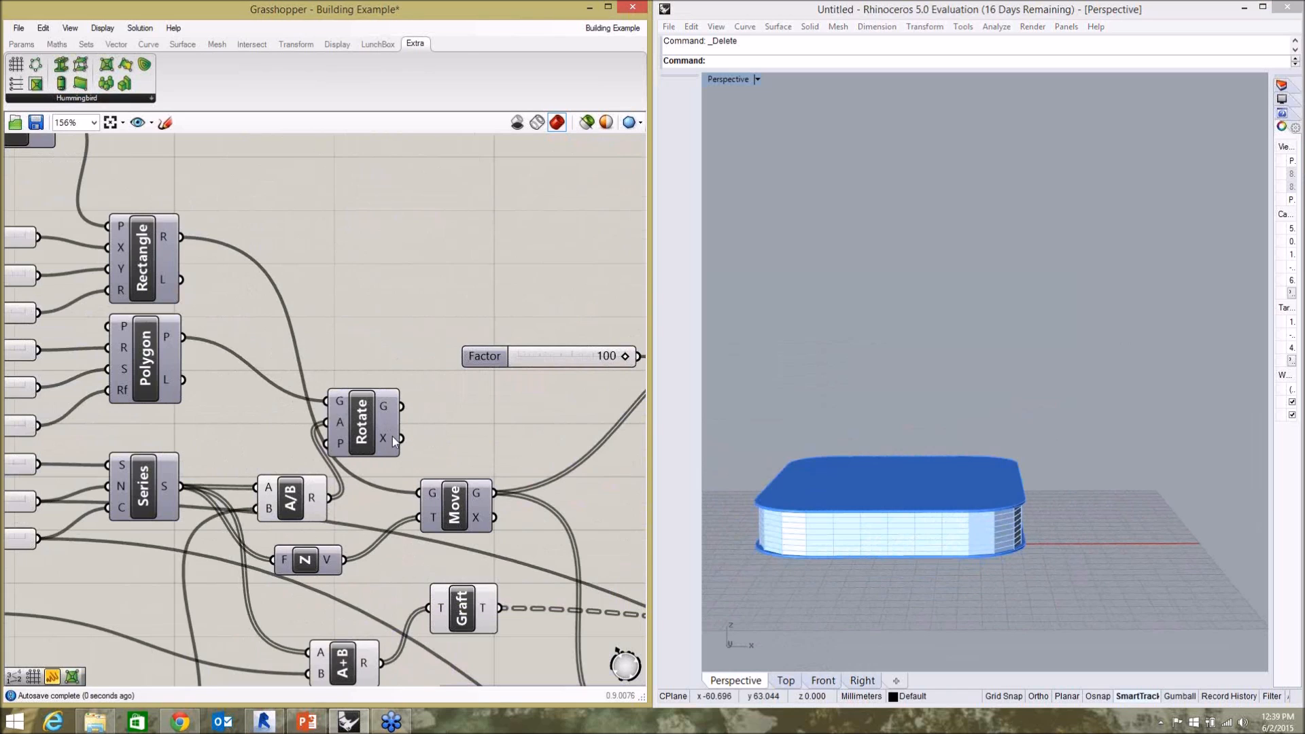
drag(454, 504, 513, 425)
click(459, 386)
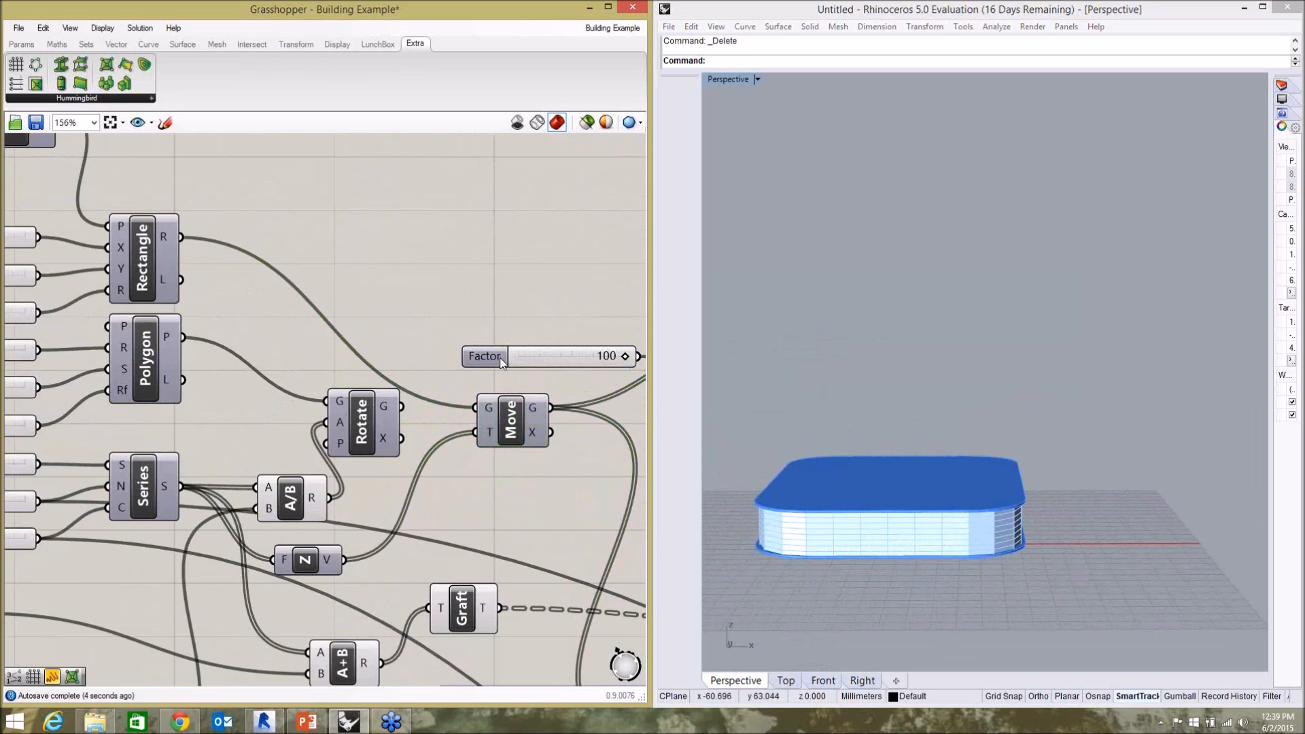
Set the Number of Floors slider feeding the Series component to 6.
click(781, 563)
click(359, 248)
scroll(439, 311, down, 3)
scroll(167, 281, up, 5)
scroll(155, 323, down, 4)
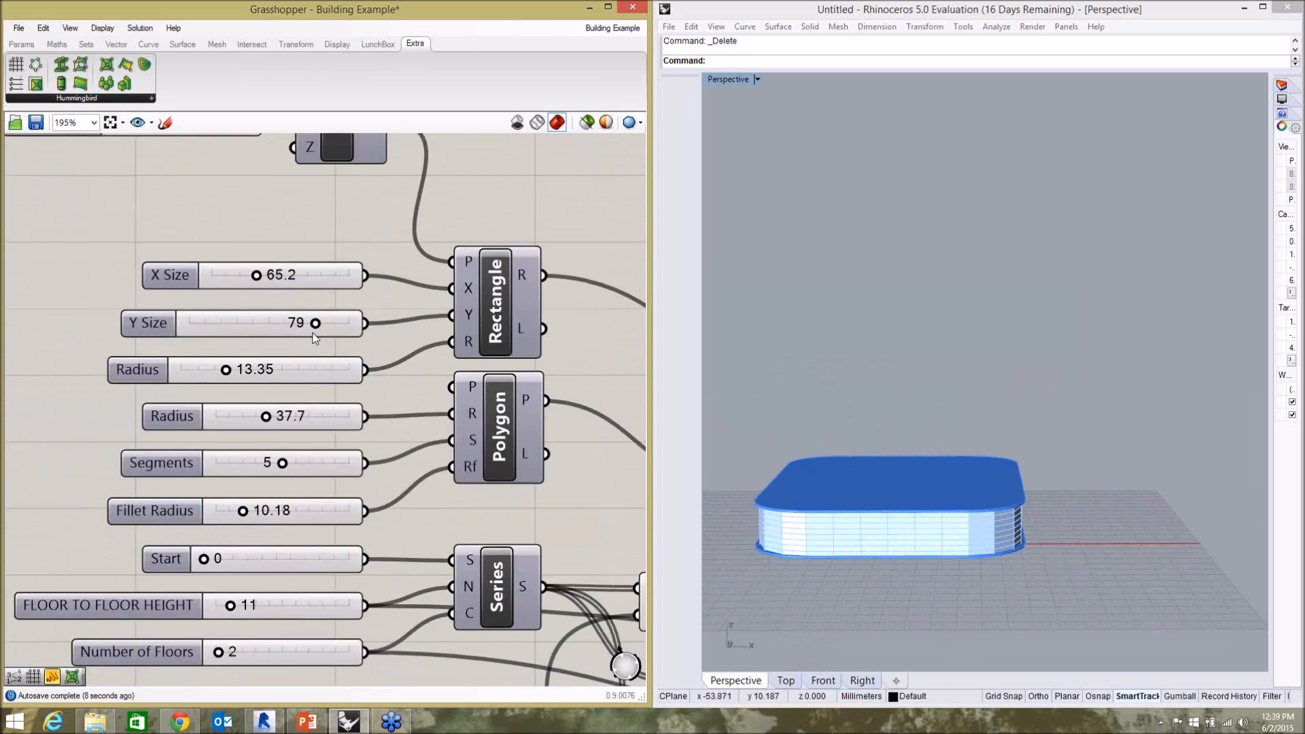
scroll(148, 548, up, 3)
mouse_move(321, 534)
mouse_down()
mouse_move(343, 531)
mouse_move(331, 535)
mouse_up()
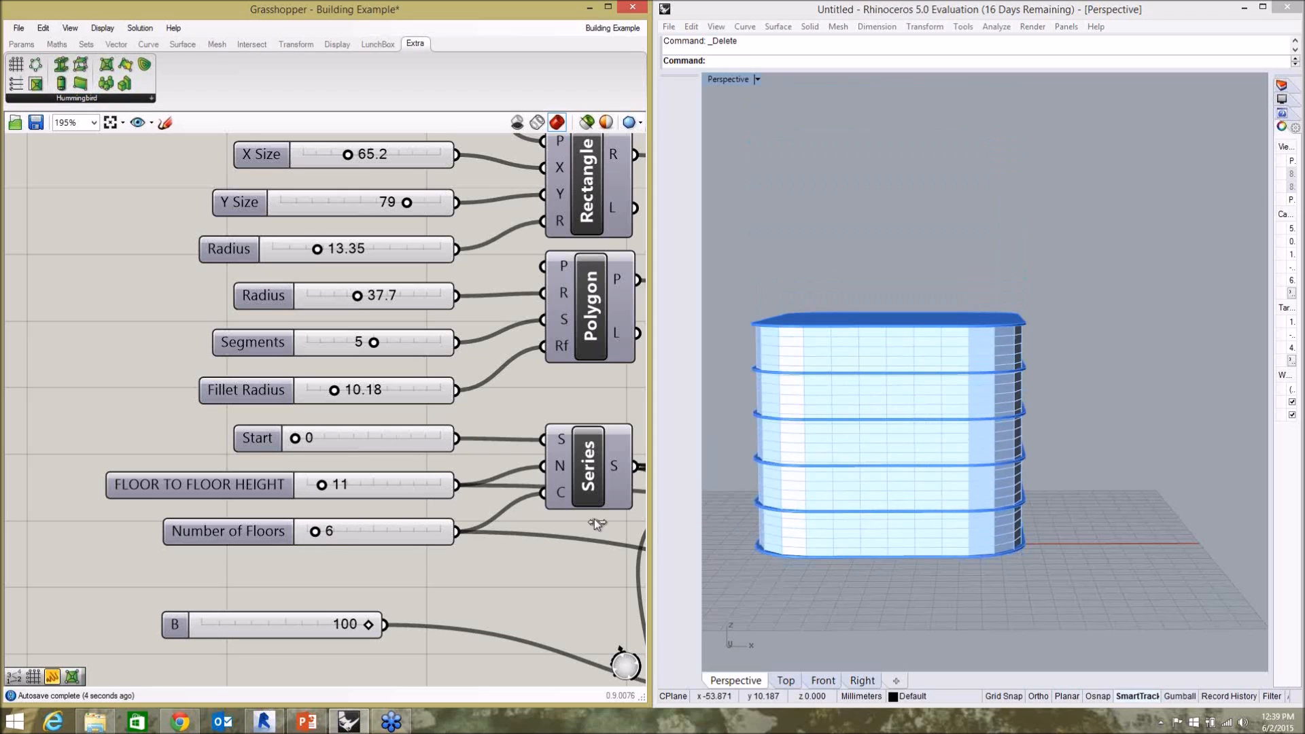
Examine the building from an elevated corner angle and set the FLOOR TO FLOOR HEIGHT slider to 9.
click(1069, 397)
right_drag(1070, 397, 973, 451)
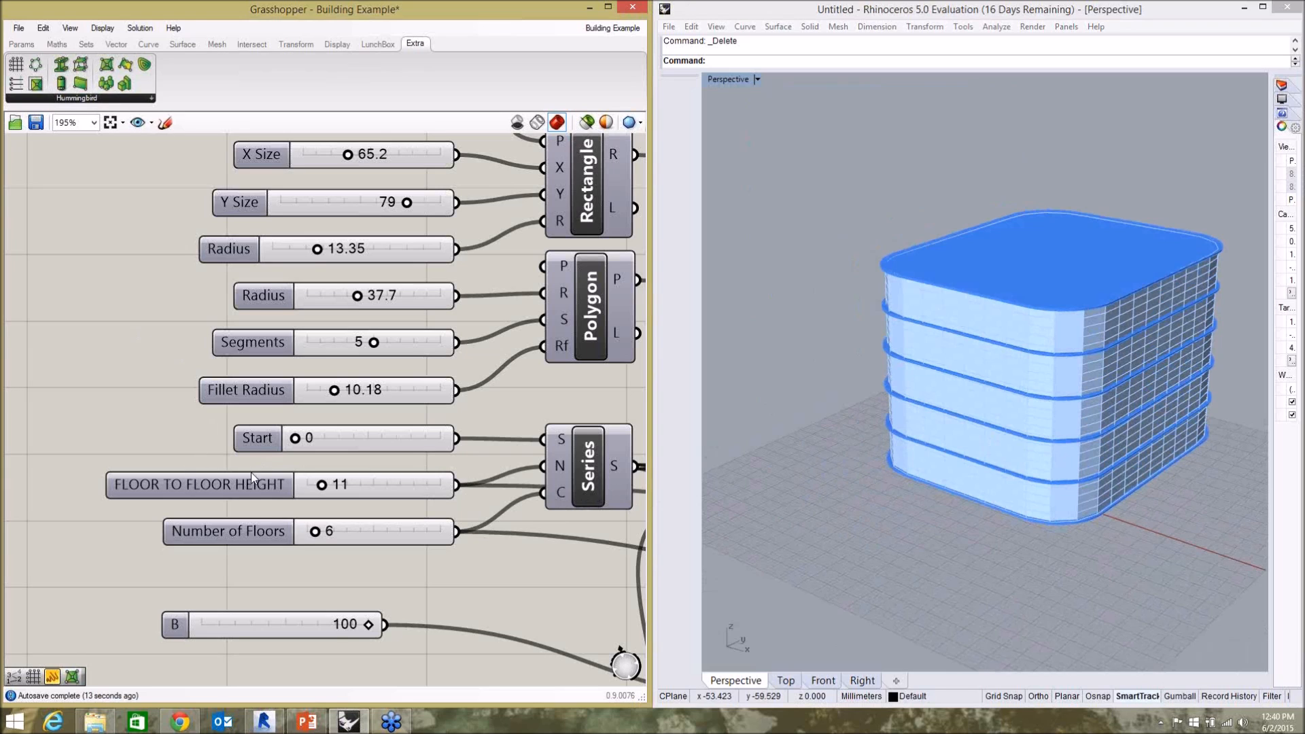
mouse_move(322, 485)
mouse_down()
mouse_move(336, 487)
mouse_move(316, 506)
mouse_up()
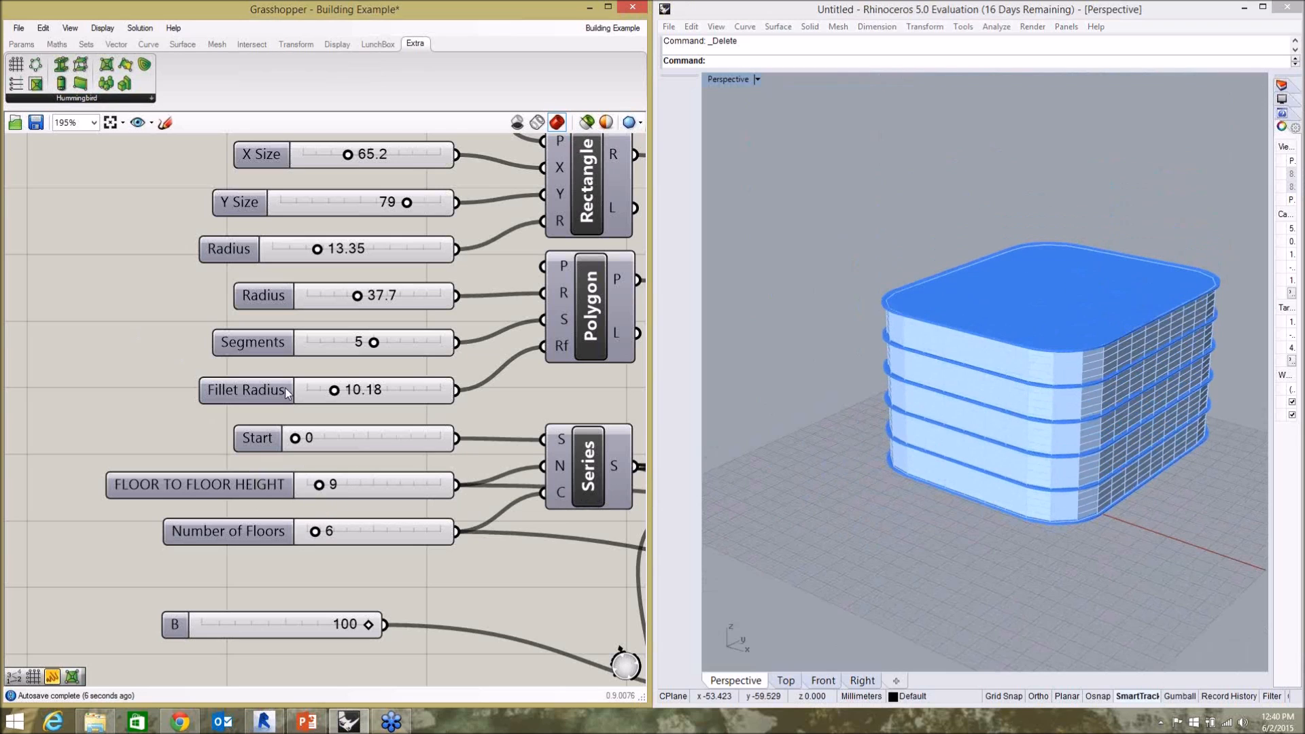
Examine the Total Sqft and Itemized Level Sqft panels in the Calculate Area group.
scroll(110, 469, down, 9)
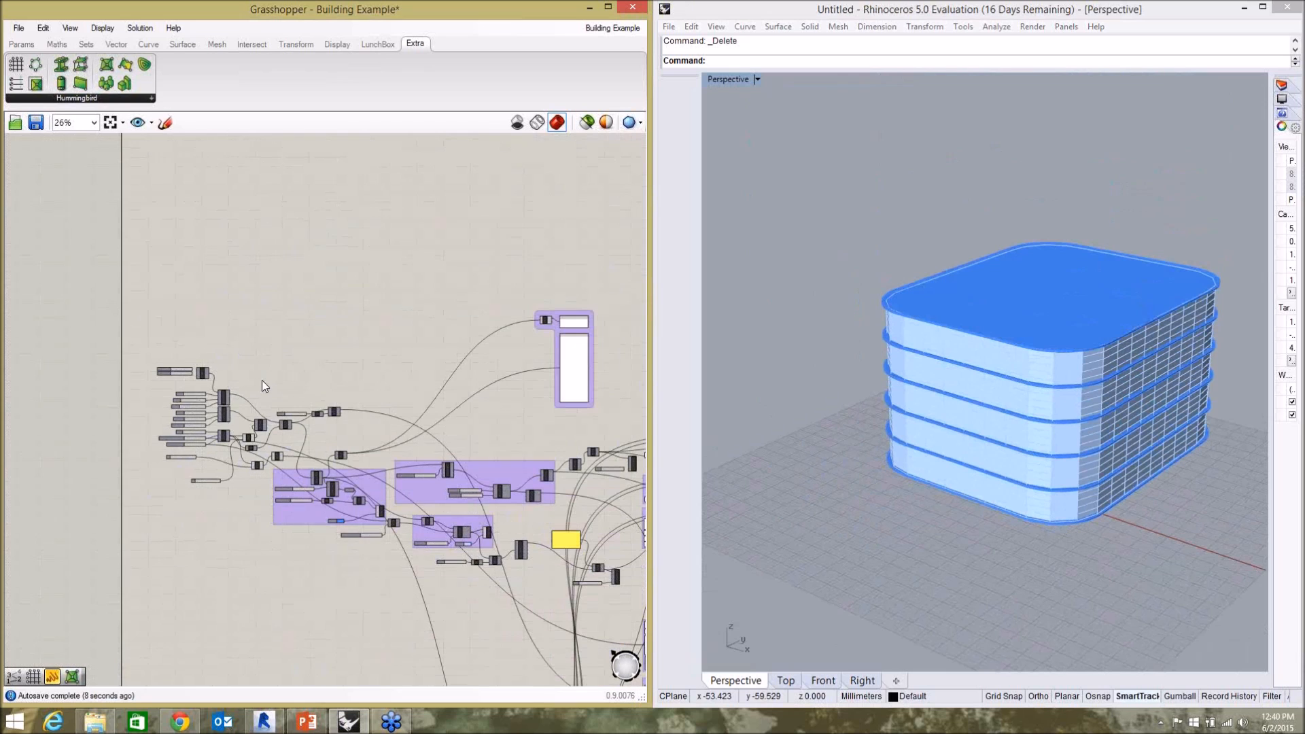
scroll(646, 334, up, 3)
scroll(463, 340, up, 5)
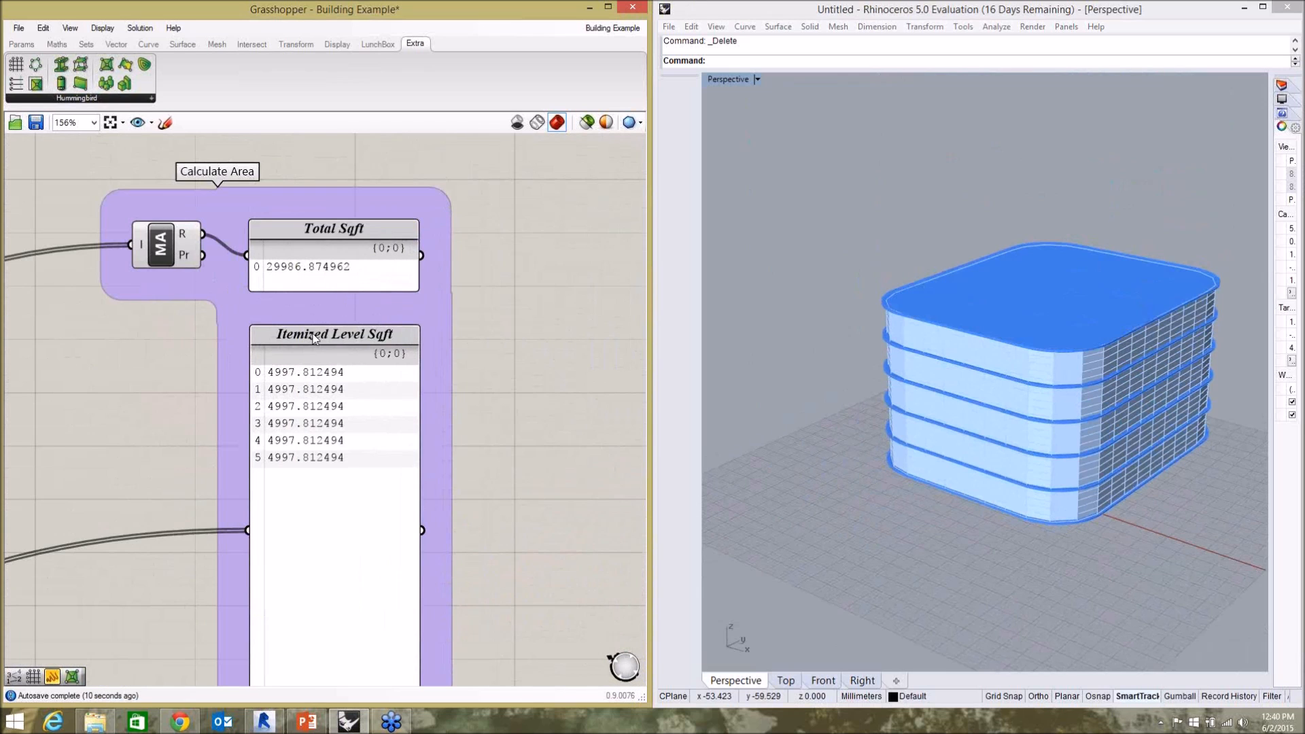
scroll(235, 406, up, 3)
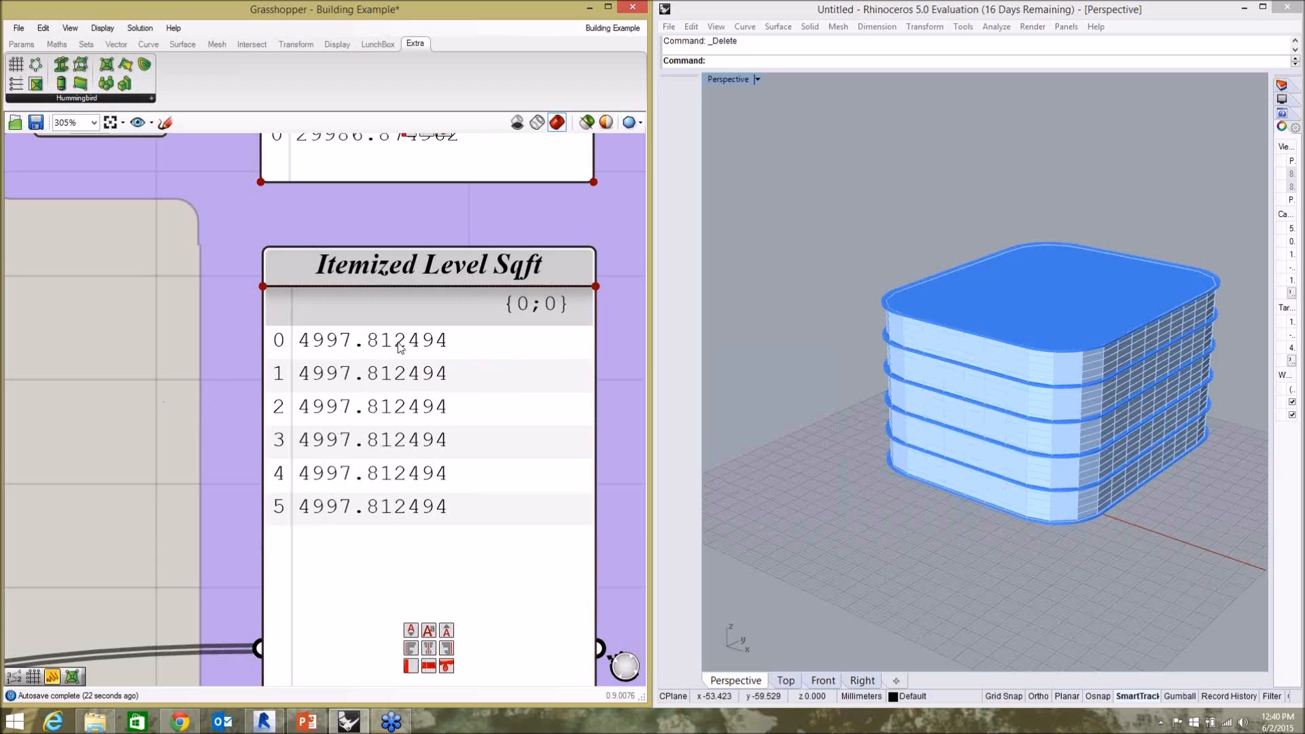
Set the Number of Floors slider feeding the Series component to 14.
scroll(508, 303, down, 10)
scroll(136, 404, up, 5)
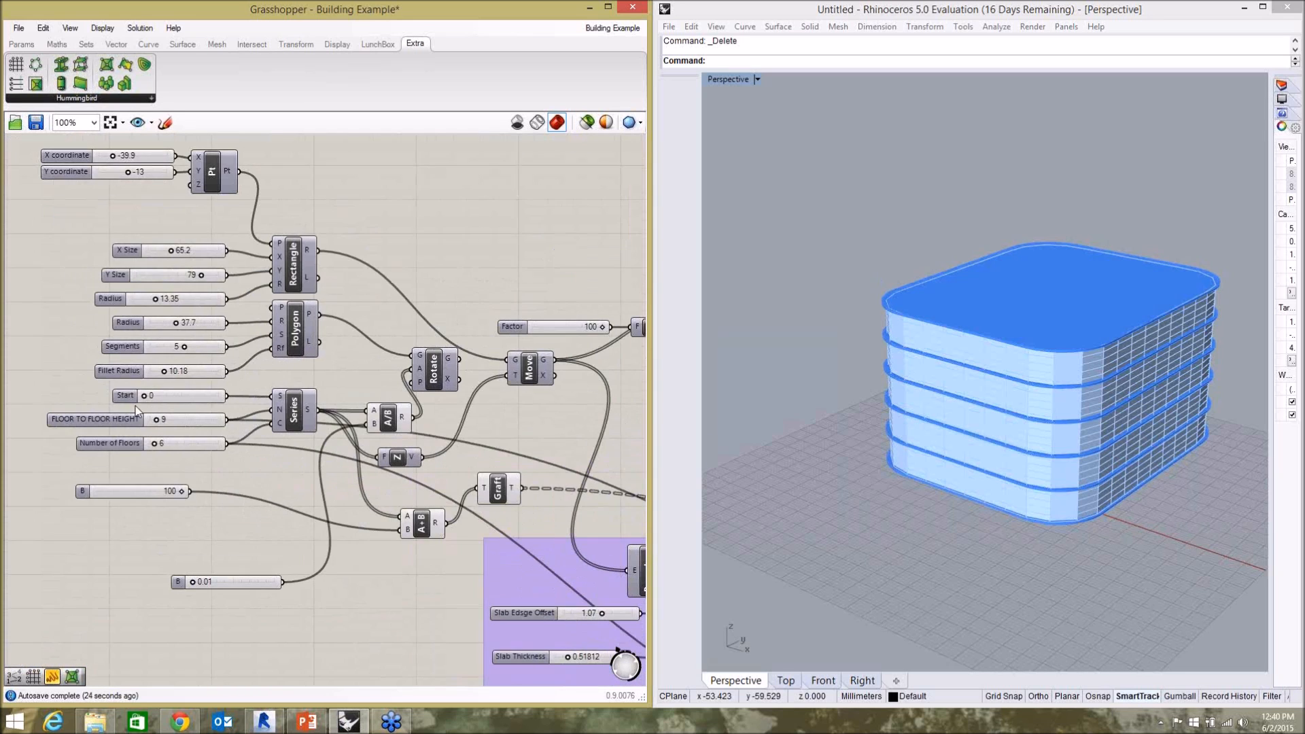
scroll(136, 406, up, 4)
drag(247, 479, 258, 478)
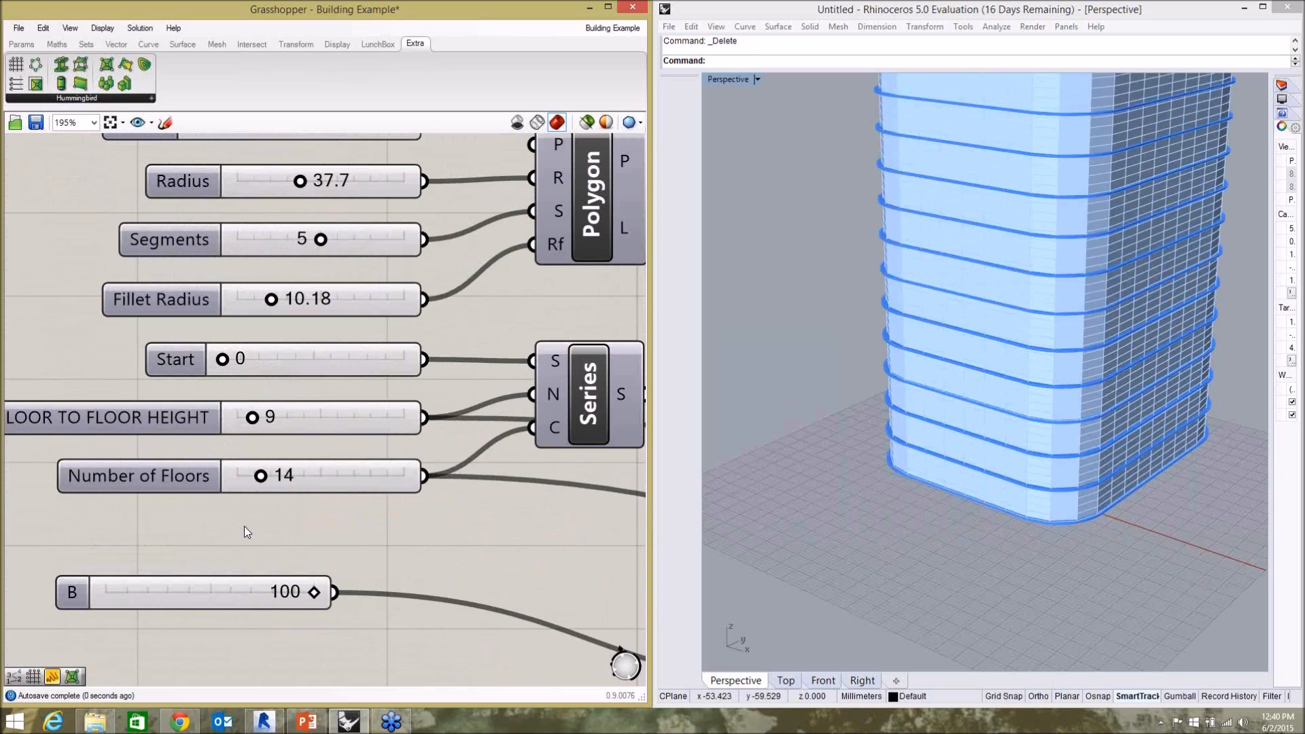
Examine the Itemized Level Sqft and Total Sqft panels for the taller building.
scroll(245, 528, down, 10)
scroll(502, 405, up, 11)
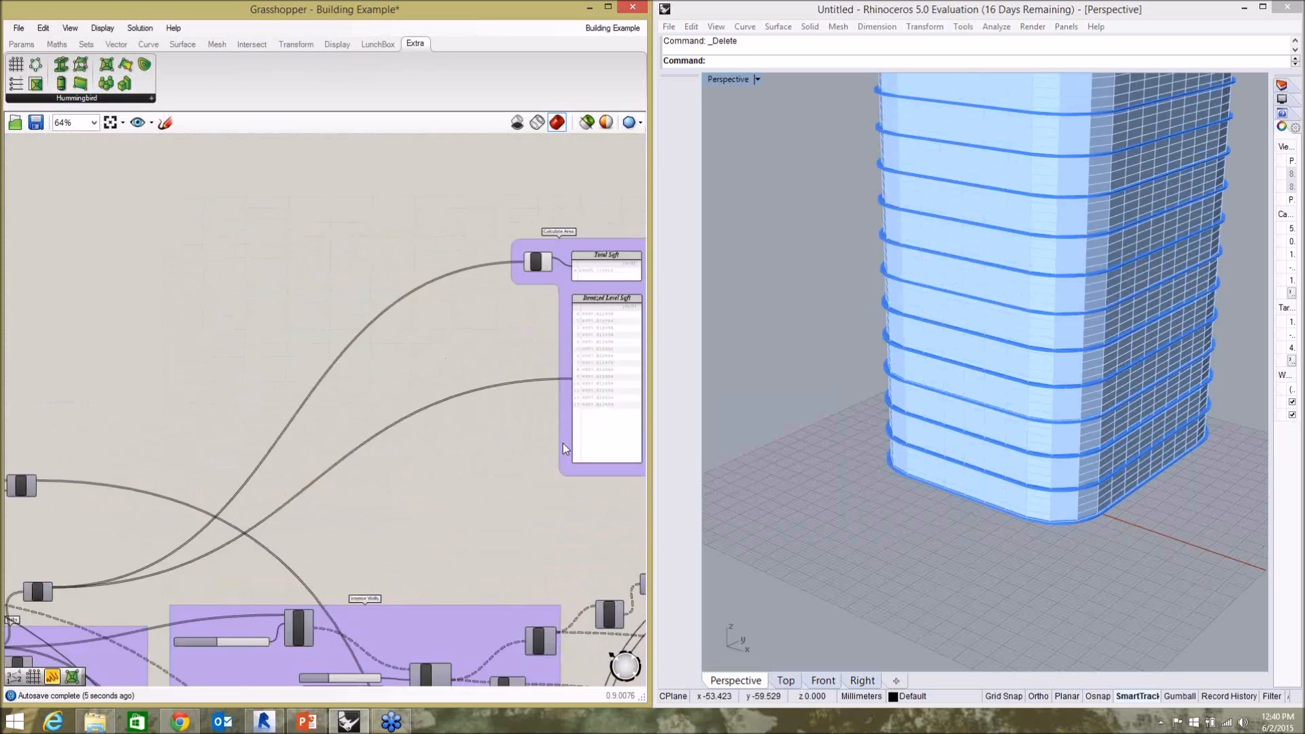
scroll(356, 495, down, 3)
scroll(496, 330, up, 2)
scroll(496, 333, up, 1)
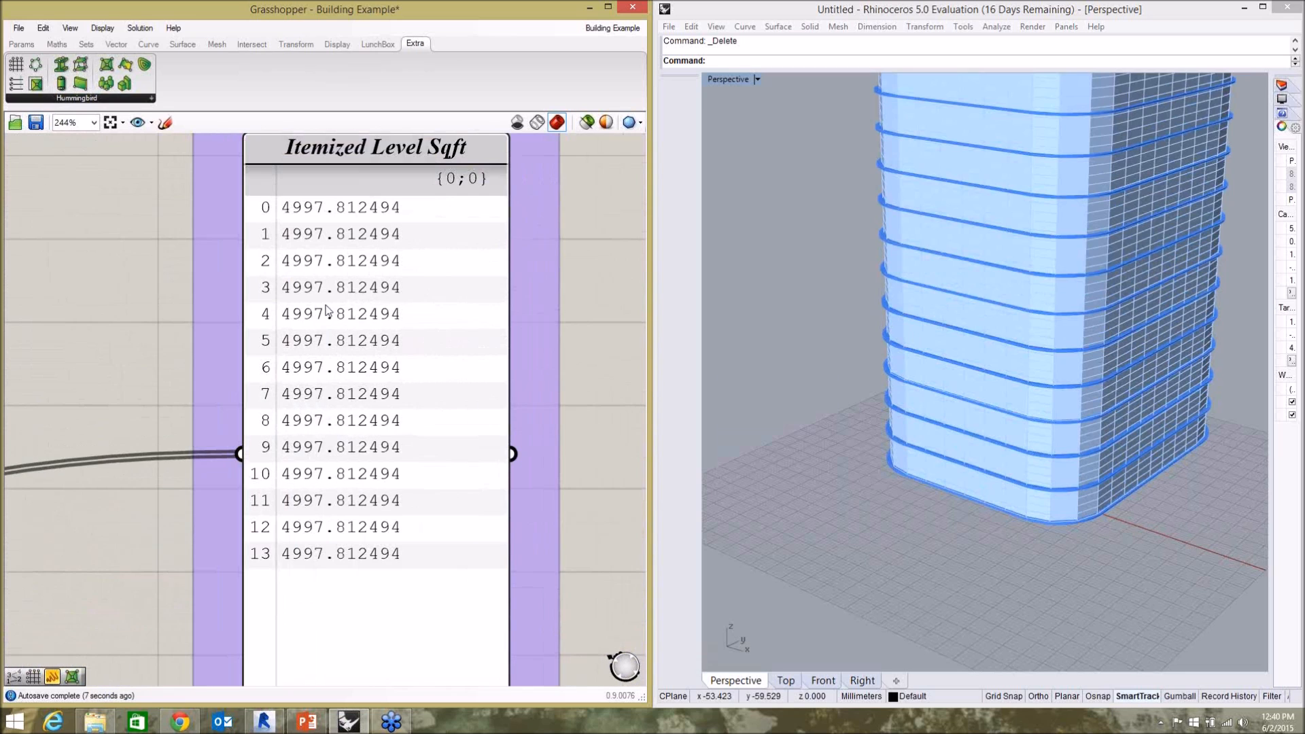
scroll(381, 543, down, 2)
scroll(401, 258, up, 3)
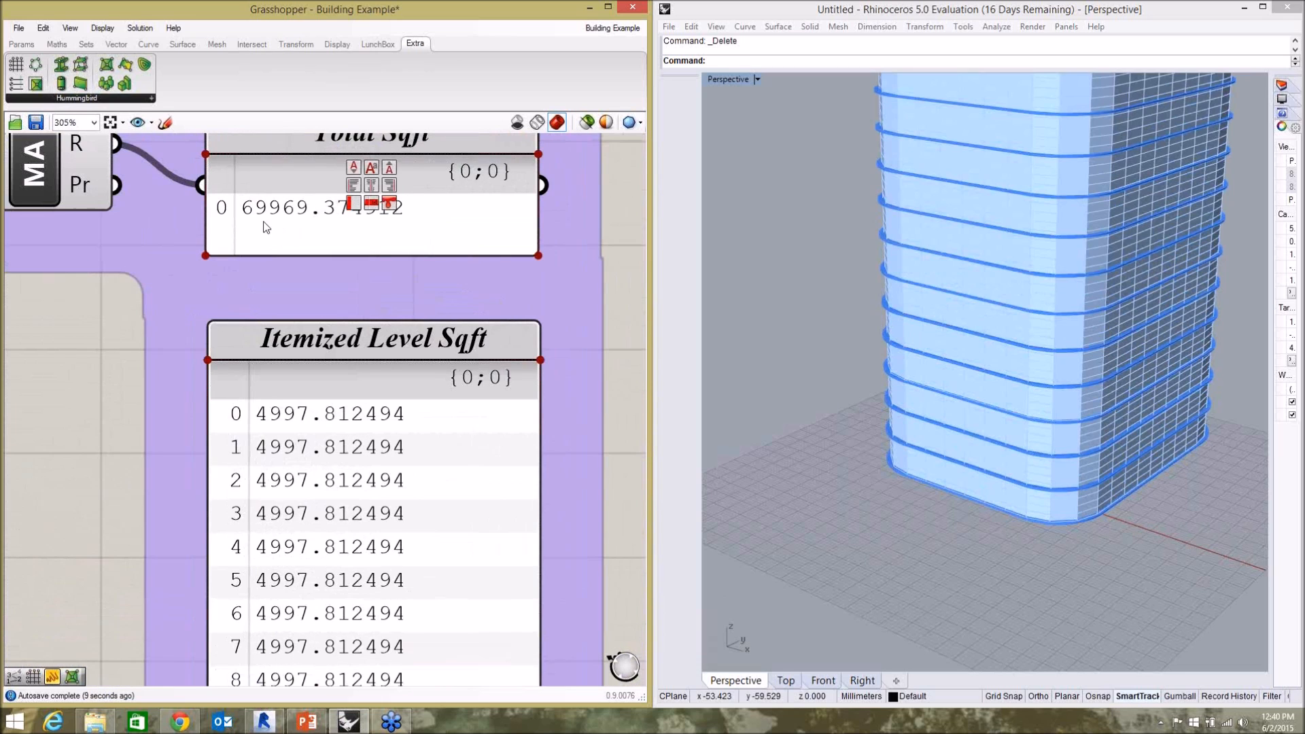
Set the Number of Floors slider to 5.
scroll(507, 299, down, 8)
scroll(395, 336, down, 2)
scroll(233, 337, up, 10)
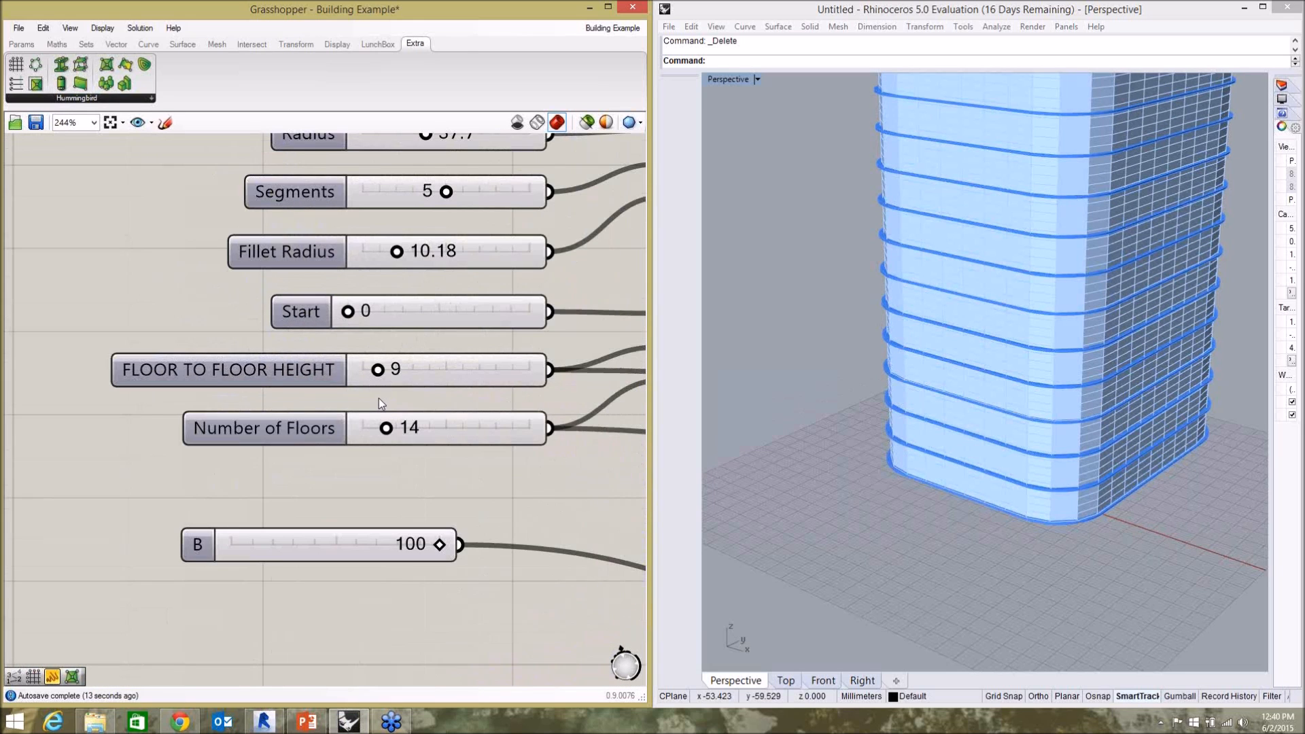
drag(385, 430, 371, 438)
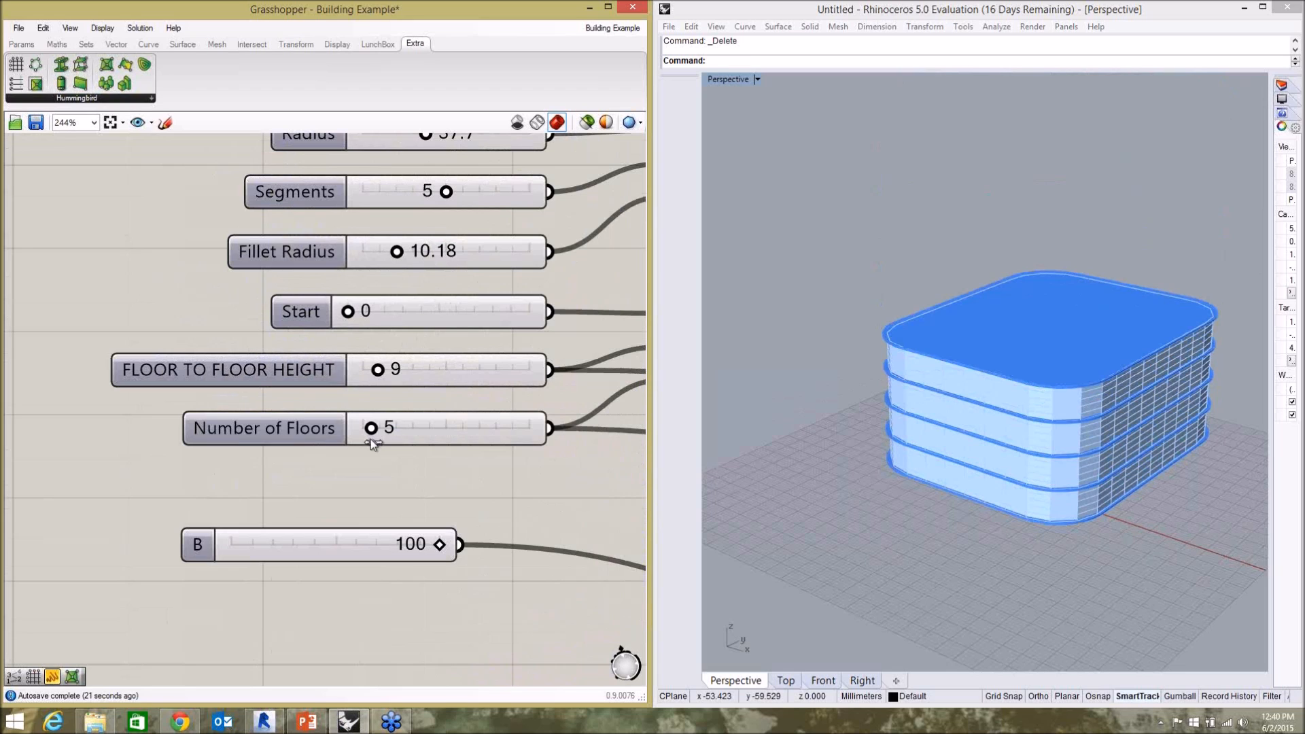
Connect Rotate's G output to Move's G input in place of the Rectangle's output.
scroll(291, 407, down, 4)
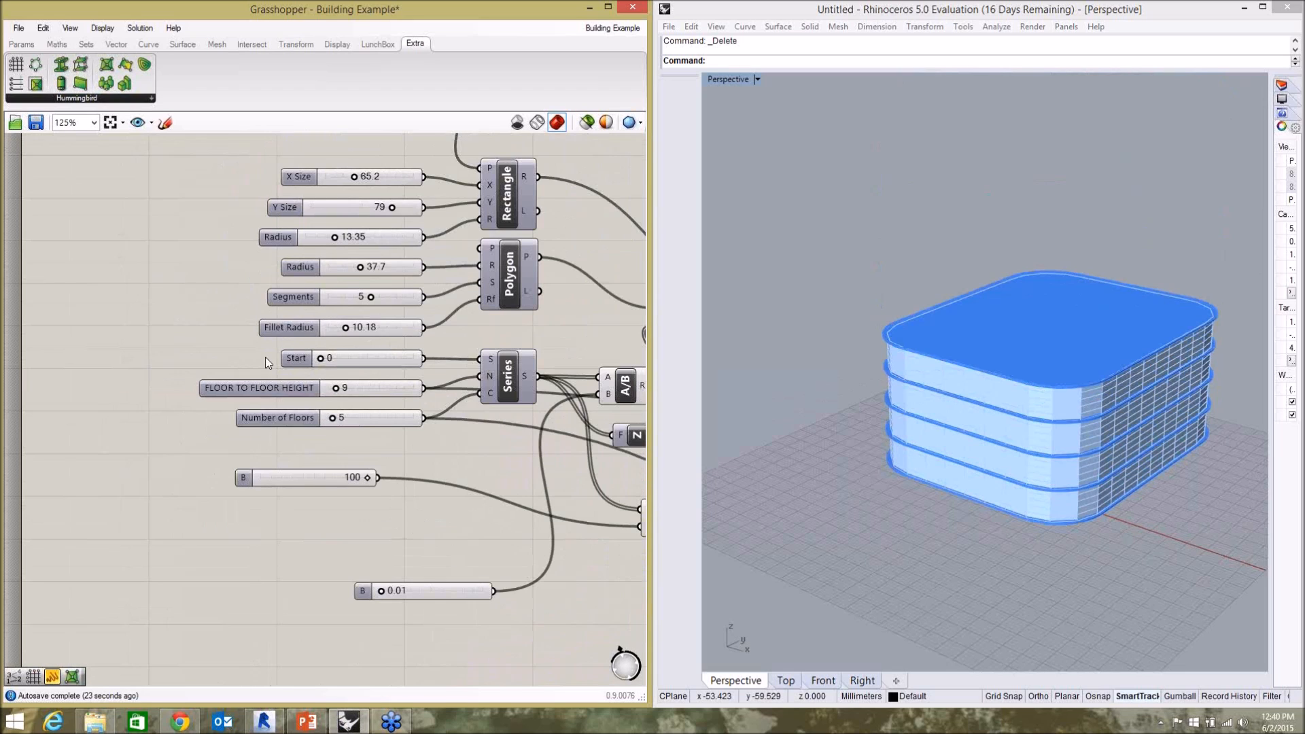
scroll(265, 357, down, 2)
scroll(516, 258, up, 3)
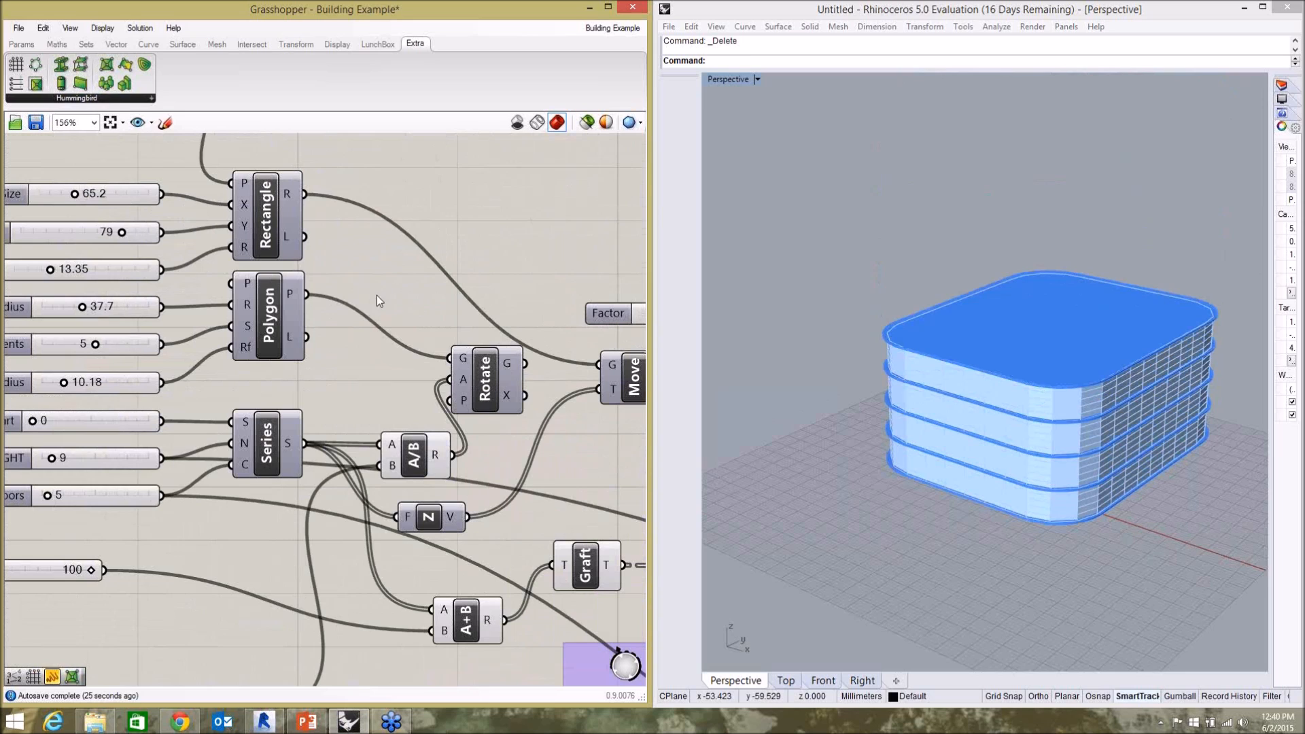
scroll(324, 278, down, 2)
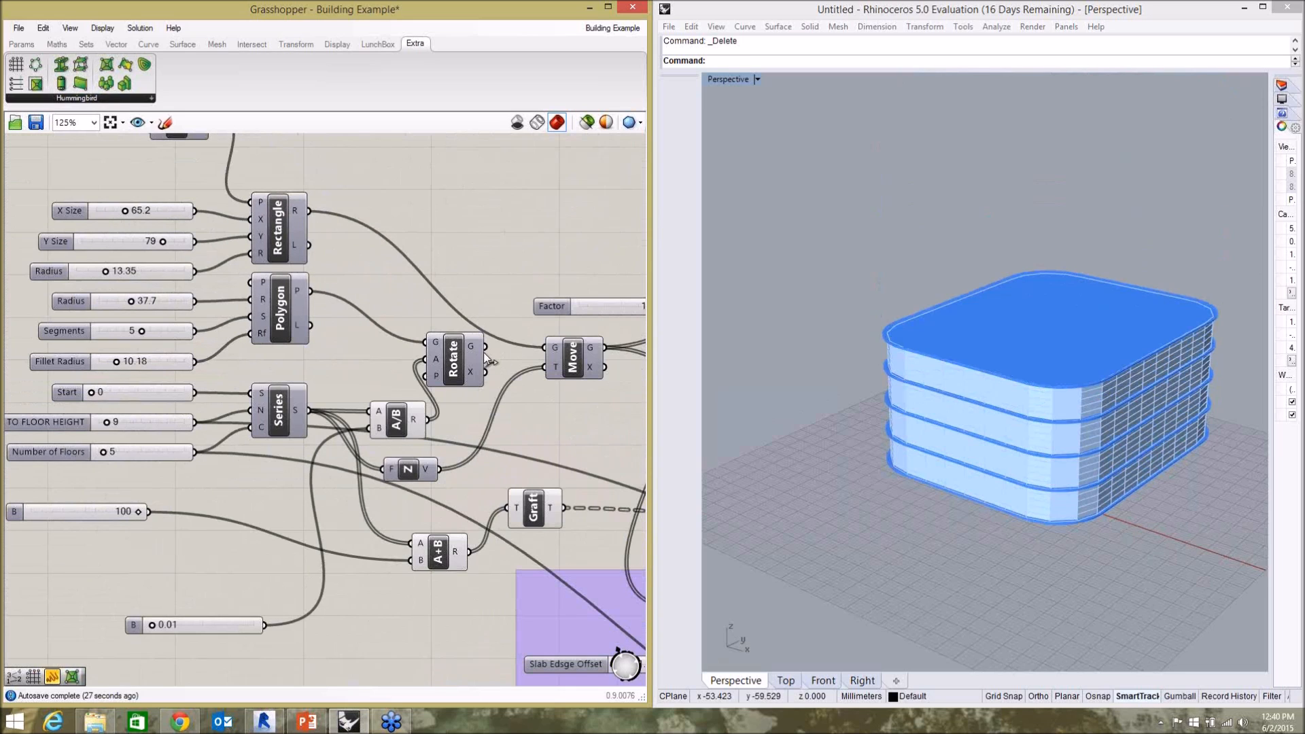
drag(544, 350, 485, 347)
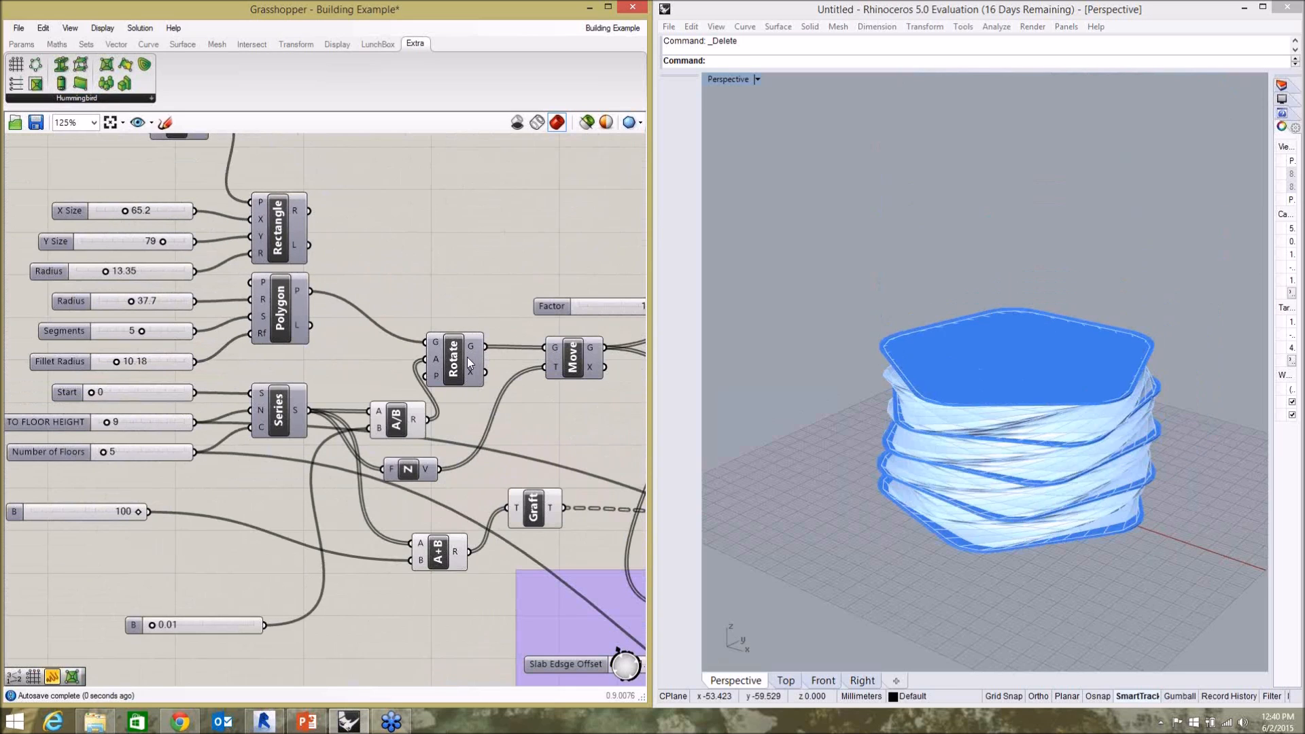
click(467, 357)
click(521, 315)
Set the Rectangle's Radius slider to 13.86, the Polygon's Radius slider to 26.8 and the FLOOR TO FLOOR HEIGHT slider to 13.
scroll(504, 255, down, 2)
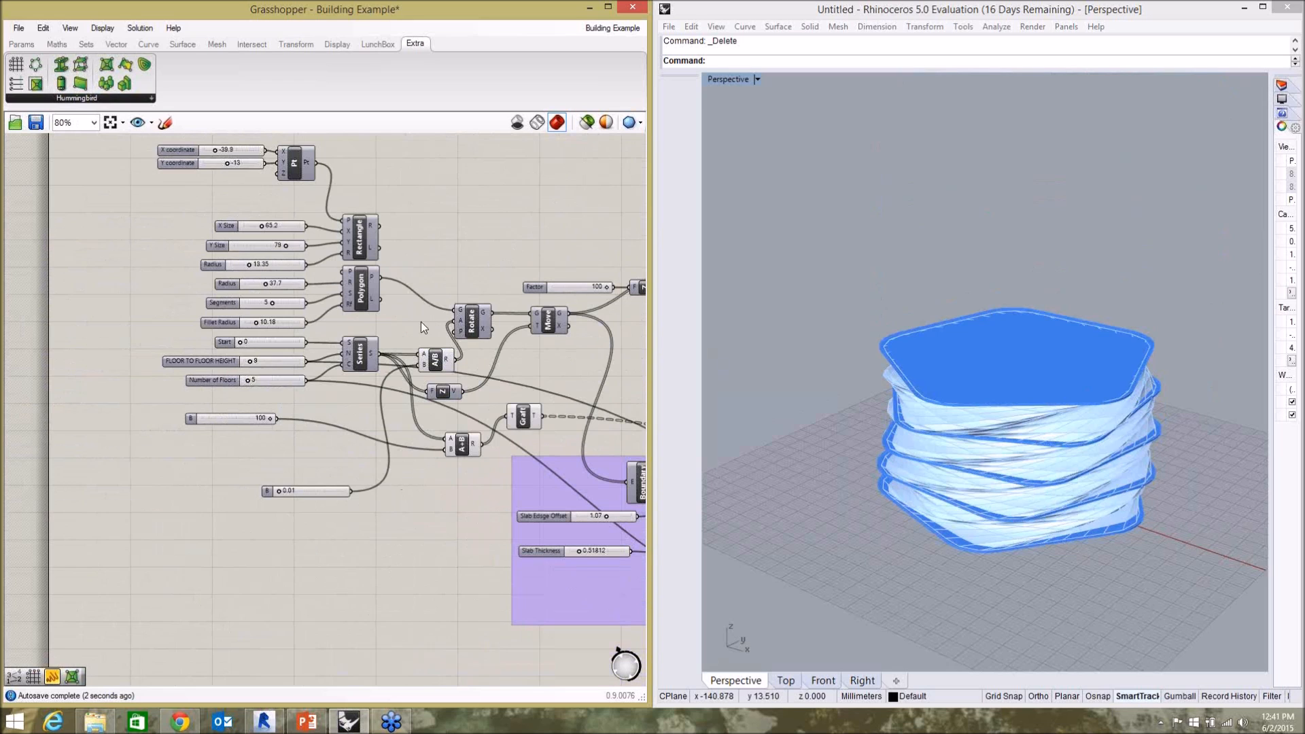
scroll(243, 356, up, 5)
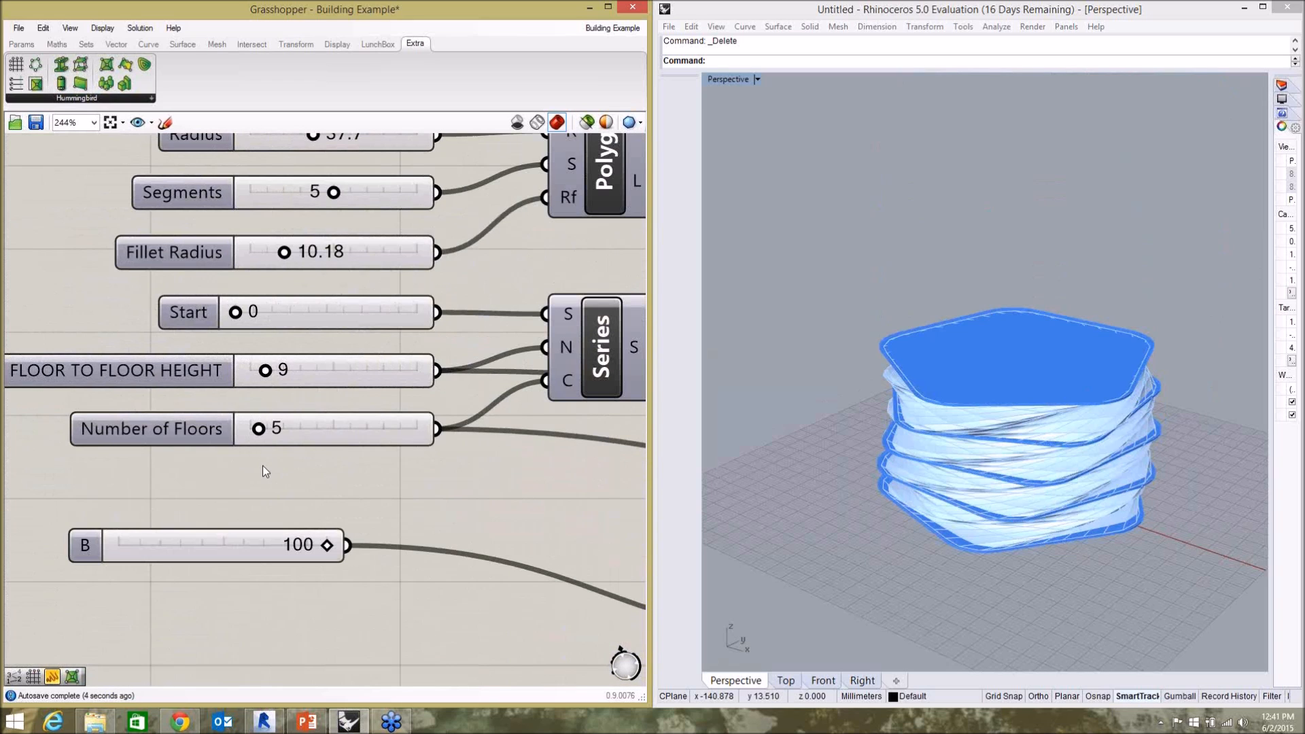
scroll(262, 466, down, 2)
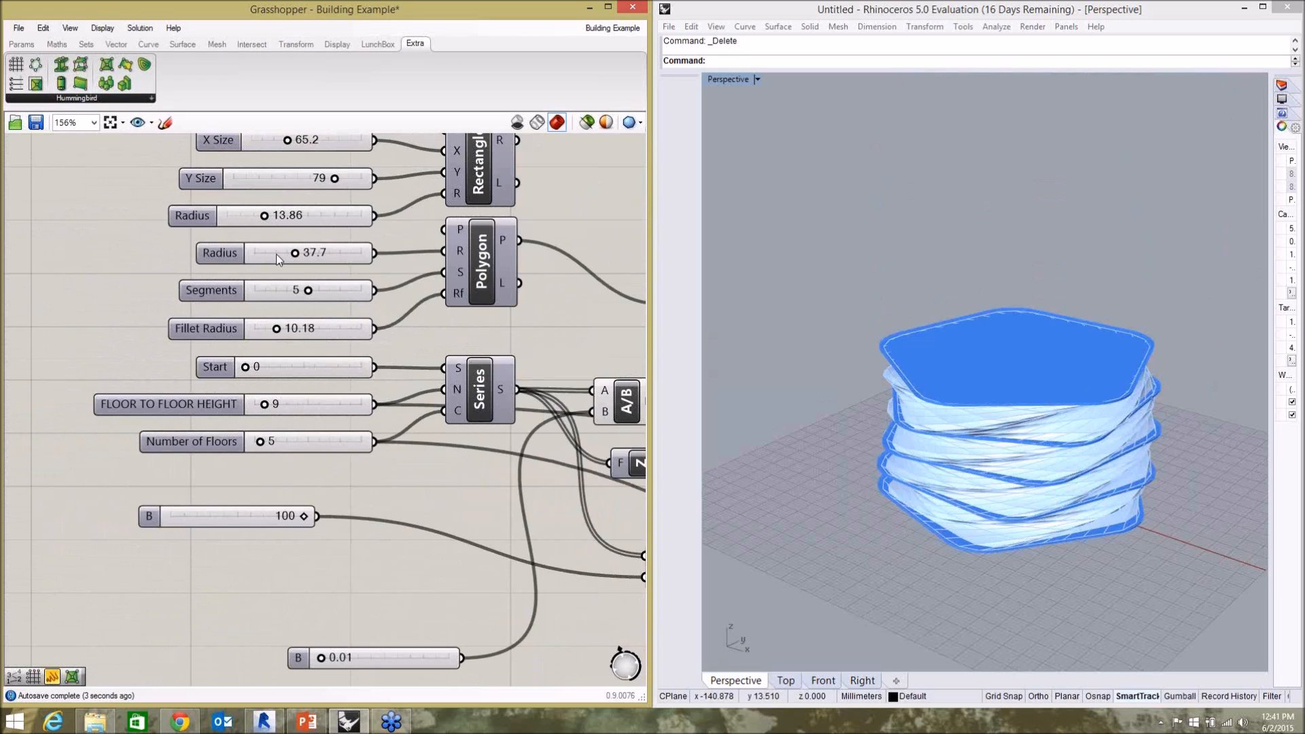
mouse_move(295, 255)
mouse_down()
mouse_move(267, 260)
mouse_move(280, 260)
mouse_up()
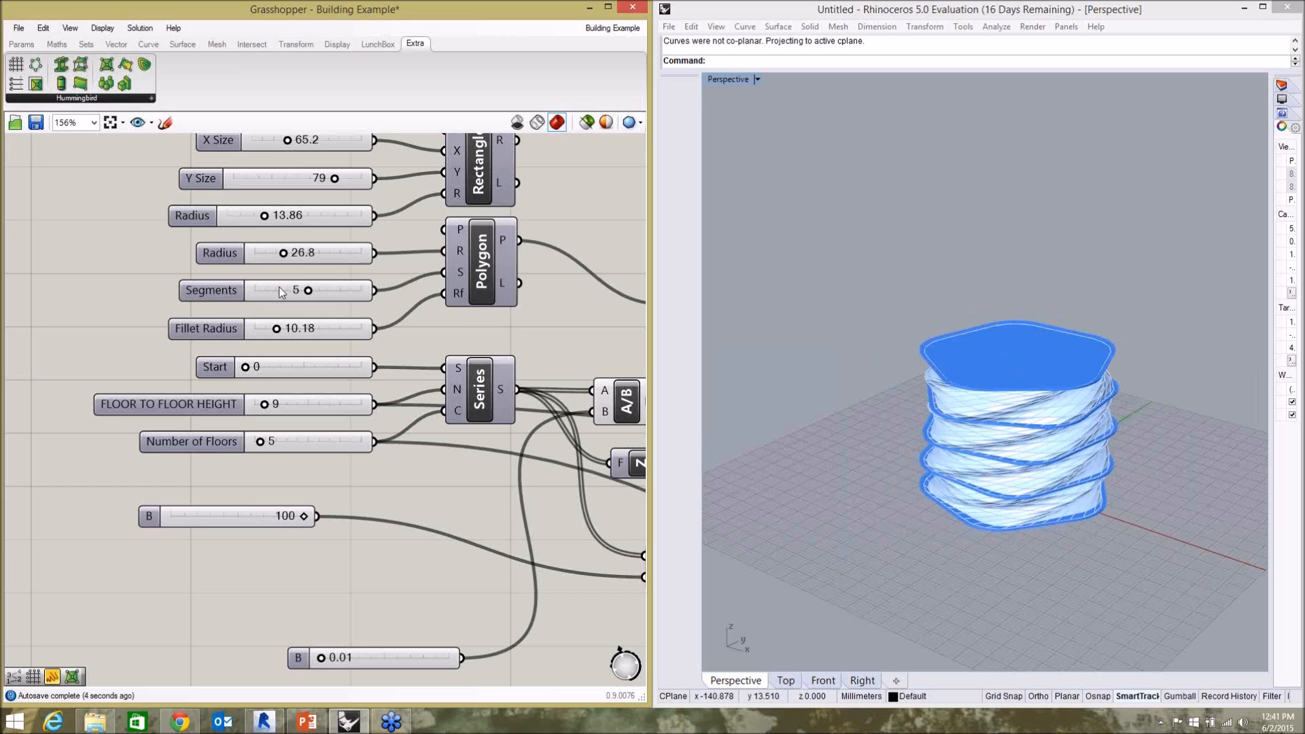
drag(266, 405, 269, 405)
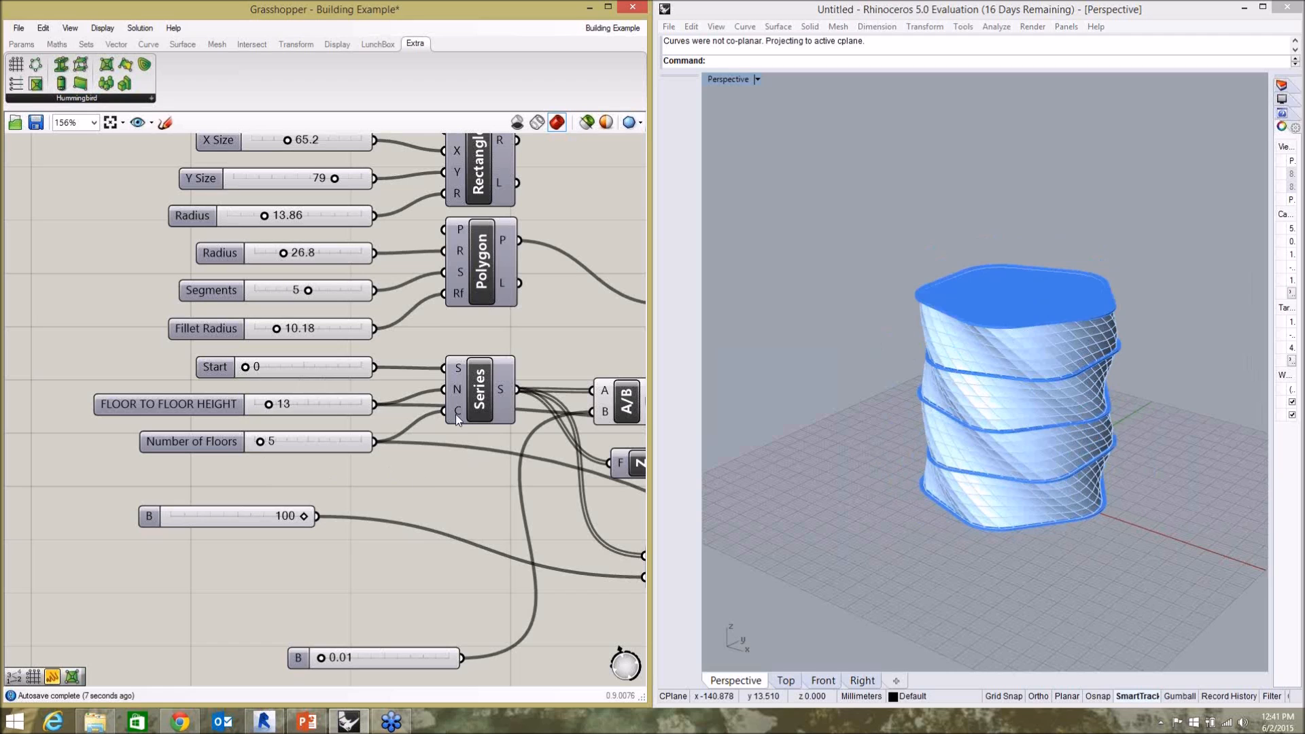
Examine the Rectangle, Polygon and Rotate components and their wiring in the definition.
scroll(456, 420, down, 3)
scroll(437, 406, up, 3)
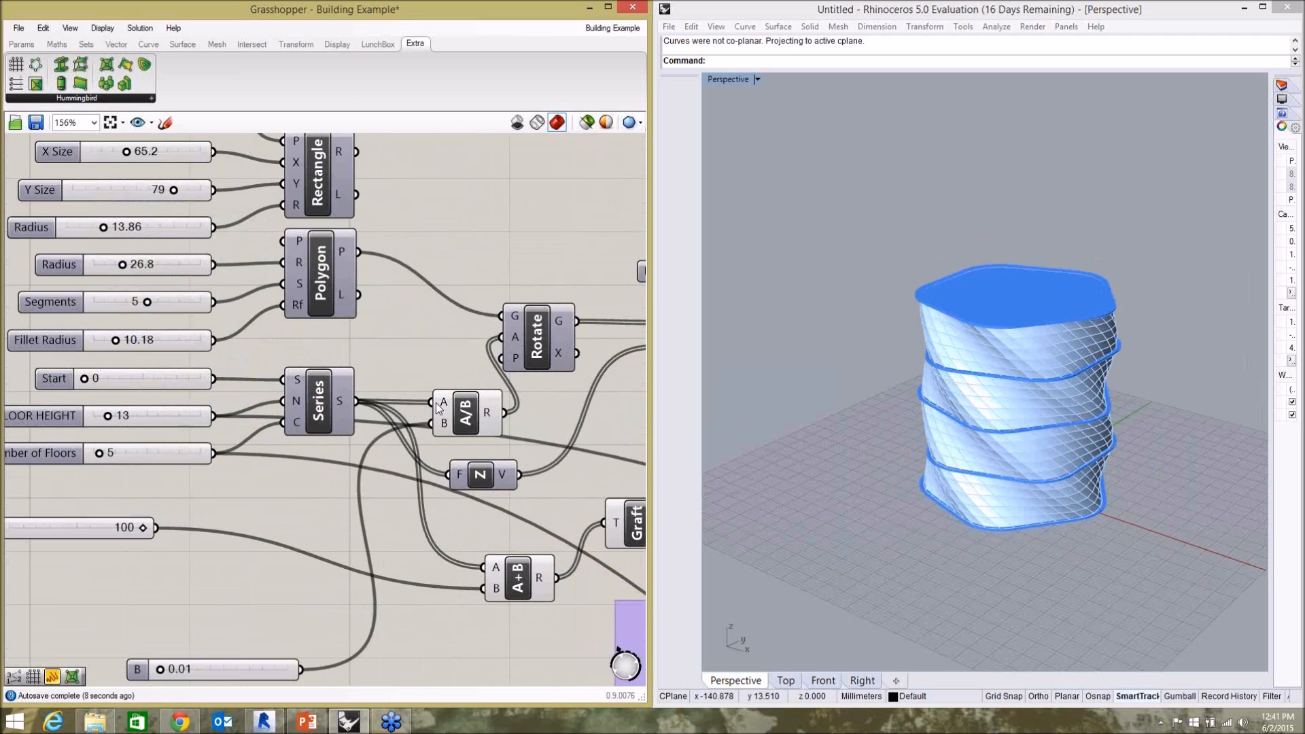
scroll(348, 349, down, 1)
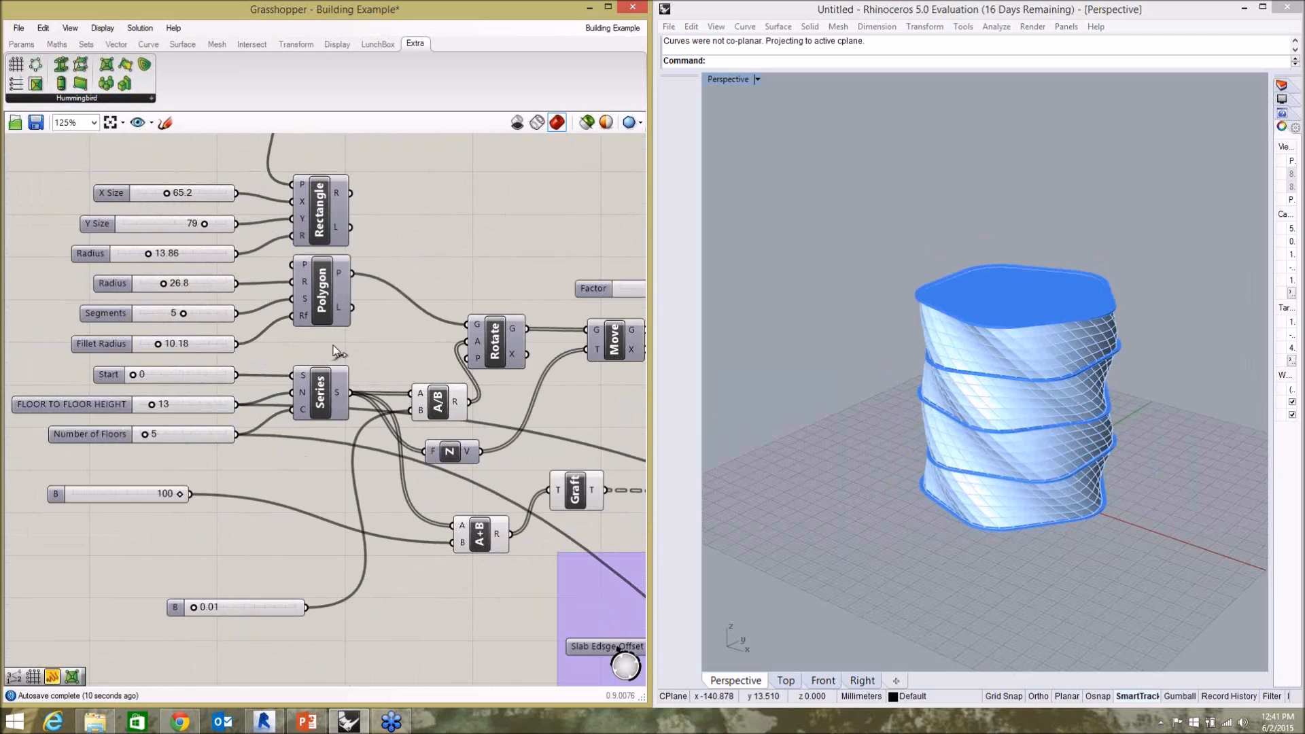
scroll(336, 350, up, 1)
click(313, 224)
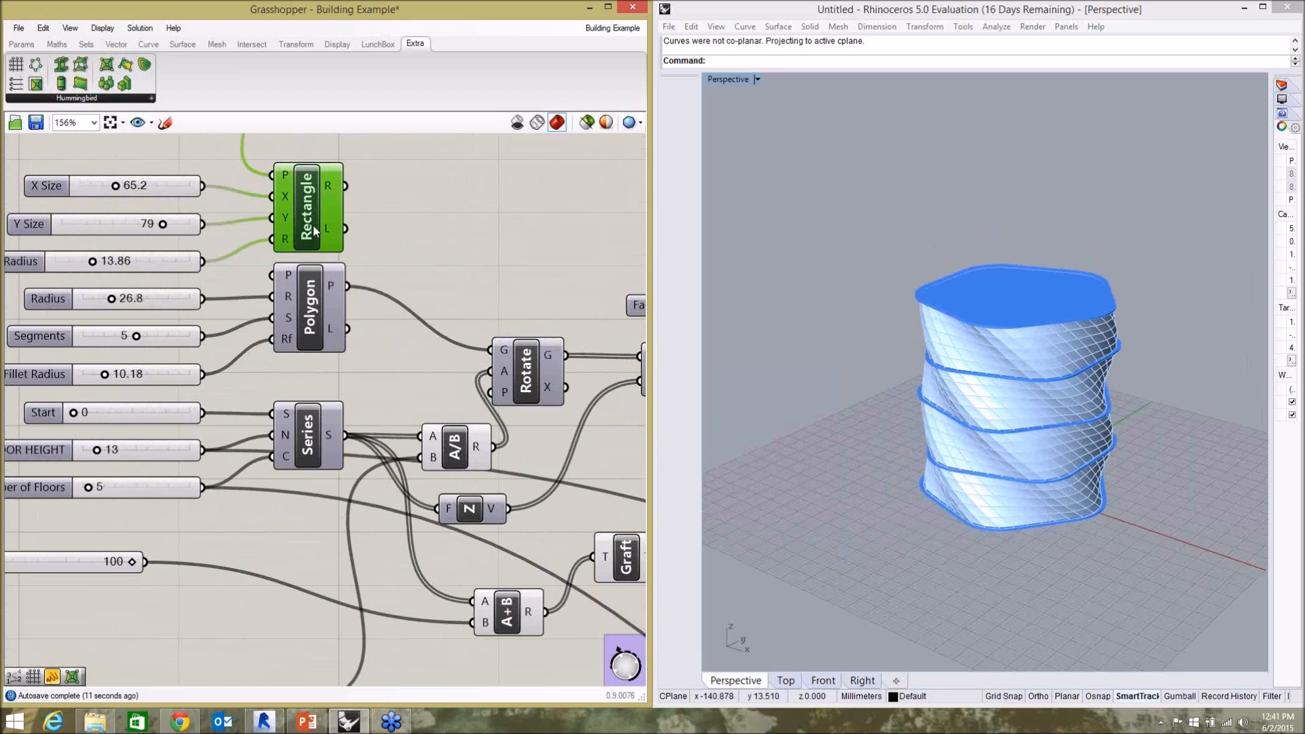
click(327, 343)
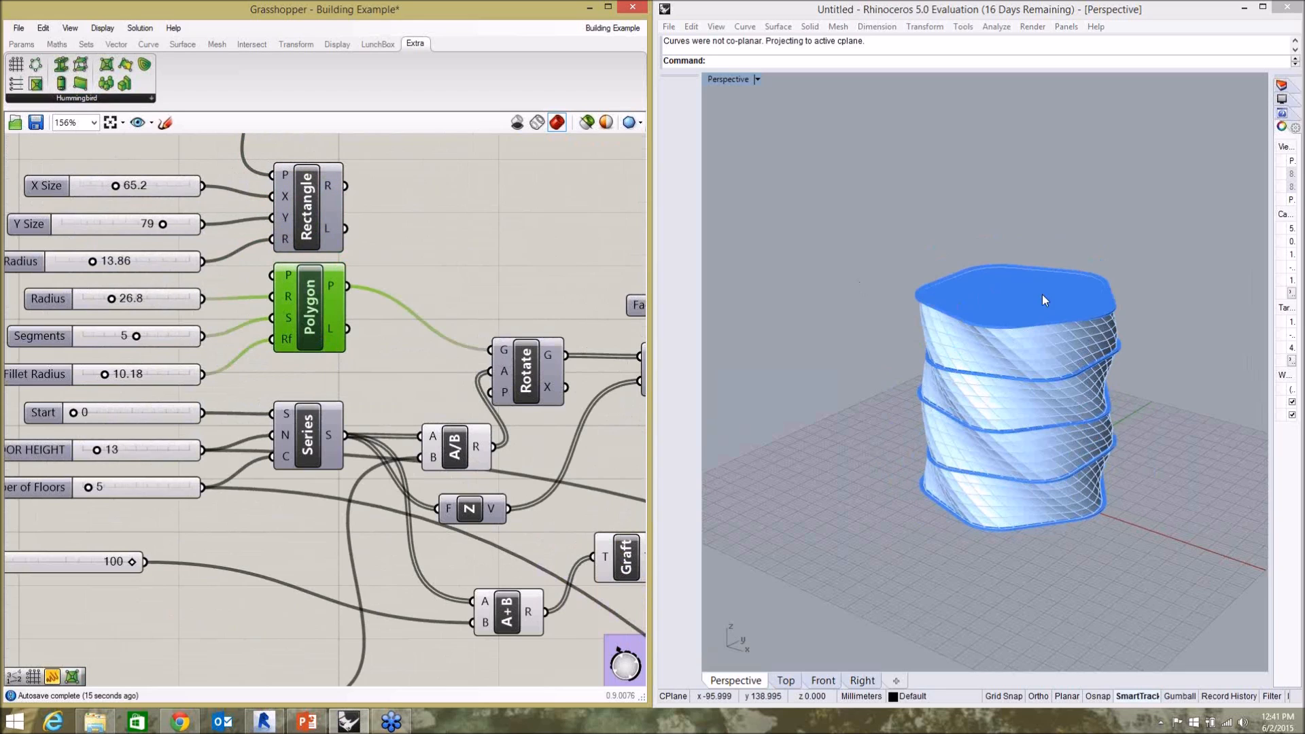
click(531, 378)
click(434, 371)
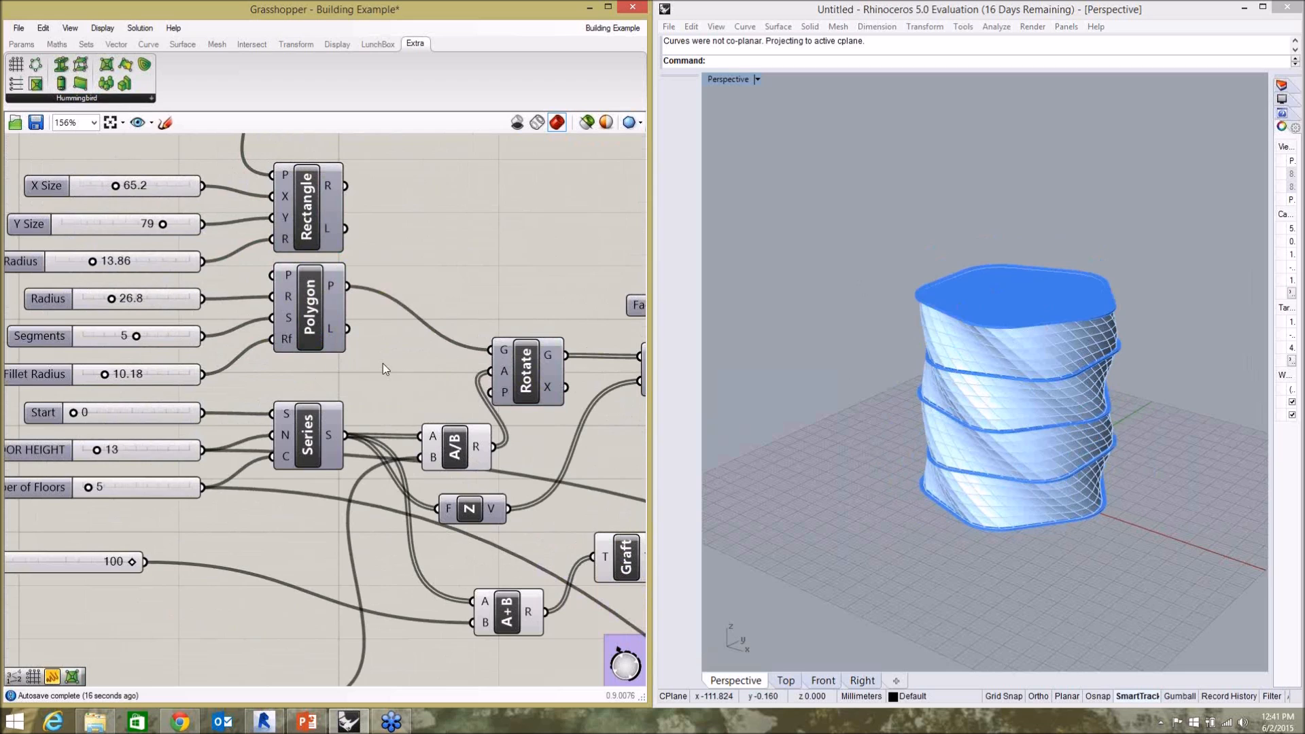
Try the Polygon's Segments slider at 4, and return it to 5.
scroll(384, 365, down, 1)
scroll(202, 326, up, 3)
scroll(186, 348, down, 2)
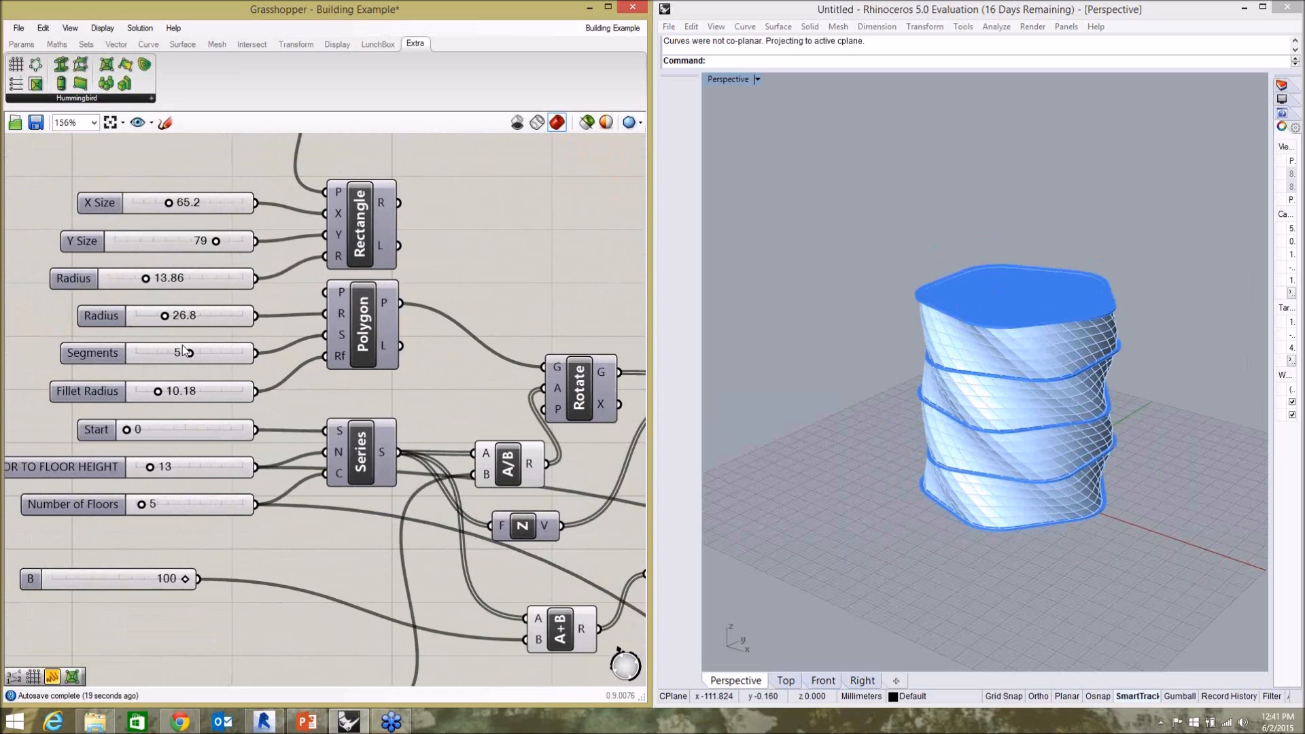
scroll(182, 353, up, 2)
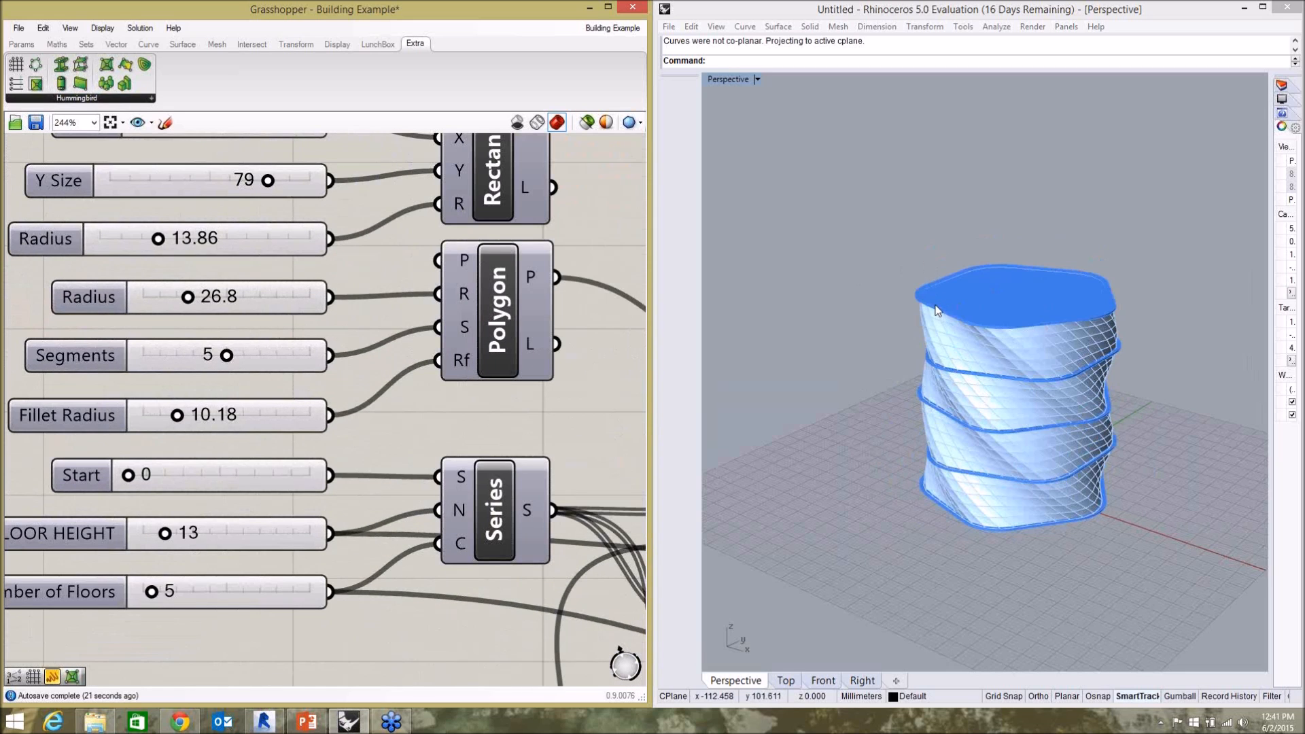
drag(227, 355, 211, 358)
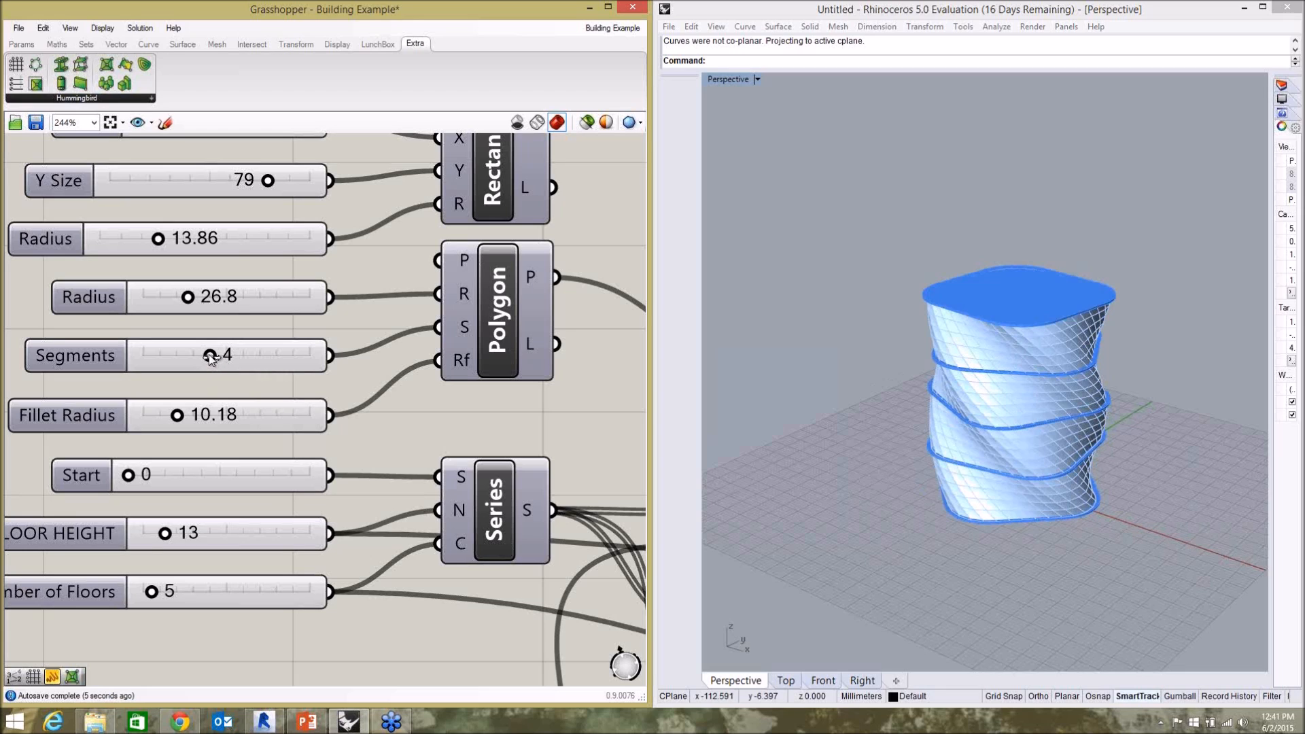
drag(215, 357, 223, 362)
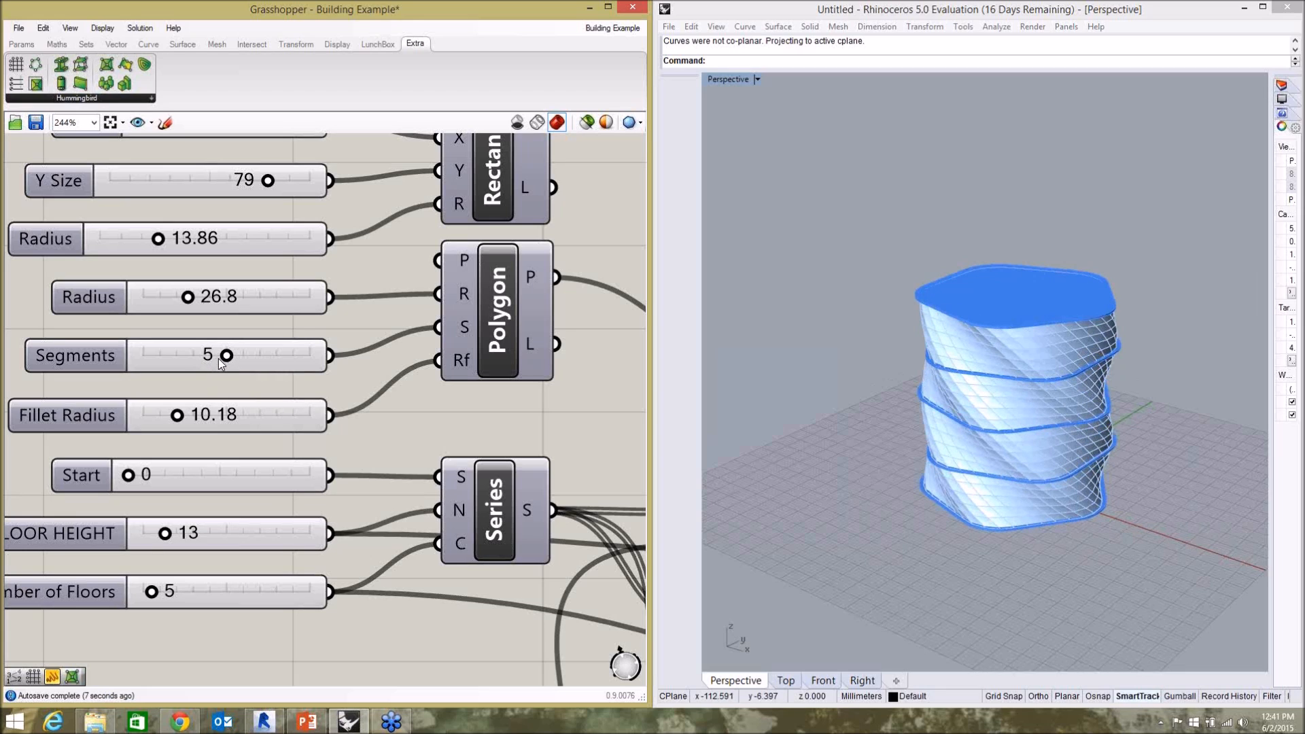
Trigger the Button component beside the note about pushing geometry into Revit.
scroll(223, 333, down, 5)
scroll(227, 308, down, 6)
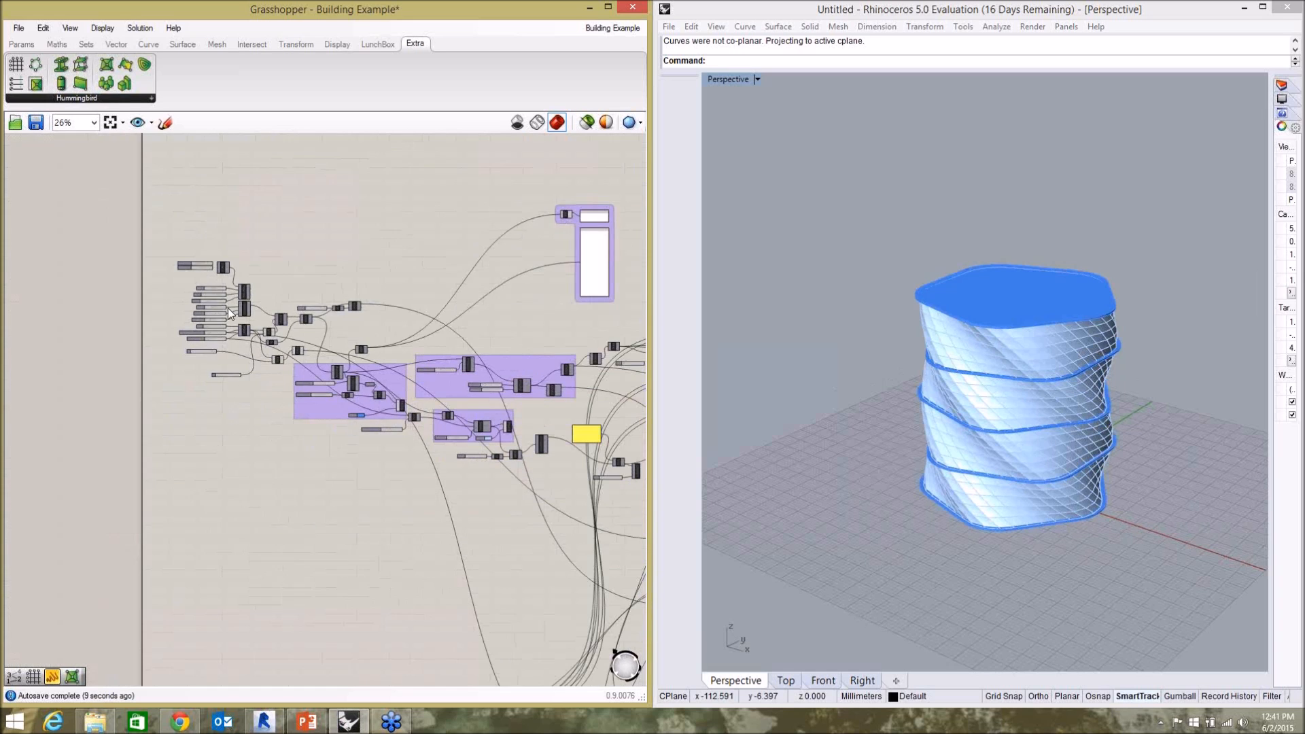
scroll(360, 510, up, 3)
scroll(343, 508, up, 7)
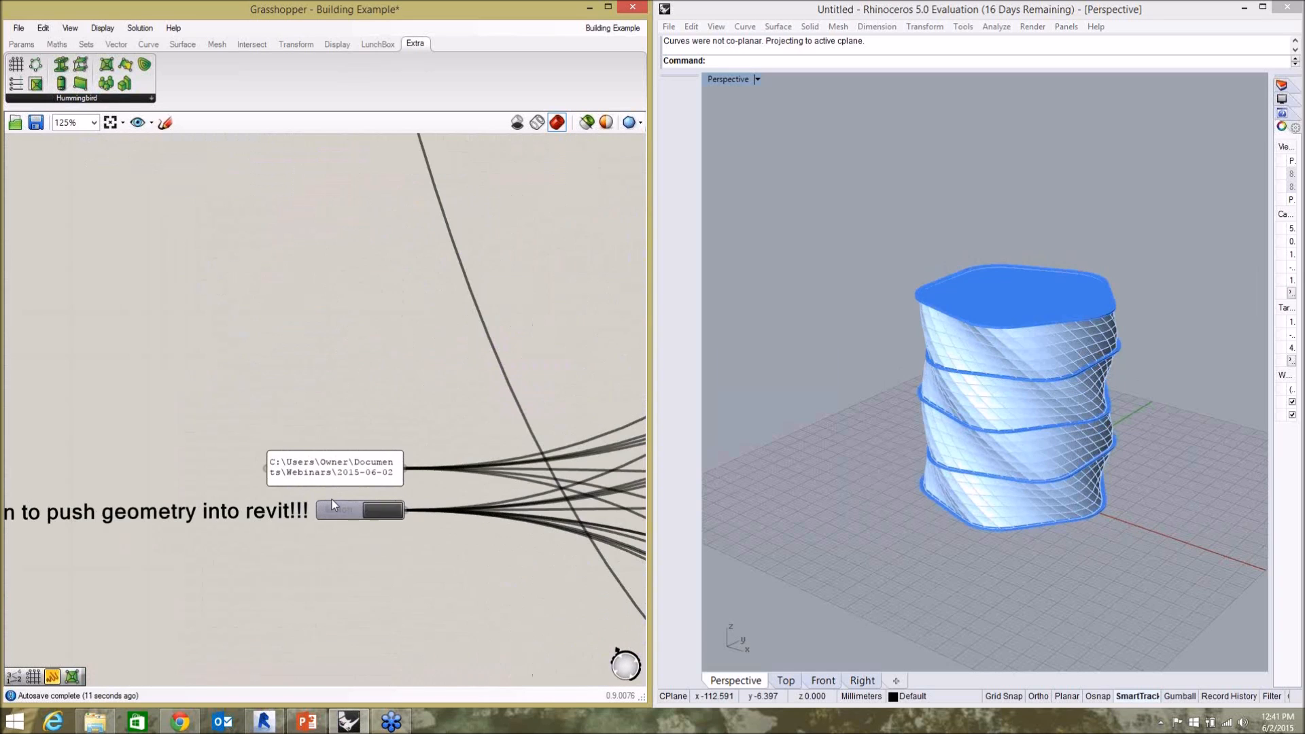
right_drag(309, 571, 455, 429)
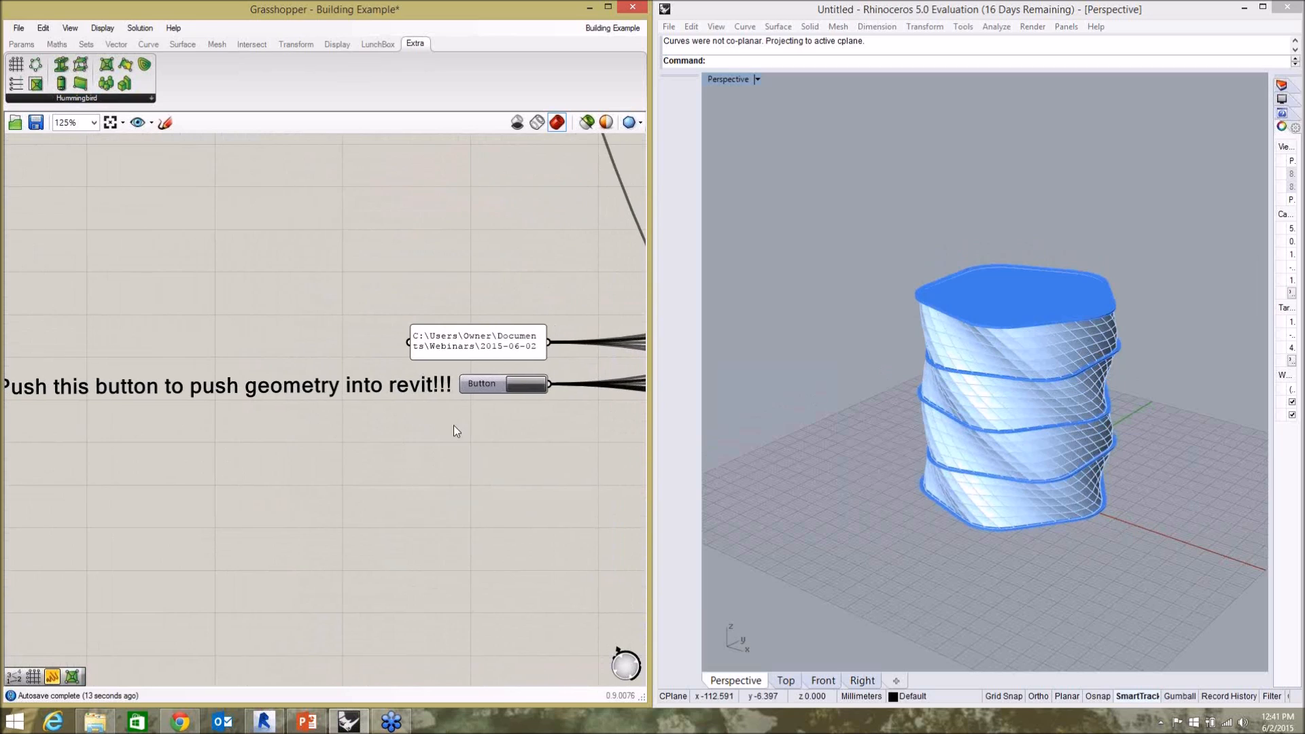
click(526, 385)
Examine the Hummingbird push components wired to the button, including Families, Floors, Rooms/Areas and LoftForms.
scroll(516, 395, down, 6)
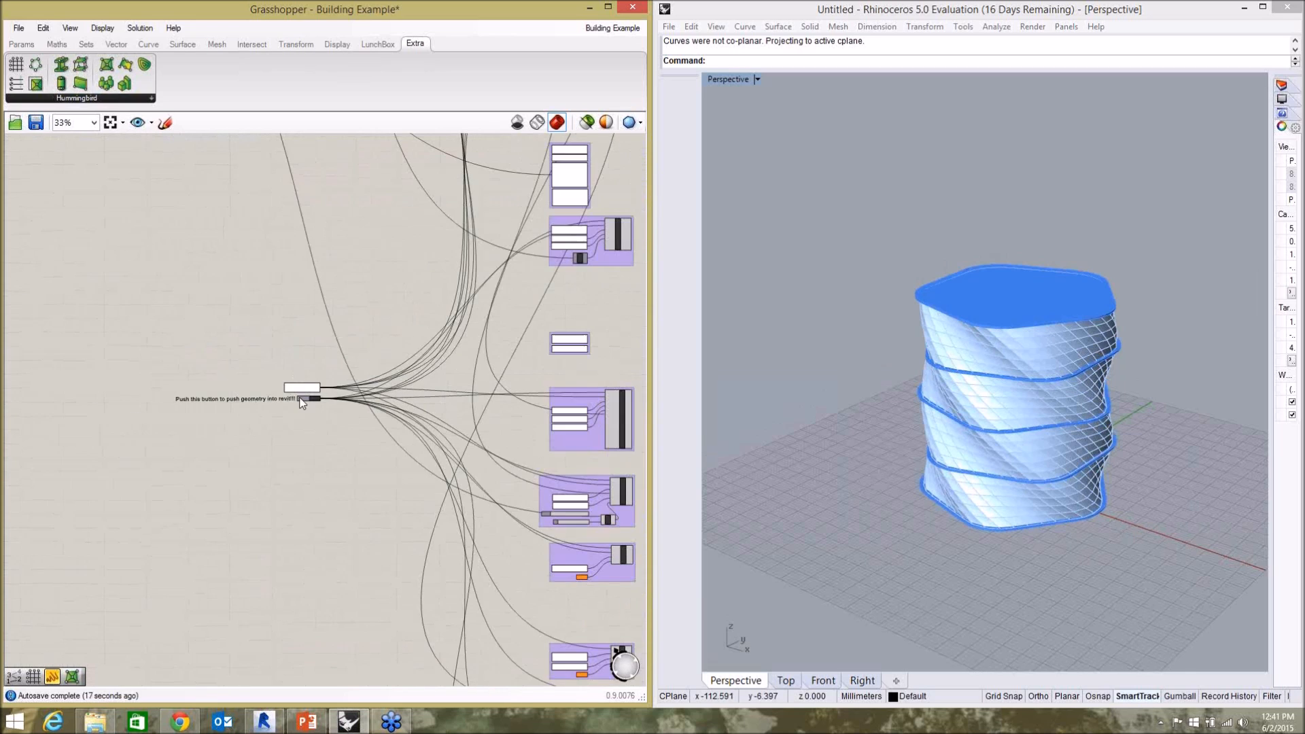
scroll(539, 455, up, 8)
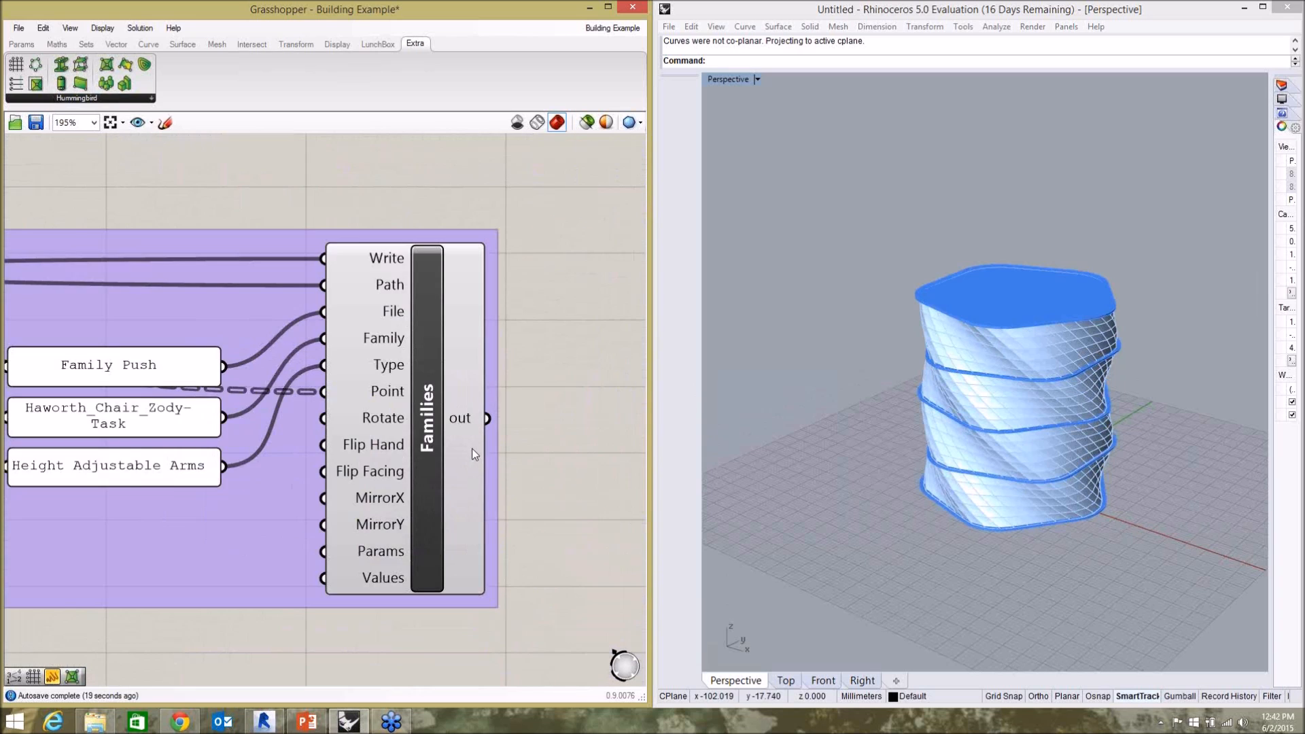
scroll(542, 422, down, 3)
right_drag(464, 324, 459, 709)
right_drag(492, 381, 492, 573)
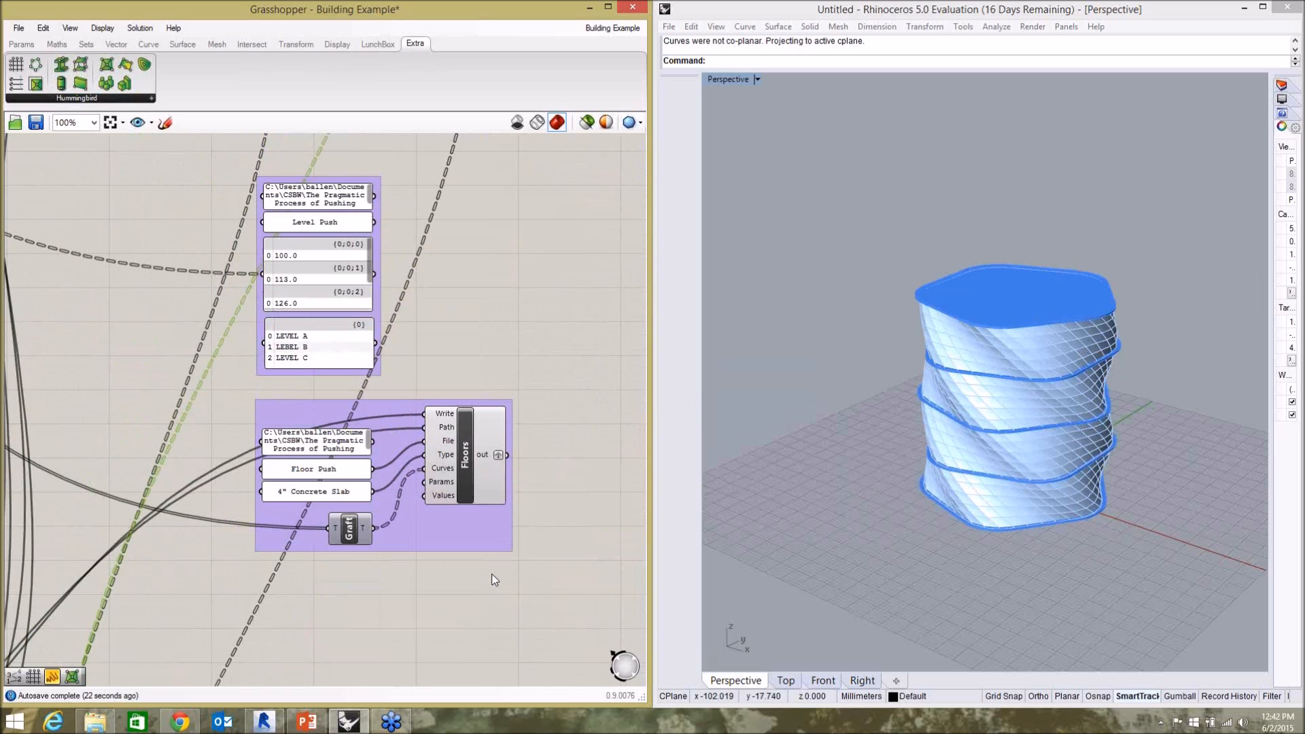
click(491, 438)
right_drag(501, 356, 499, 730)
right_click(549, 161)
click(514, 204)
right_drag(549, 287, 572, 630)
scroll(489, 377, up, 3)
right_drag(530, 288, 511, 499)
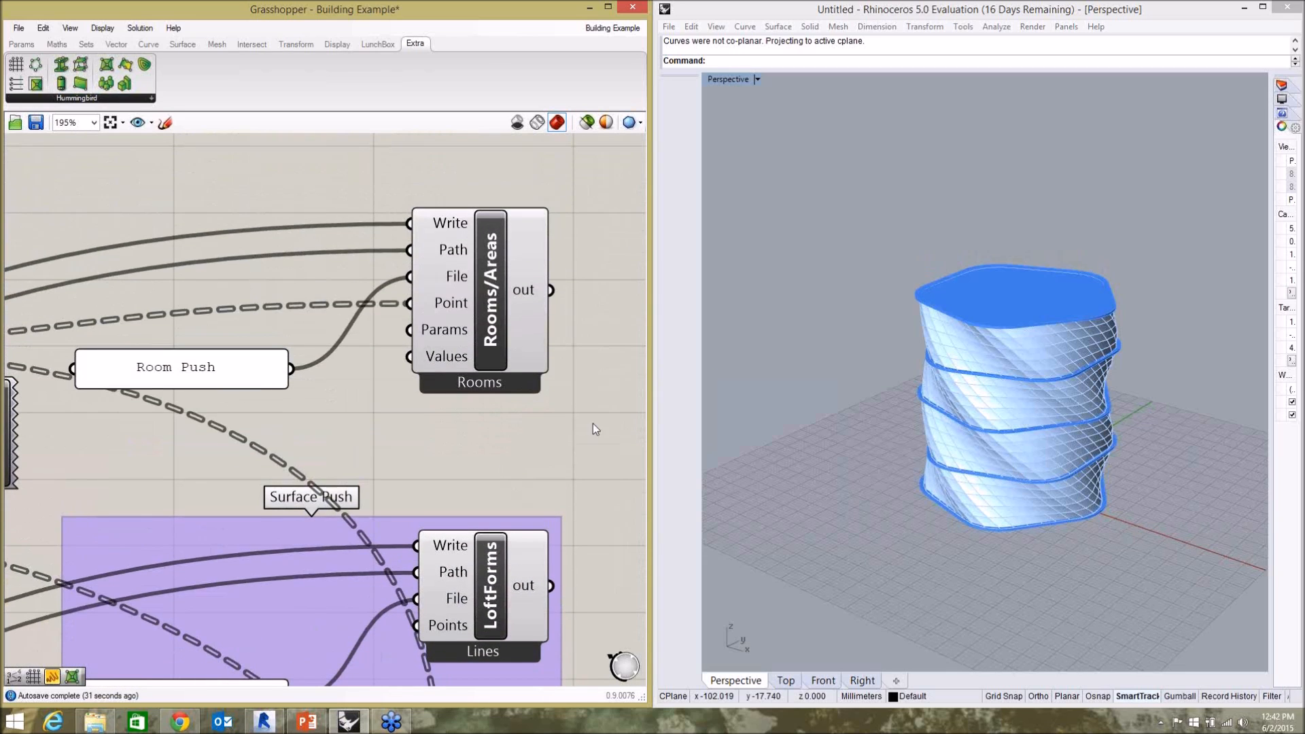
Select the Floors component in the Floor Push group to inspect its path, file, type and curve inputs.
scroll(526, 418, down, 5)
right_drag(510, 474, 484, 181)
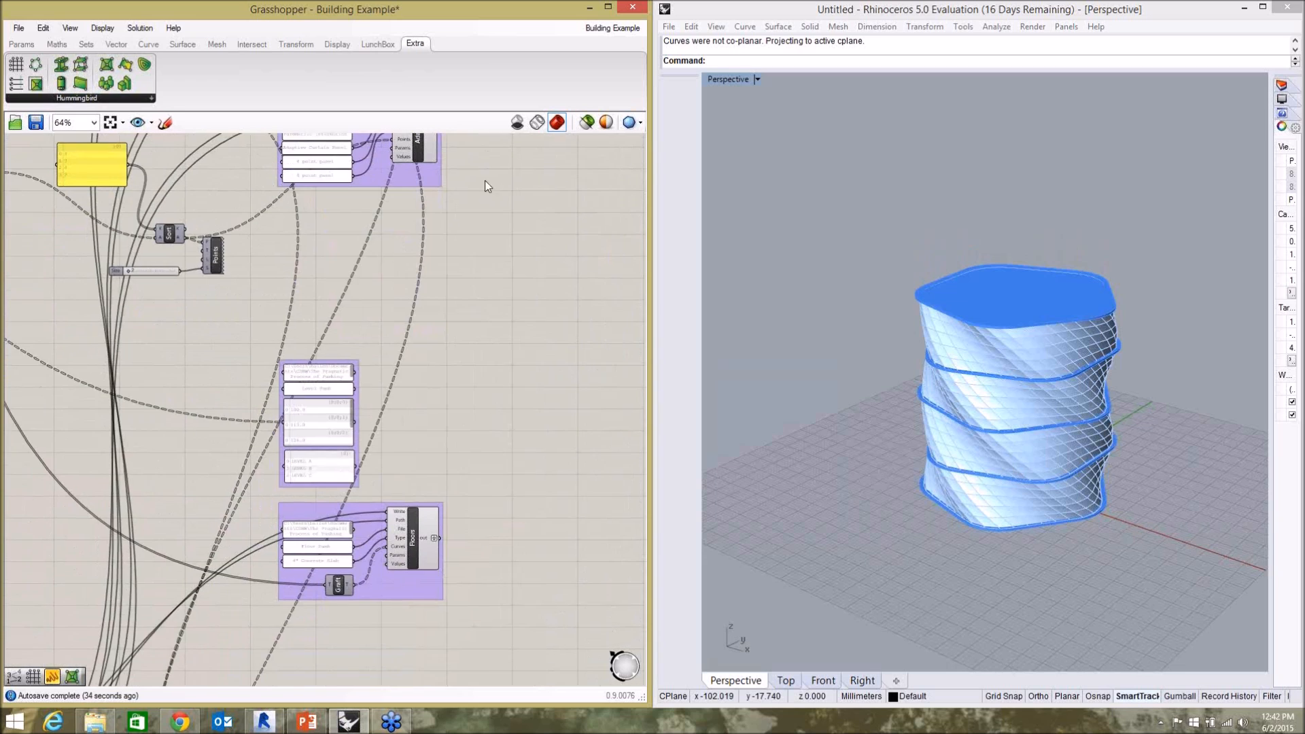
right_drag(483, 437, 520, 184)
right_drag(470, 369, 502, 354)
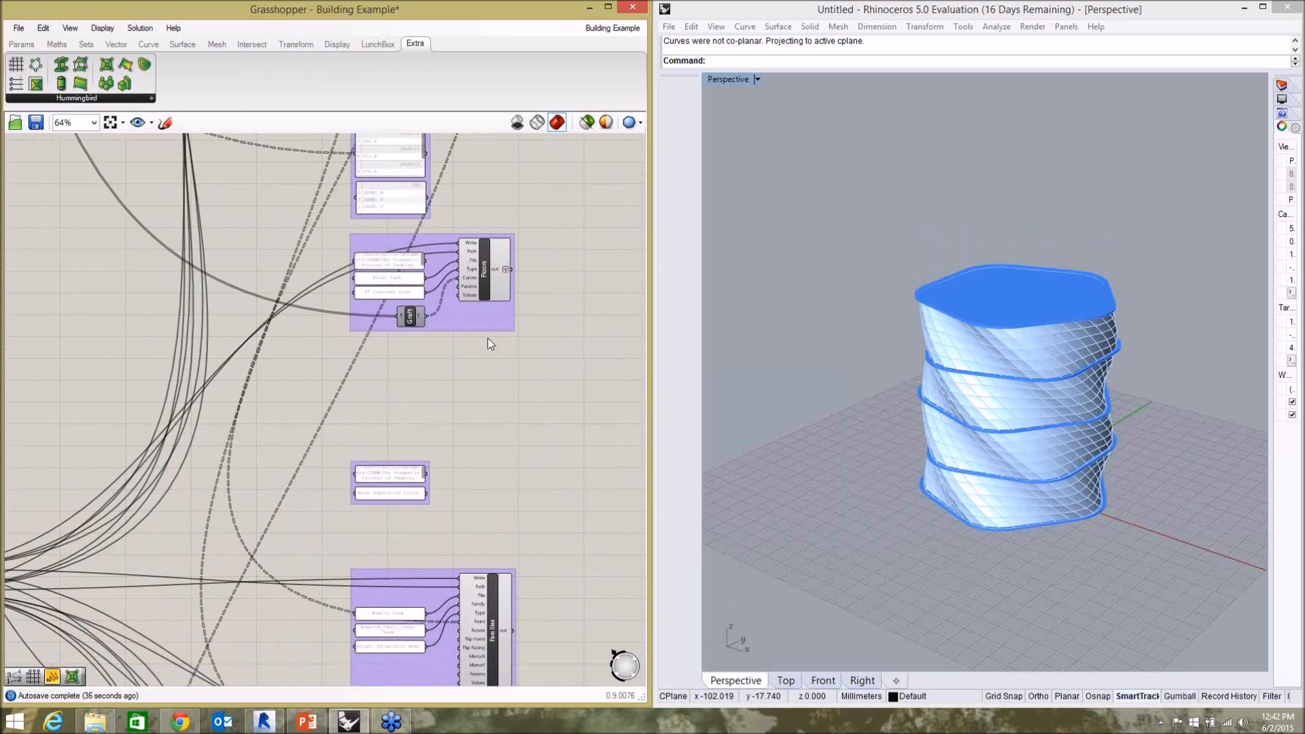
scroll(488, 271, up, 3)
scroll(489, 274, up, 1)
click(486, 276)
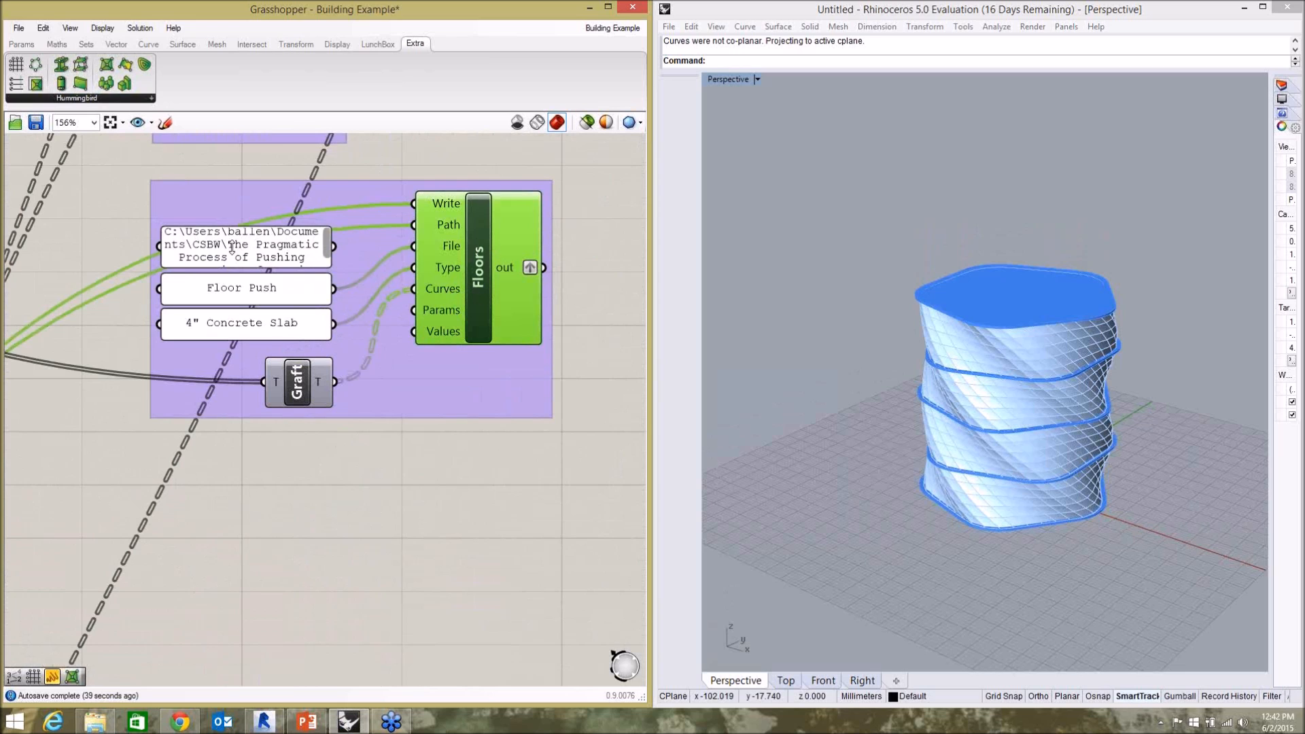
Copy the webinar folder's path from File Explorer and set the Floor Push path panel to C:\Users\Owner\Documents\Webinars\2015-06-02.
click(95, 720)
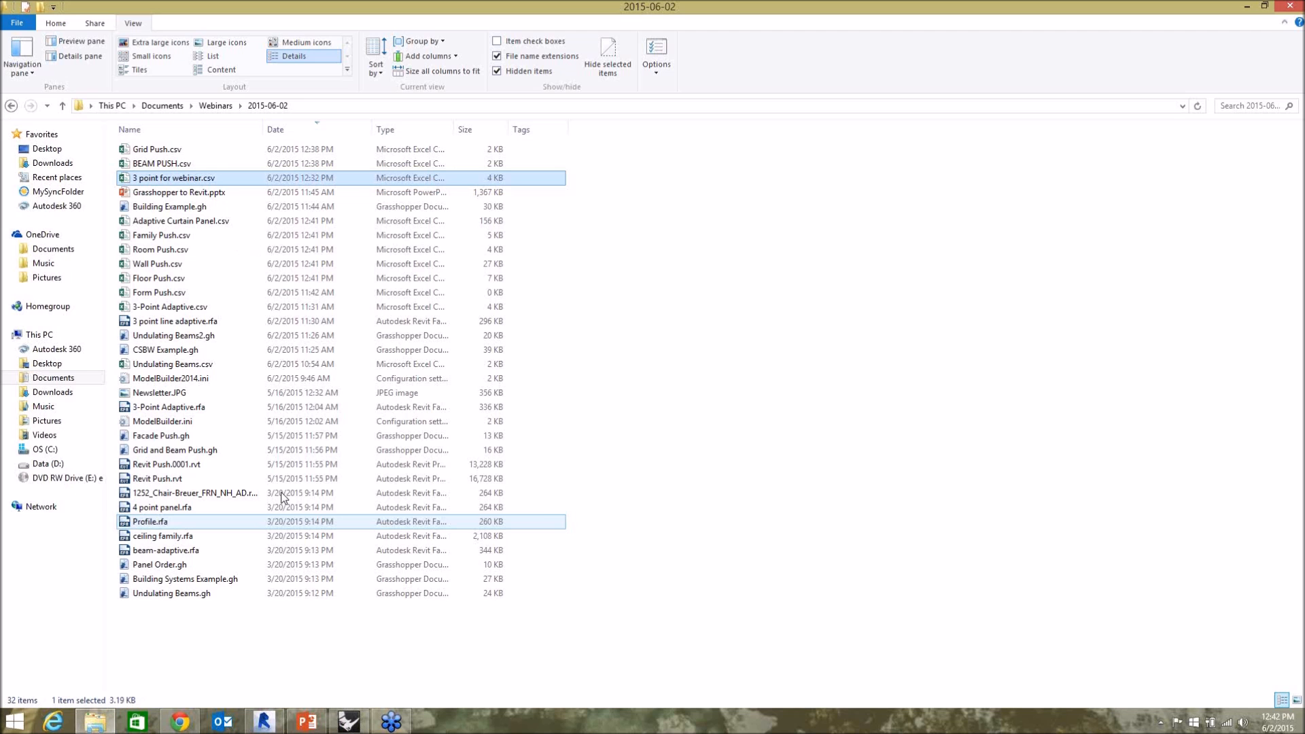
click(322, 105)
key(ctrl+c)
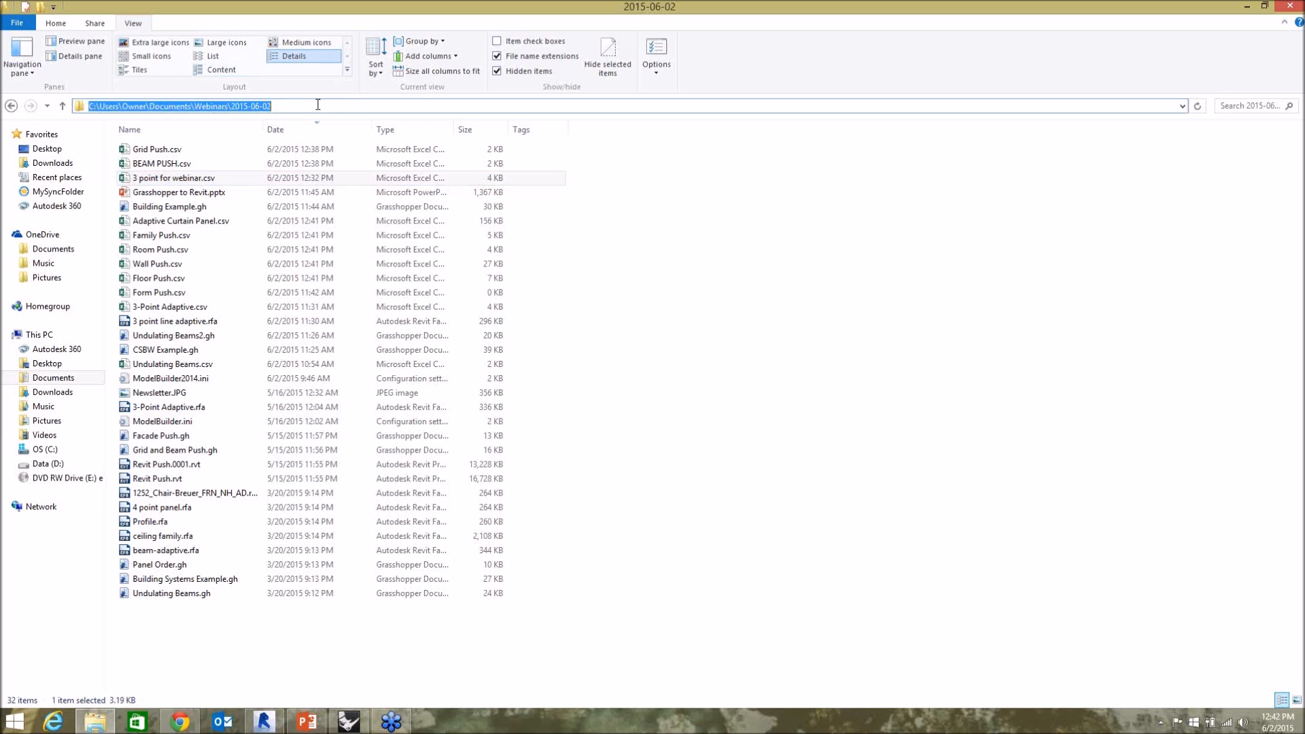
click(113, 719)
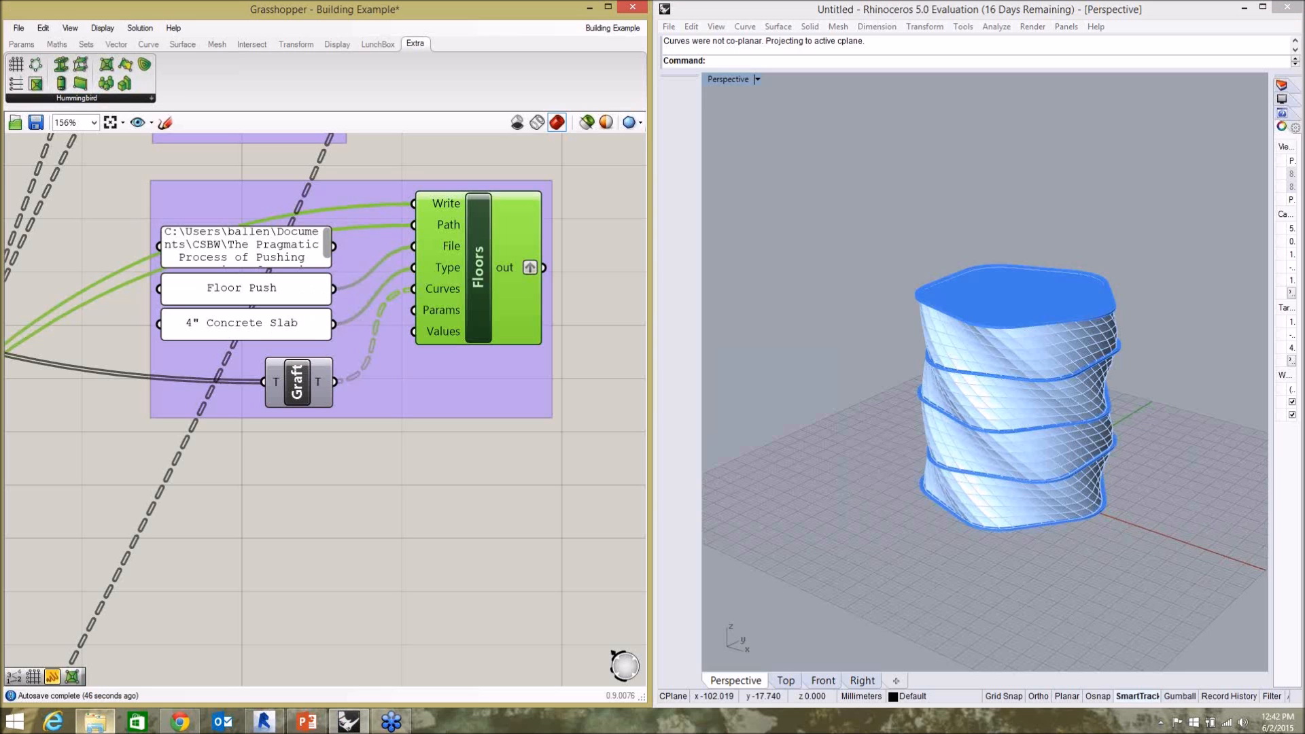
double_click(233, 252)
drag(305, 200, 138, 178)
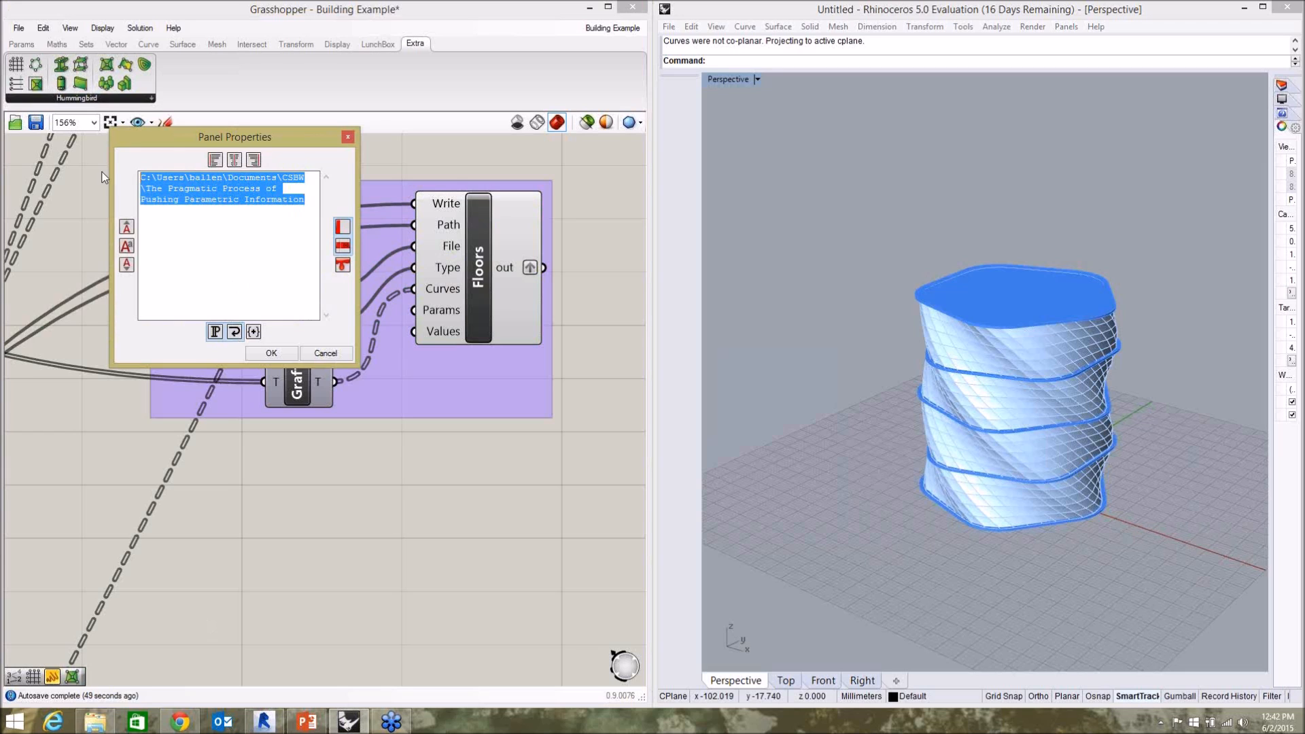
key(ctrl+v)
click(271, 353)
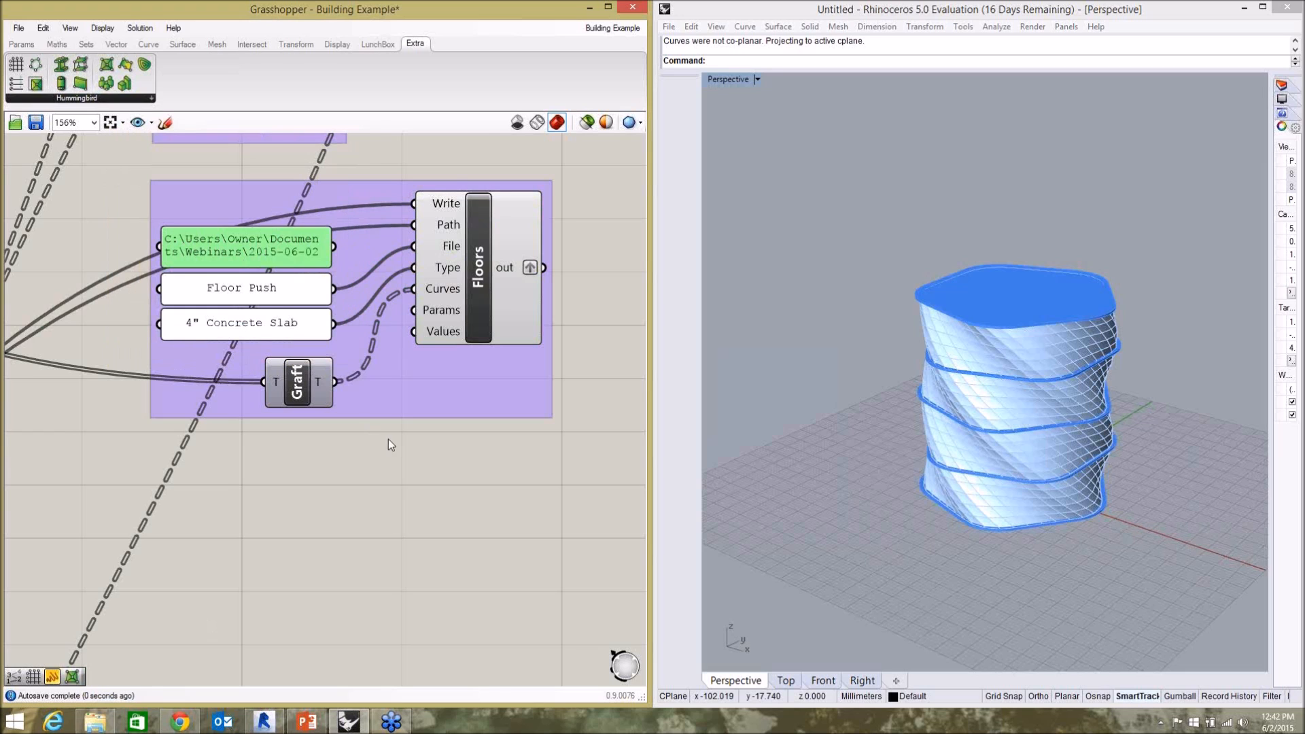
Switch to Revit, open the default 3D view and delete all the existing geometry in it.
scroll(390, 439, down, 8)
scroll(166, 443, up, 7)
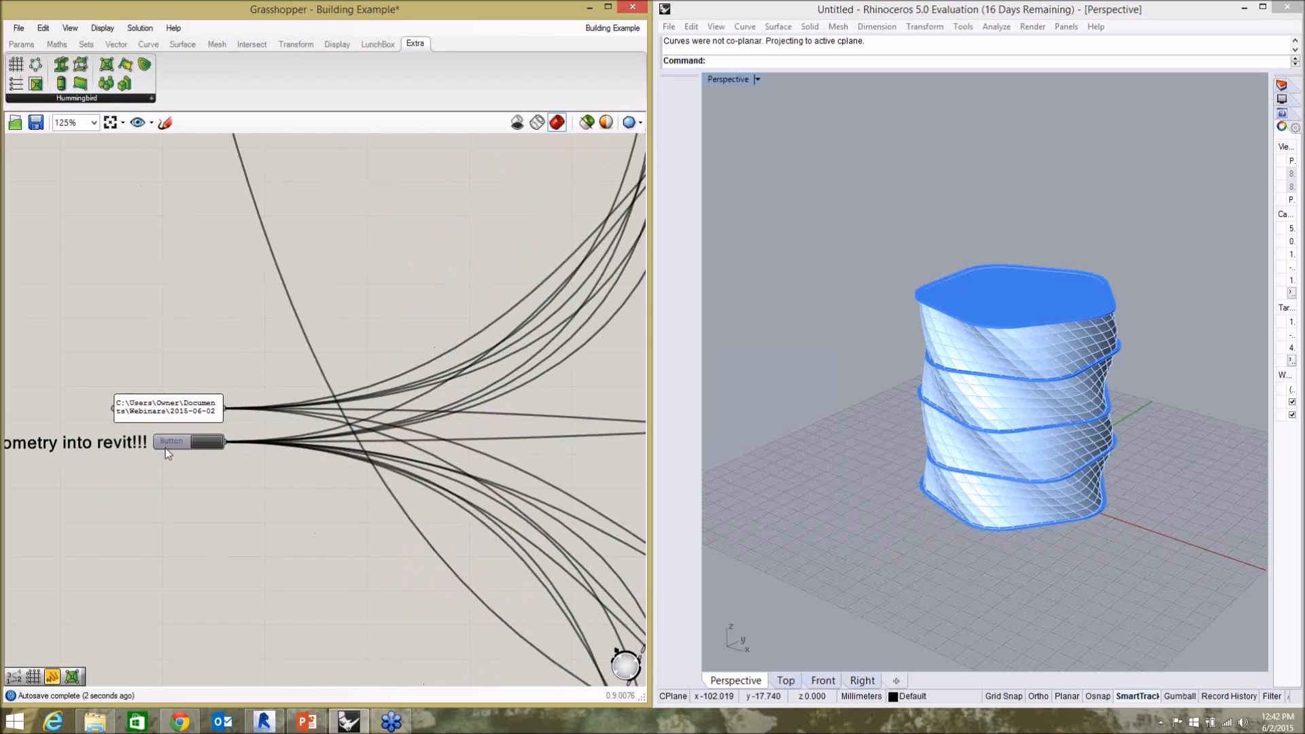
click(264, 719)
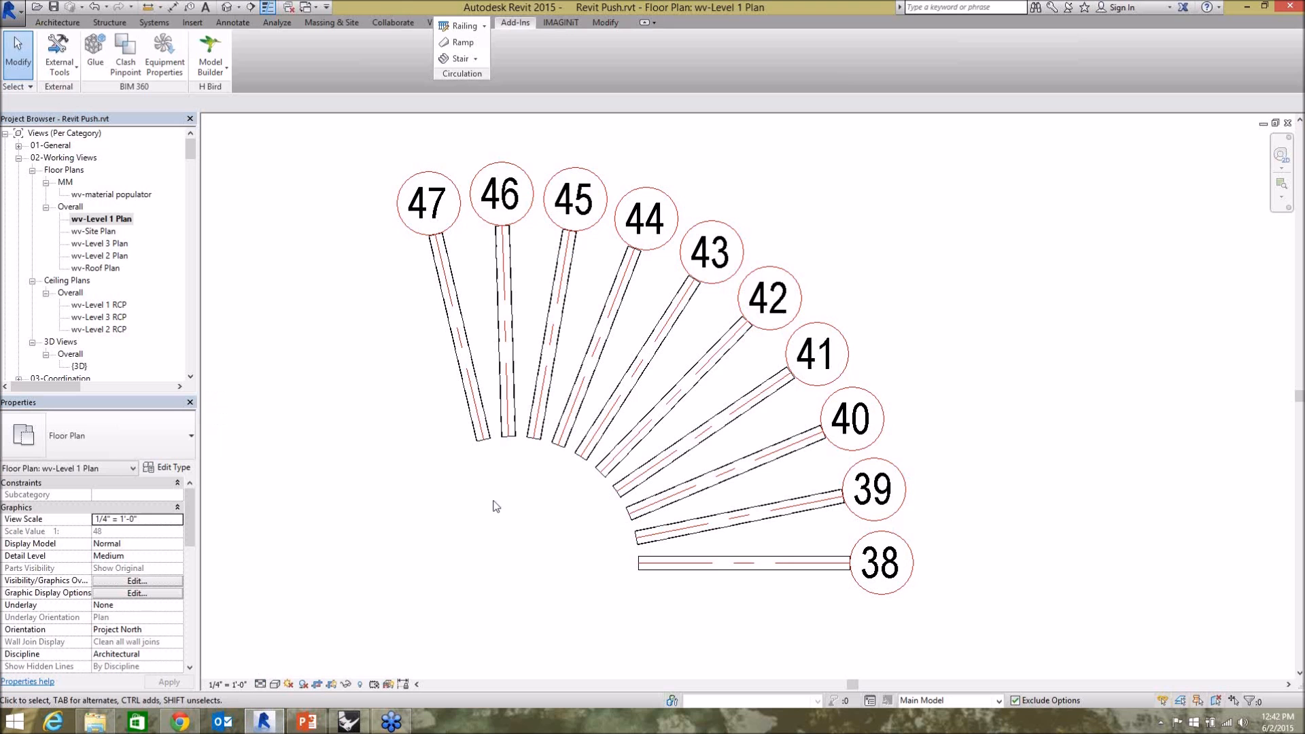
click(429, 22)
click(425, 49)
drag(559, 580, 234, 220)
key(Delete)
Create Revit floors from Floor Push.csv with Hummingbird's Model Builder, adding all elements as new.
click(520, 23)
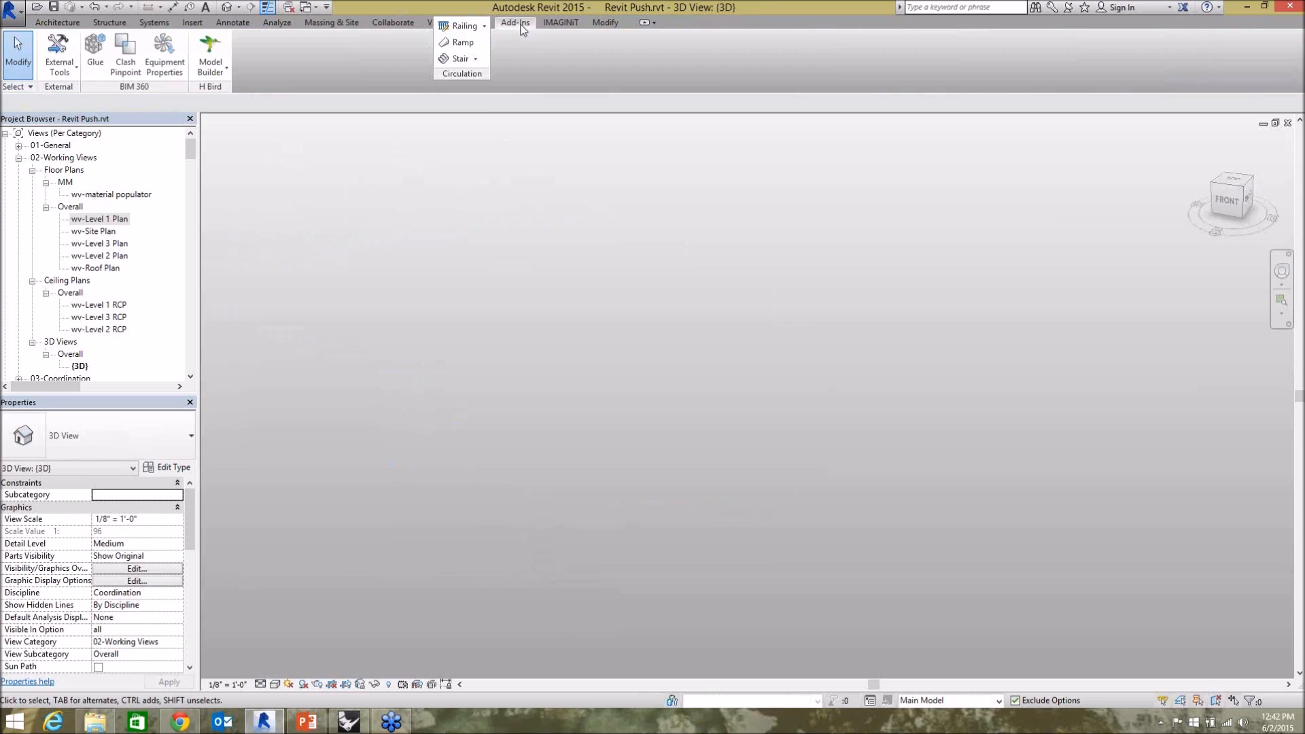
click(210, 68)
click(235, 93)
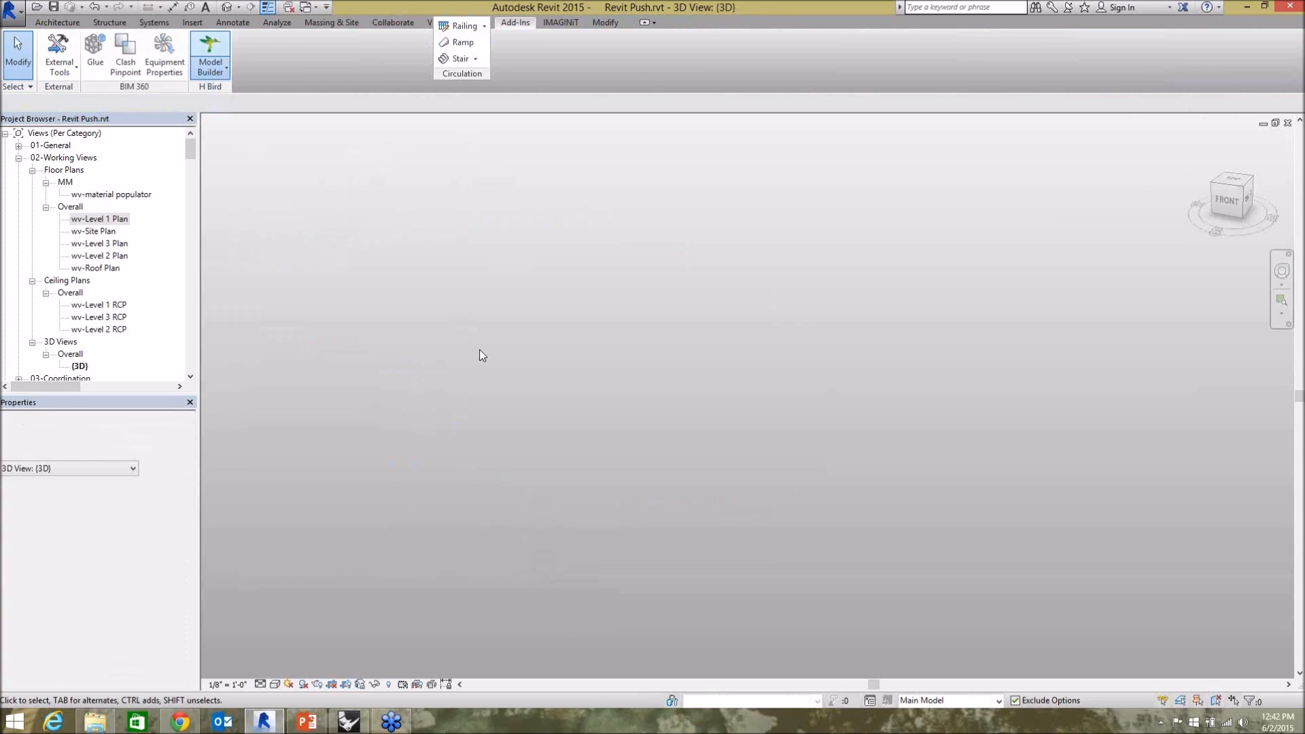
click(454, 290)
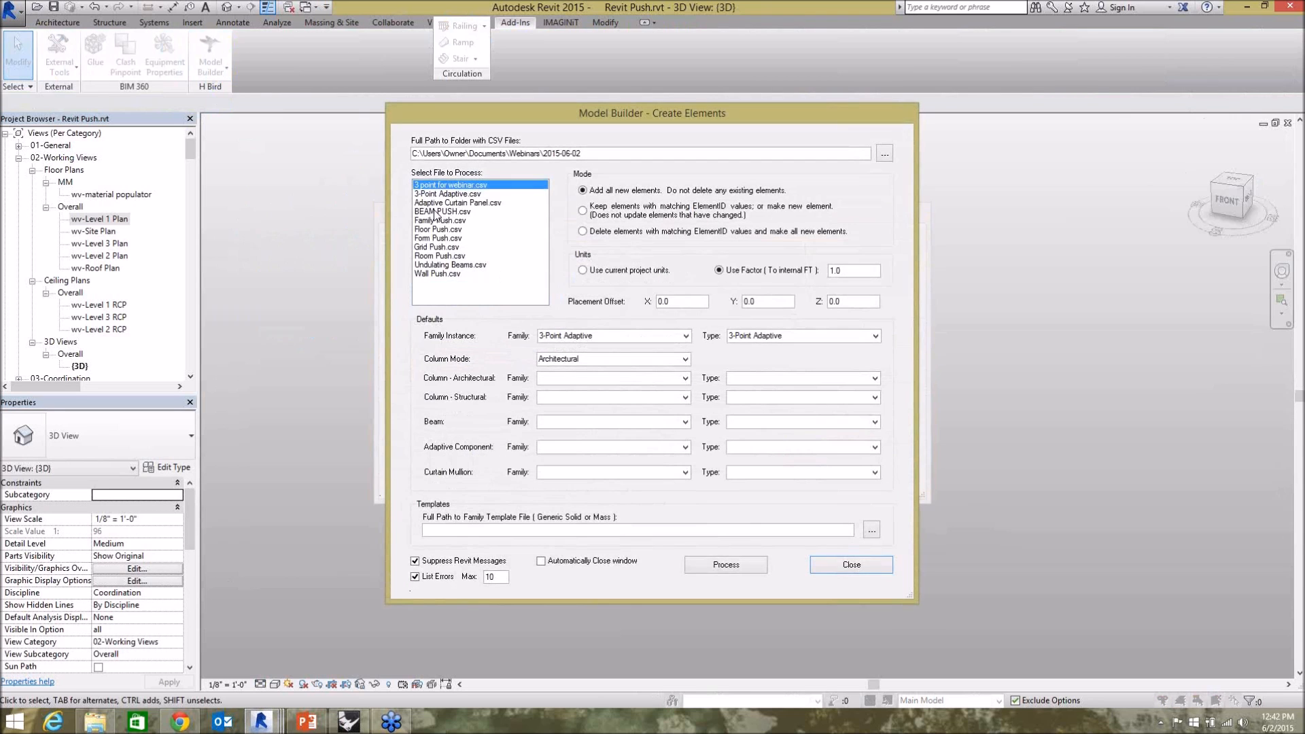
click(439, 229)
click(726, 565)
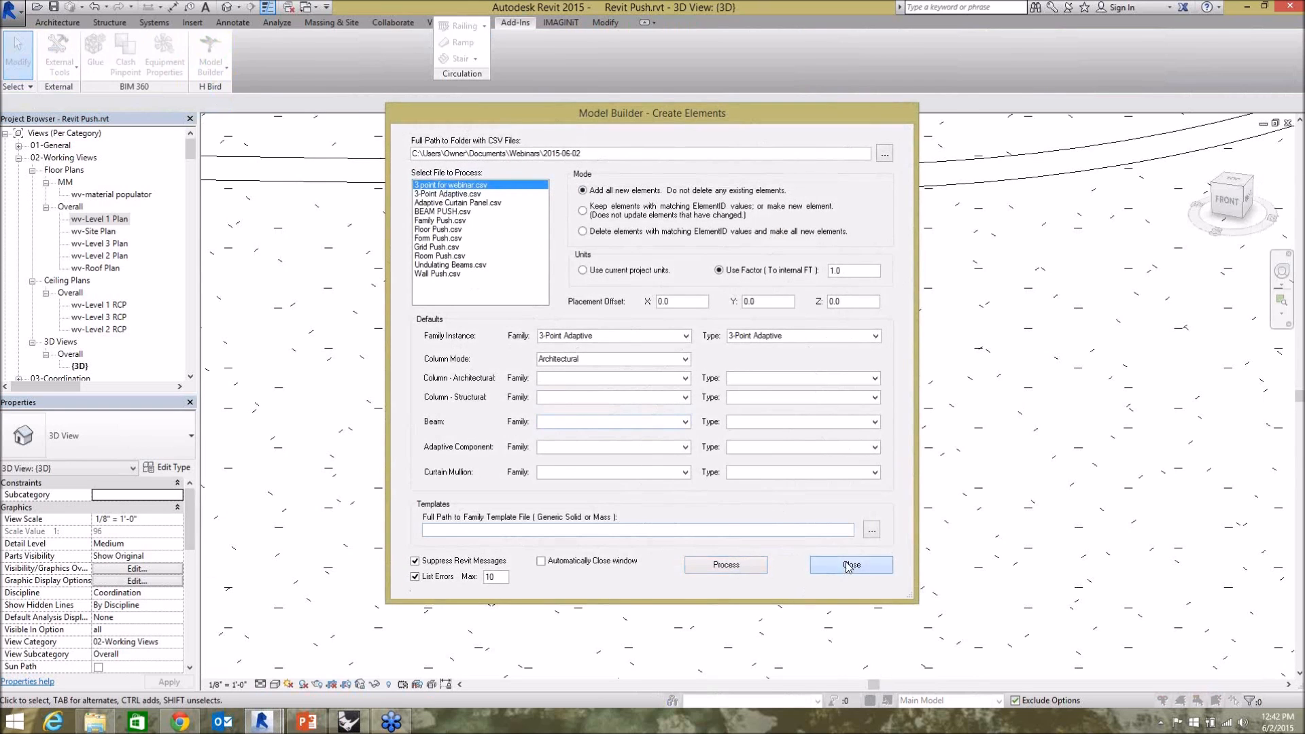
click(850, 565)
Delete the imported stack of floor slabs from the 3D view.
scroll(612, 375, down, 6)
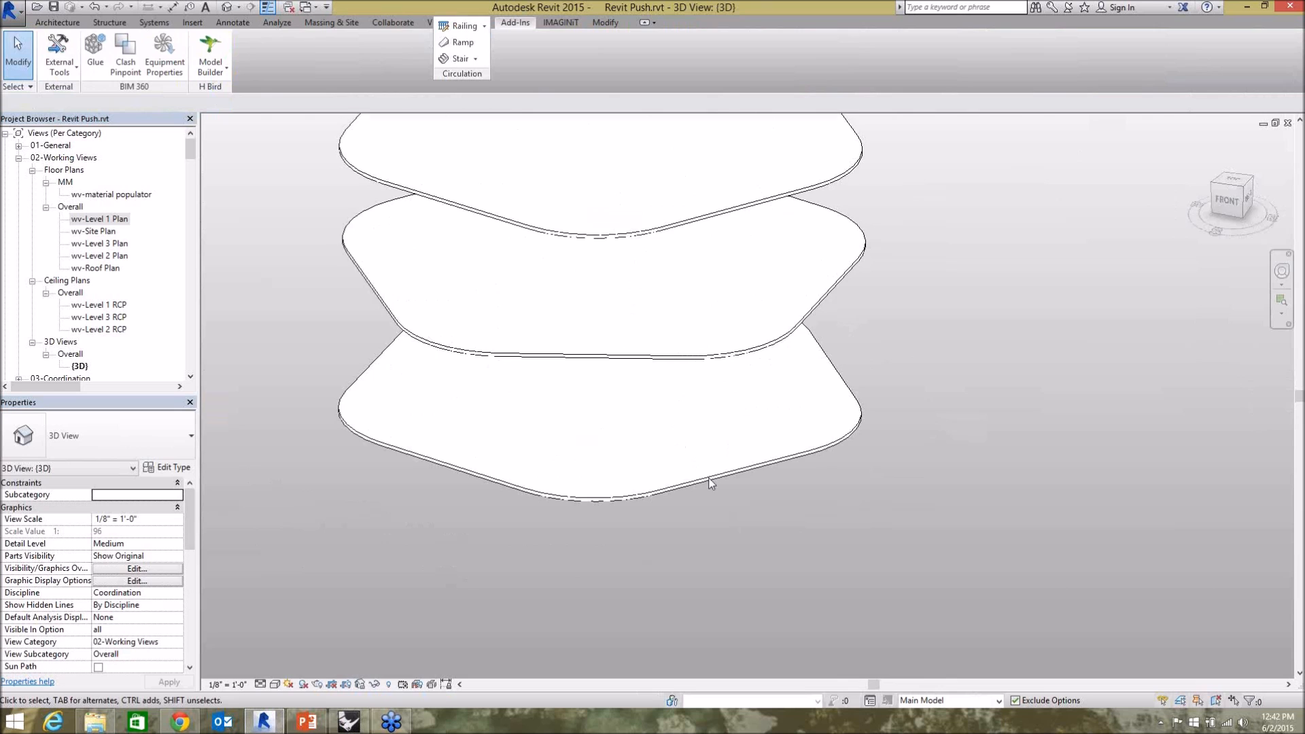
scroll(709, 483, down, 4)
drag(798, 575, 672, 253)
key(Delete)
Run Model Builder's Create Elements from File again on Floor Push.csv to rebuild the floor slabs.
click(212, 54)
click(233, 91)
click(454, 289)
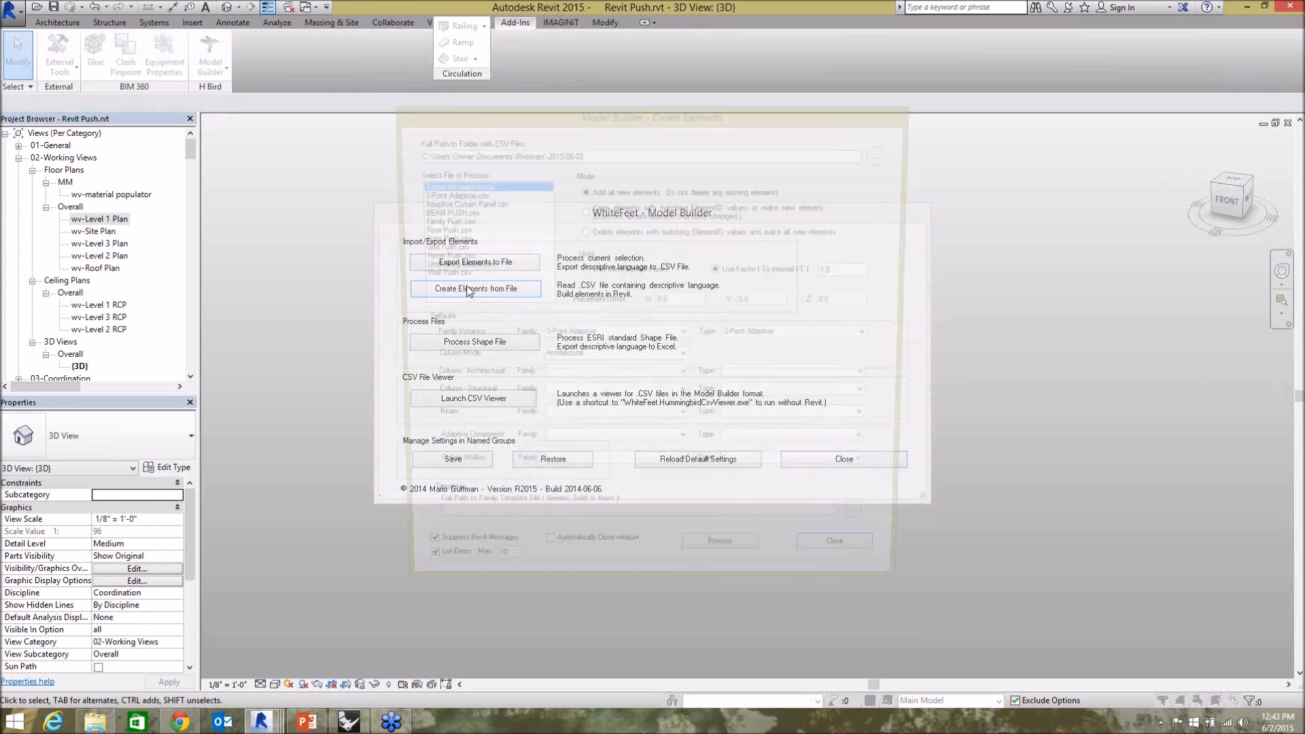
click(438, 230)
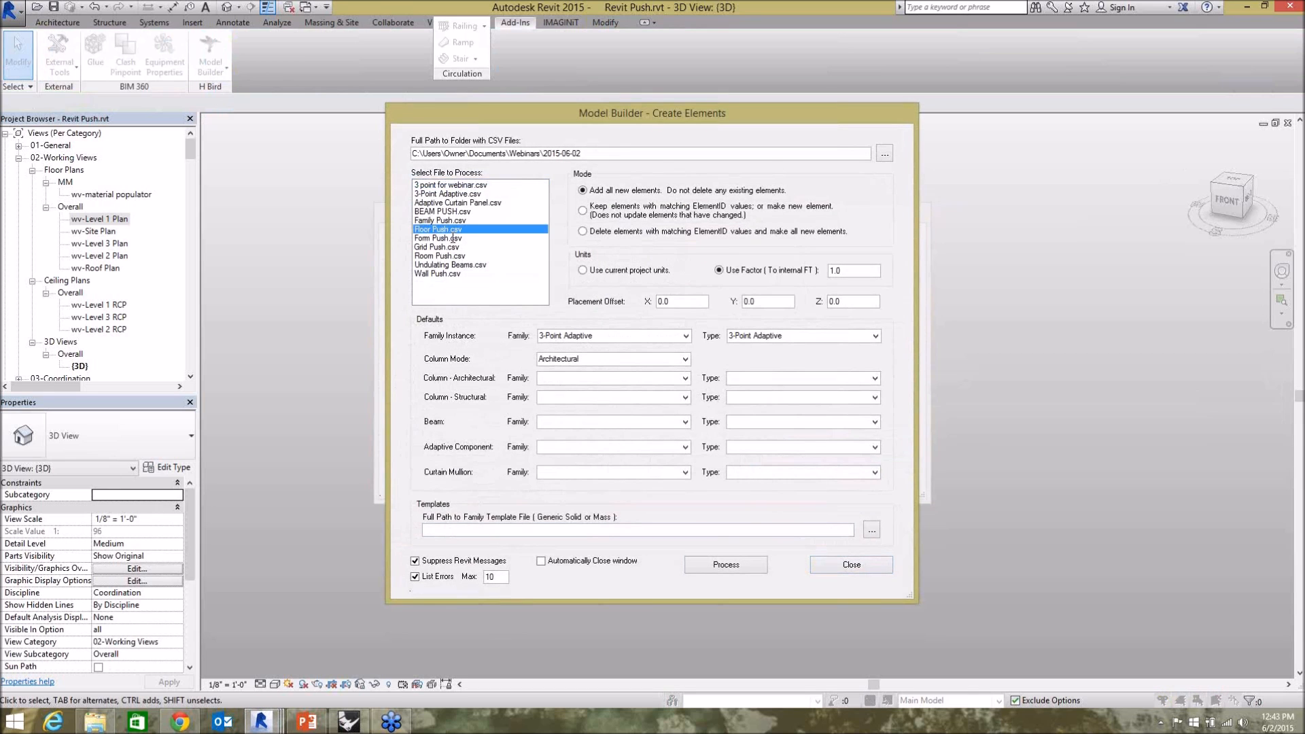
click(725, 566)
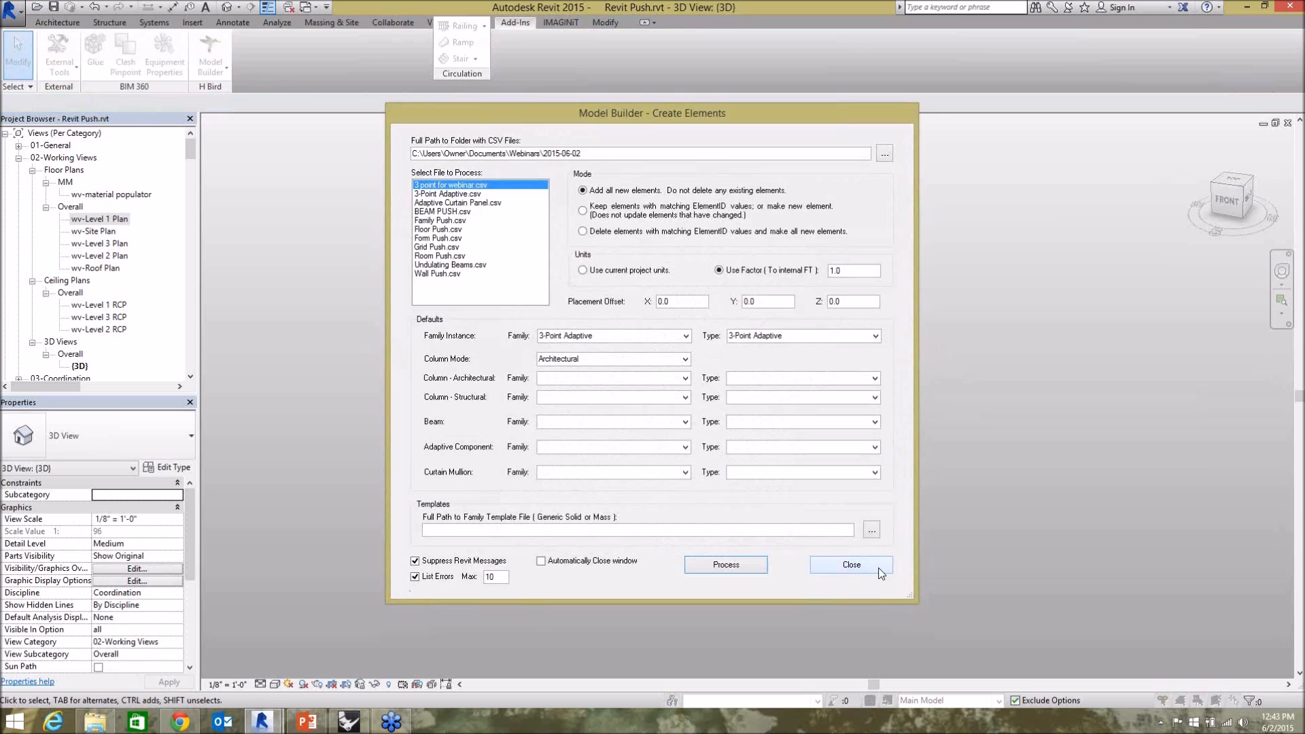
click(880, 572)
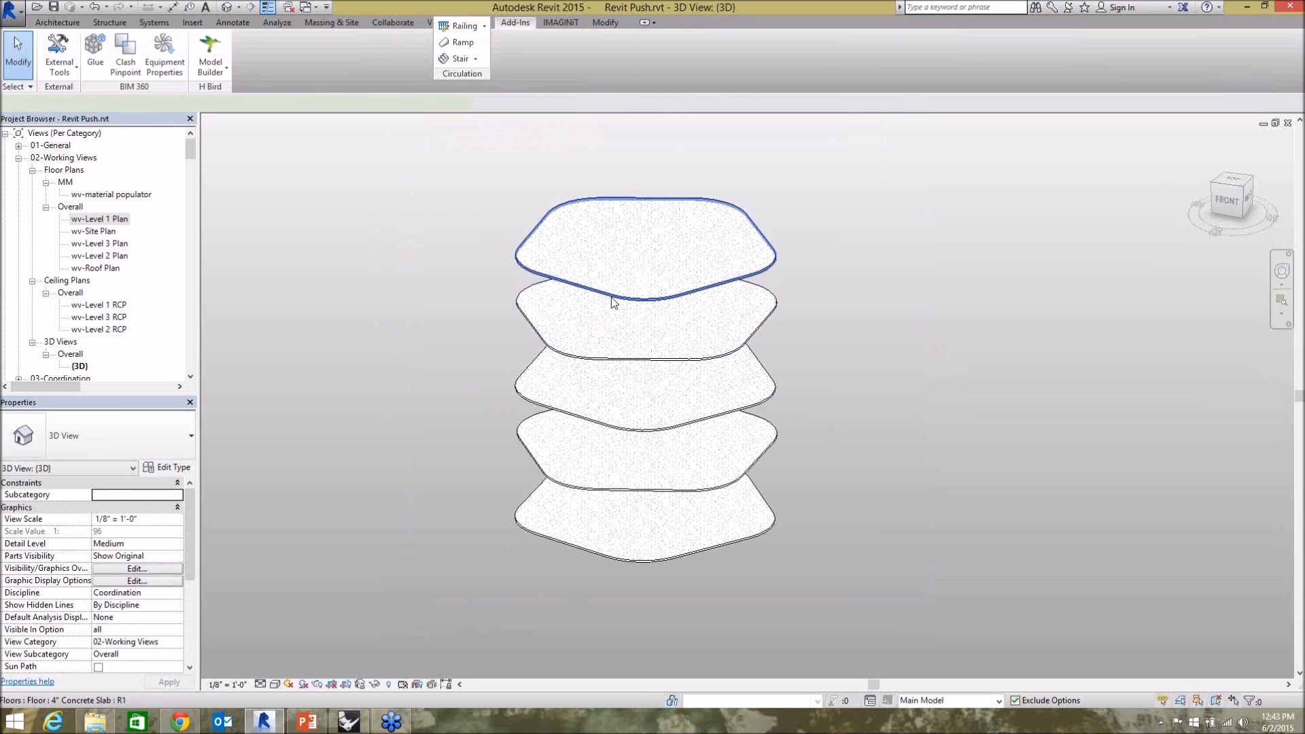
Edit the topmost floor's boundary, stretching its far edge outward, and finish the sketch.
click(614, 302)
shift+middle_drag(956, 496, 682, 134)
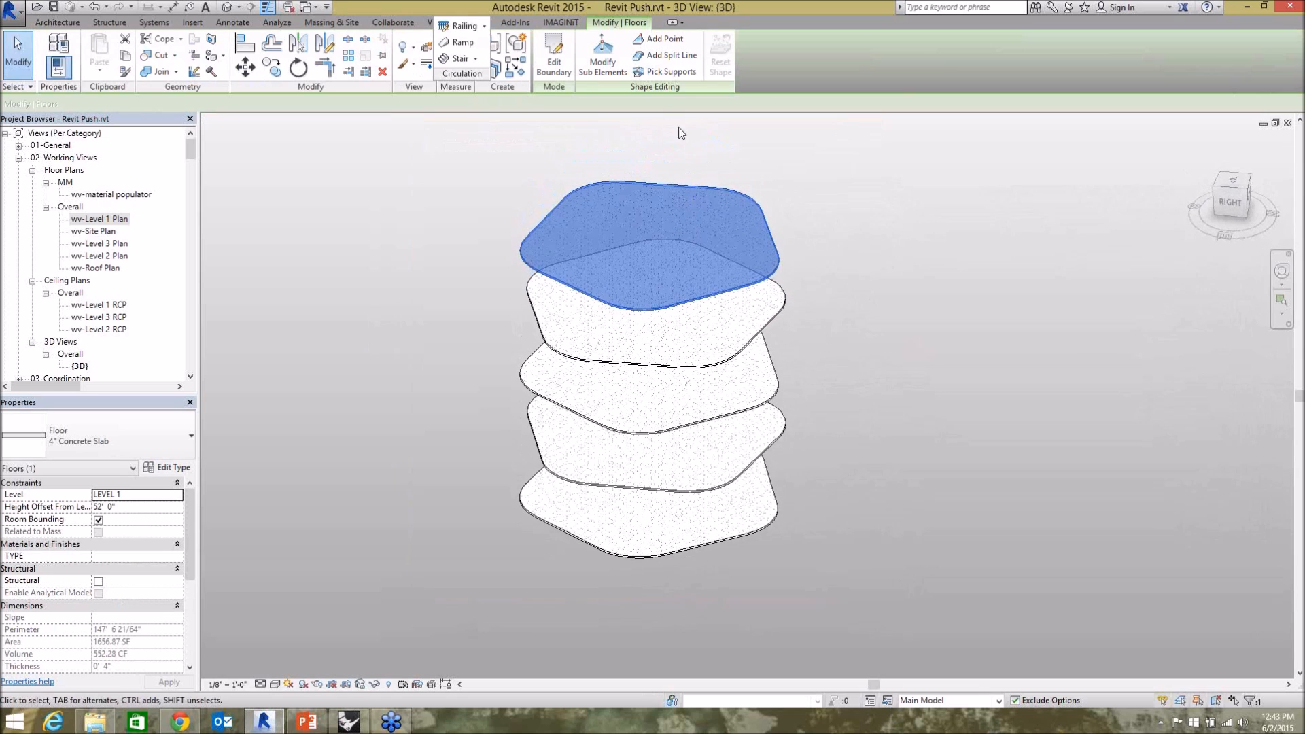
click(553, 58)
click(651, 188)
drag(653, 191, 682, 122)
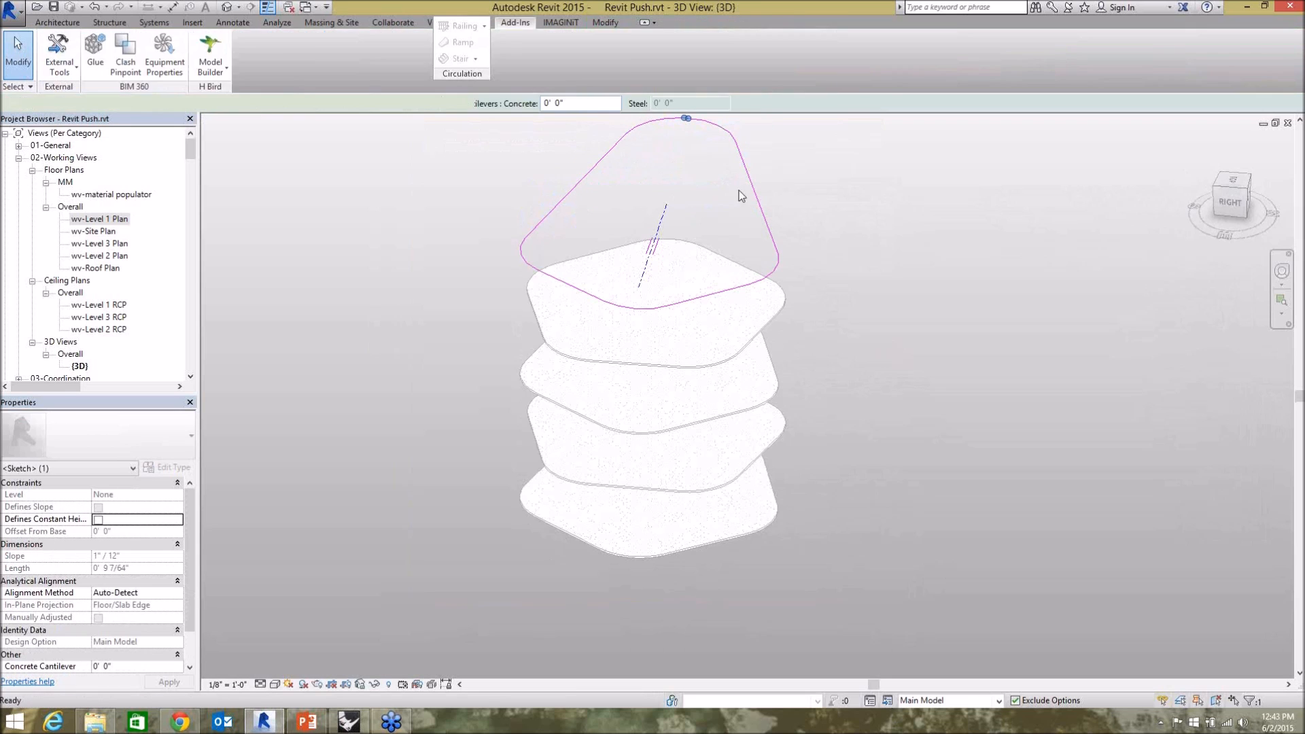
mouse_move(882, 300)
shift+middle_down()
mouse_move(586, 213)
mouse_move(603, 235)
mouse_move(841, 261)
shift+middle_up()
Delete all the floor slabs, including the reshaped top one, from the model.
drag(790, 572, 663, 275)
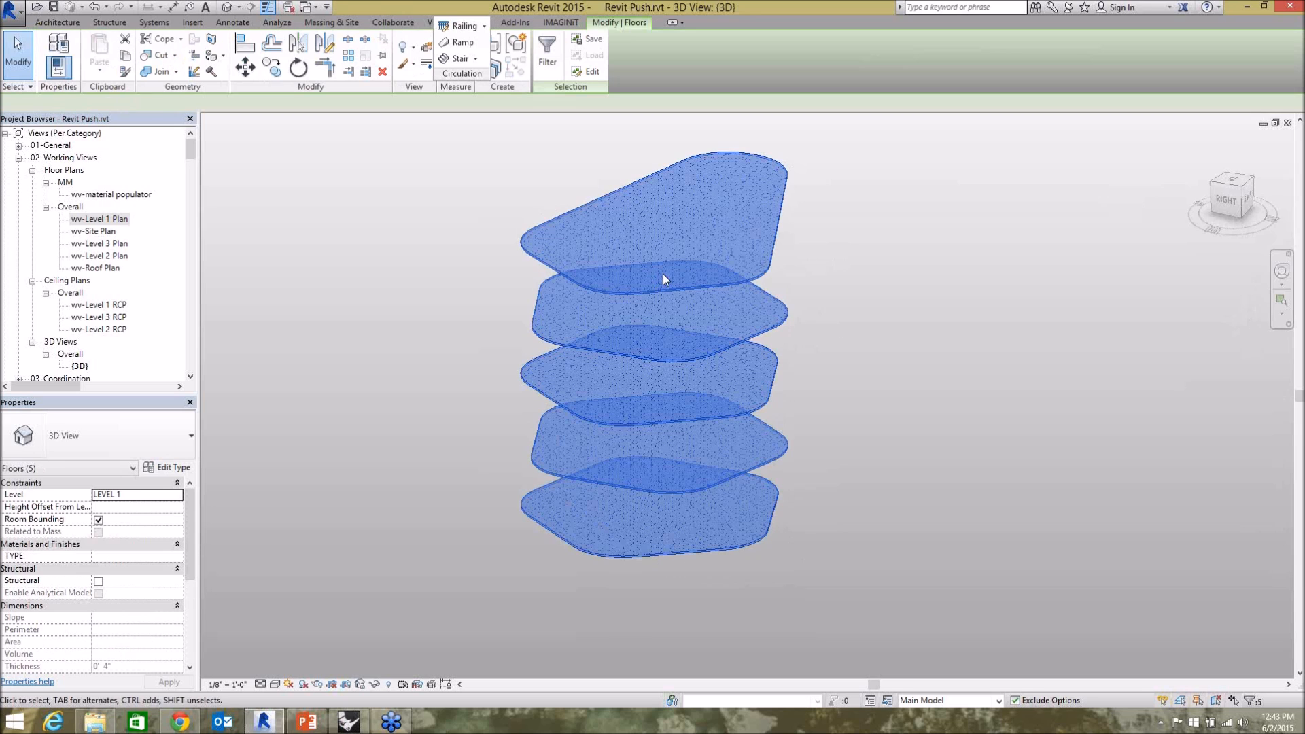
key(Delete)
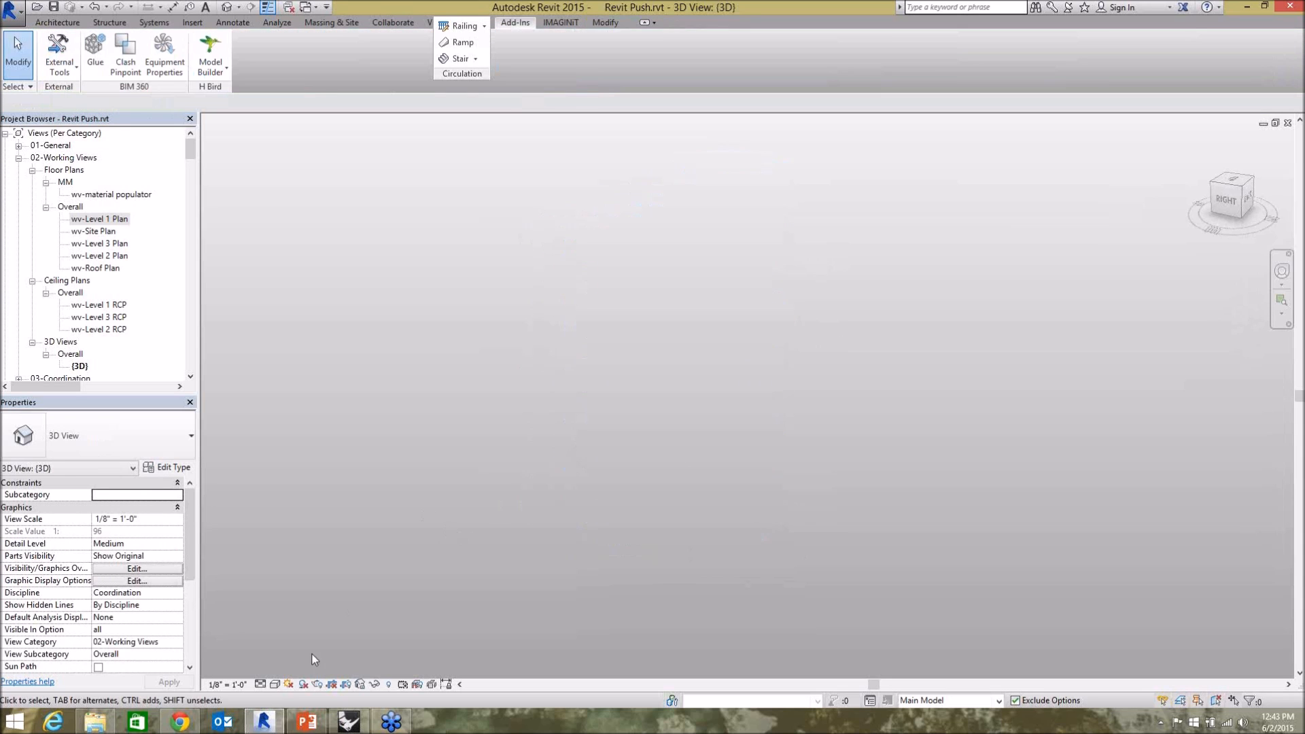
Switch back to Grasshopper and Rhino and inspect the facade panels on the building's lower storeys up close.
click(262, 722)
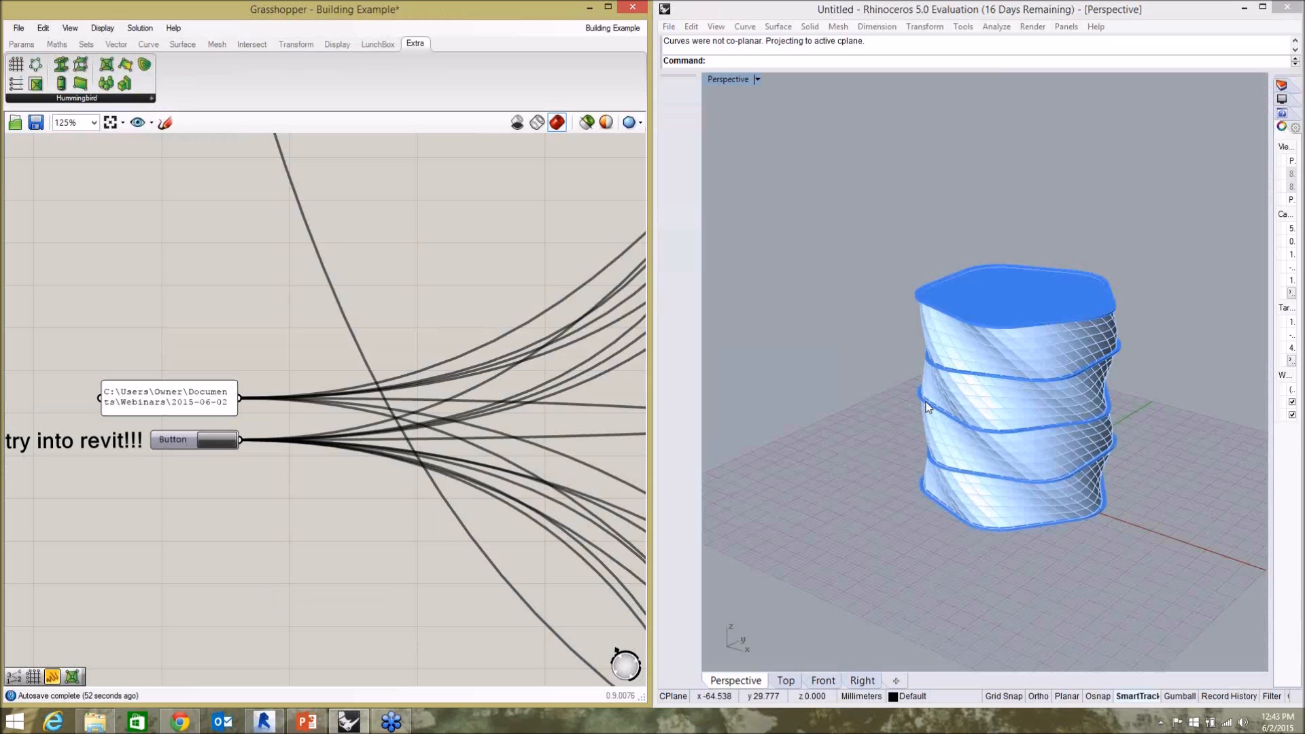
scroll(122, 388, down, 5)
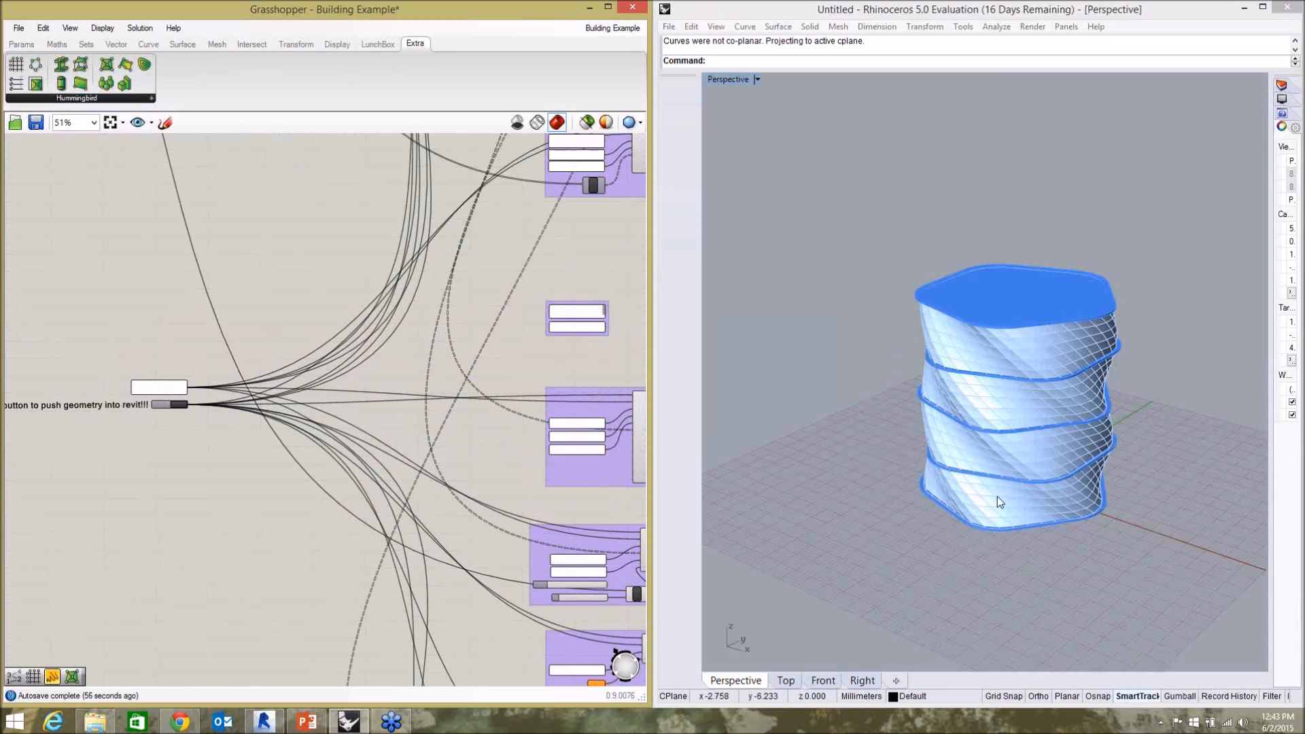
scroll(998, 526, up, 3)
click(998, 528)
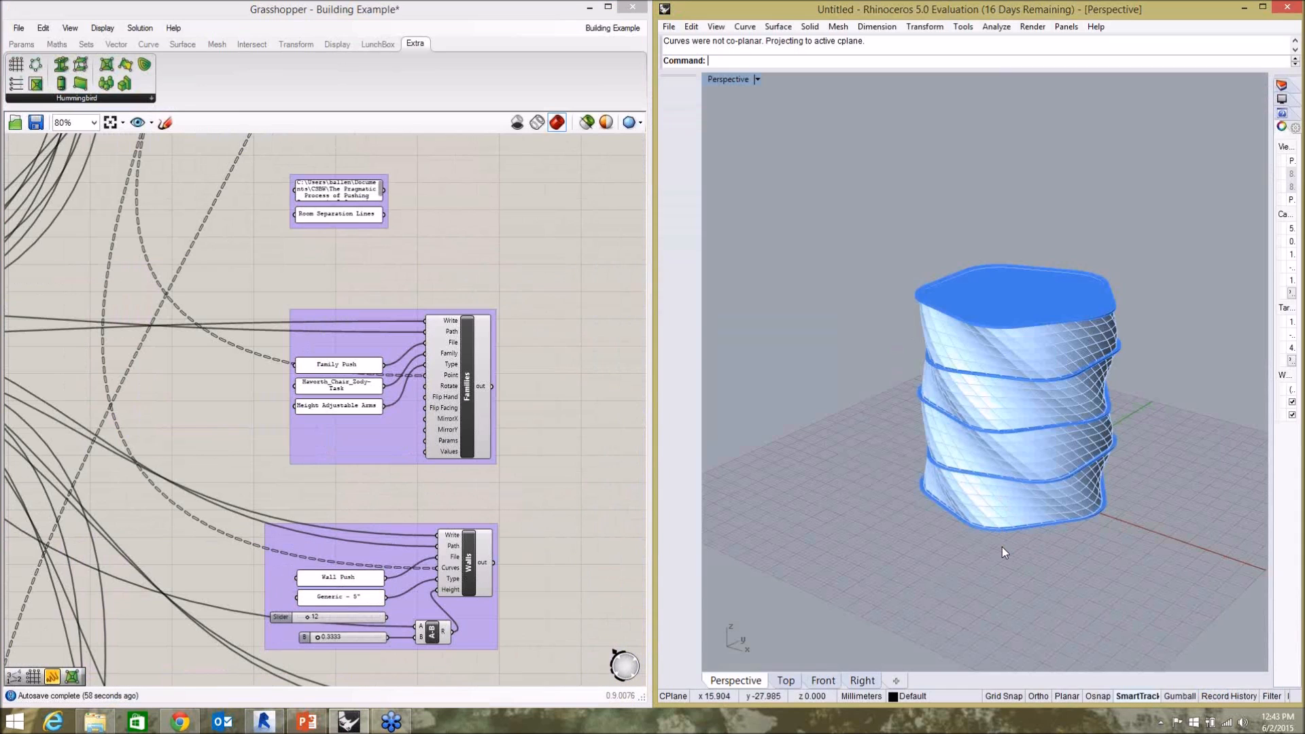
scroll(1006, 523, up, 5)
scroll(1007, 533, up, 2)
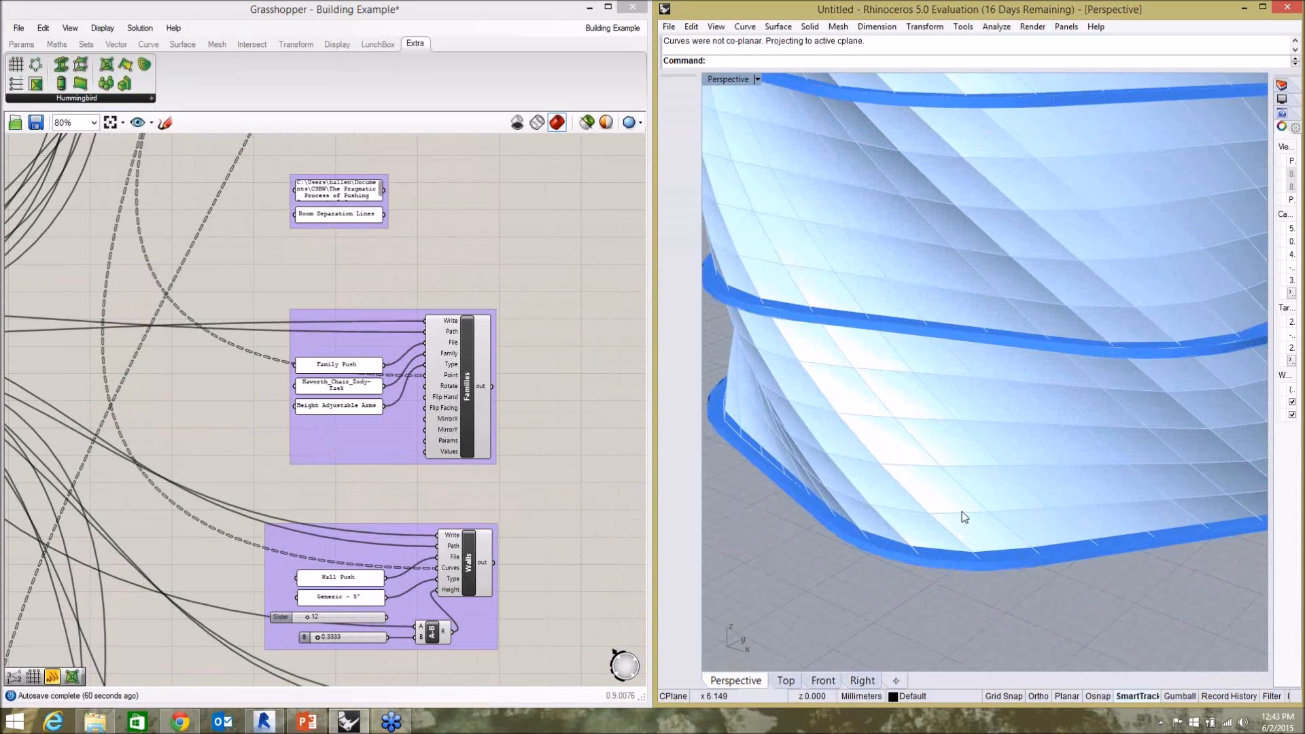
Examine the remaining Hummingbird push groups, including Room Separation Lines, Families, Walls, LoftForms, TopoSurface and Columns.
click(549, 474)
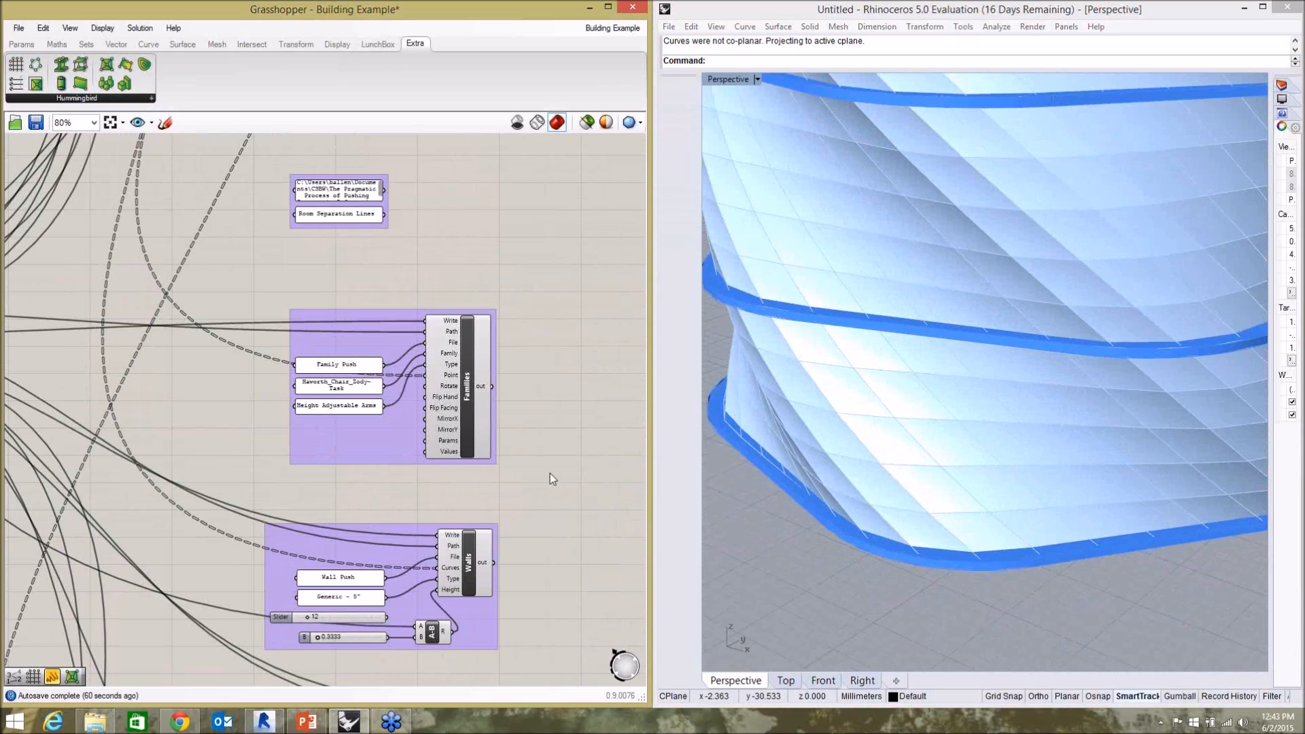
click(345, 197)
scroll(477, 297, down, 4)
scroll(469, 472, up, 6)
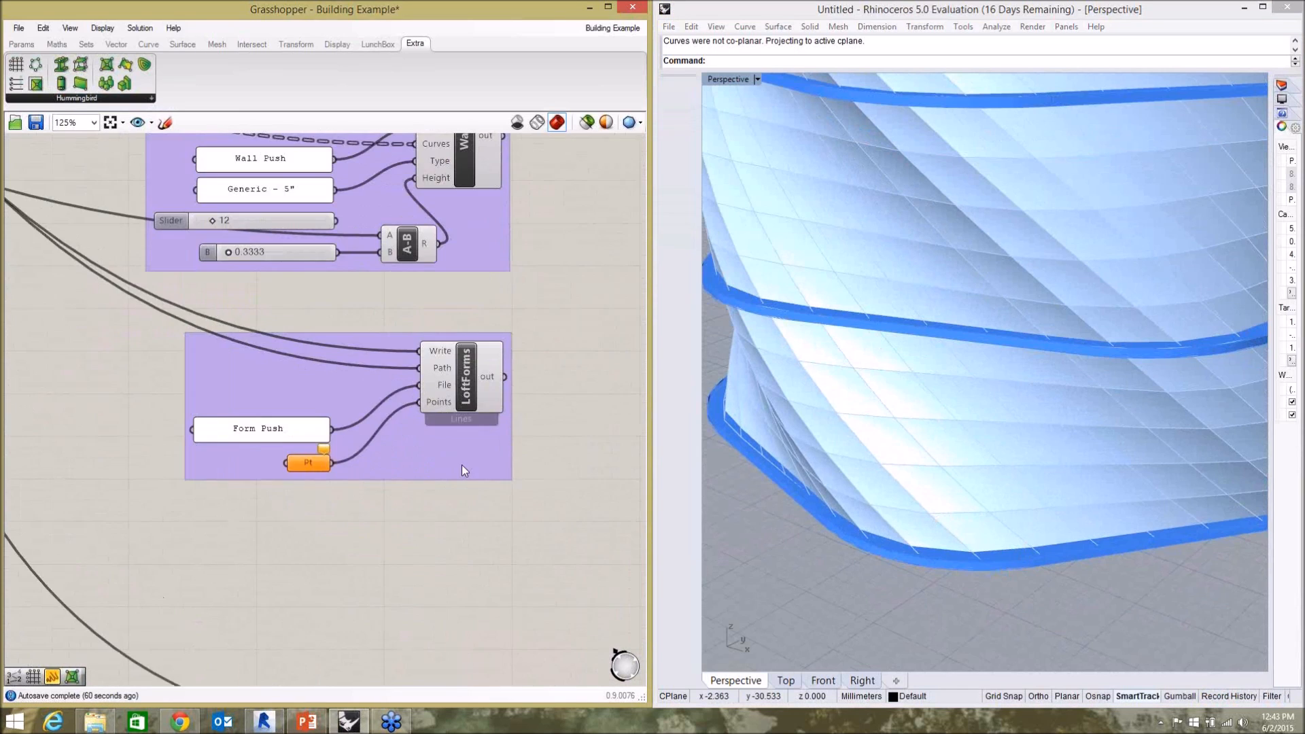
scroll(437, 287, down, 5)
scroll(443, 452, up, 7)
scroll(351, 262, down, 1)
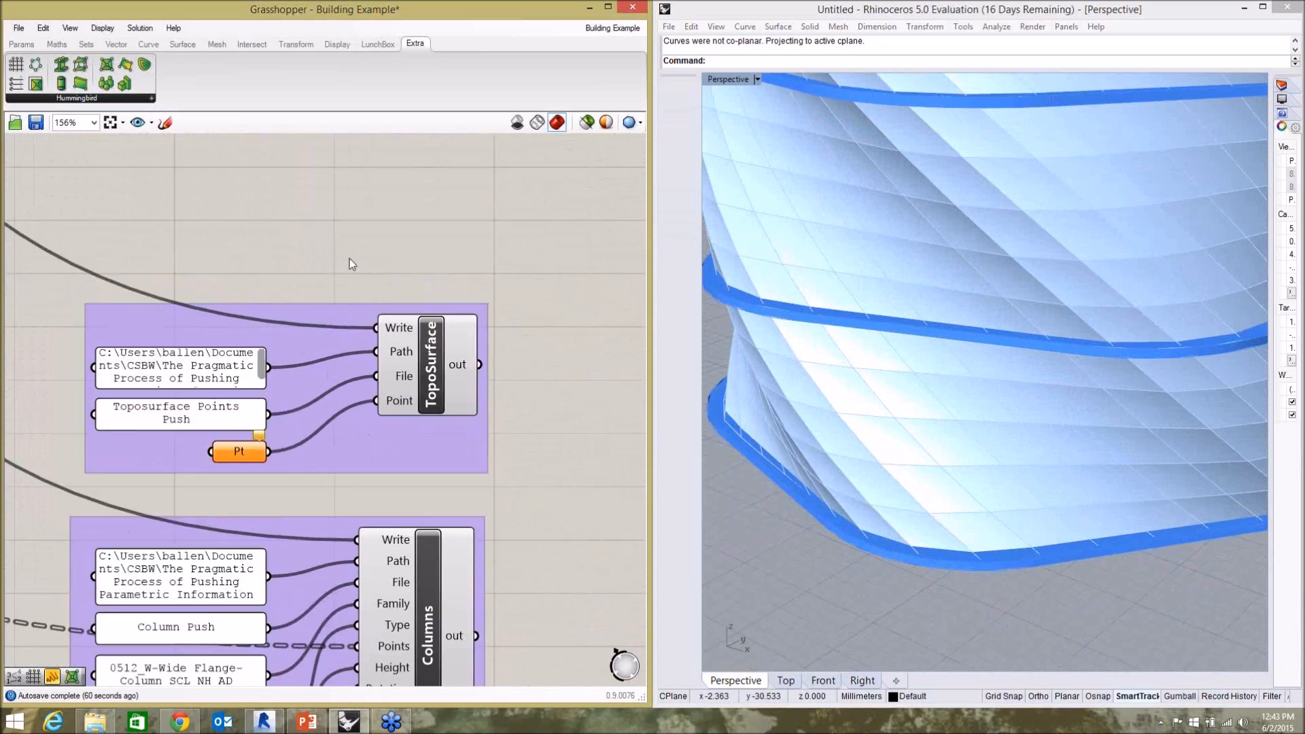
scroll(352, 264, down, 5)
scroll(377, 456, up, 4)
scroll(397, 328, down, 3)
scroll(403, 574, up, 3)
scroll(421, 578, down, 6)
middle_click(465, 290)
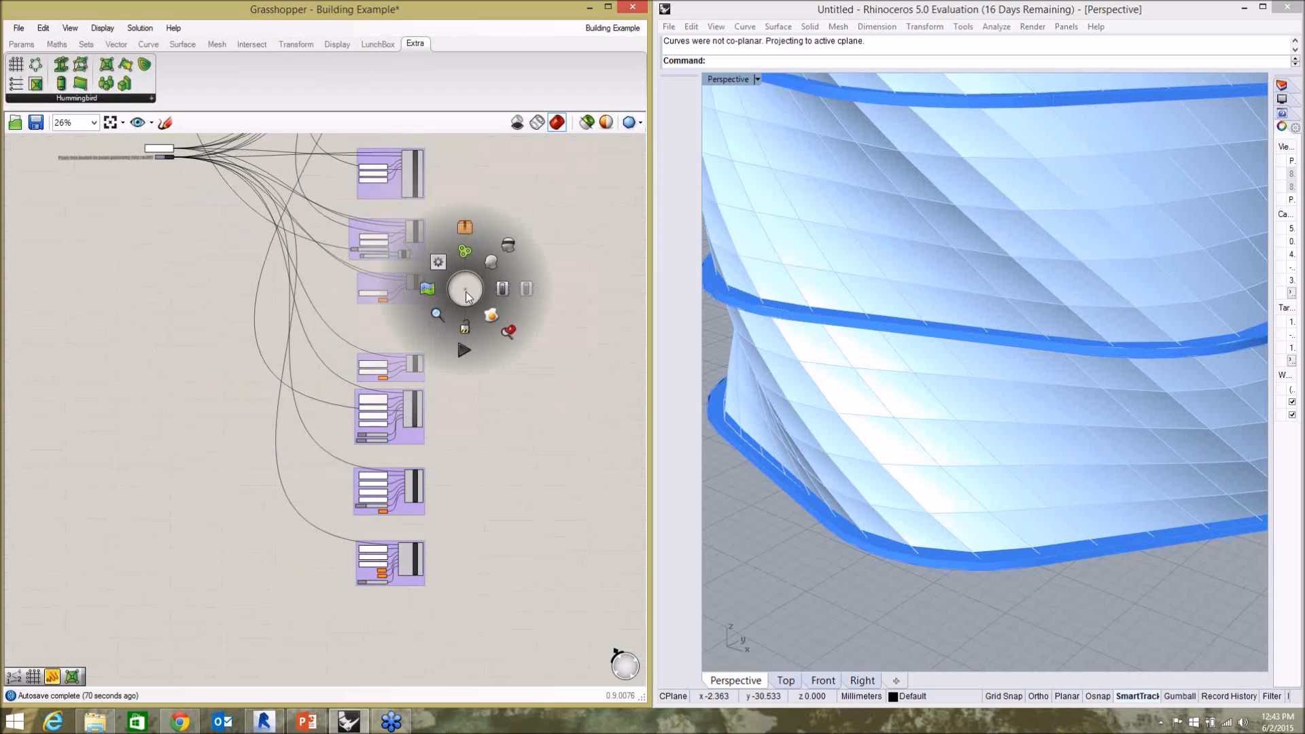
Set the Facade (Adaptive Component Push) group's path panel to C:\Users\Owner\Documents\Webinars\2015-06-02.
right_drag(443, 278, 462, 469)
scroll(411, 348, up, 6)
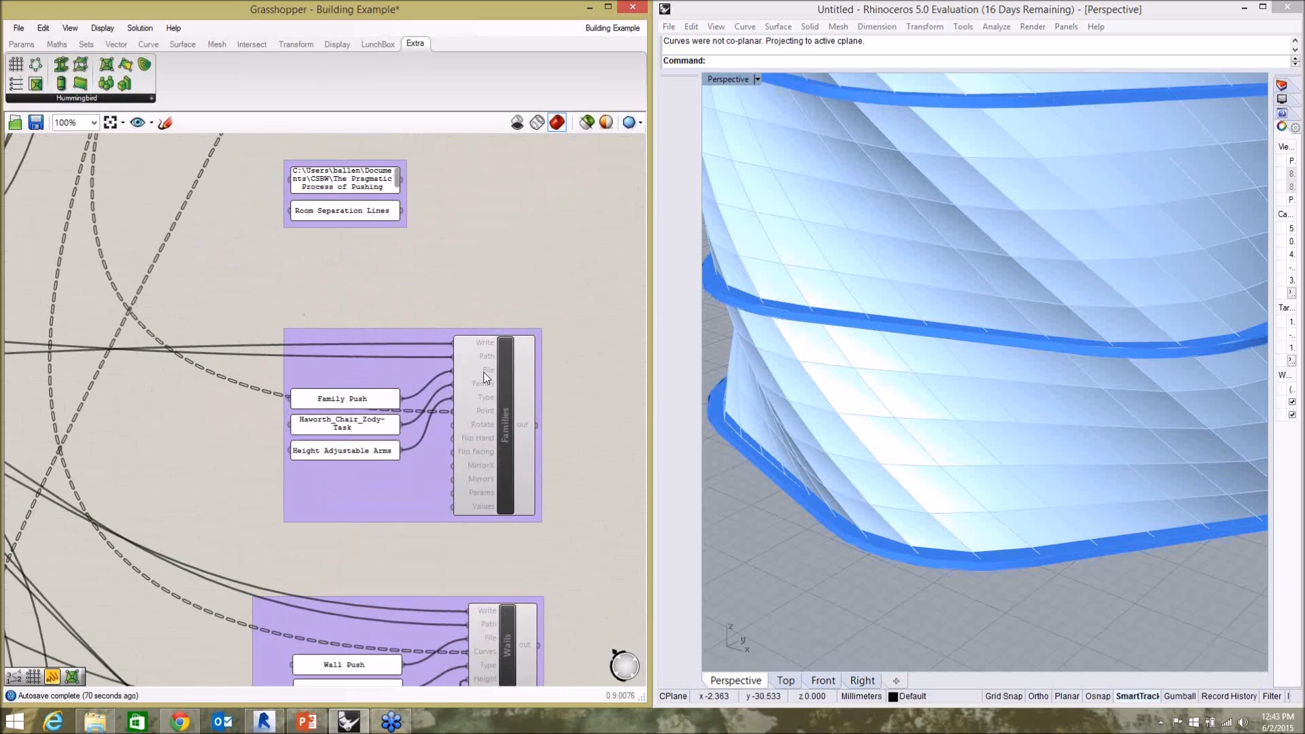
right_drag(527, 272, 515, 617)
right_drag(517, 339, 522, 731)
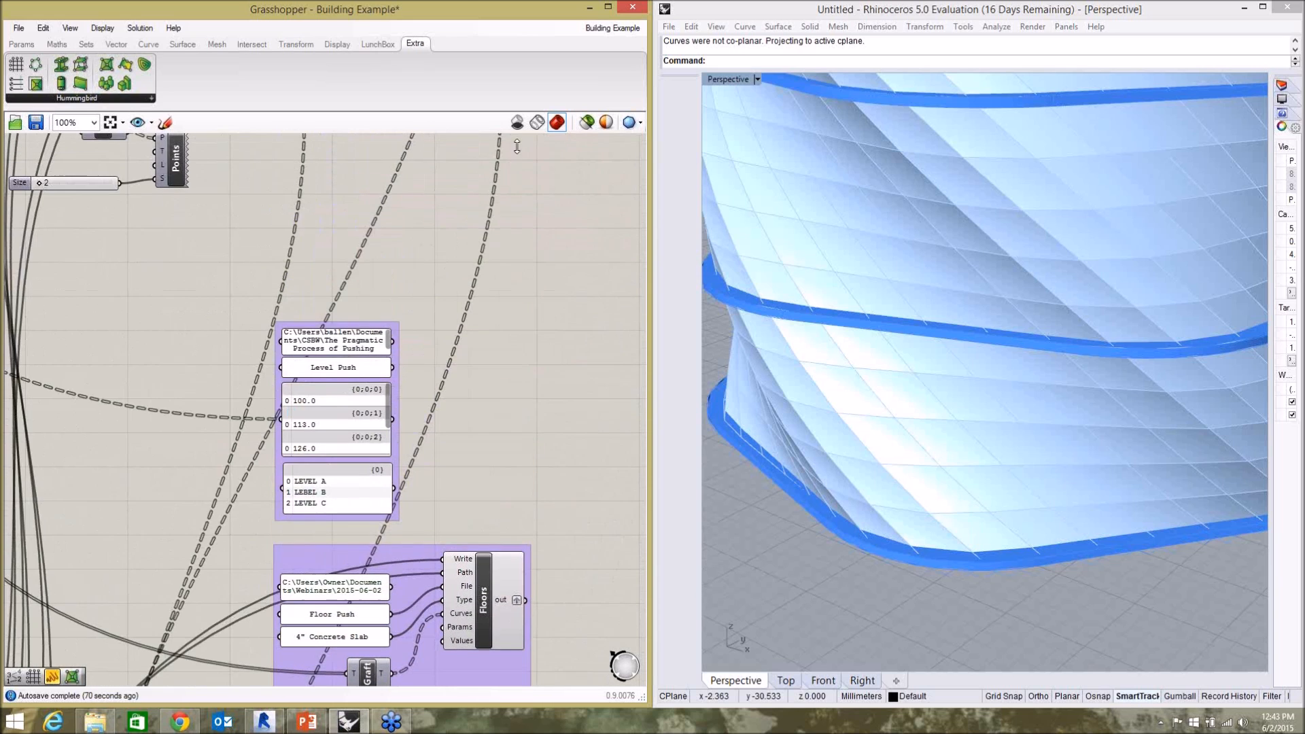
right_drag(451, 210, 442, 596)
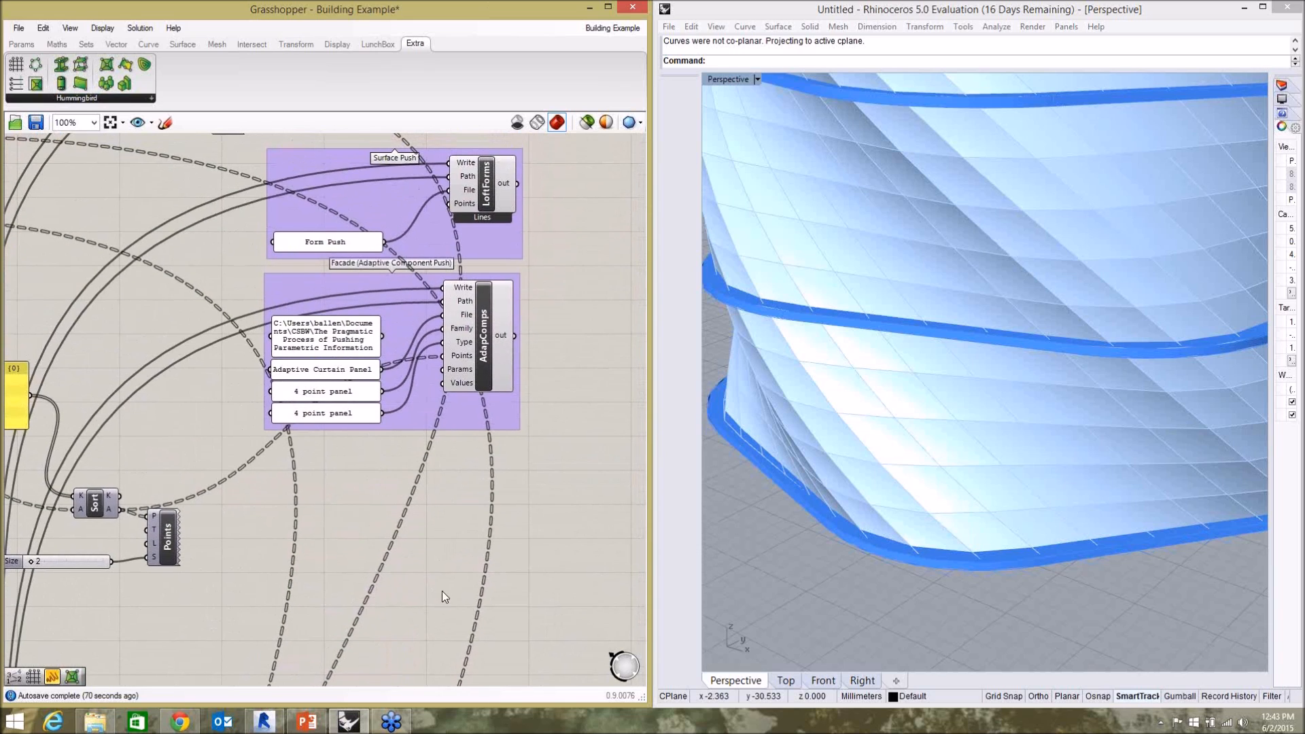
double_click(330, 348)
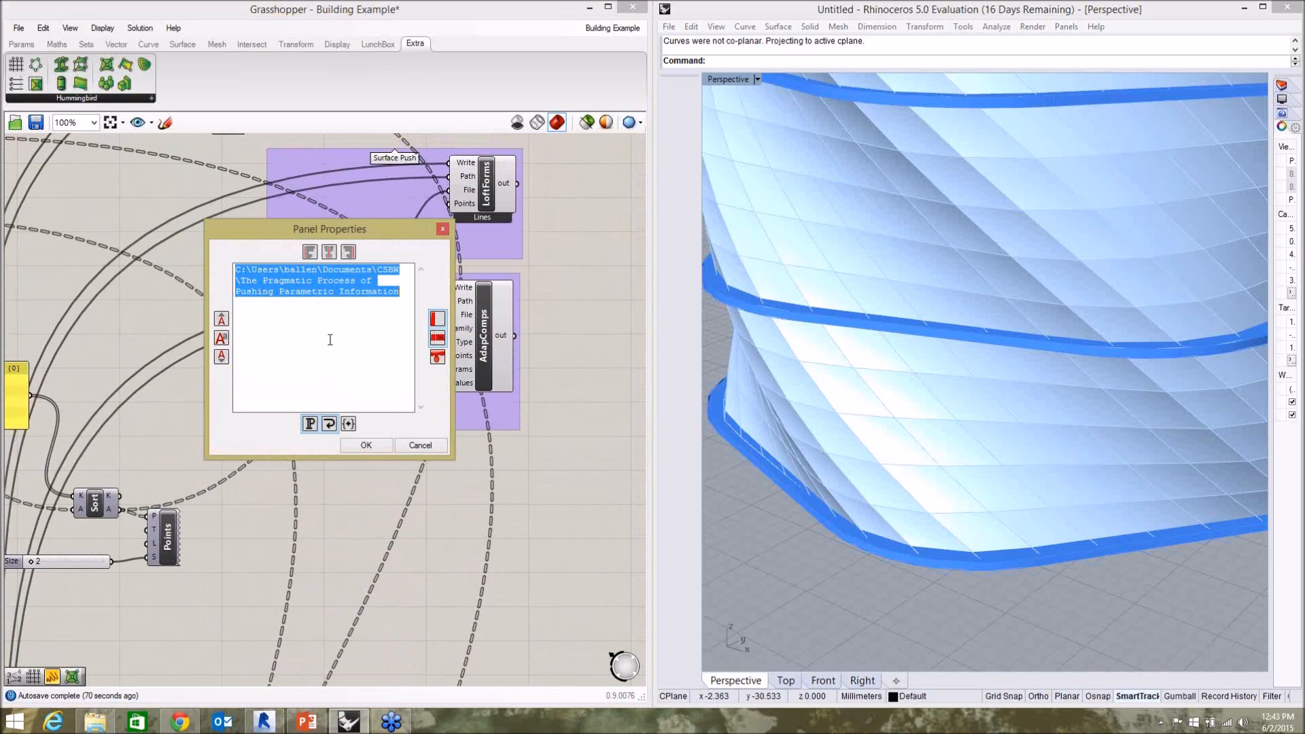
text(C:\Users\Owner\Documents\Webinars\2015-06-02)
click(362, 446)
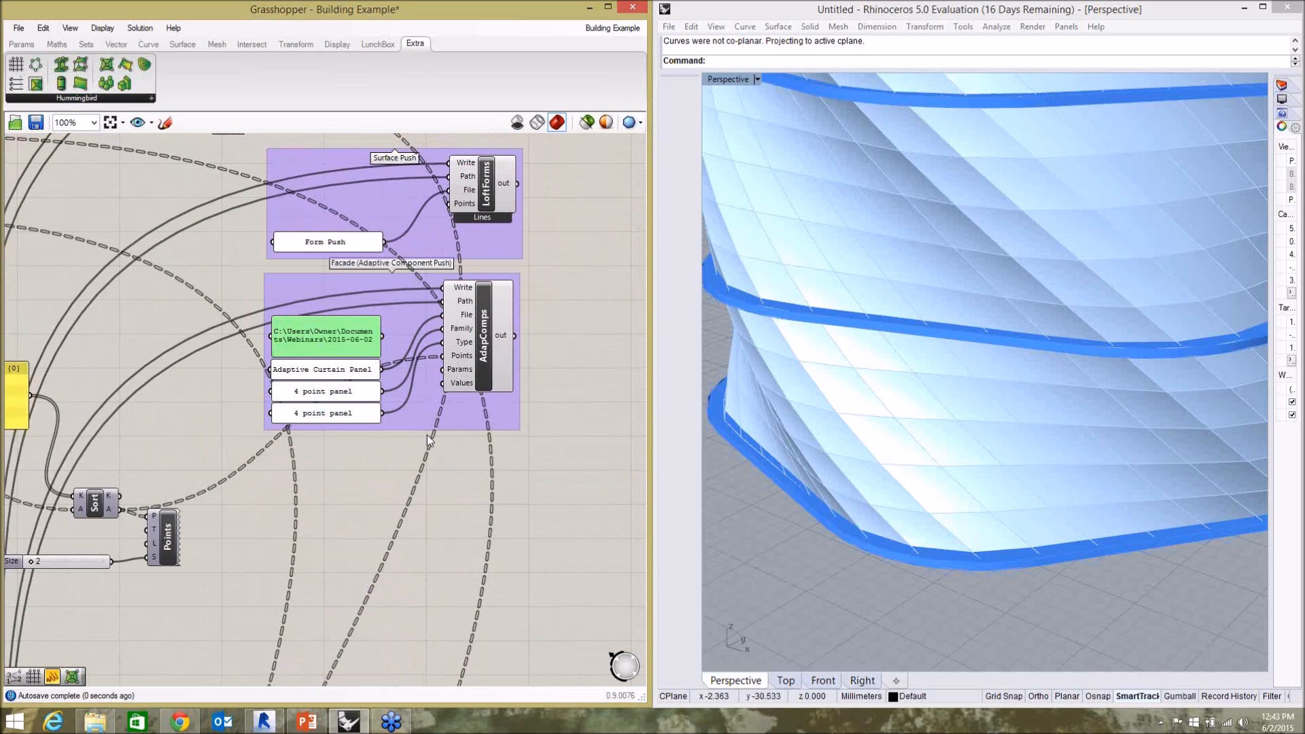
click(528, 372)
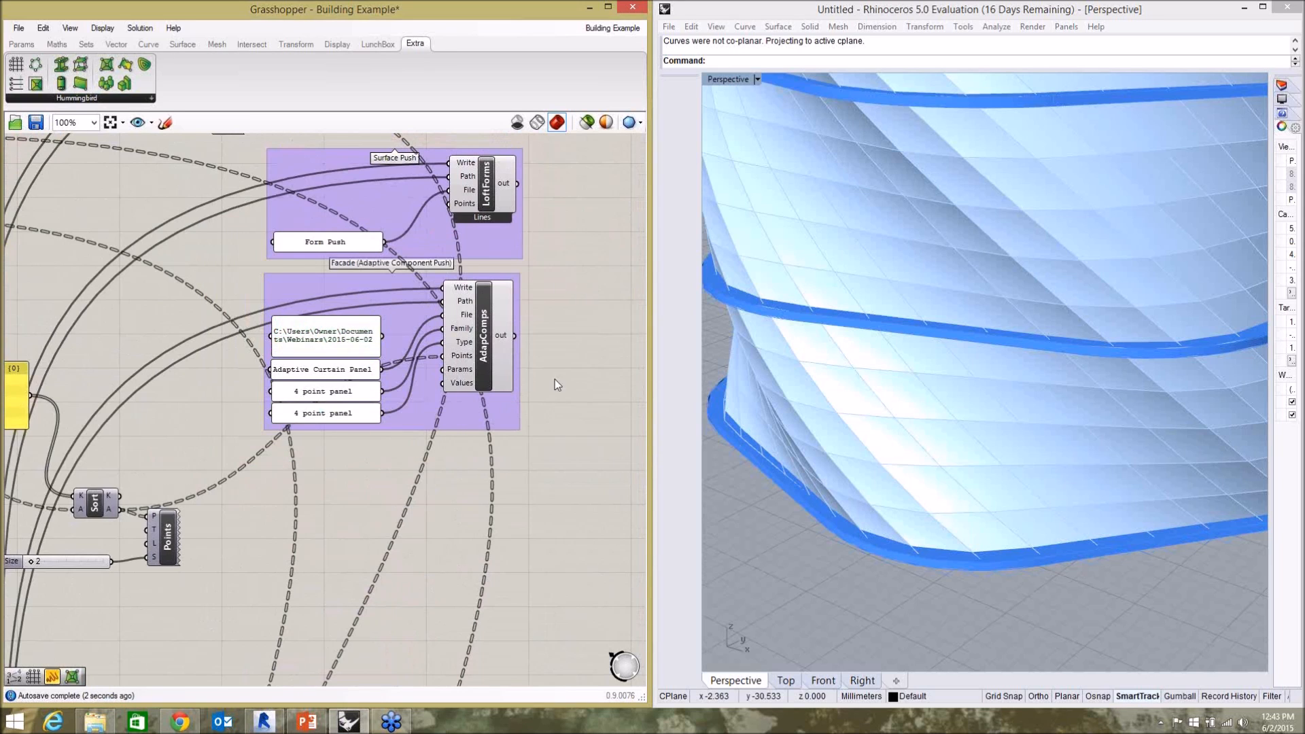
Set the Number of Floors slider to 2.
scroll(558, 375, down, 8)
scroll(163, 291, up, 8)
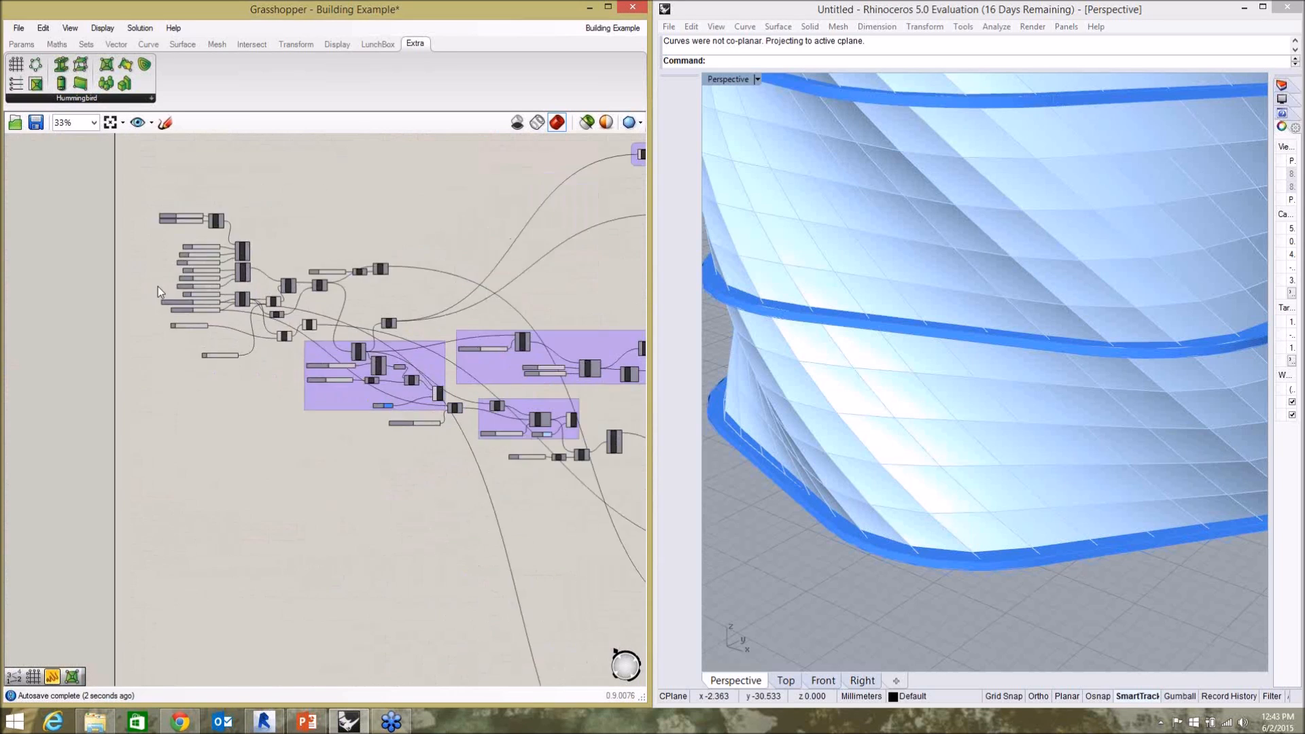
click(830, 528)
scroll(293, 370, up, 5)
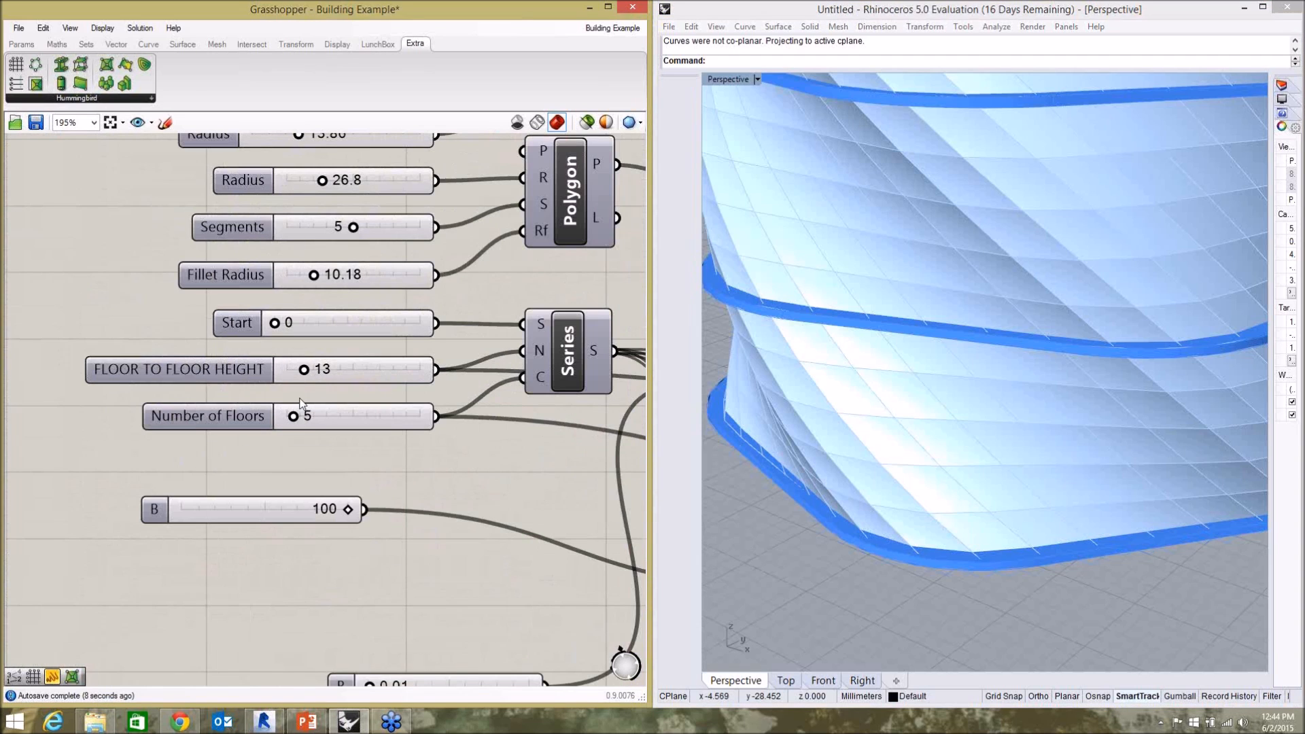
double_click(314, 418)
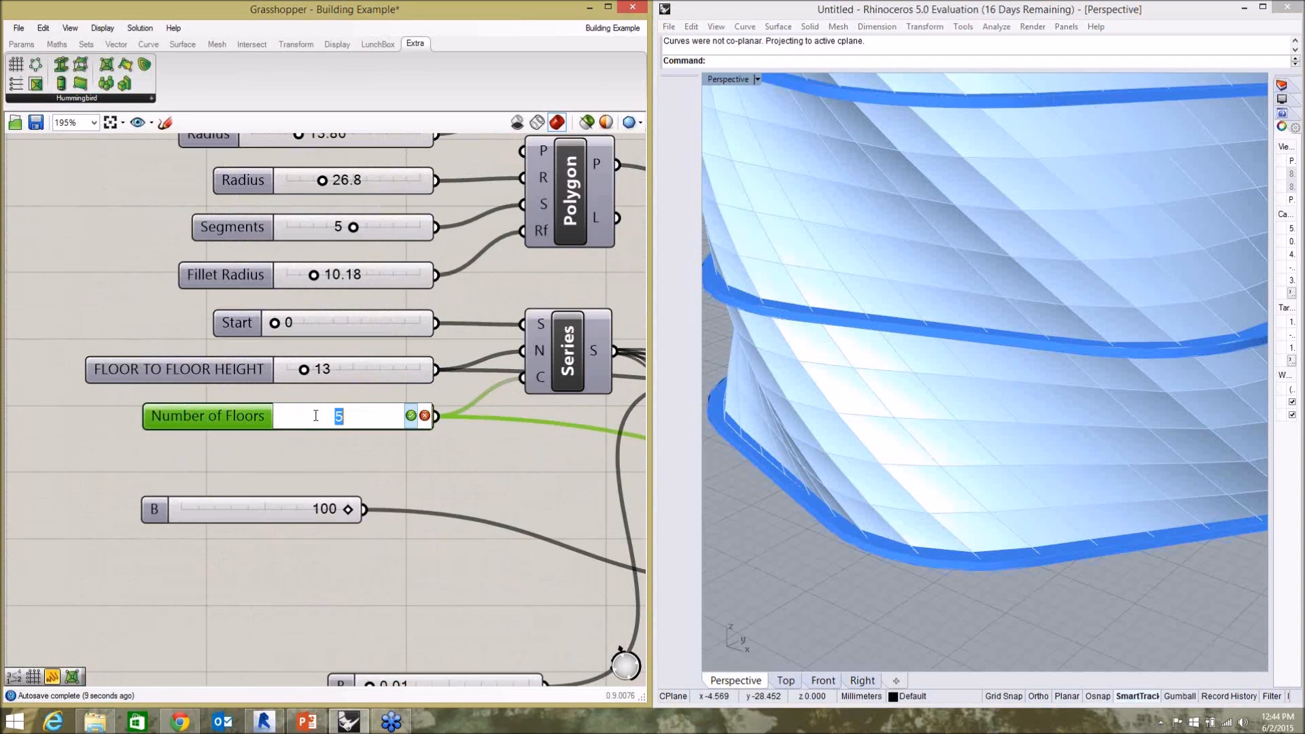
click(407, 417)
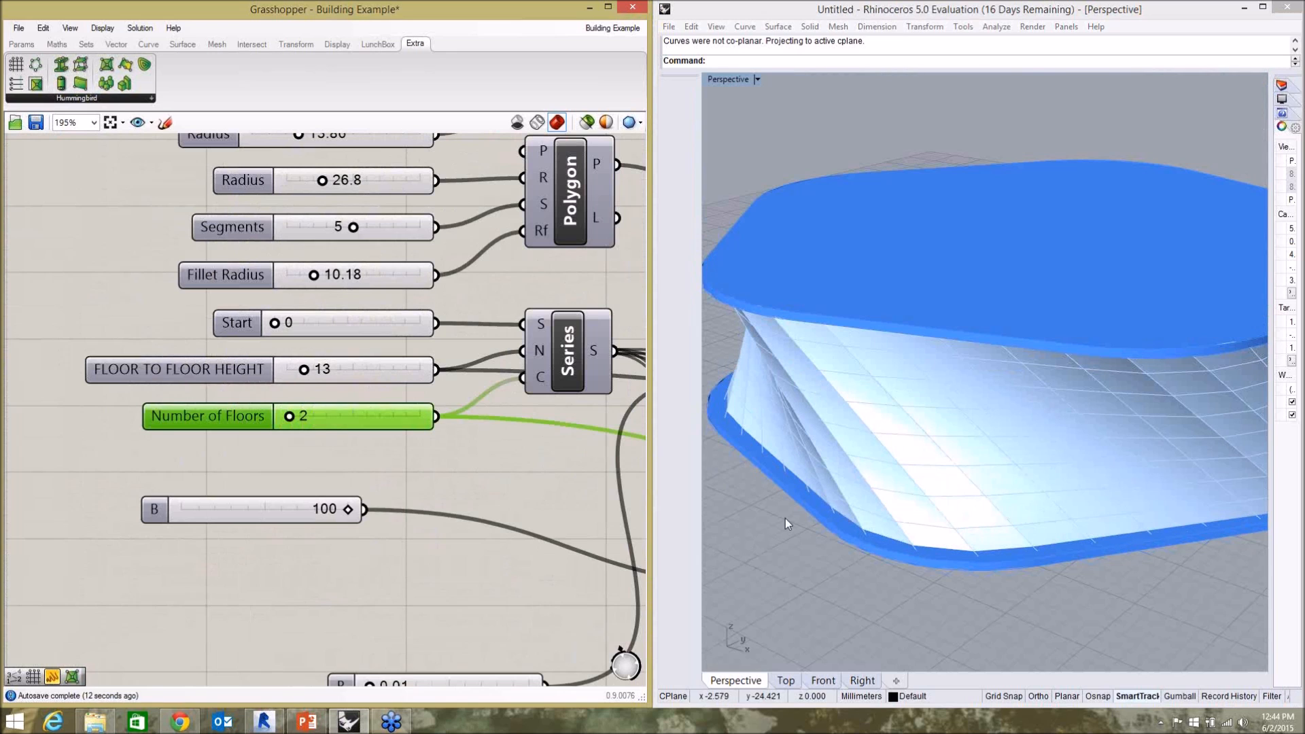
Push the shortened building's geometry out to the CSV files in C:\Users\Owner\Documents\Webinars\2015-06-02.
scroll(837, 463, down, 3)
right_drag(837, 463, 839, 434)
drag(365, 508, 363, 500)
scroll(205, 459, down, 9)
scroll(412, 400, down, 4)
scroll(445, 614, up, 3)
scroll(401, 547, up, 8)
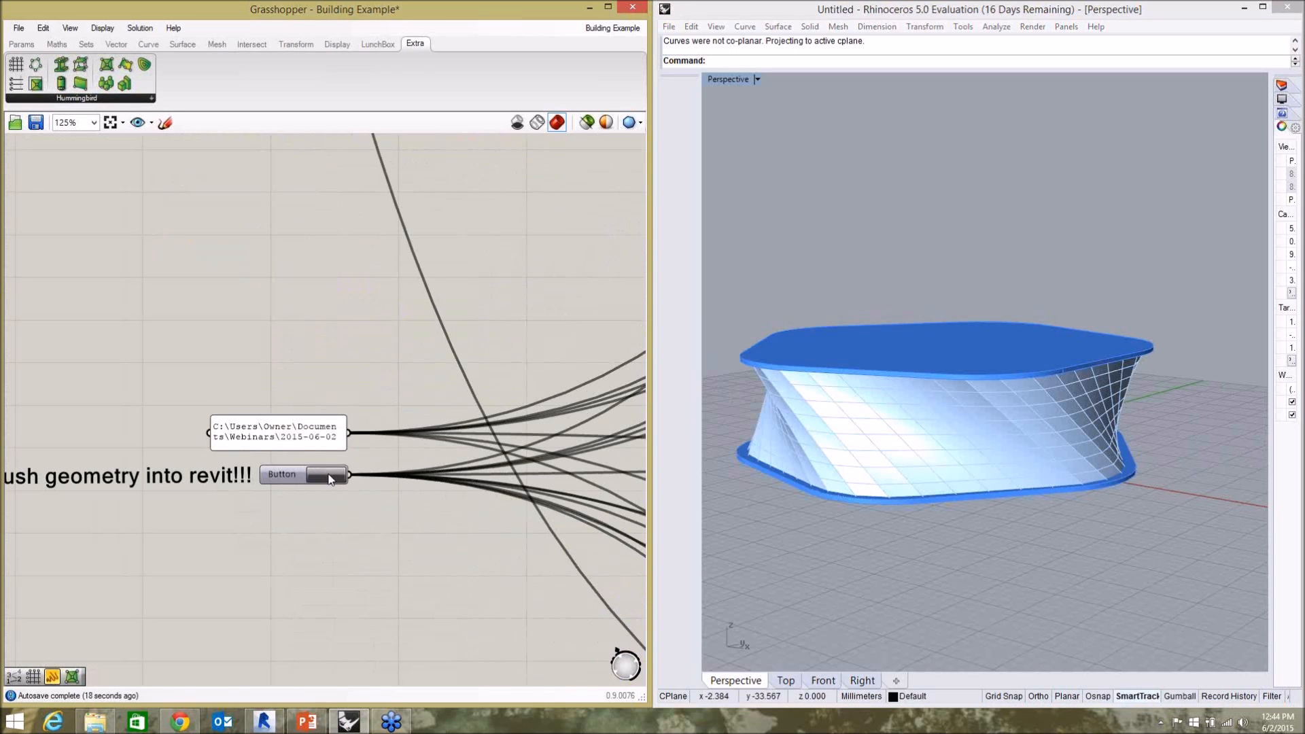
Switch to Revit and create the facade elements from Adaptive Curtain Panel.csv with Model Builder, adding all as new elements.
click(264, 721)
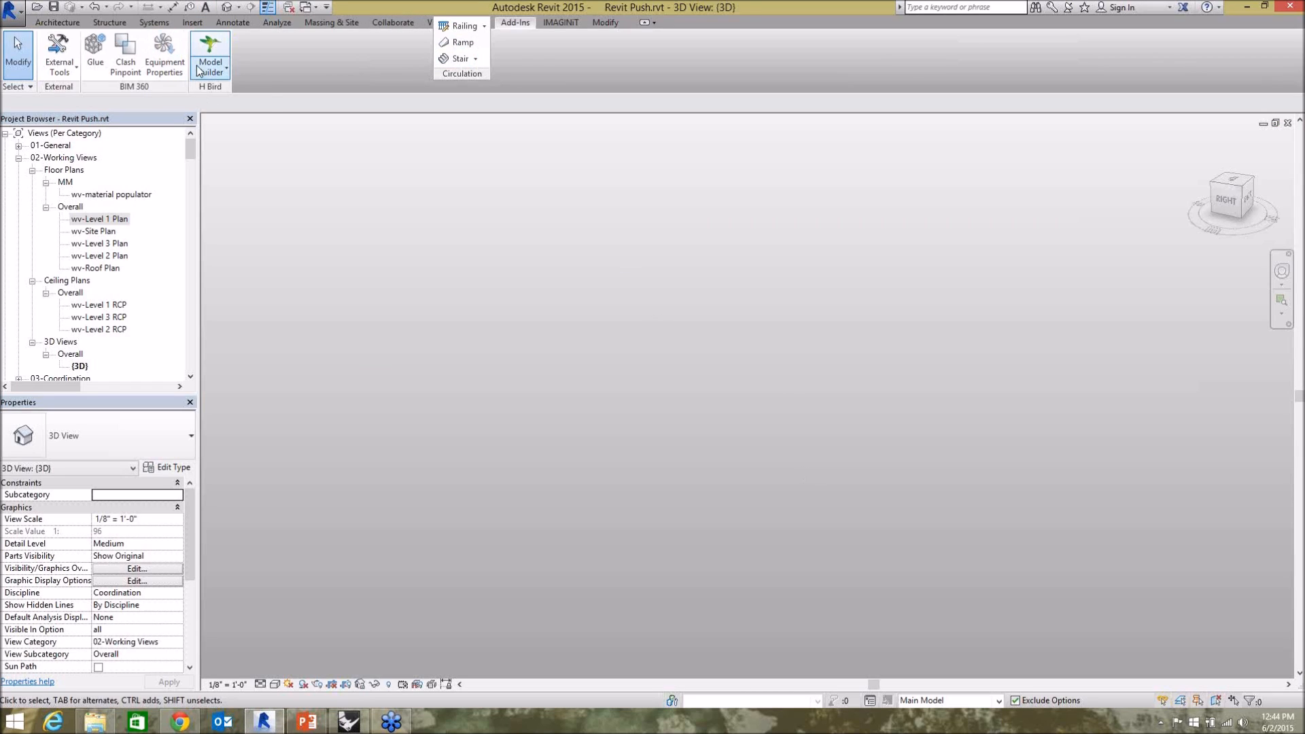
click(198, 66)
click(235, 97)
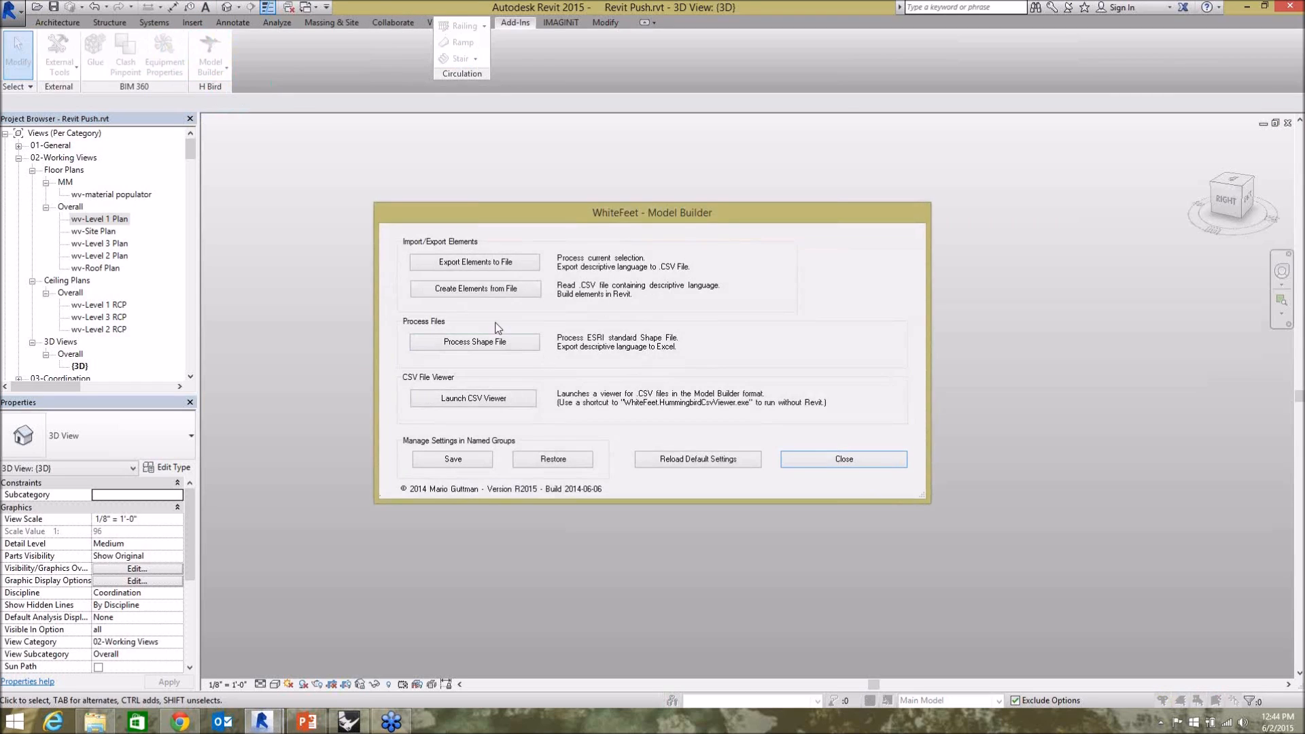
click(481, 290)
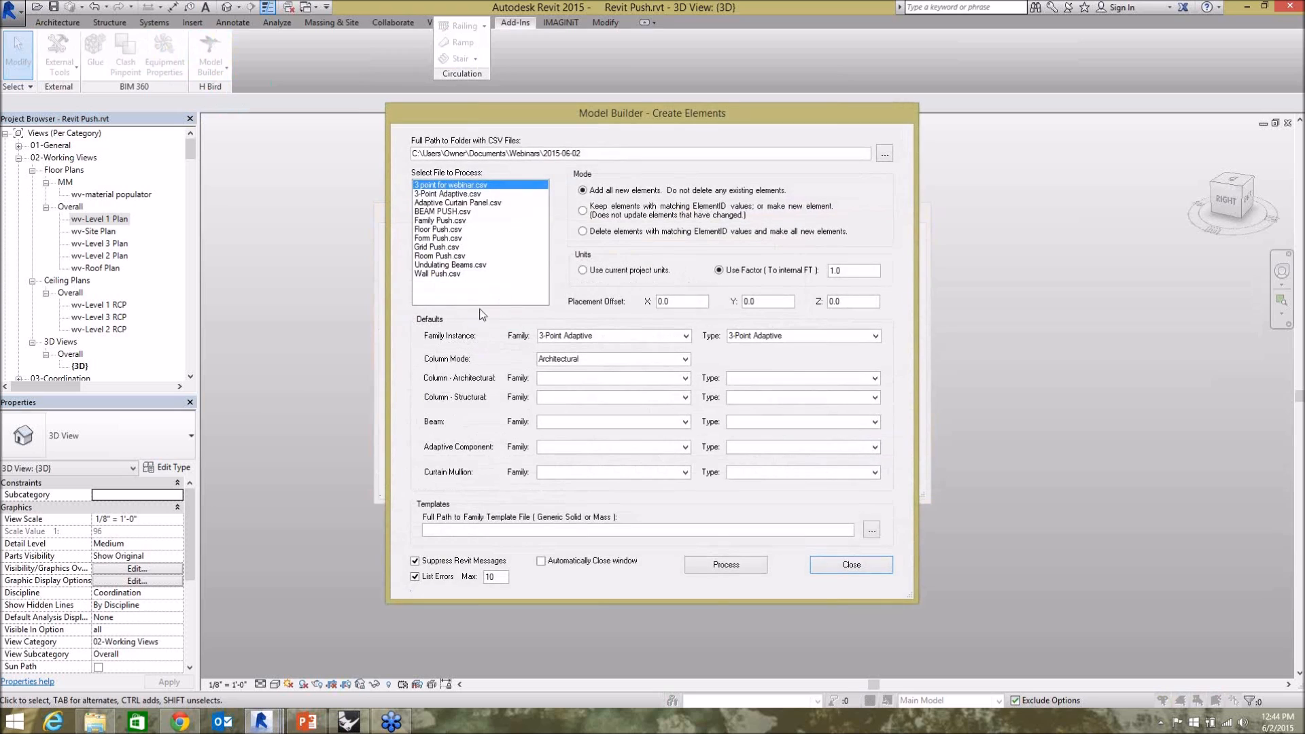
click(442, 202)
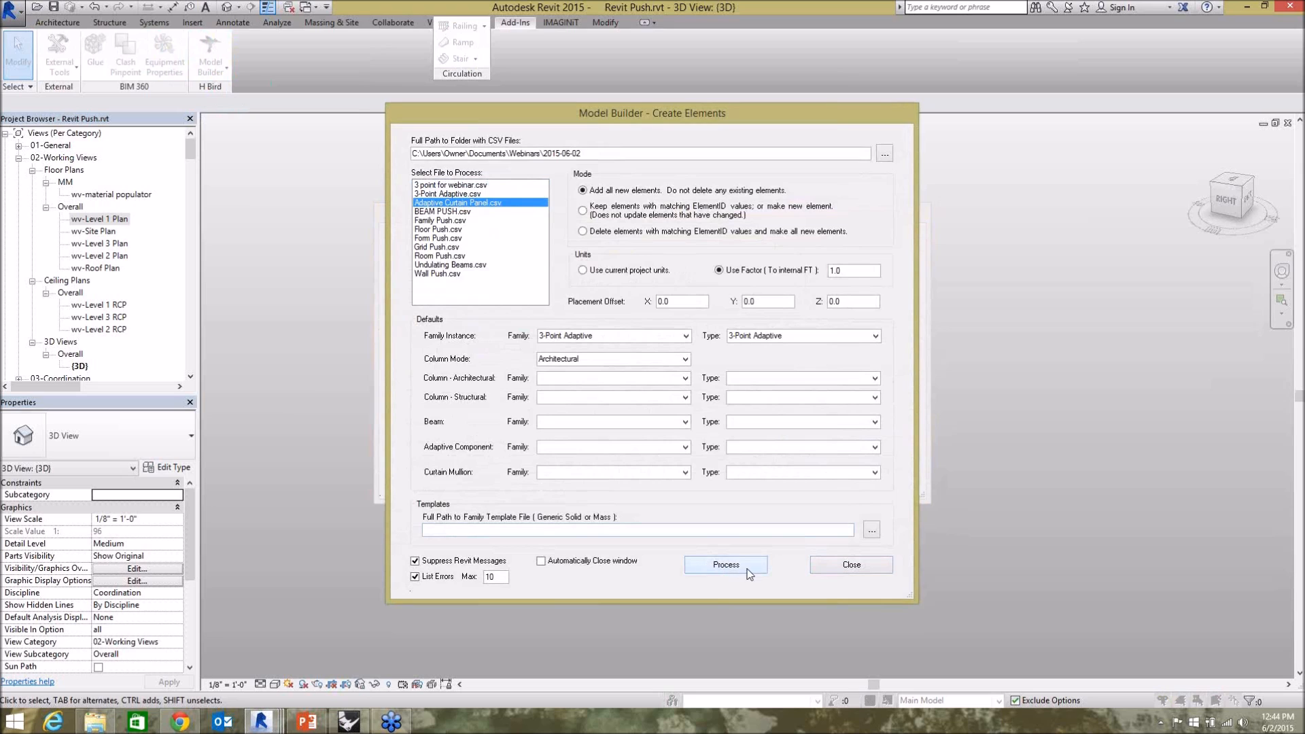
click(726, 565)
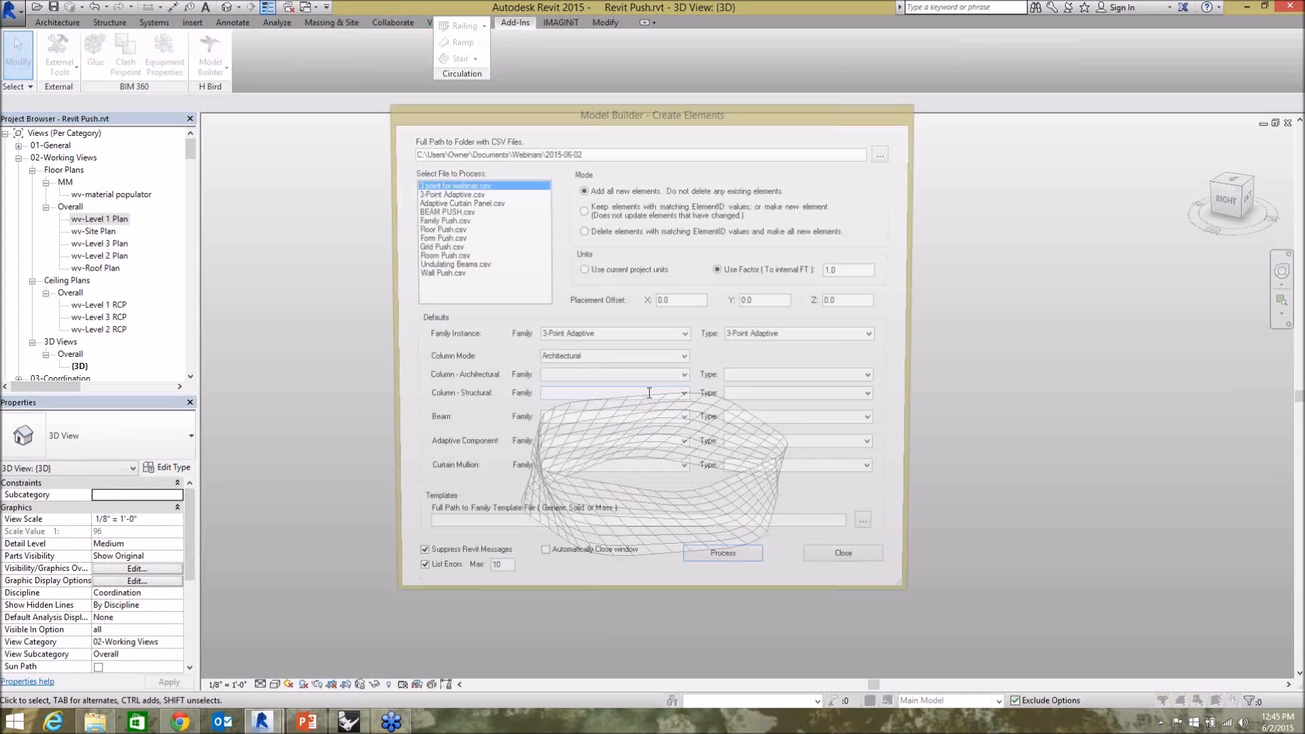
click(838, 564)
click(715, 527)
click(814, 566)
Inspect the generated facade ring up close in Revit, checking a single 4 point panel and its adaptive points.
click(667, 496)
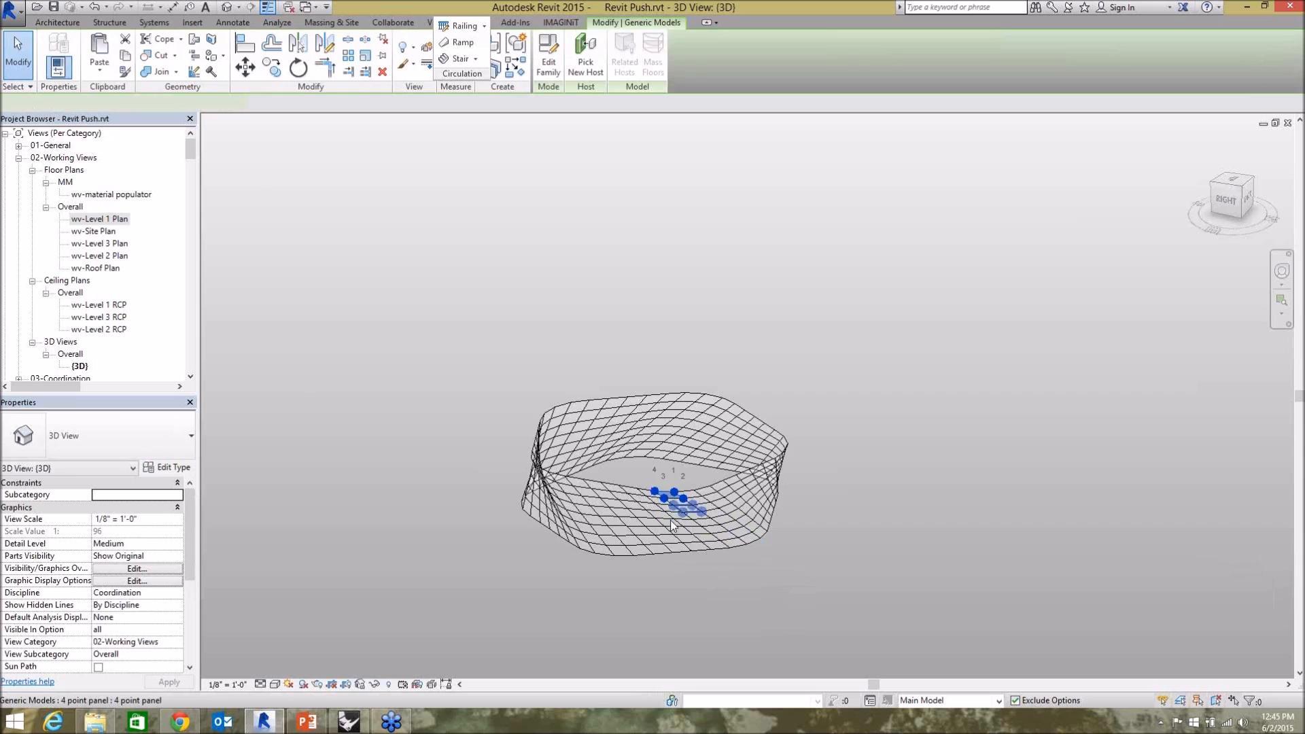
shift+middle_drag(632, 536, 557, 511)
scroll(666, 522, up, 3)
scroll(629, 530, up, 3)
click(349, 722)
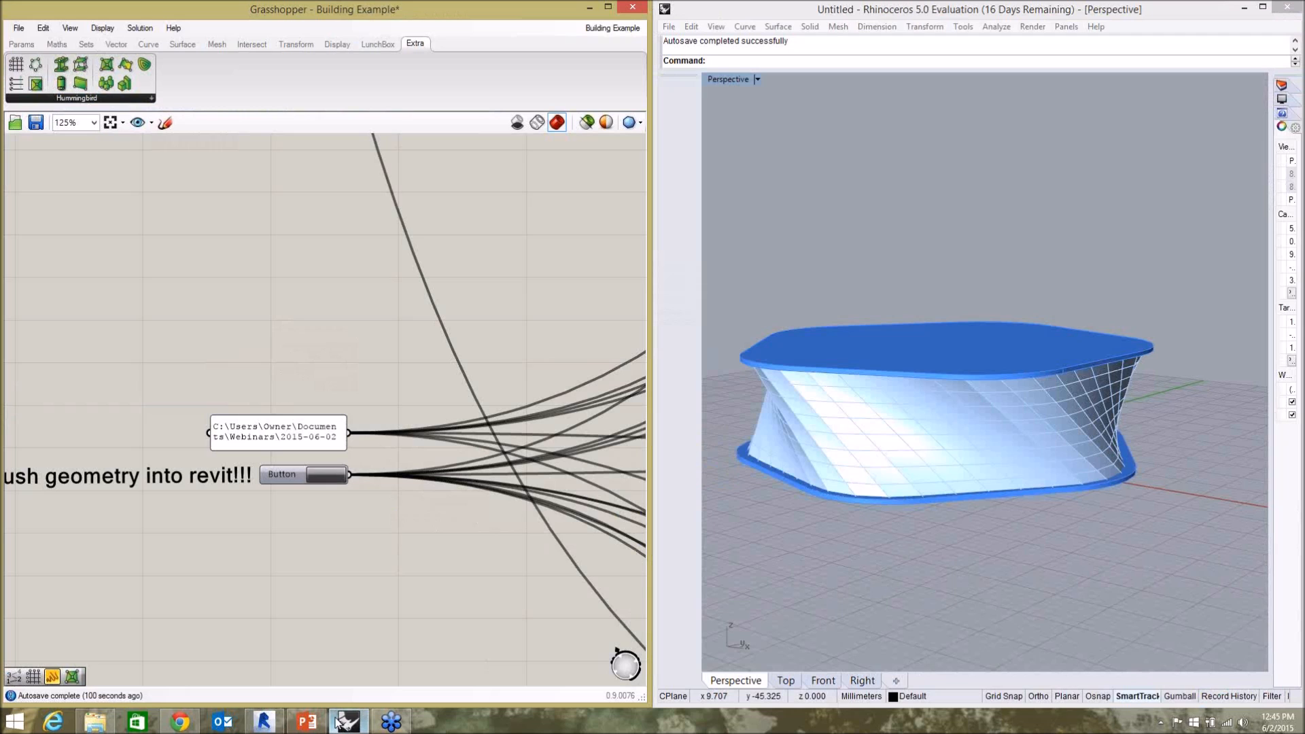
click(264, 722)
drag(643, 448, 481, 389)
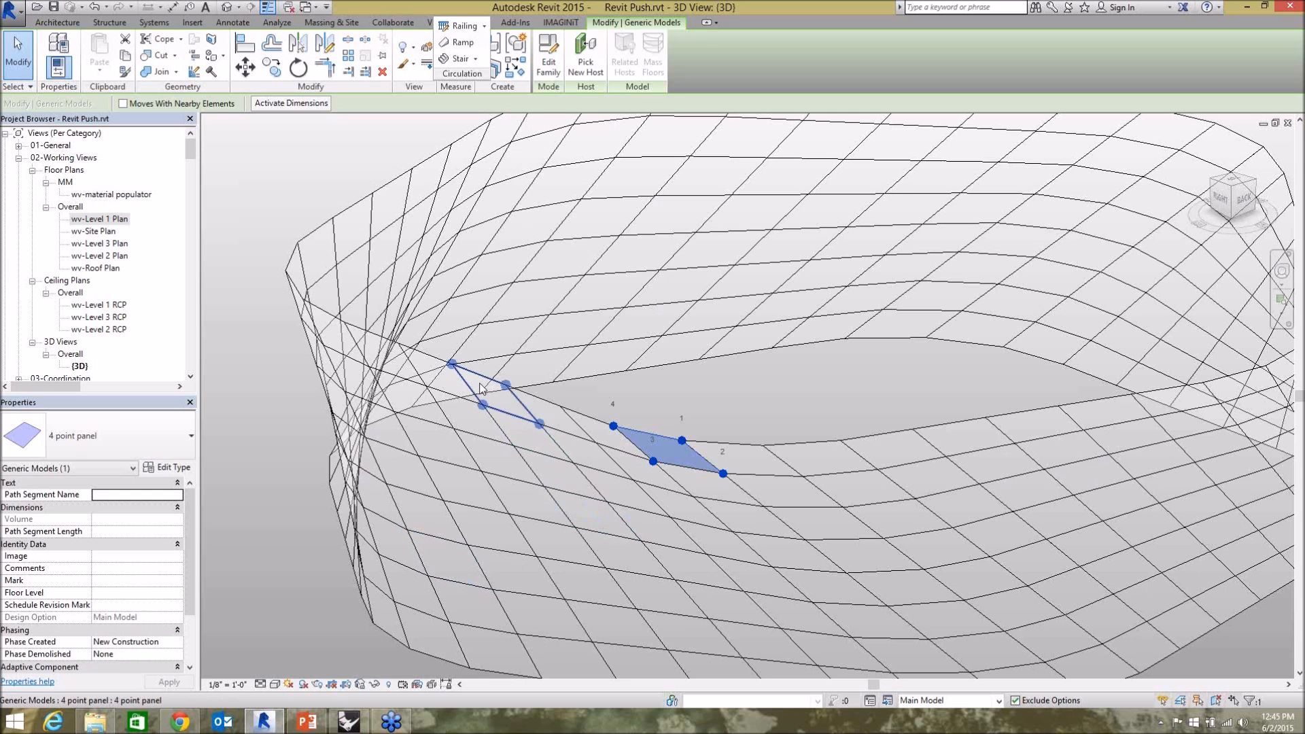
click(702, 398)
scroll(441, 378, down, 3)
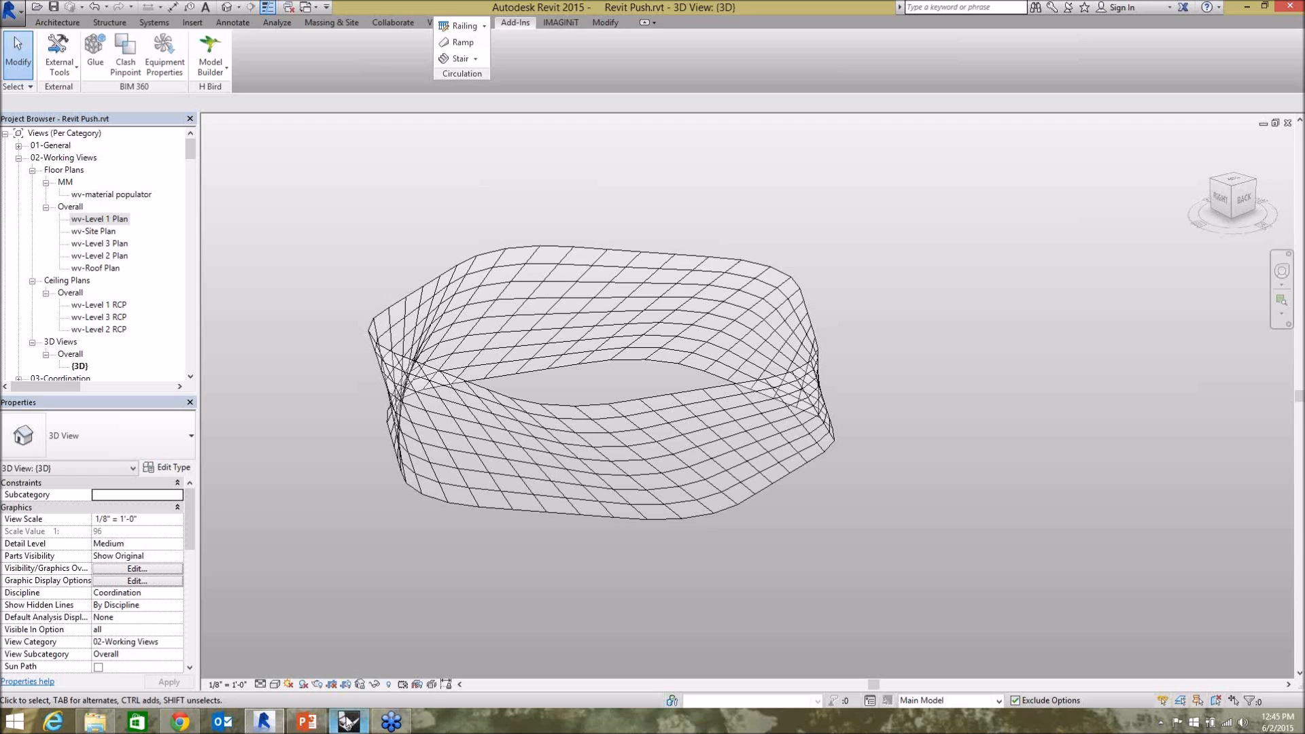
Switch back to Grasshopper and review the Families push component, the list of Hummingbird components and the LunchBox components.
click(348, 722)
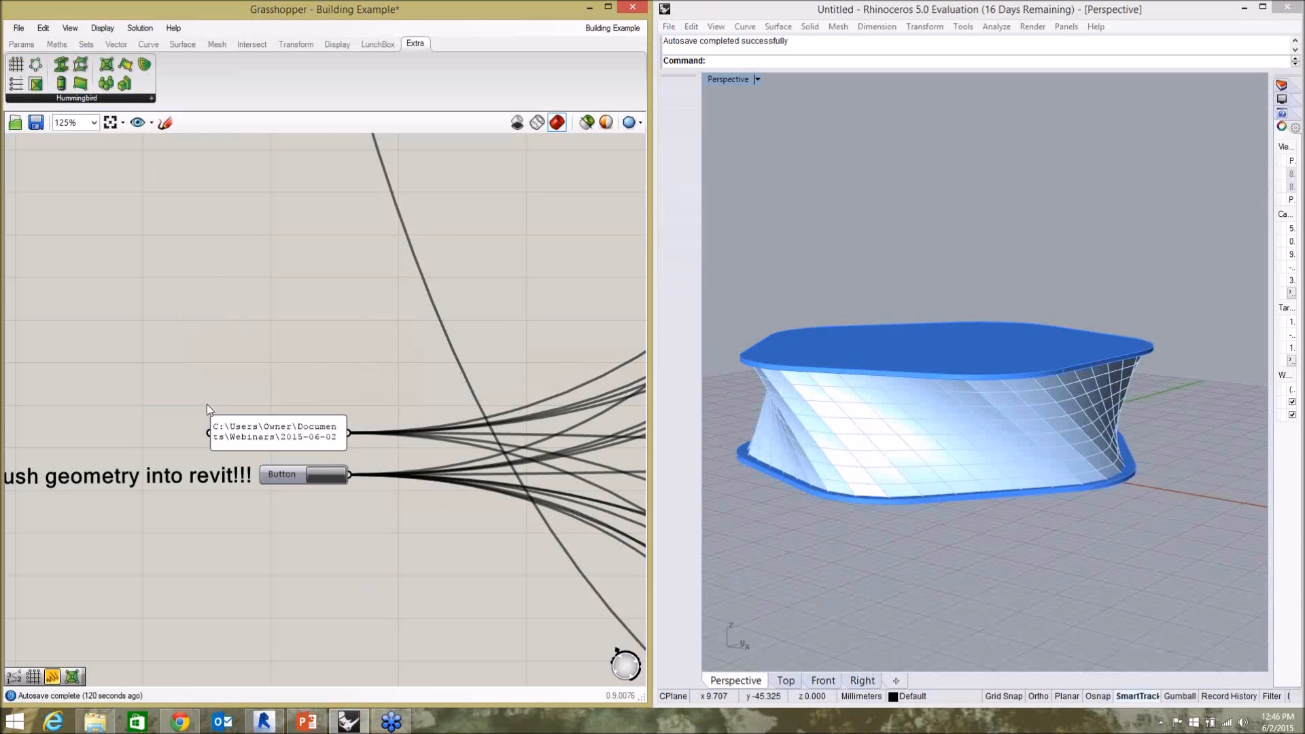
scroll(207, 404, down, 3)
scroll(415, 462, up, 5)
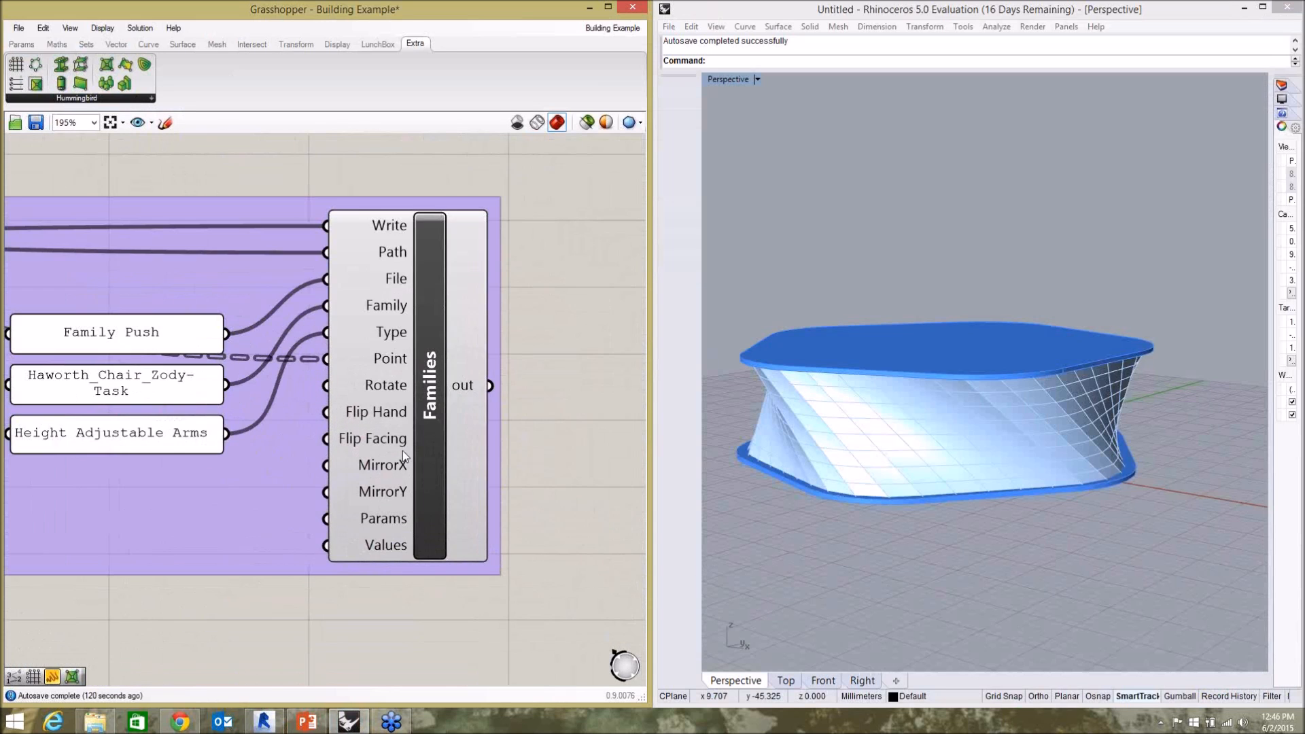
click(442, 424)
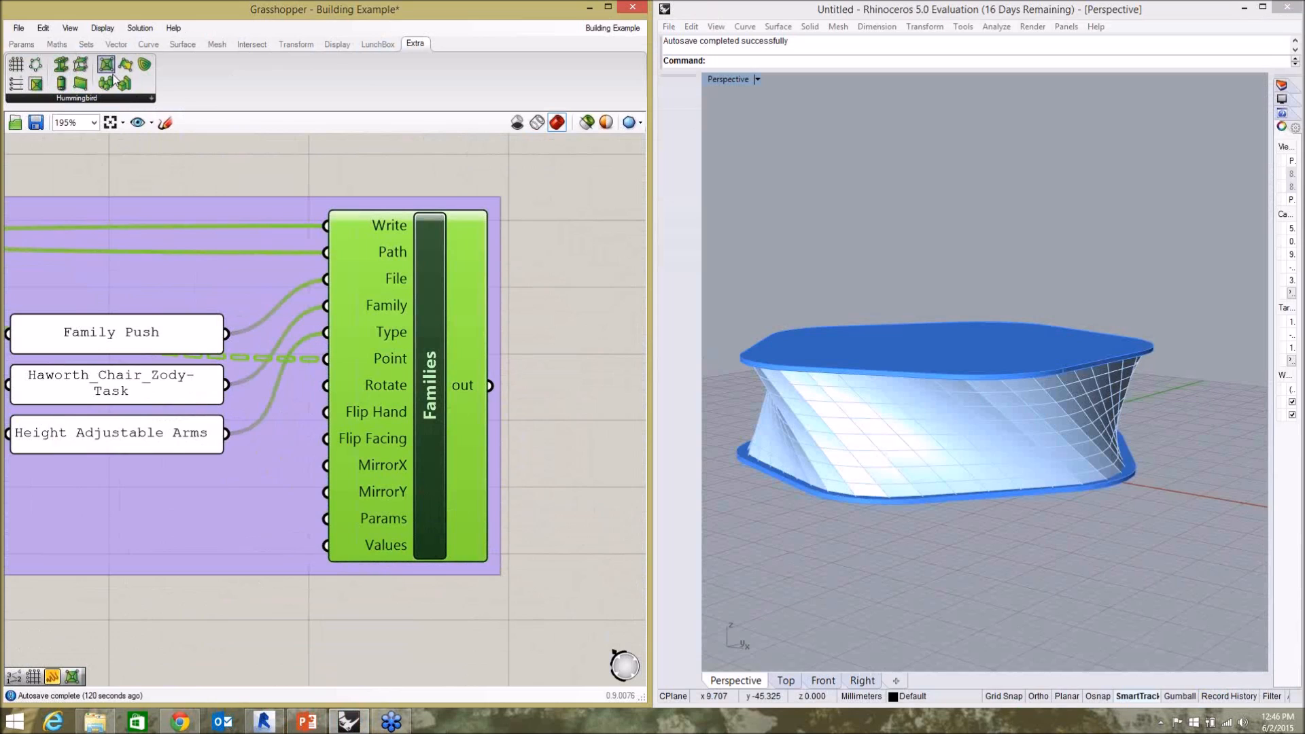
click(153, 100)
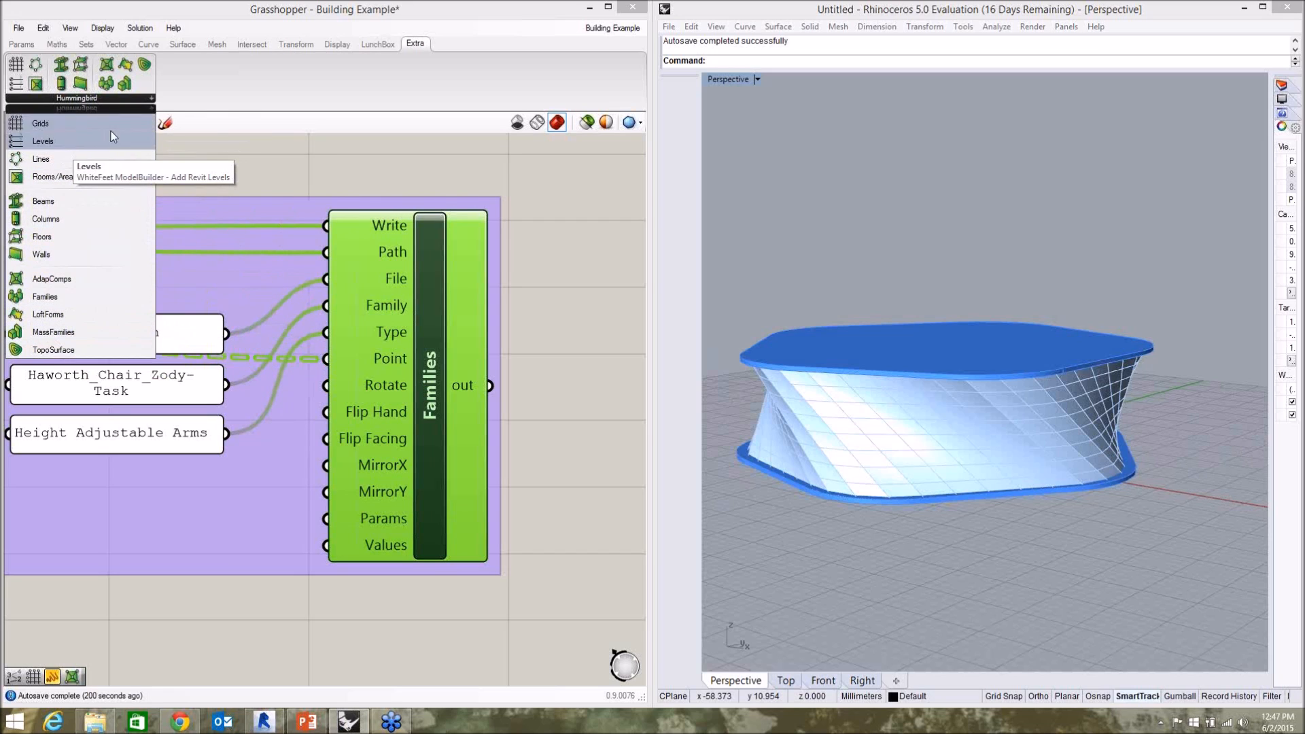
click(301, 174)
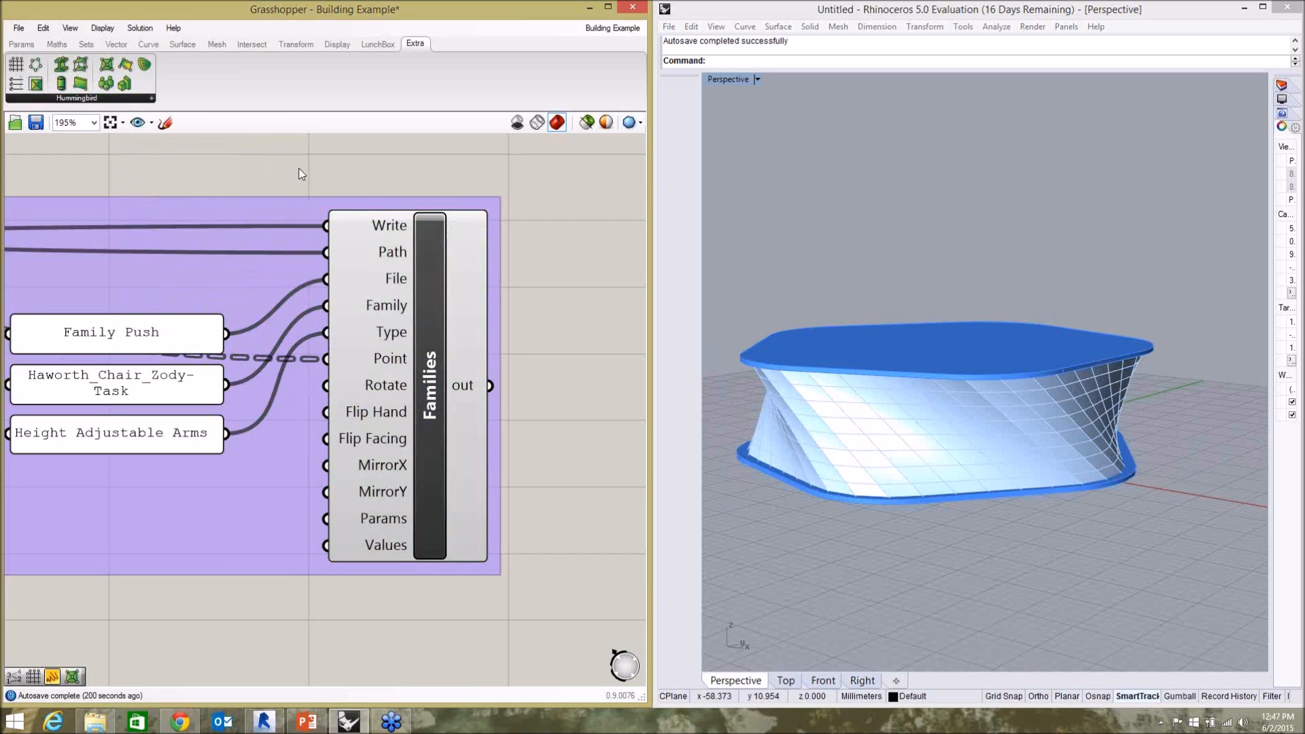
click(376, 45)
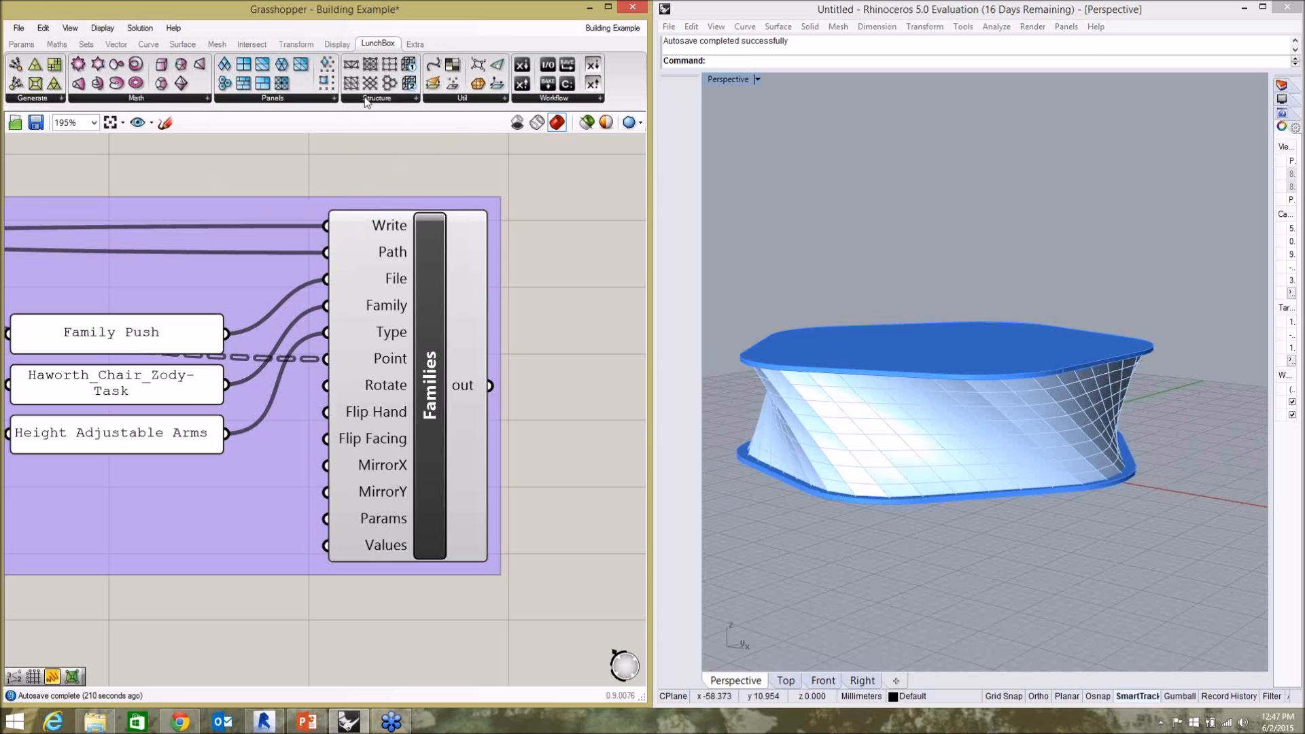
Examine the panelled facade between the two floor slabs in the Rhino model from several angles.
click(1062, 414)
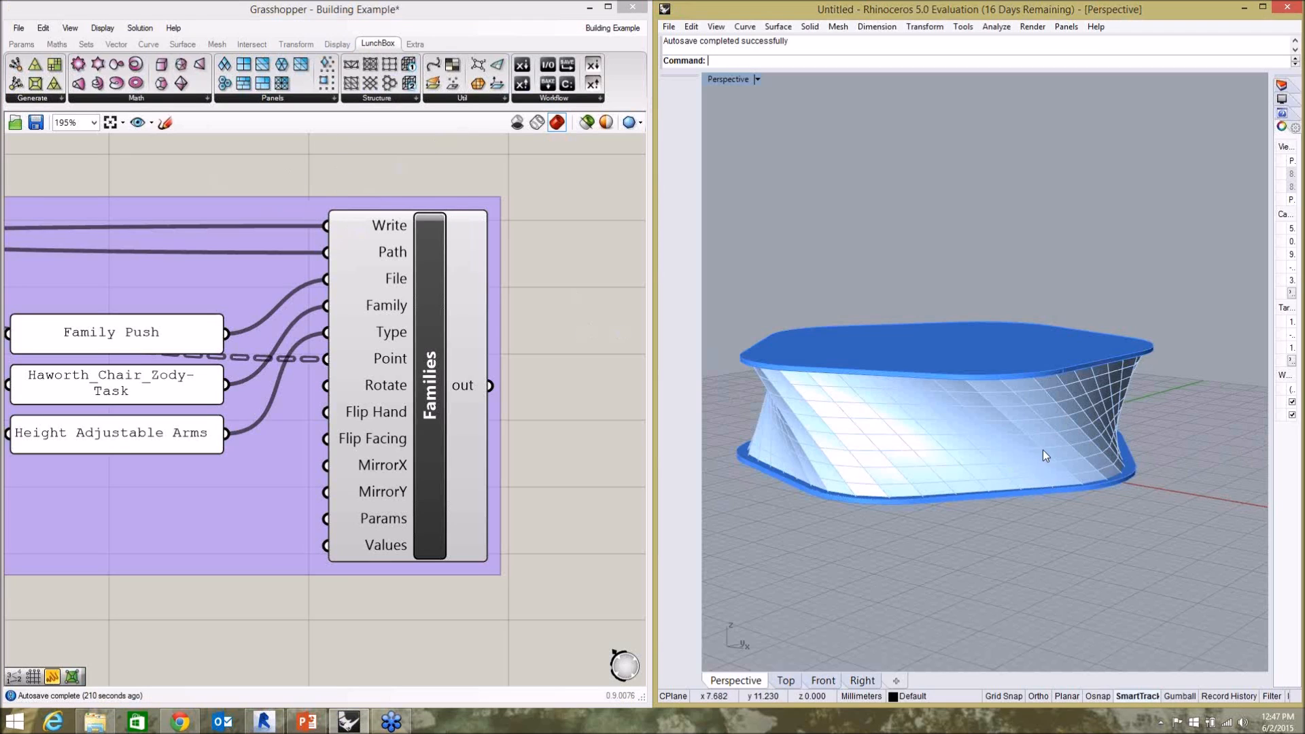
right_drag(1035, 503, 732, 398)
right_drag(1014, 439, 951, 463)
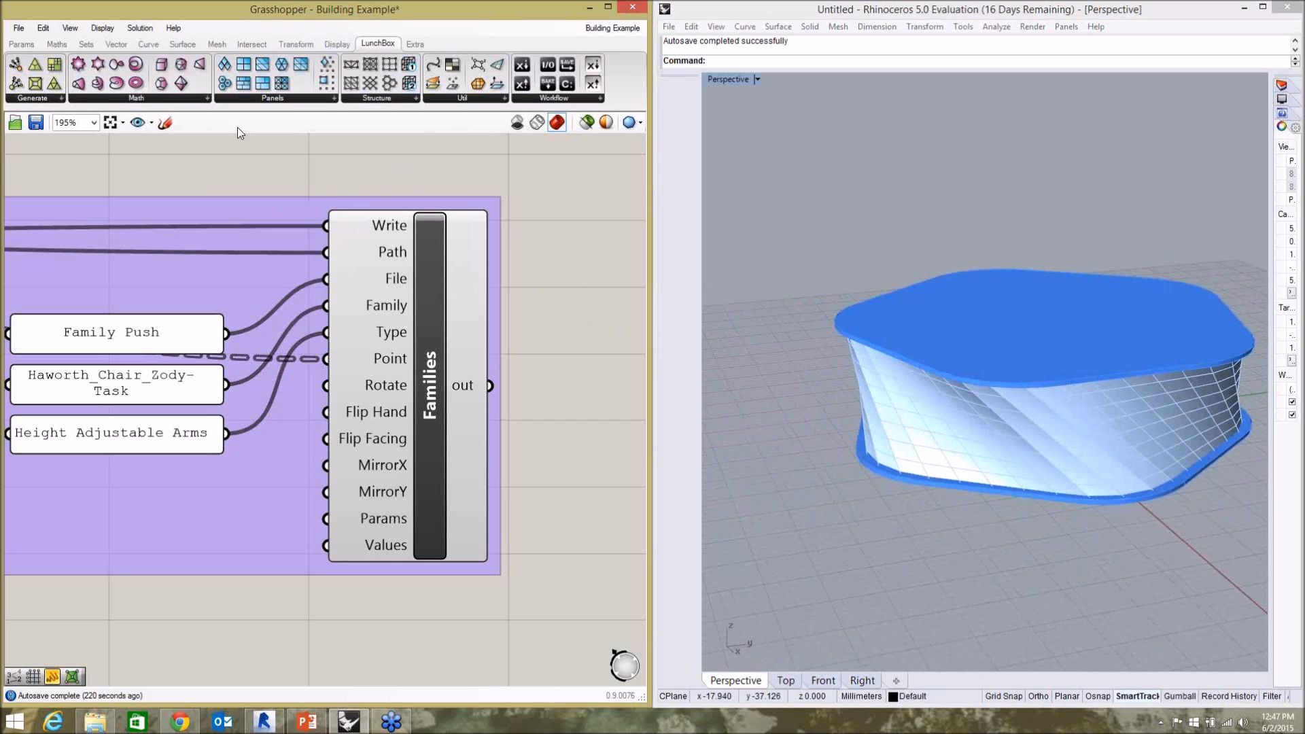
click(1011, 512)
mouse_move(1082, 475)
right_down()
mouse_move(1158, 443)
mouse_move(1086, 468)
right_up()
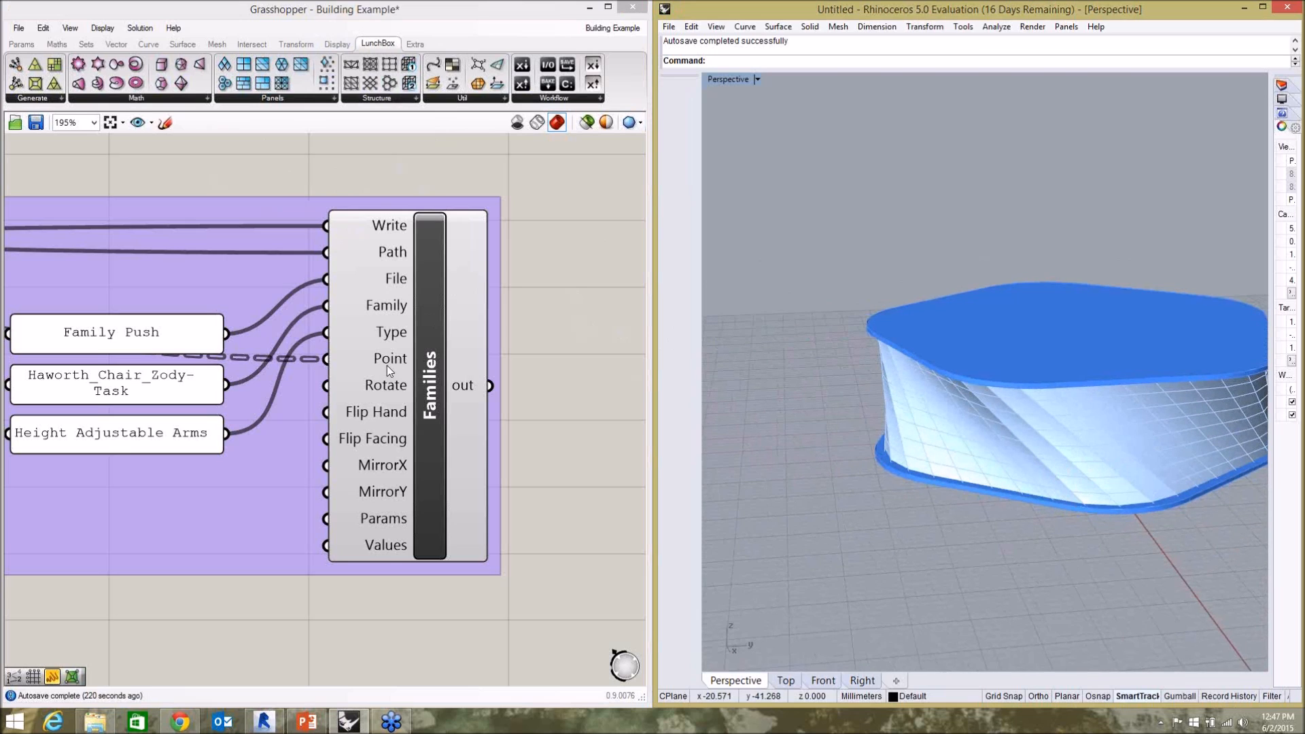
click(547, 310)
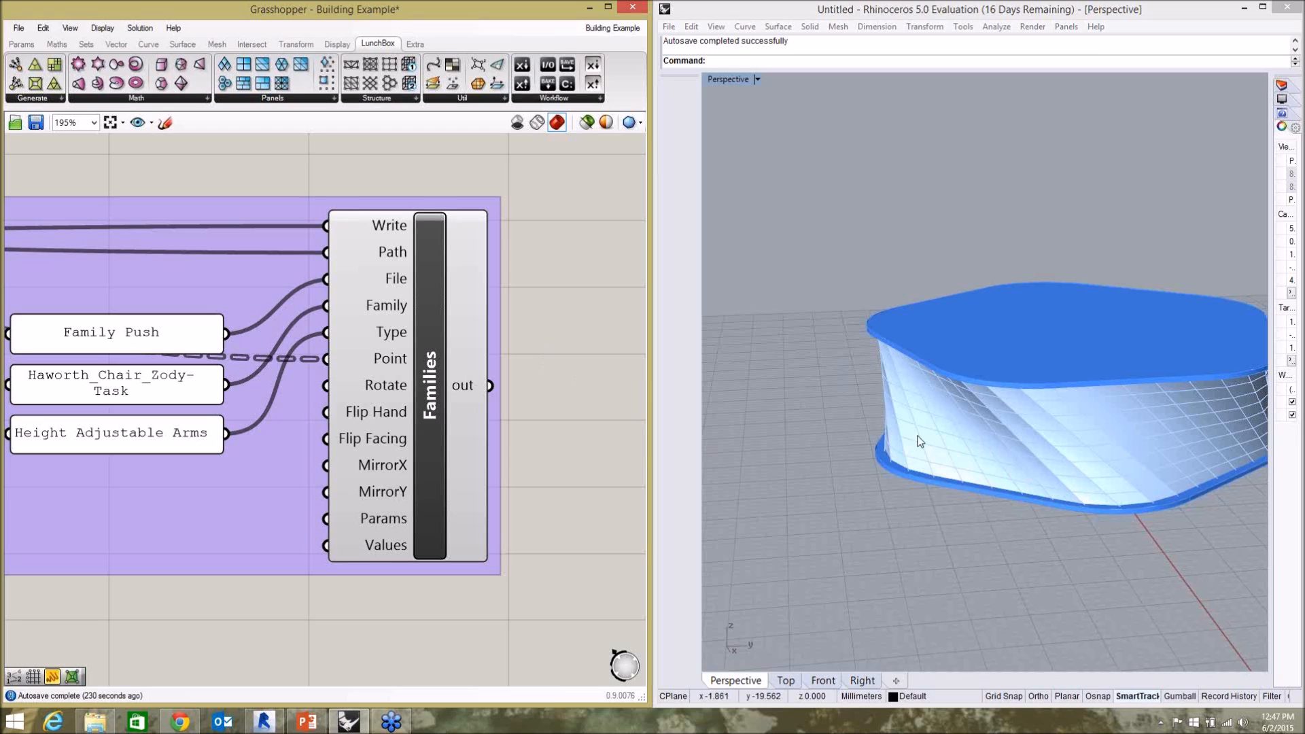
mouse_move(944, 486)
right_down()
mouse_move(978, 484)
mouse_move(1031, 437)
mouse_move(967, 485)
right_up()
scroll(964, 479, up, 5)
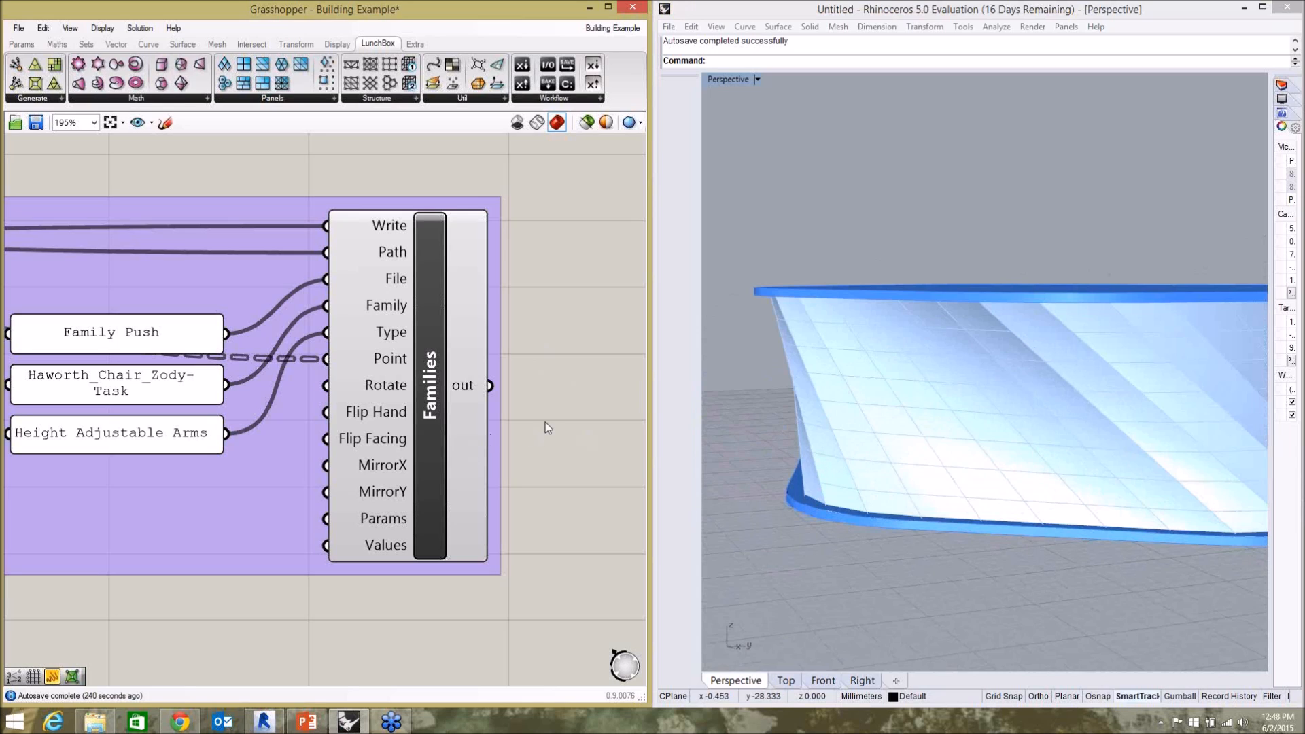
right_drag(567, 451, 576, 456)
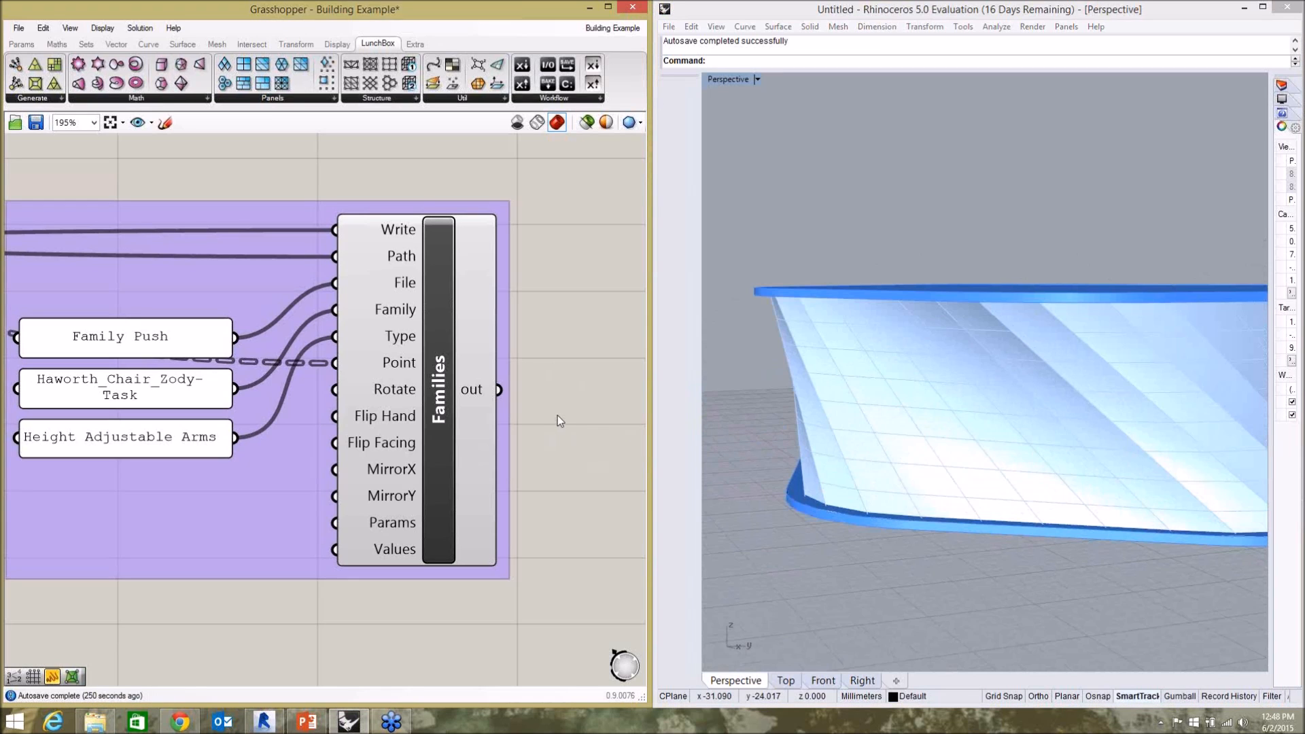
scroll(572, 404, down, 3)
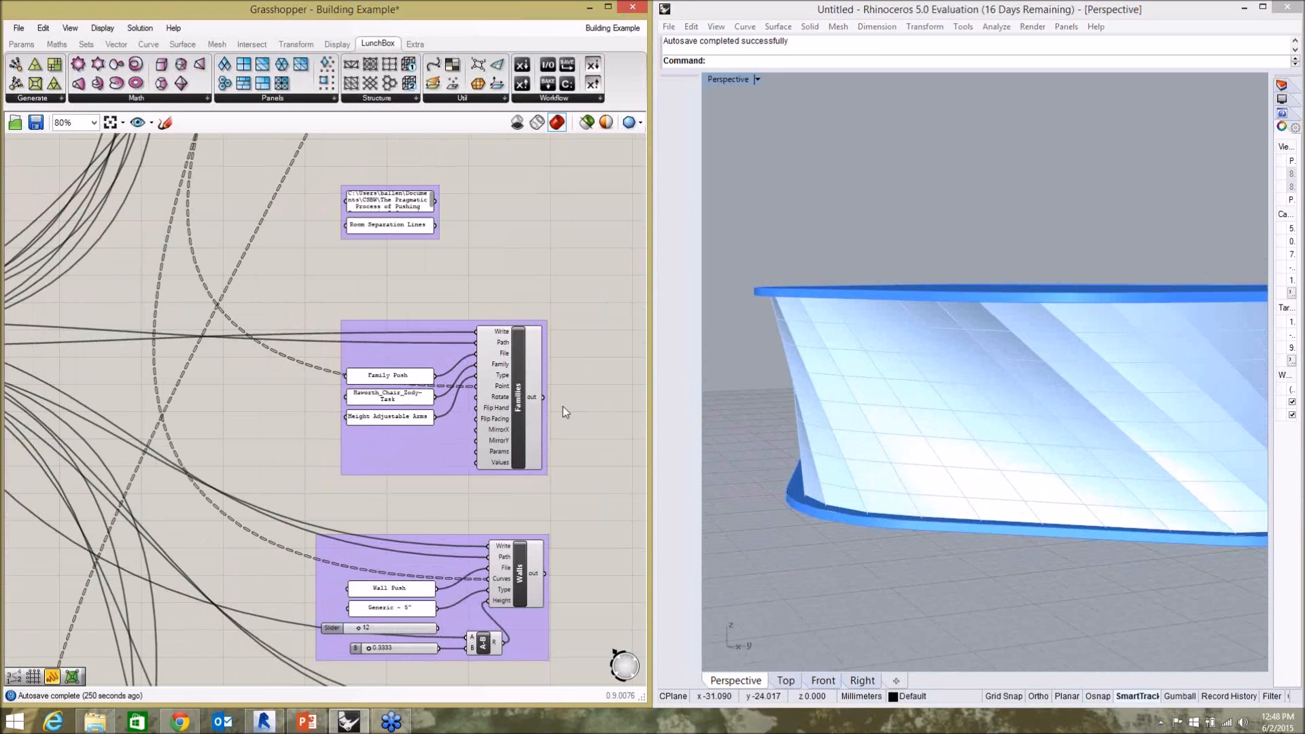
scroll(562, 406, down, 3)
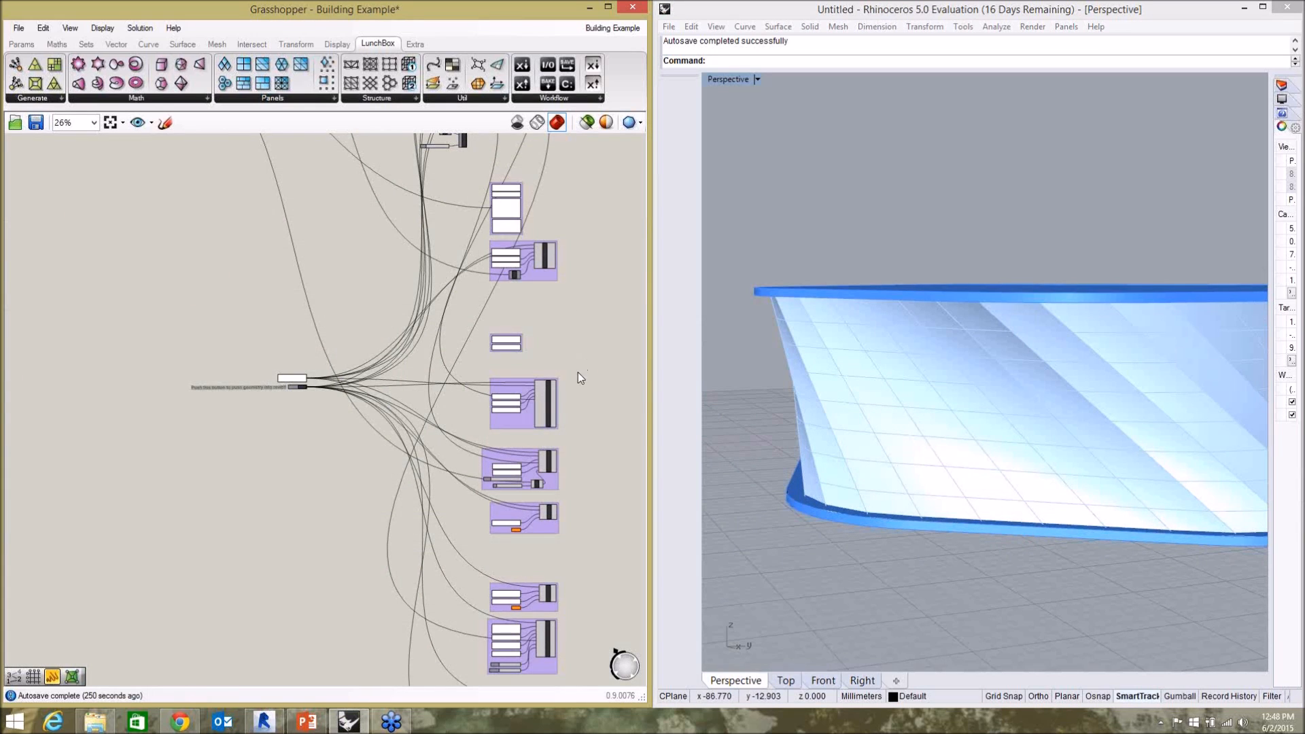
scroll(560, 395, up, 6)
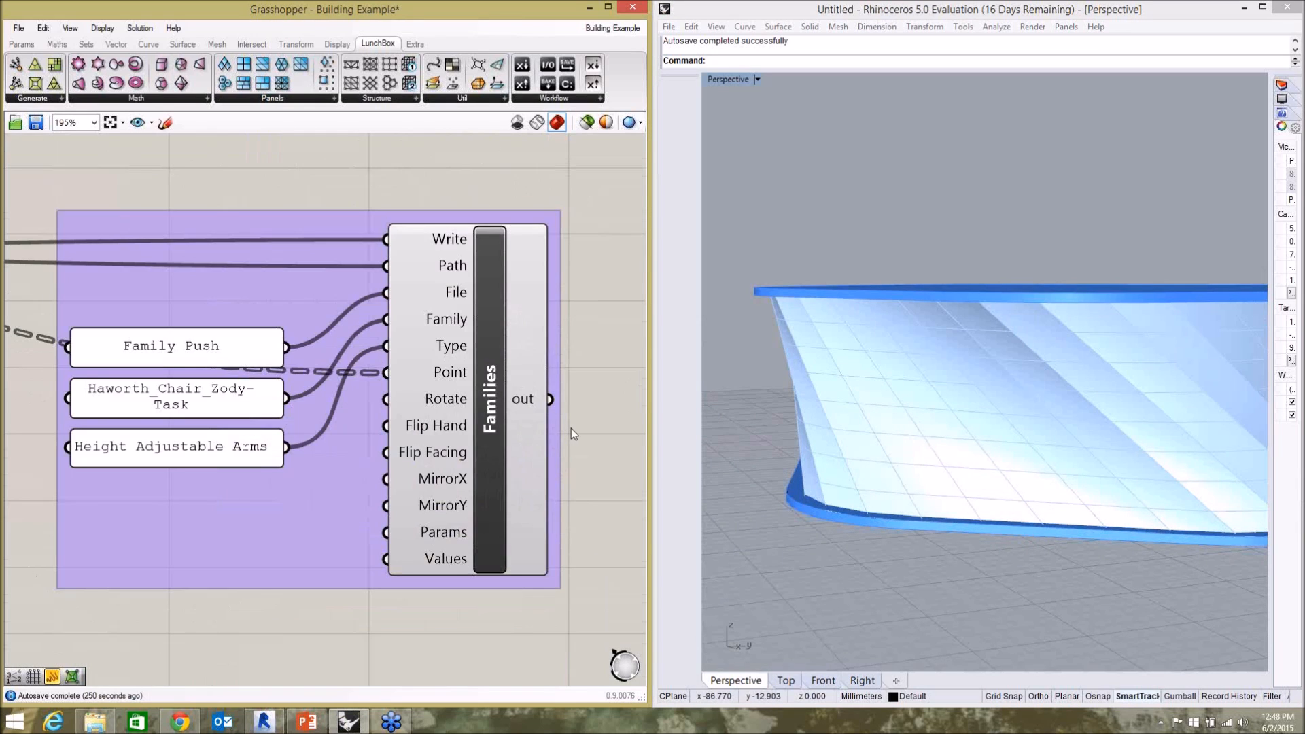
Switch to the unnamed Grasshopper definition with the 3-Point Adaptive push and examine its middle graph mapper and the whole fin structure.
key(ctrl+Tab)
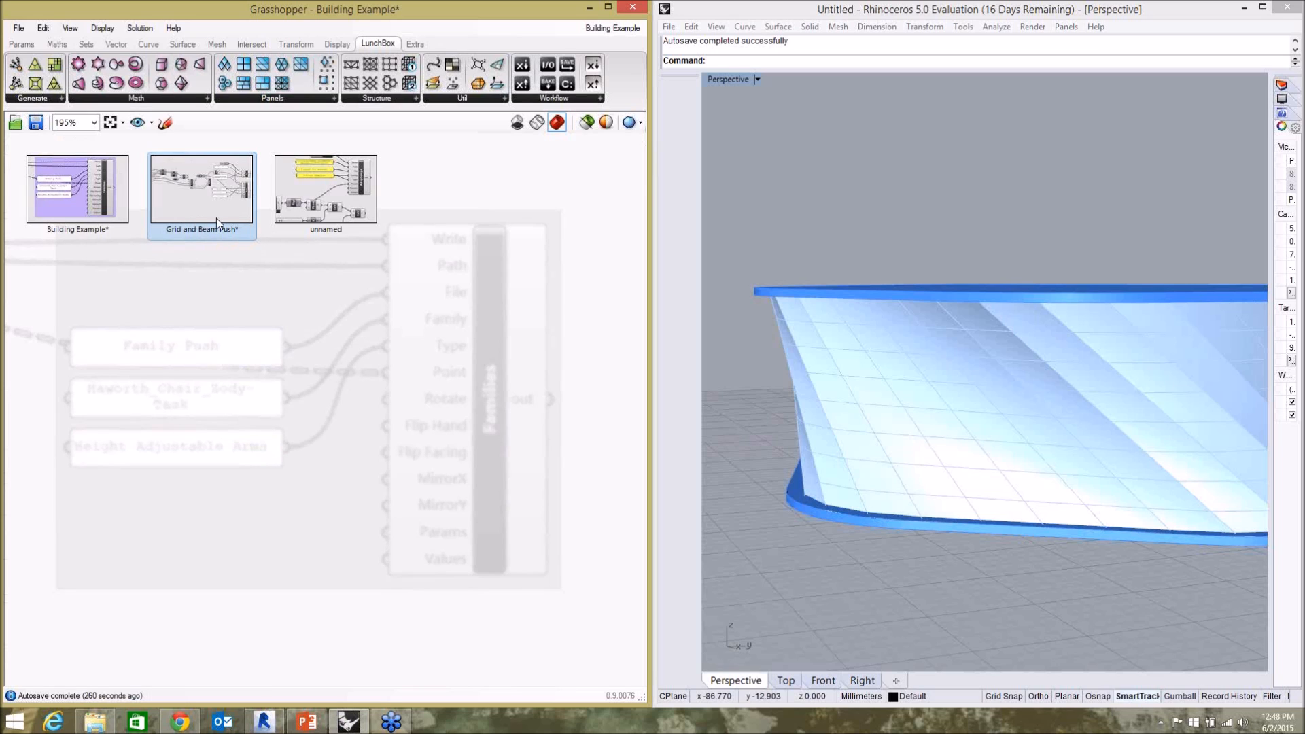
click(321, 214)
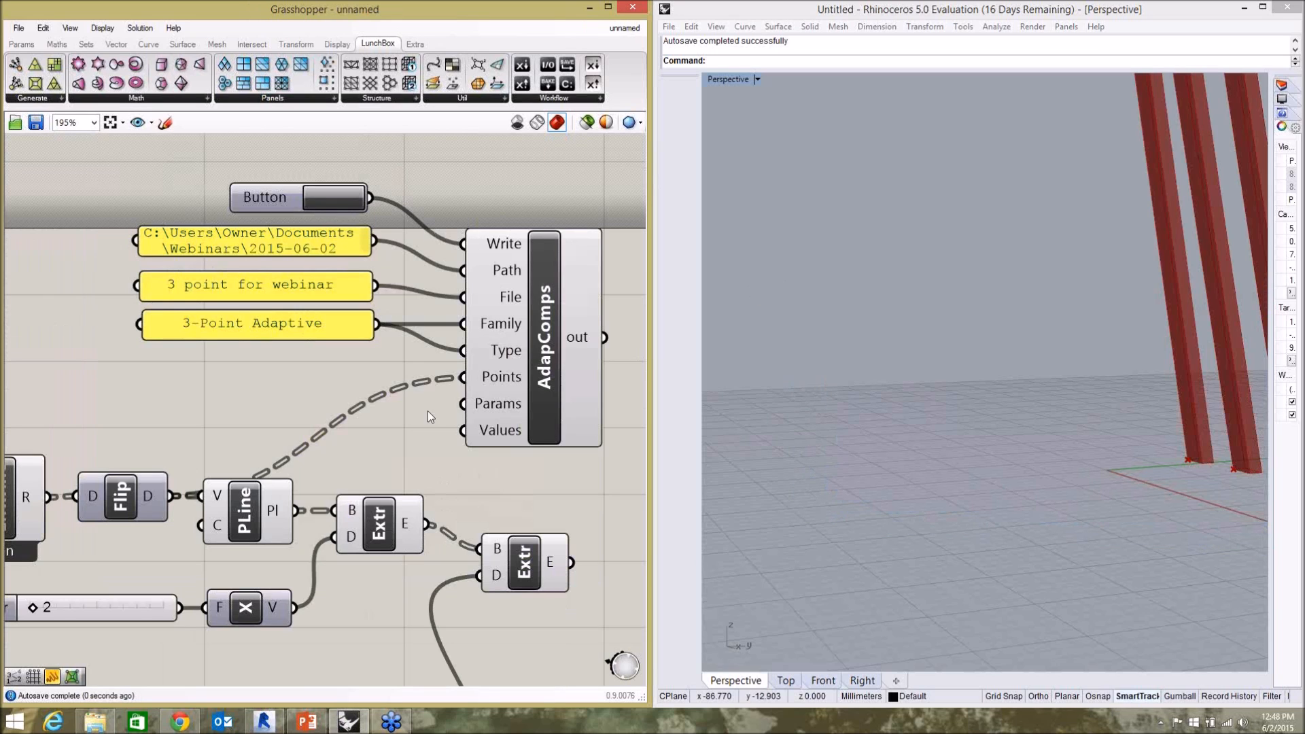
scroll(191, 373, down, 5)
scroll(189, 409, up, 7)
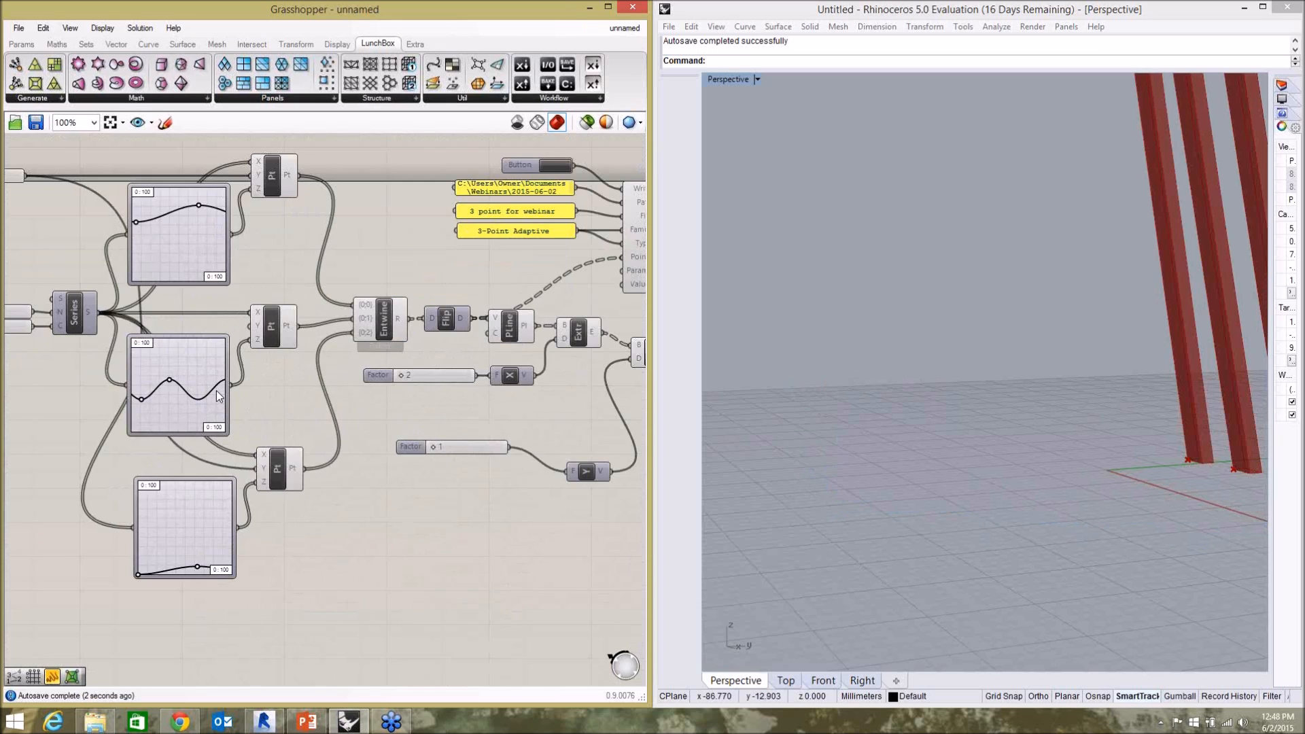
click(242, 443)
click(401, 447)
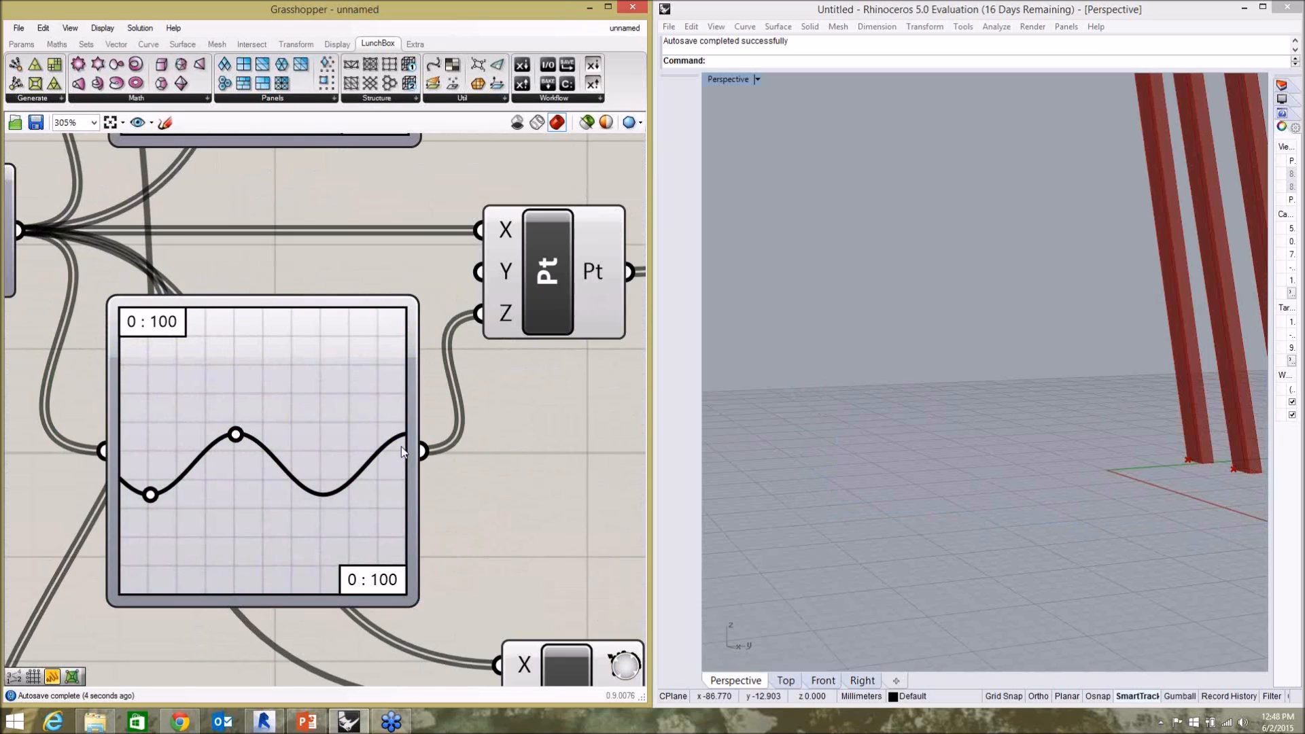
click(744, 376)
scroll(760, 388, down, 7)
scroll(760, 394, down, 3)
right_drag(760, 394, 579, 402)
Reshape the middle graph mapper's curve into a longer wave with a lower trough and a higher peak.
click(146, 524)
drag(150, 494, 158, 525)
drag(236, 434, 324, 408)
click(511, 491)
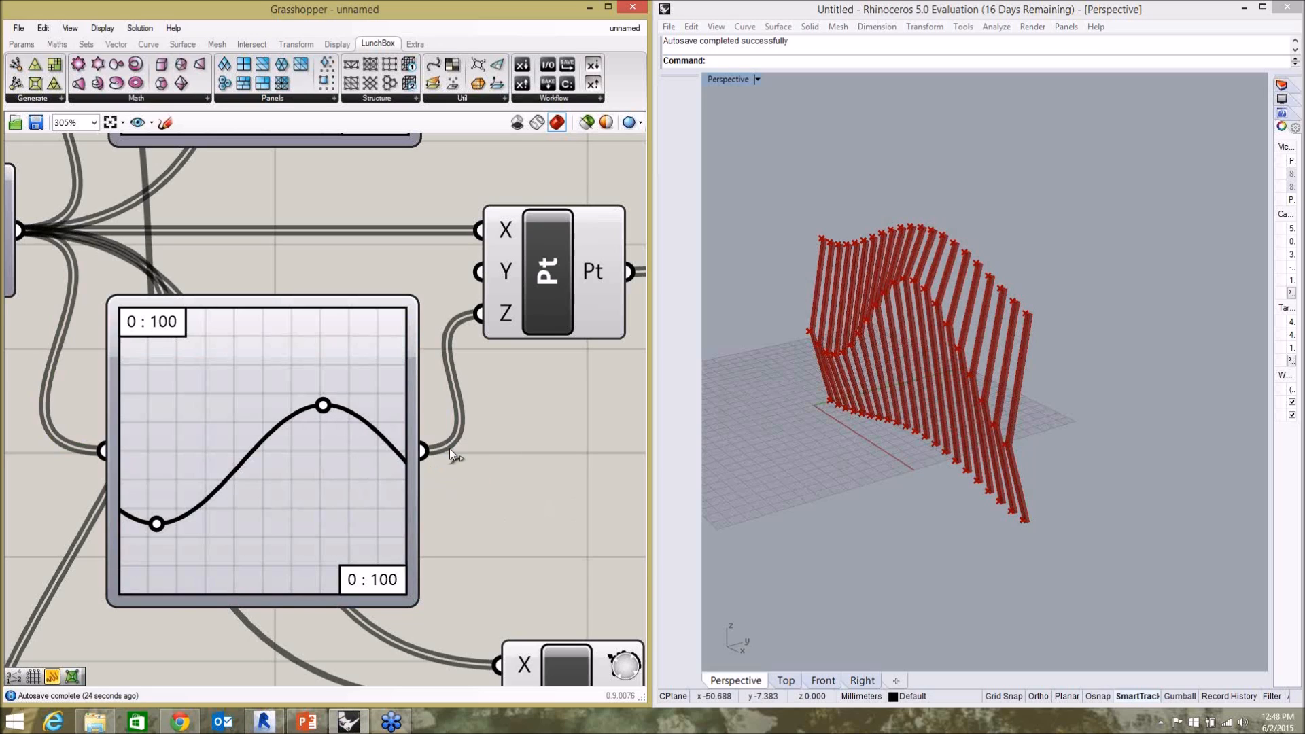
scroll(335, 355, down, 6)
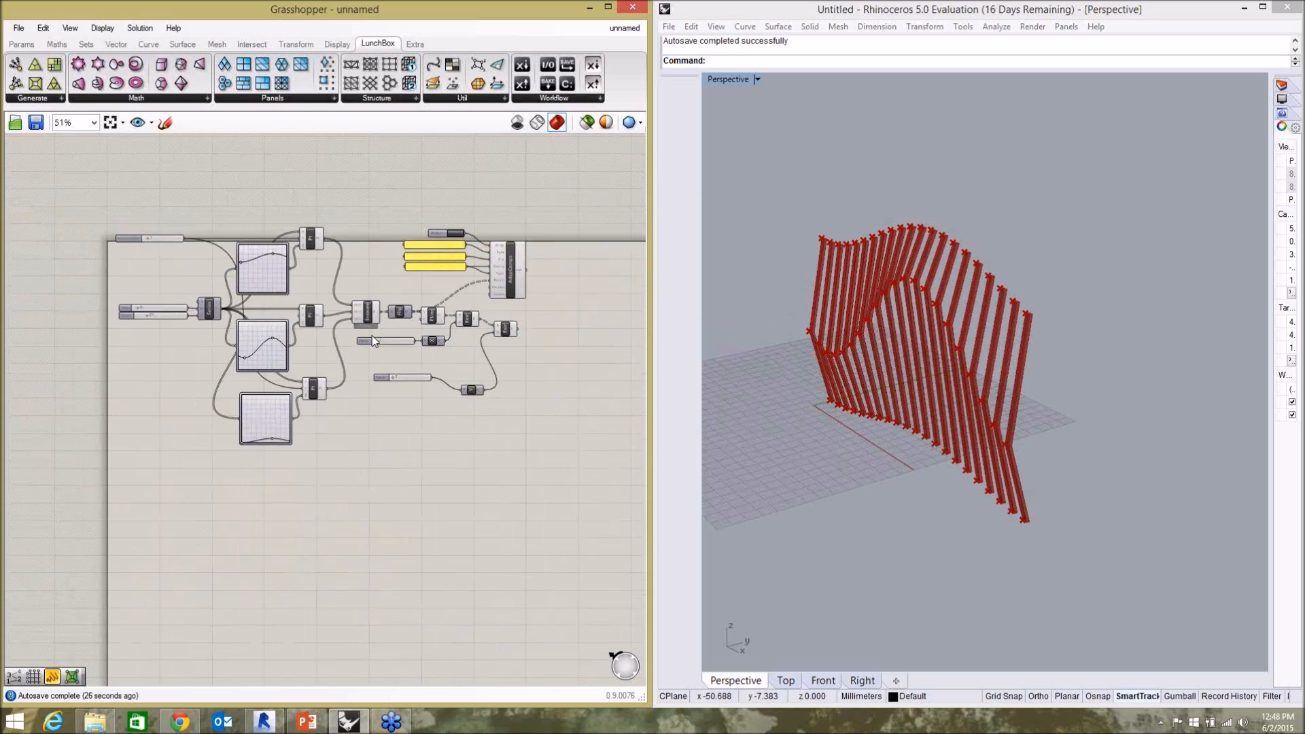
Examine the Flip and Entwine components that organise the fin points in the definition.
scroll(545, 294, up, 4)
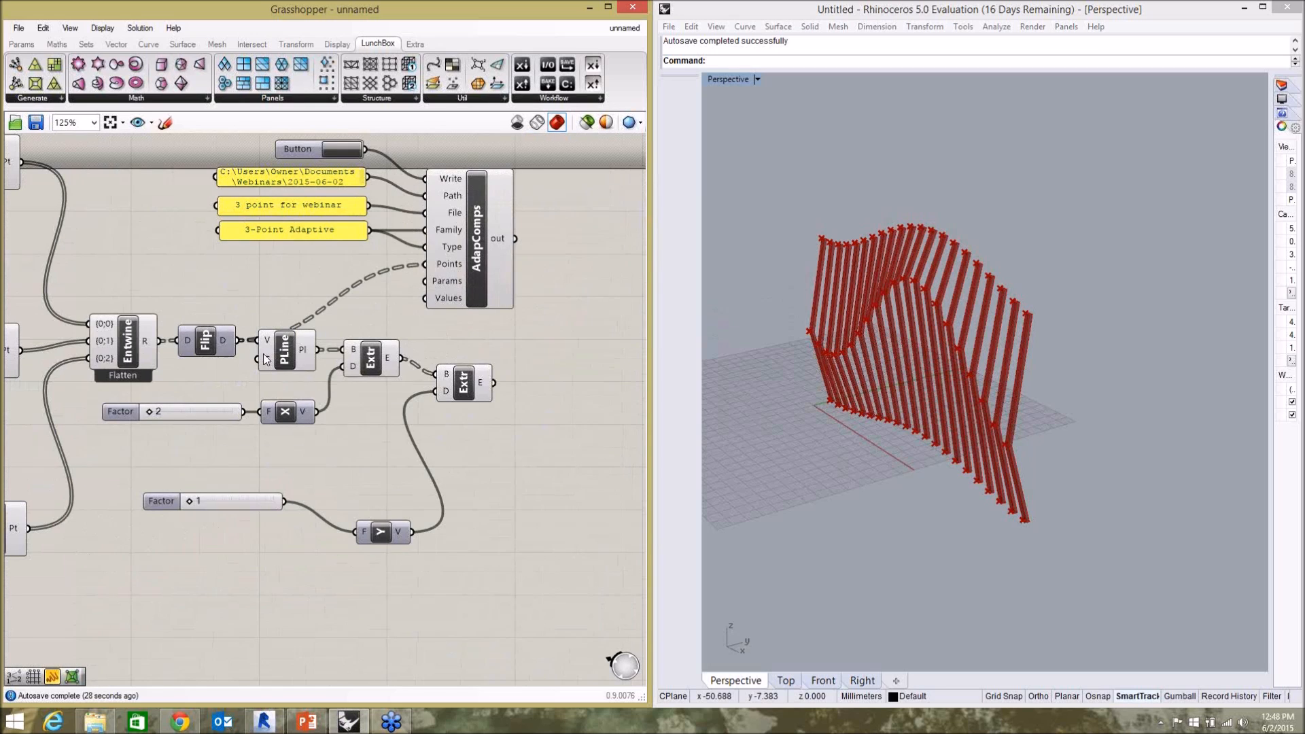
scroll(268, 360, up, 1)
click(202, 337)
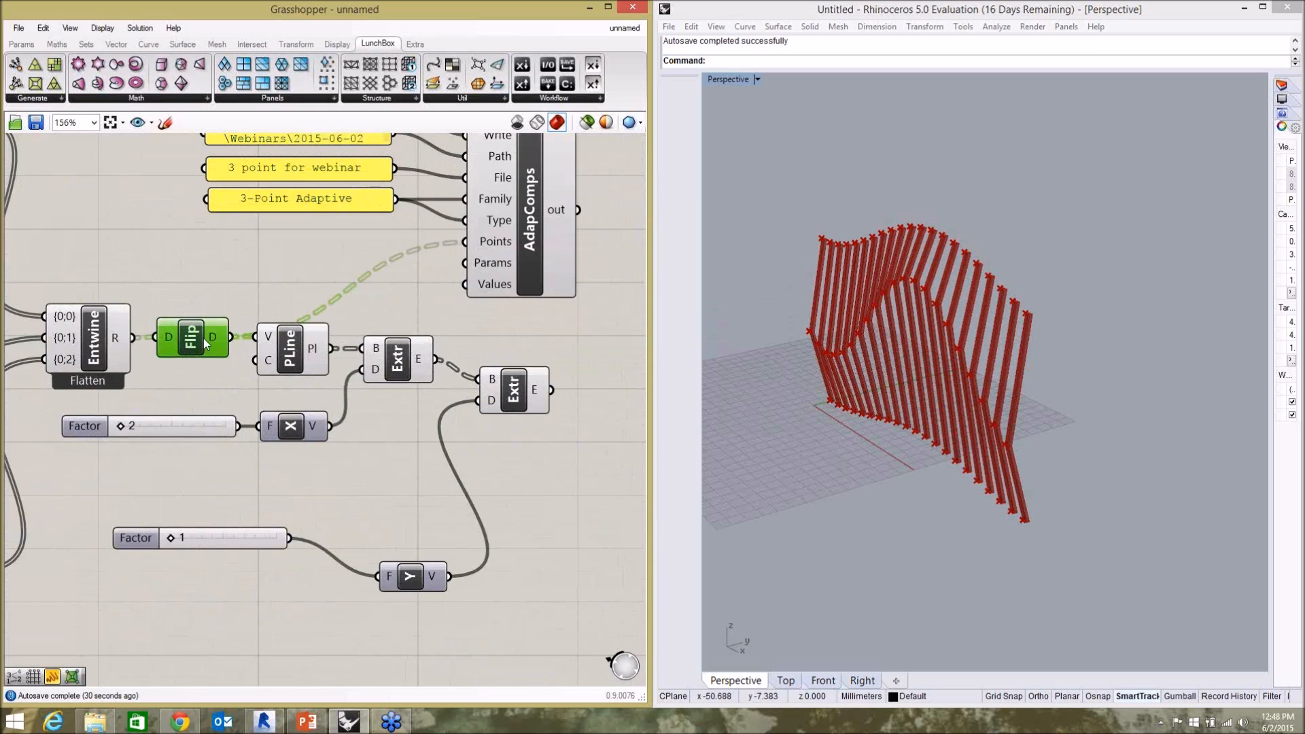
click(117, 333)
scroll(430, 402, down, 2)
scroll(279, 384, up, 2)
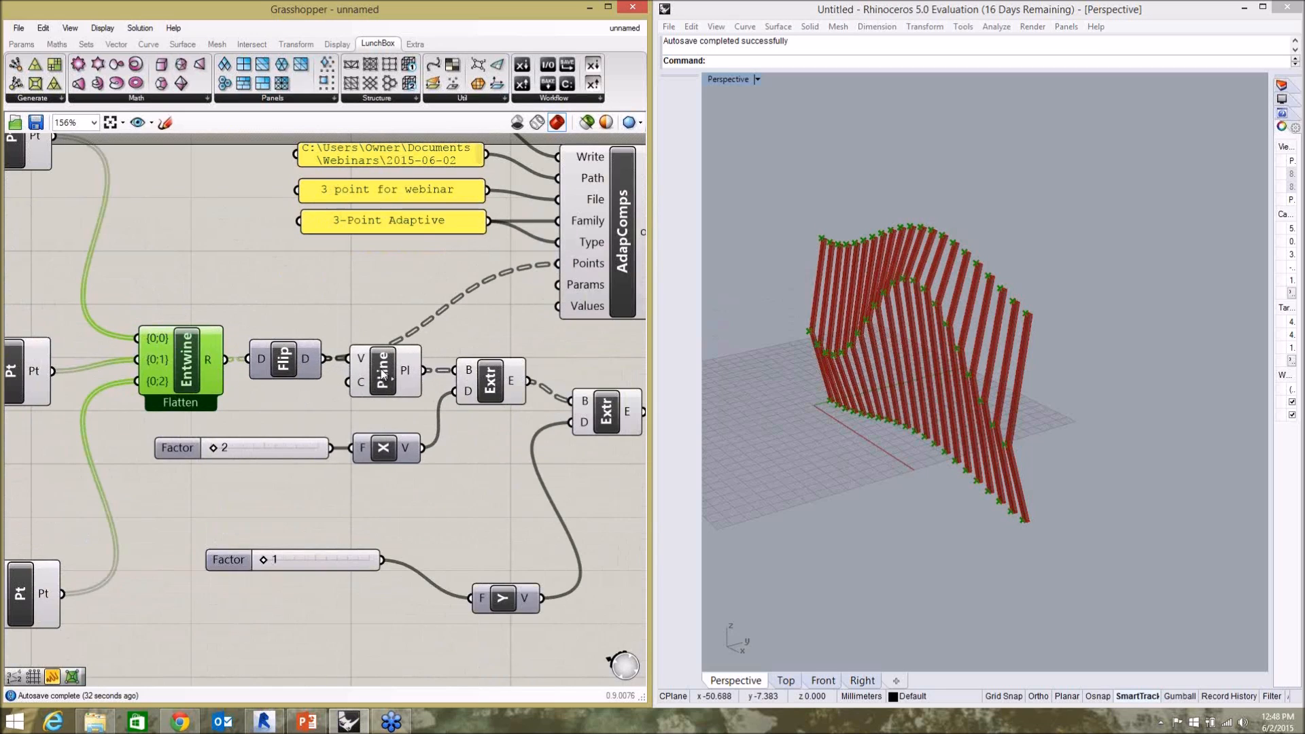
Add a Point List component below the X vector and feed Entwine's output into its points input.
click(357, 520)
double_click(345, 518)
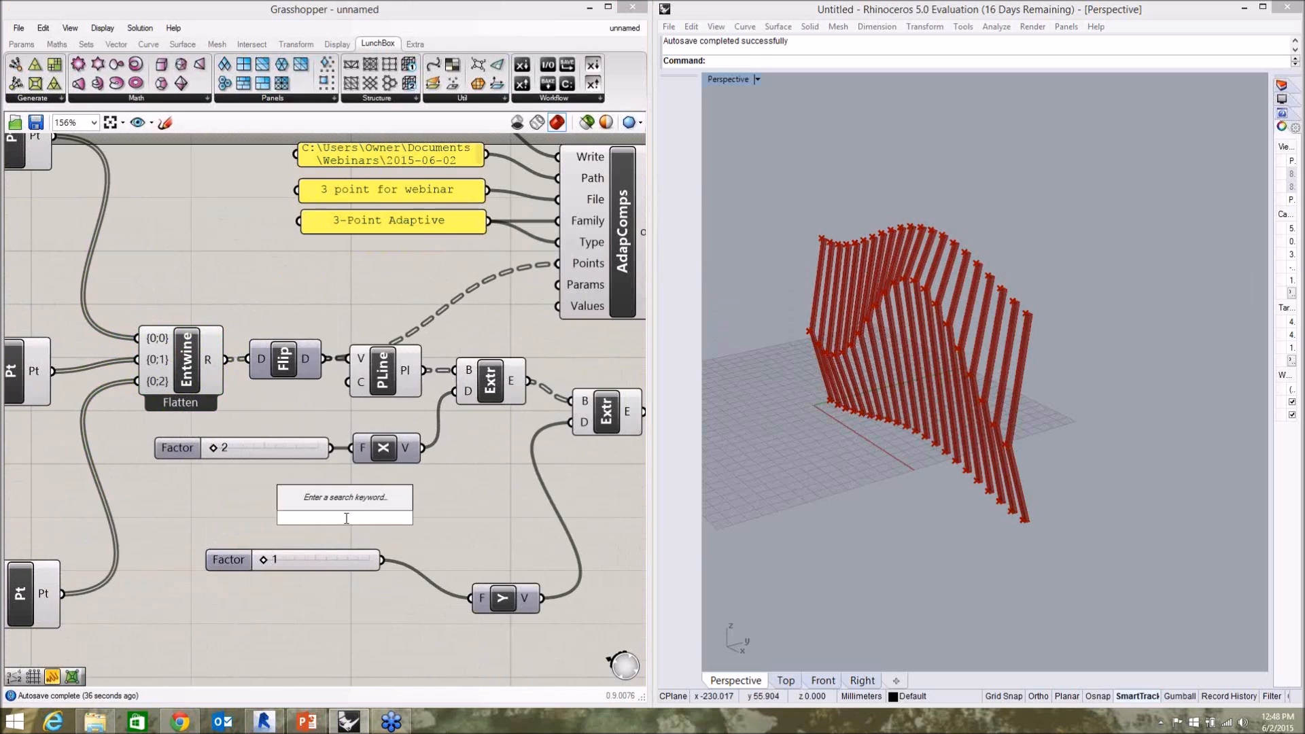
text(point)
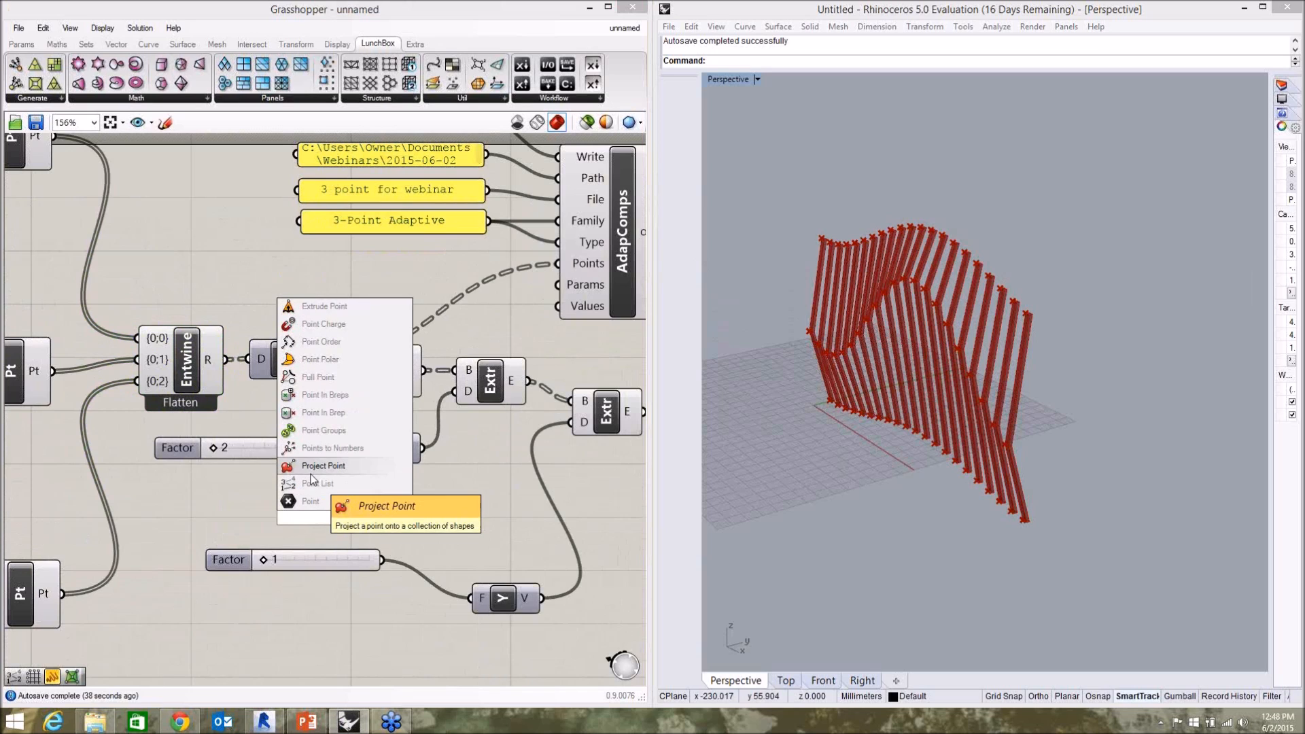
click(314, 483)
mouse_move(339, 534)
mouse_down()
mouse_move(371, 491)
mouse_move(356, 518)
mouse_up()
drag(245, 358, 367, 628)
click(367, 628)
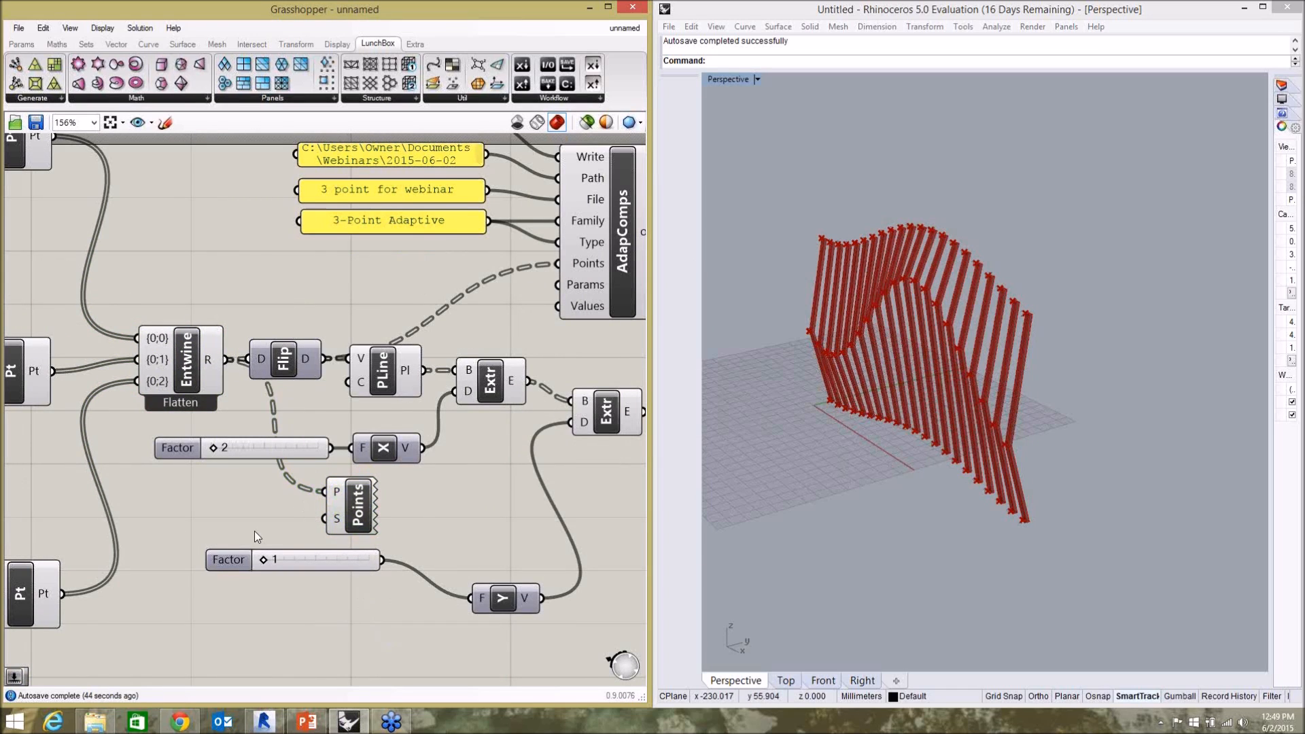
Create a number slider with initial value 15, connect it to the Point List's size input and set it to 6.
double_click(254, 531)
text(15)
key(Return)
drag(305, 522, 359, 509)
drag(195, 522, 184, 523)
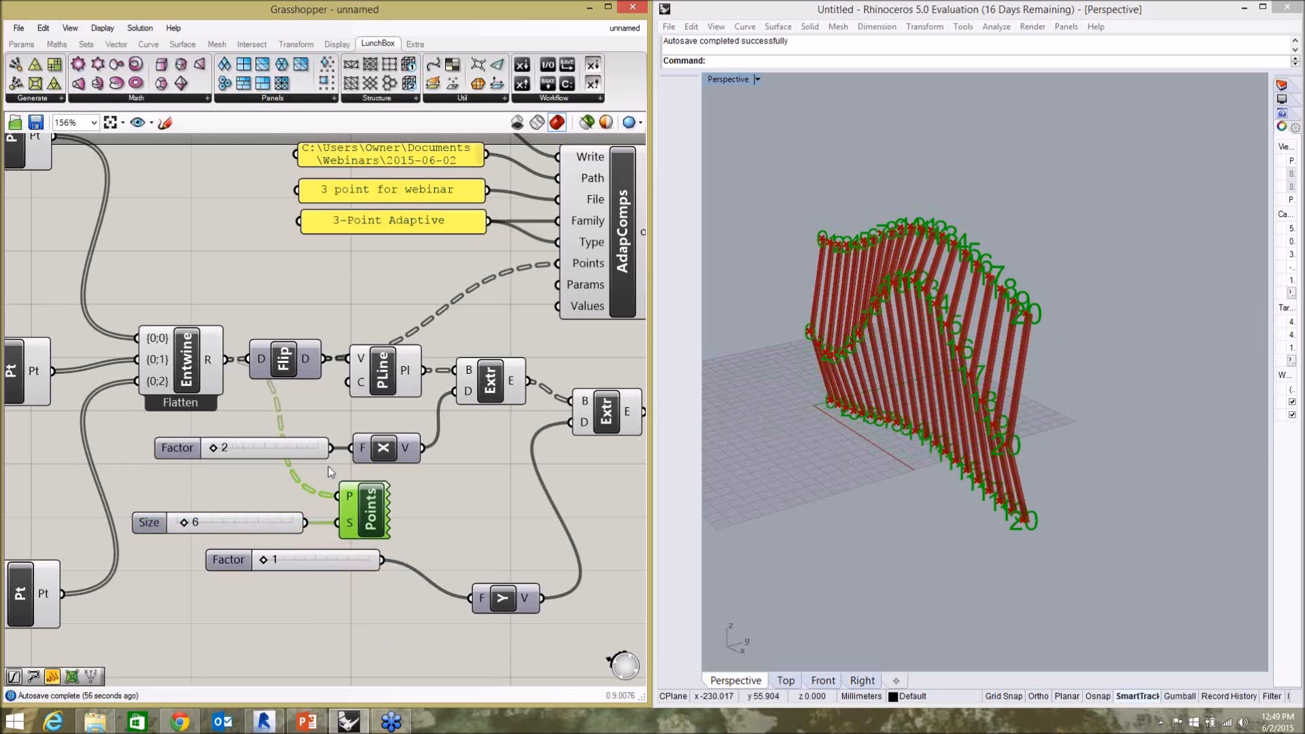
Turn off the preview of both Extrude components.
click(477, 394)
shift+click(604, 415)
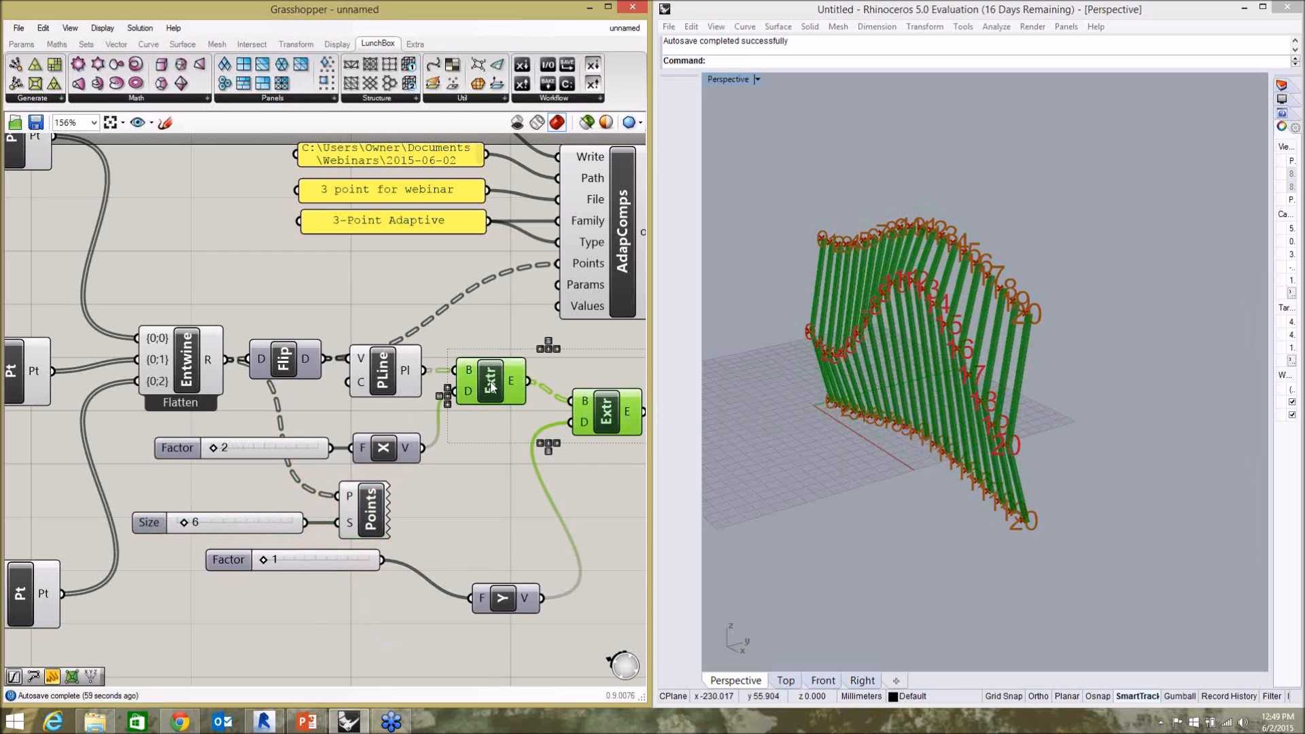
middle_click(491, 385)
click(543, 347)
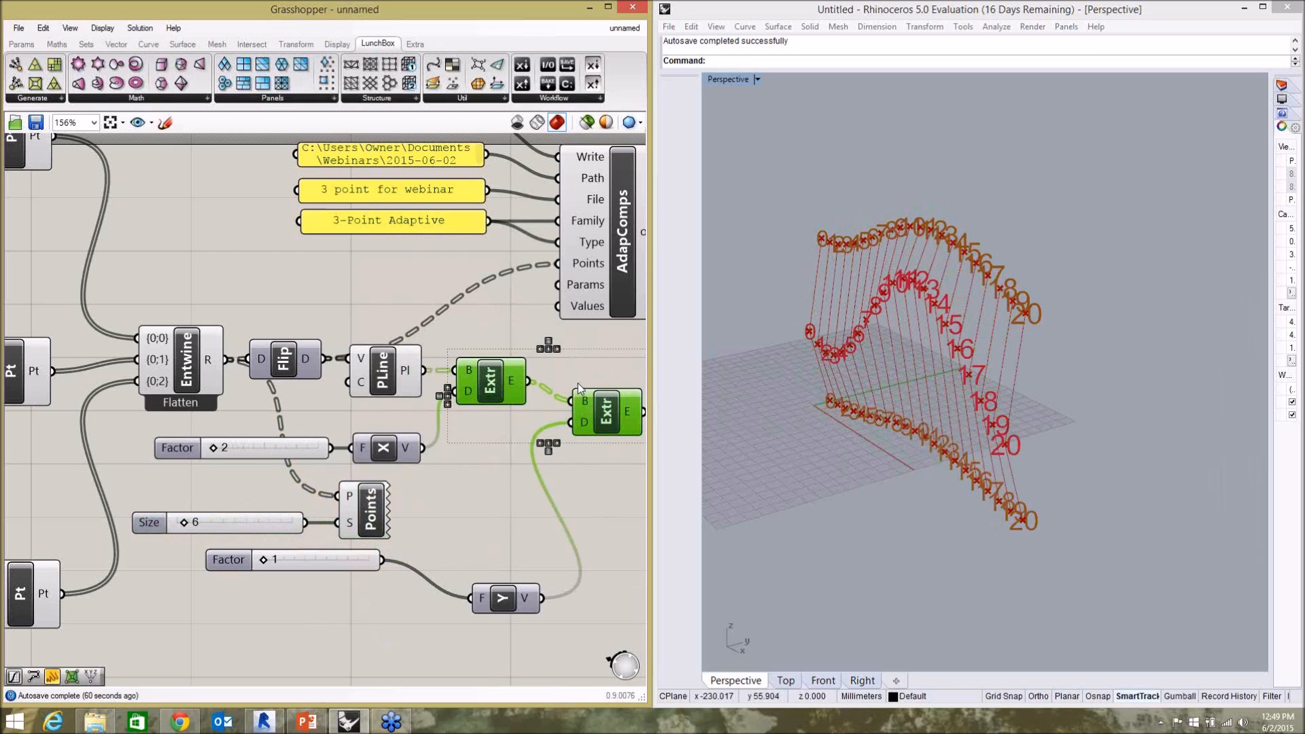
click(489, 518)
Set the Point List's text size to 3 and examine the point numbering along the three curves in Rhino.
drag(184, 525, 181, 524)
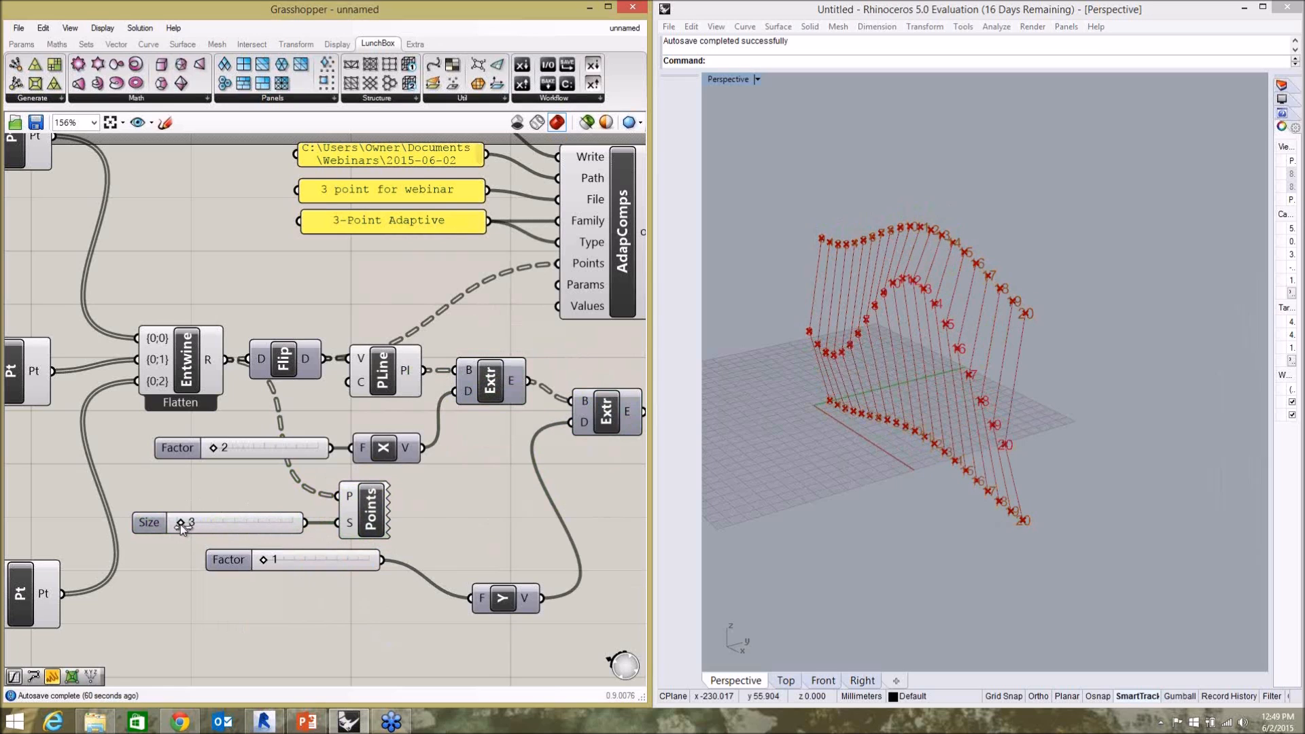
click(854, 329)
scroll(868, 238, up, 6)
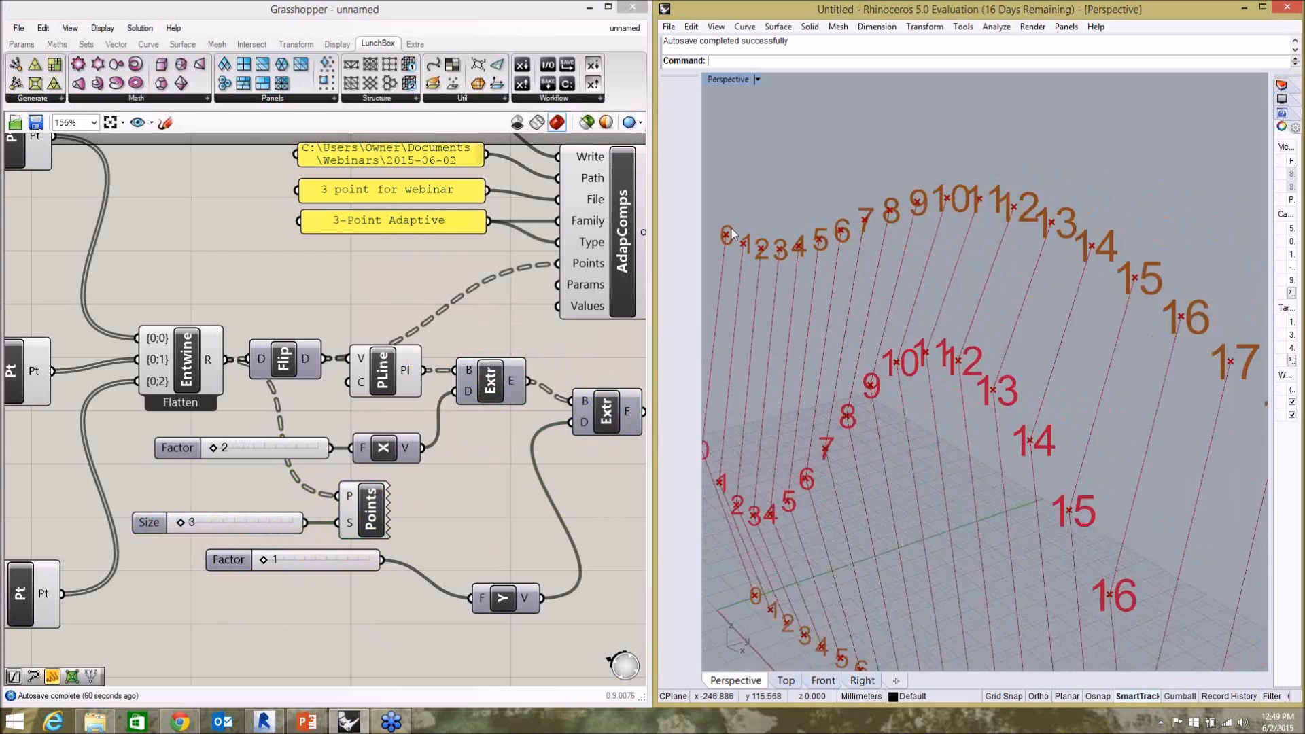
scroll(732, 231, down, 5)
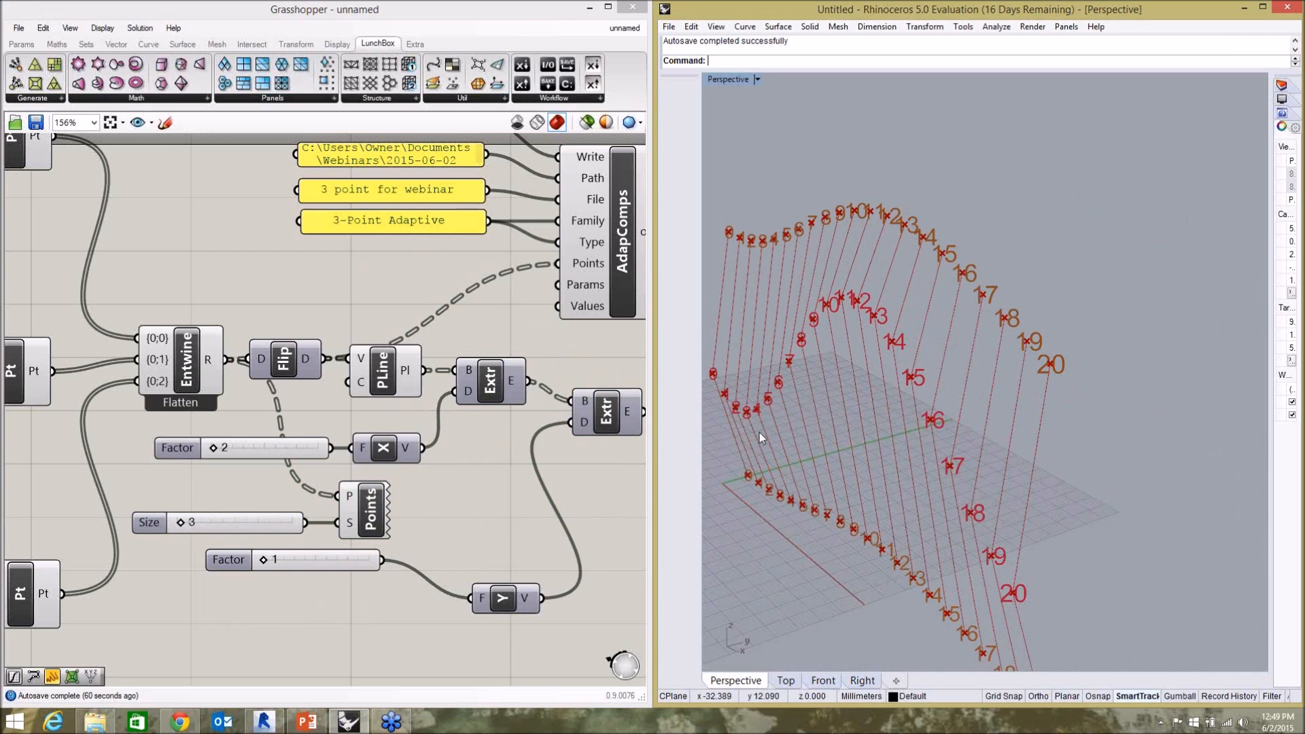
Replace the Point List's points input with Flip's output and inspect the per-fin numbering in Rhino.
click(386, 474)
drag(333, 360, 348, 499)
right_drag(1106, 339, 1022, 260)
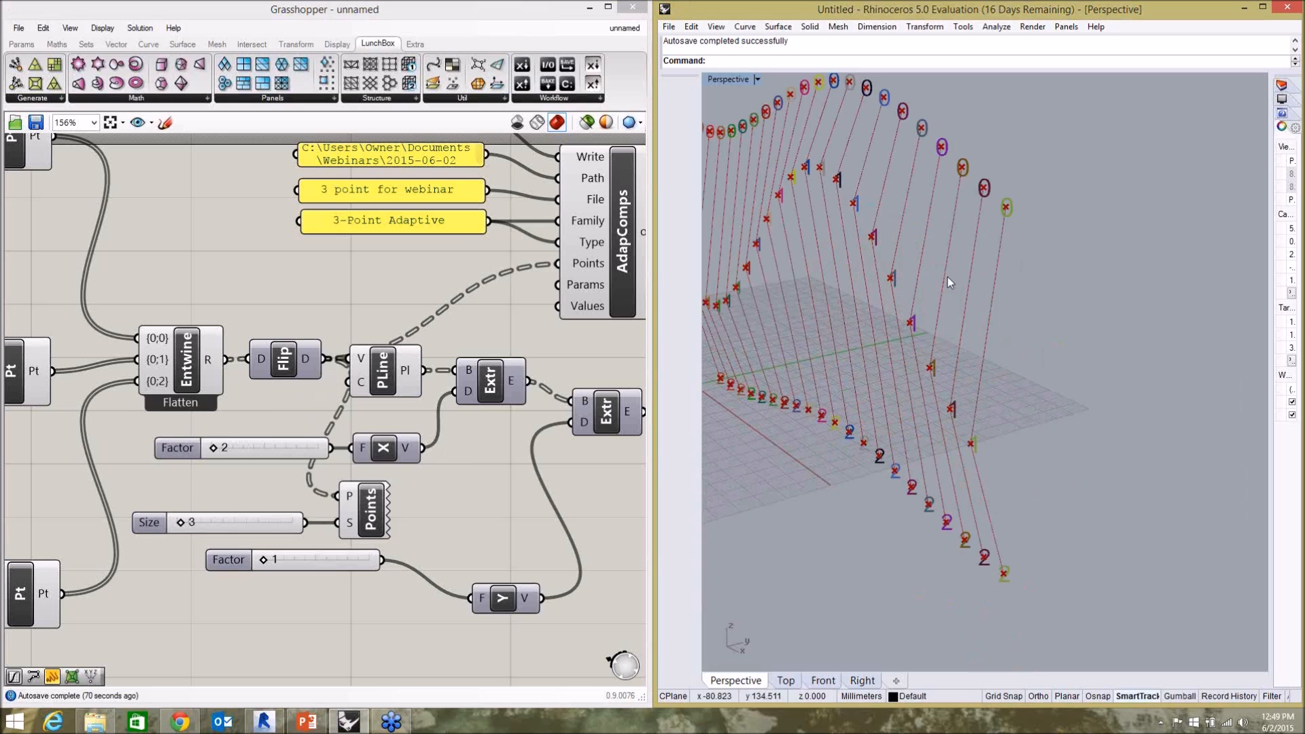
click(333, 323)
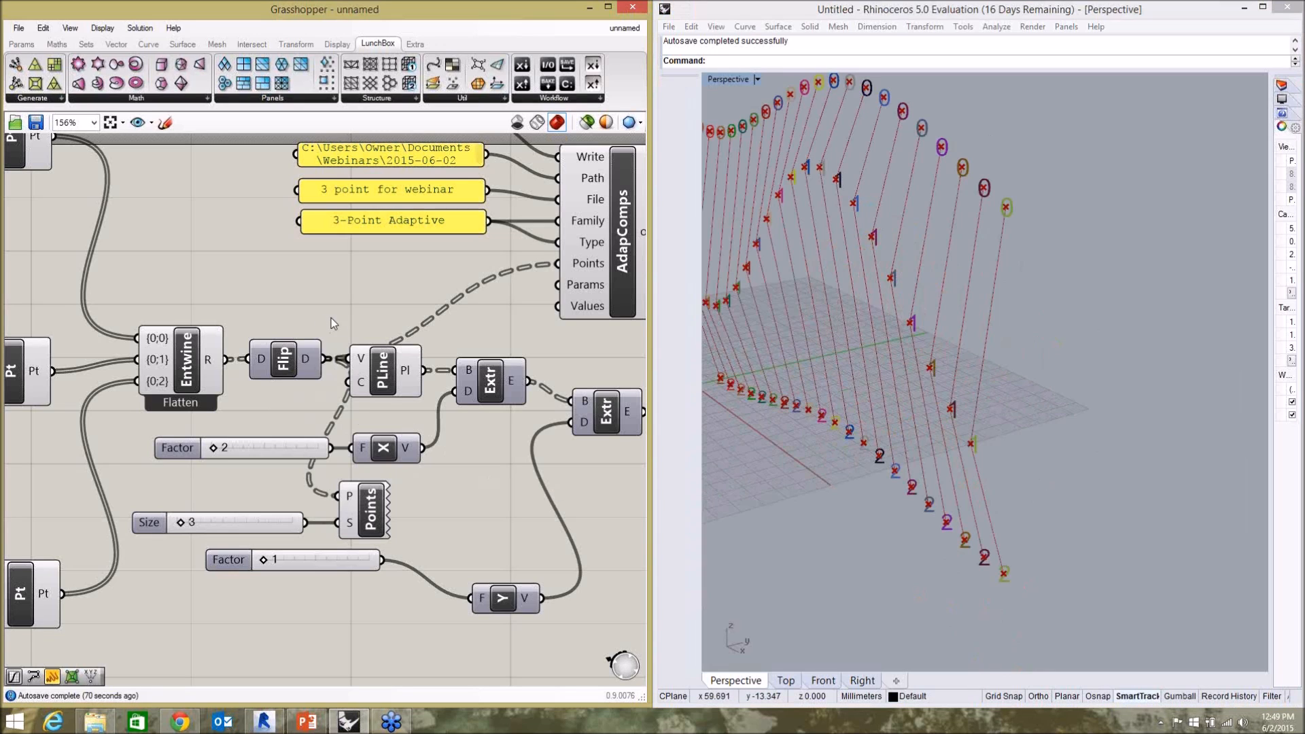
click(385, 450)
click(443, 438)
click(505, 386)
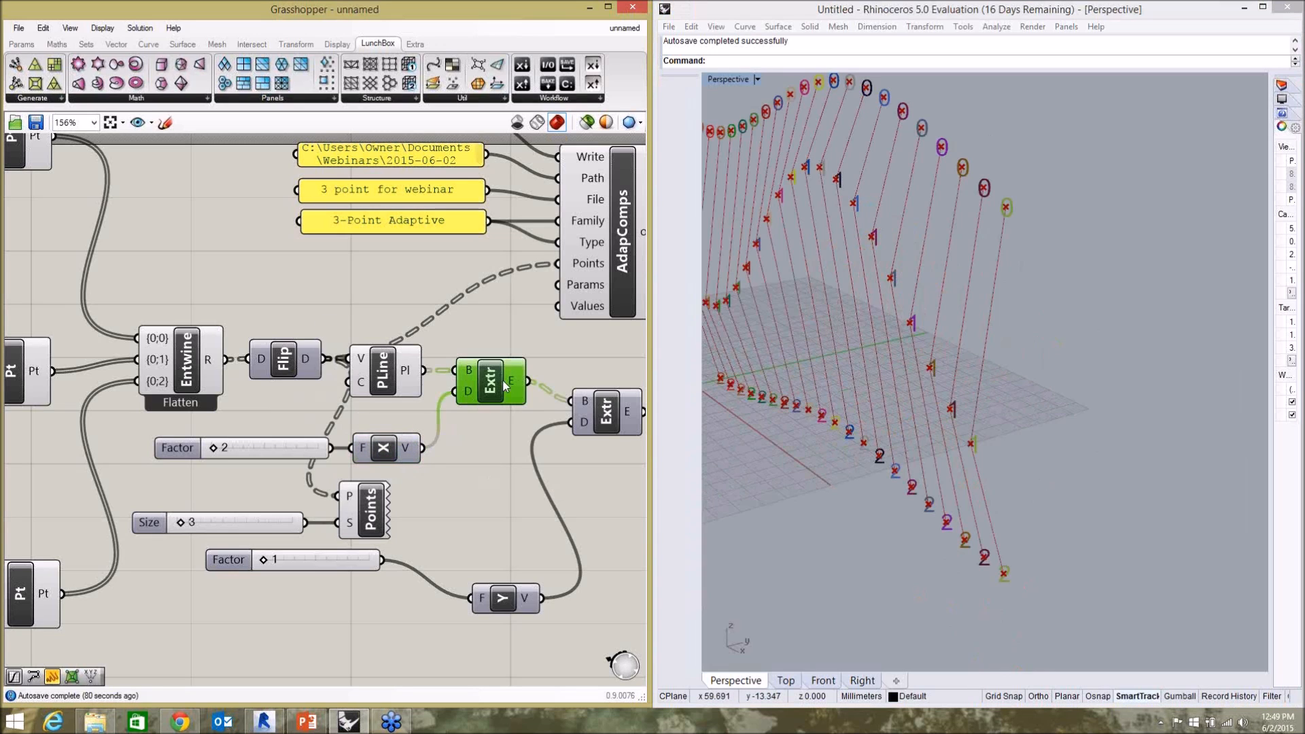
click(401, 450)
Delete the Point List component and its size slider.
click(374, 523)
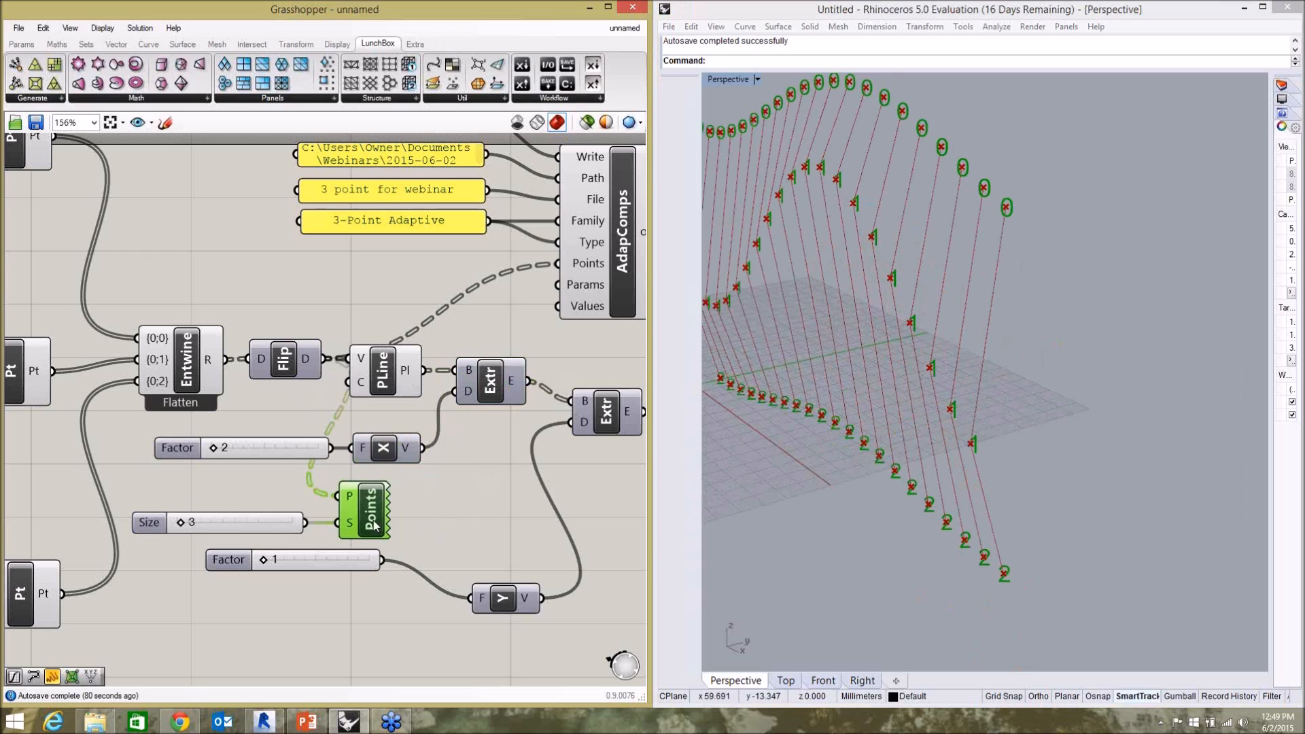
key(Delete)
click(275, 529)
click(377, 520)
click(258, 523)
key(Delete)
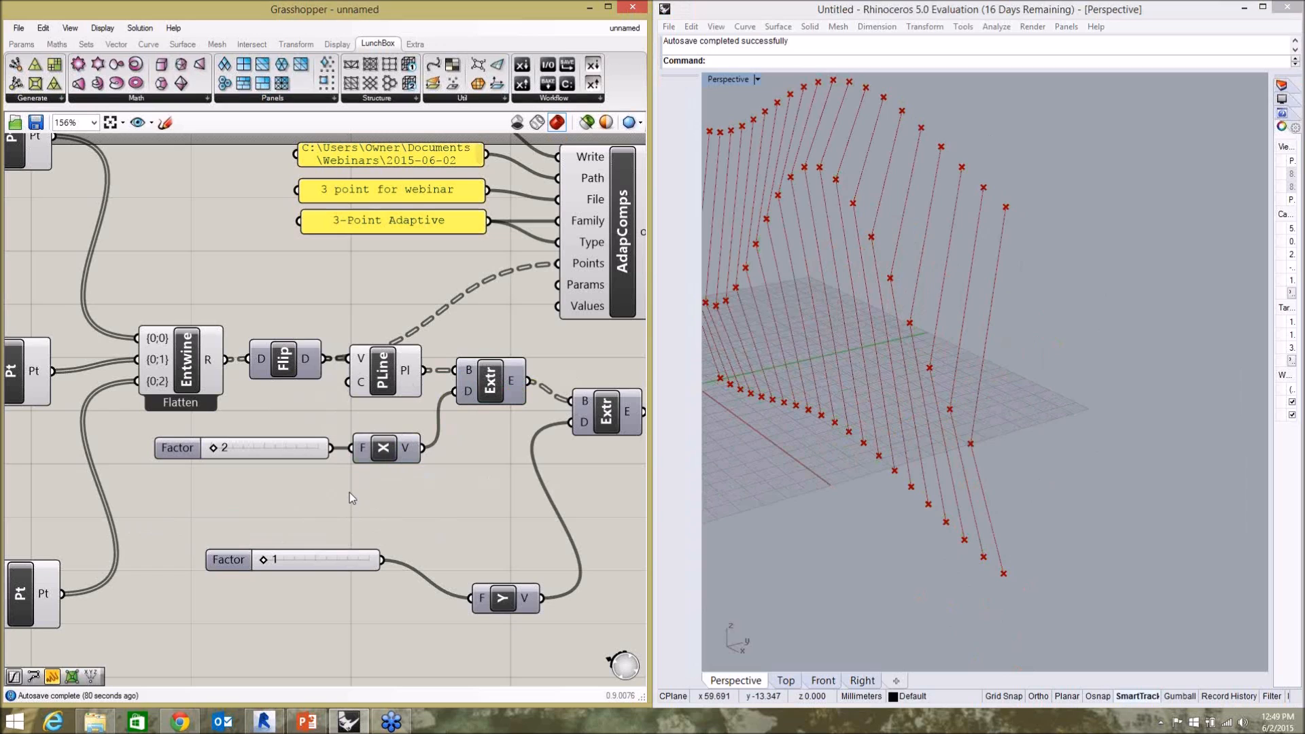
click(280, 445)
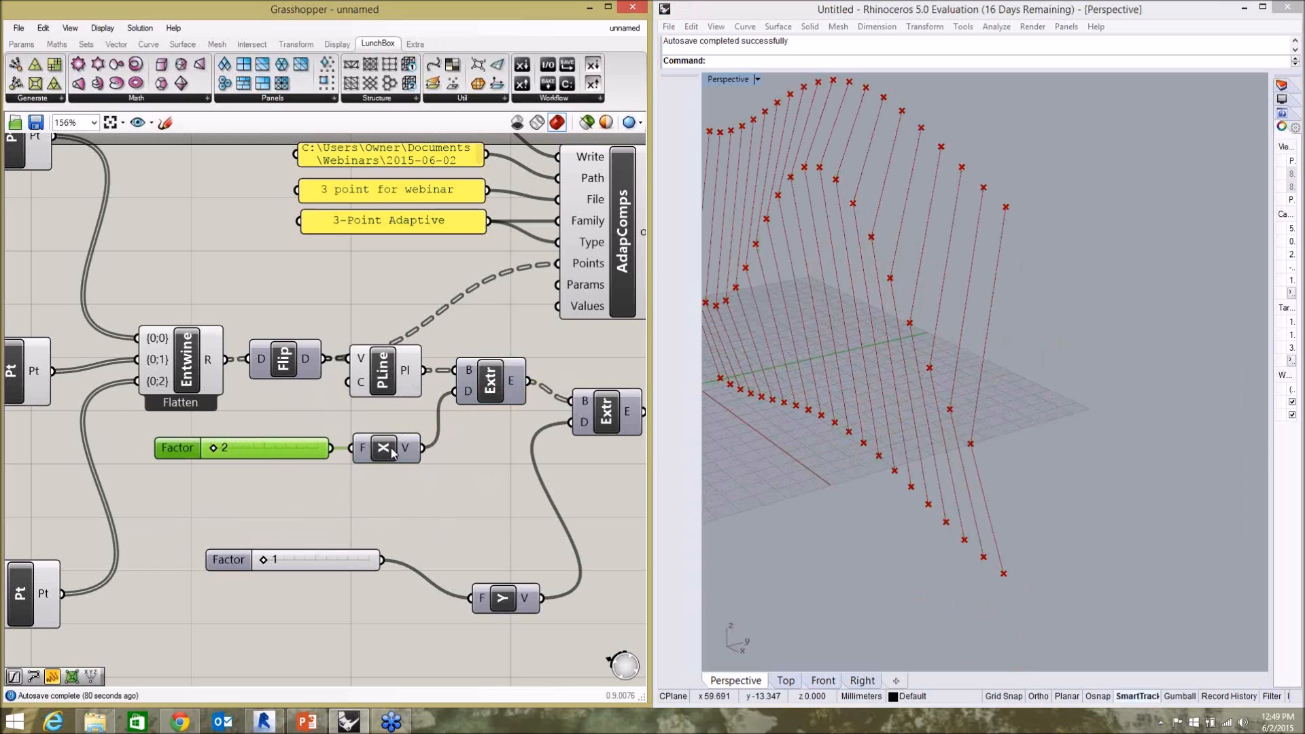